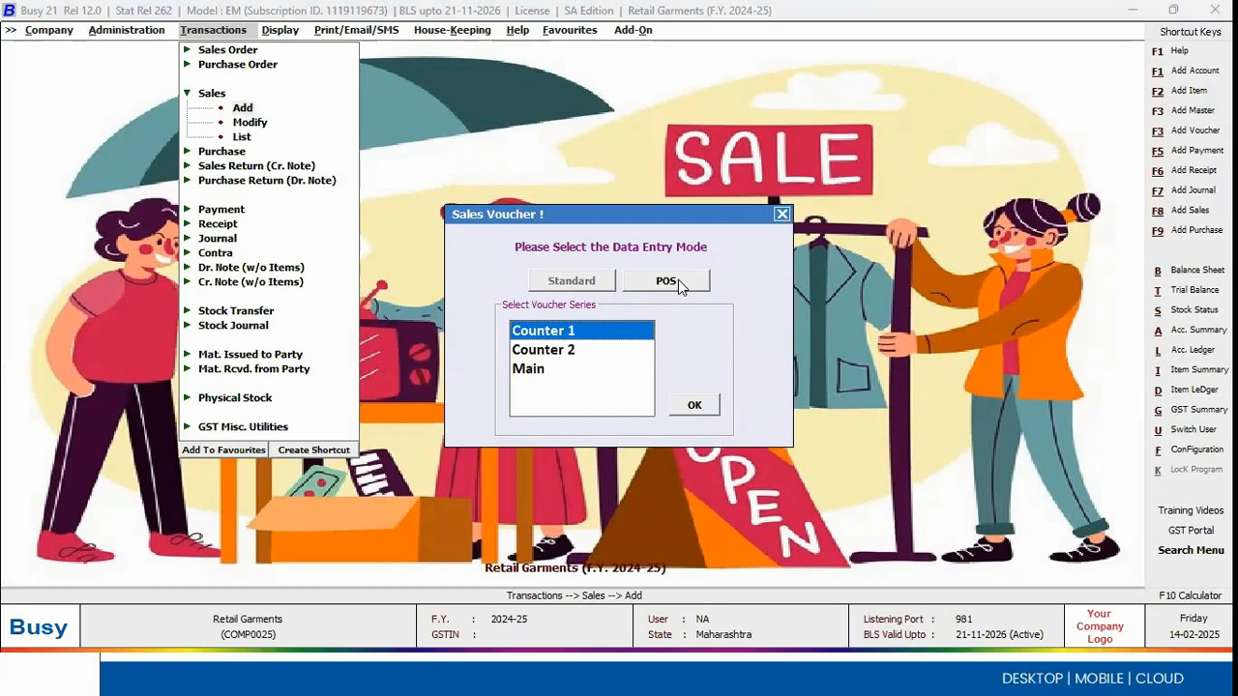
Step: Start a POS sales voucher in the Counter 1 series, fill in the cash customer's mobile number and name, and assign the first listed salesman
{"action": "left_click", "coordinate": [677, 282]}
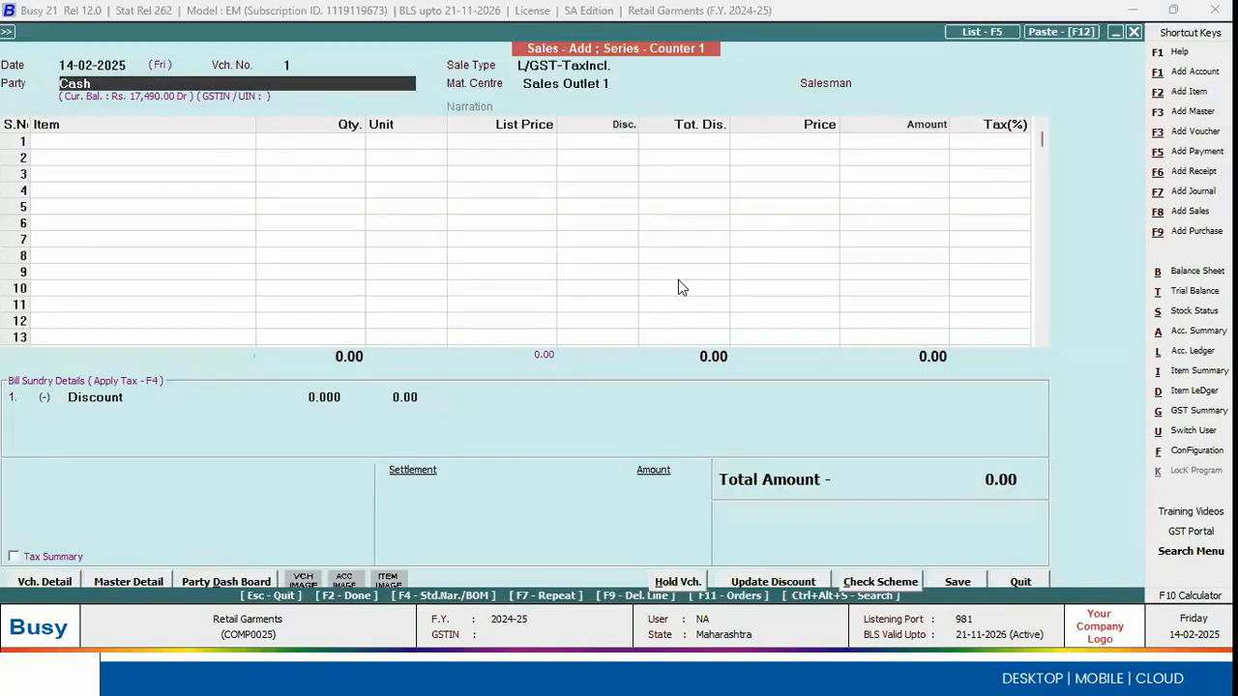
{"action": "key", "text": "Return"}
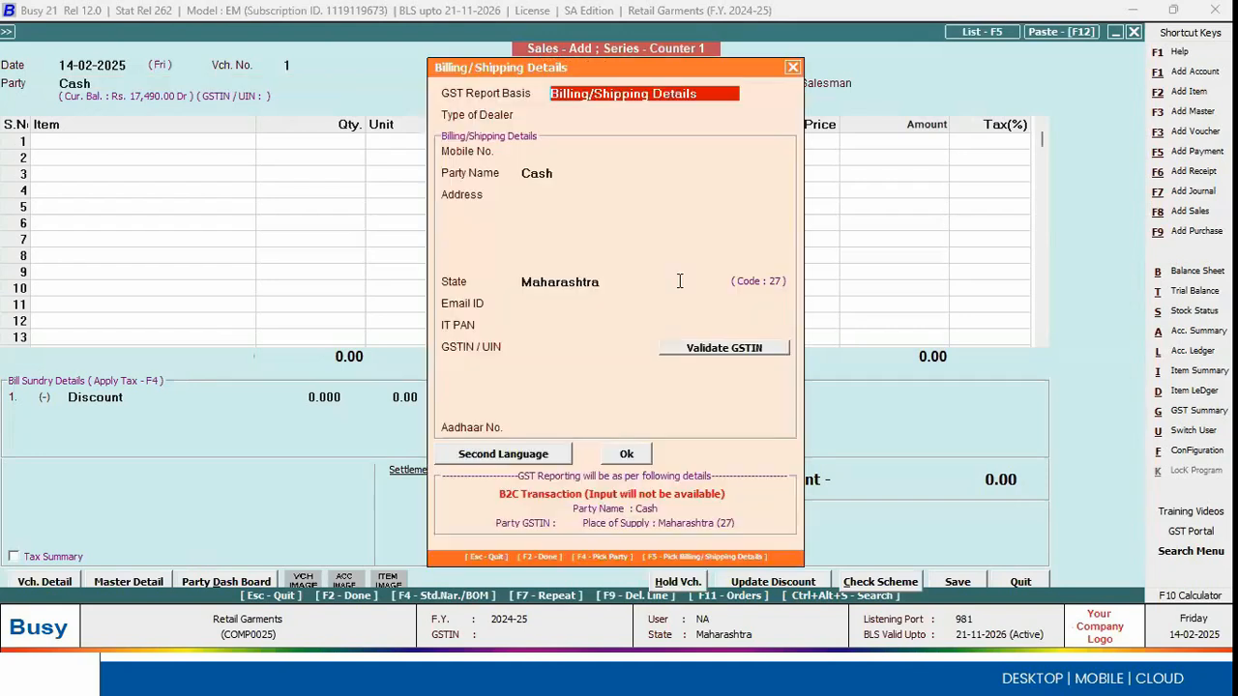
{"action": "key", "text": "Return"}
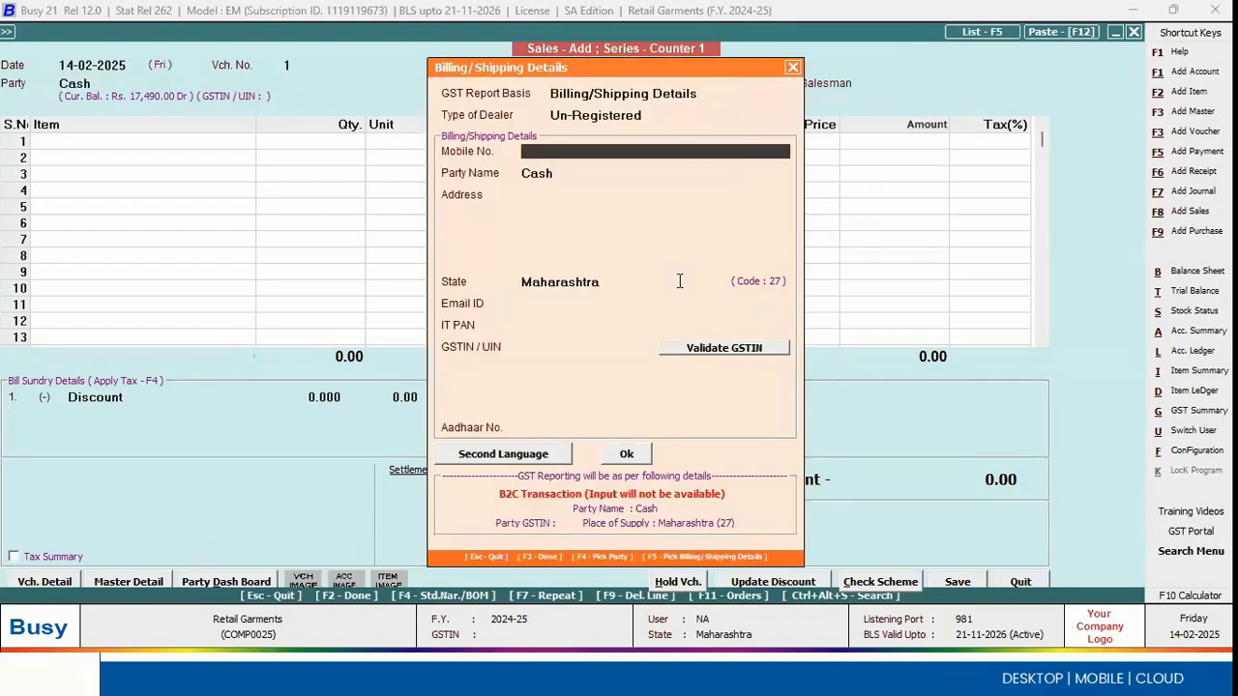
{"action": "type", "text": "8777"}
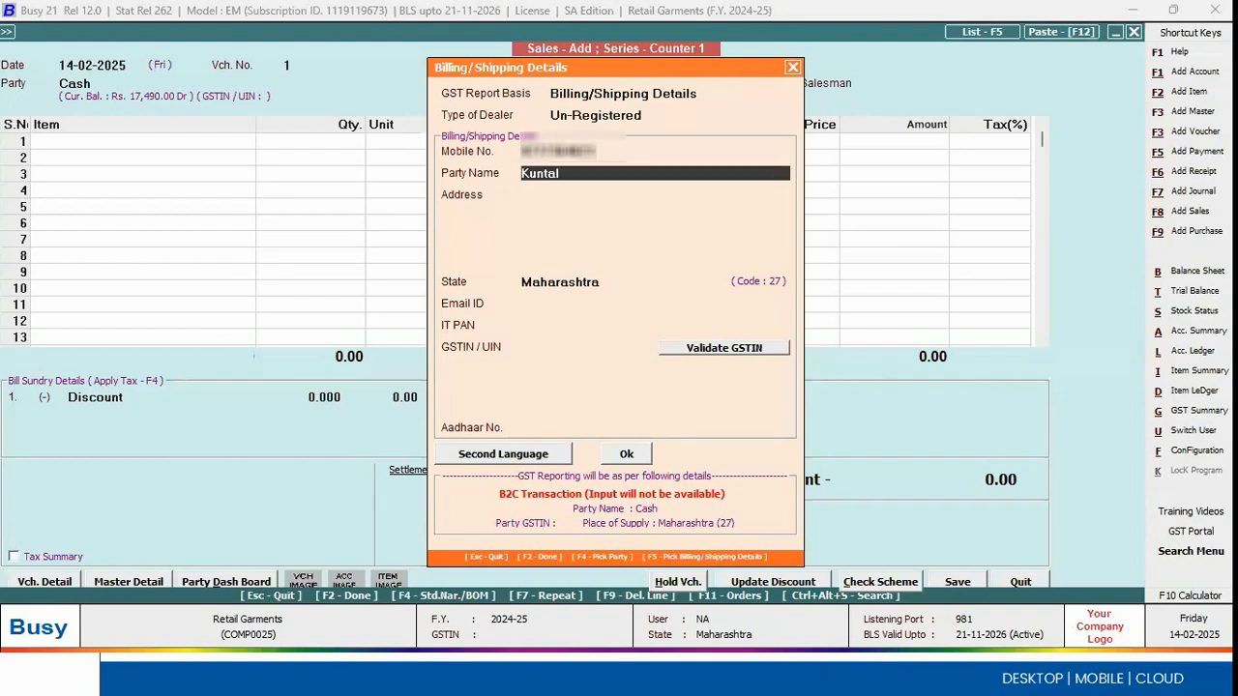
{"action": "key", "text": "Return"}
{"action": "key", "text": "Return"}
{"action": "key", "text": "Return"}
{"action": "key", "text": "Return"}
{"action": "key", "text": "Return"}
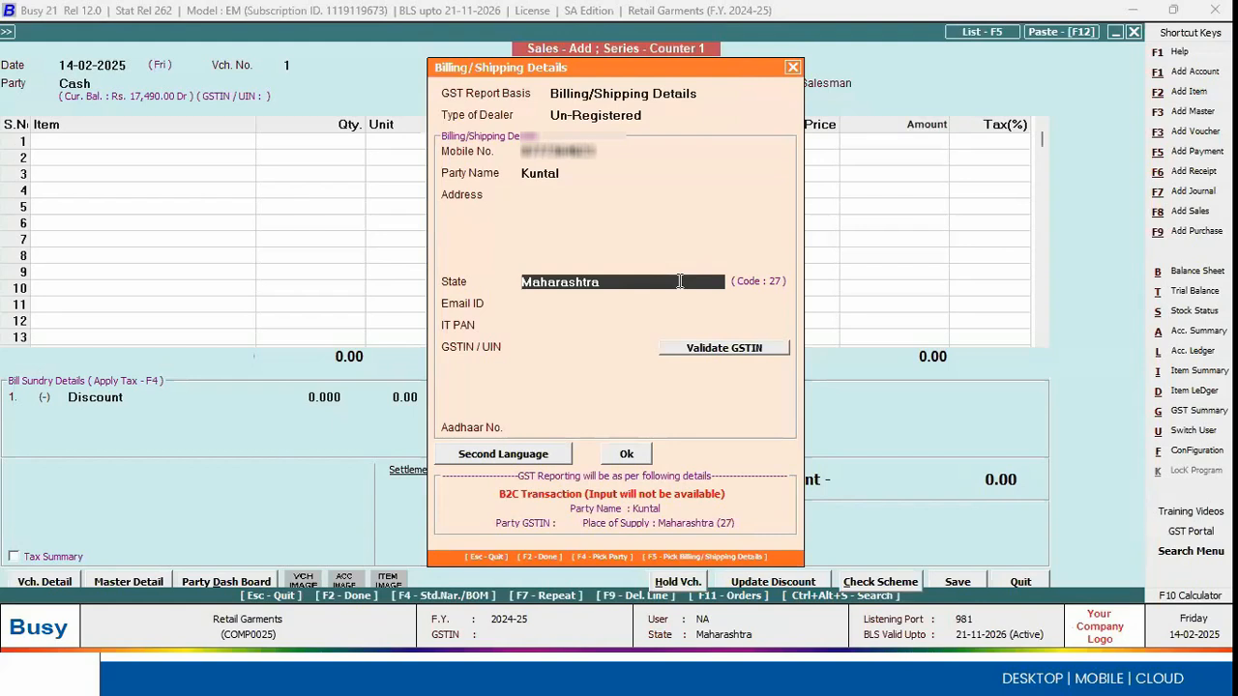
{"action": "key", "text": "F2"}
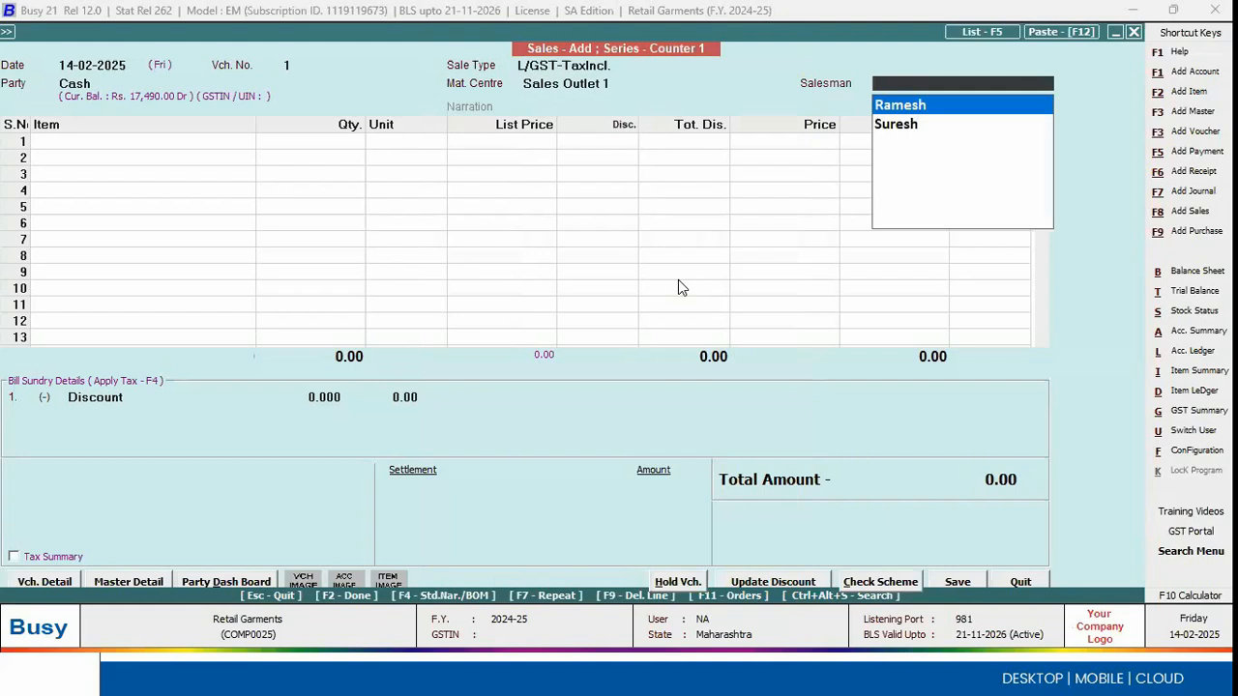
{"action": "key", "text": "Return"}
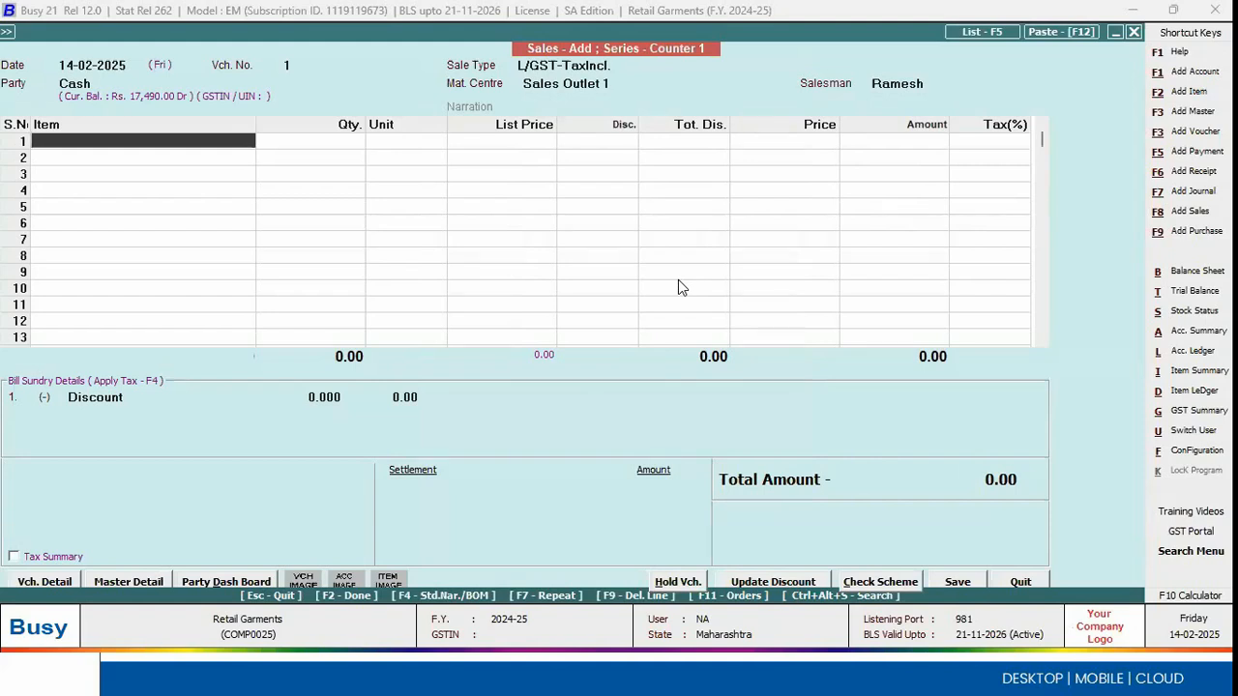
Step: Add Denim Jacket and Fancy Shirt 1001 to the voucher, assigning the jacket barcode 70000023 in size 40, Blue
{"action": "key", "text": "Return"}
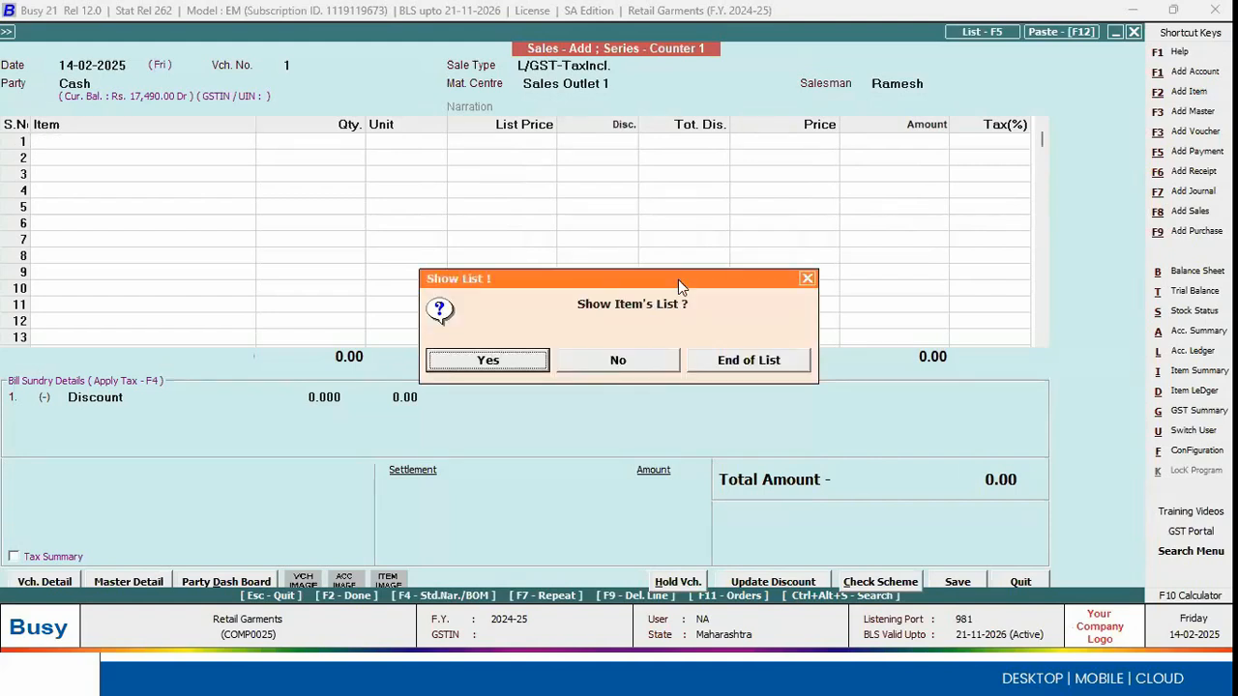
{"action": "key", "text": "Return"}
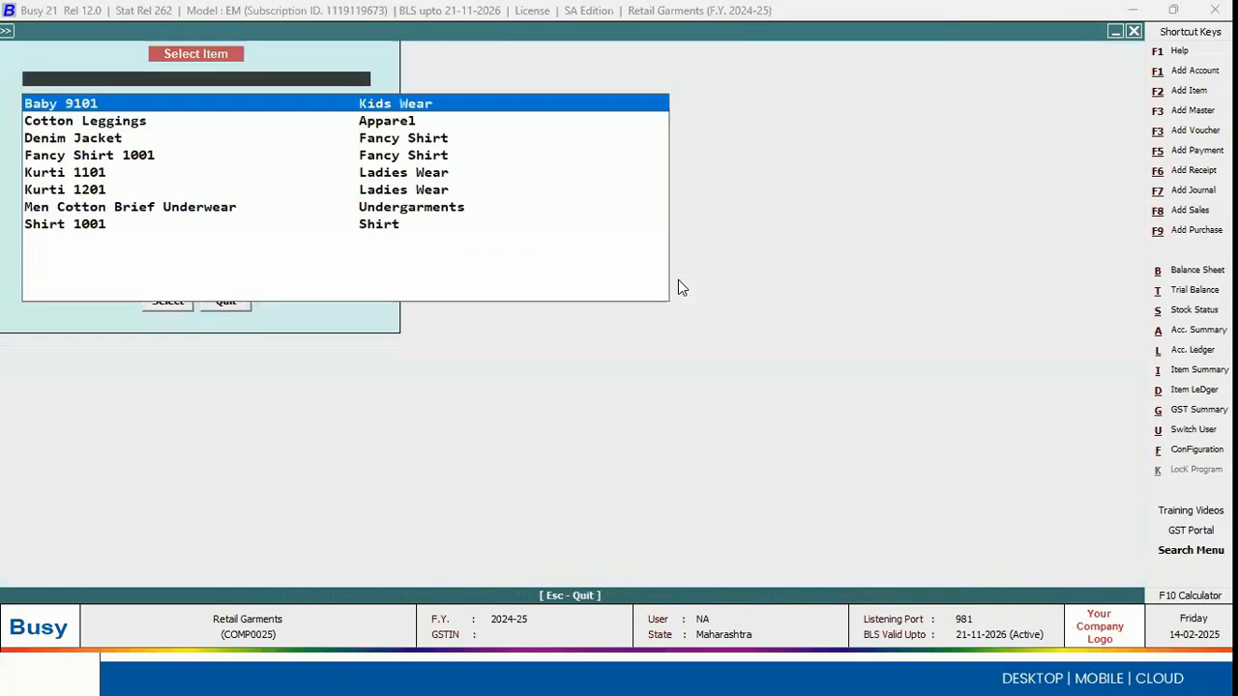
{"action": "key", "text": "Down"}
{"action": "key", "text": "Down"}
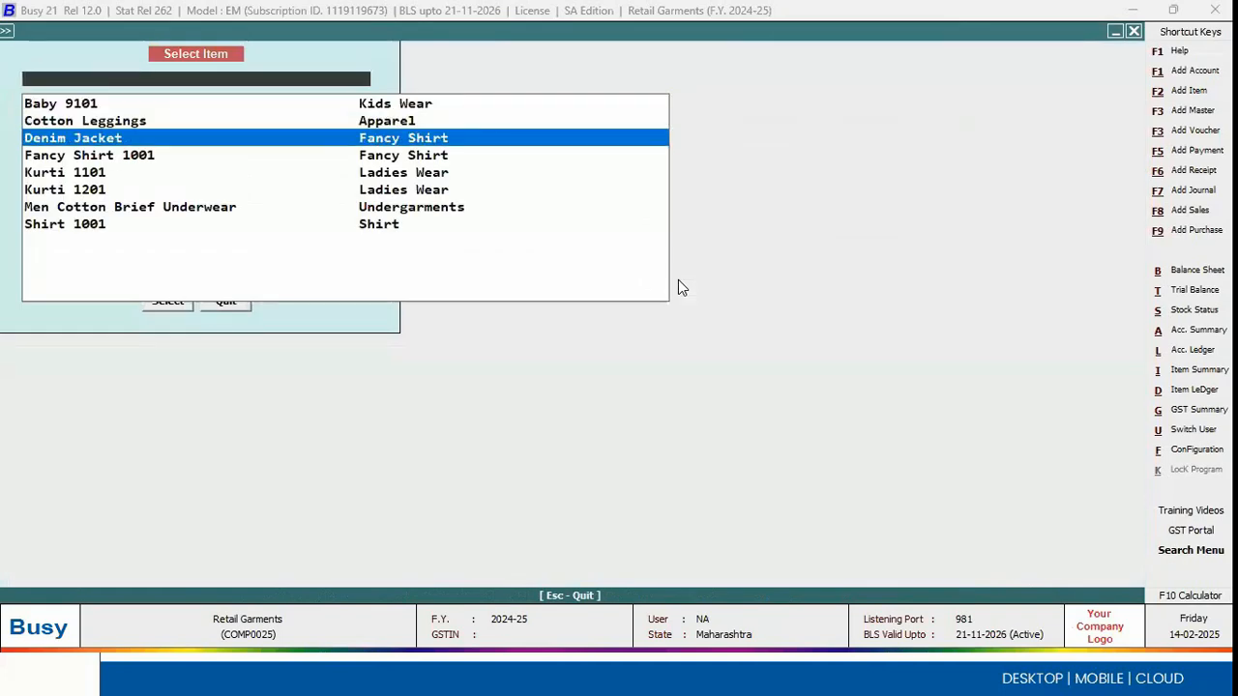
{"action": "key", "text": "Return"}
{"action": "key", "text": "Return"}
{"action": "key", "text": "Return"}
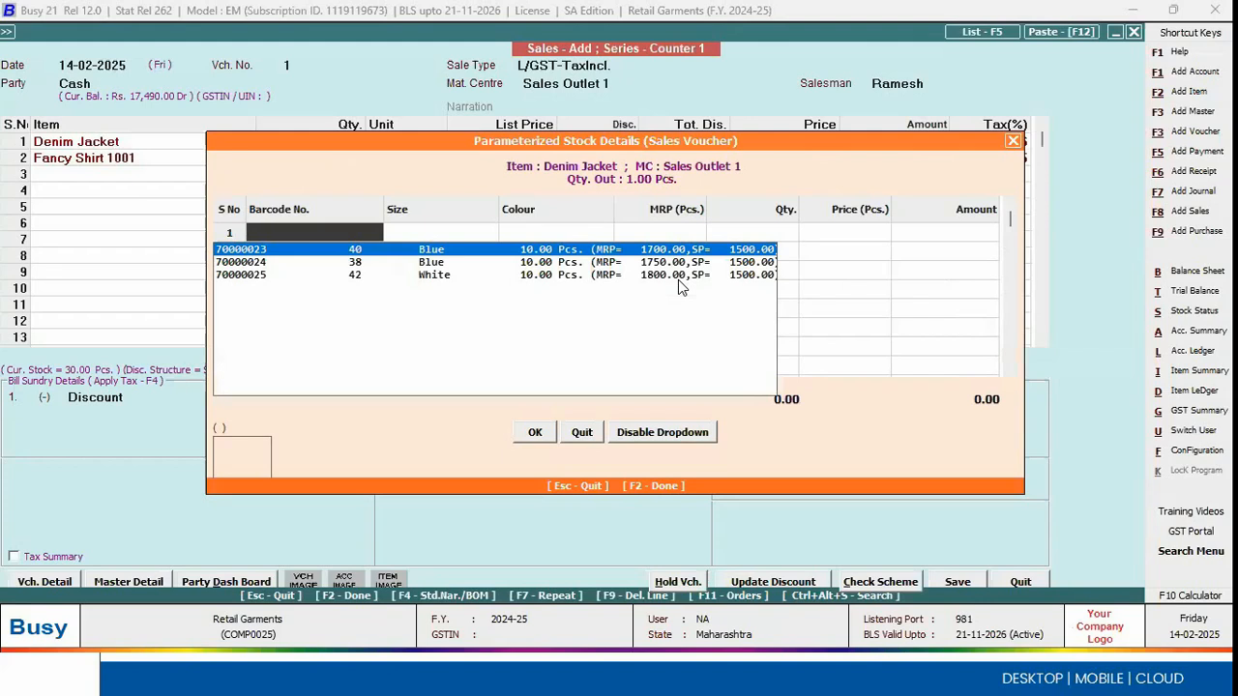
{"action": "key", "text": "Return"}
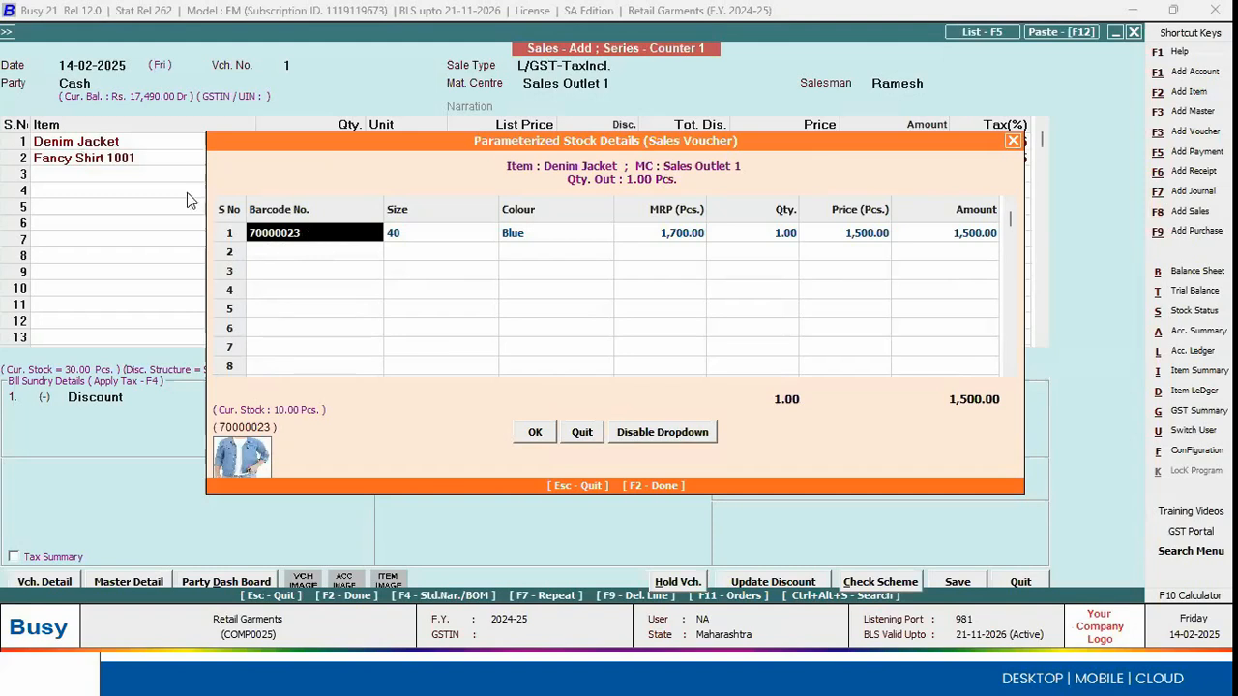
{"action": "key", "text": "F2"}
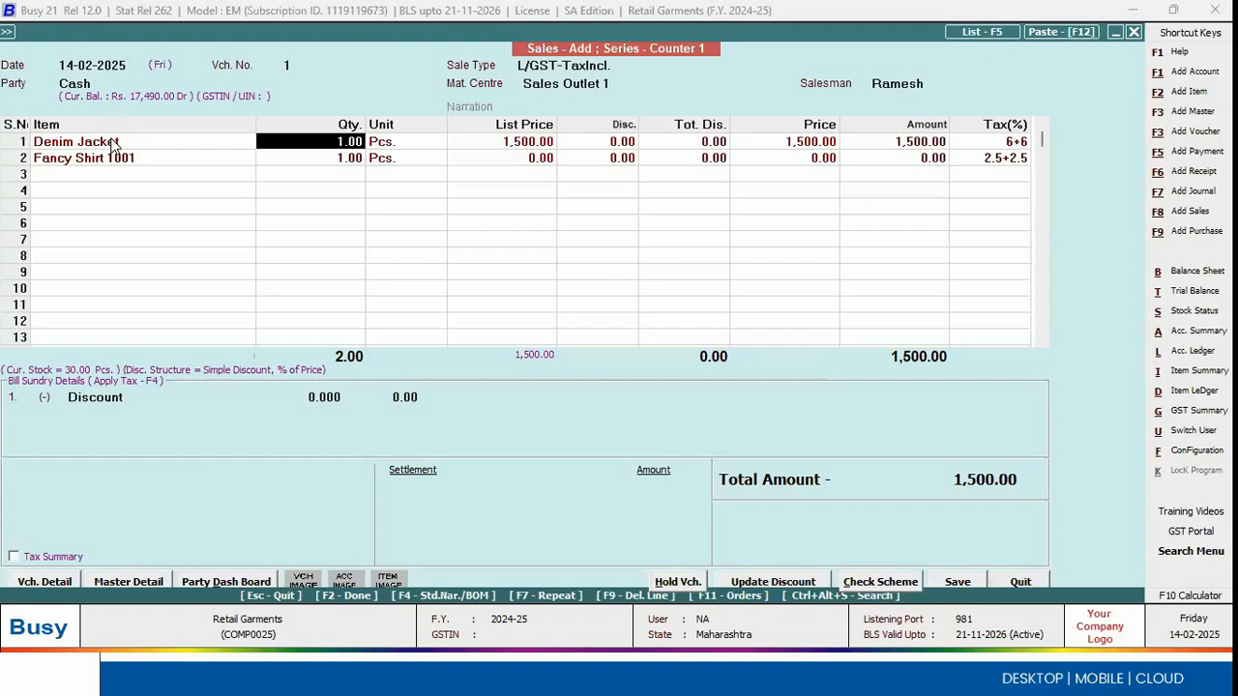
Step: Review the two item lines and the Denim Jacket's barcode, size and colour in its parameterized stock details
{"action": "key", "text": "Return"}
{"action": "left_click", "coordinate": [113, 143]}
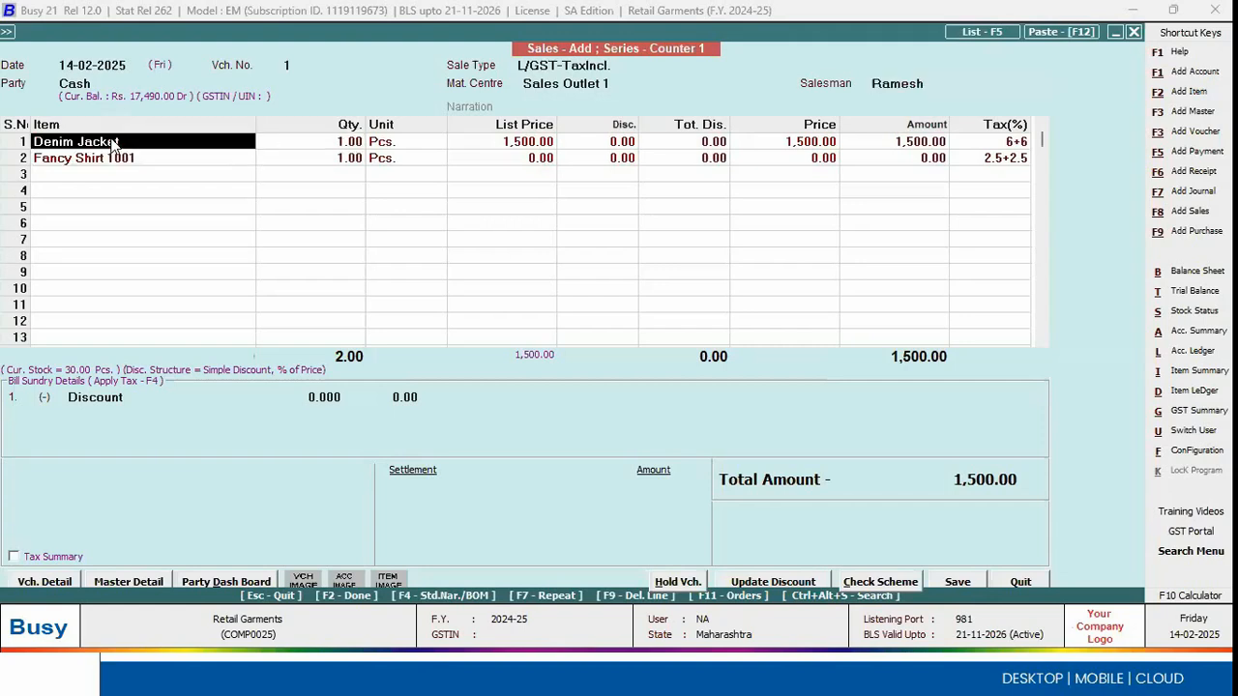
{"action": "left_click", "coordinate": [219, 159]}
{"action": "left_click", "coordinate": [328, 162]}
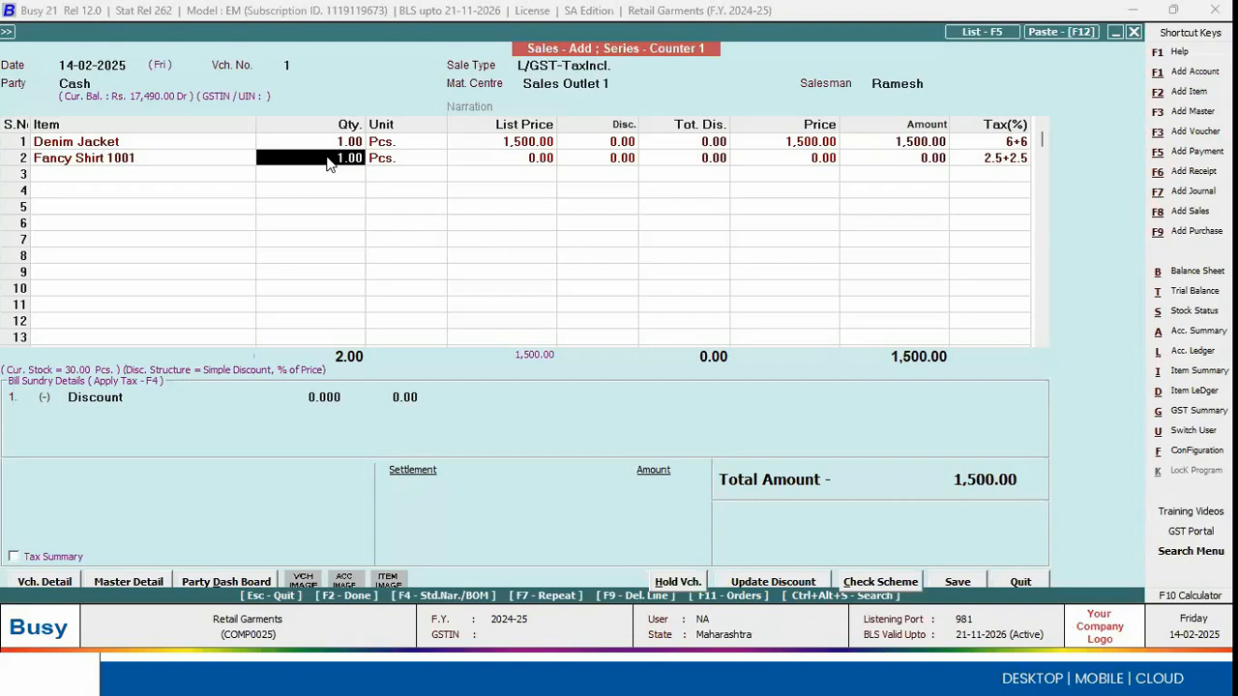
{"action": "key", "text": "Escape"}
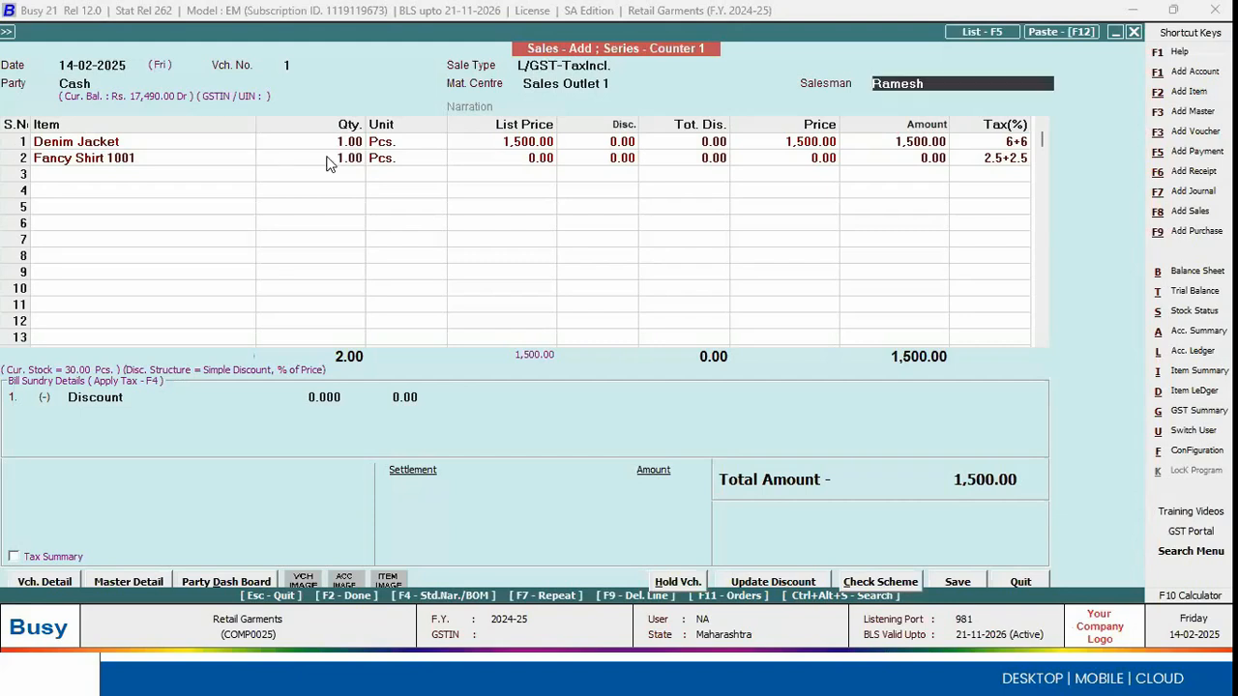
{"action": "left_click", "coordinate": [437, 147]}
{"action": "key", "text": "Return"}
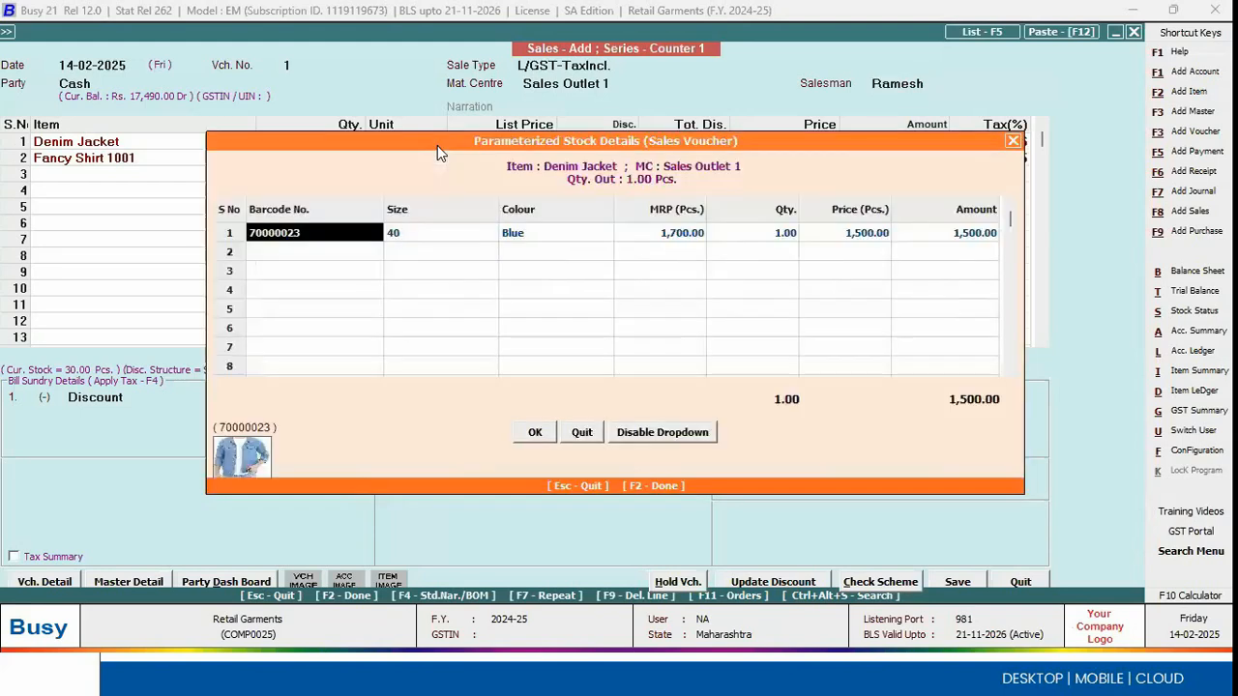
{"action": "left_click", "coordinate": [416, 238]}
{"action": "left_click", "coordinate": [530, 244]}
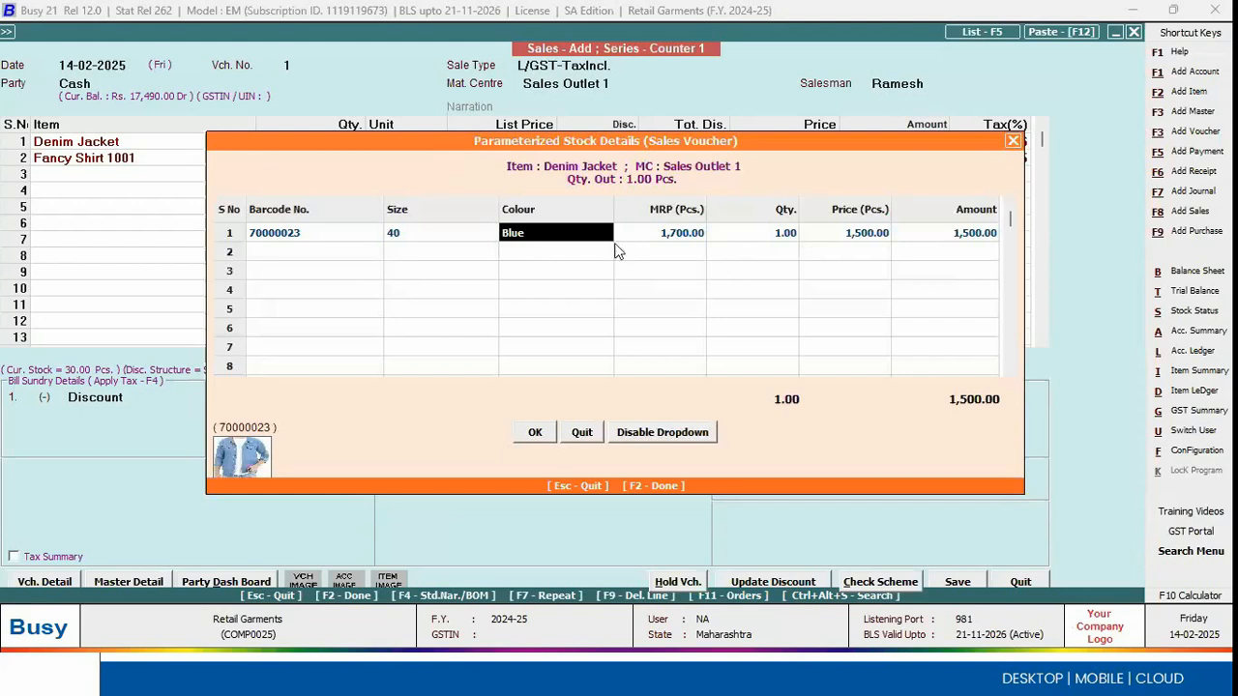
{"action": "key", "text": "F2"}
Step: Delete the Fancy Shirt 1001 line from the voucher
{"action": "left_click", "coordinate": [176, 142]}
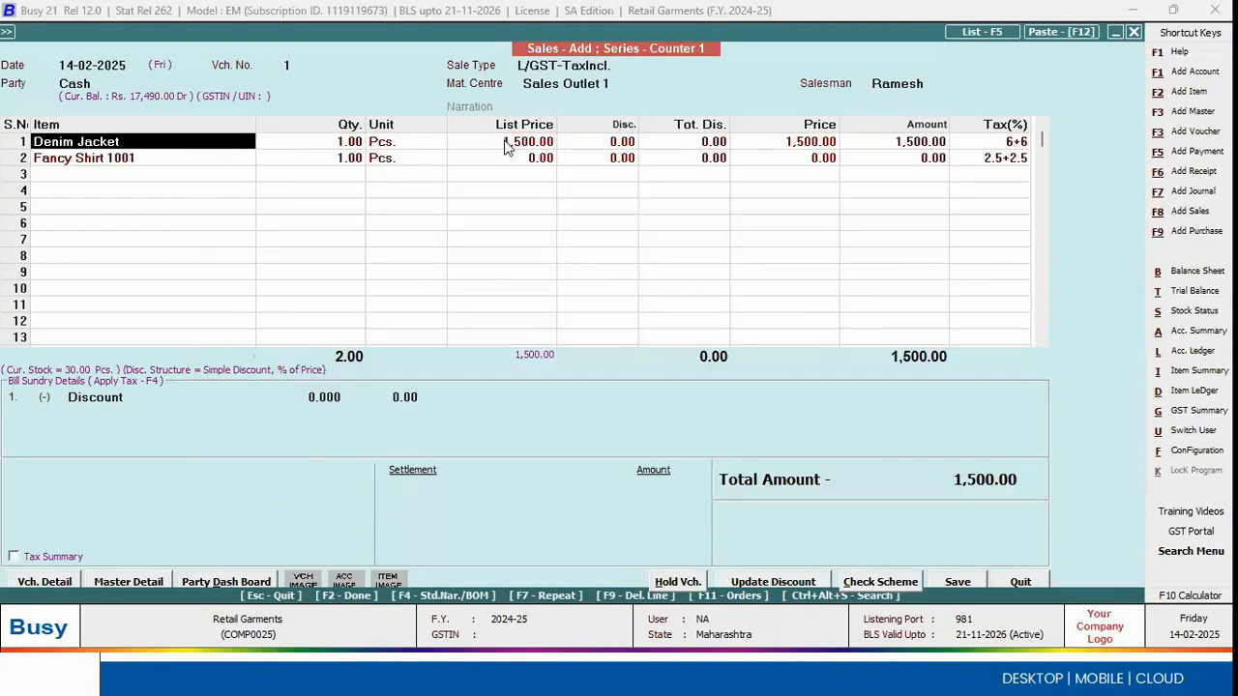
{"action": "right_click", "coordinate": [24, 161]}
{"action": "left_click", "coordinate": [66, 168]}
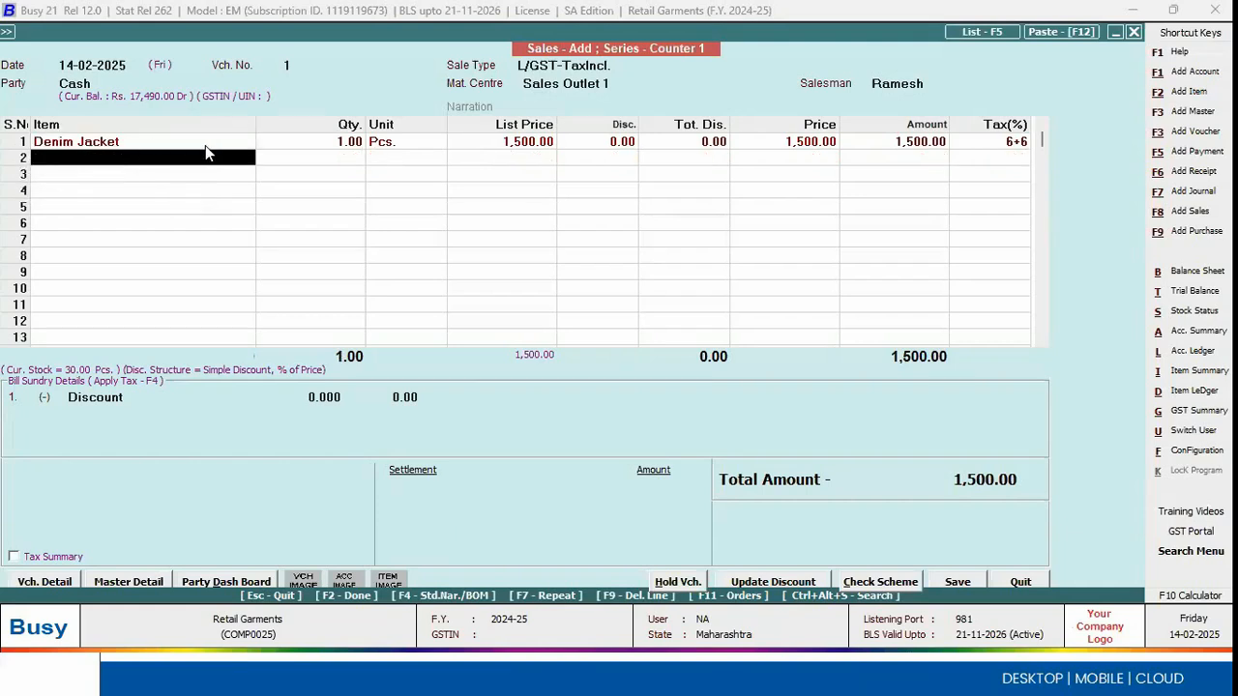
Step: Reconfirm the Denim Jacket line's quantity, unit and parameterized stock details
{"action": "left_click", "coordinate": [205, 145]}
{"action": "left_click", "coordinate": [341, 152]}
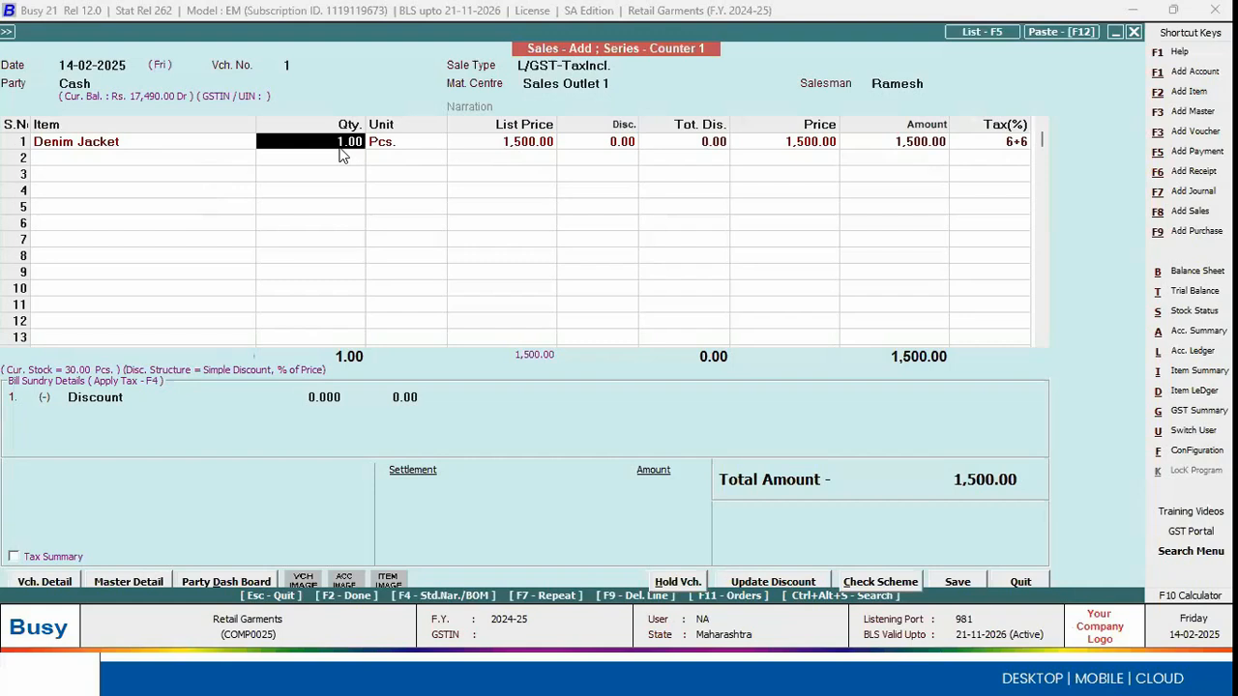
{"action": "key", "text": "Return"}
{"action": "key", "text": "Left"}
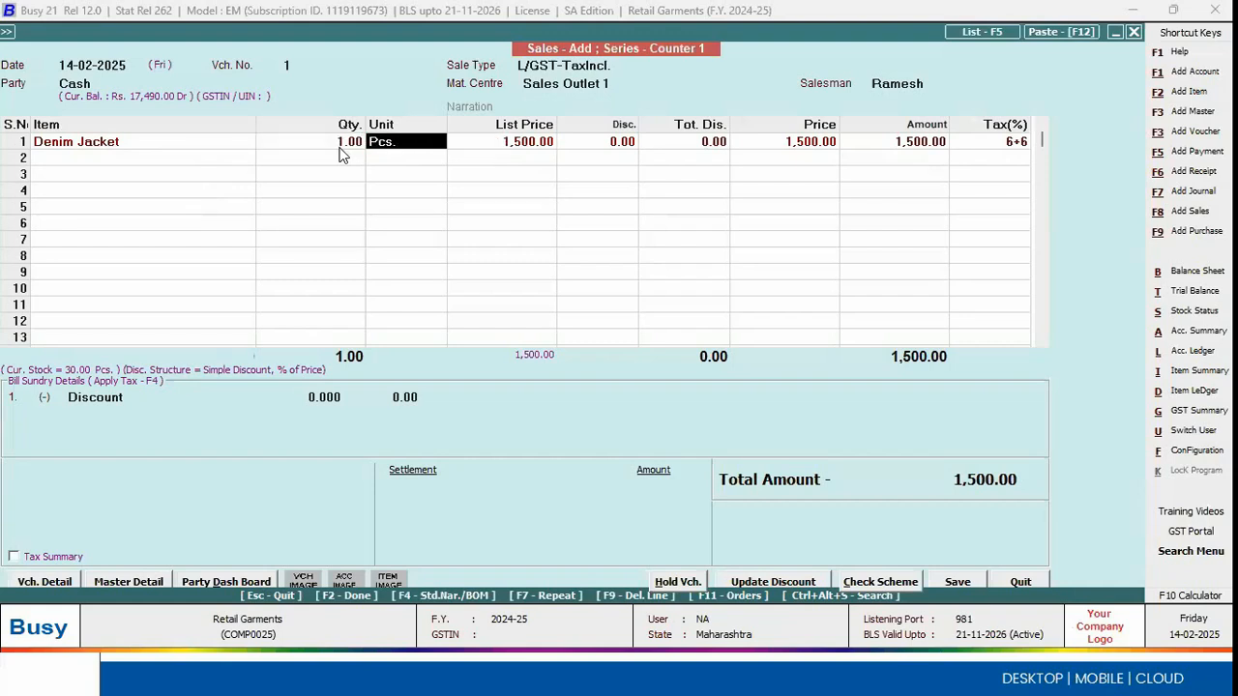
{"action": "key", "text": "Return"}
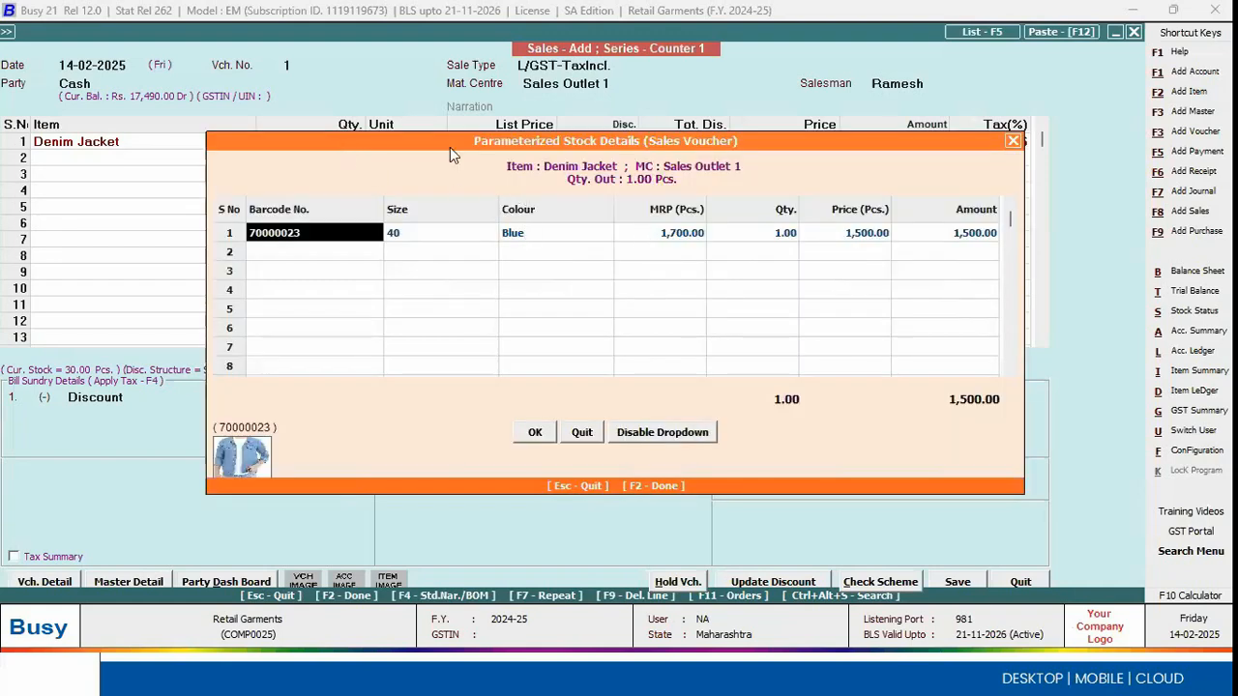
{"action": "key", "text": "F2"}
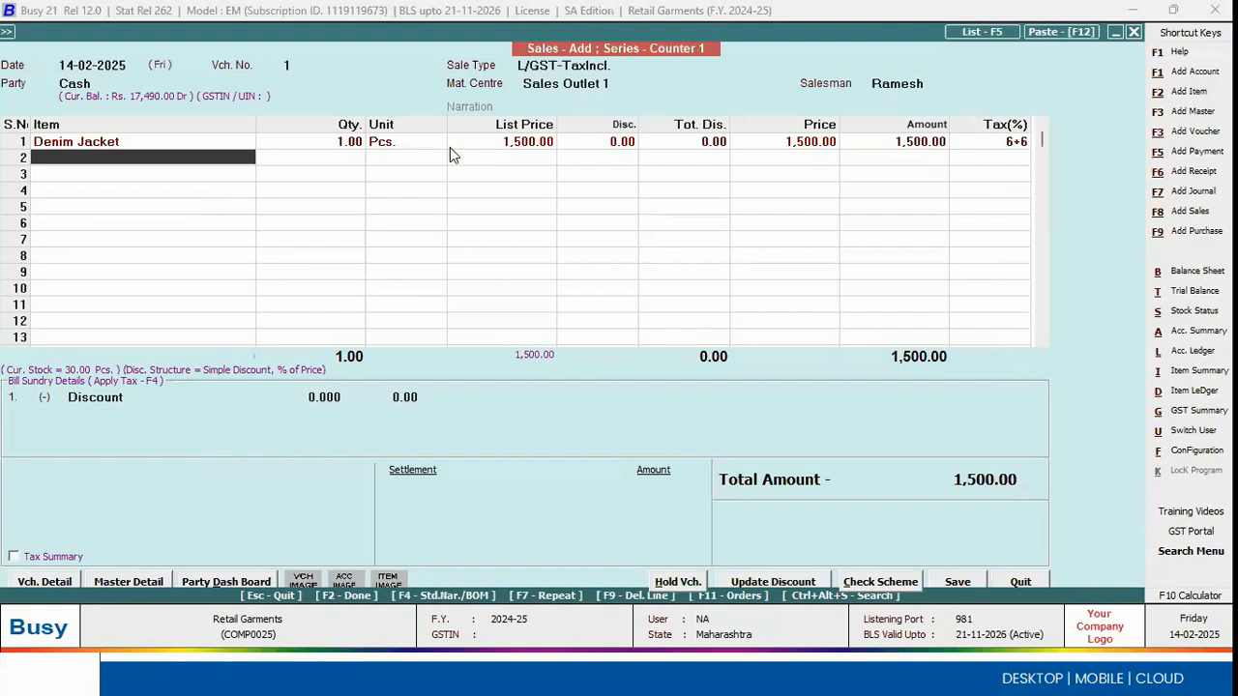
Step: Settle the full Rs. 1,500.00 in cash, keep the commission mode as Percentage, and save the voucher
{"action": "key", "text": "F2"}
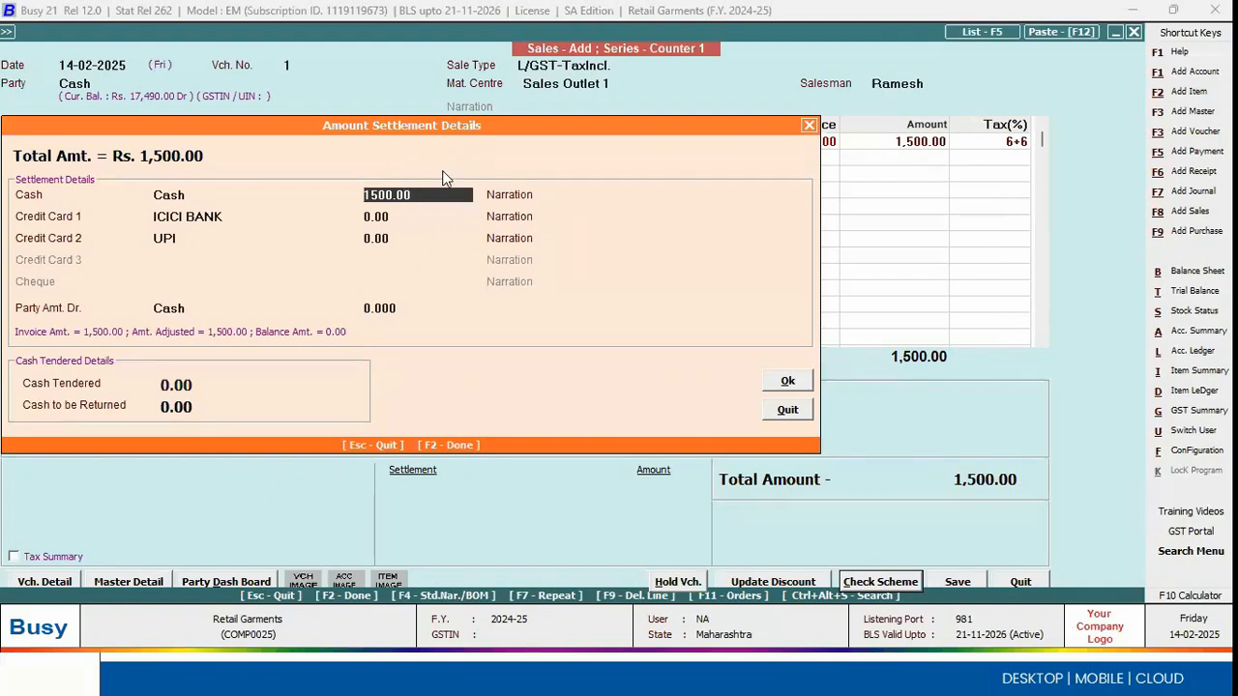
{"action": "key", "text": "F2"}
{"action": "key", "text": "F2"}
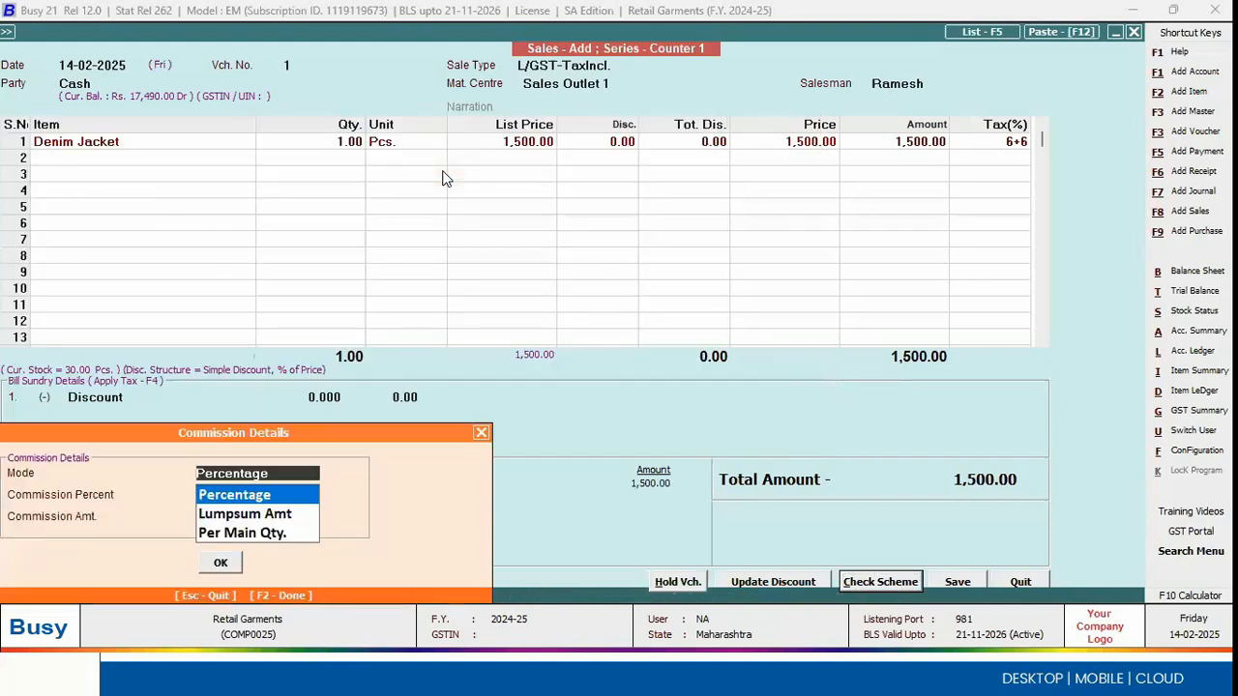
{"action": "key", "text": "F2"}
{"action": "key", "text": "Return"}
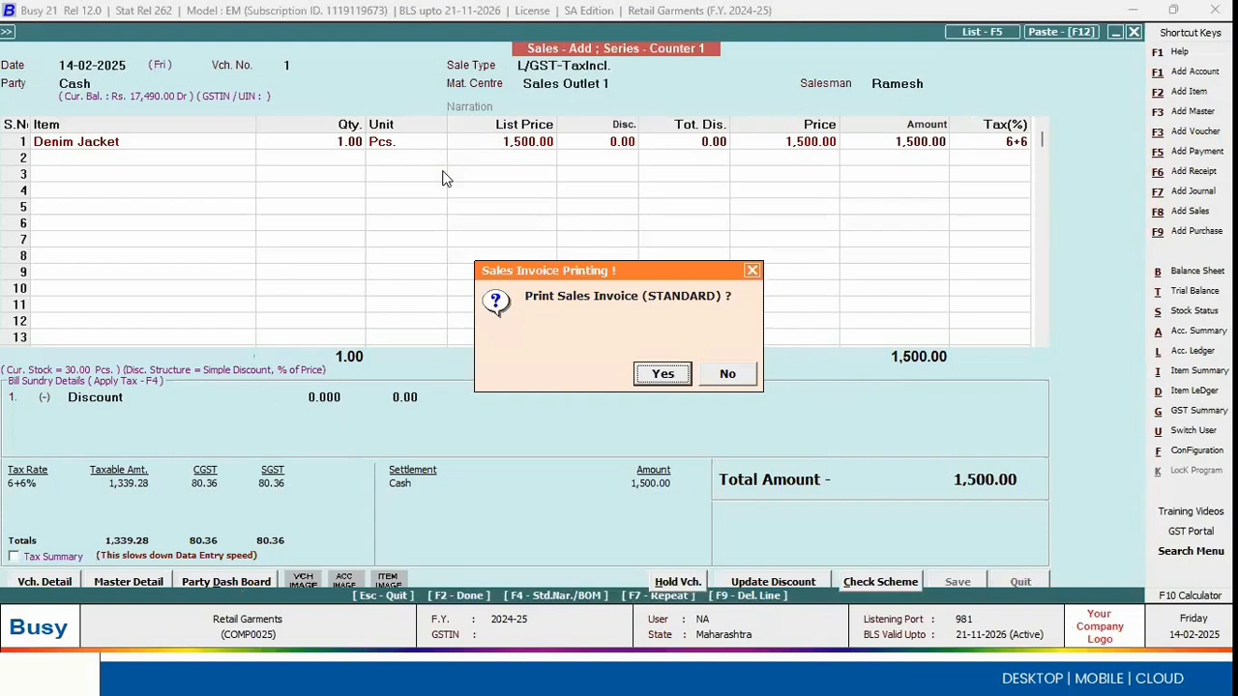
Step: Agree to print the sales invoice and choose the Slip 3 inch (GST) format
{"action": "key", "text": "Right"}
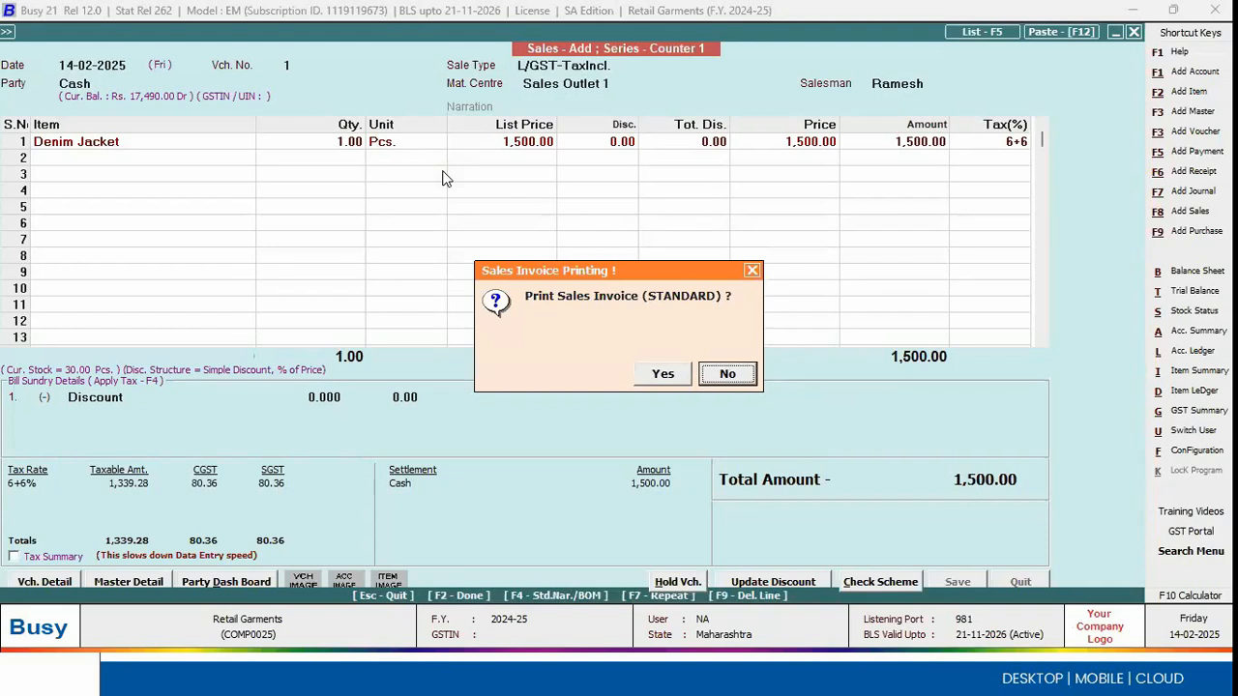
{"action": "key", "text": "Left"}
{"action": "key", "text": "Return"}
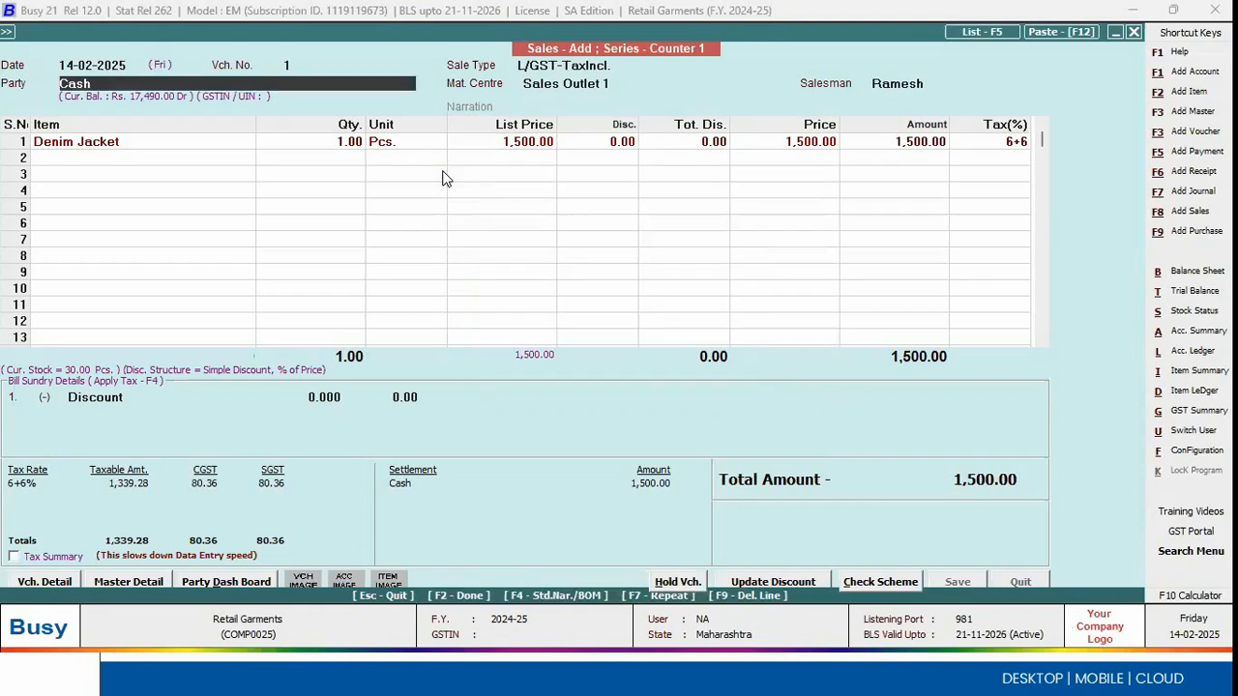
{"action": "type", "text": "l"}
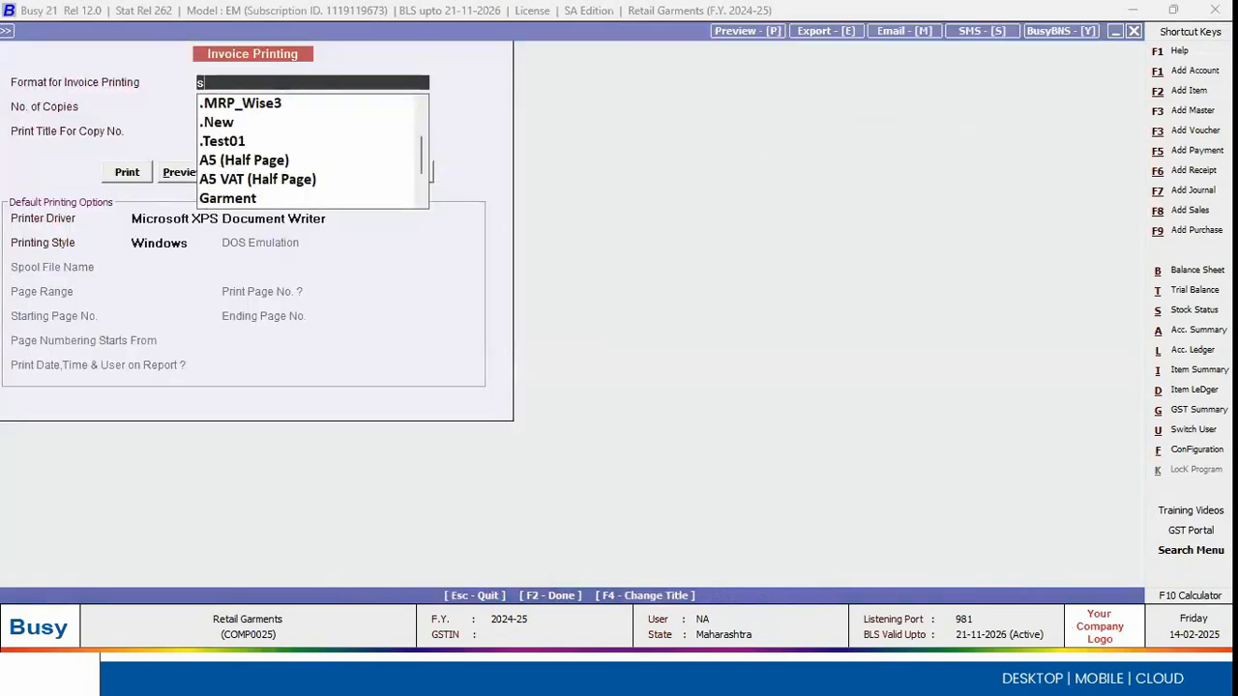
{"action": "key", "text": "Down"}
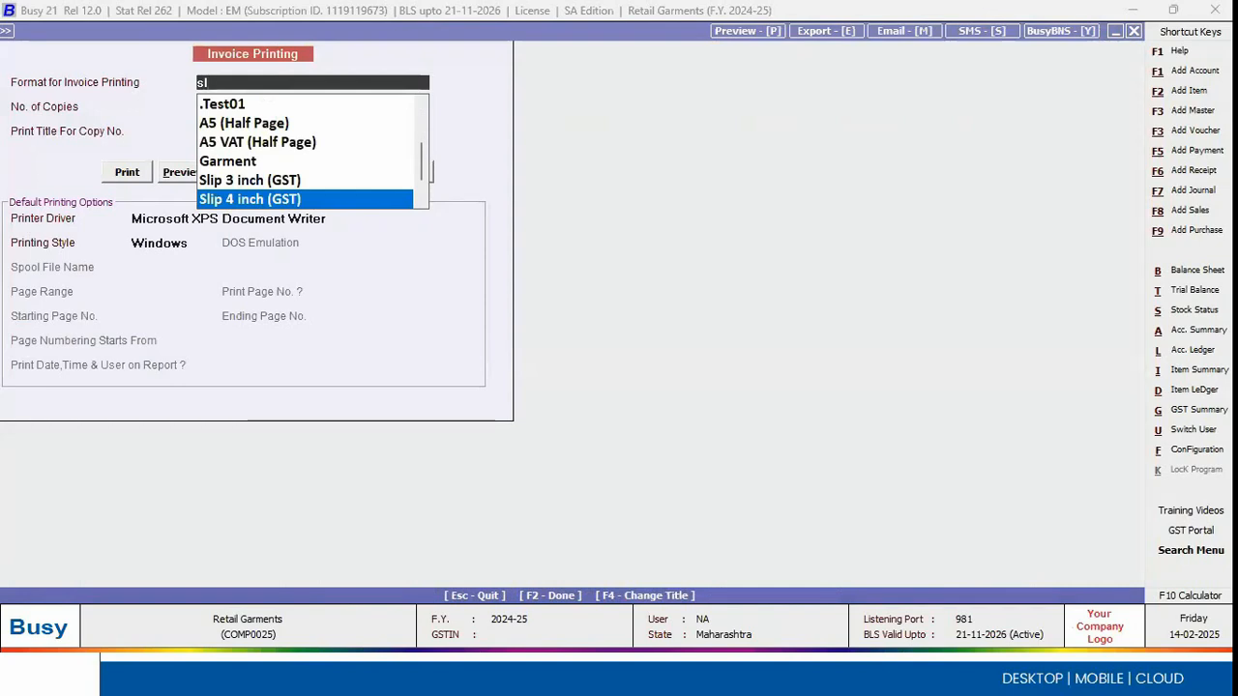
{"action": "key", "text": "Up"}
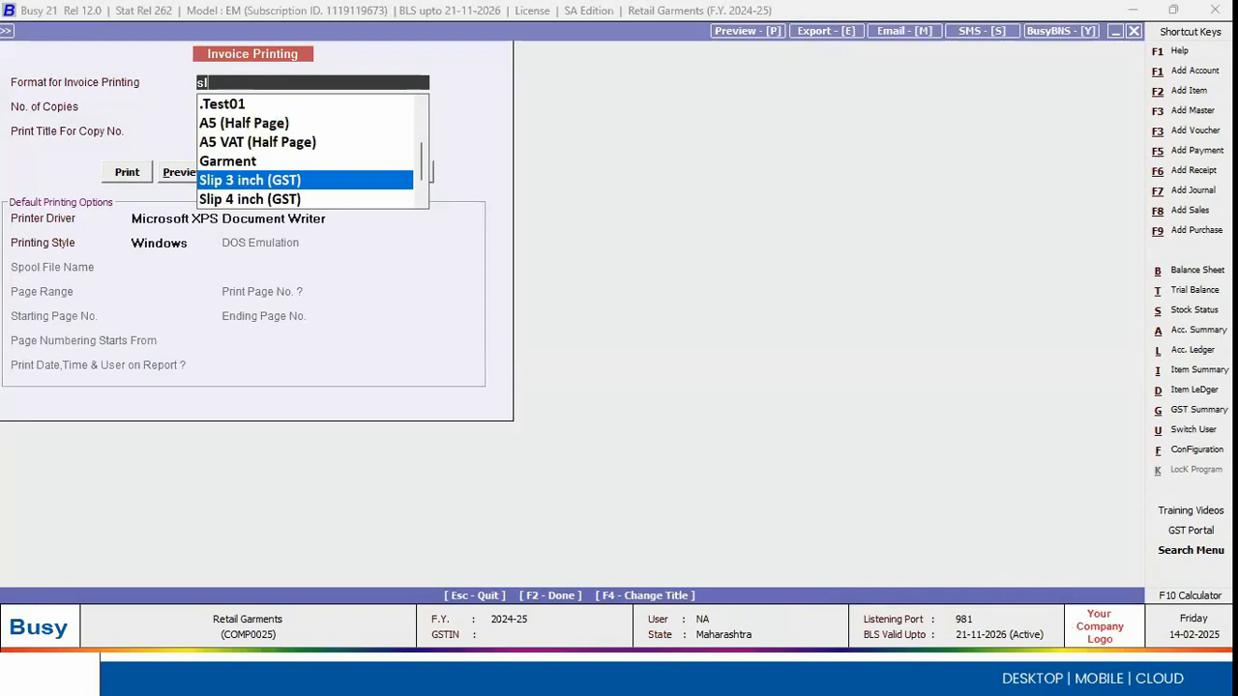
{"action": "key", "text": "Return"}
Step: Check the available printer drivers, and preview the invoice slip before closing it
{"action": "left_click", "coordinate": [245, 217]}
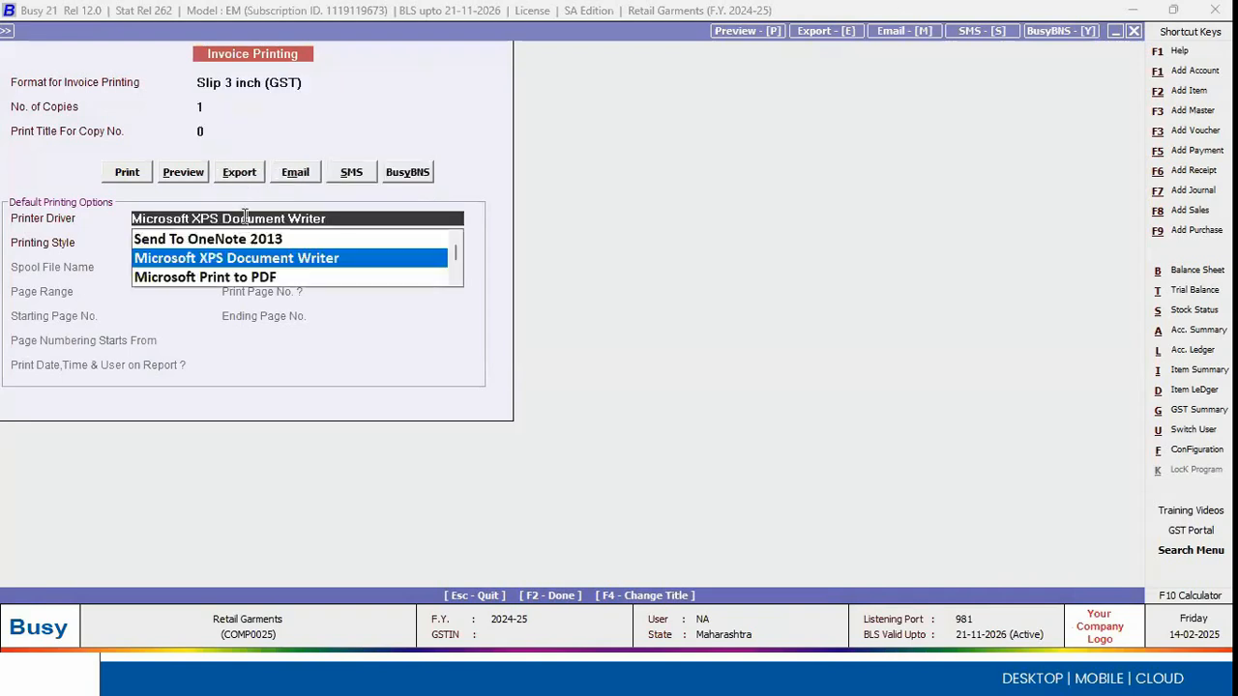
{"action": "left_click", "coordinate": [198, 177]}
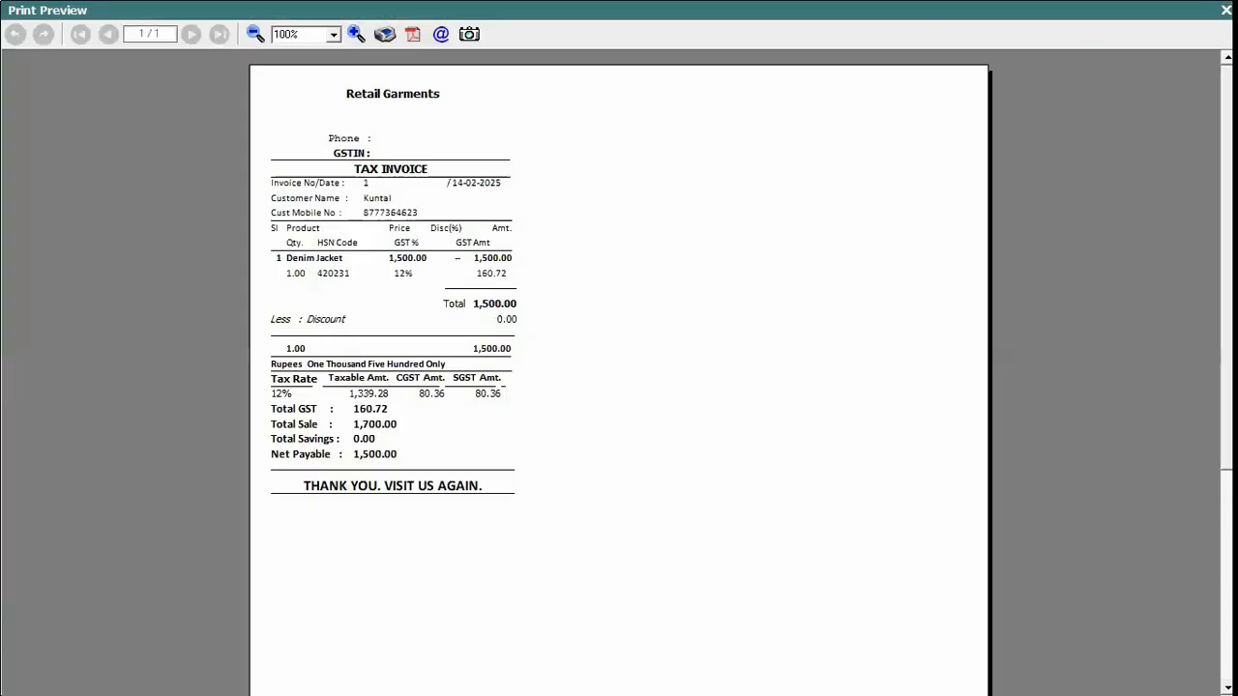
{"action": "left_click", "coordinate": [1225, 9]}
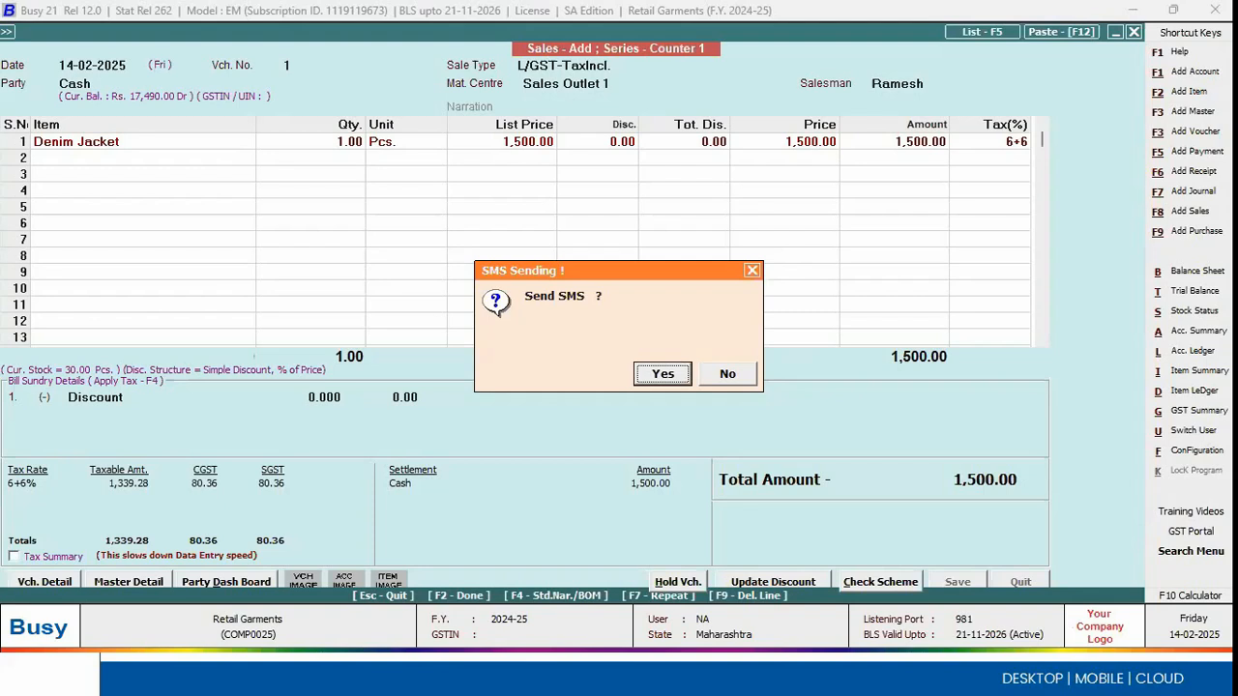
Step: Agree to send an SMS for the invoice and bring up the SMS sending options
{"action": "left_click", "coordinate": [689, 375]}
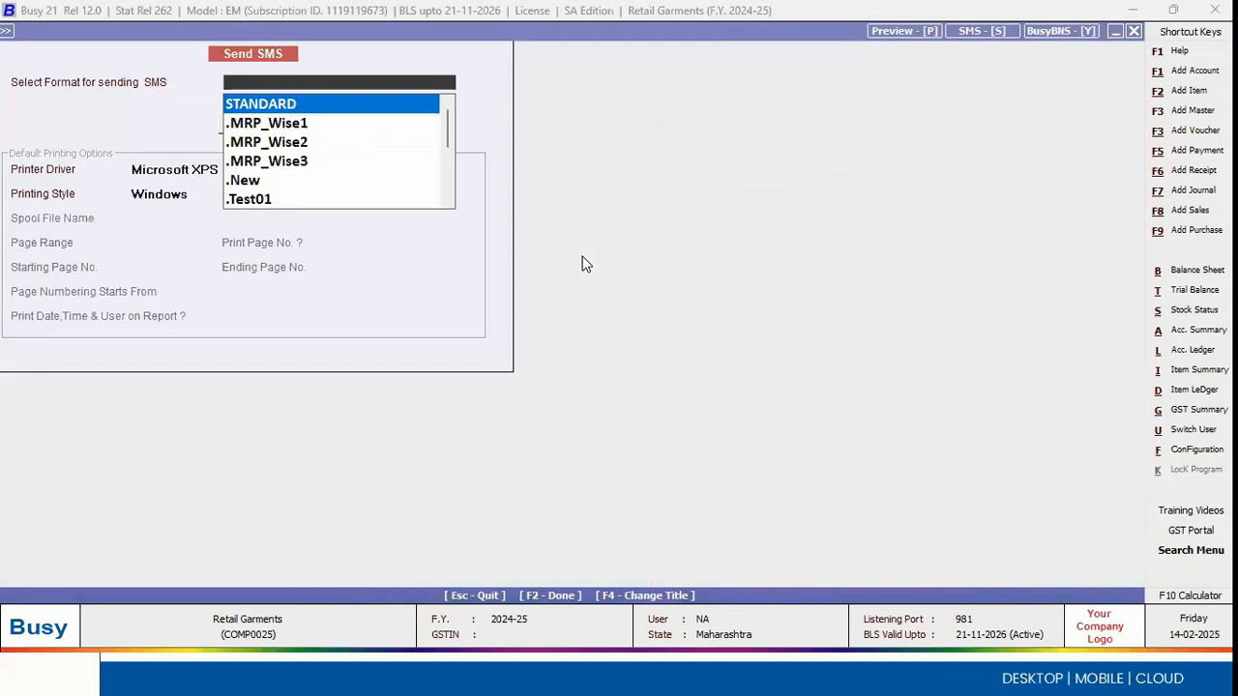
{"action": "key", "text": "Return"}
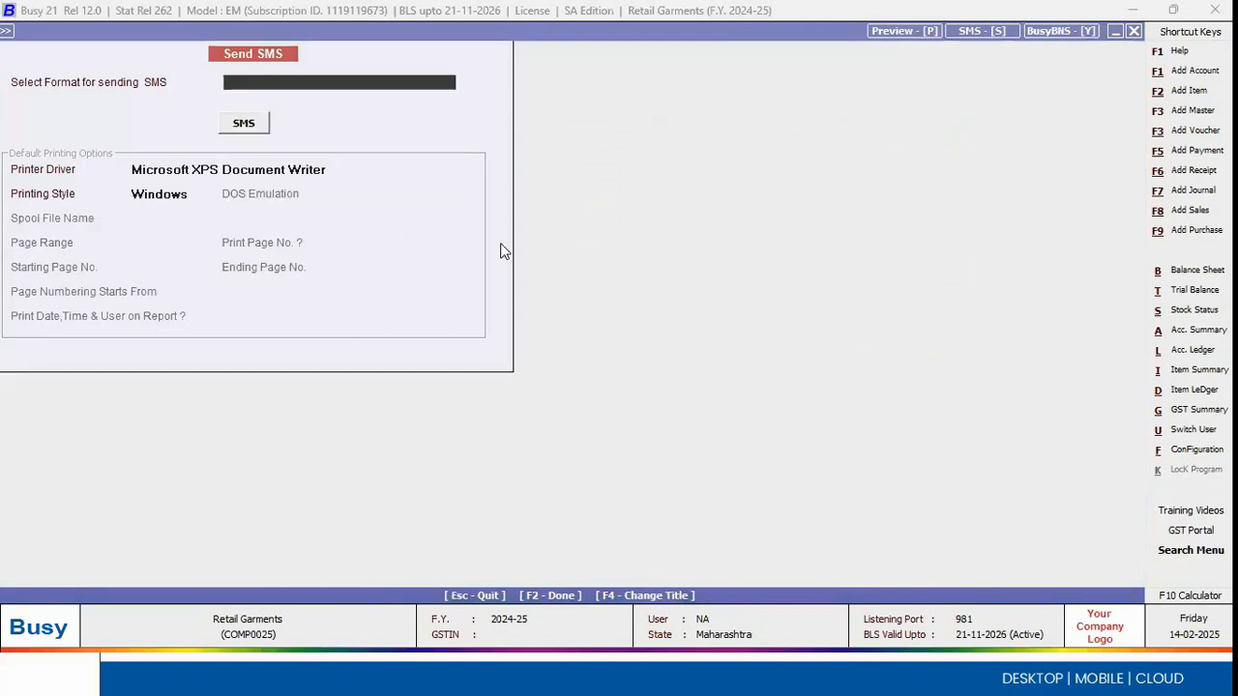
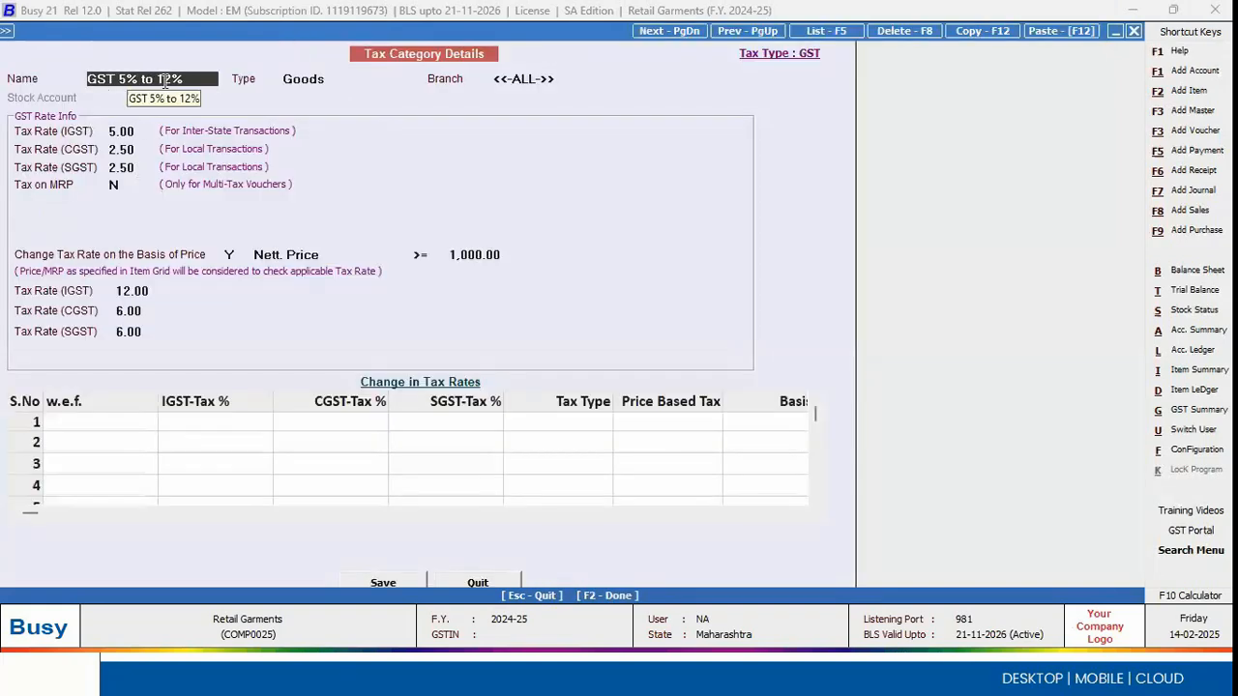
Step: Examine the price basis and threshold that change the rate in the GST 5% to 12% tax category
{"action": "left_click", "coordinate": [351, 255]}
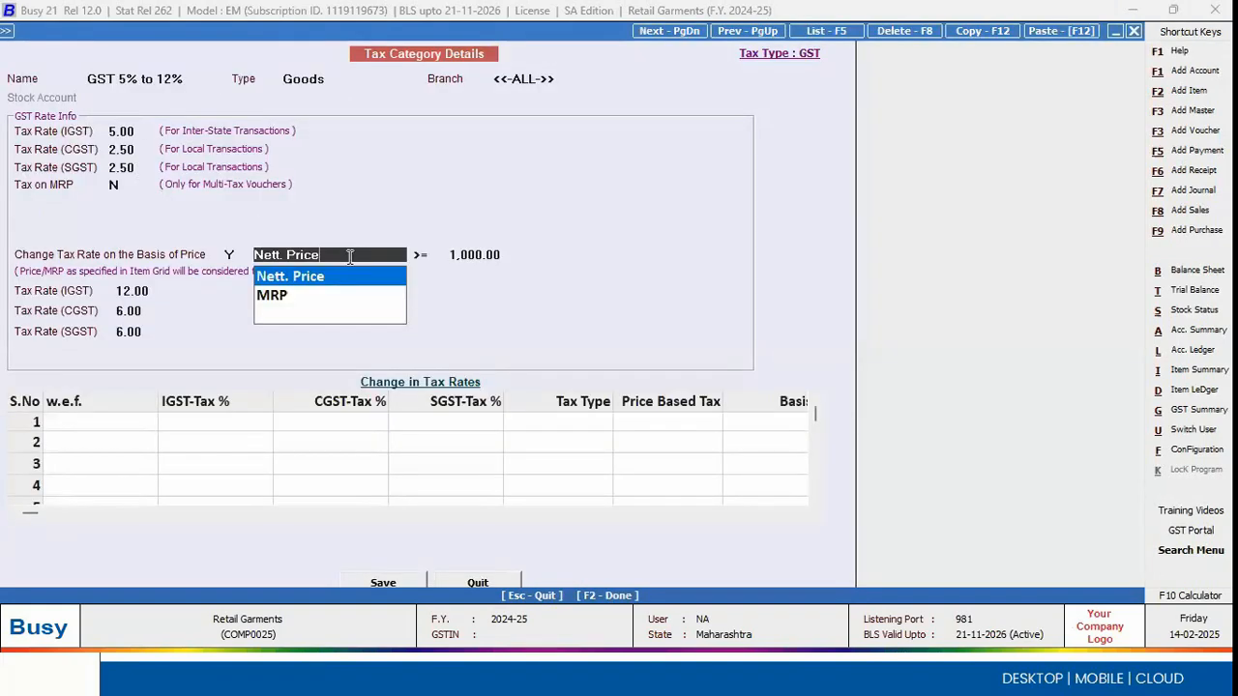
{"action": "left_click", "coordinate": [495, 254]}
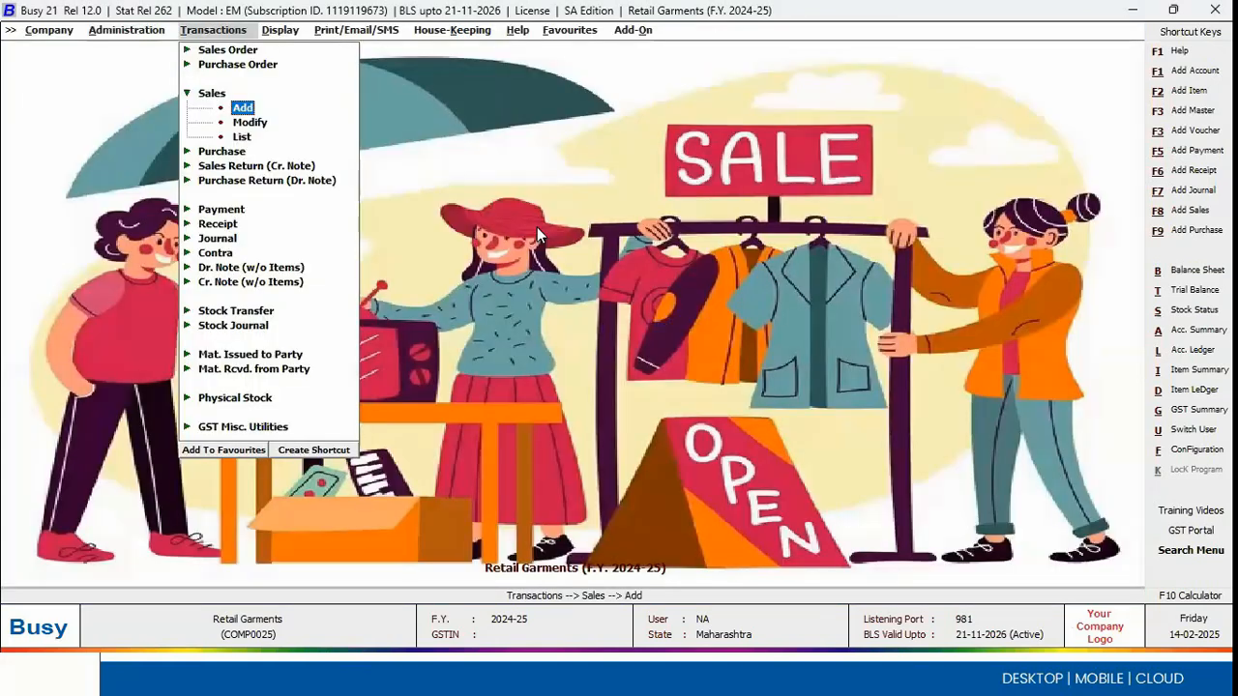
Step: Start a new cash sales voucher in the Main series and choose the first listed salesman
{"action": "key", "text": "Return"}
{"action": "key", "text": "Down"}
{"action": "key", "text": "Down"}
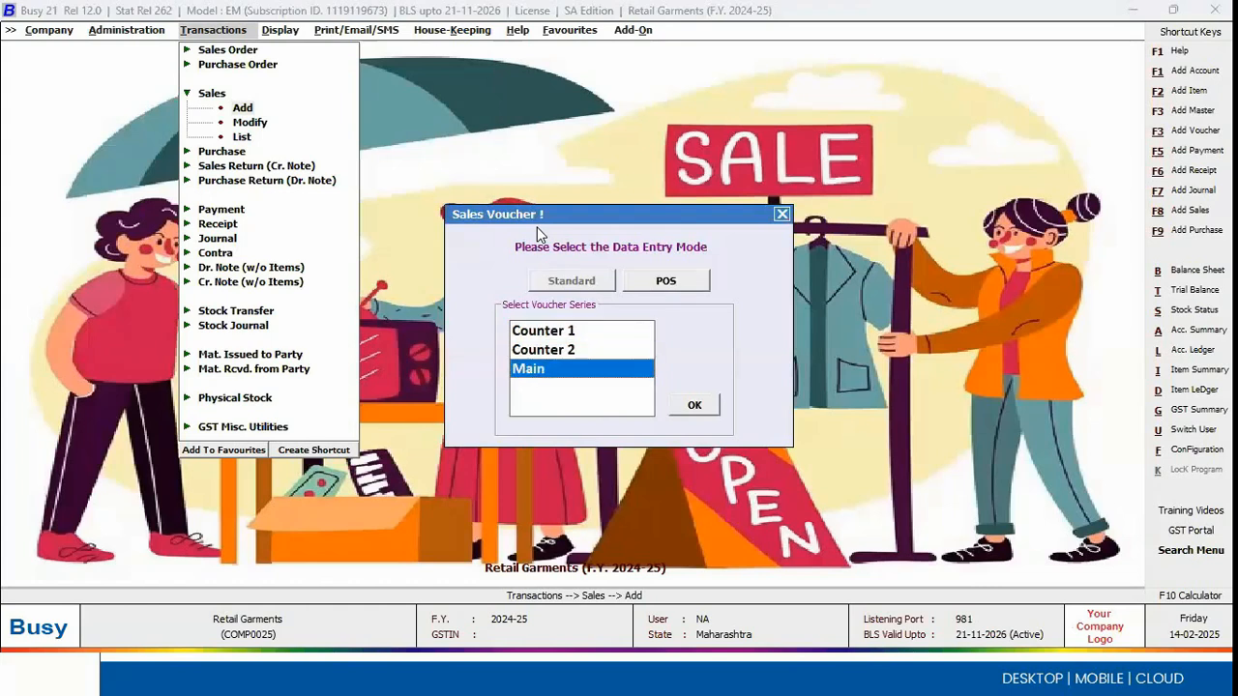
{"action": "key", "text": "Return"}
{"action": "key", "text": "Return"}
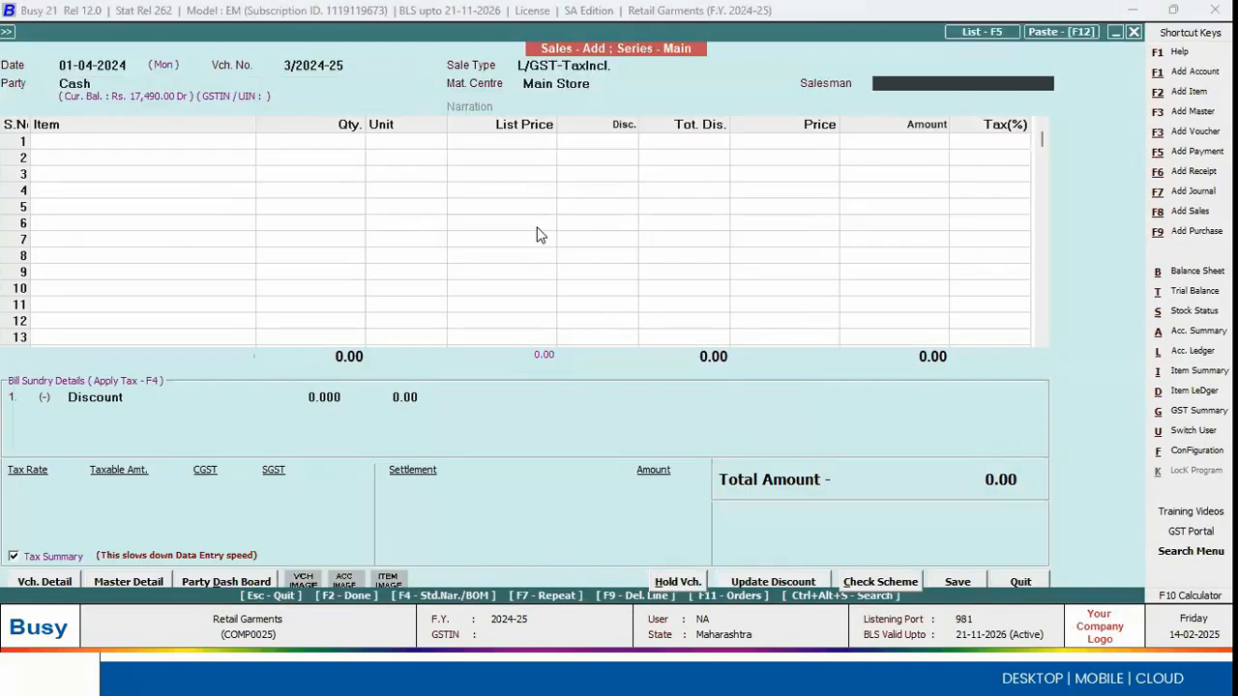
{"action": "key", "text": "Return"}
{"action": "key", "text": "Return"}
Step: Add one piece of Fancy Shirt 1001 as the voucher's first item
{"action": "key", "text": "Down"}
{"action": "key", "text": "Up"}
{"action": "key", "text": "Down"}
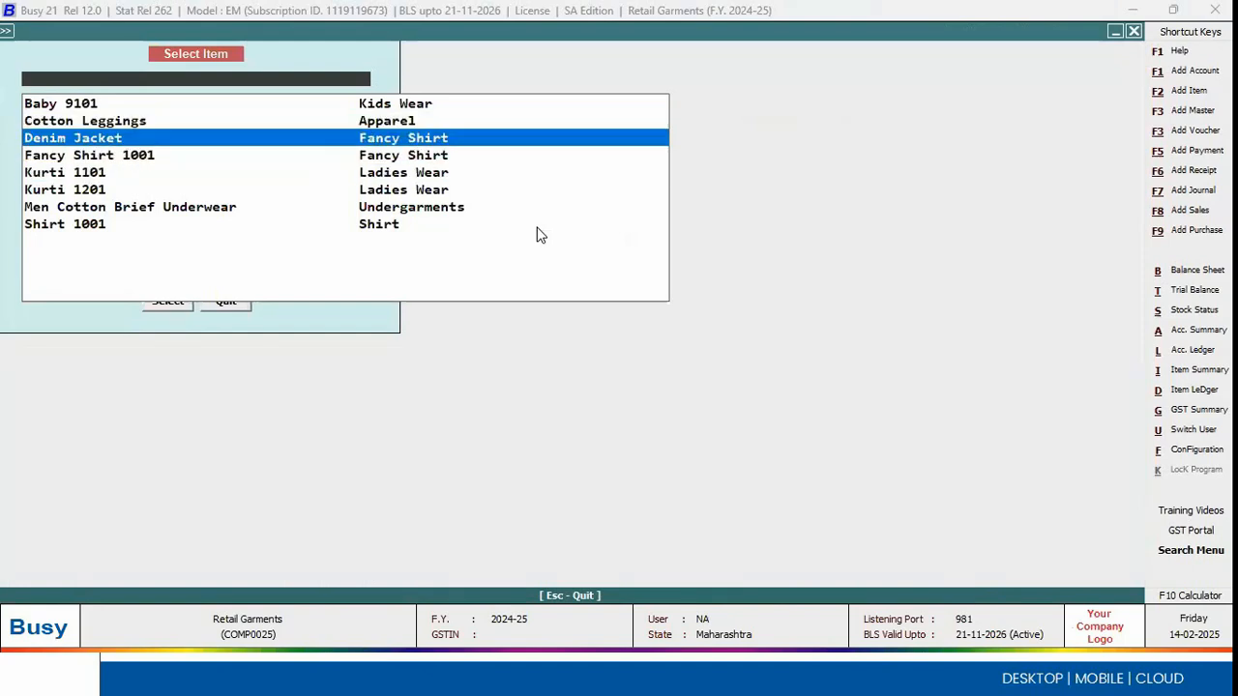
{"action": "key", "text": "Down"}
{"action": "key", "text": "Return"}
Step: Pick barcode 70000004 (size 36, Blue) for the shirt and set its price to 1,200.00
{"action": "key", "text": "Return"}
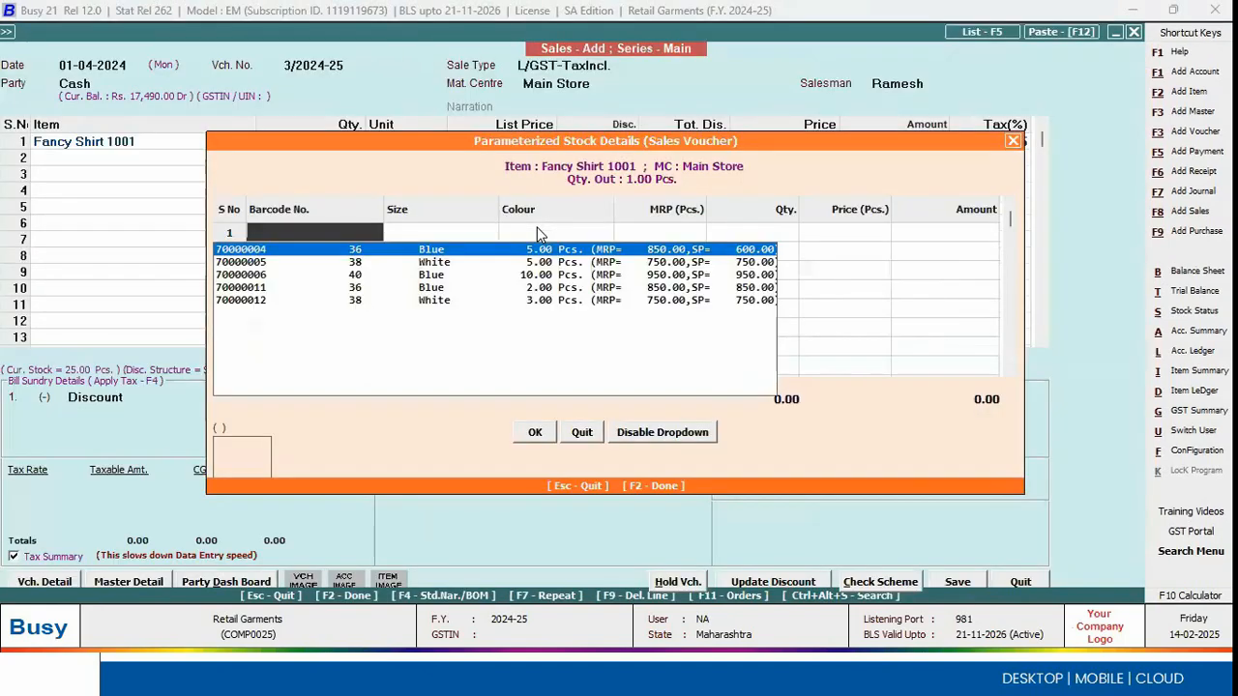
{"action": "key", "text": "Return"}
{"action": "key", "text": "Return"}
{"action": "key", "text": "Return"}
{"action": "key", "text": "Return"}
{"action": "type", "text": "1000"}
{"action": "key", "text": "BackSpace"}
{"action": "key", "text": "BackSpace"}
{"action": "key", "text": "BackSpace"}
{"action": "type", "text": "200"}
{"action": "key", "text": "Return"}
{"action": "key", "text": "Return"}
{"action": "key", "text": "Return"}
{"action": "key", "text": "Return"}
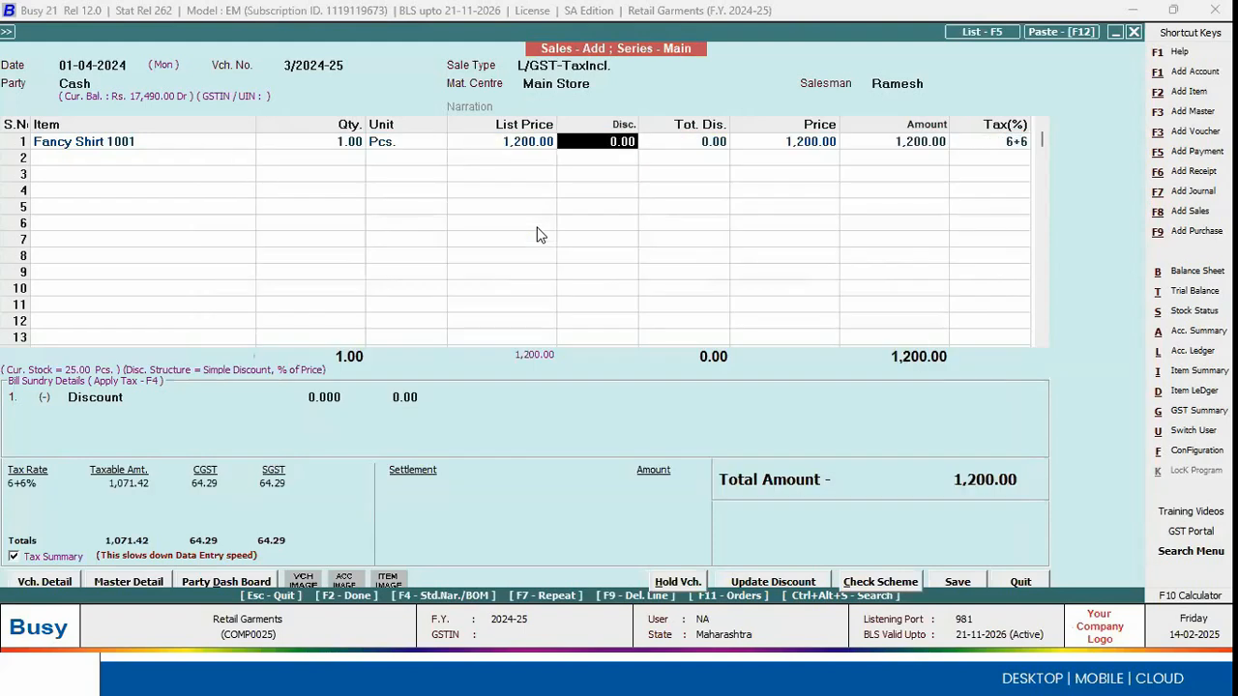
Step: Check the shirt line's tax rate, then inspect its item master and linked tax category before returning to the voucher
{"action": "left_click", "coordinate": [992, 143]}
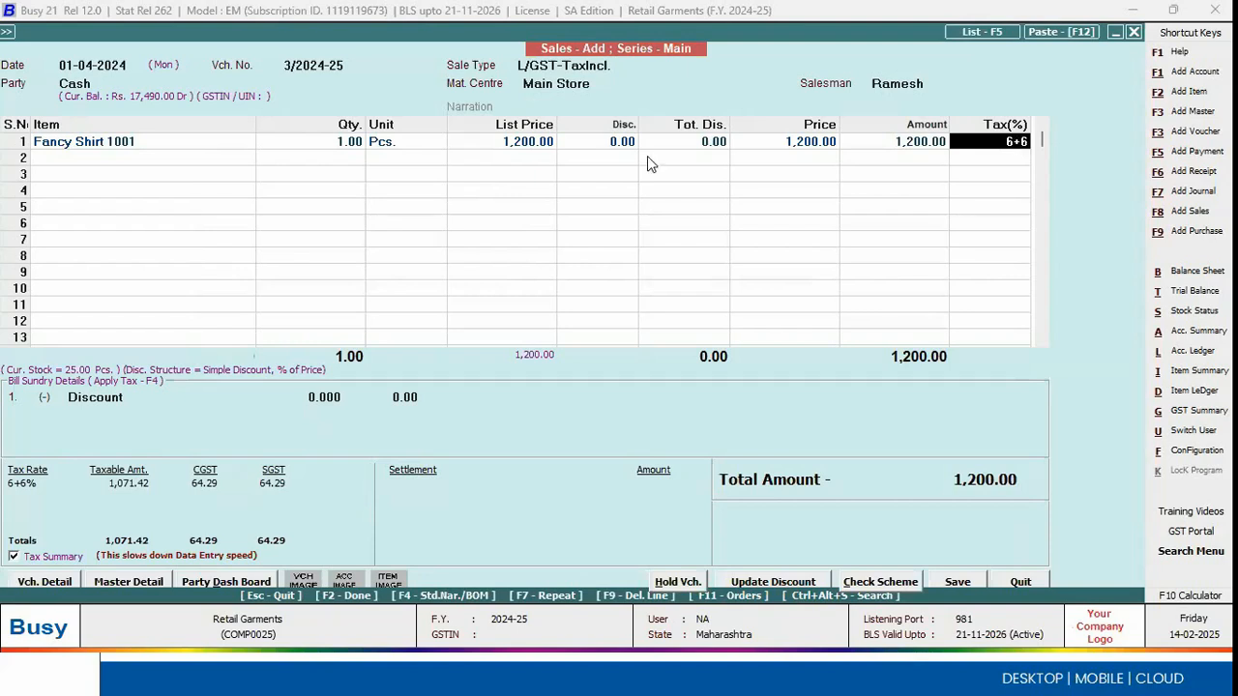
{"action": "left_click", "coordinate": [172, 145]}
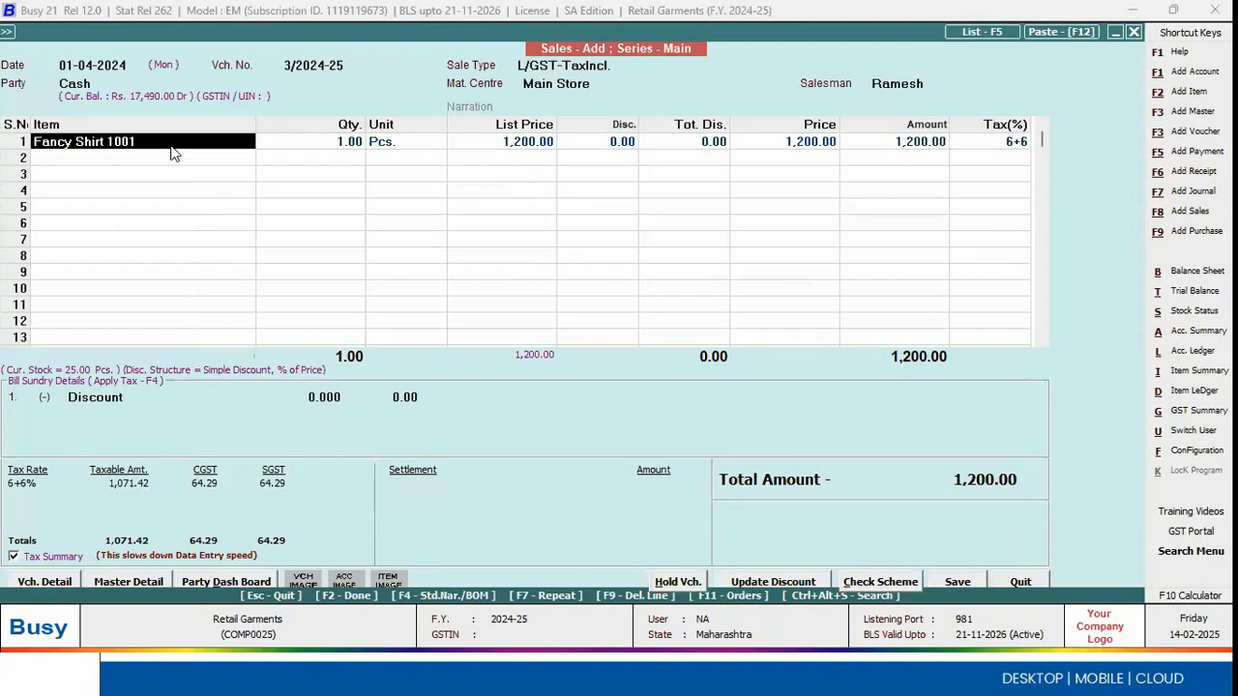
{"action": "double_click", "coordinate": [171, 145]}
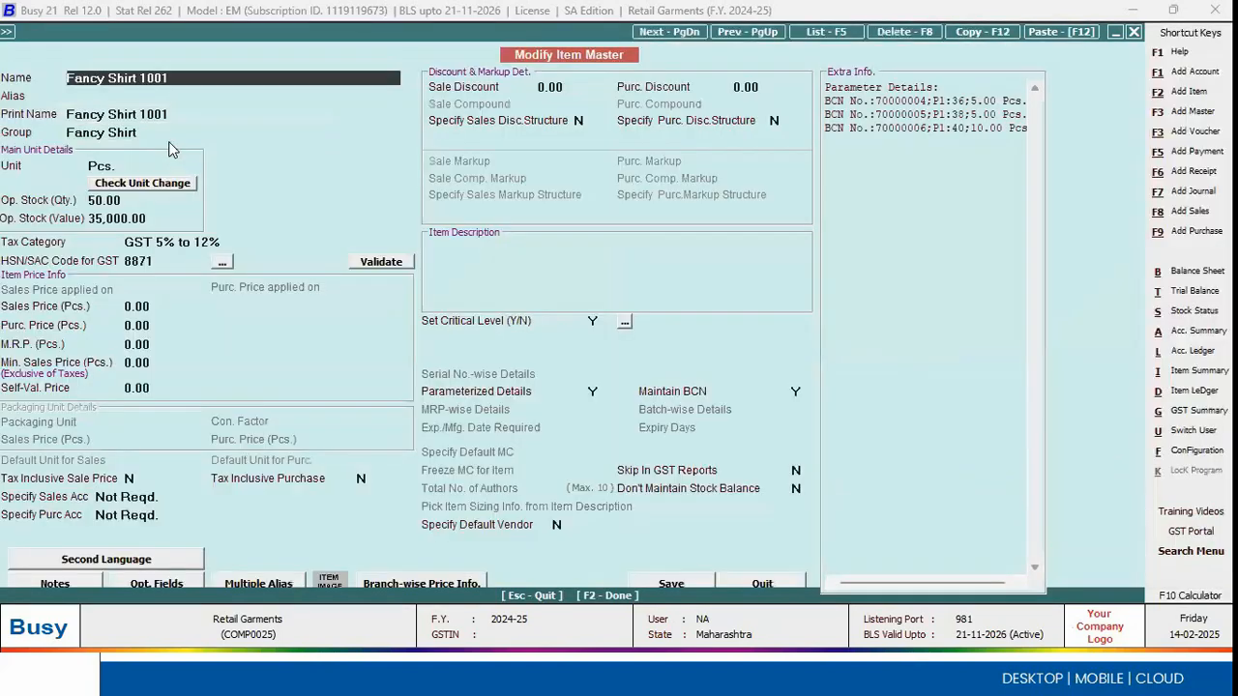
{"action": "left_click", "coordinate": [174, 242]}
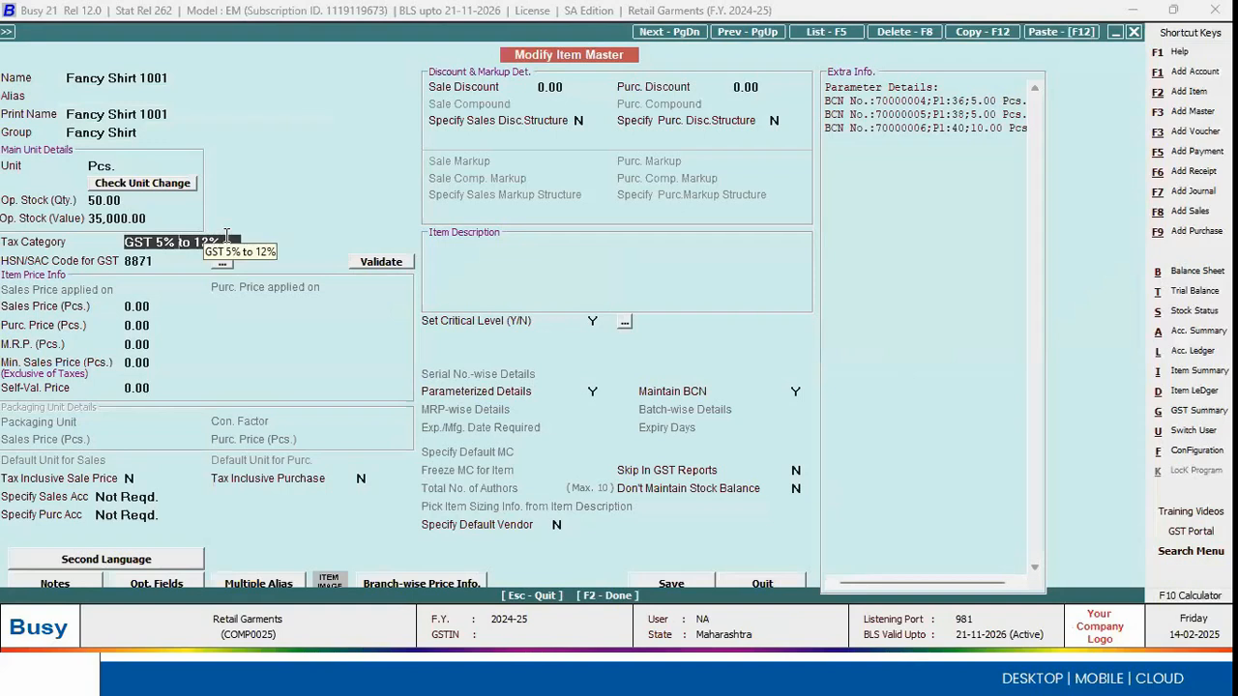
{"action": "key", "text": "alt+m"}
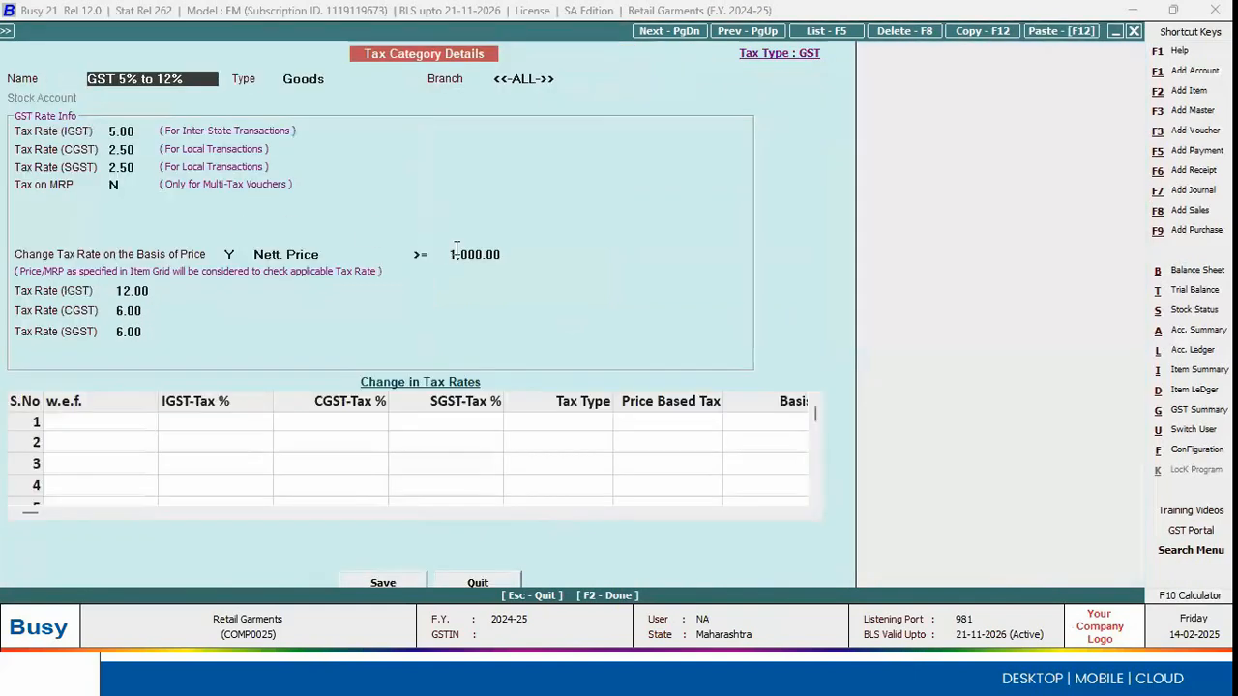
{"action": "key", "text": "Escape"}
{"action": "key", "text": "Escape"}
{"action": "key", "text": "Return"}
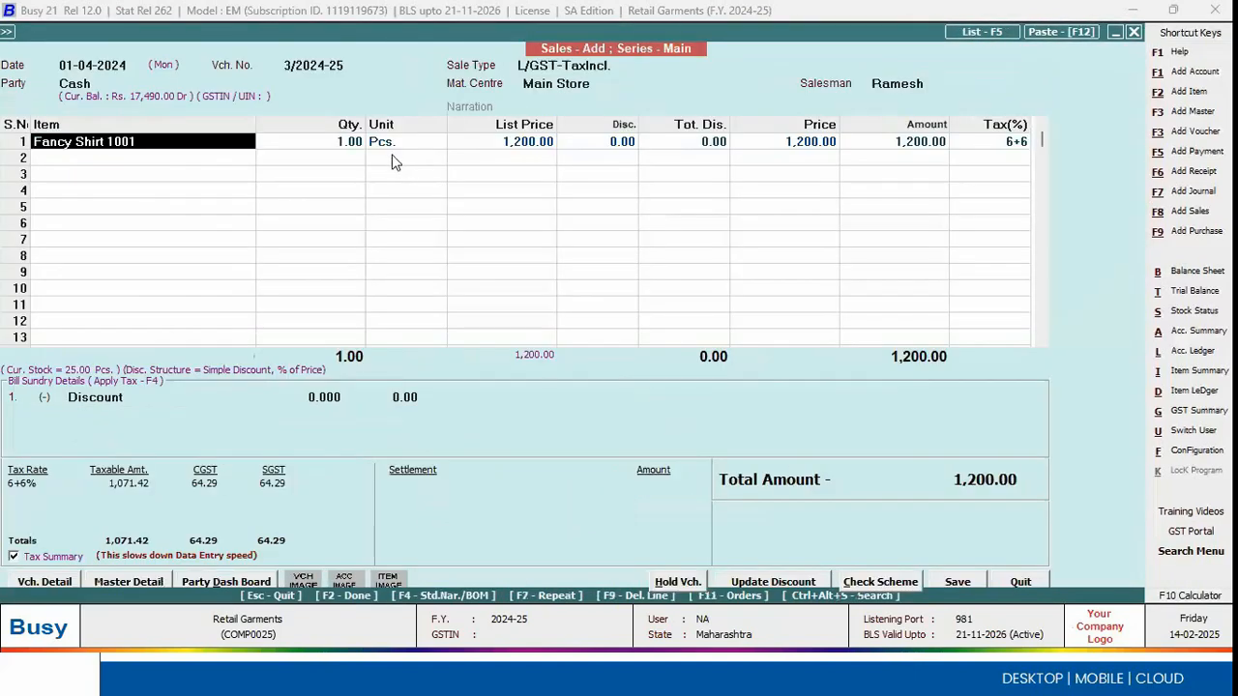
Step: Set the shirt's parameterized stock price to 600.00 and check the tax rate on its line
{"action": "key", "text": "Return"}
{"action": "key", "text": "Return"}
{"action": "key", "text": "Return"}
{"action": "key", "text": "Return"}
{"action": "key", "text": "Return"}
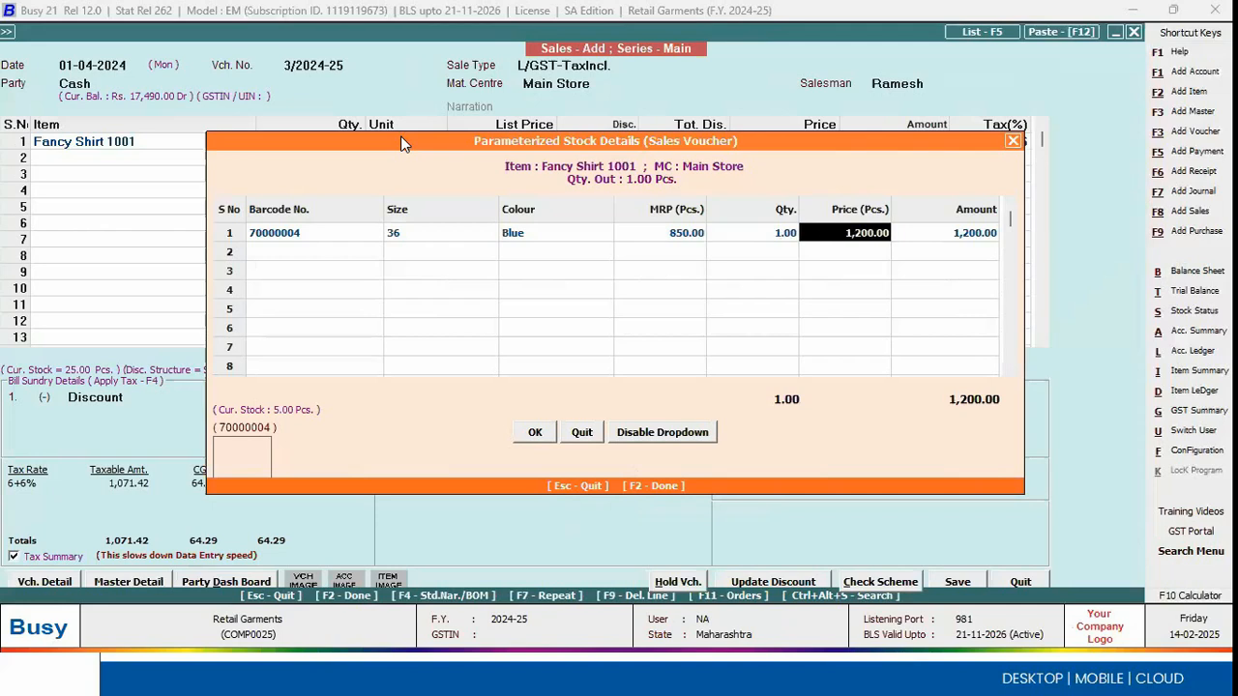
{"action": "type", "text": "600"}
{"action": "key", "text": "Return"}
{"action": "key", "text": "Return"}
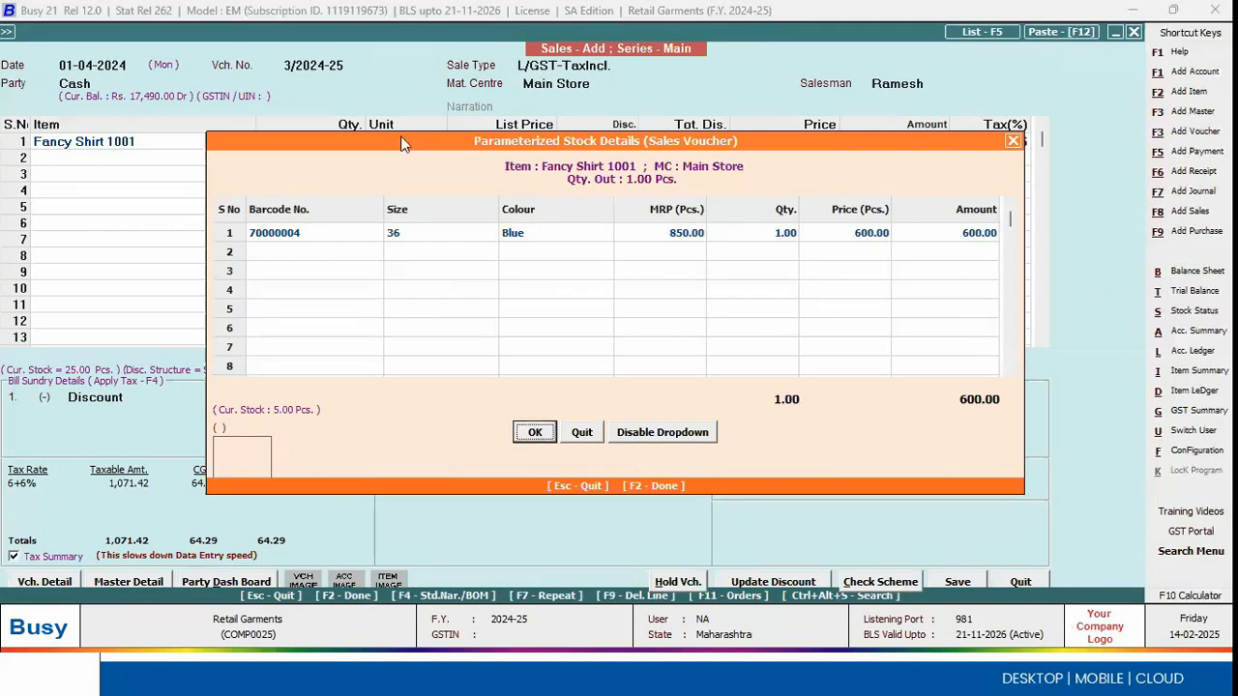
{"action": "key", "text": "Return"}
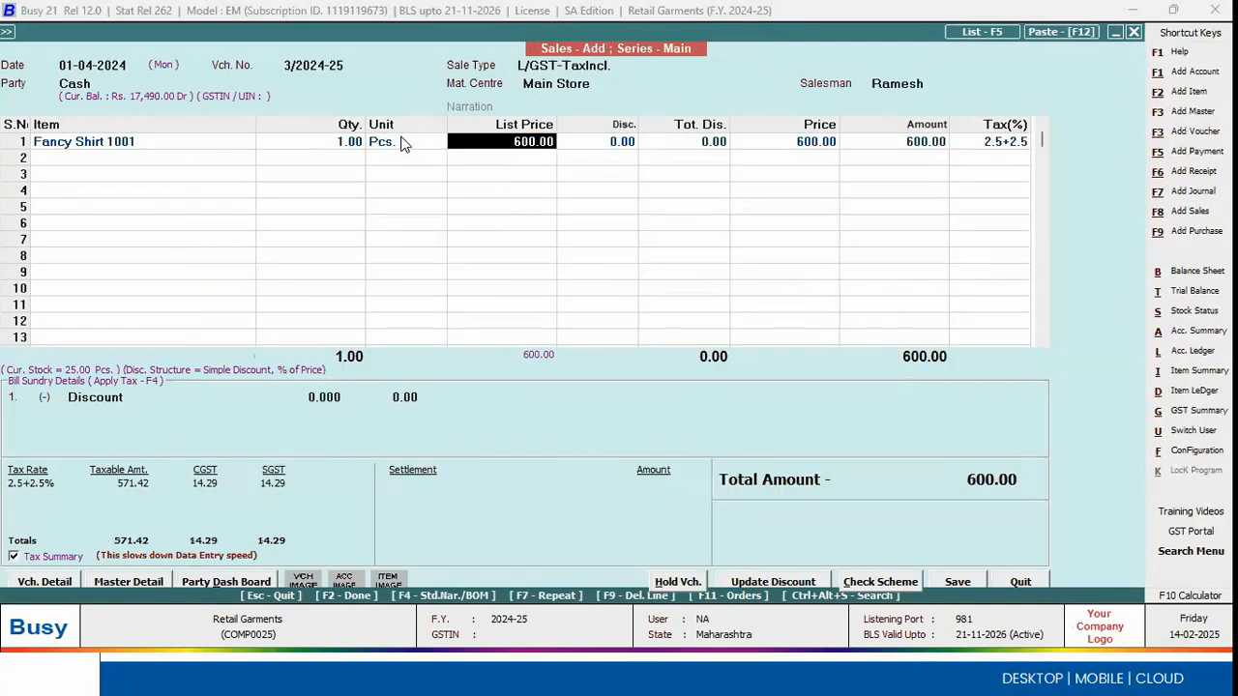
{"action": "left_click", "coordinate": [1006, 142]}
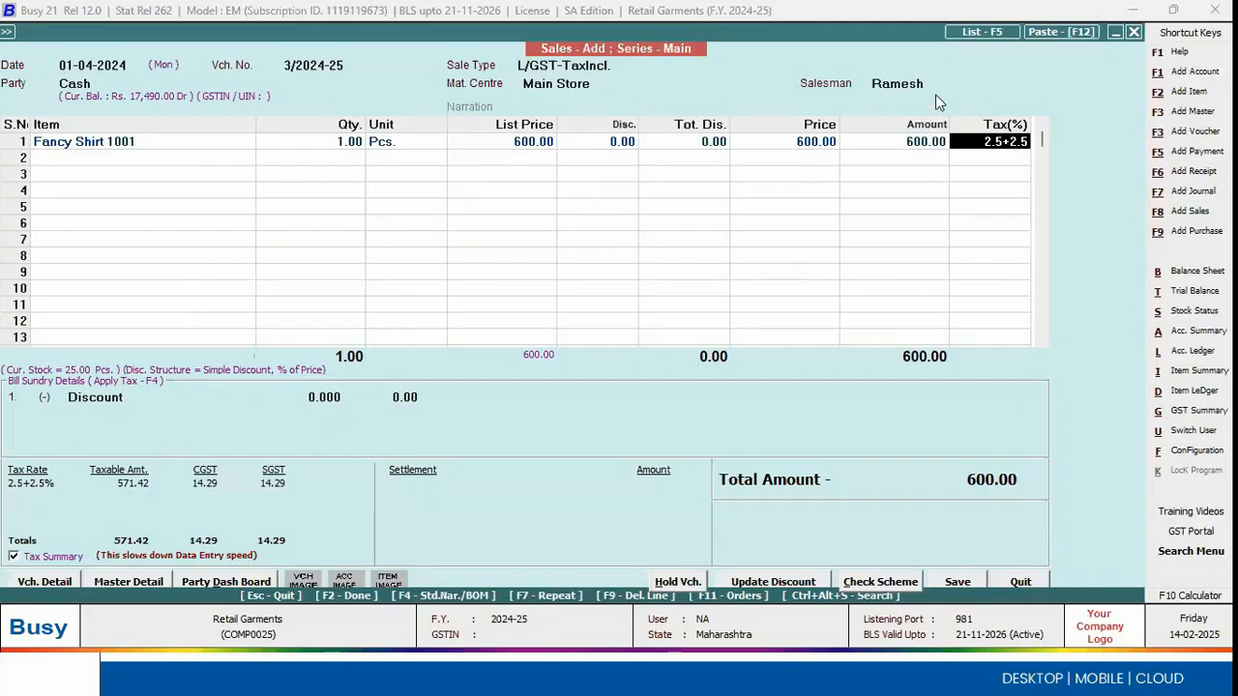
Step: Review the salesman choices available on the voucher, then leave it without saving
{"action": "left_click", "coordinate": [931, 84]}
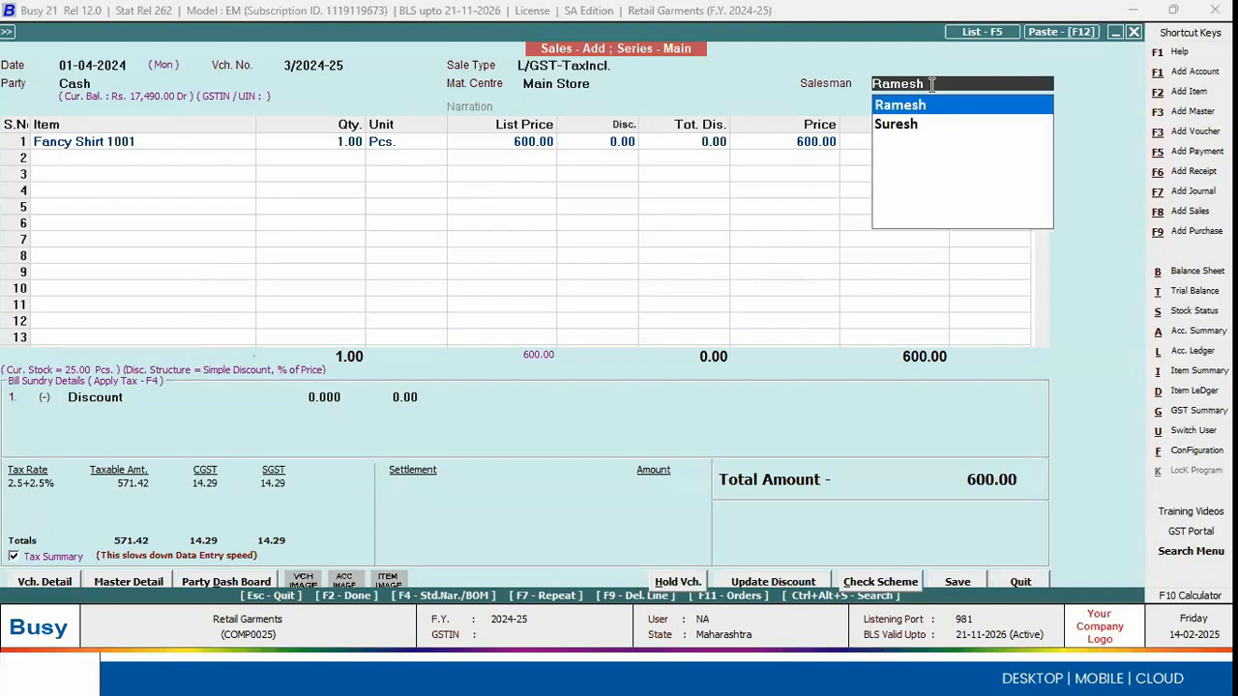
{"action": "key", "text": "Down"}
{"action": "key", "text": "Up"}
{"action": "key", "text": "Down"}
{"action": "key", "text": "Up"}
{"action": "key", "text": "Return"}
{"action": "key", "text": "Escape"}
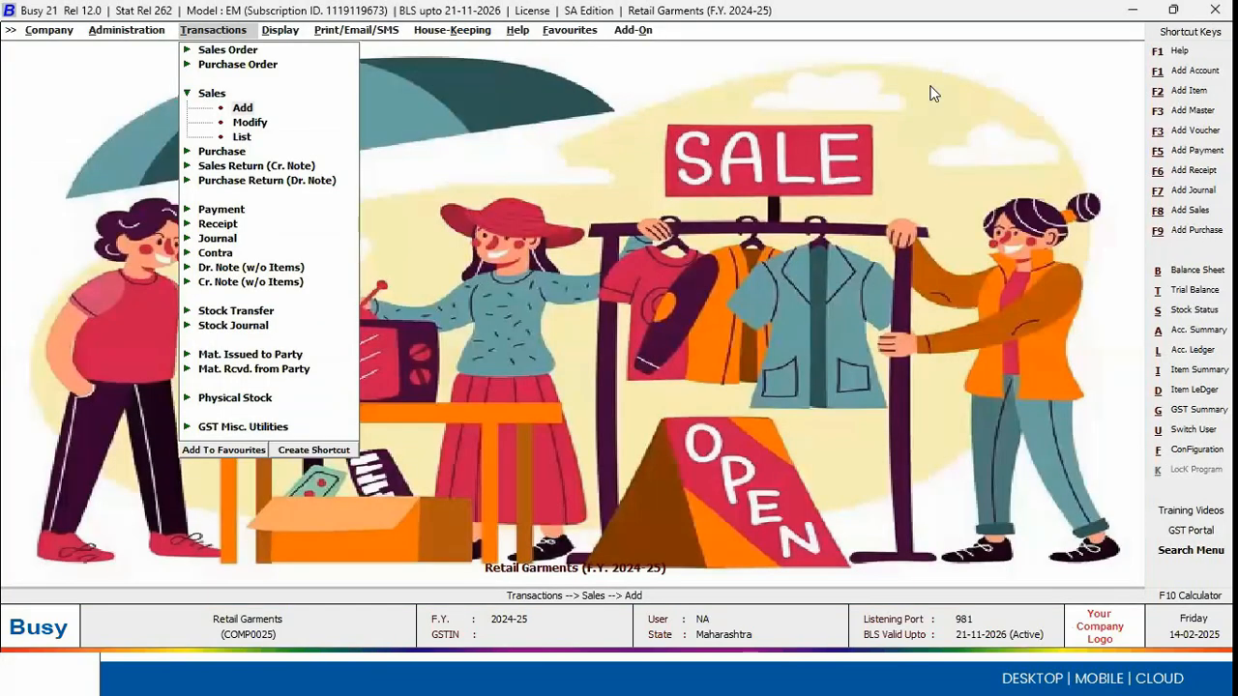
Step: List the sales vouchers of all branches and series for one salesman, the first listed, dated 14-02-2025
{"action": "key", "text": "l"}
{"action": "key", "text": "Return"}
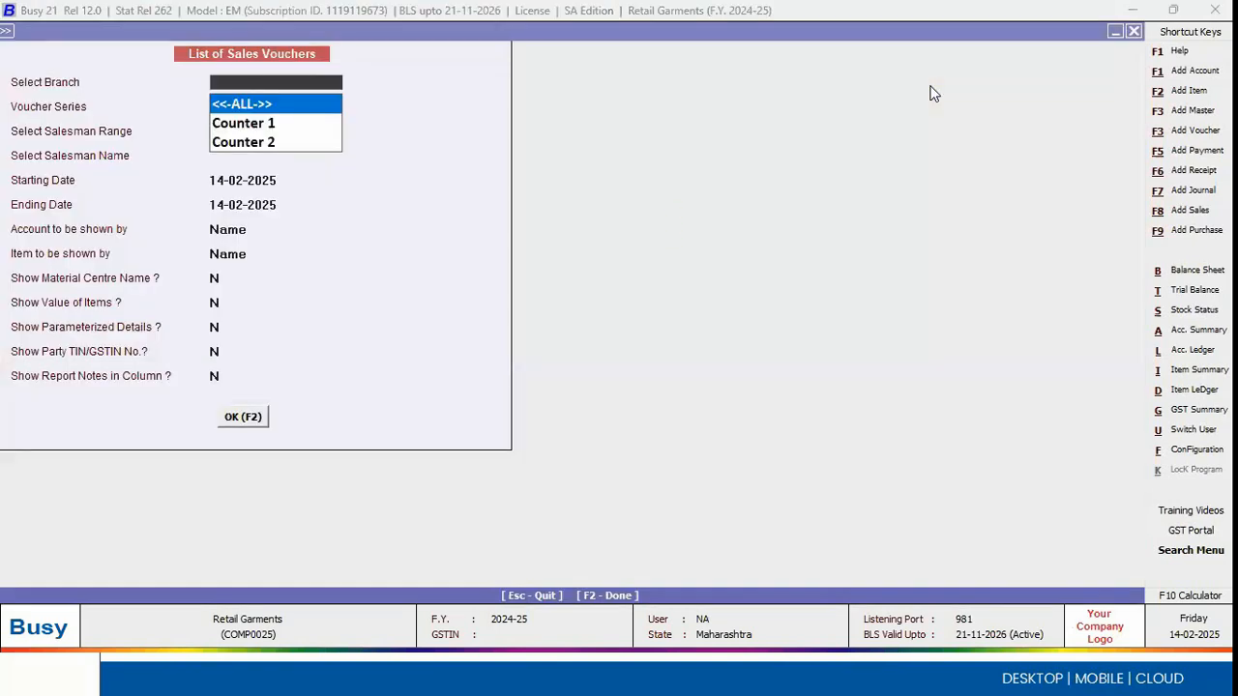
{"action": "key", "text": "Return"}
{"action": "key", "text": "Return"}
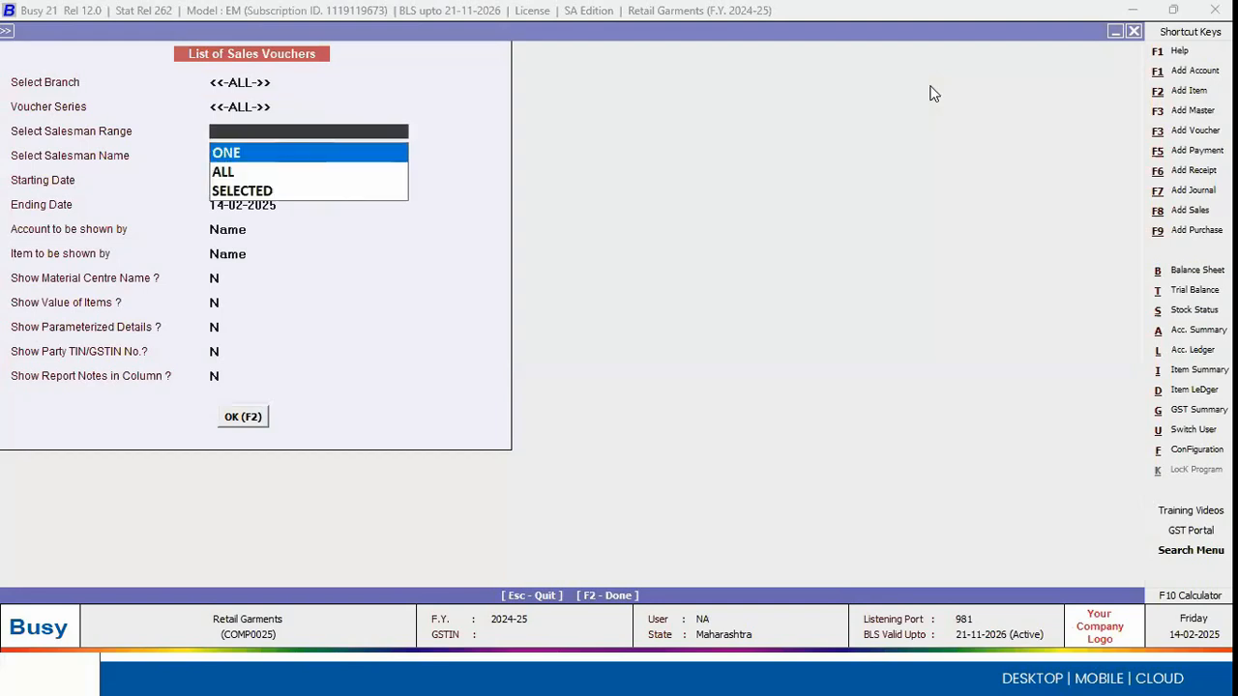
{"action": "key", "text": "Return"}
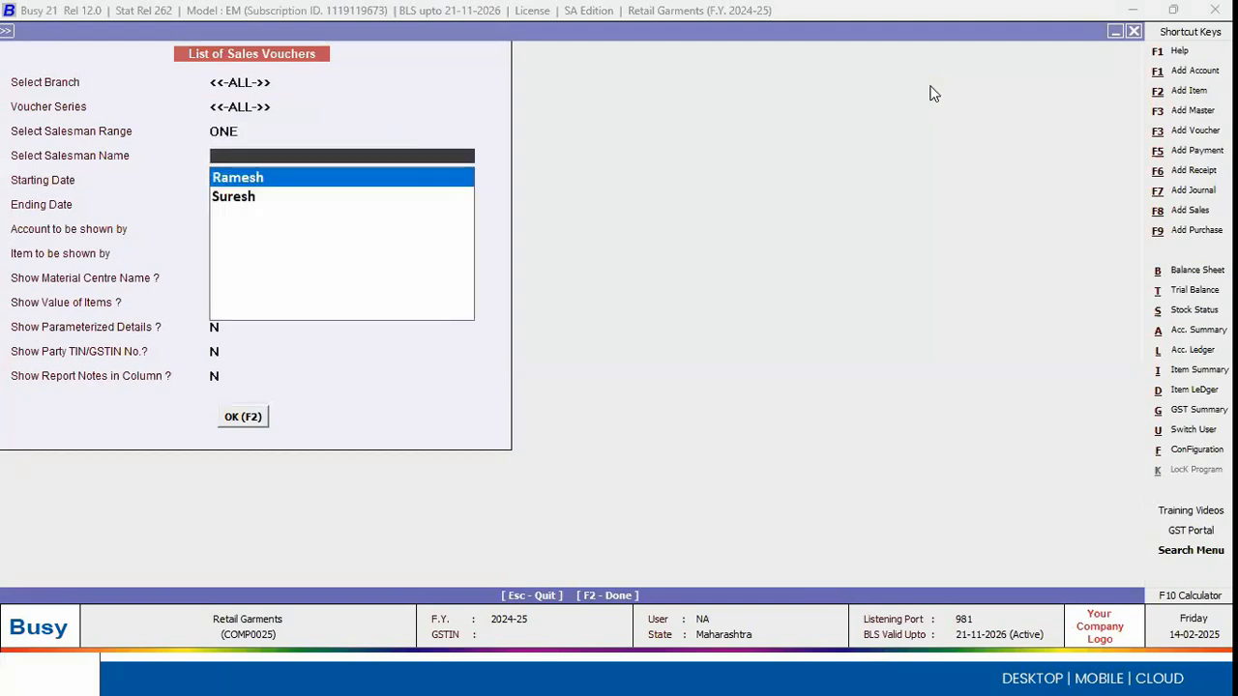
{"action": "key", "text": "F2"}
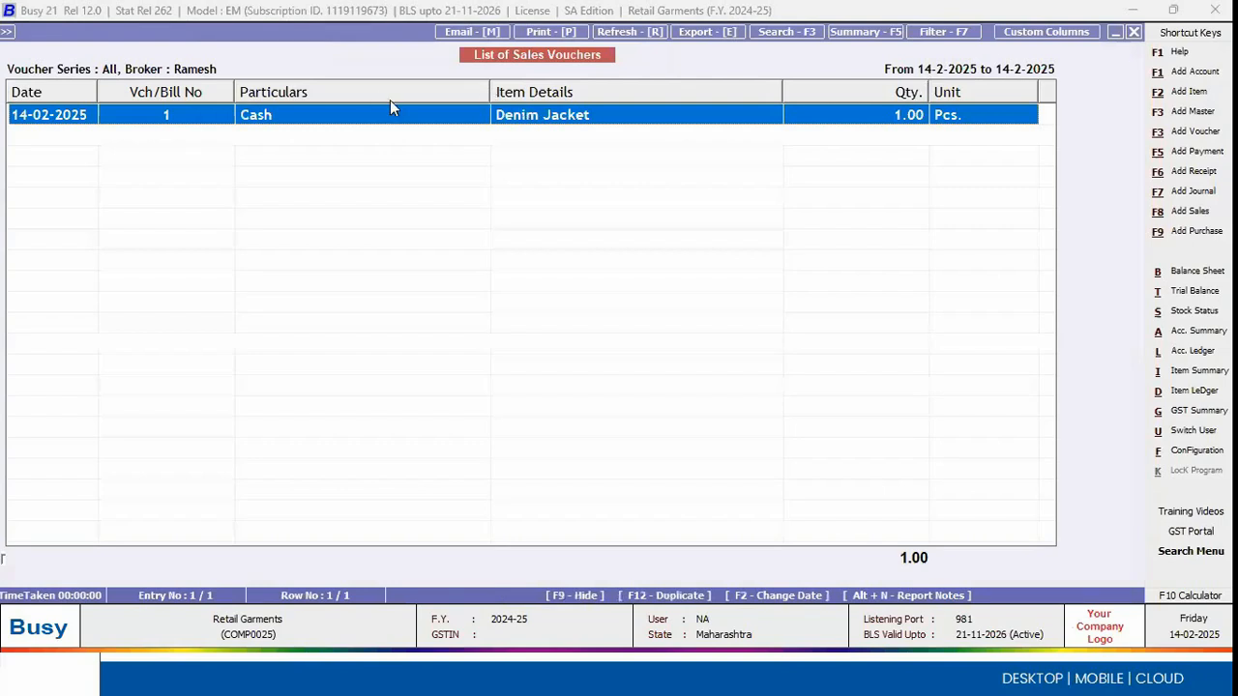
Step: Regenerate the salesman's voucher list with item values shown, review the price and amount columns, and close it
{"action": "key", "text": "Escape"}
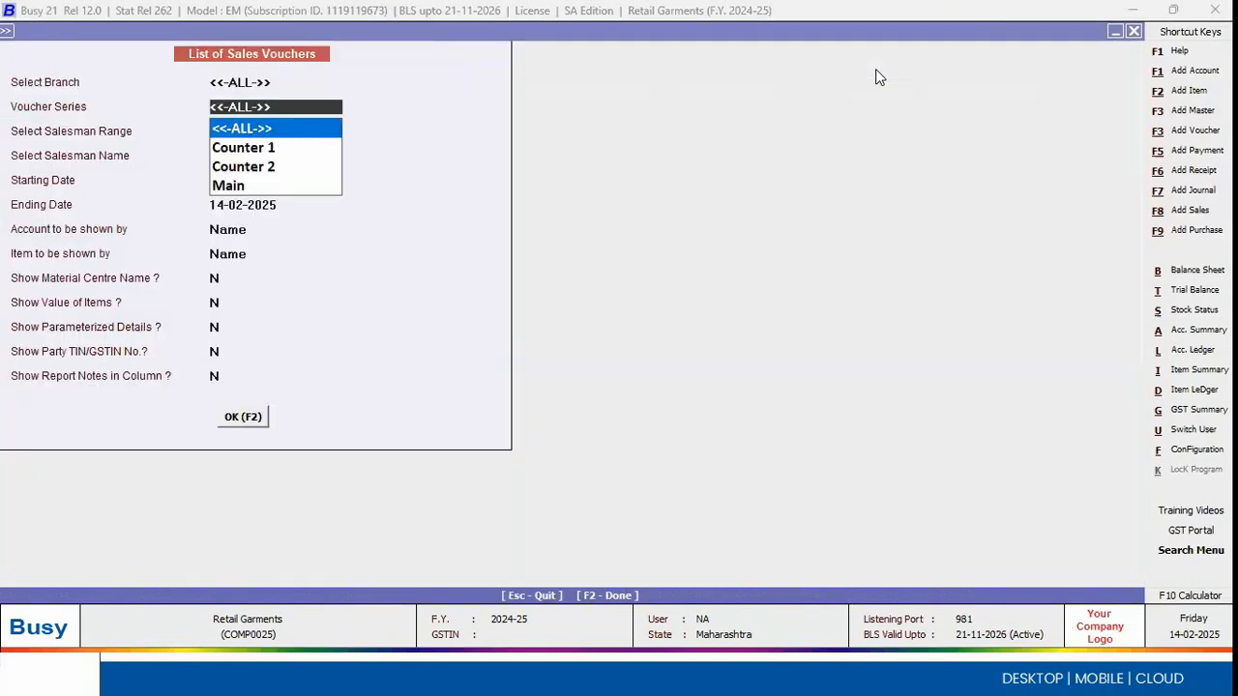
{"action": "key", "text": "Return"}
{"action": "key", "text": "Return"}
{"action": "key", "text": "Return"}
{"action": "key", "text": "Return"}
{"action": "key", "text": "Return"}
{"action": "key", "text": "Return"}
{"action": "key", "text": "Return"}
{"action": "key", "text": "Return"}
{"action": "key", "text": "Return"}
{"action": "type", "text": "Y"}
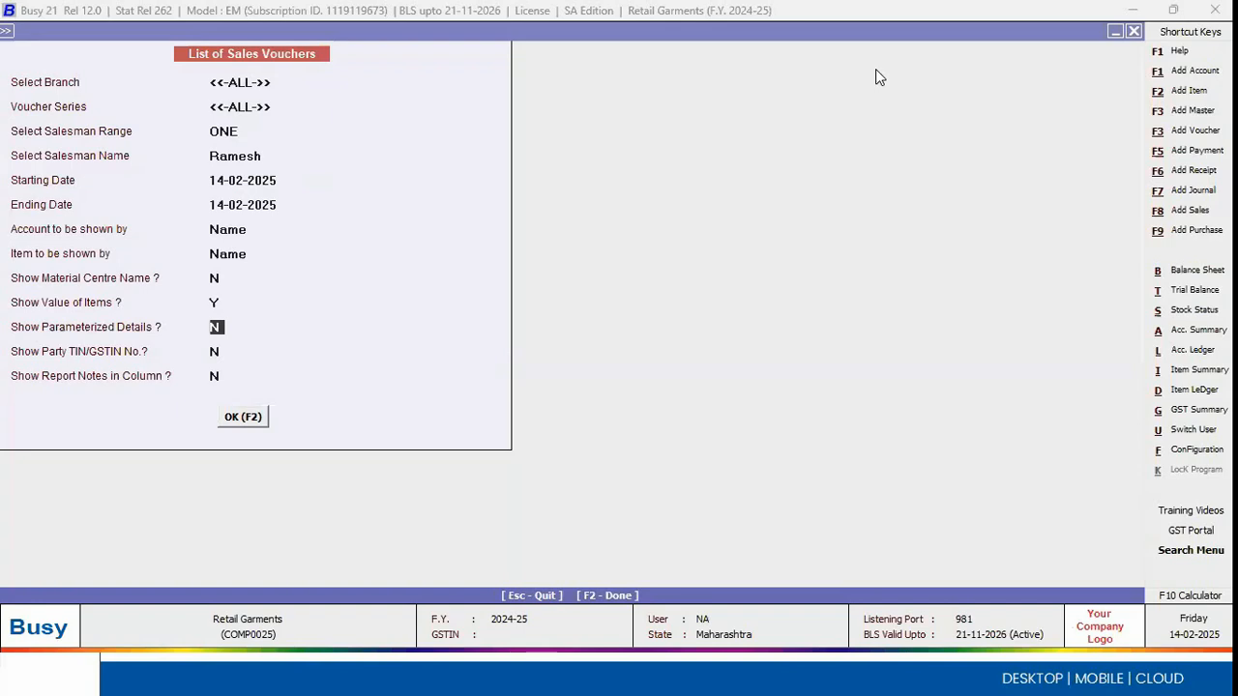
{"action": "key", "text": "F2"}
{"action": "key", "text": "Right"}
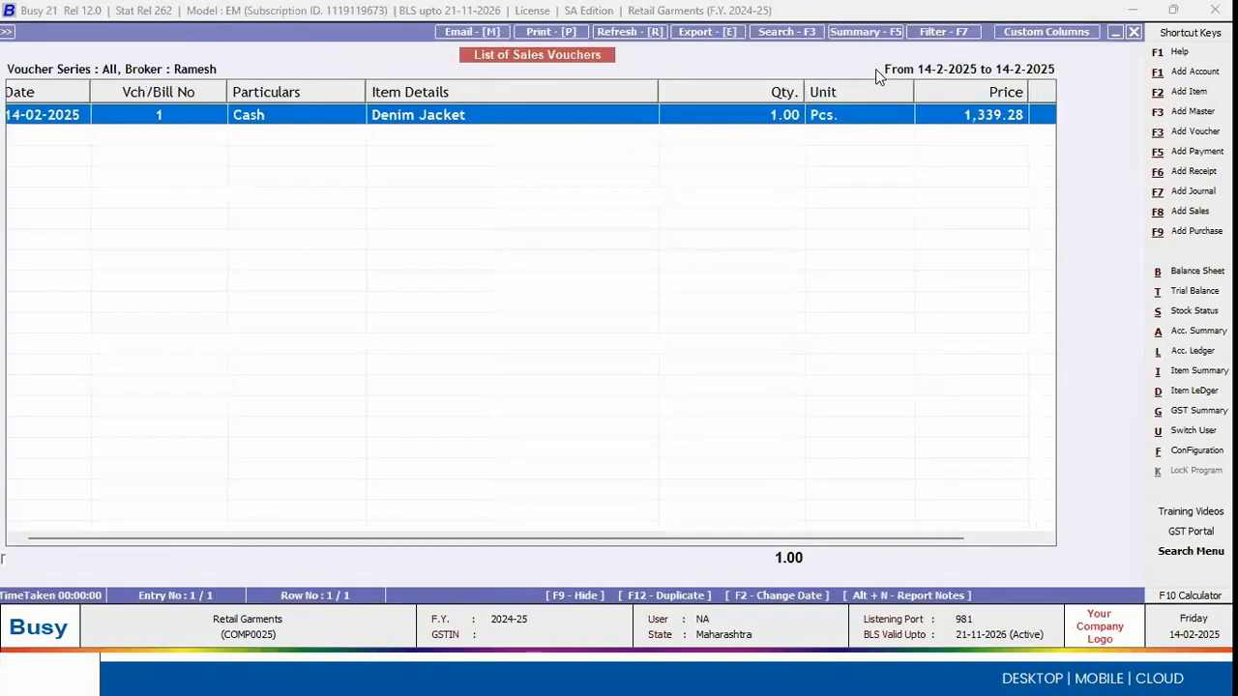
{"action": "key", "text": "Right"}
{"action": "key", "text": "Right"}
{"action": "key", "text": "Right"}
{"action": "key", "text": "Right"}
{"action": "key", "text": "Right"}
{"action": "key", "text": "Right"}
{"action": "key", "text": "Right"}
{"action": "key", "text": "Right"}
{"action": "key", "text": "Right"}
{"action": "key", "text": "Right"}
{"action": "key", "text": "Right"}
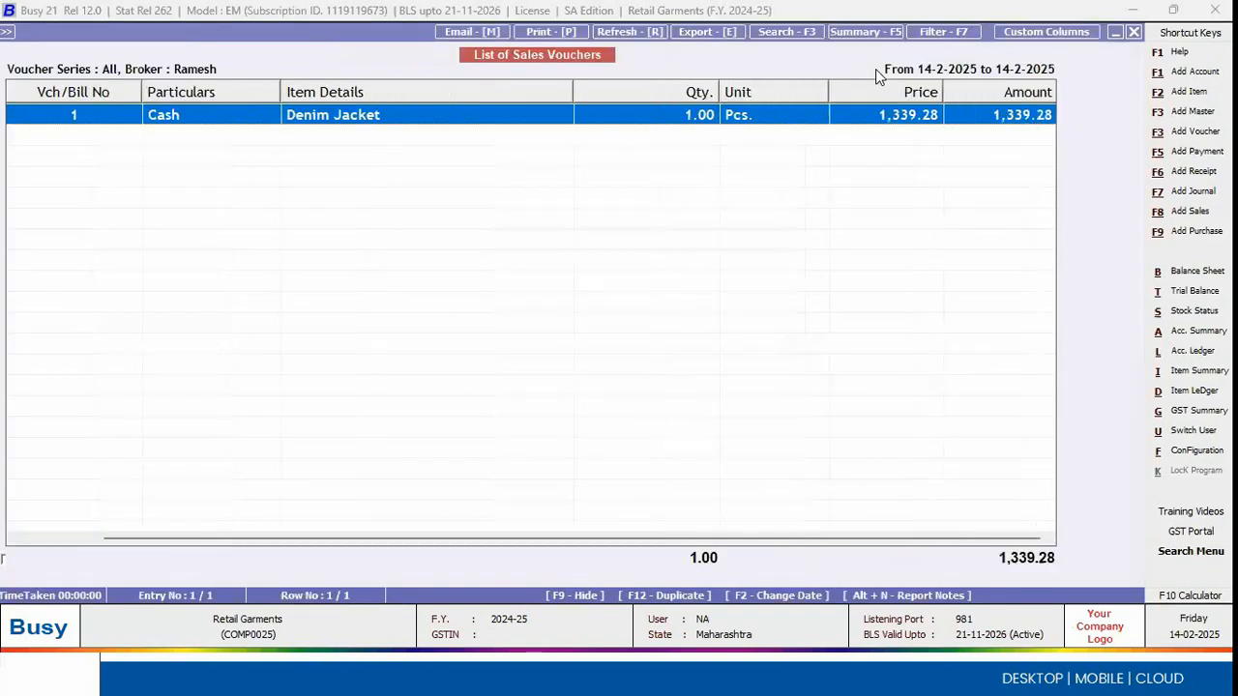
{"action": "key", "text": "Escape"}
{"action": "key", "text": "Escape"}
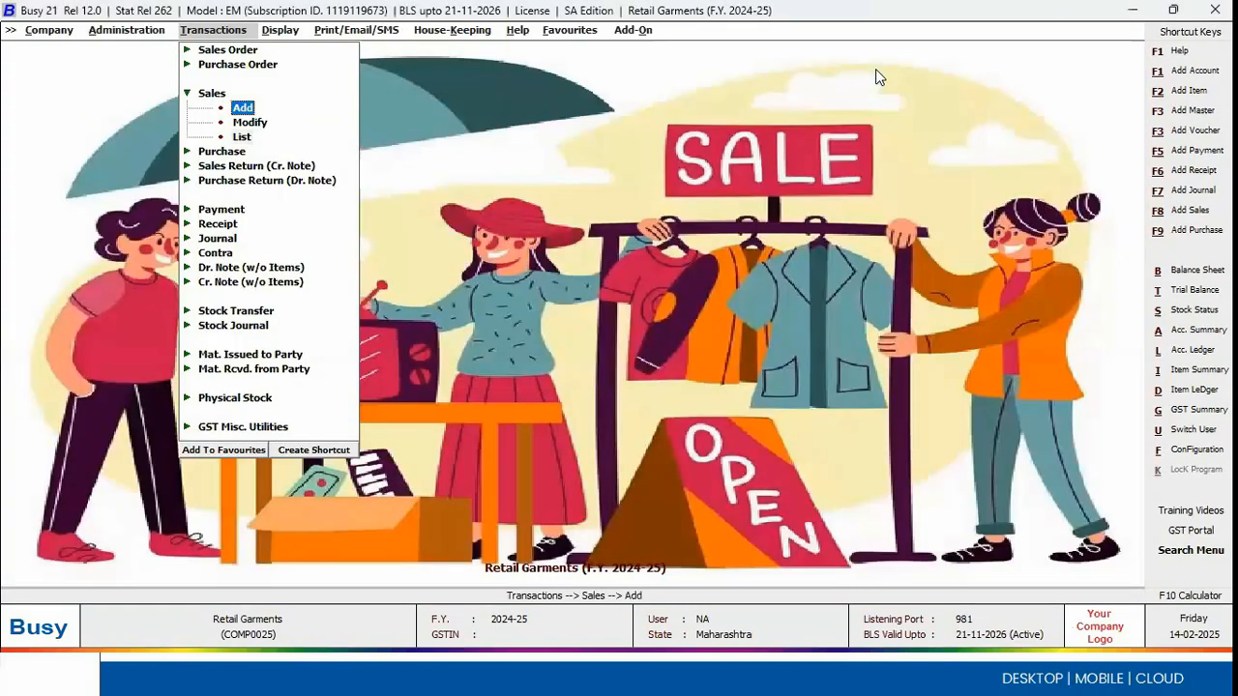
Step: Open sales voucher 1 of the Counter 1 series, dated 14-02-2025, for modification
{"action": "key", "text": "Down"}
{"action": "key", "text": "Down"}
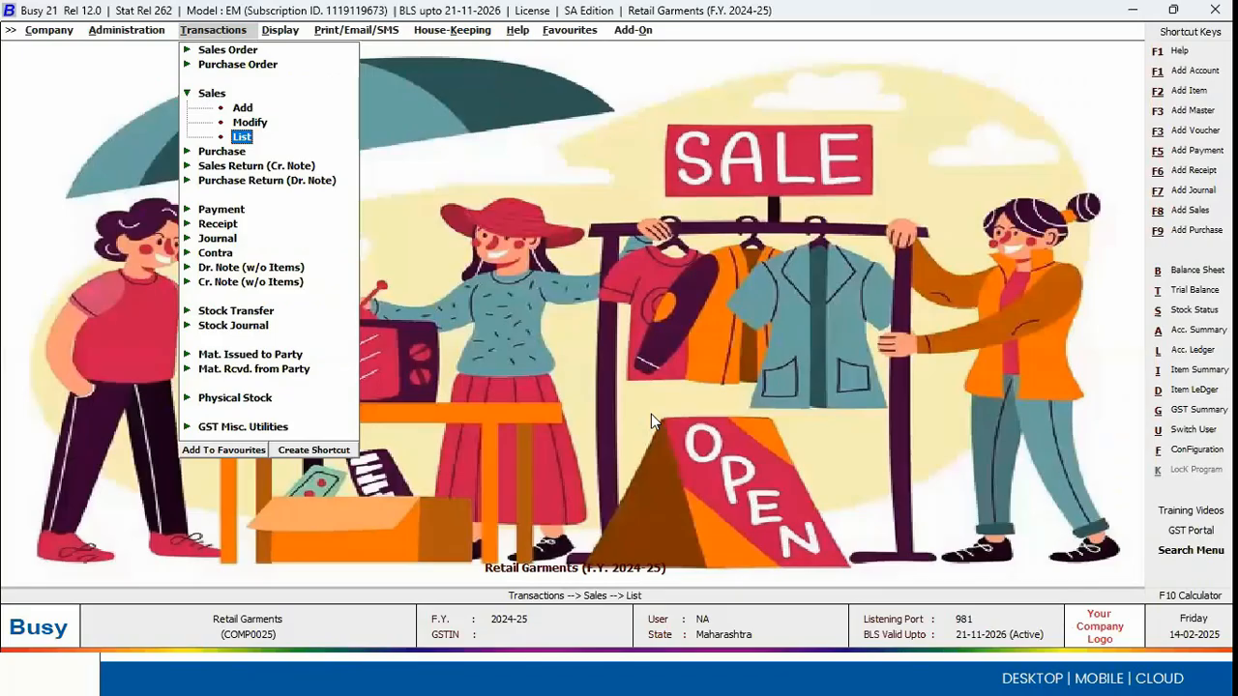
{"action": "key", "text": "Up"}
{"action": "key", "text": "Return"}
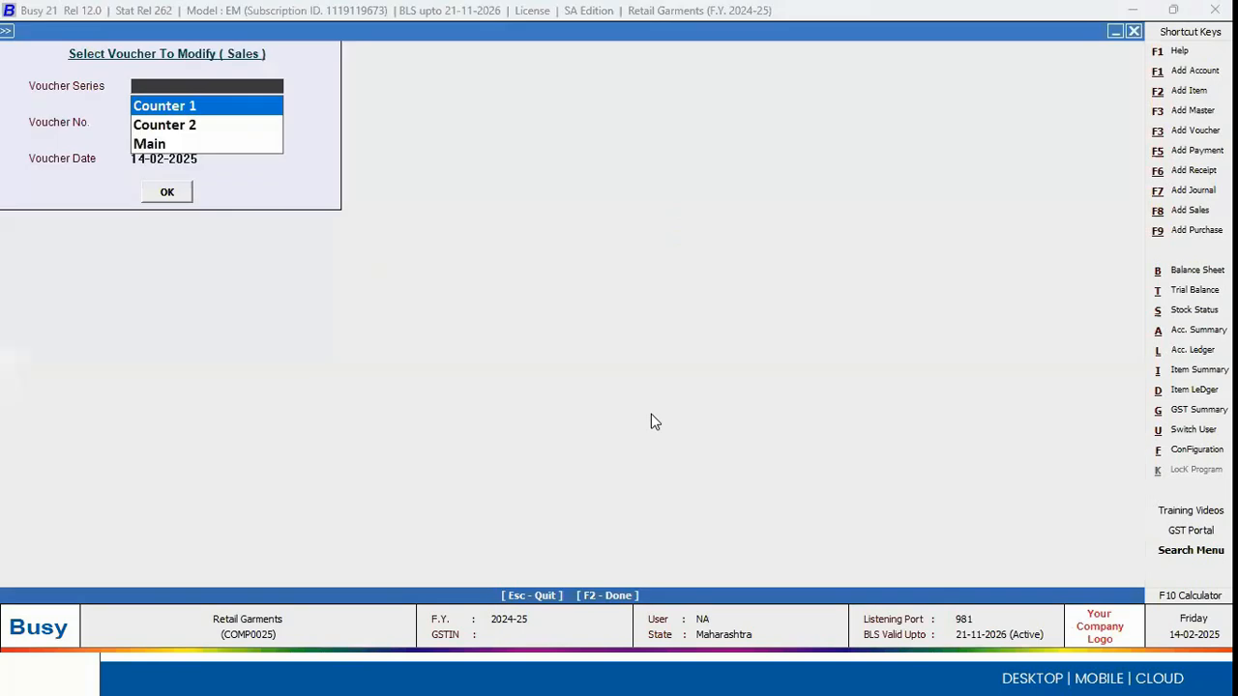
{"action": "key", "text": "Return"}
Step: Keep the customer's billing and shipping details, the salesman and the item line as entered, and save the voucher again
{"action": "key", "text": "Return"}
{"action": "key", "text": "Return"}
{"action": "key", "text": "Return"}
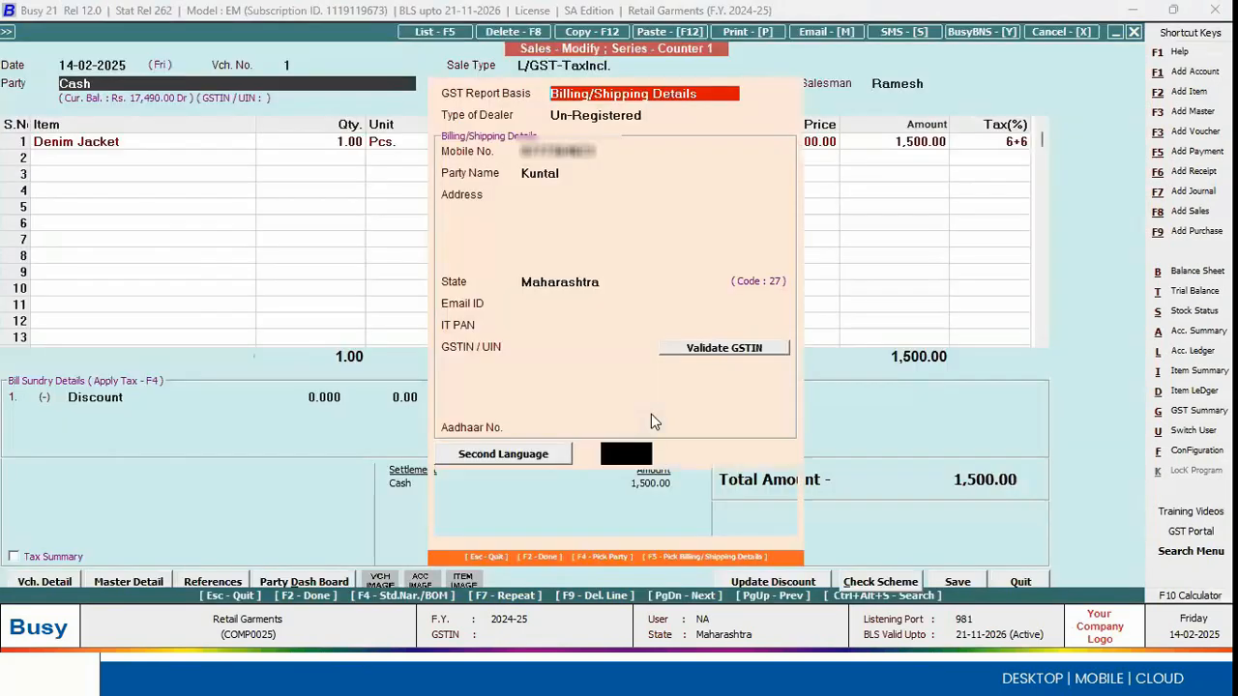
{"action": "key", "text": "Return"}
{"action": "key", "text": "Return"}
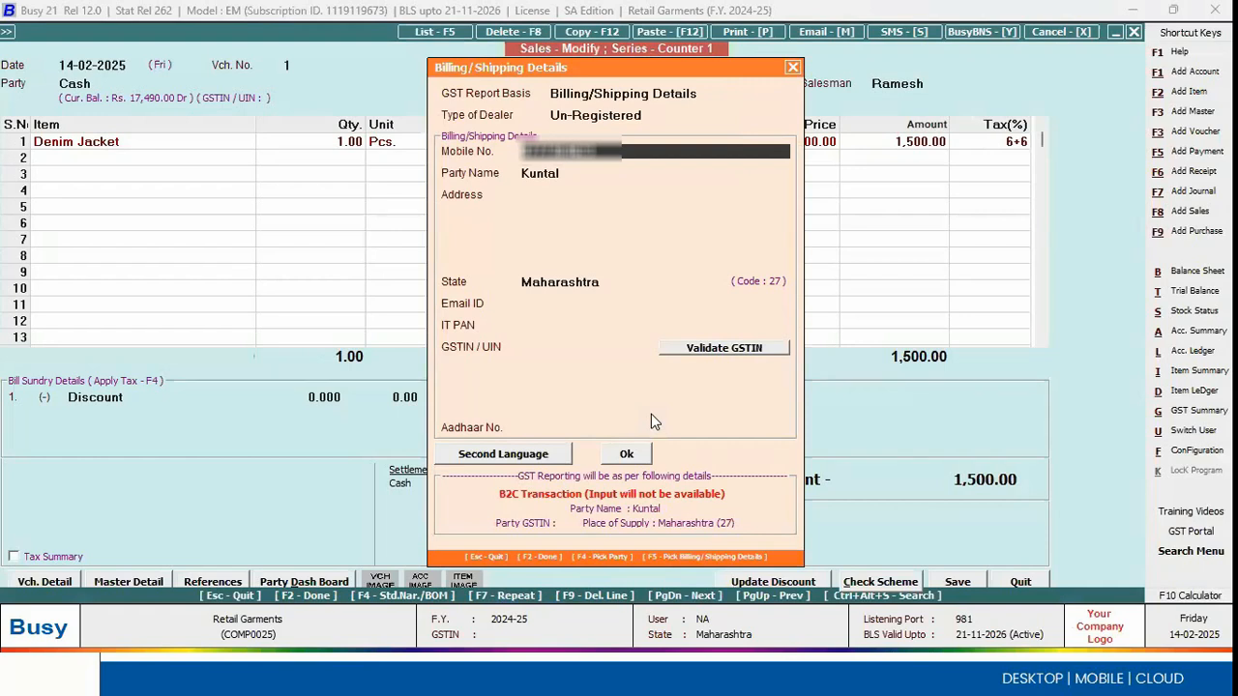
{"action": "key", "text": "F2"}
{"action": "key", "text": "F2"}
{"action": "key", "text": "F2"}
{"action": "key", "text": "F2"}
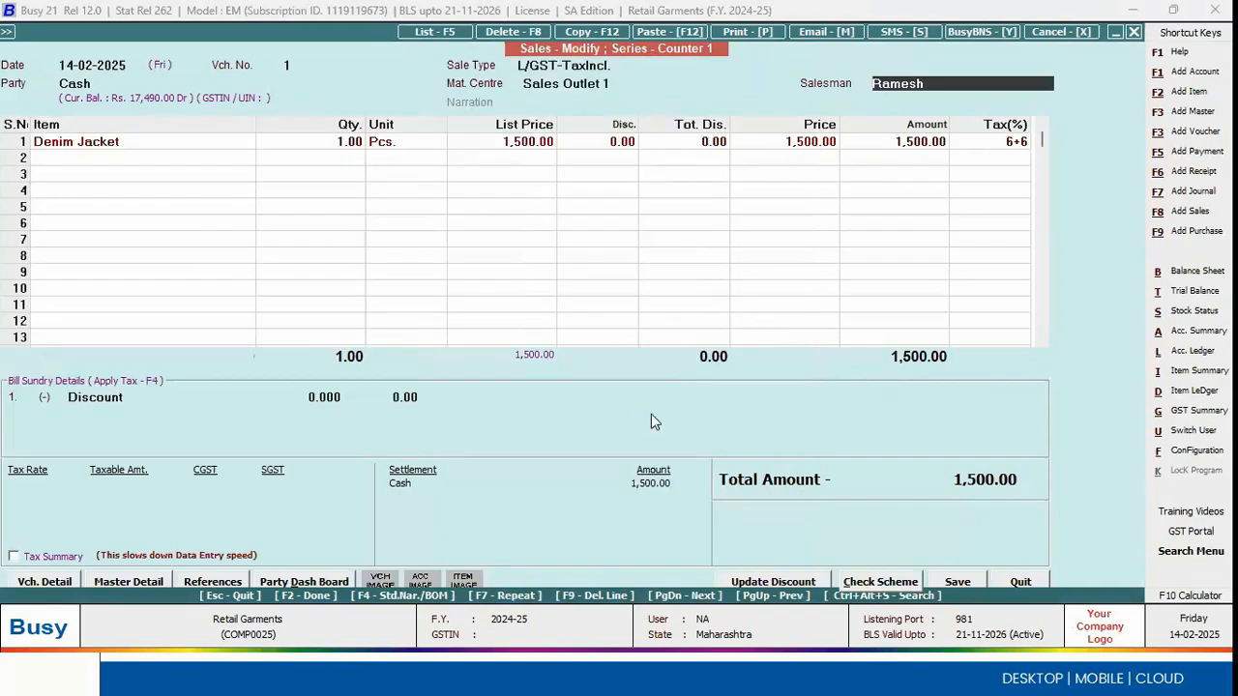
{"action": "key", "text": "F2"}
{"action": "key", "text": "Return"}
{"action": "key", "text": "Right"}
{"action": "key", "text": "Return"}
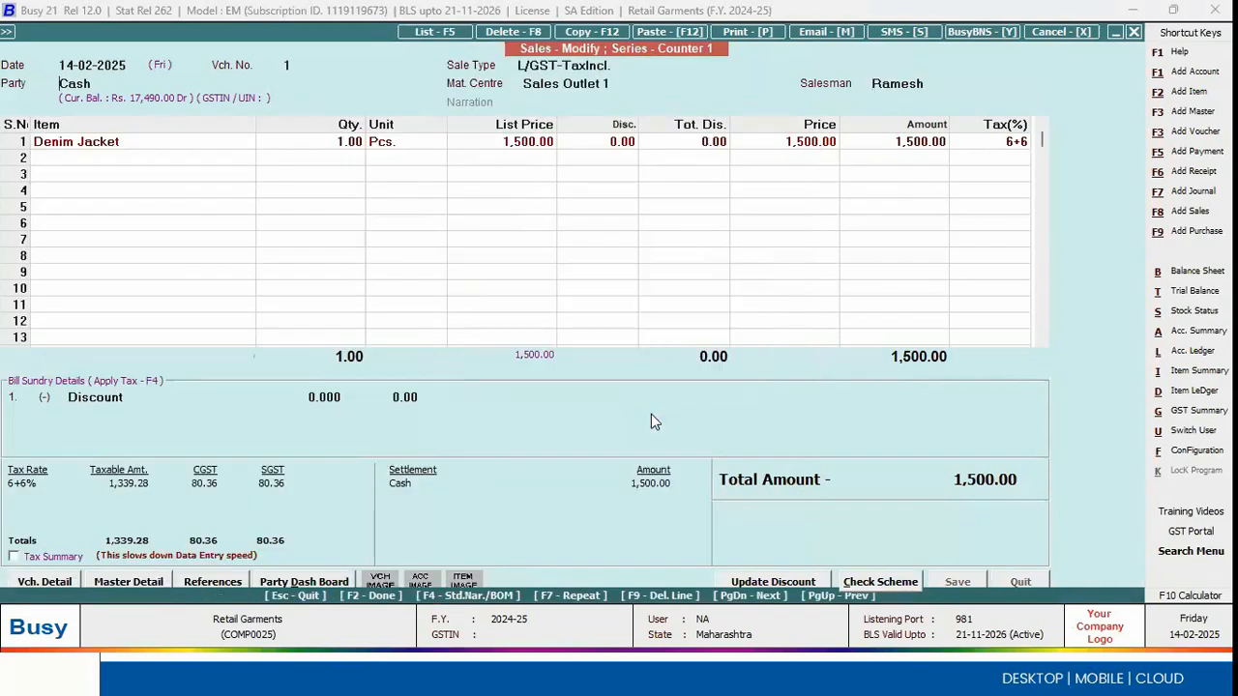
Step: Agree to send an SMS for the saved voucher and bring up the SMS API format choices
{"action": "key", "text": "Return"}
{"action": "type", "text": "sms"}
{"action": "key", "text": "Return"}
Step: Choose Whatsapp instead of Sms as the API format for sending the saved sales voucher
{"action": "key", "text": "Return"}
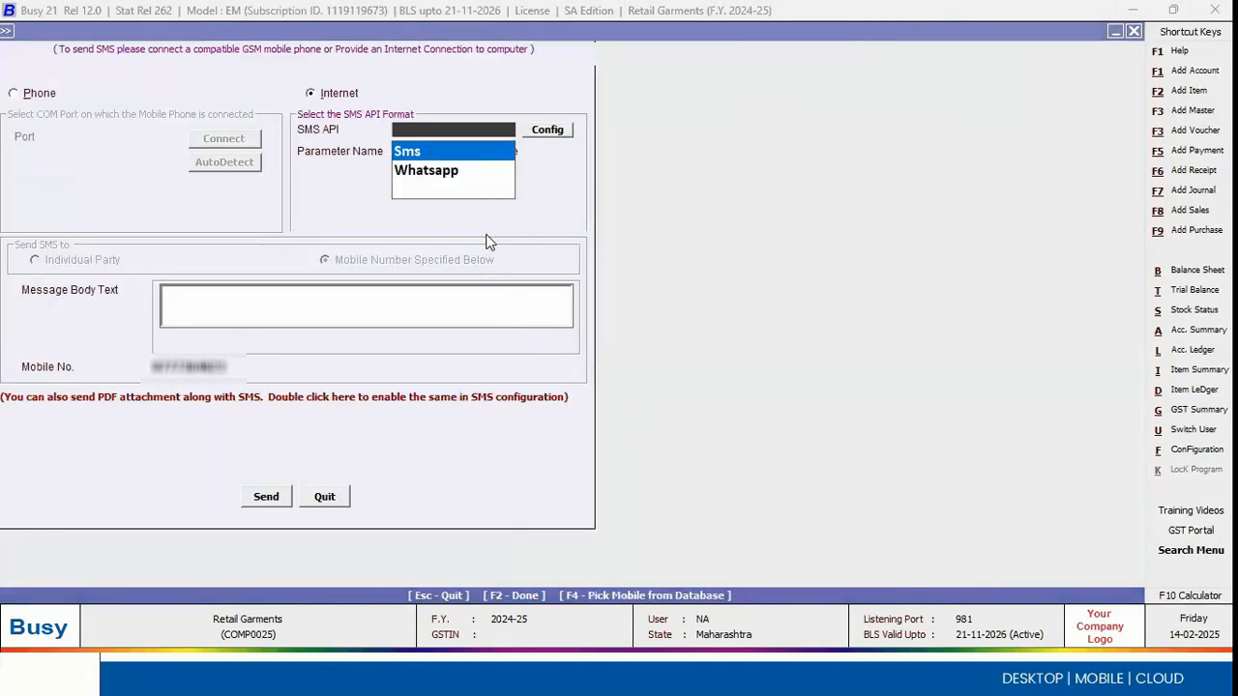
{"action": "key", "text": "Return"}
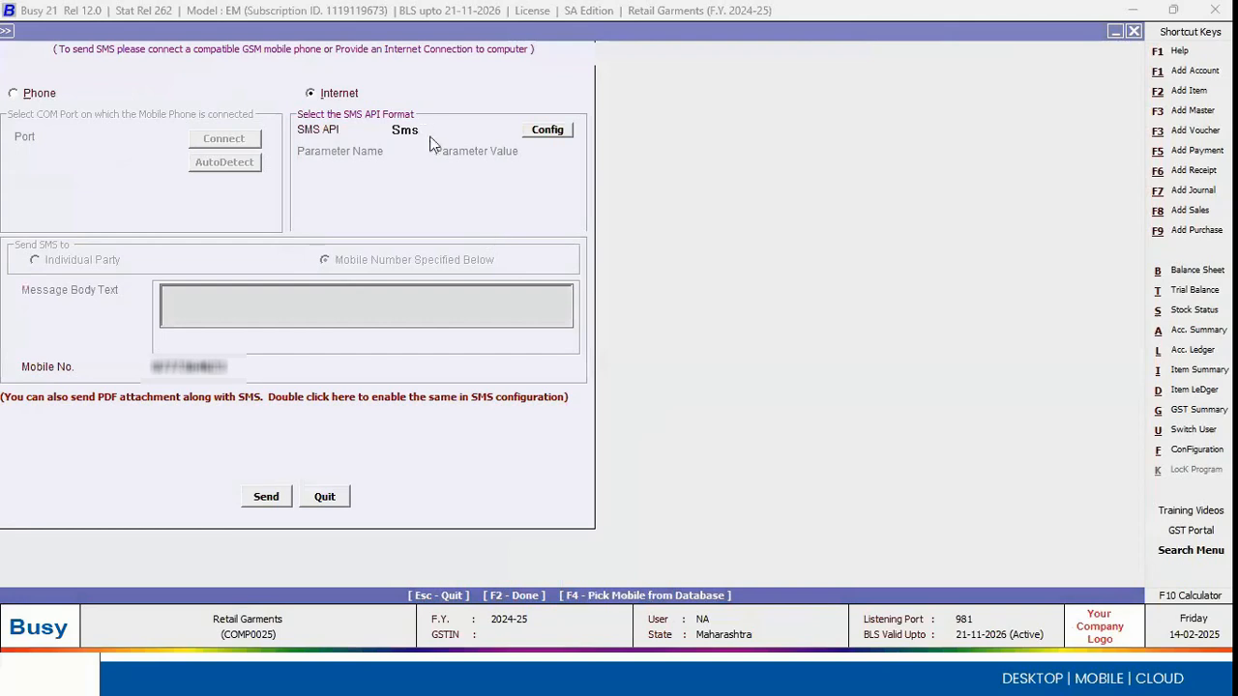
{"action": "left_click", "coordinate": [432, 129]}
{"action": "key", "text": "Down"}
{"action": "key", "text": "Return"}
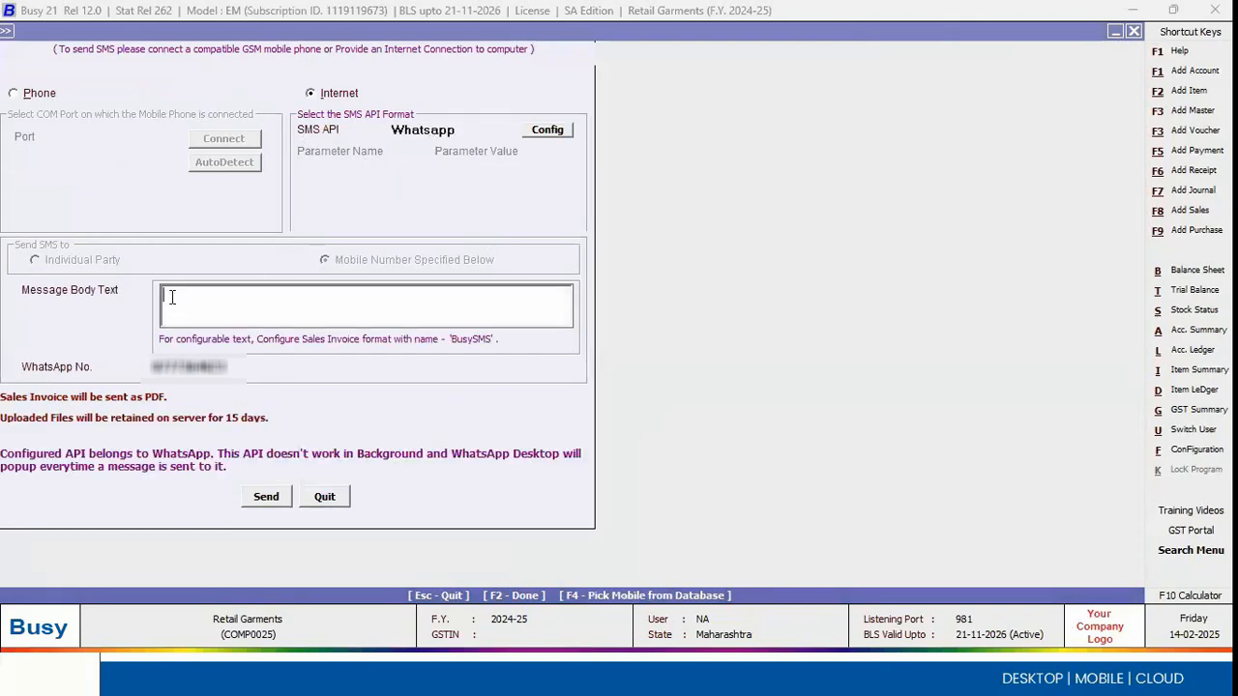
Step: Enter "Dear sir, please find the attachment" as the message body and submit it with the sales invoice to WhatsApp
{"action": "type", "text": "Dear sir,"}
{"action": "key", "text": "Return"}
{"action": "type", "text": "please find the a"}
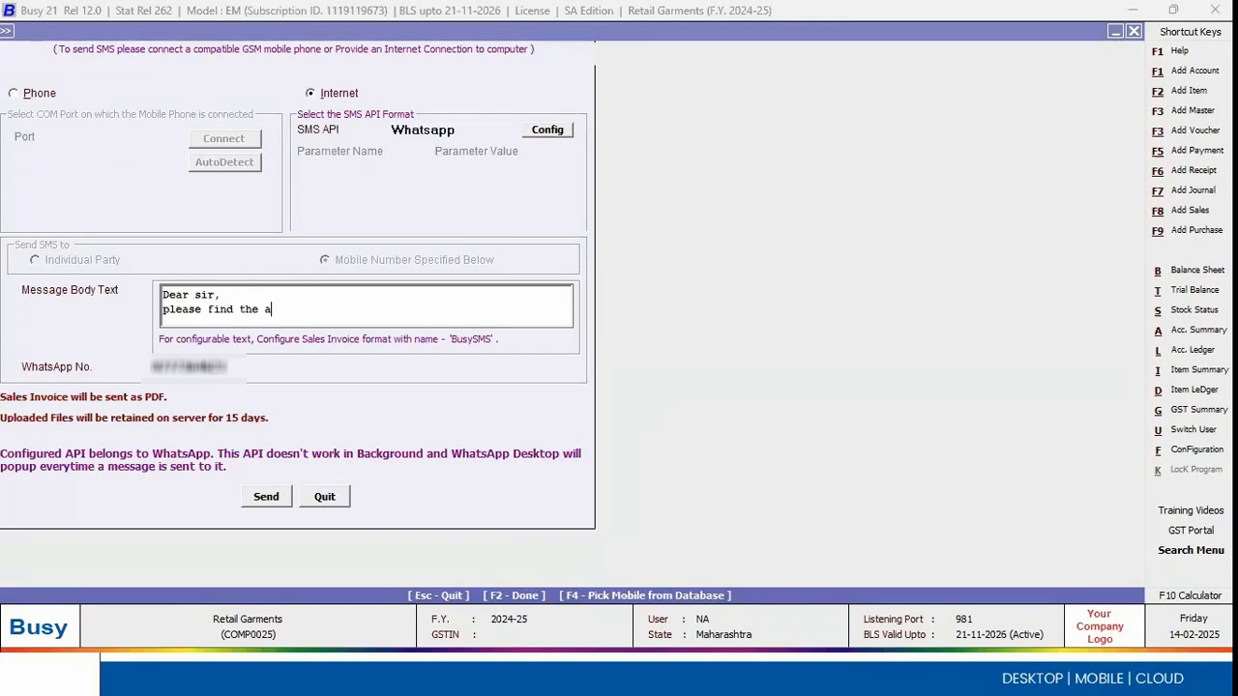
{"action": "type", "text": "ttachment"}
{"action": "left_click_drag", "start_coordinate": [344, 308], "coordinate": [153, 288]}
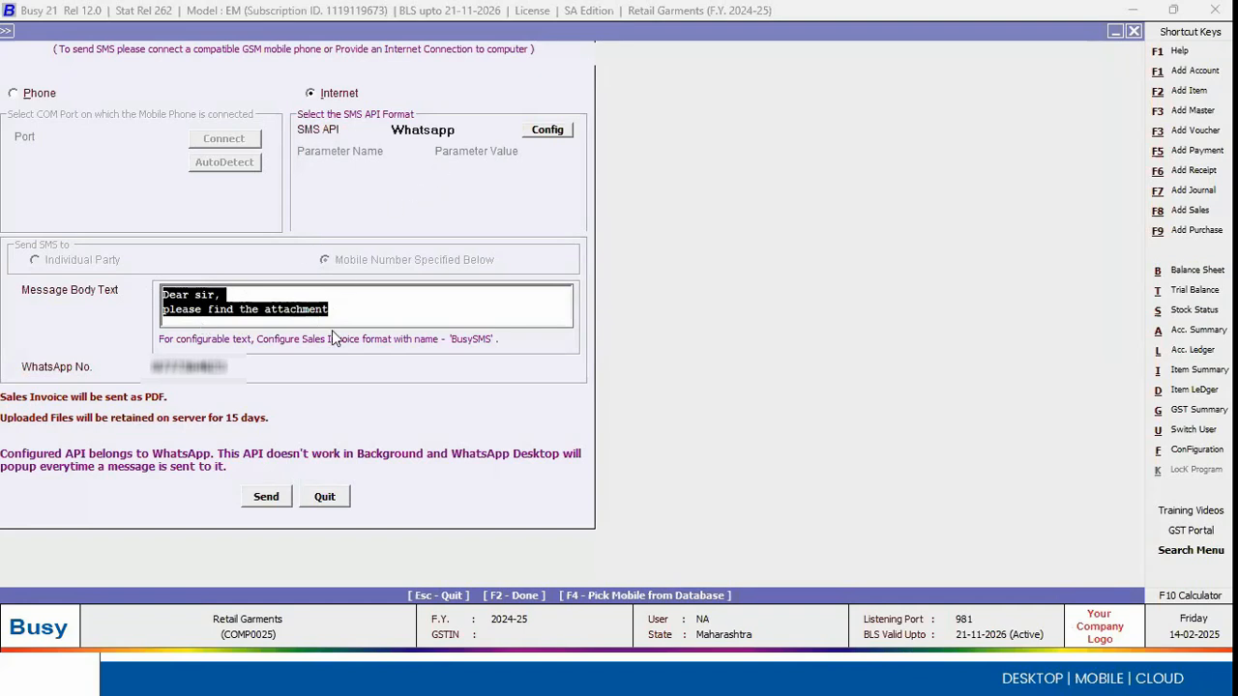
{"action": "left_click", "coordinate": [263, 498]}
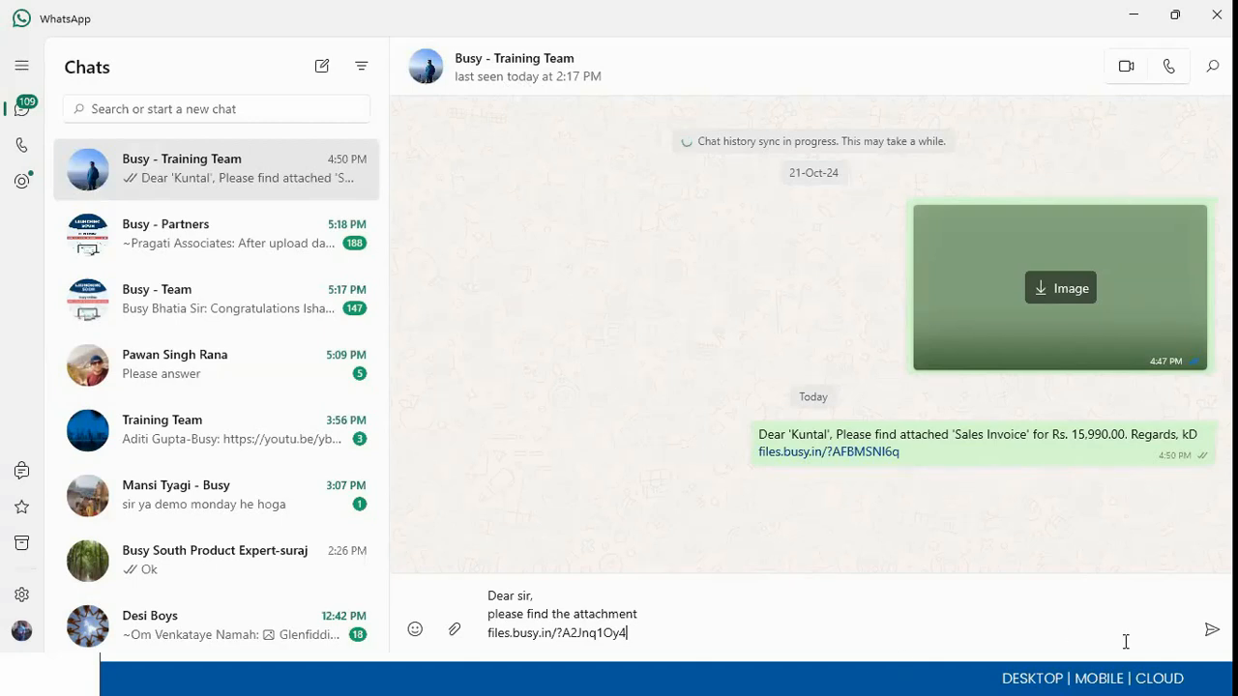
Step: Send the prepared message with the invoice link in the WhatsApp chat, and return to Busy
{"action": "left_click", "coordinate": [1211, 631]}
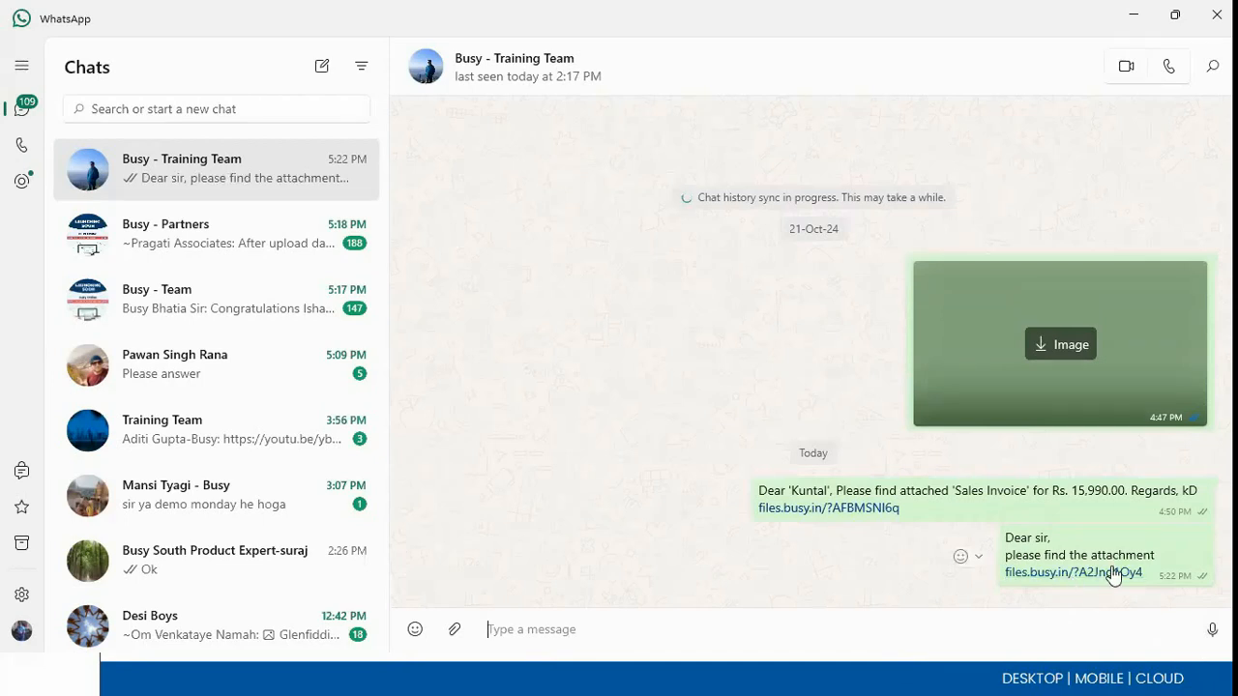
{"action": "left_click", "coordinate": [1134, 13]}
{"action": "left_click", "coordinate": [724, 368]}
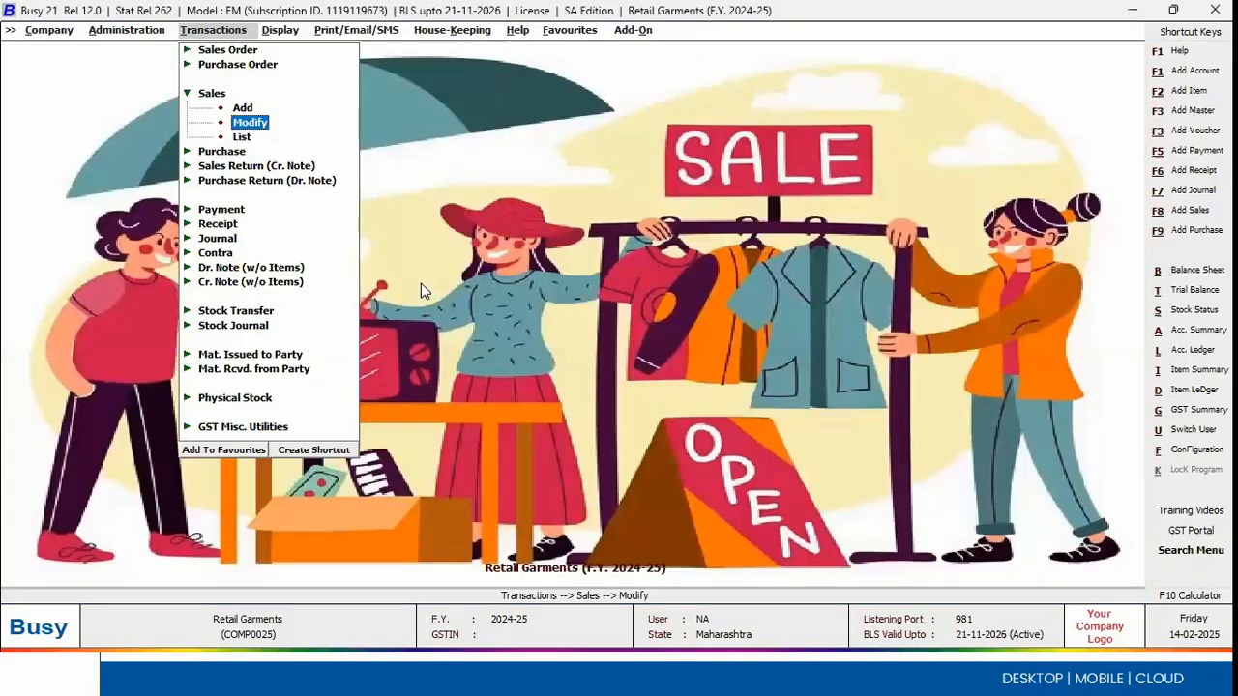
Step: Open the Features / Options configuration from the administration settings
{"action": "key", "text": "Left"}
{"action": "key", "text": "Left"}
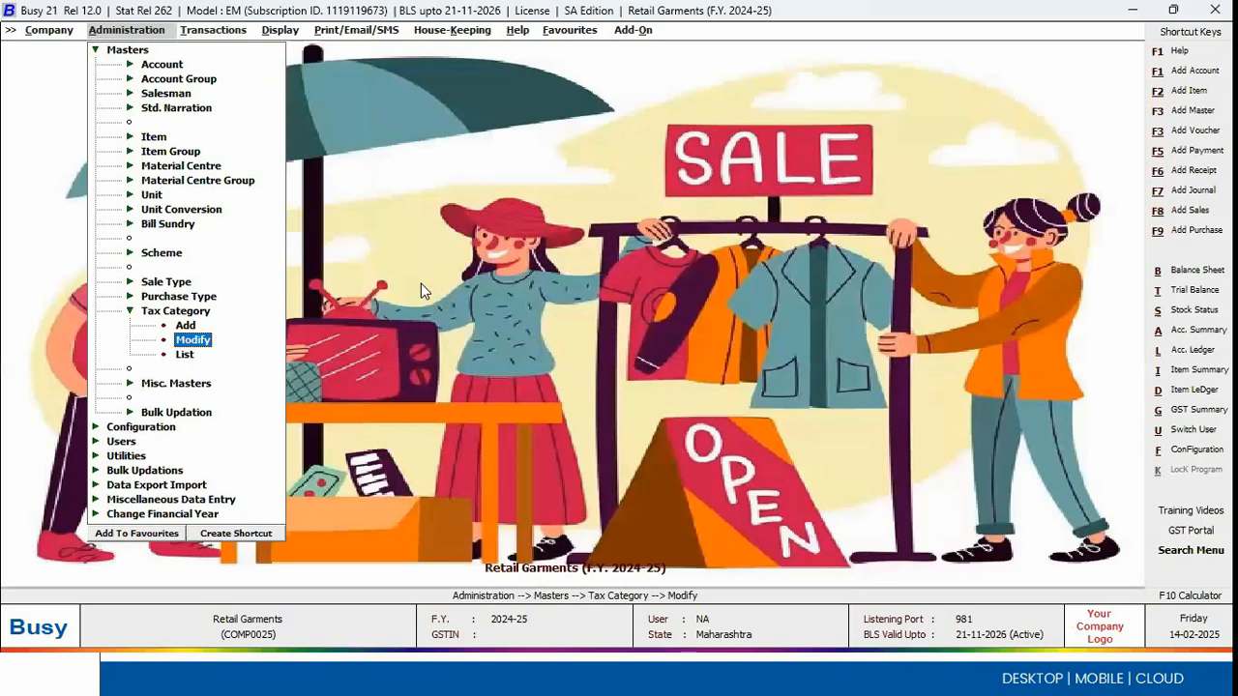
{"action": "key", "text": "Left"}
{"action": "key", "text": "Left"}
{"action": "key", "text": "Down"}
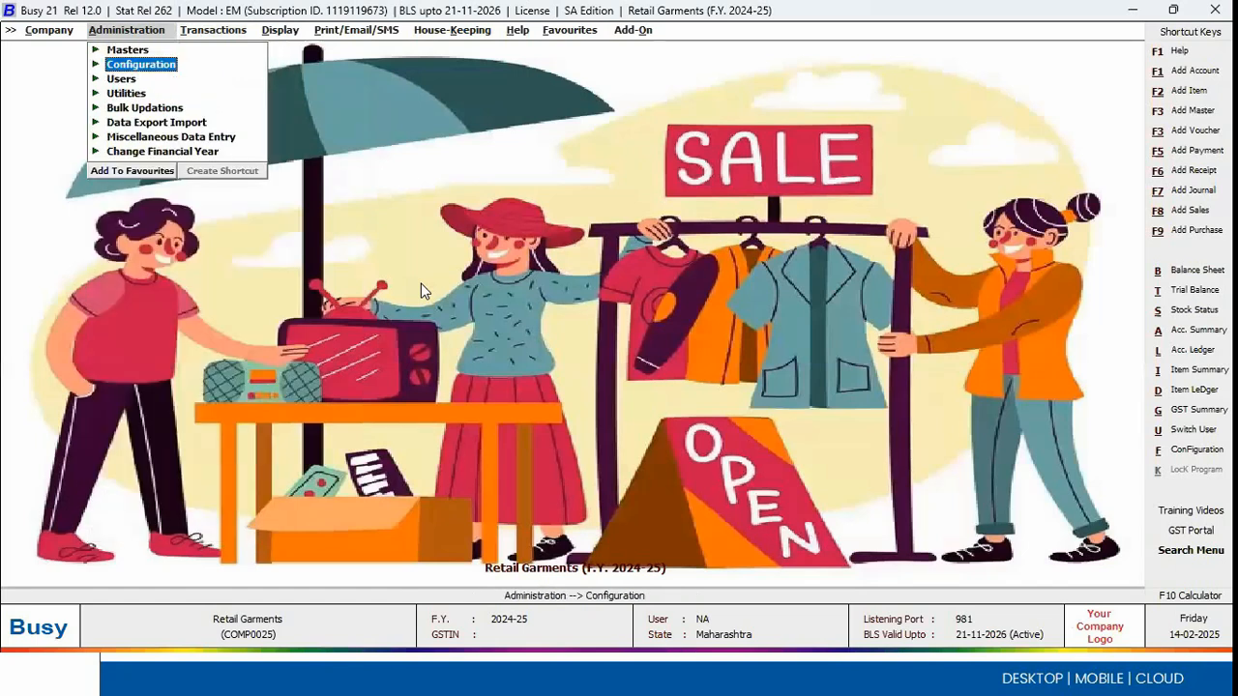
{"action": "key", "text": "Right"}
{"action": "key", "text": "Return"}
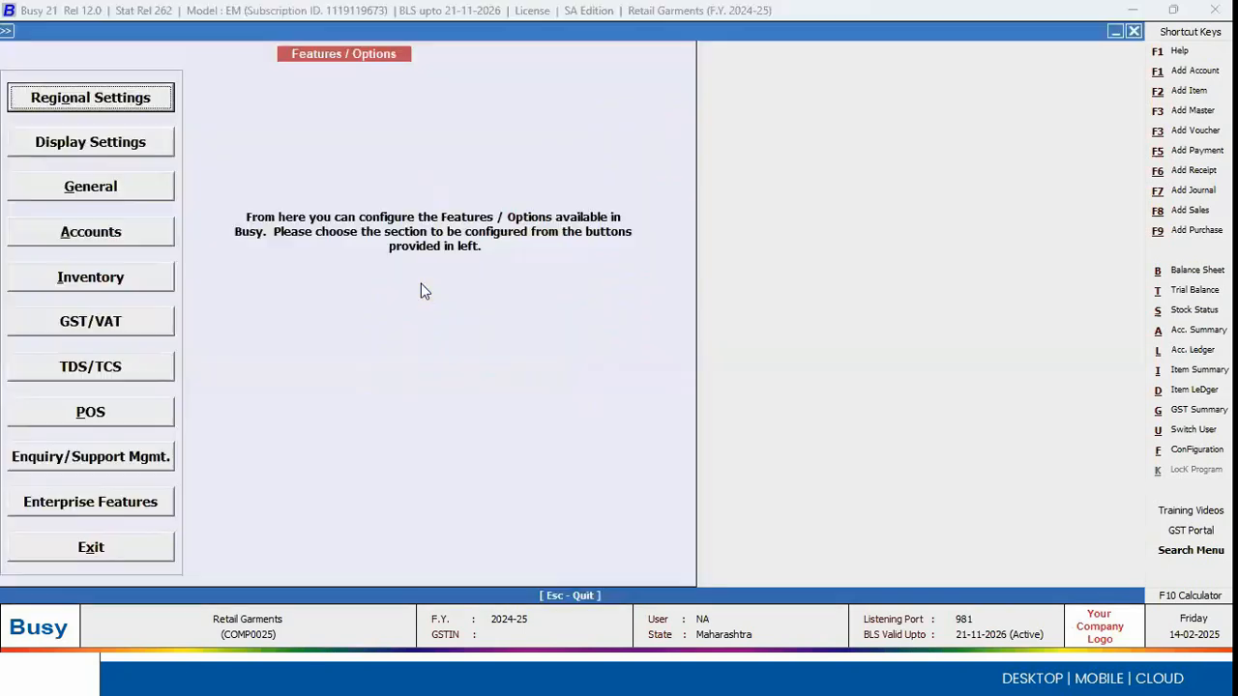
Step: Enable Allow Sales Return in Sales Voucher in the Inventory options, save them and leave the configuration
{"action": "left_click", "coordinate": [114, 280]}
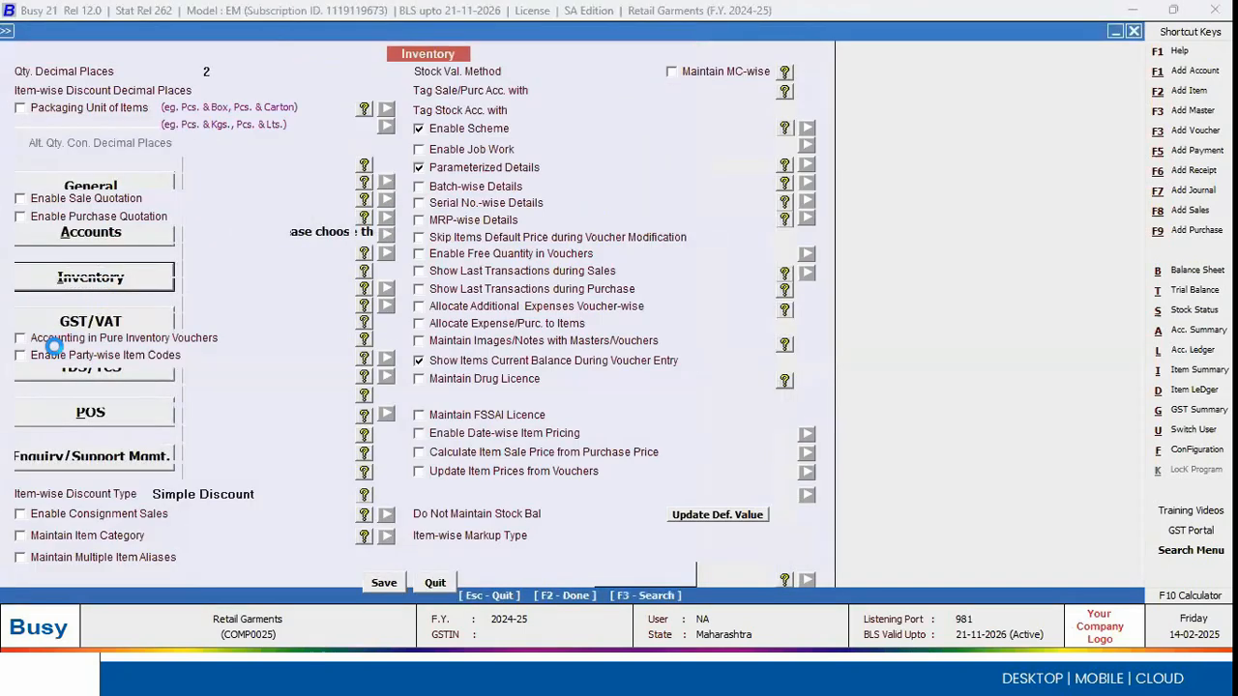
{"action": "left_click", "coordinate": [58, 375]}
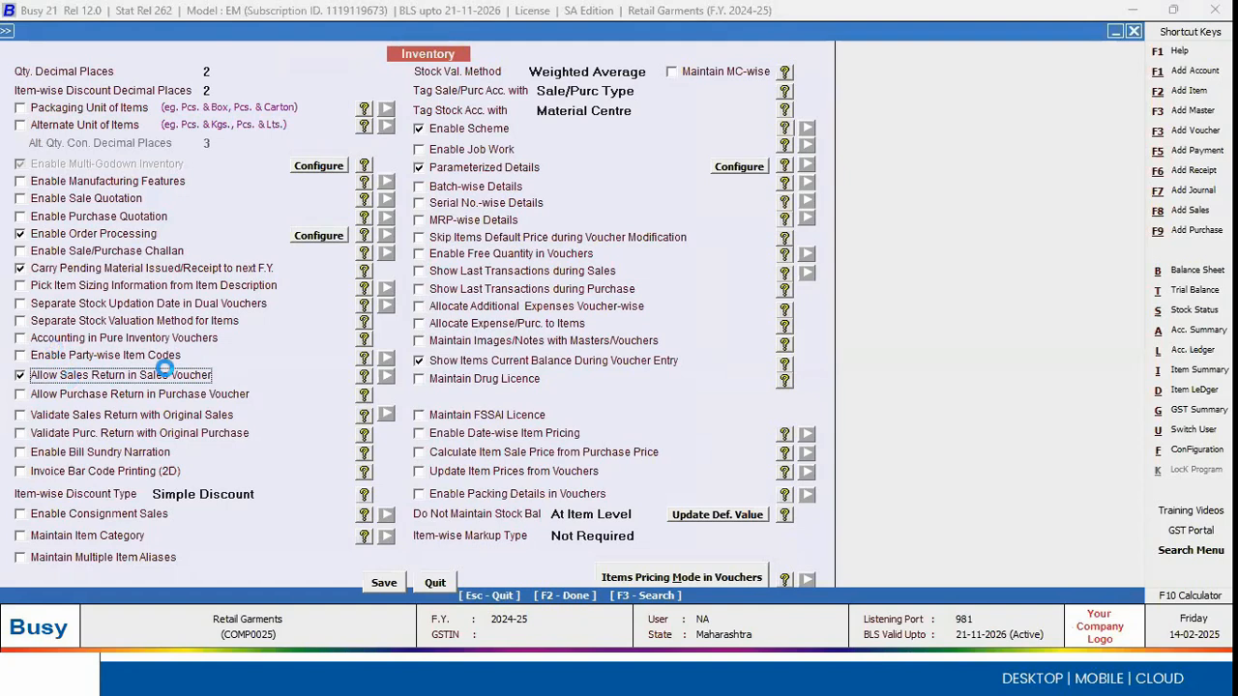
{"action": "key", "text": "F2"}
{"action": "key", "text": "Escape"}
Step: Start a new sales voucher in standard entry mode with the Main series
{"action": "key", "text": "Right"}
{"action": "key", "text": "Return"}
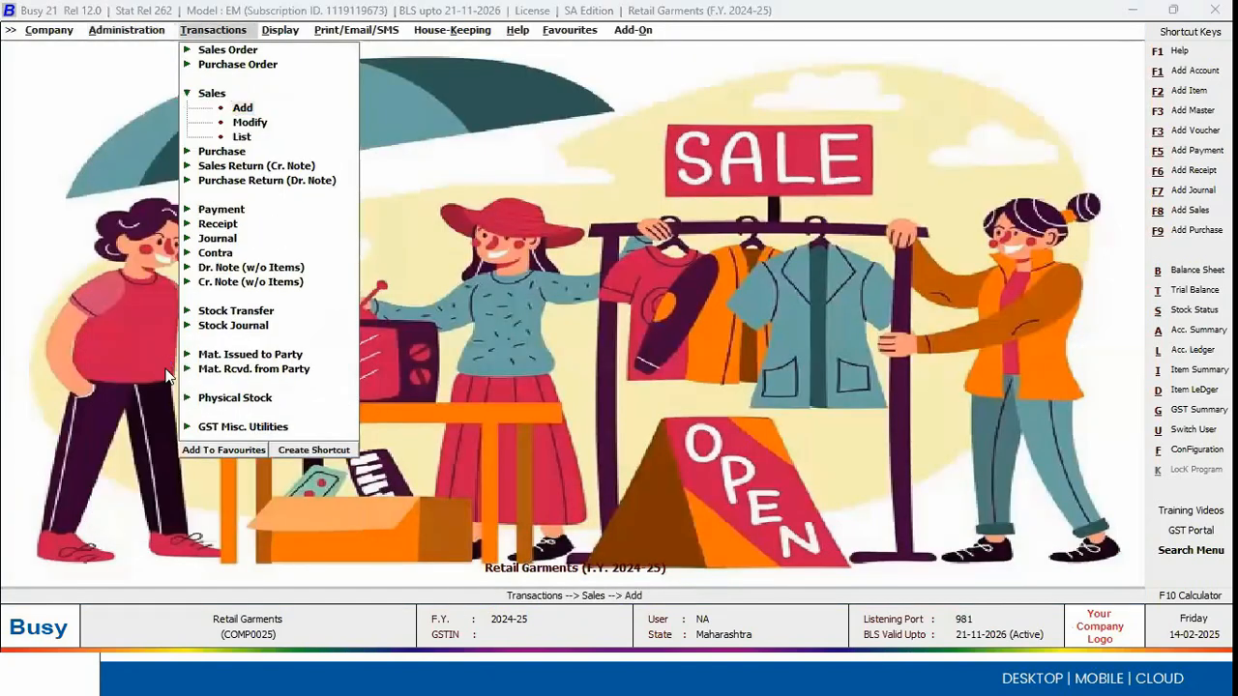
{"action": "key", "text": "Return"}
{"action": "key", "text": "Down"}
{"action": "key", "text": "Down"}
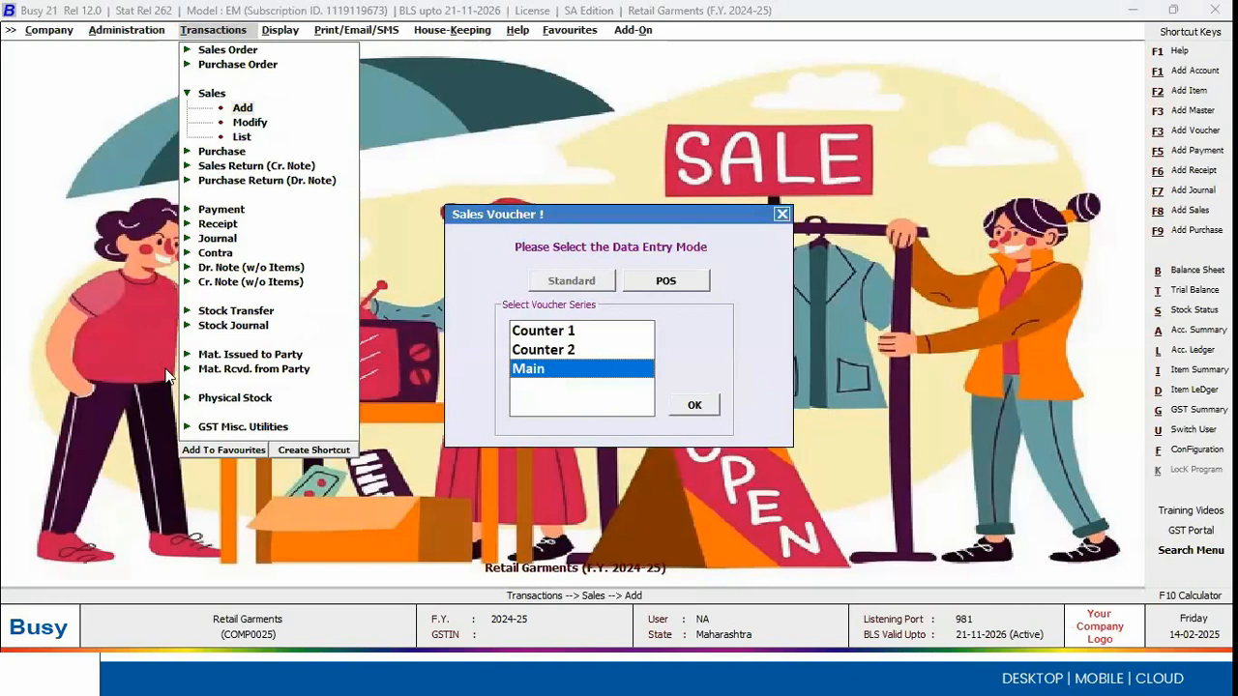
{"action": "key", "text": "Return"}
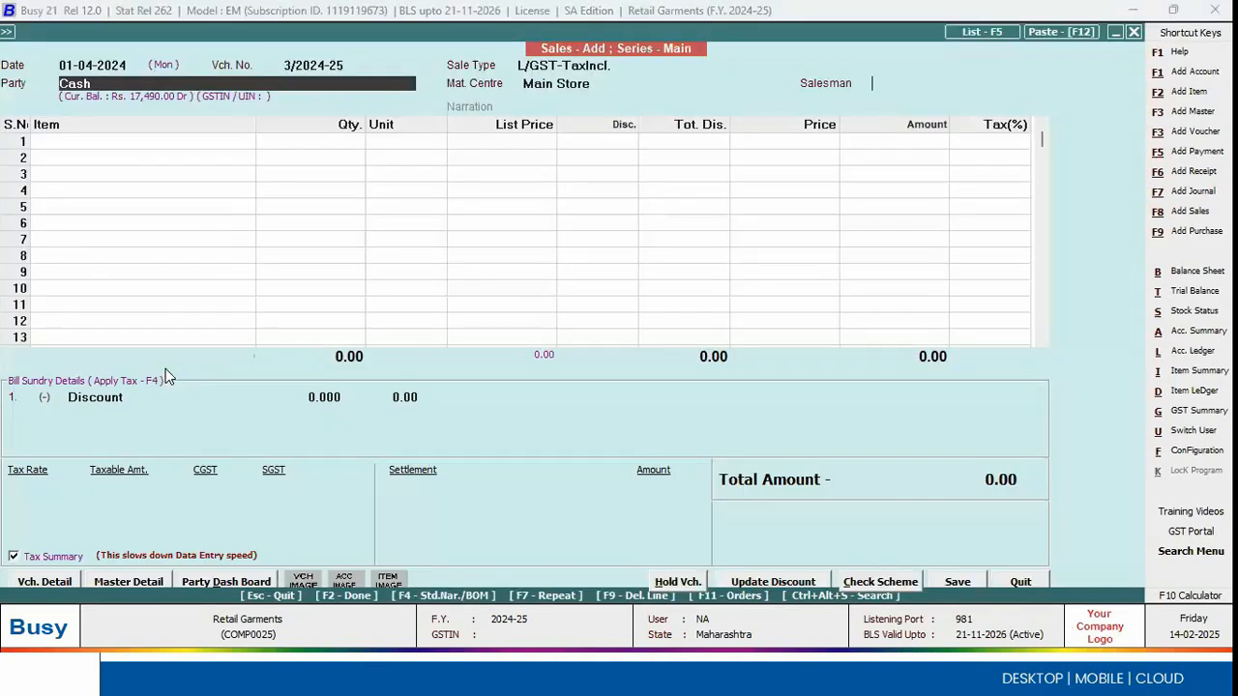
Step: Keep Cash as the voucher's party and assign the first salesman in the list
{"action": "key", "text": "Return"}
{"action": "key", "text": "F2"}
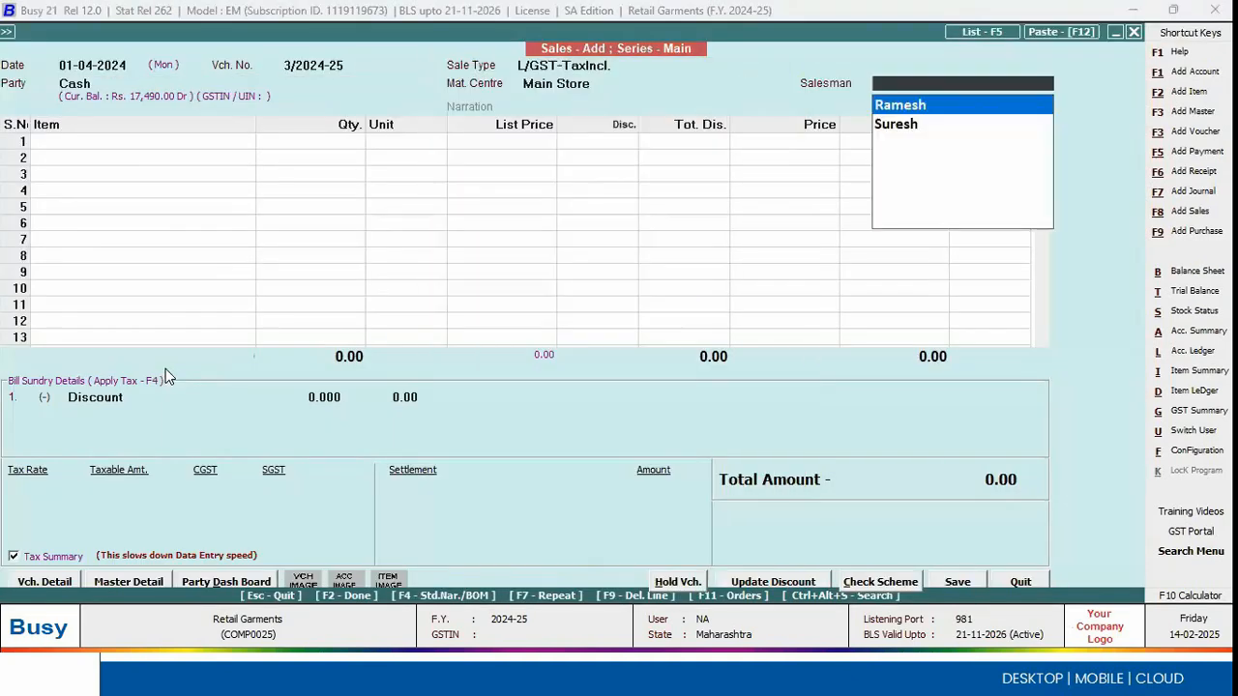
{"action": "key", "text": "Return"}
Step: Add Cotton Leggings as the first item line with a quantity of 1 piece
{"action": "key", "text": "Return"}
{"action": "key", "text": "Down"}
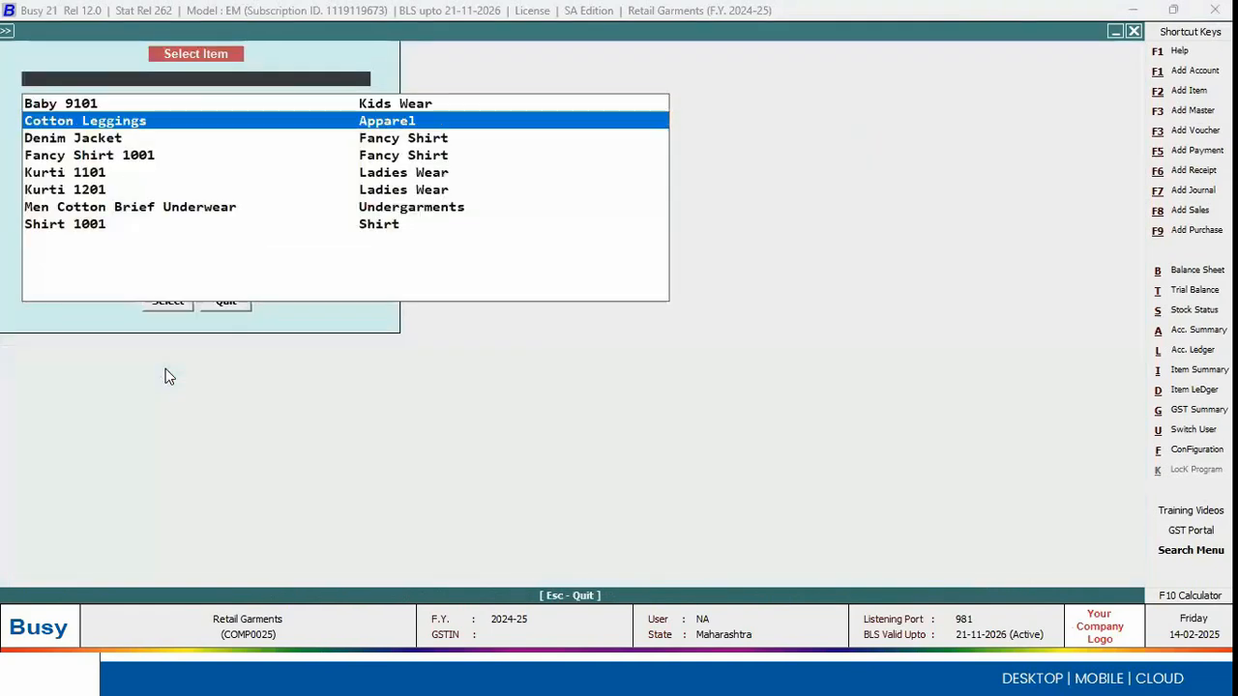
Step: Assign barcode 70000039, Black in size L, to the first Cotton Leggings line and accept its price without a discount
{"action": "key", "text": "Return"}
{"action": "key", "text": "Return"}
{"action": "key", "text": "Return"}
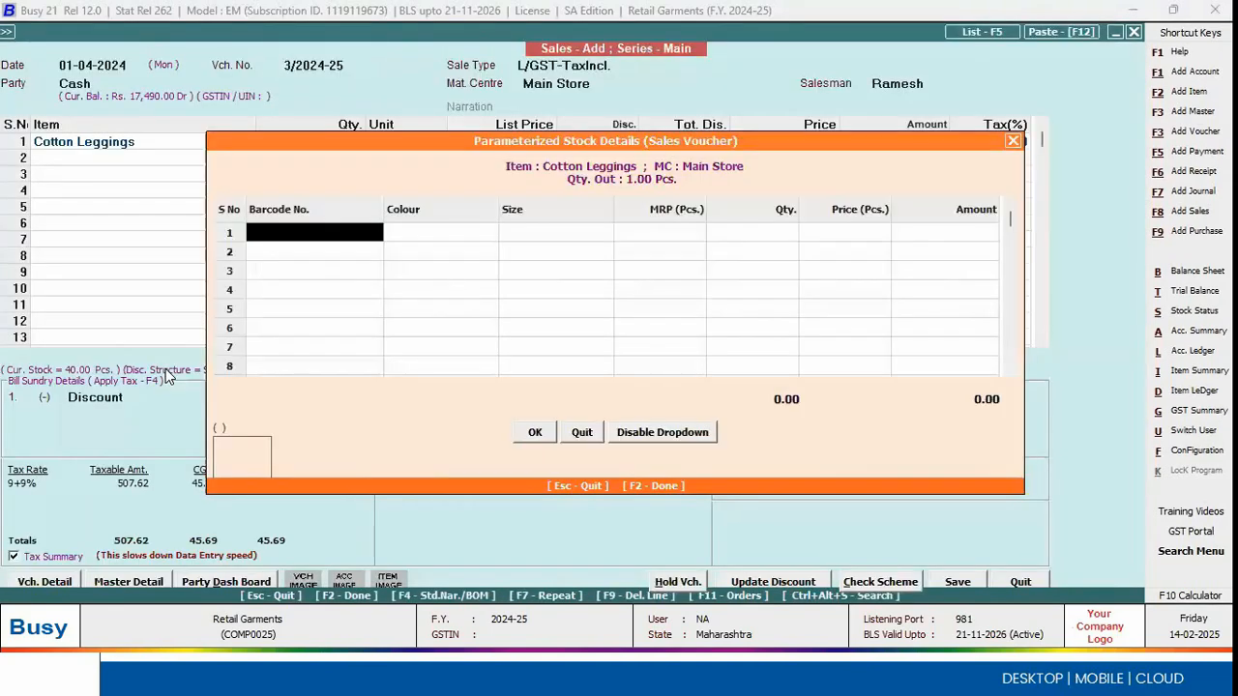
{"action": "key", "text": "Escape"}
{"action": "key", "text": "Left"}
{"action": "key", "text": "Left"}
{"action": "key", "text": "Return"}
{"action": "key", "text": "Return"}
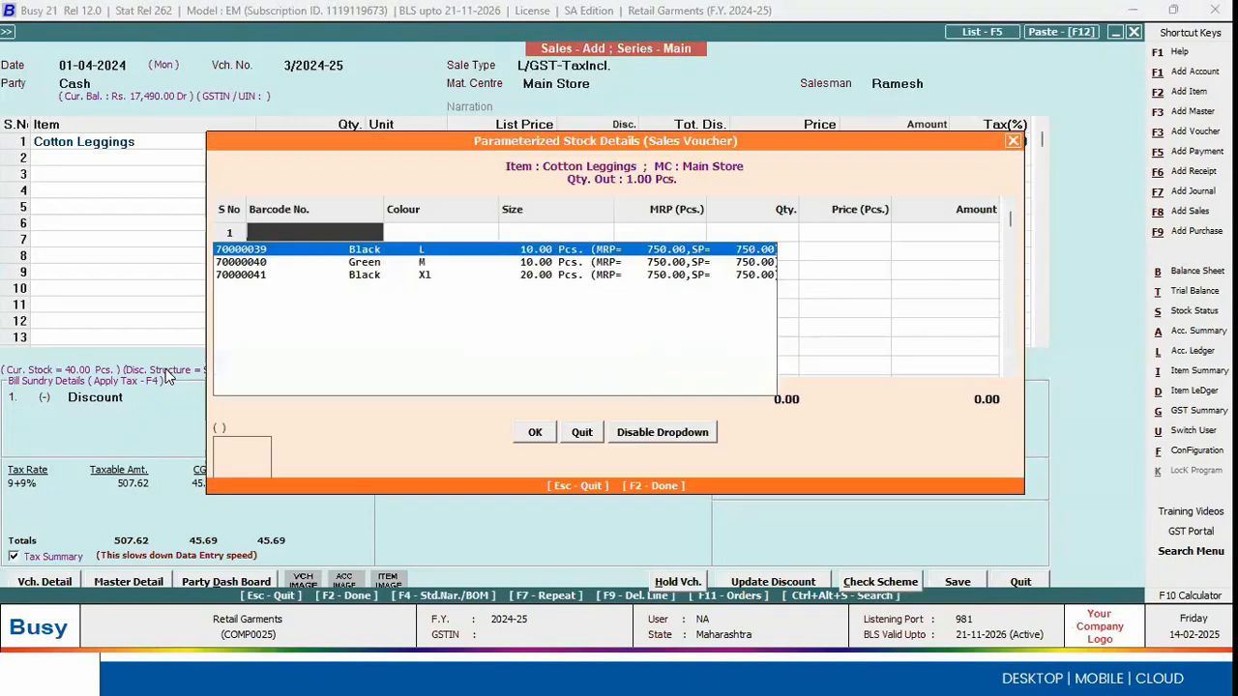
{"action": "key", "text": "Return"}
{"action": "key", "text": "Return"}
{"action": "key", "text": "Return"}
{"action": "key", "text": "Escape"}
{"action": "key", "text": "Return"}
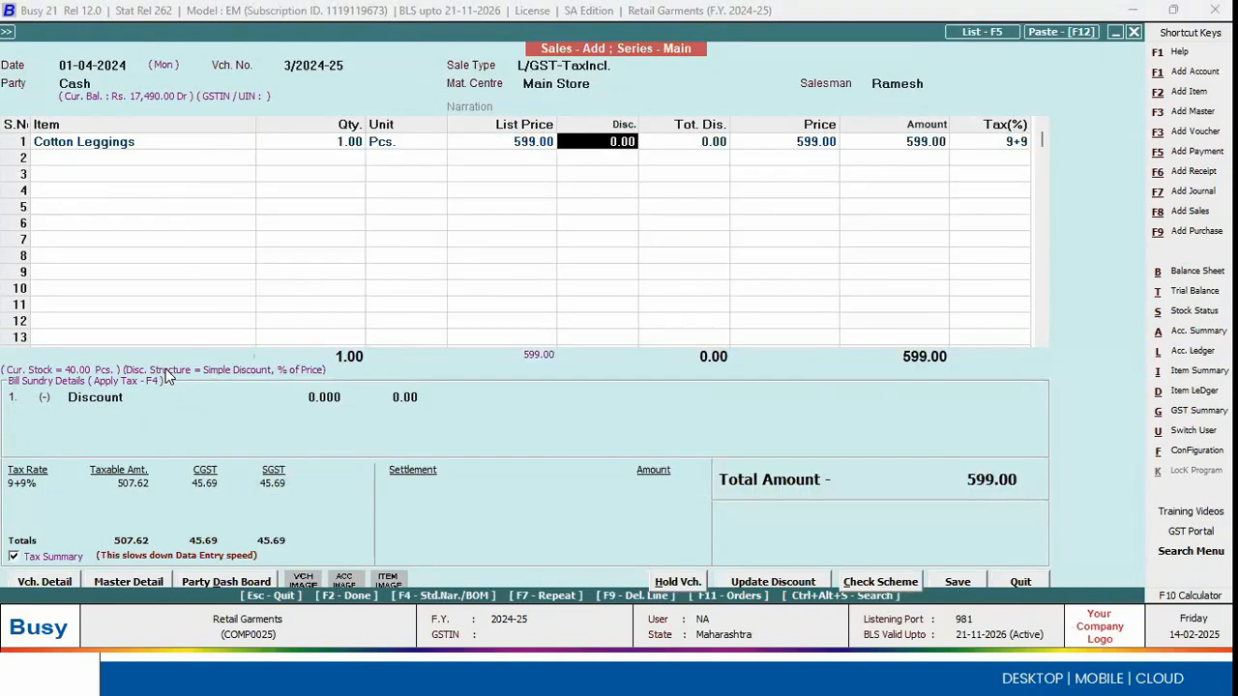
Step: Add Cotton Leggings again as the second item line with a quantity of 1 piece
{"action": "key", "text": "Return"}
{"action": "key", "text": "Return"}
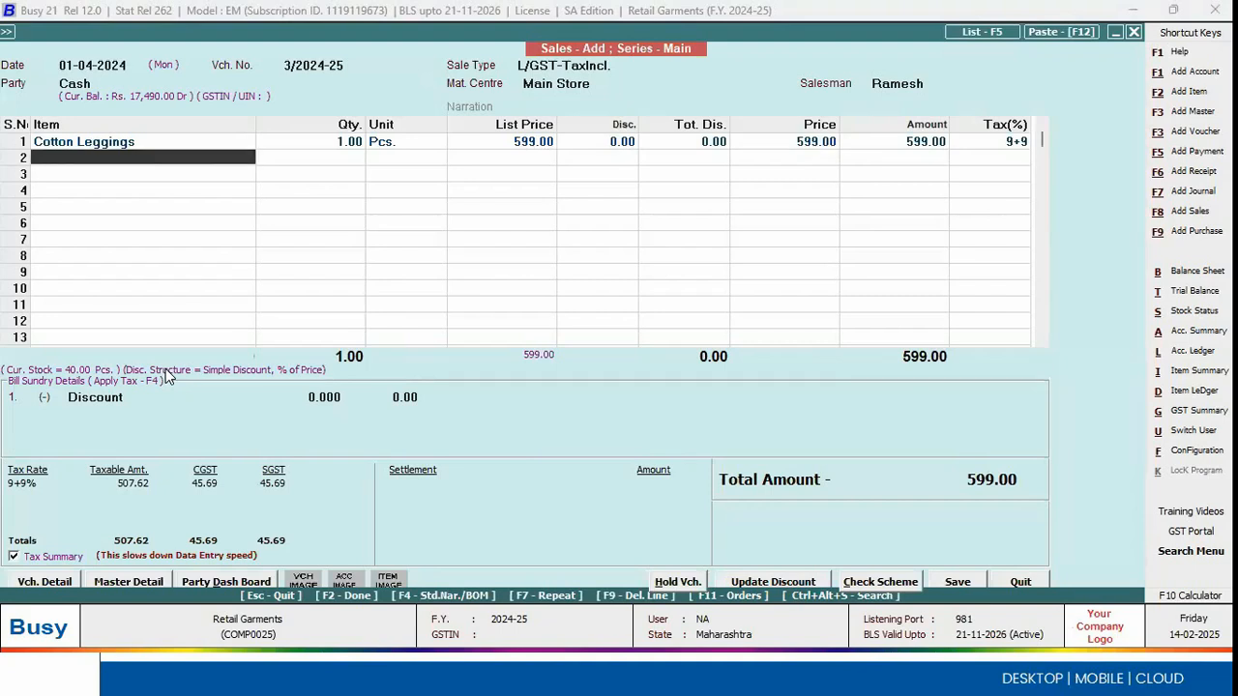
{"action": "key", "text": "Up"}
{"action": "key", "text": "Down"}
{"action": "key", "text": "Return"}
{"action": "key", "text": "Return"}
{"action": "key", "text": "Down"}
{"action": "key", "text": "Return"}
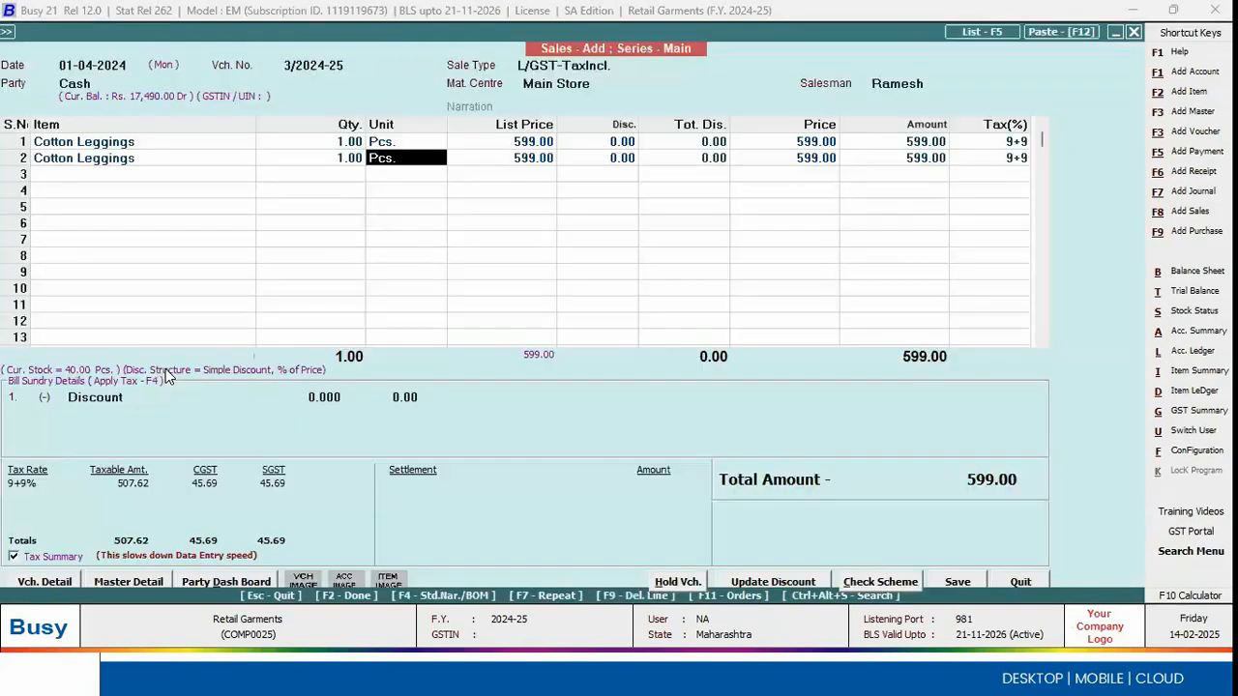
{"action": "key", "text": "Return"}
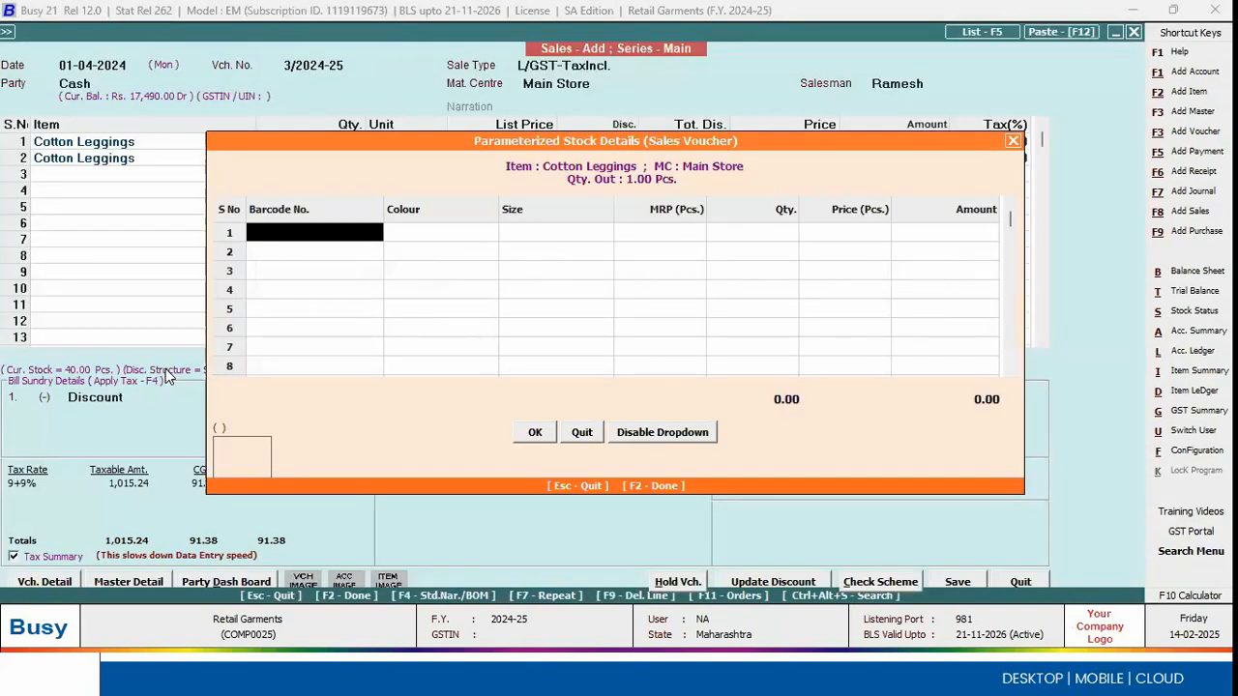
Step: Assign barcode 70000040, Green in size M, to the second Cotton Leggings line and go back to its quantity
{"action": "key", "text": "Down"}
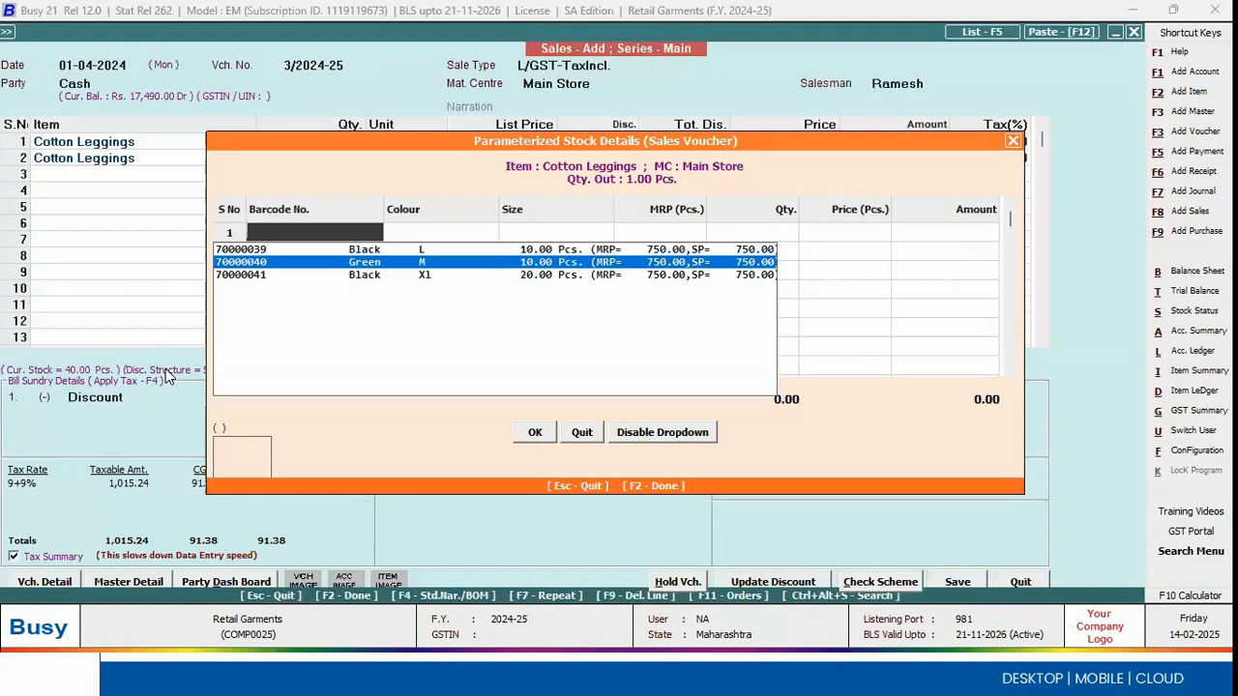
{"action": "key", "text": "Return"}
{"action": "key", "text": "Return"}
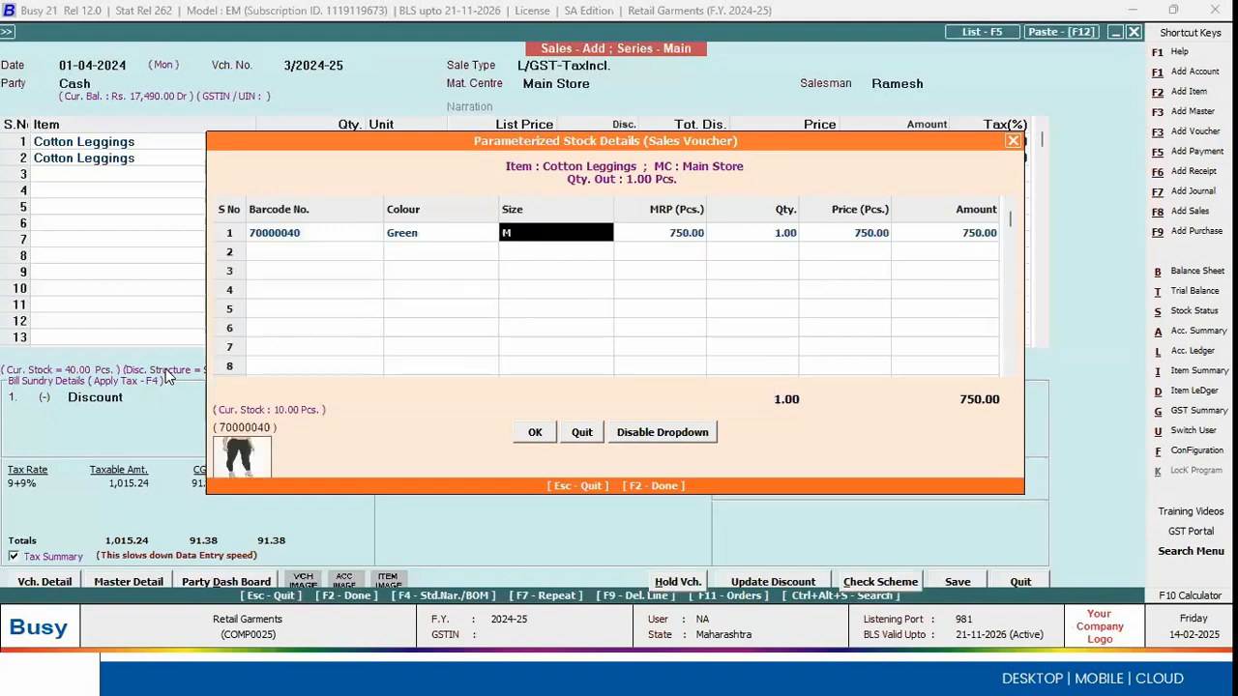
{"action": "key", "text": "F2"}
{"action": "key", "text": "Left"}
{"action": "key", "text": "Left"}
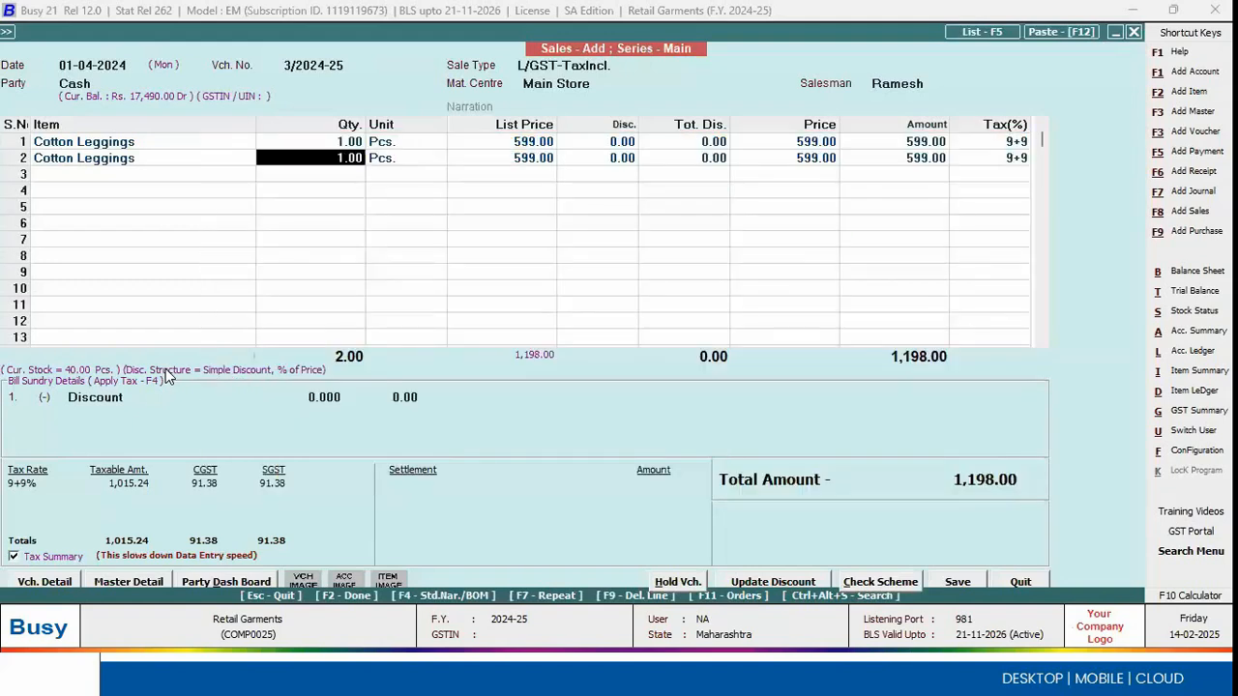
Step: Set the second Cotton Leggings line's quantity to -1 to record a return, and close its stock details without choosing a barcode
{"action": "left_click", "coordinate": [320, 159]}
{"action": "key", "text": "BackSpace"}
{"action": "key", "text": "BackSpace"}
{"action": "key", "text": "BackSpace"}
{"action": "key", "text": "BackSpace"}
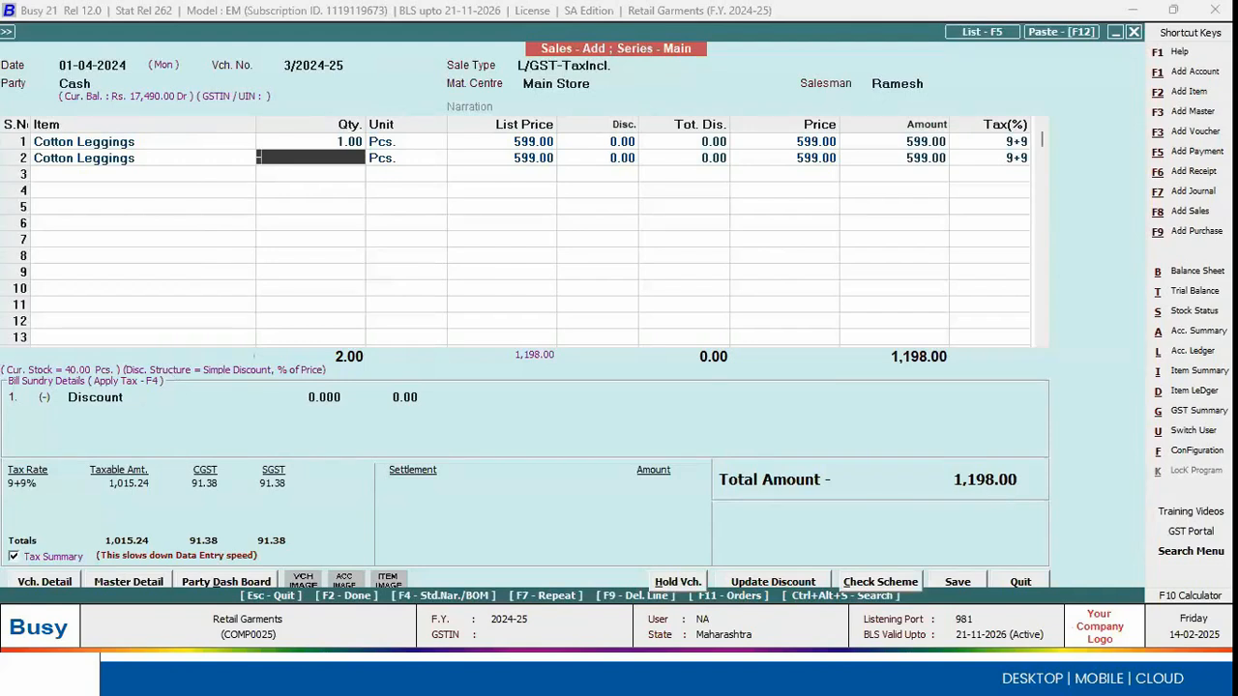
{"action": "type", "text": "-1"}
{"action": "key", "text": "Return"}
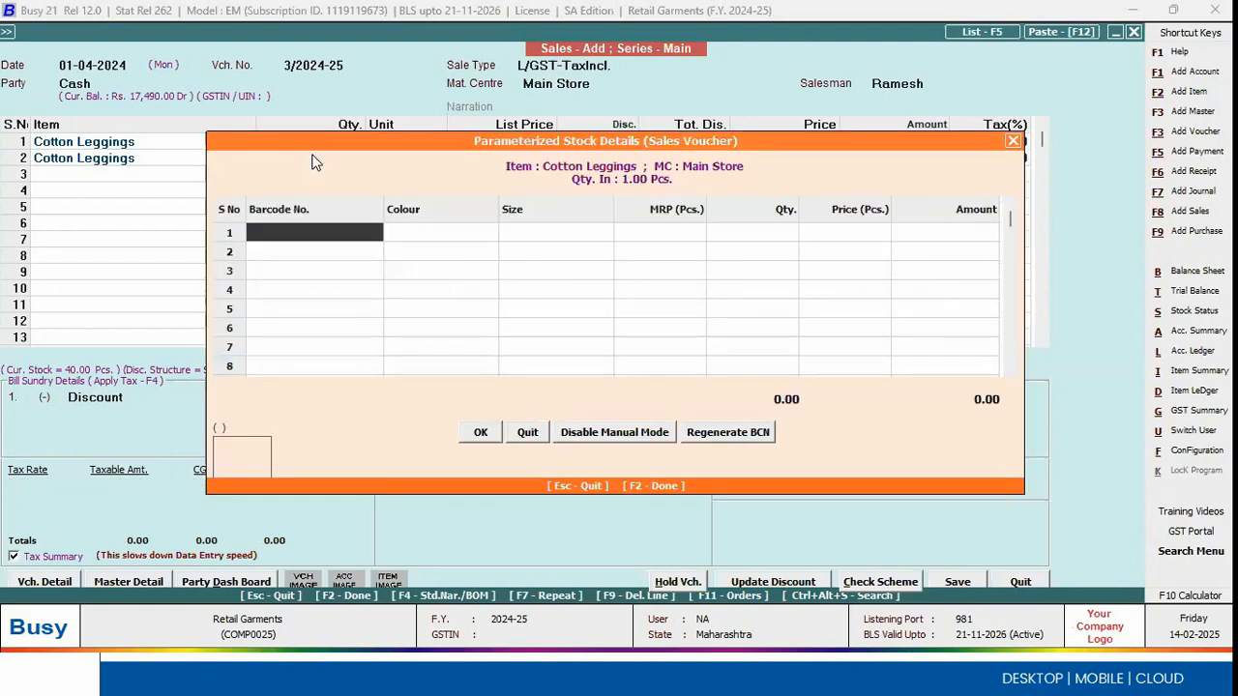
{"action": "key", "text": "F2"}
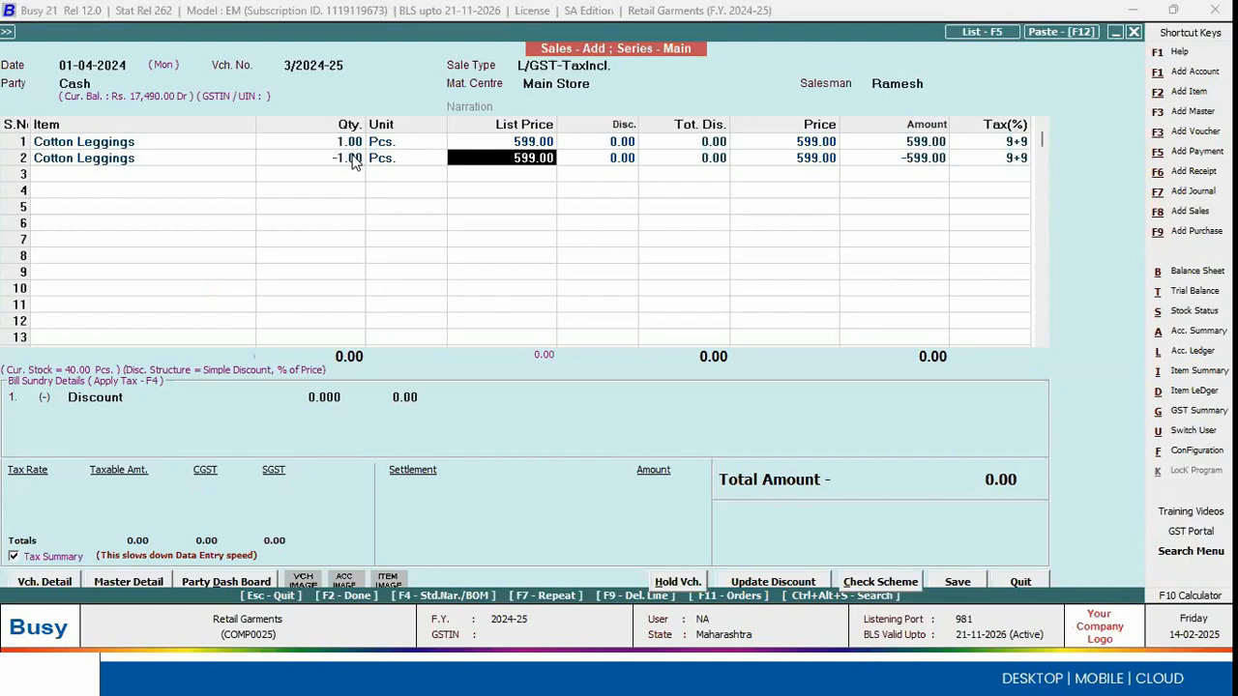
Step: Examine the quantities, price and amount of the sold and returned Cotton Leggings lines, and open the return quantity for editing
{"action": "left_click", "coordinate": [353, 162]}
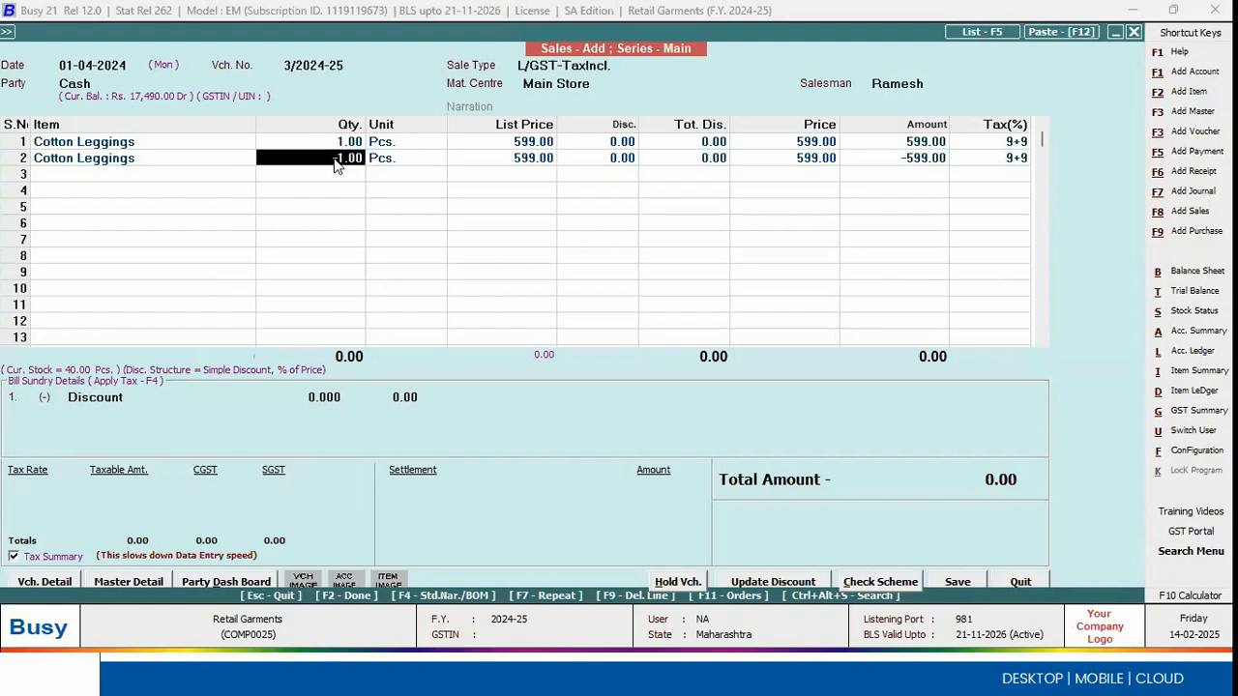
{"action": "left_click", "coordinate": [501, 169]}
{"action": "left_click", "coordinate": [934, 171]}
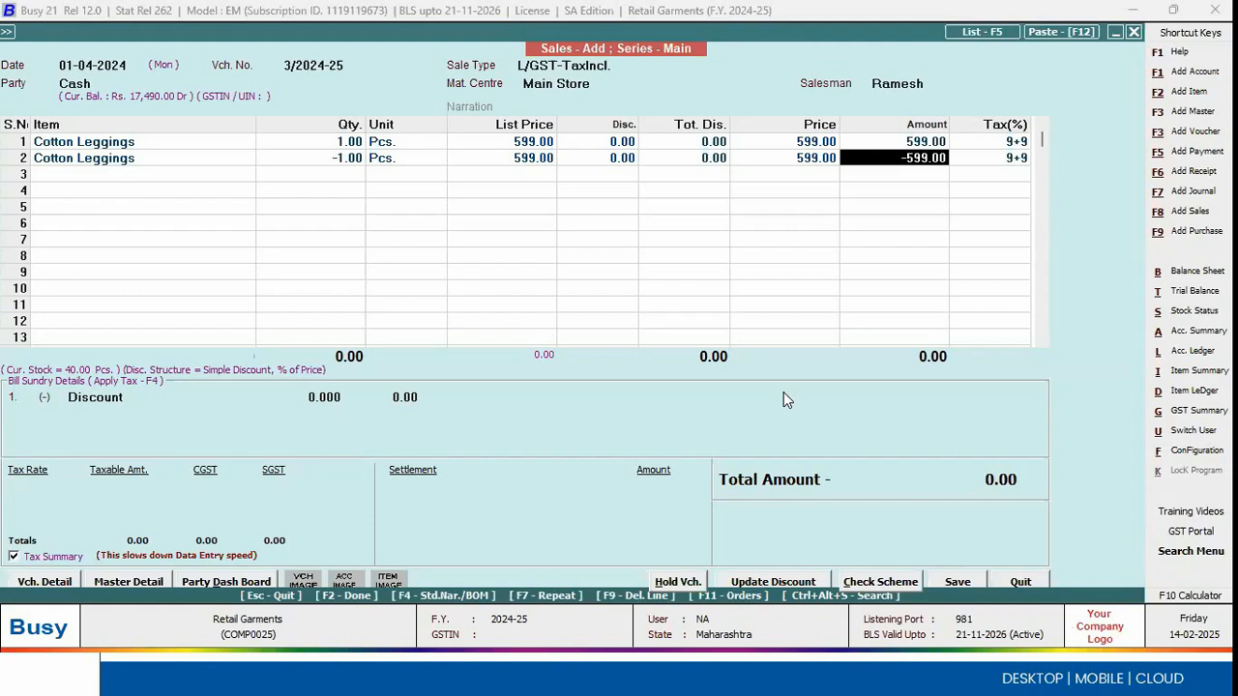
{"action": "left_click", "coordinate": [333, 143]}
{"action": "left_click", "coordinate": [329, 162]}
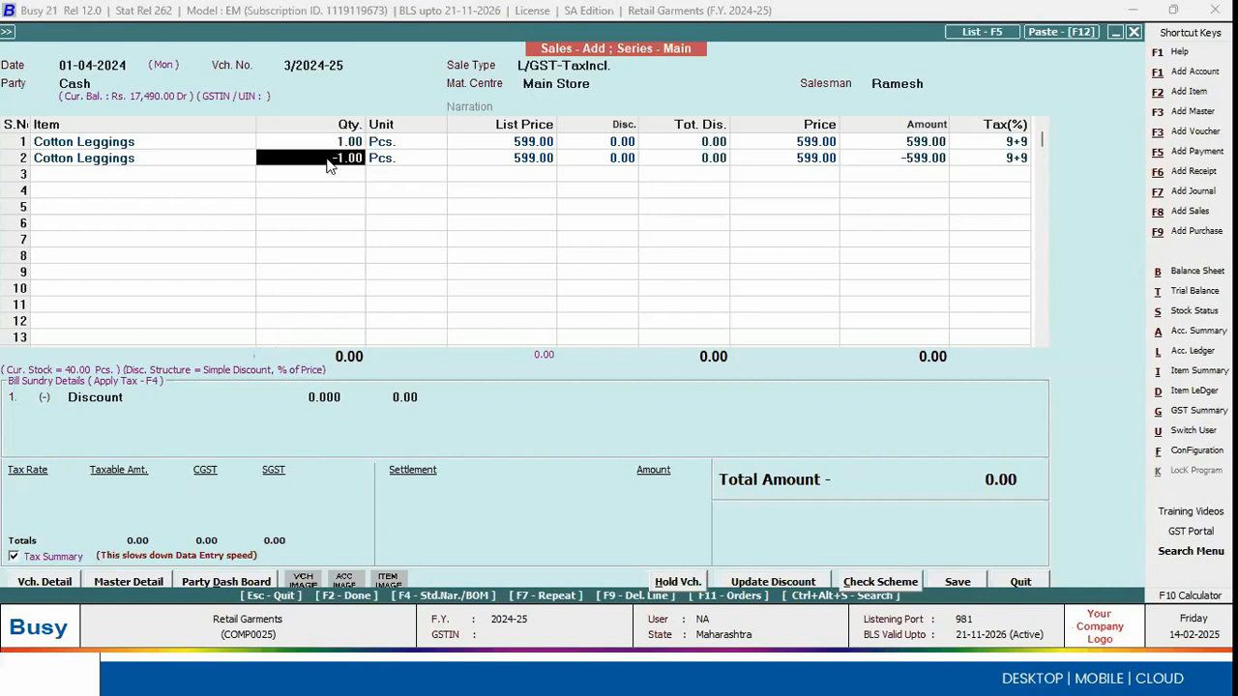
{"action": "key", "text": "BackSpace"}
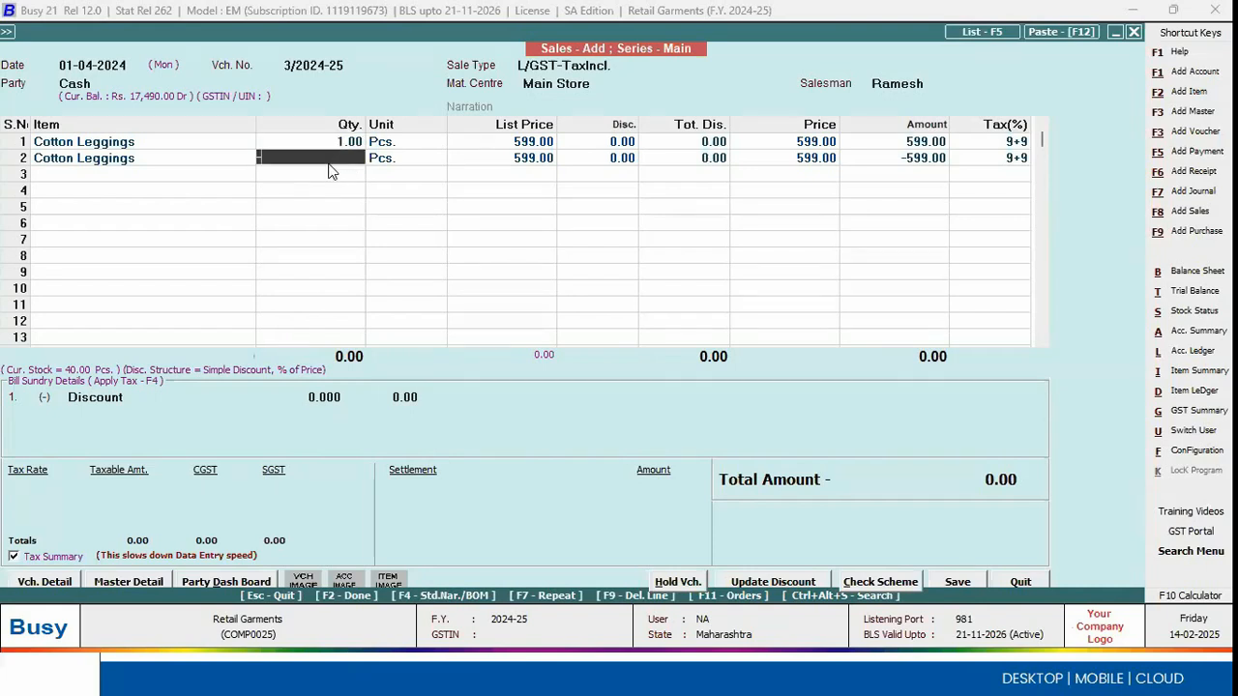
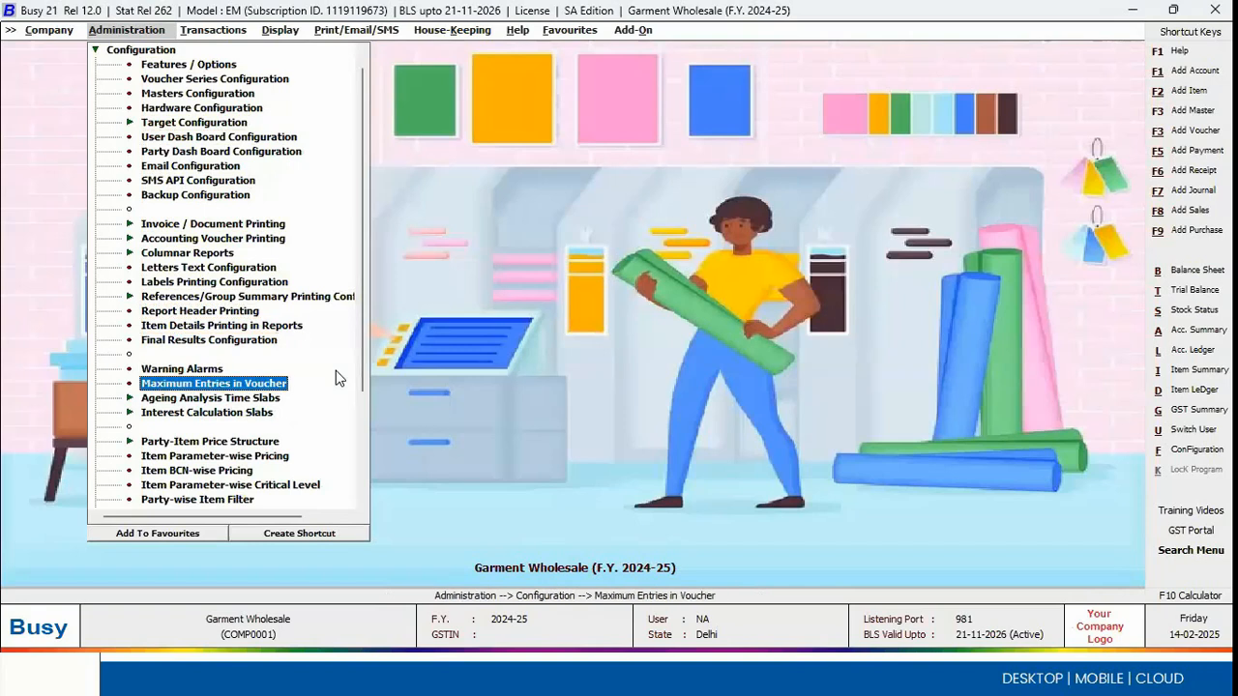
Step: Open the sales price and discount structure from the Party-Item Price Structure configuration of the Garment Wholesale company
{"action": "key", "text": "Down"}
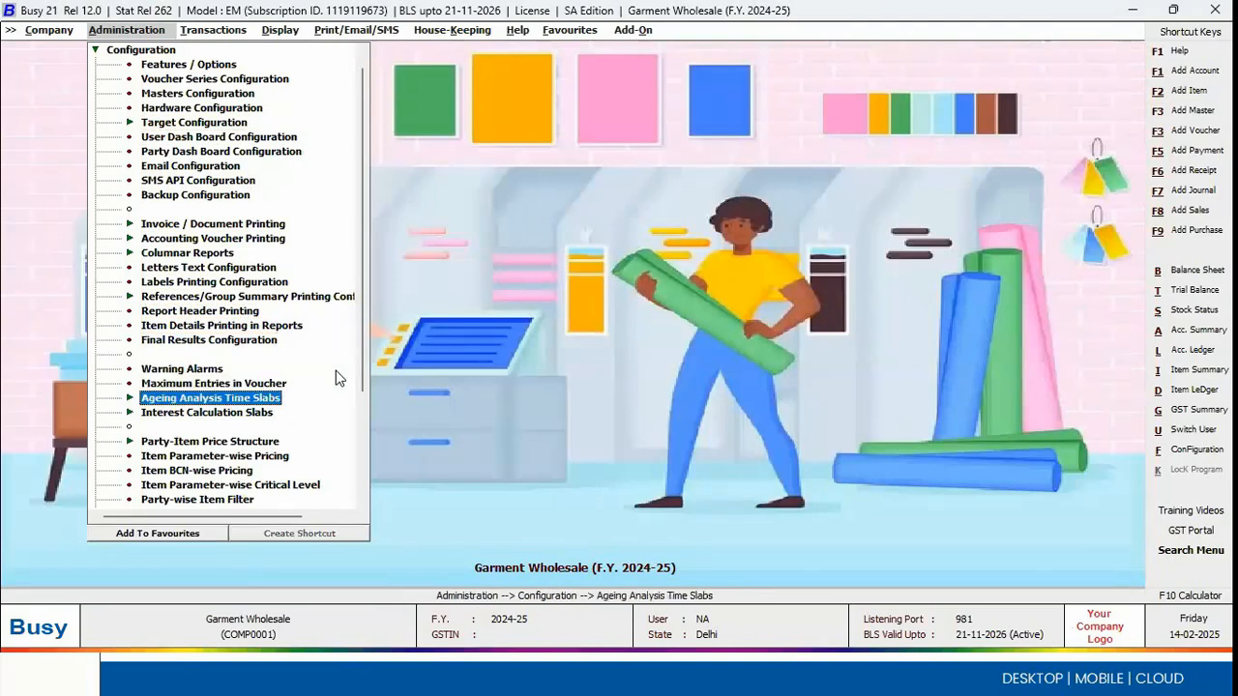
{"action": "key", "text": "Down"}
{"action": "key", "text": "Down"}
{"action": "key", "text": "Down"}
{"action": "key", "text": "Right"}
{"action": "key", "text": "Right"}
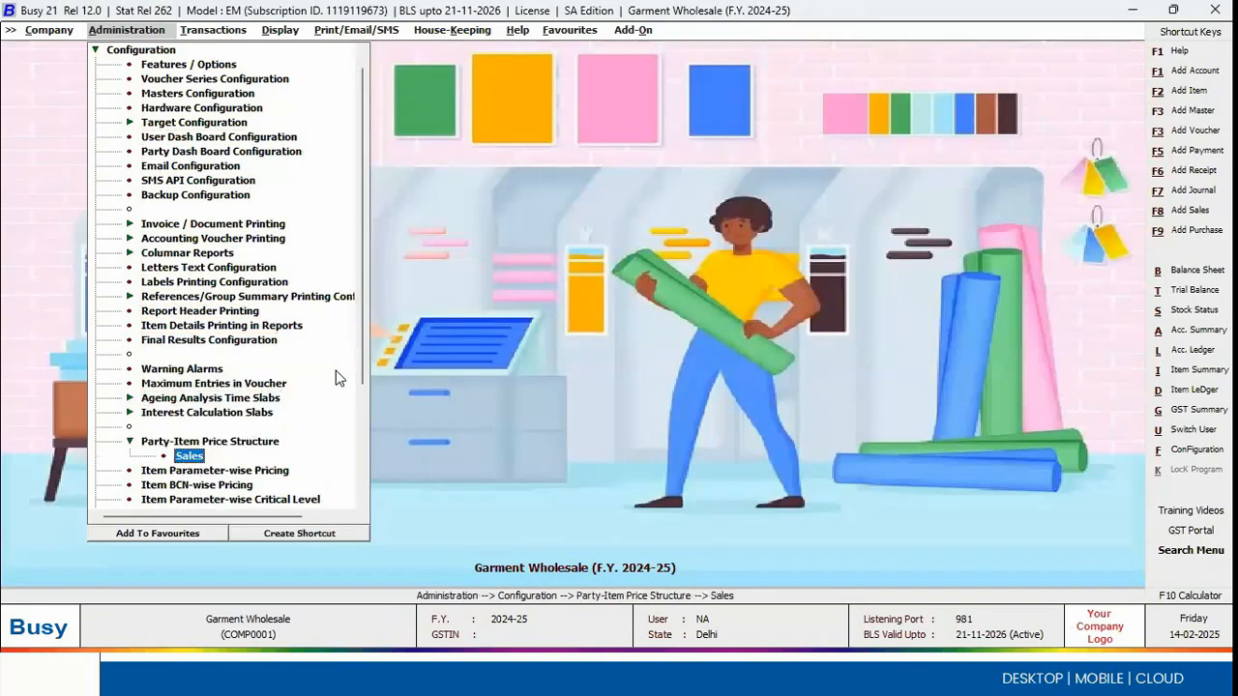
{"action": "key", "text": "Return"}
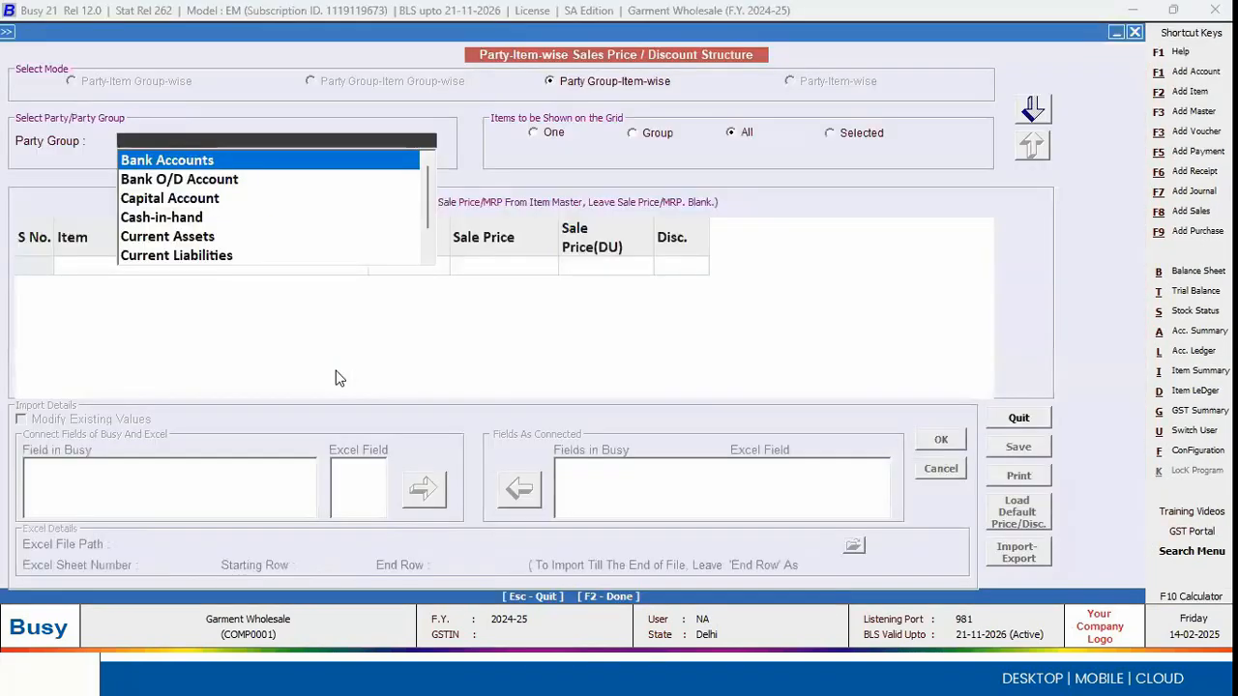
Step: Choose Wholesale as the party group and load the price grid for all items
{"action": "type", "text": "wh"}
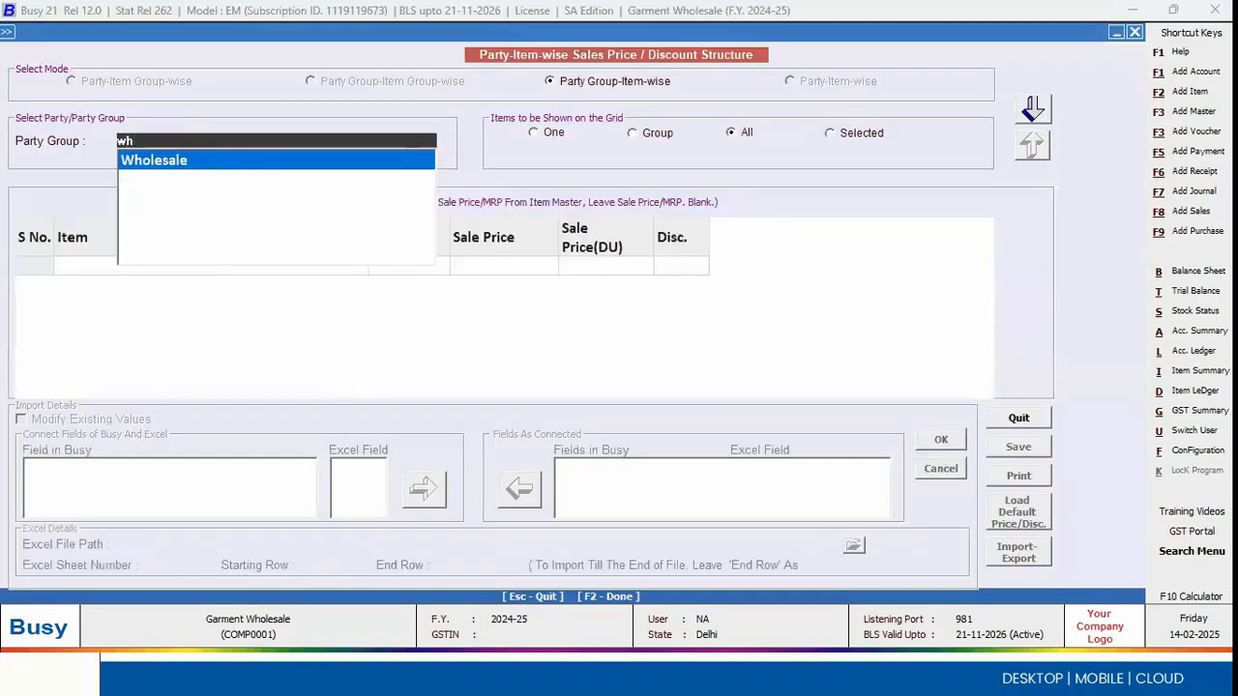
{"action": "key", "text": "BackSpace"}
{"action": "type", "text": "re"}
{"action": "key", "text": "Down"}
{"action": "key", "text": "BackSpace"}
{"action": "key", "text": "BackSpace"}
{"action": "type", "text": "w"}
{"action": "key", "text": "Return"}
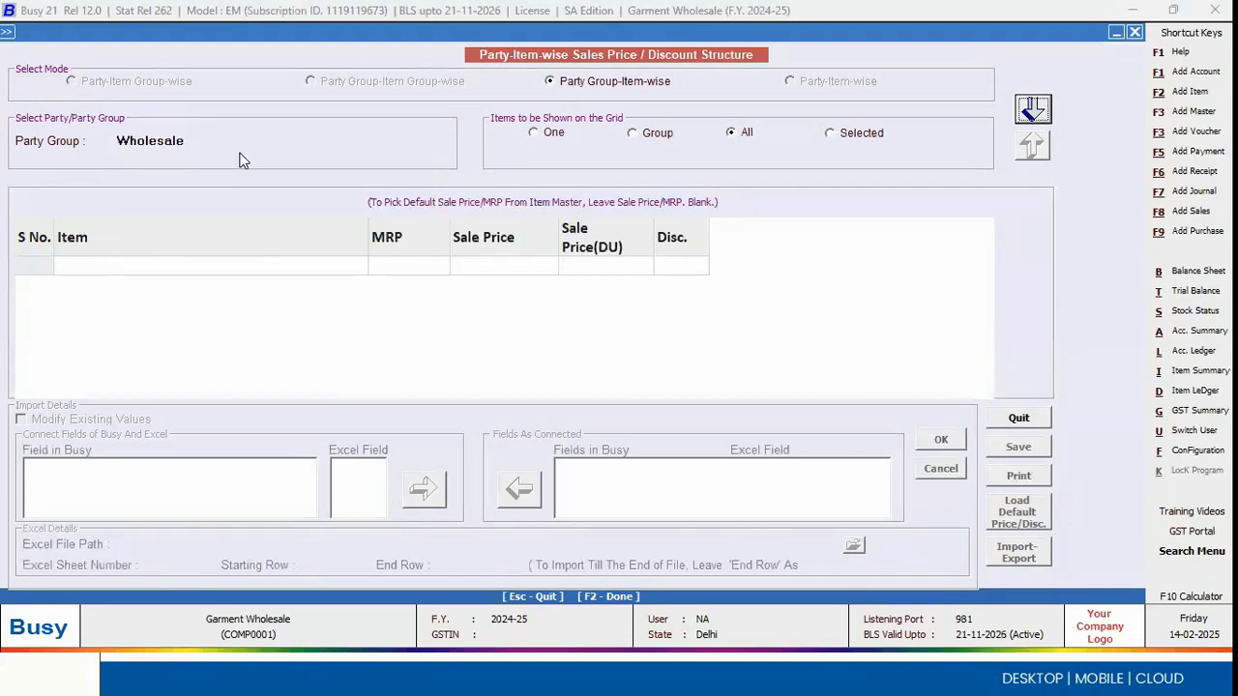
{"action": "left_click", "coordinate": [1033, 114]}
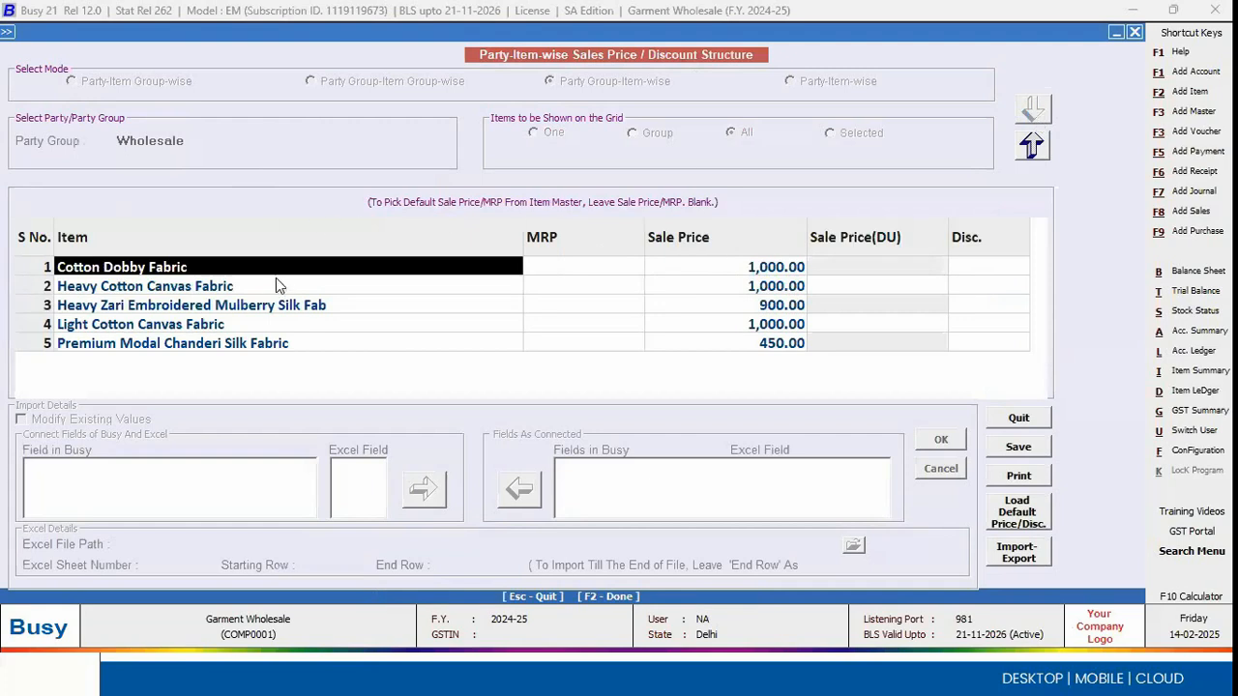
Step: Examine the sale prices of the fabric items defined for the Wholesale party group, without changing them
{"action": "key", "text": "Down"}
{"action": "key", "text": "Down"}
{"action": "key", "text": "Up"}
{"action": "key", "text": "Up"}
{"action": "key", "text": "Return"}
{"action": "key", "text": "Left"}
{"action": "key", "text": "Right"}
{"action": "key", "text": "Right"}
{"action": "key", "text": "Down"}
{"action": "key", "text": "Down"}
{"action": "key", "text": "Up"}
{"action": "key", "text": "Up"}
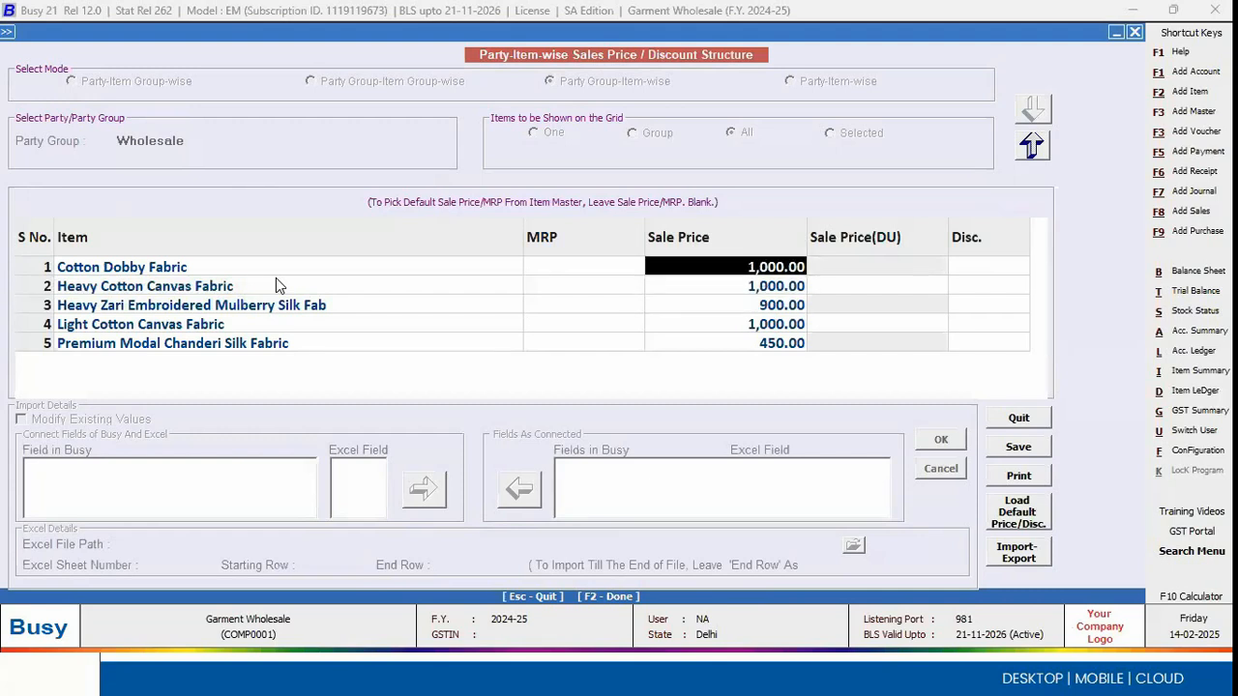
{"action": "key", "text": "Left"}
{"action": "key", "text": "Right"}
{"action": "key", "text": "Right"}
{"action": "key", "text": "Return"}
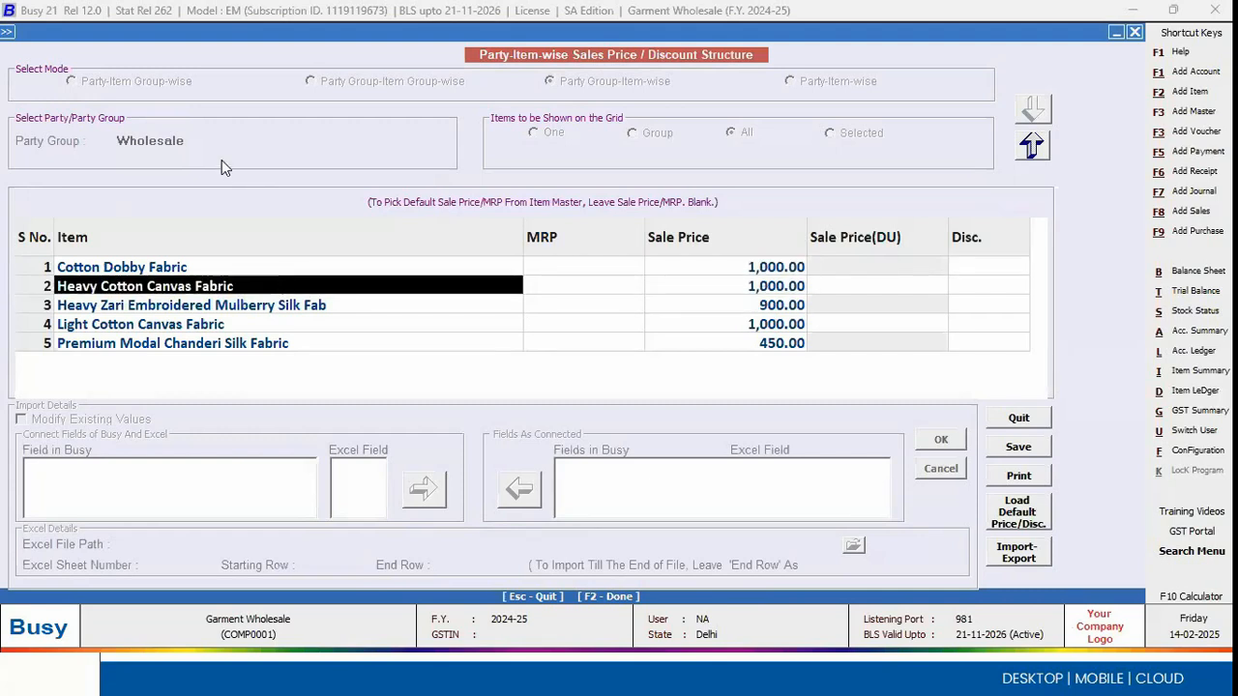
Step: Open the A D Industries account master for modification while keeping the price structure open
{"action": "left_click", "coordinate": [7, 37]}
{"action": "left_click", "coordinate": [53, 46]}
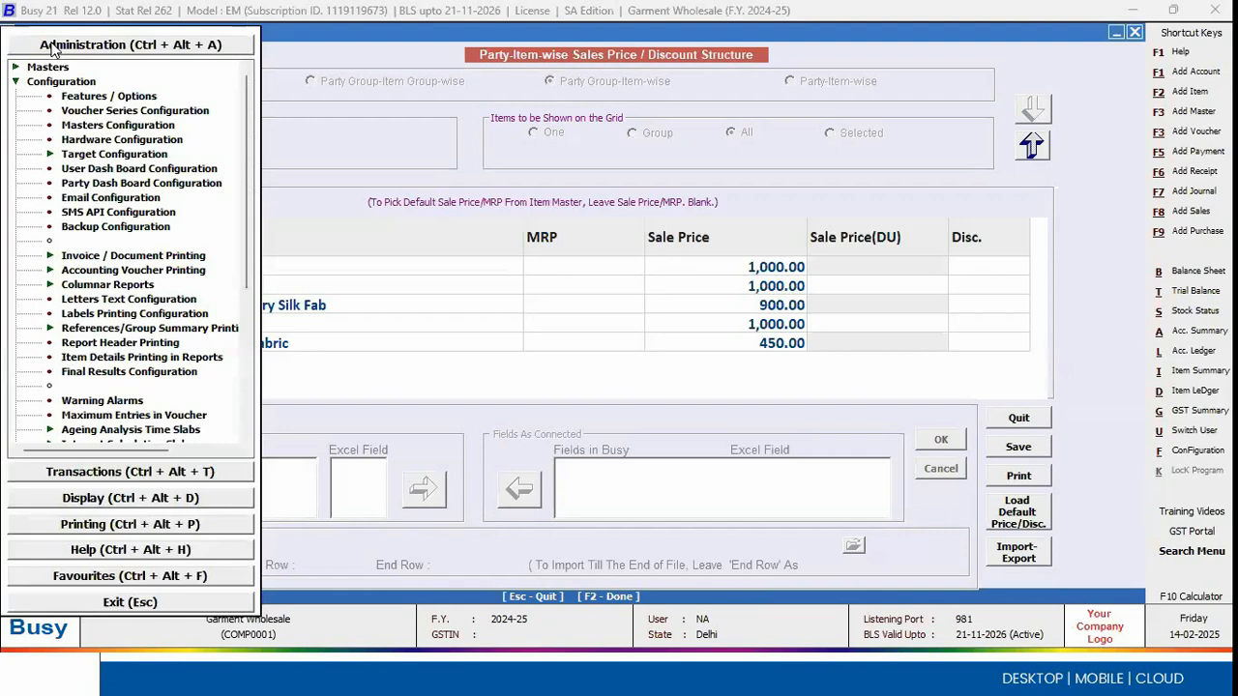
{"action": "left_click", "coordinate": [45, 68]}
{"action": "key", "text": "Down"}
{"action": "key", "text": "Return"}
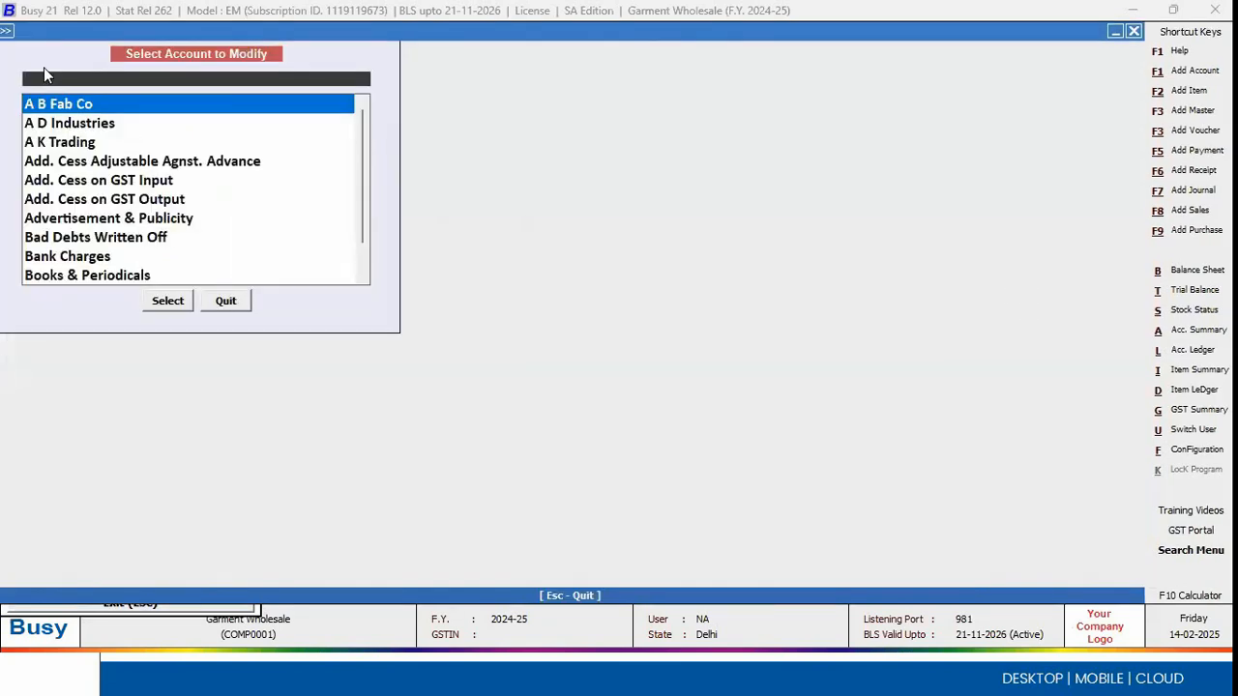
{"action": "key", "text": "Down"}
{"action": "key", "text": "Return"}
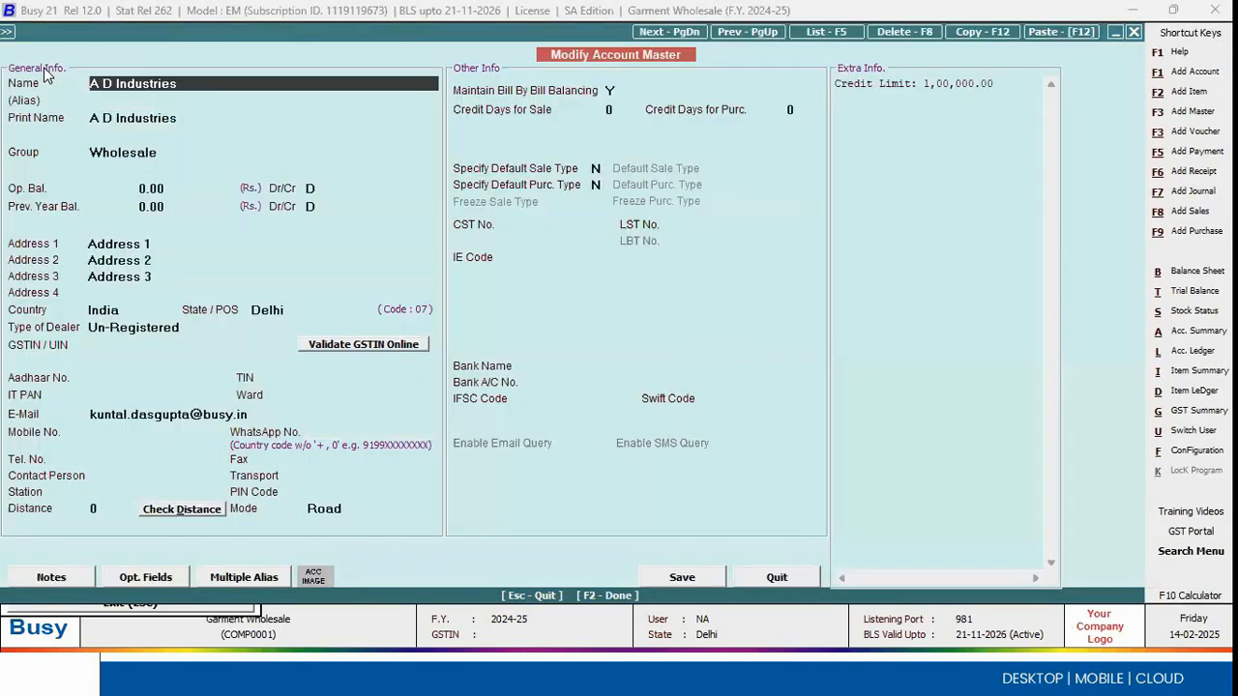
Step: Check the party group assigned to A D Industries, and leave the account master without changes to return to the price structure
{"action": "key", "text": "Return"}
{"action": "key", "text": "Return"}
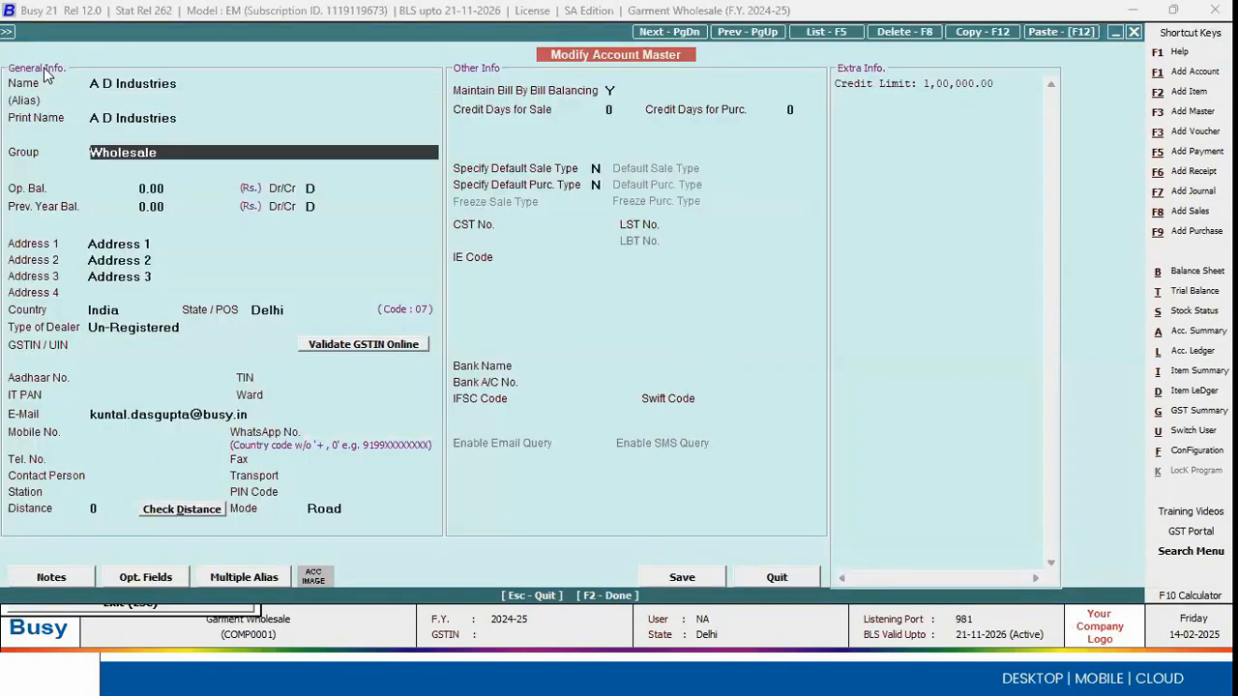
{"action": "type", "text": "w"}
{"action": "key", "text": "Escape"}
{"action": "key", "text": "Escape"}
{"action": "key", "text": "Return"}
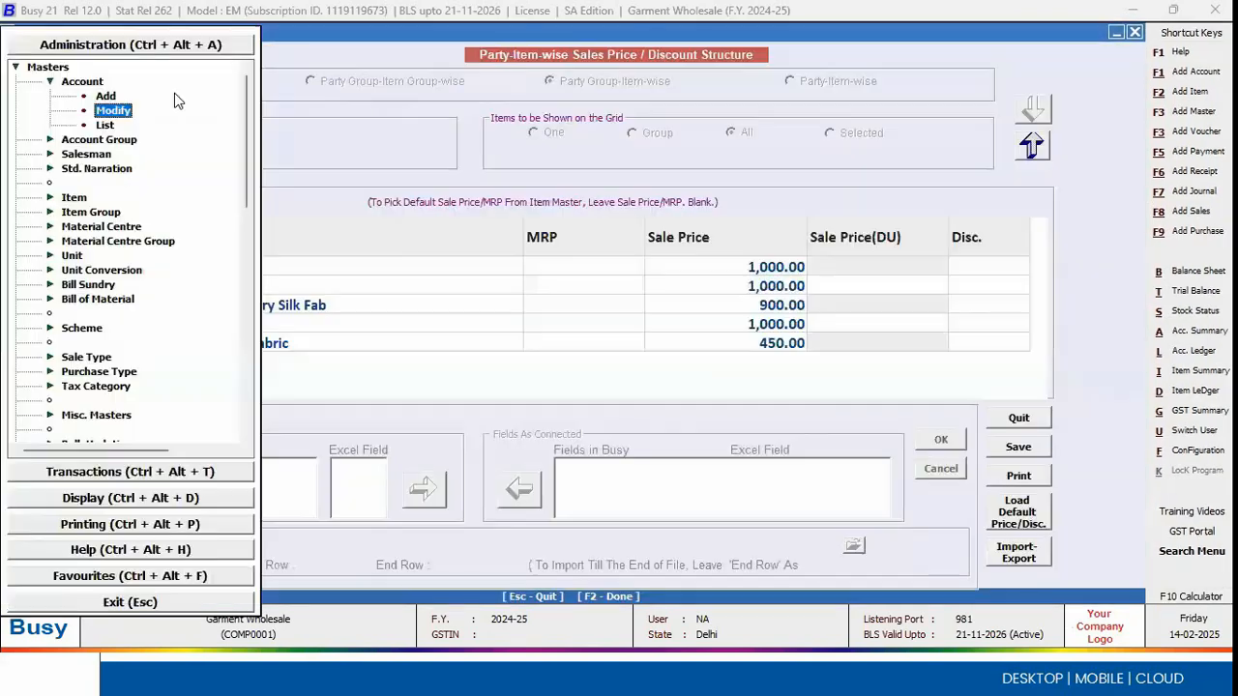
{"action": "key", "text": "Escape"}
{"action": "key", "text": "Escape"}
{"action": "key", "text": "Escape"}
{"action": "key", "text": "Escape"}
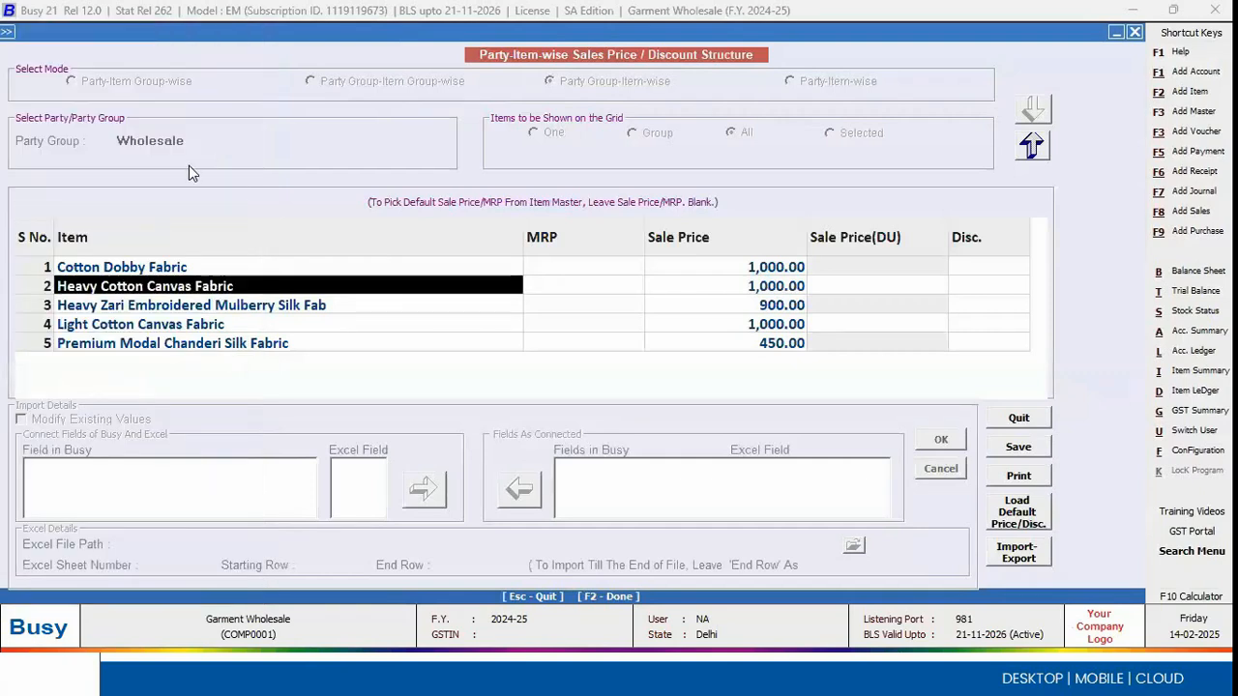
Step: Switch the price structure's party group to Retails, and leave the structure without loading its items
{"action": "left_click", "coordinate": [1031, 147]}
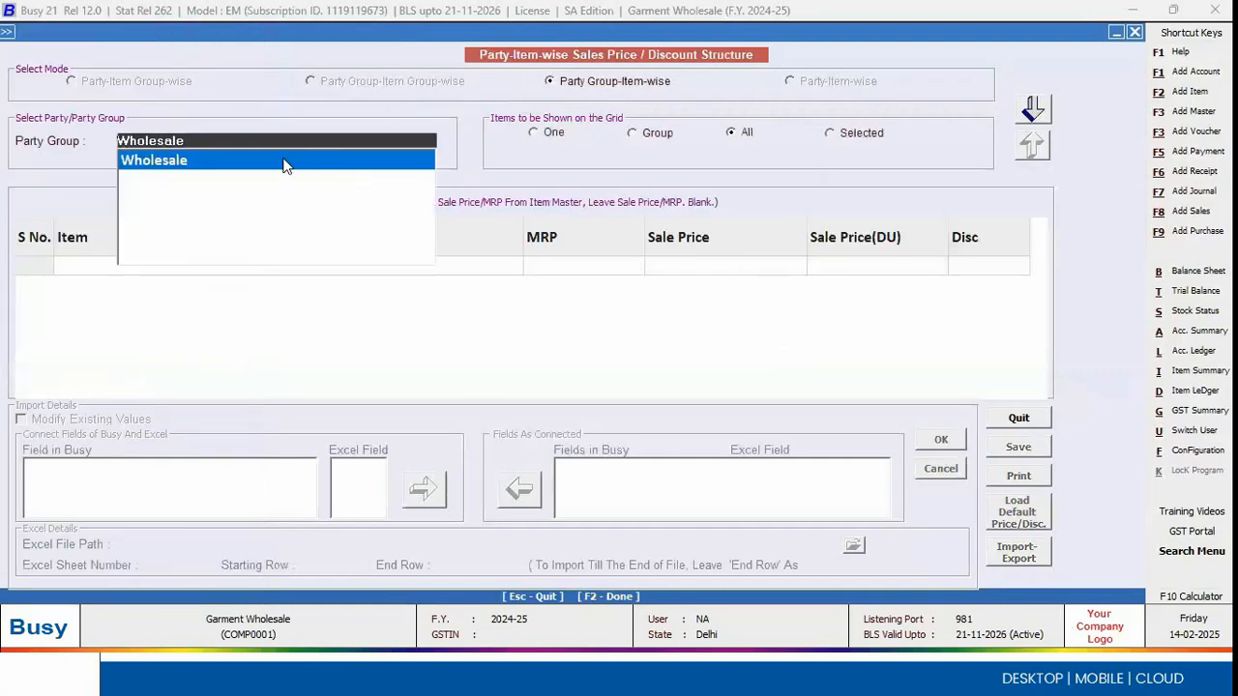
{"action": "type", "text": "re"}
{"action": "key", "text": "Down"}
{"action": "key", "text": "Return"}
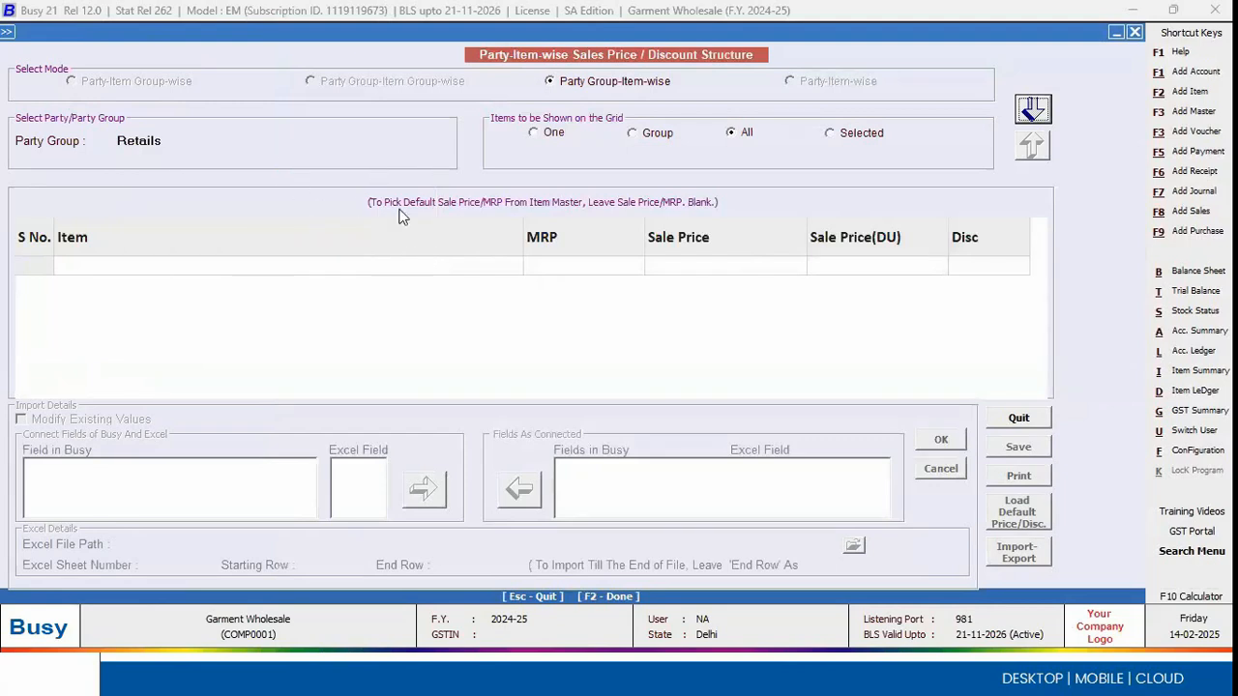
{"action": "key", "text": "Escape"}
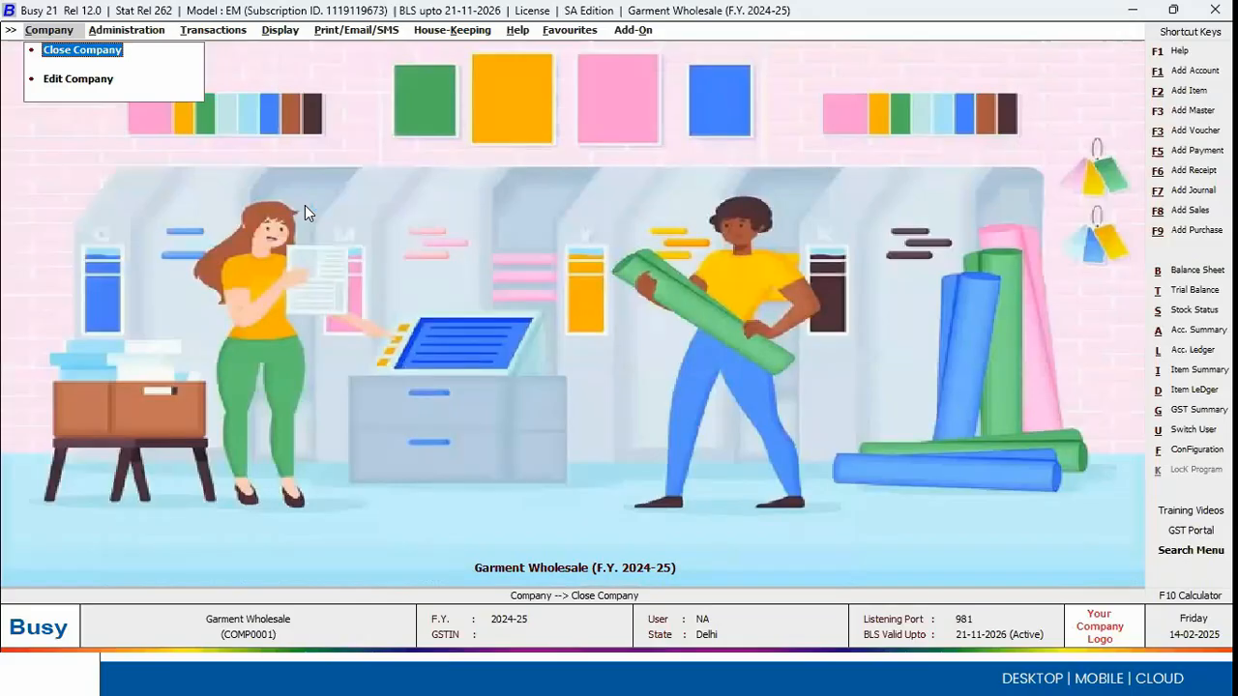
{"action": "key", "text": "Right"}
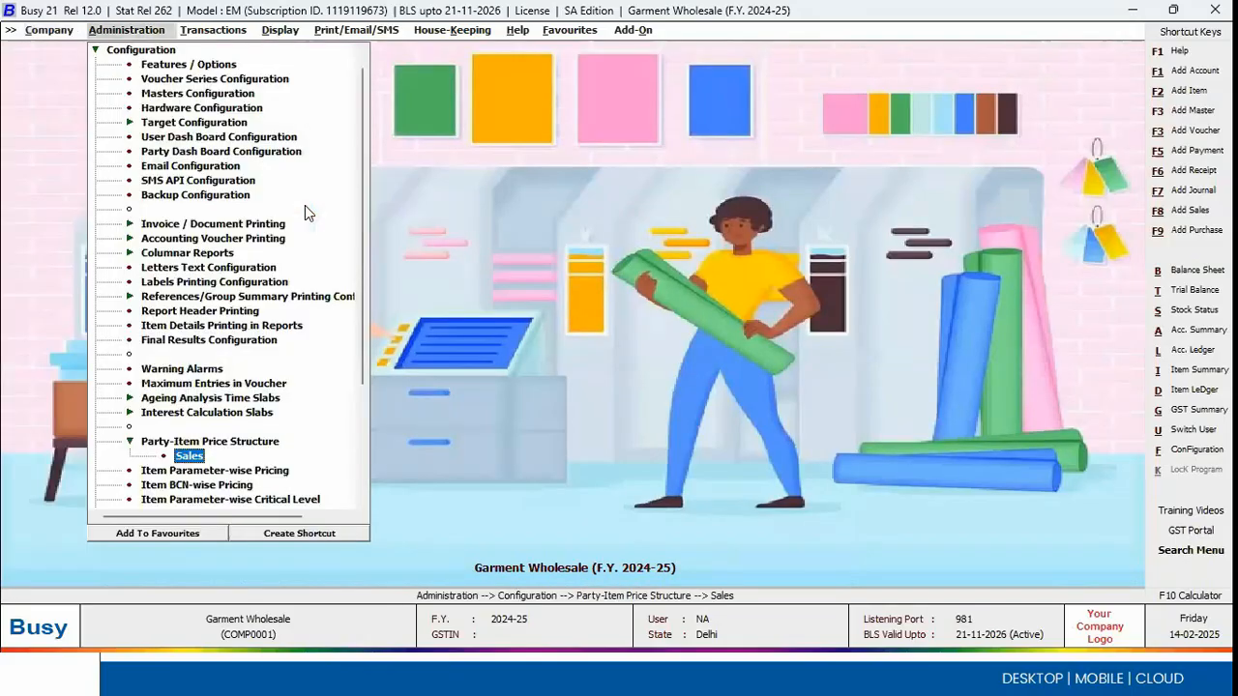
Step: Open the inventory feature options, check the Enable Scheme setting, and leave the options without changes
{"action": "key", "text": "Left"}
{"action": "key", "text": "Up"}
{"action": "key", "text": "Up"}
{"action": "key", "text": "Up"}
{"action": "key", "text": "Up"}
{"action": "key", "text": "Up"}
{"action": "key", "text": "Up"}
{"action": "key", "text": "Up"}
{"action": "key", "text": "Up"}
{"action": "key", "text": "Up"}
{"action": "key", "text": "Up"}
{"action": "key", "text": "Up"}
{"action": "key", "text": "Up"}
{"action": "key", "text": "Up"}
{"action": "key", "text": "Up"}
{"action": "key", "text": "Up"}
{"action": "key", "text": "Up"}
{"action": "key", "text": "Up"}
{"action": "key", "text": "Up"}
{"action": "key", "text": "Up"}
{"action": "key", "text": "Up"}
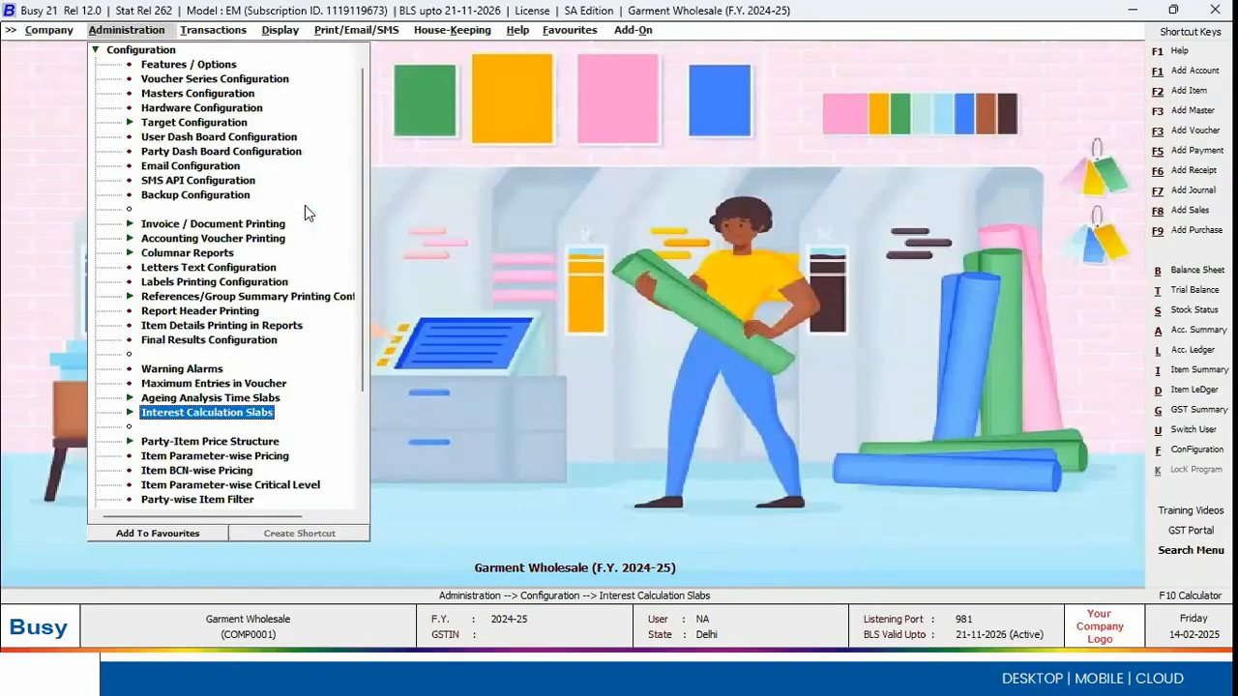
{"action": "key", "text": "Return"}
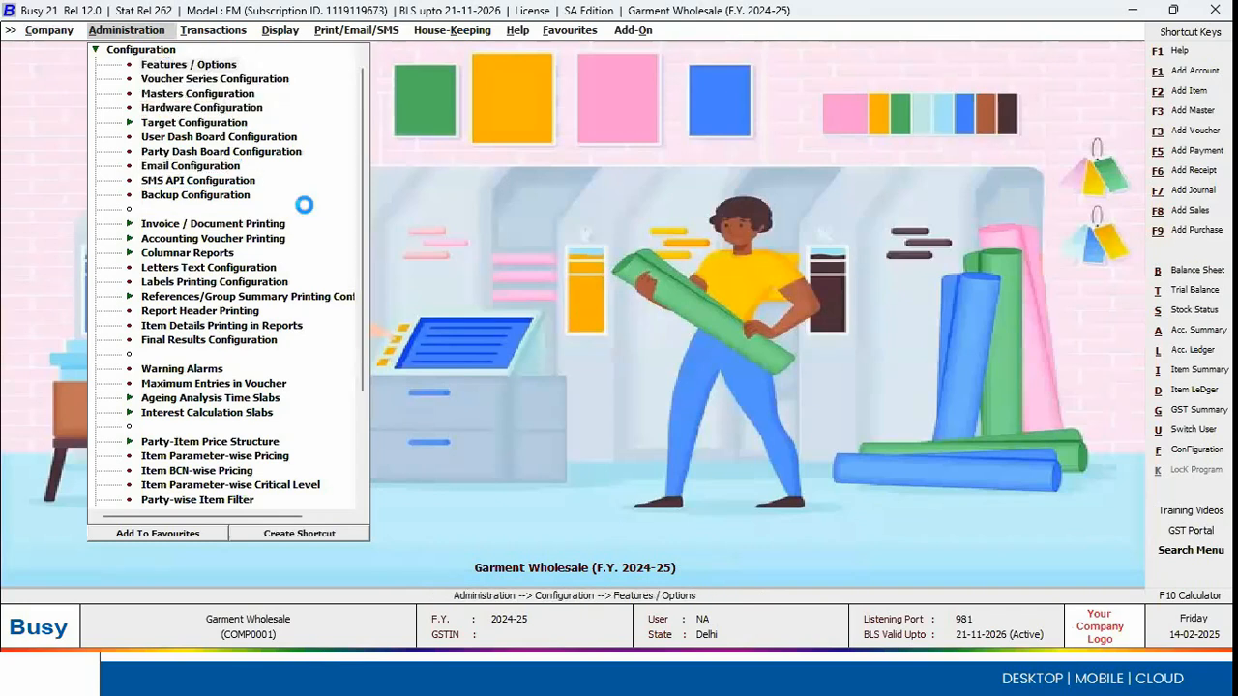
{"action": "key", "text": "Down"}
{"action": "key", "text": "Down"}
{"action": "key", "text": "Down"}
{"action": "key", "text": "Down"}
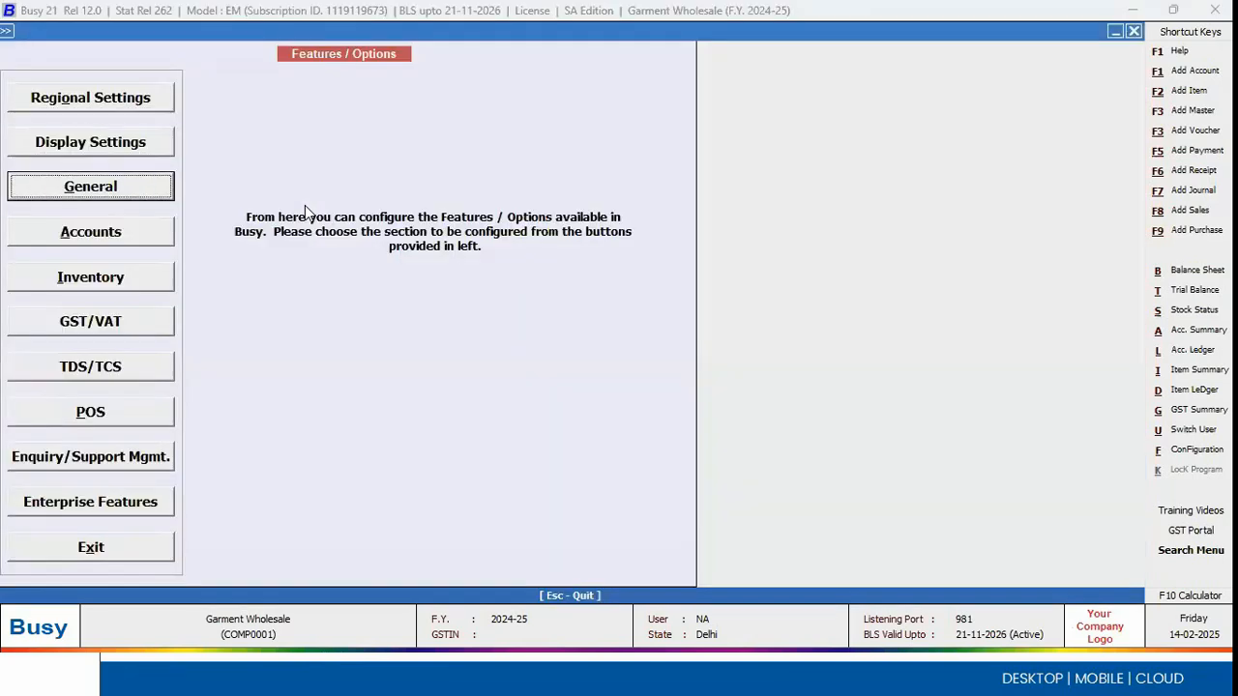
{"action": "key", "text": "Return"}
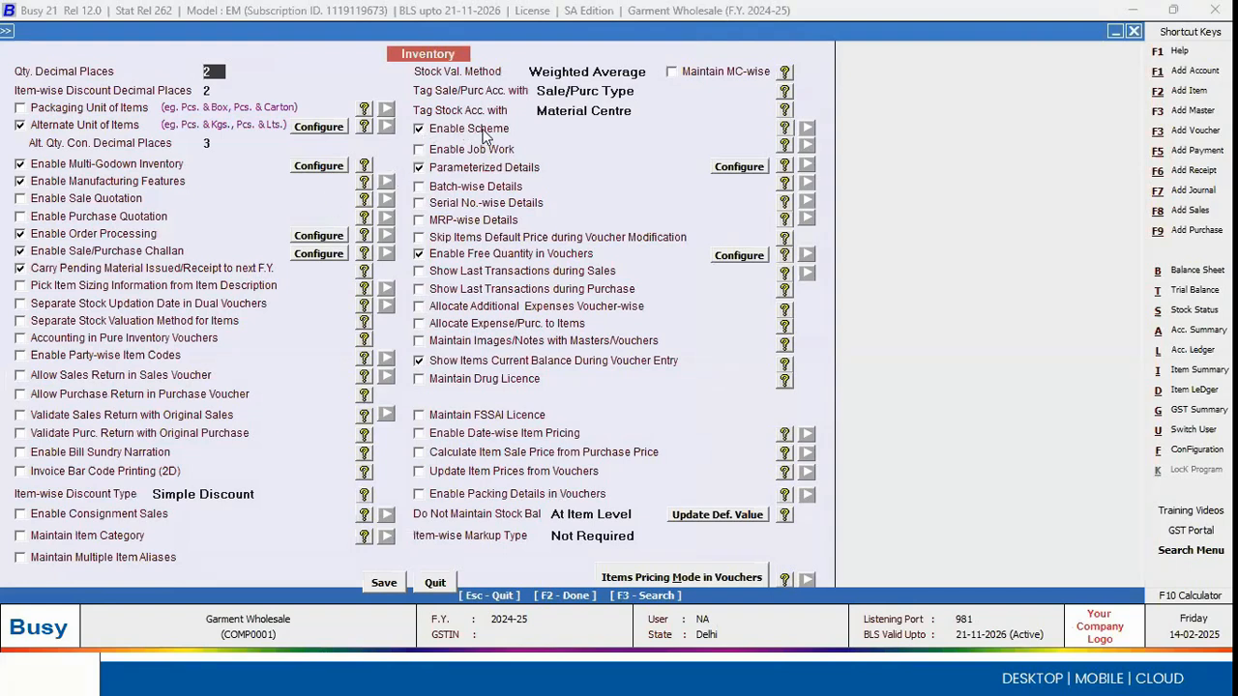
{"action": "key", "text": "Escape"}
{"action": "key", "text": "Escape"}
Step: Try to open a scheme for modification from the scheme masters of the Garment Wholesale company
{"action": "key", "text": "Up"}
{"action": "key", "text": "Return"}
{"action": "key", "text": "Down"}
{"action": "key", "text": "Down"}
{"action": "key", "text": "Down"}
{"action": "key", "text": "Down"}
{"action": "key", "text": "Down"}
{"action": "key", "text": "Down"}
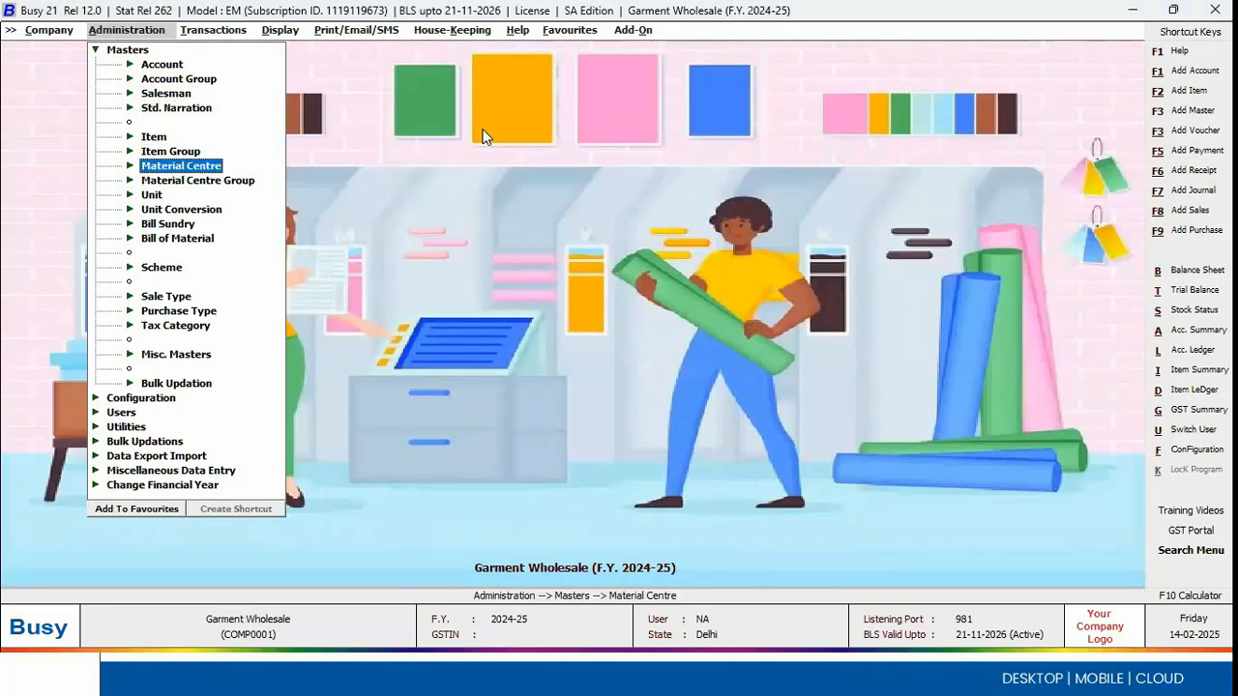
{"action": "key", "text": "Down"}
{"action": "key", "text": "Down"}
{"action": "key", "text": "Down"}
{"action": "key", "text": "Down"}
{"action": "key", "text": "Down"}
{"action": "key", "text": "Down"}
{"action": "key", "text": "Return"}
{"action": "key", "text": "Down"}
{"action": "key", "text": "Return"}
{"action": "key", "text": "Escape"}
{"action": "key", "text": "Up"}
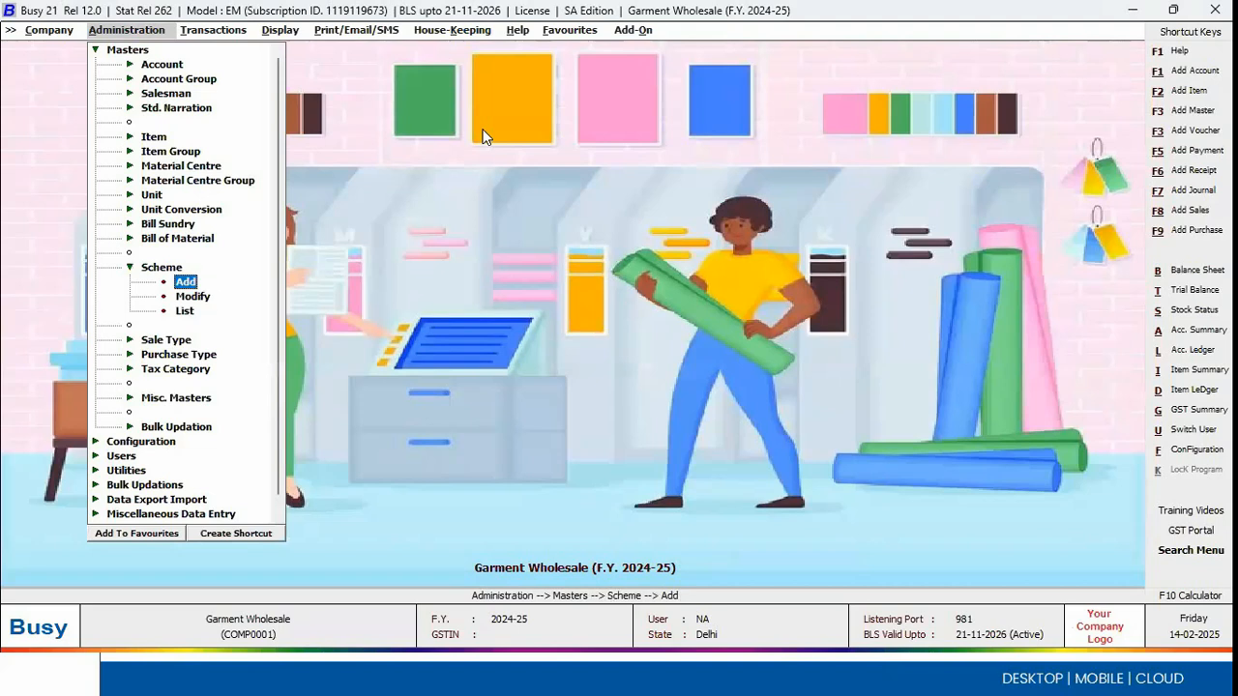
{"action": "key", "text": "Down"}
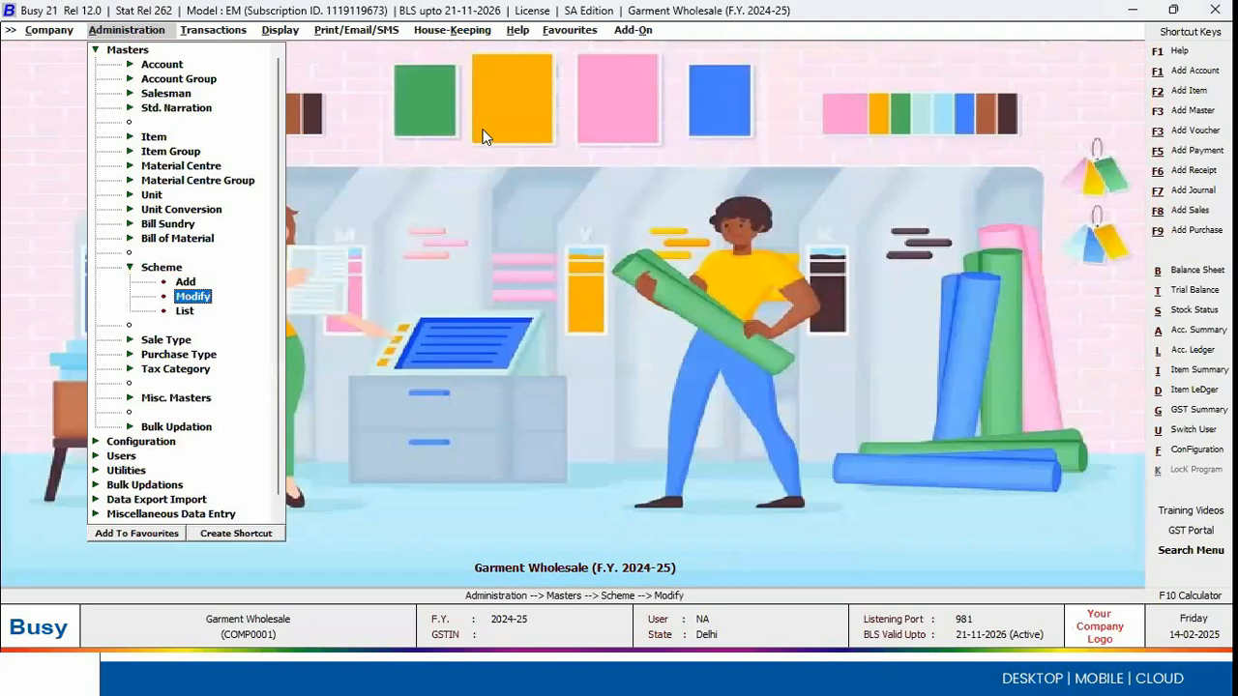
Step: Switch to the Retail Garments company window and open the Buy 1 Get 1 Free scheme for modification
{"action": "key", "text": "alt+Tab"}
{"action": "key", "text": "alt+Tab"}
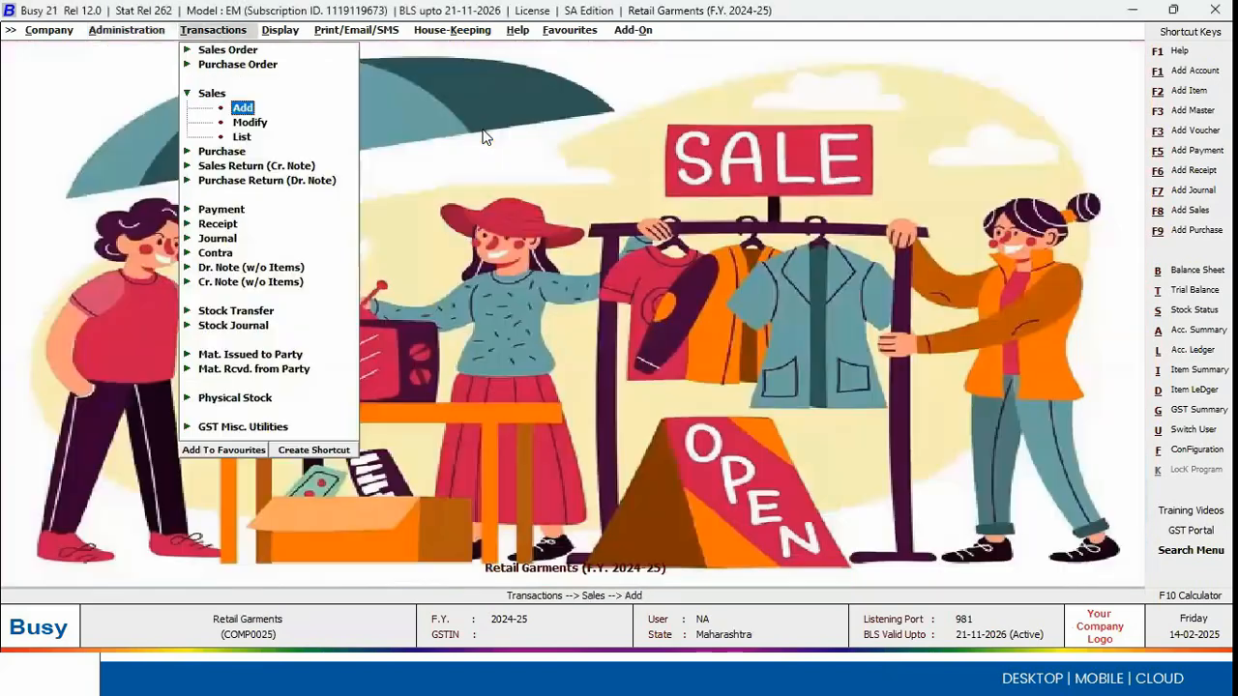
{"action": "key", "text": "Left"}
{"action": "key", "text": "Escape"}
{"action": "key", "text": "Up"}
{"action": "key", "text": "Return"}
{"action": "key", "text": "Down"}
{"action": "key", "text": "Down"}
{"action": "key", "text": "Down"}
{"action": "key", "text": "Down"}
{"action": "key", "text": "Down"}
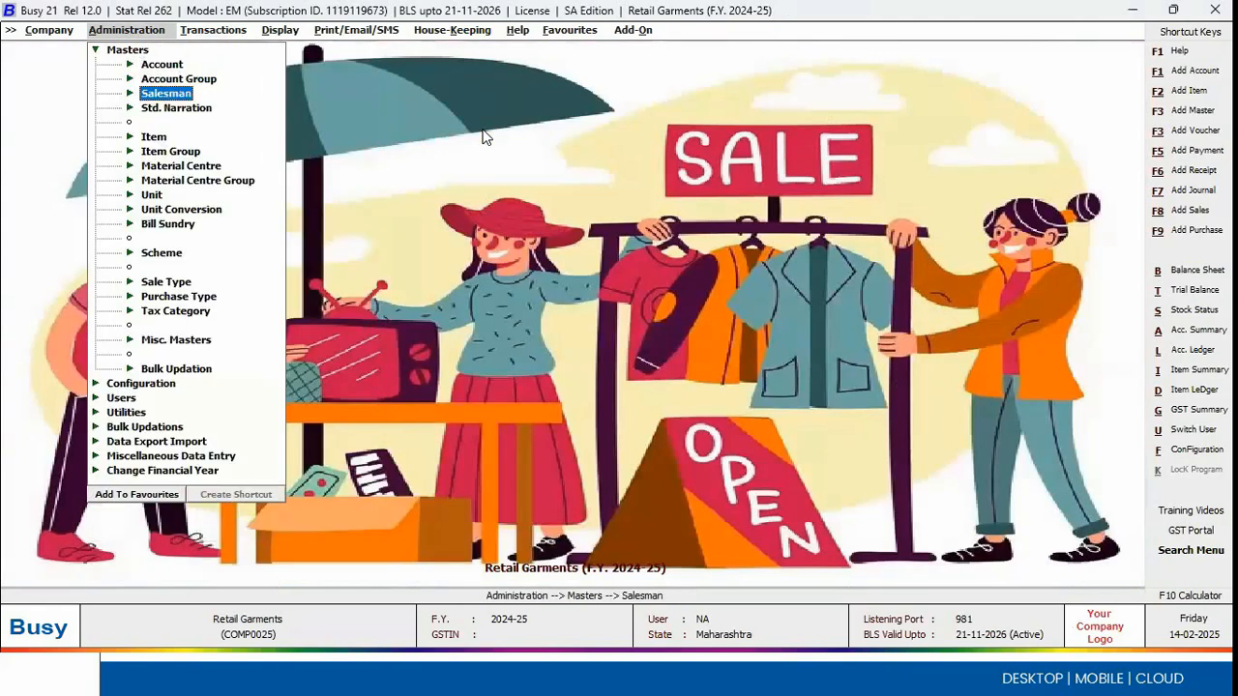
{"action": "key", "text": "Up"}
{"action": "key", "text": "Down"}
{"action": "key", "text": "Down"}
{"action": "key", "text": "Down"}
{"action": "key", "text": "Down"}
{"action": "key", "text": "Down"}
{"action": "key", "text": "Down"}
{"action": "key", "text": "Down"}
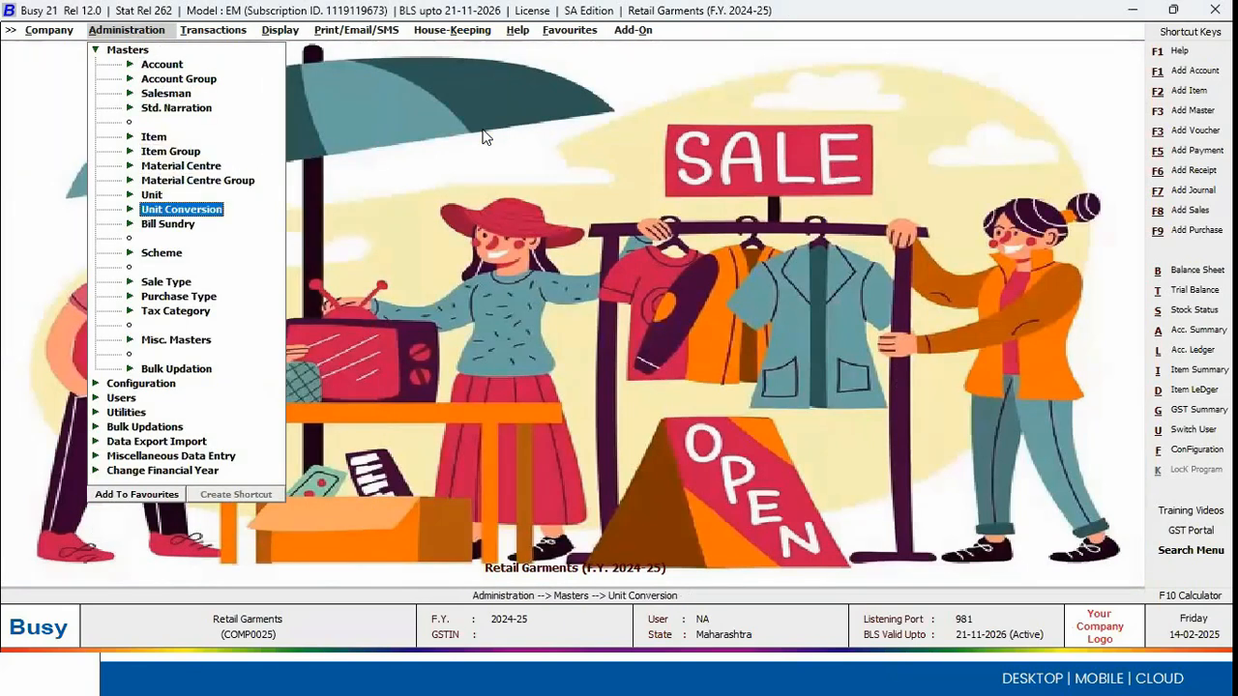
{"action": "key", "text": "Return"}
{"action": "key", "text": "Down"}
{"action": "key", "text": "Down"}
{"action": "key", "text": "Return"}
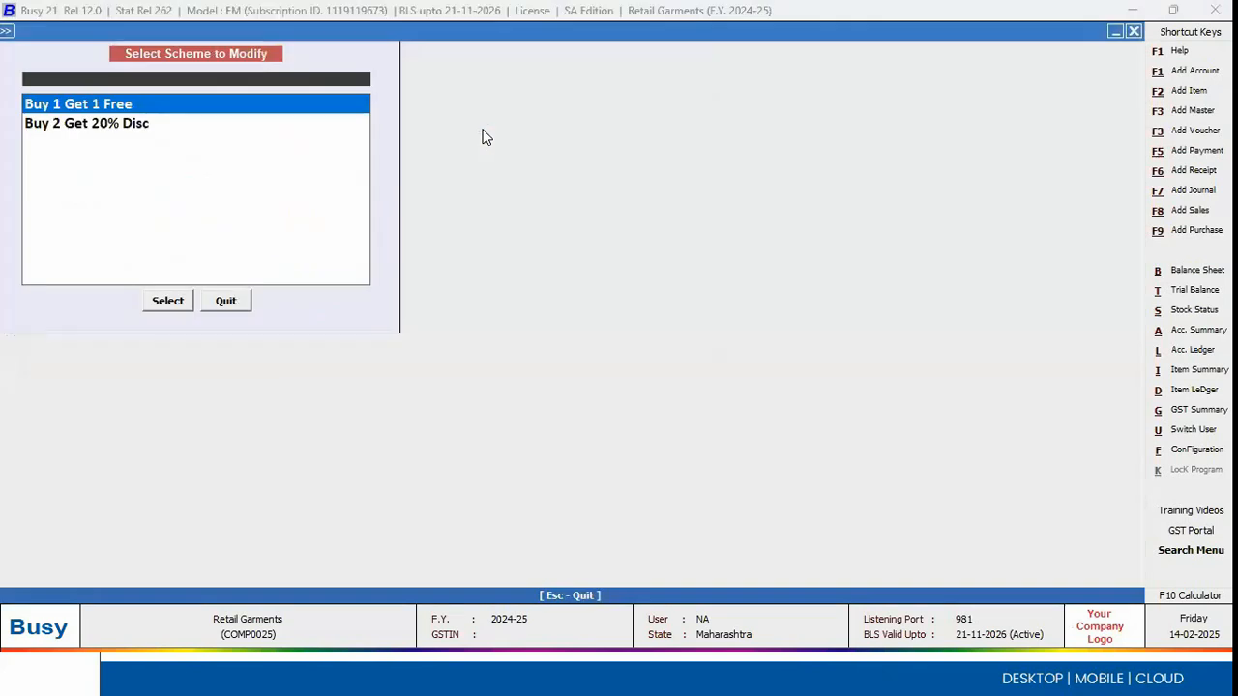
{"action": "key", "text": "Return"}
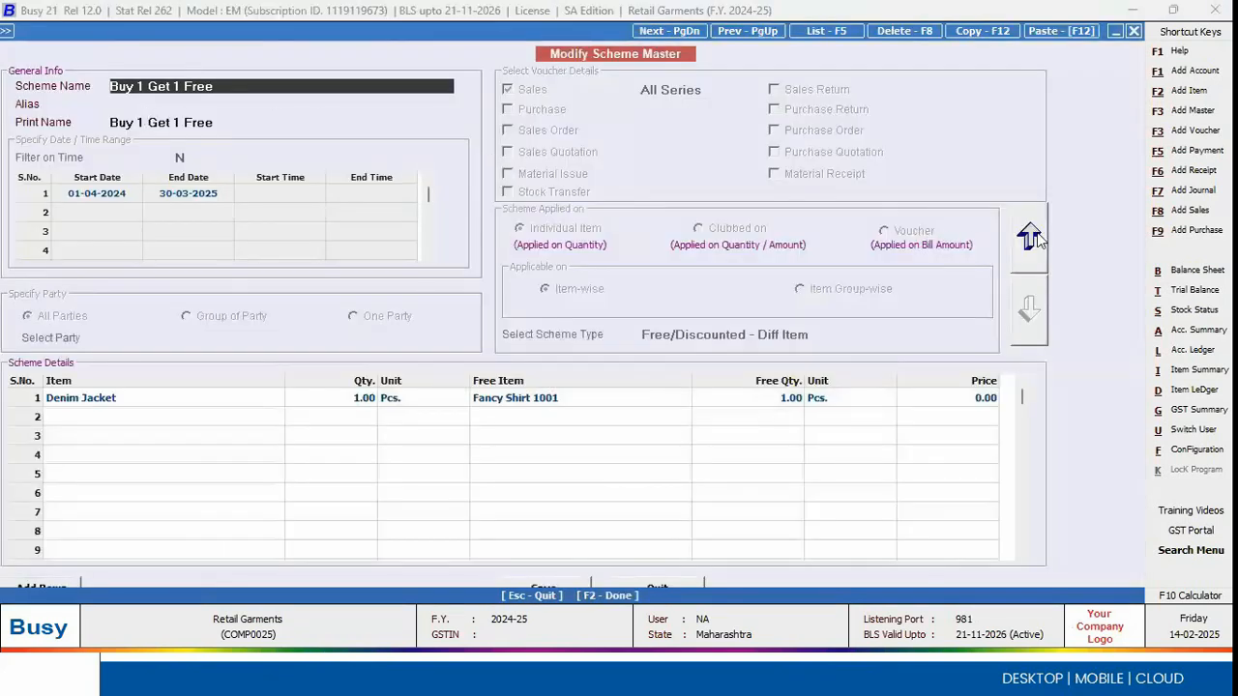
Step: Make the scheme's general settings editable and examine the start and end dates of its first date range
{"action": "left_click", "coordinate": [1037, 232]}
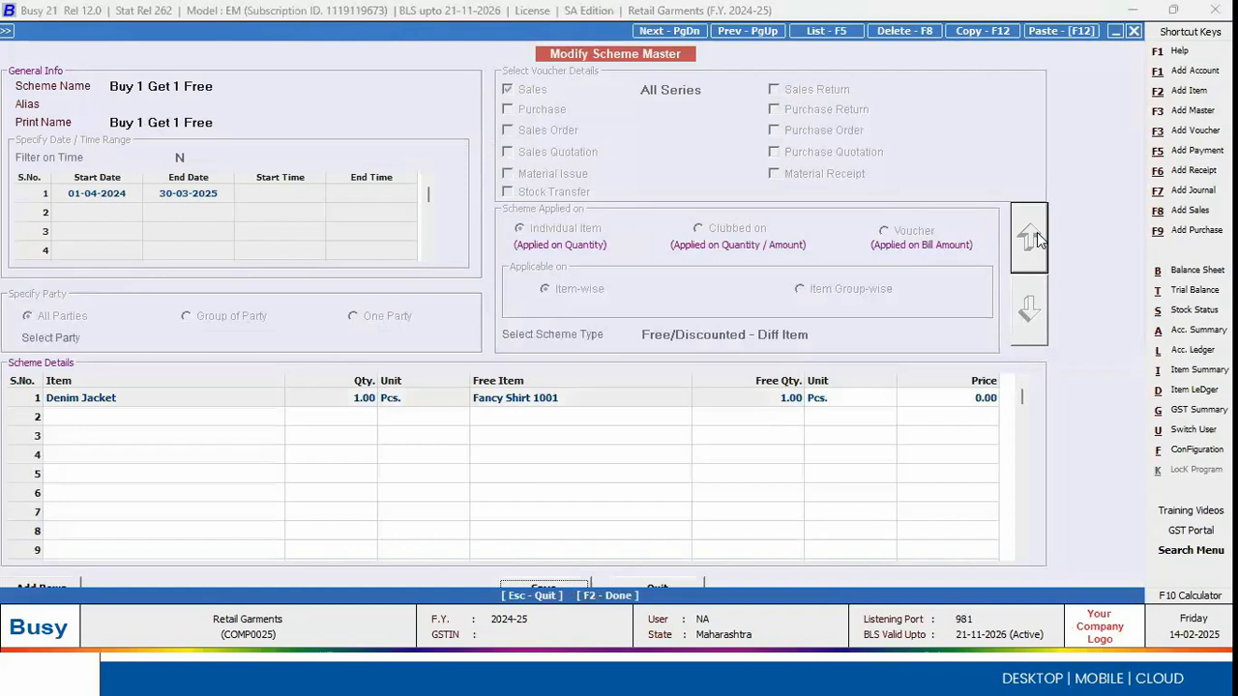
{"action": "left_click", "coordinate": [132, 192]}
{"action": "left_click", "coordinate": [190, 197]}
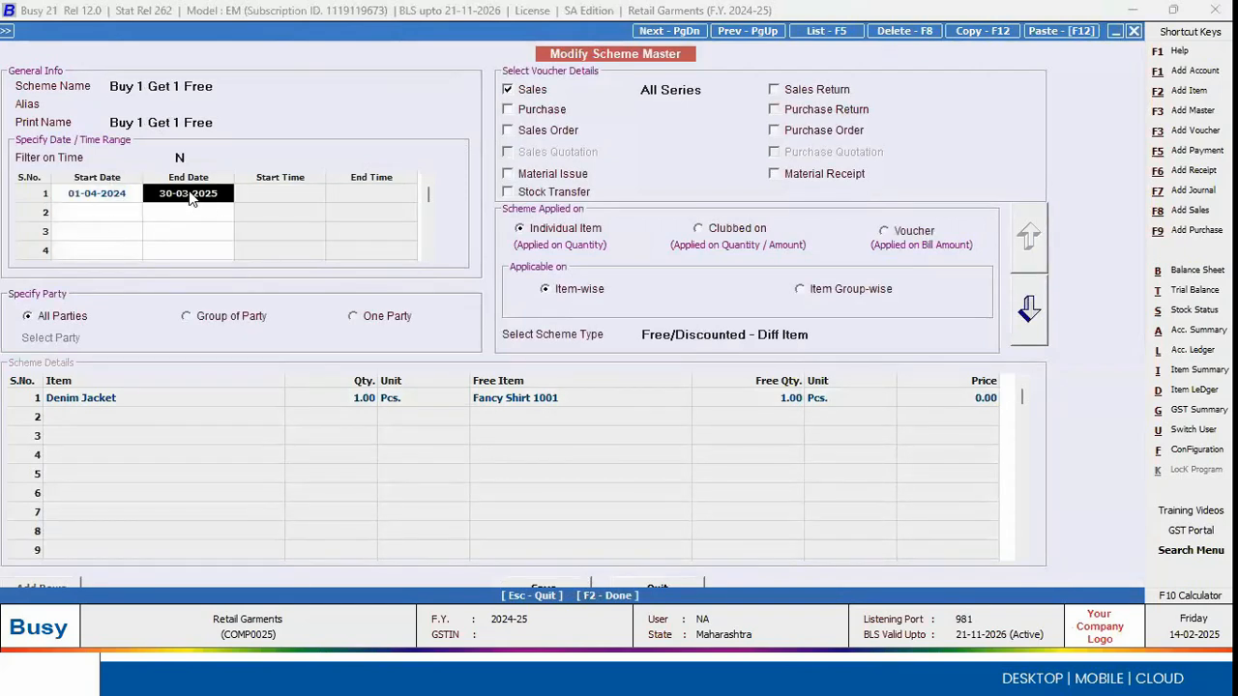
{"action": "left_click", "coordinate": [66, 199]}
{"action": "left_click", "coordinate": [192, 201]}
Step: Set the scheme's Filter on Time option to Y and go to the start time of the first date range
{"action": "left_click", "coordinate": [182, 156]}
{"action": "type", "text": "Y"}
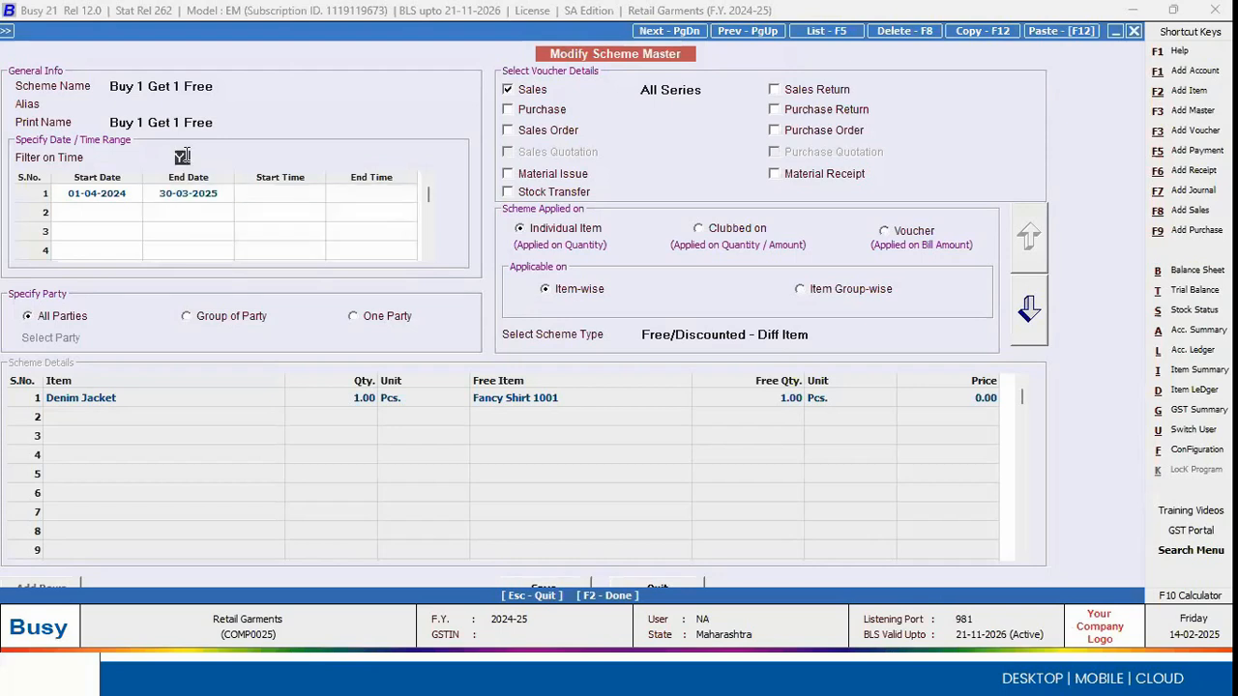
{"action": "key", "text": "Return"}
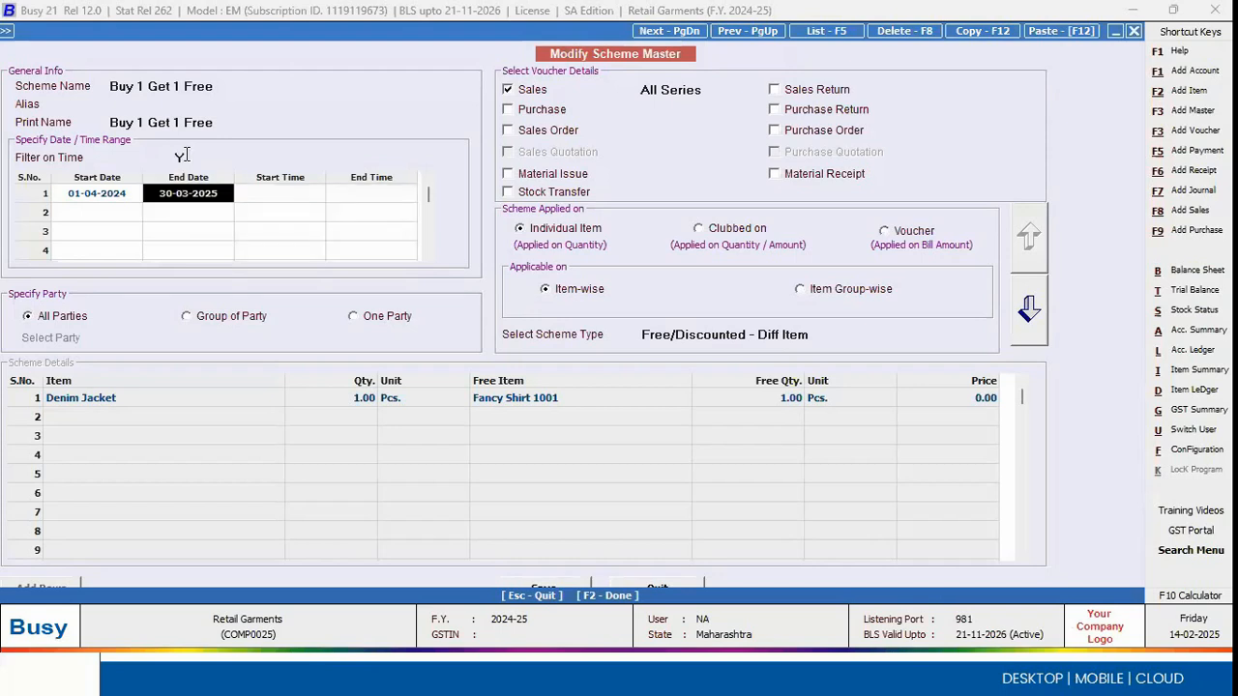
{"action": "left_click", "coordinate": [295, 193]}
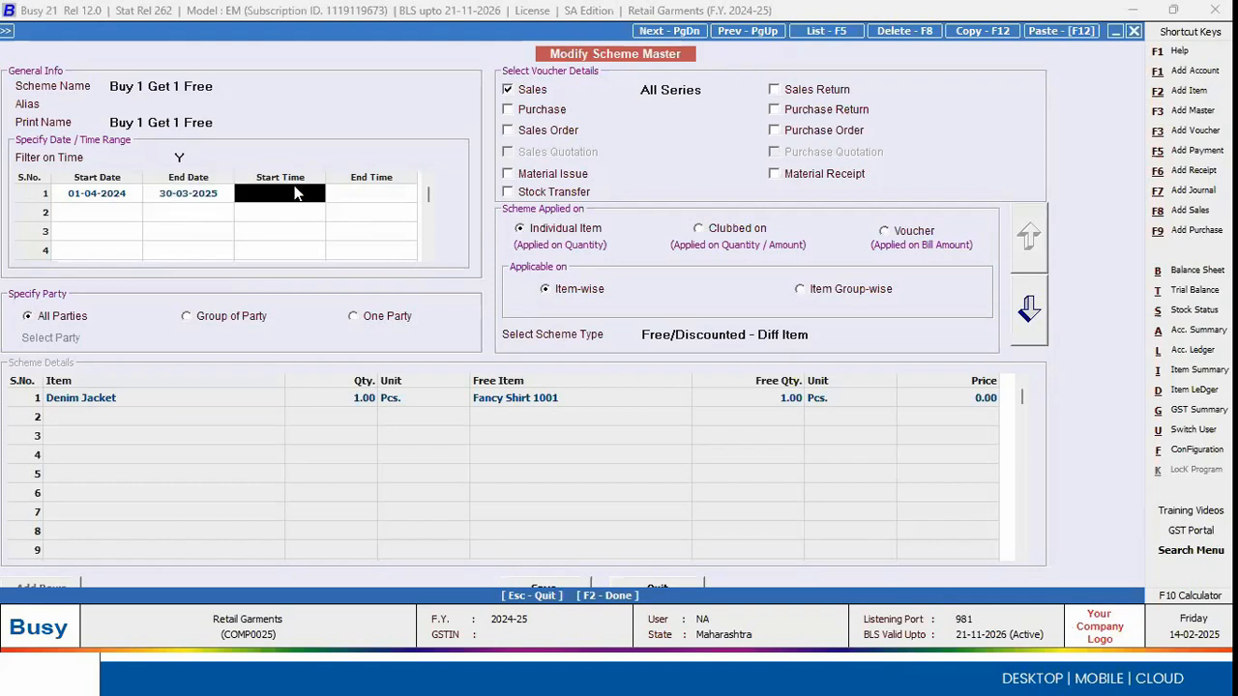
Step: Set the Buy 1 Get 1 Free scheme's Filter on Time option back to N
{"action": "left_click", "coordinate": [726, 371]}
{"action": "left_click", "coordinate": [179, 157]}
{"action": "type", "text": "N"}
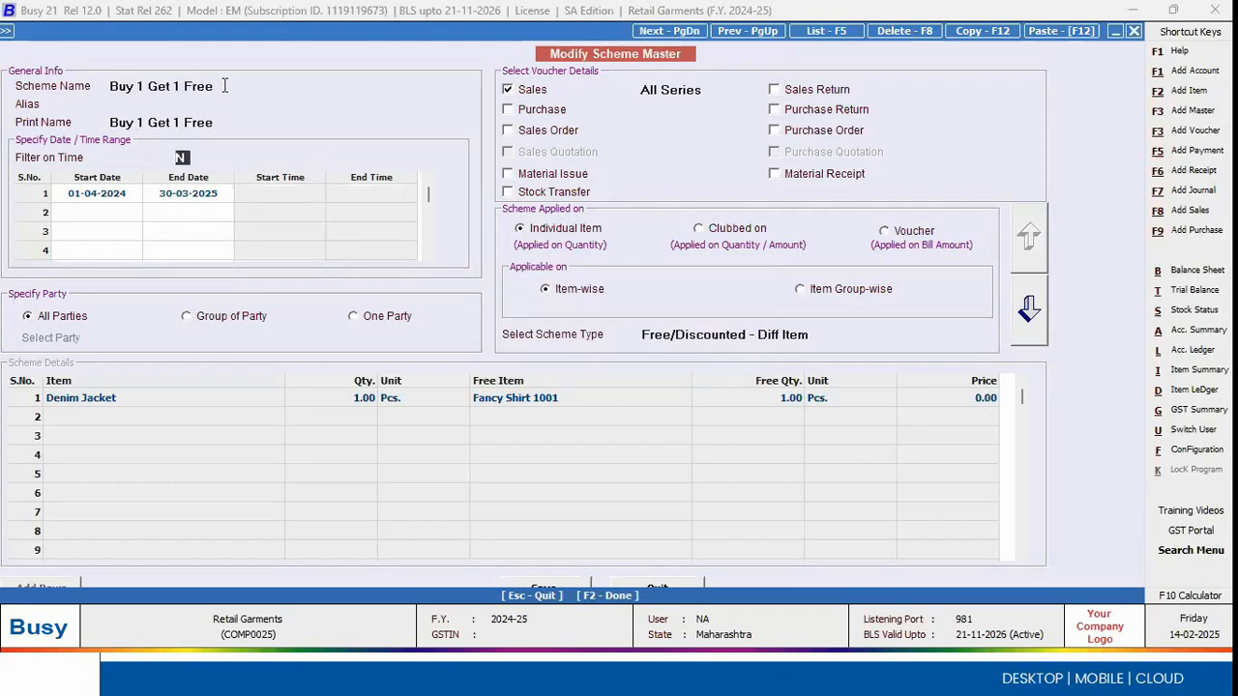
Step: Examine the scheme's type and the items and quantities in its Denim Jacket row, and return to the general settings
{"action": "left_click", "coordinate": [224, 86]}
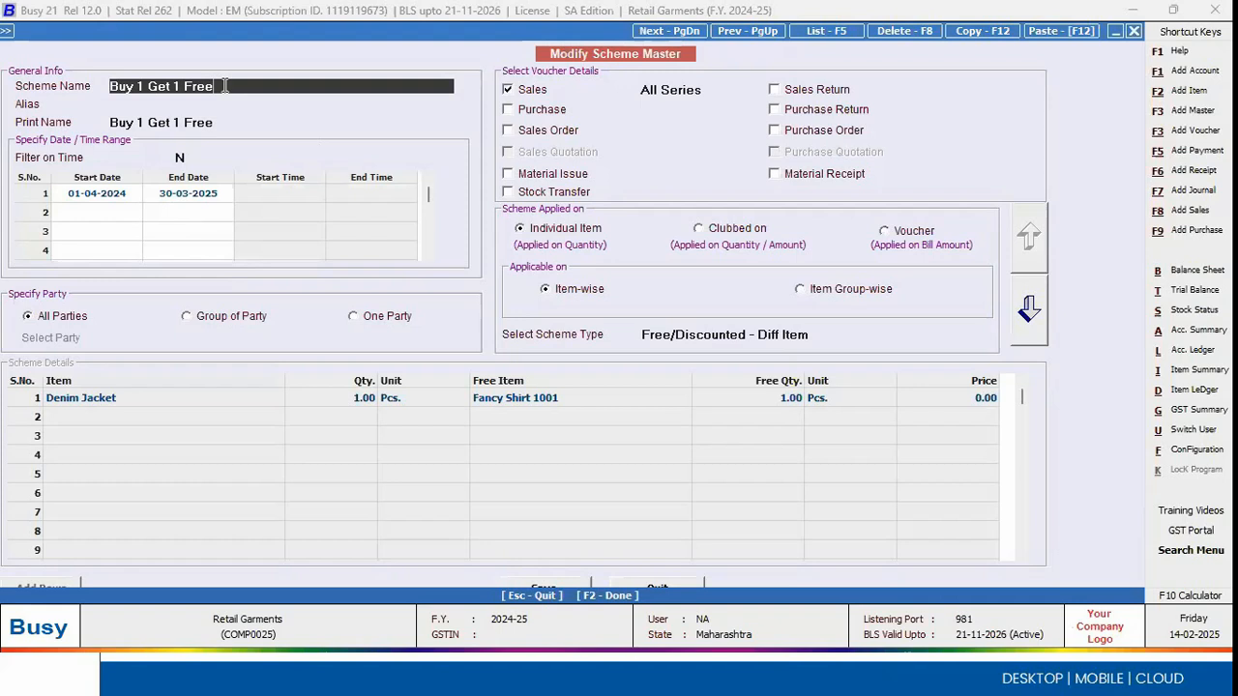
{"action": "left_click", "coordinate": [803, 334]}
{"action": "left_click", "coordinate": [803, 339]}
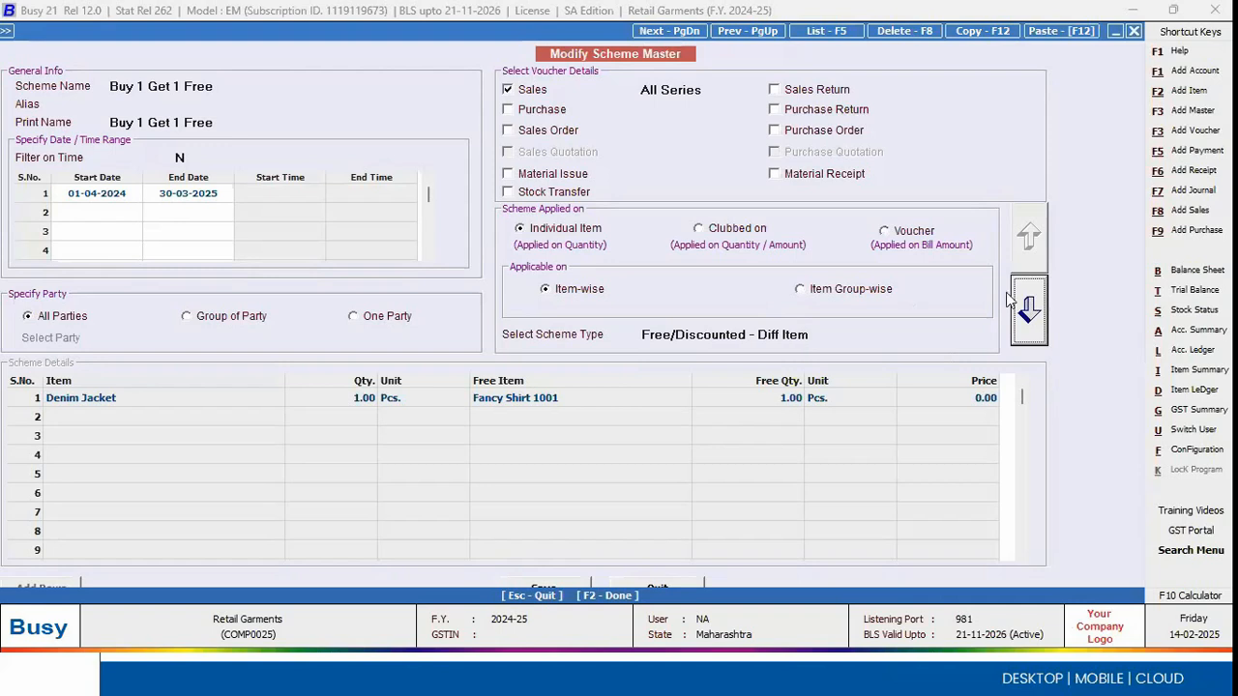
{"action": "left_click", "coordinate": [1012, 308]}
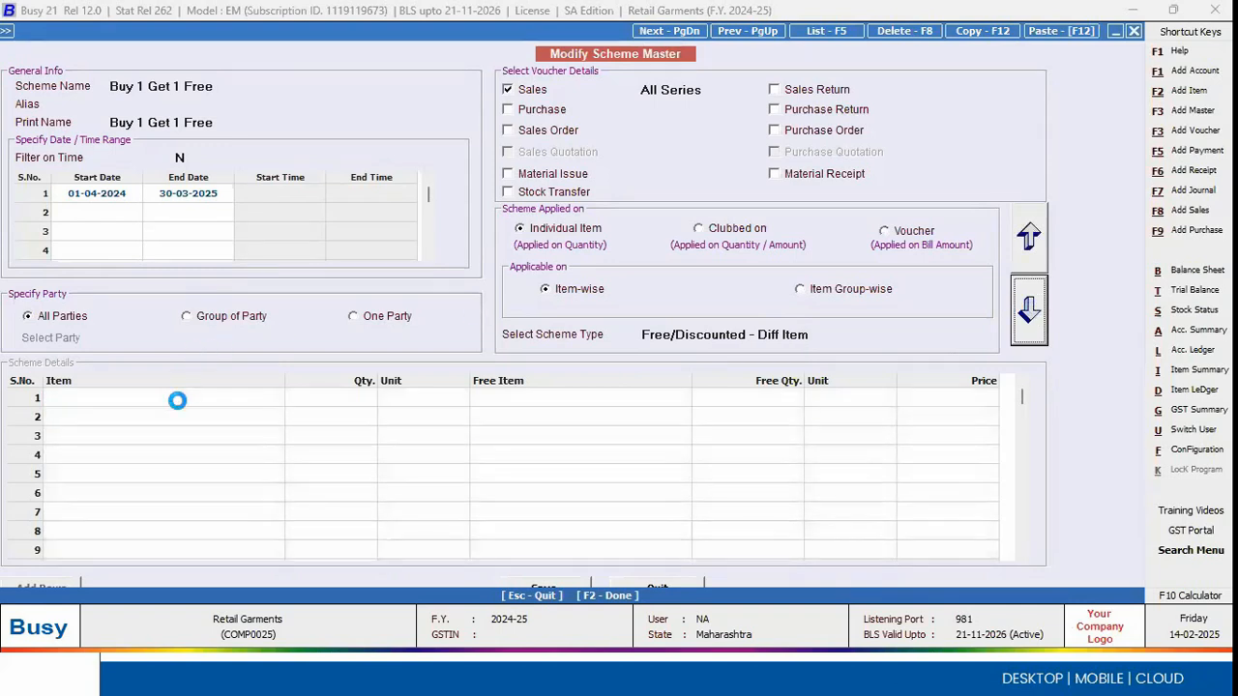
{"action": "left_click", "coordinate": [553, 398]}
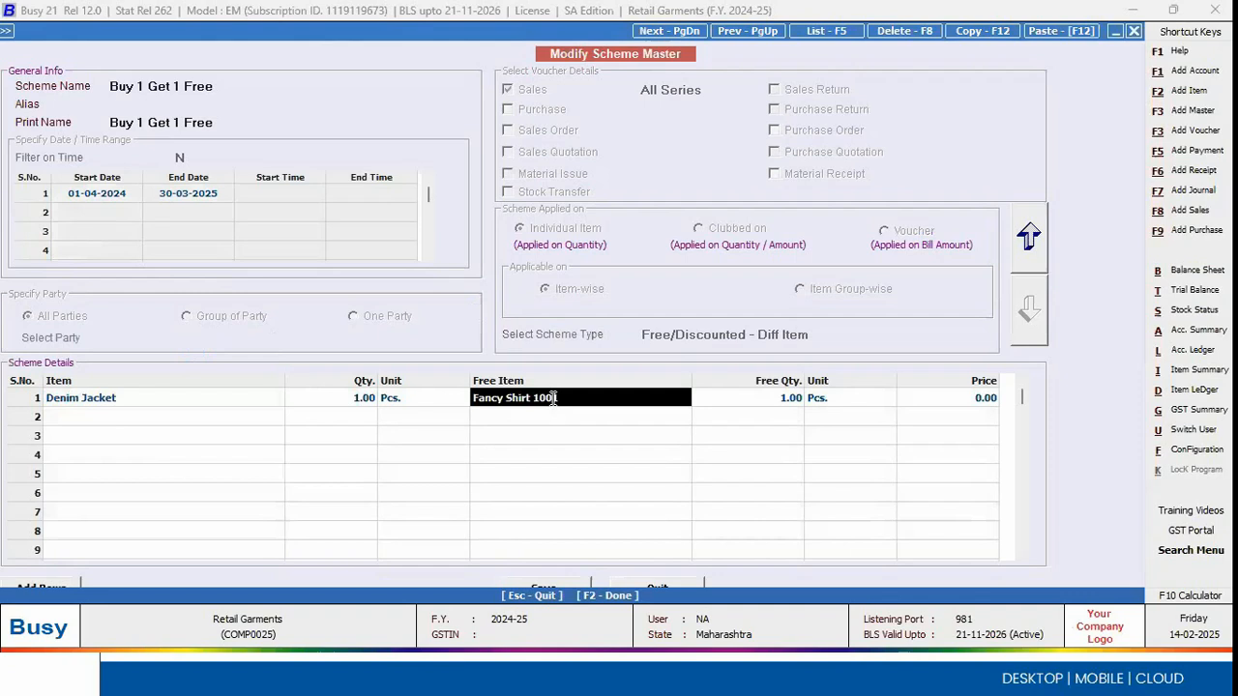
{"action": "left_click", "coordinate": [283, 408]}
{"action": "left_click", "coordinate": [364, 408]}
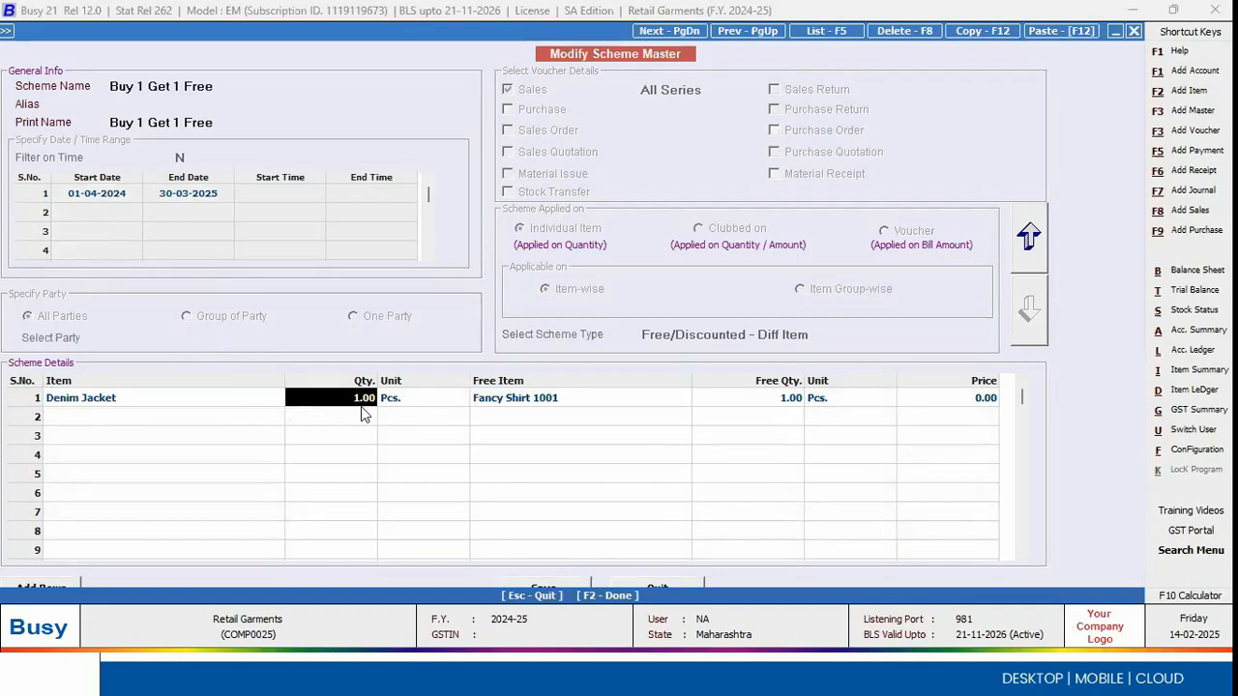
{"action": "left_click", "coordinate": [588, 408]}
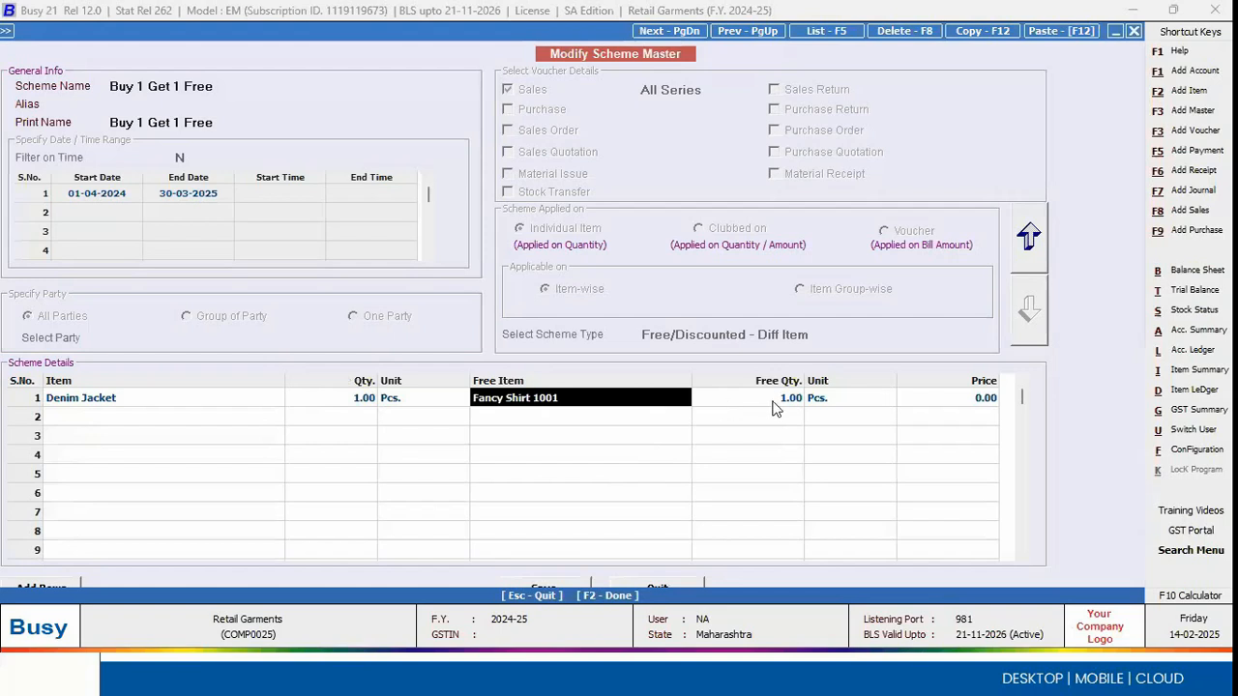
{"action": "left_click", "coordinate": [607, 409]}
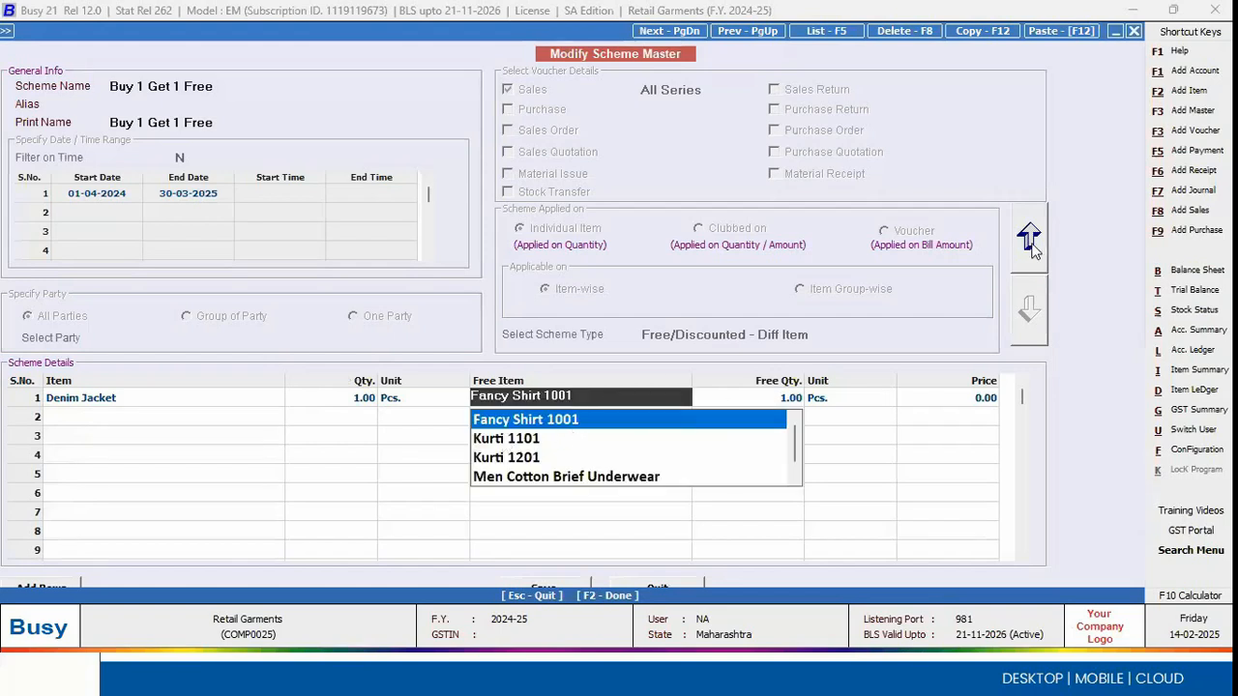
{"action": "left_click", "coordinate": [1031, 248]}
{"action": "left_click", "coordinate": [1035, 250]}
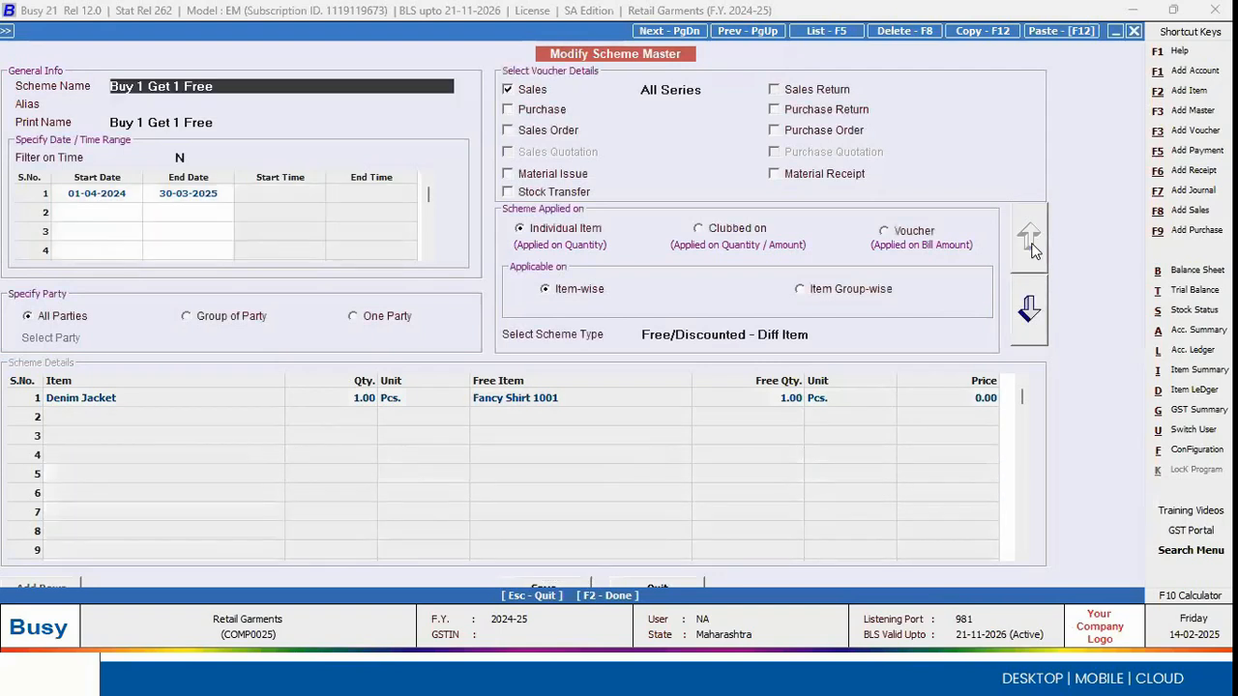
Step: Leave the scheme, open Buy 2 Get 20% Disc for modification and examine the basis of its Fancy Shirt 1001 discount
{"action": "key", "text": "Escape"}
{"action": "key", "text": "Return"}
{"action": "key", "text": "Down"}
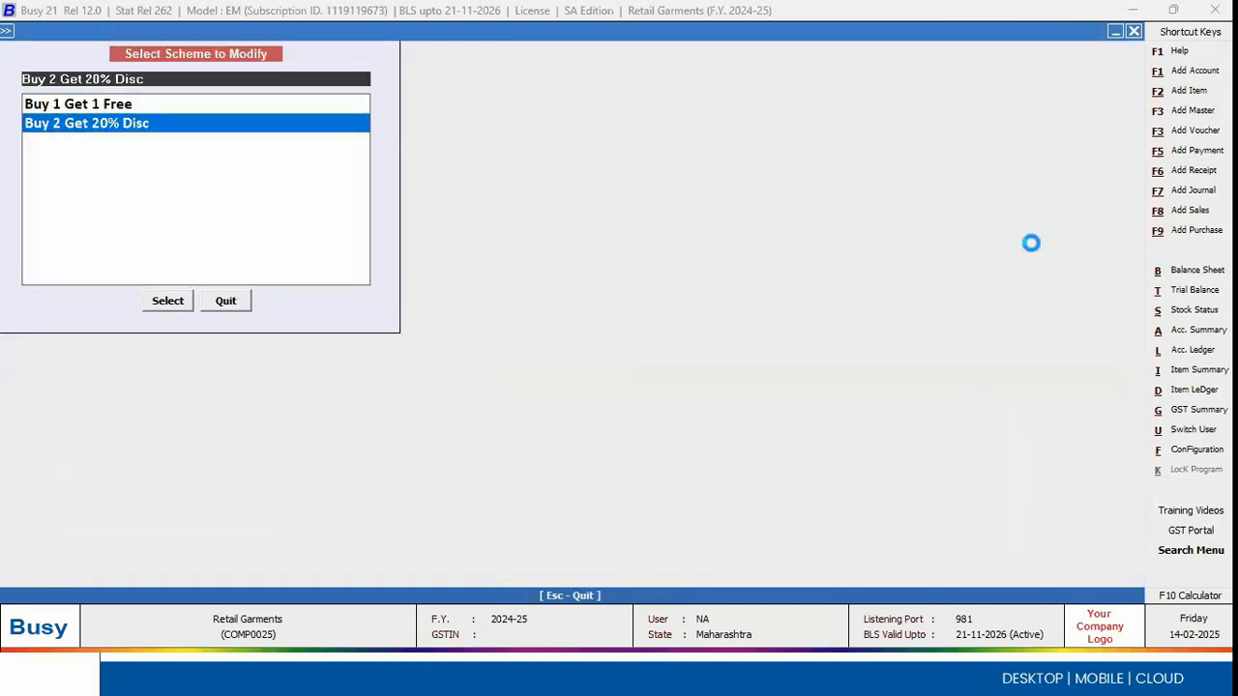
{"action": "key", "text": "Return"}
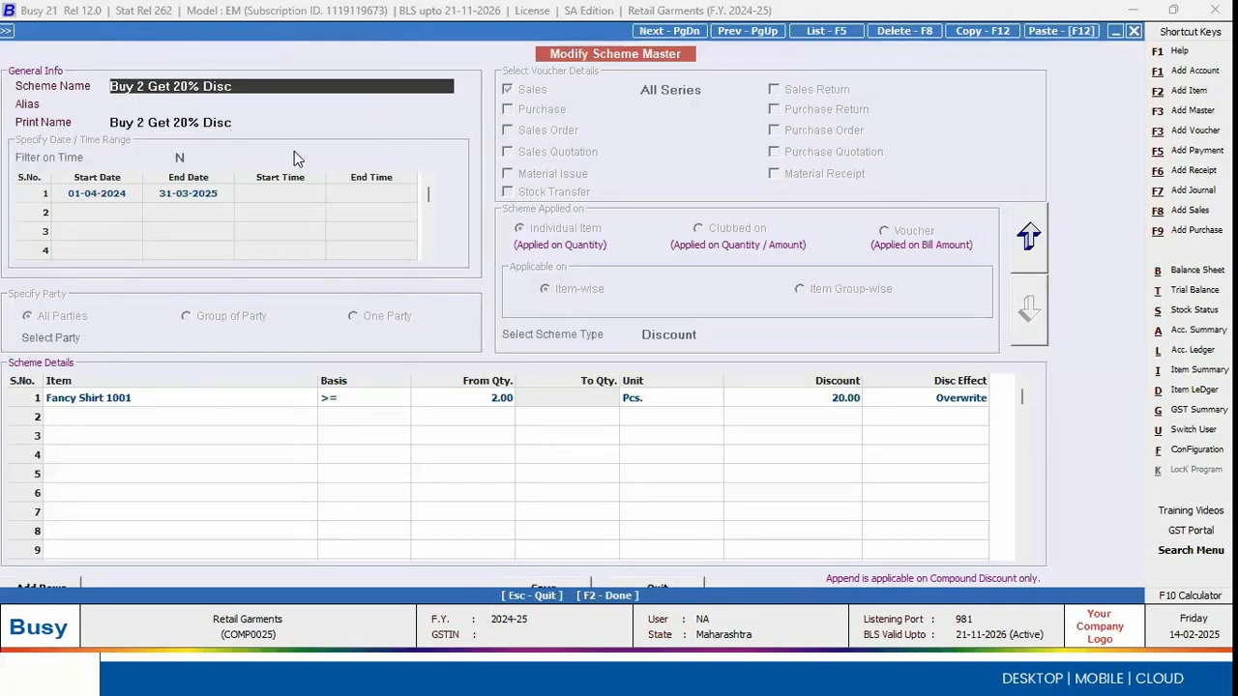
{"action": "left_click", "coordinate": [379, 399]}
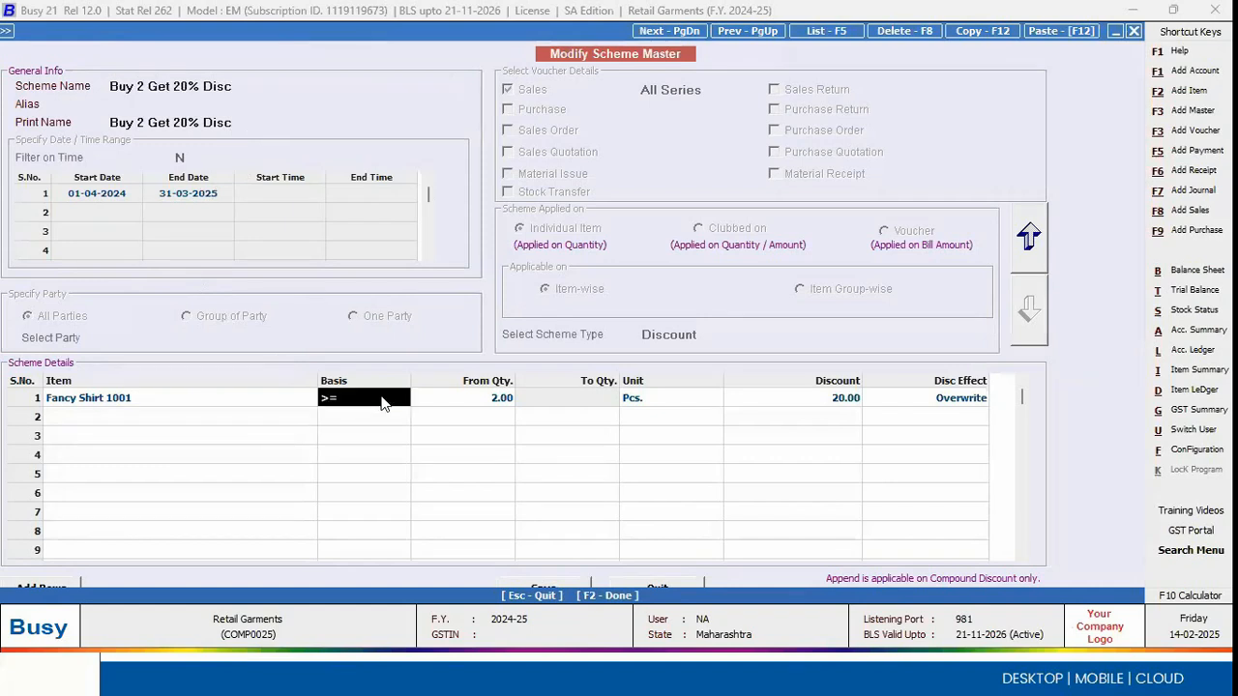
Step: Close the scheme and start a POS sales voucher in the Counter 1 series with Cash as party and a salesman selected
{"action": "key", "text": "Escape"}
{"action": "key", "text": "Escape"}
{"action": "key", "text": "Right"}
{"action": "key", "text": "Return"}
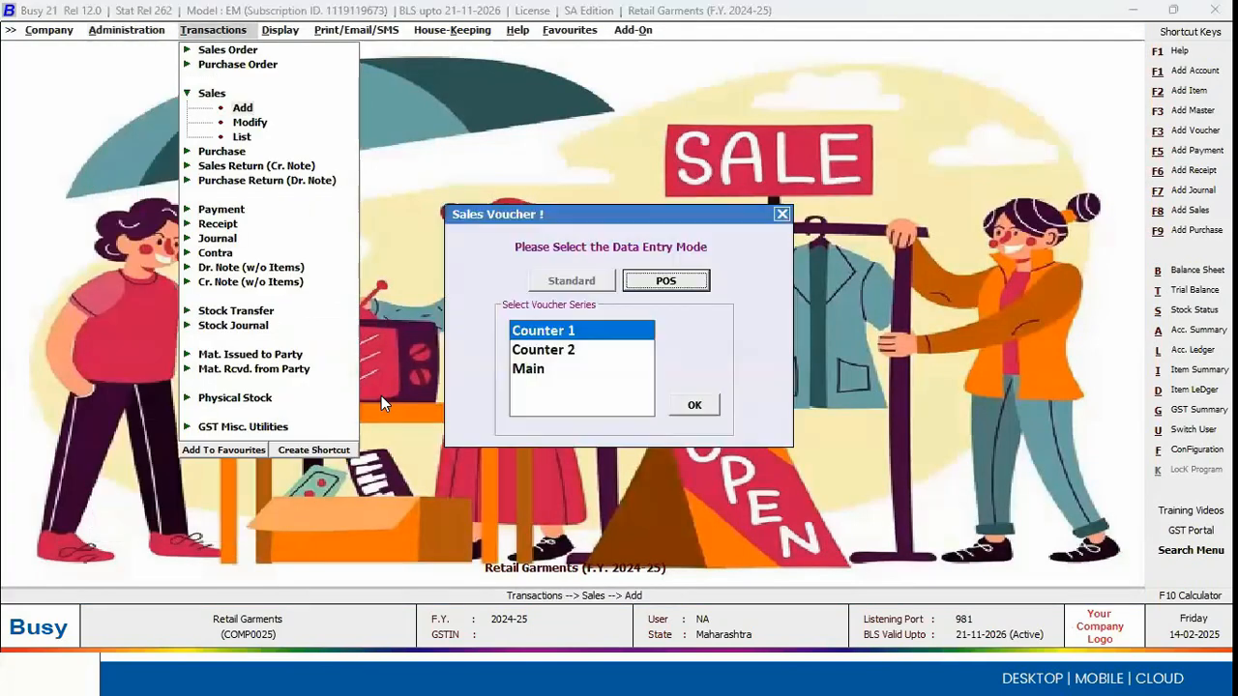
{"action": "key", "text": "Escape"}
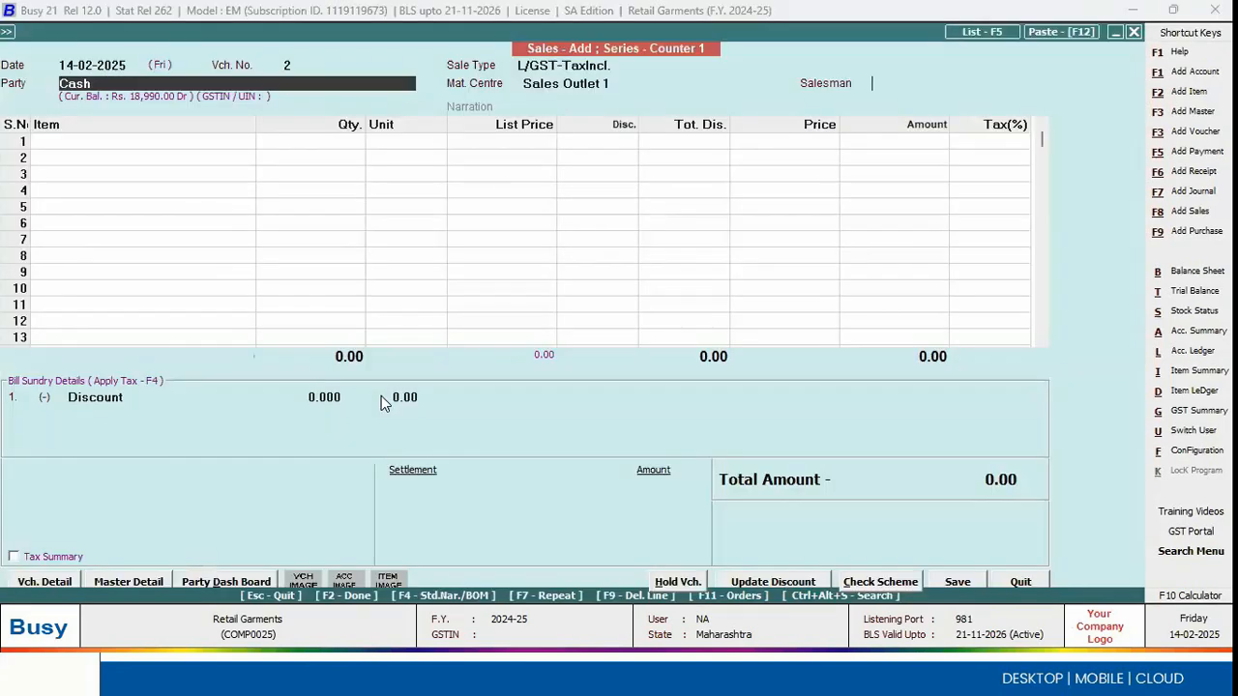
{"action": "key", "text": "Return"}
Step: Add one Denim Jacket to the sales voucher and examine the Denim Jacket and Fancy Shirt 1001 lines
{"action": "key", "text": "Return"}
{"action": "key", "text": "Return"}
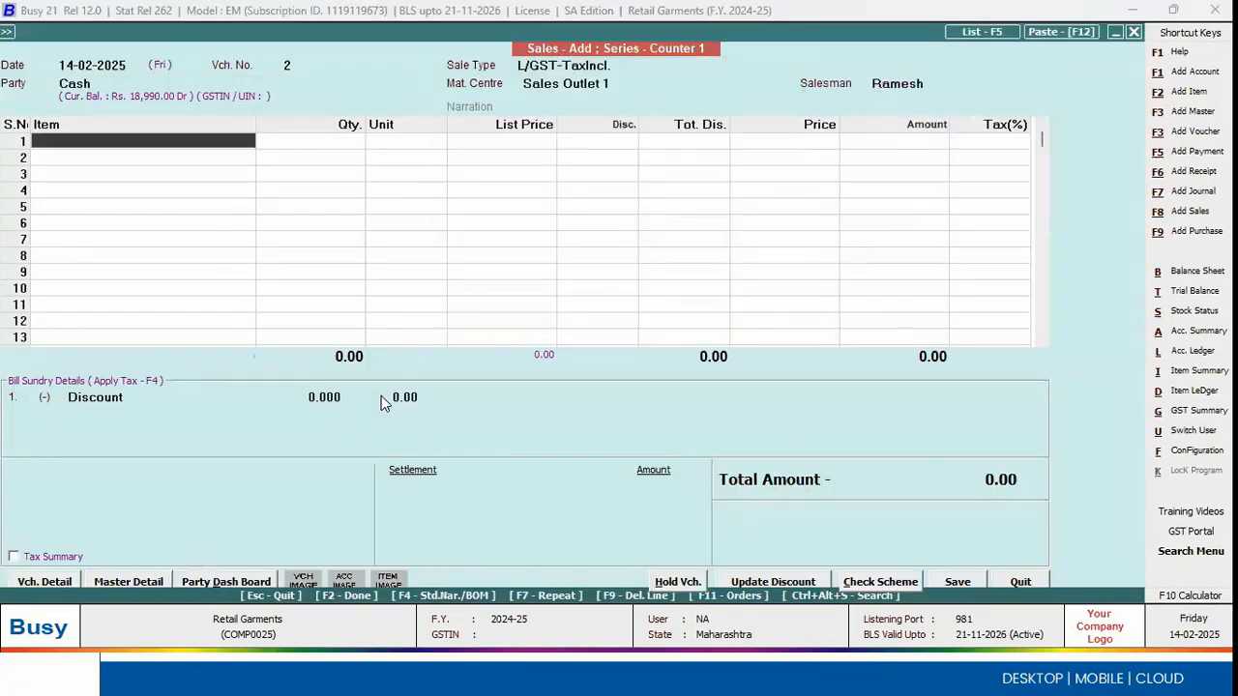
{"action": "key", "text": "Return"}
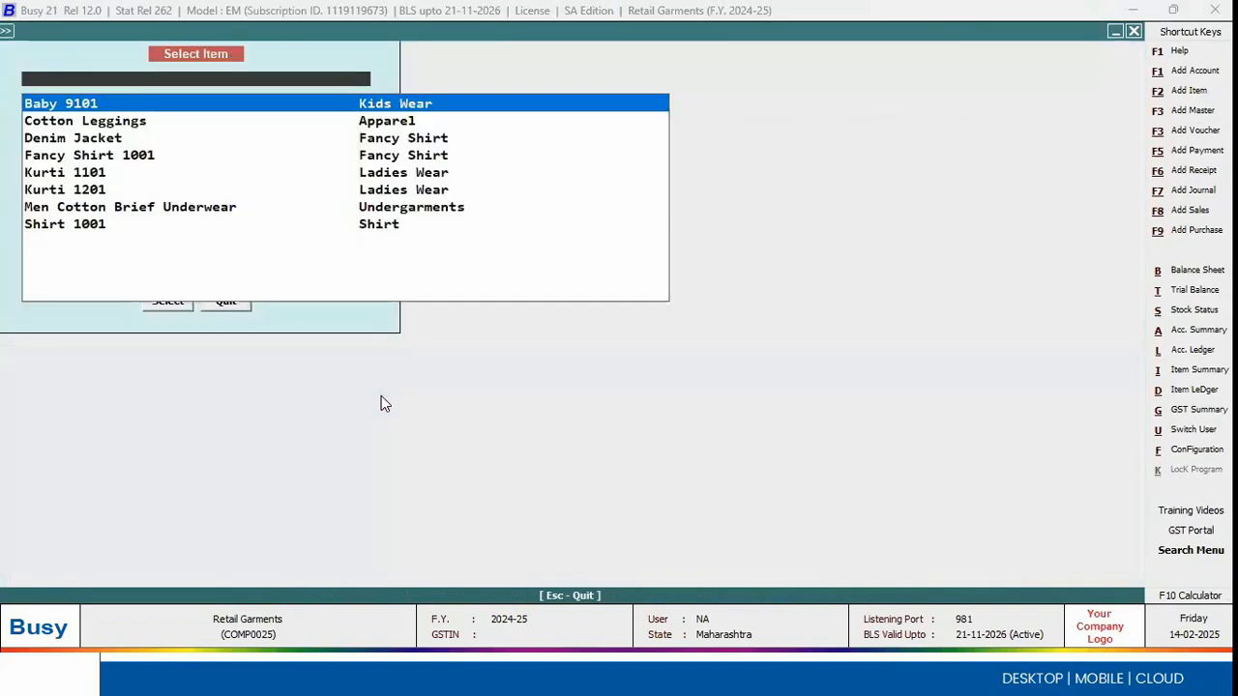
{"action": "key", "text": "Down"}
{"action": "key", "text": "Down"}
{"action": "key", "text": "Return"}
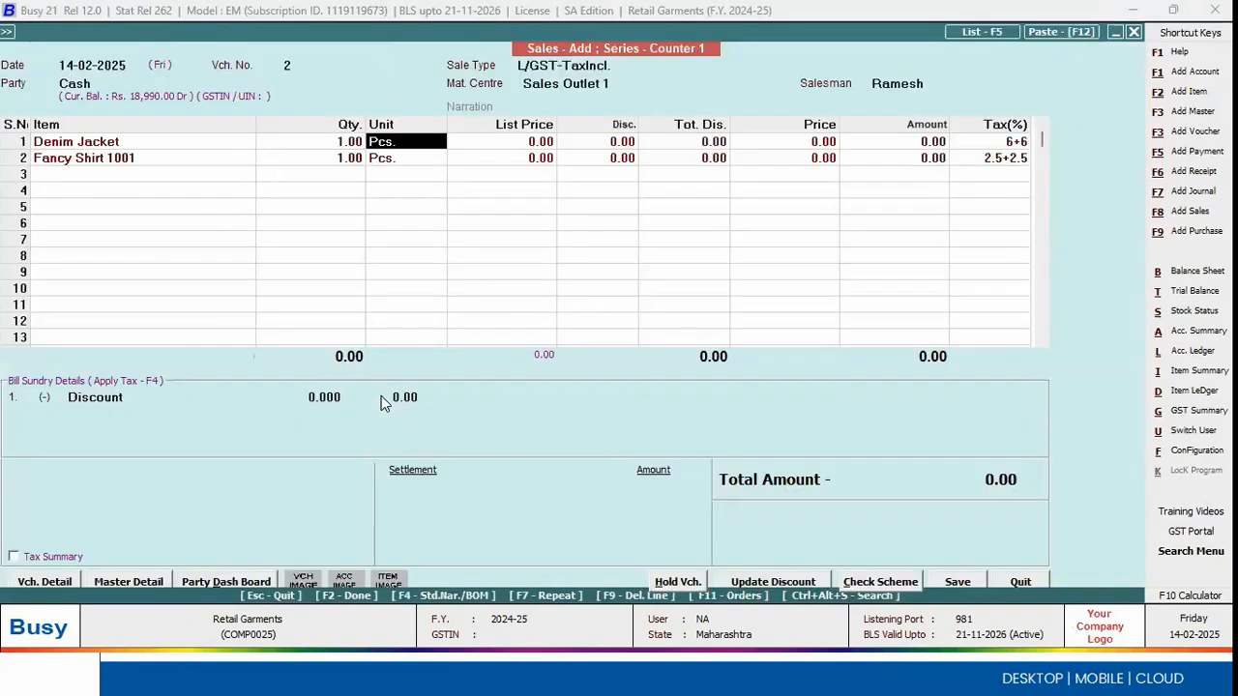
{"action": "key", "text": "Escape"}
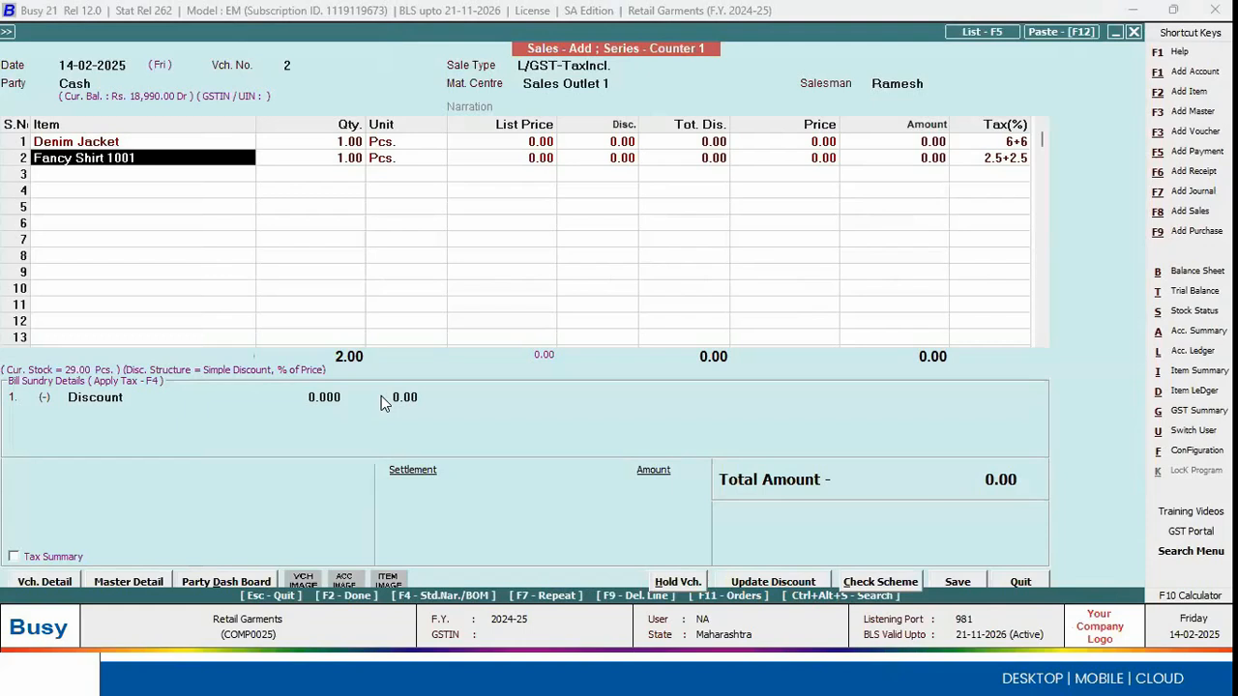
{"action": "key", "text": "Right"}
{"action": "key", "text": "Up"}
{"action": "key", "text": "Down"}
{"action": "key", "text": "Left"}
{"action": "key", "text": "Right"}
{"action": "key", "text": "Up"}
{"action": "key", "text": "Left"}
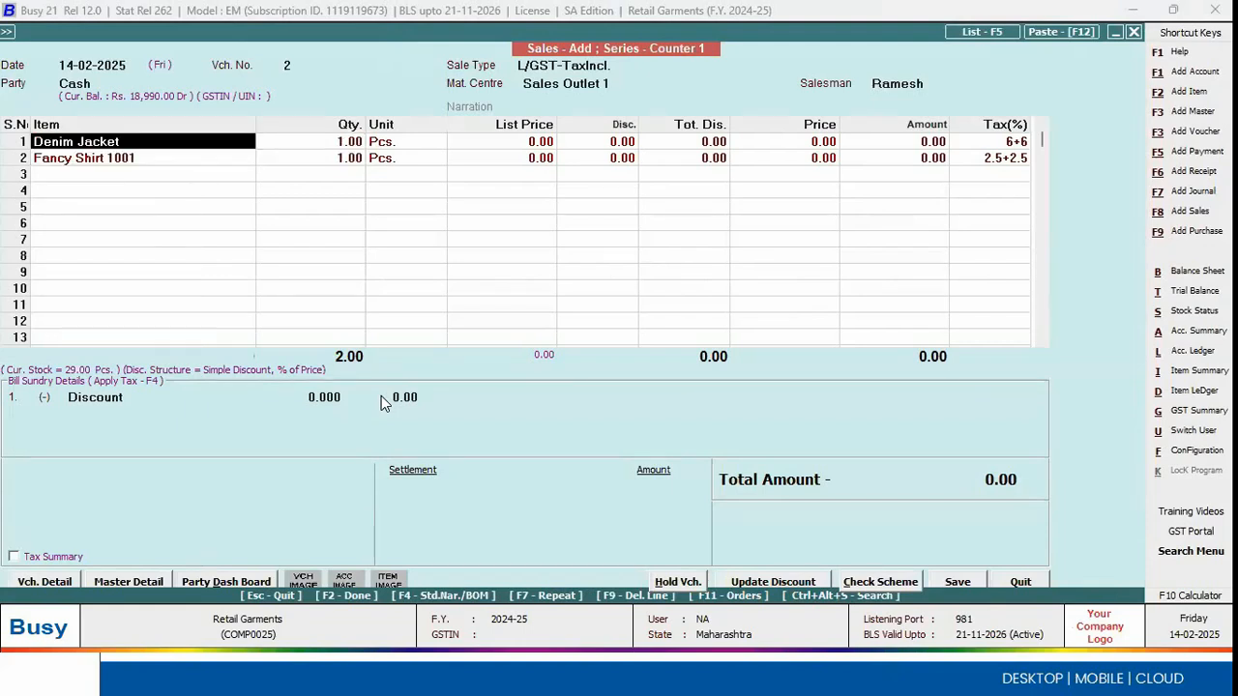
Step: Quit the sales voucher without saving and open the Buy 1 Get 1 Free scheme for modification
{"action": "key", "text": "Escape"}
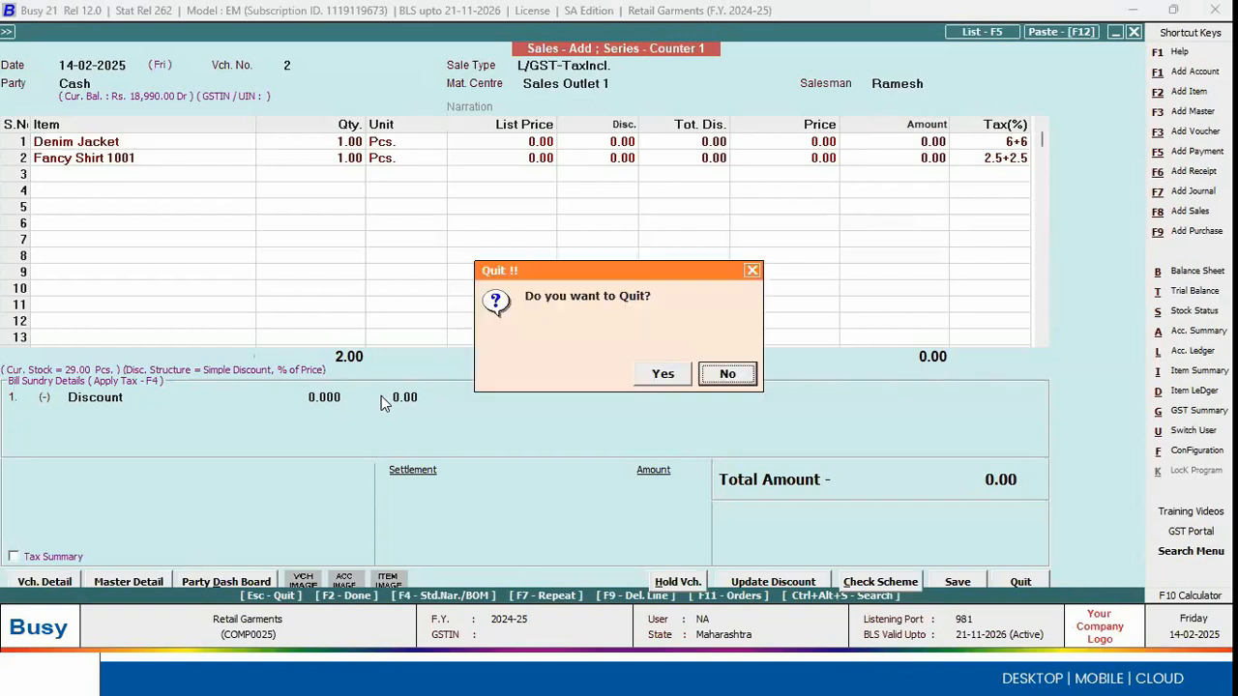
{"action": "key", "text": "Left"}
{"action": "key", "text": "Return"}
{"action": "key", "text": "Left"}
{"action": "key", "text": "Return"}
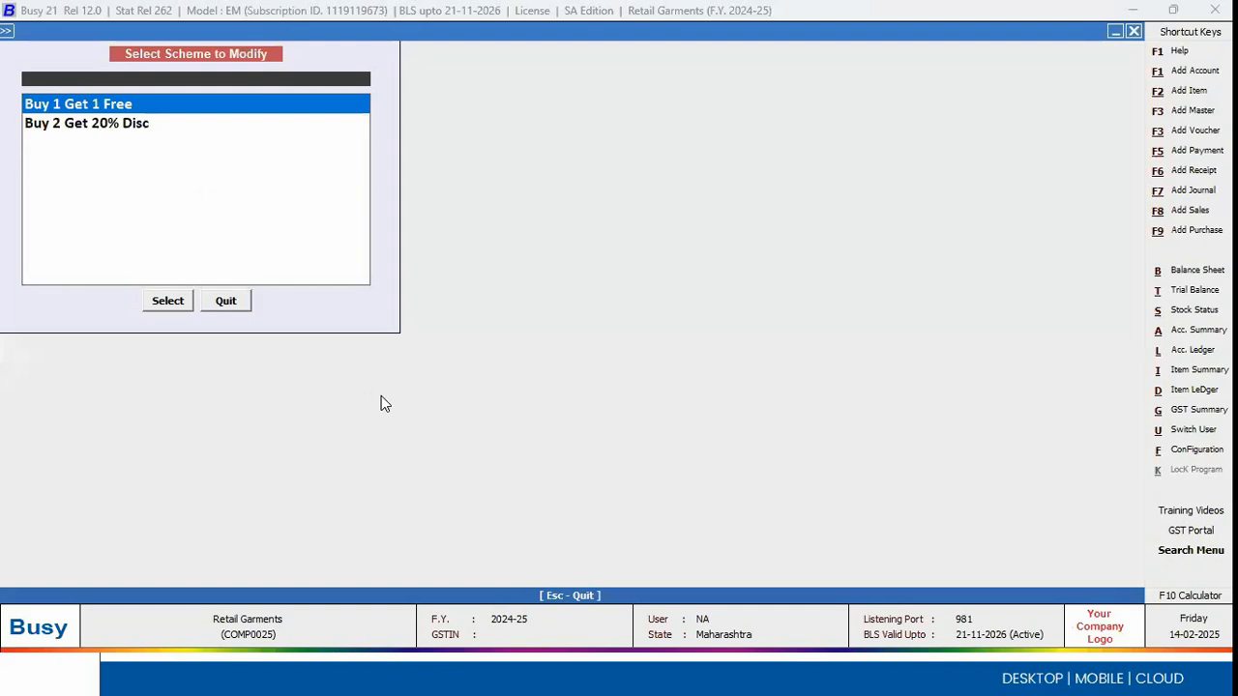
{"action": "key", "text": "Return"}
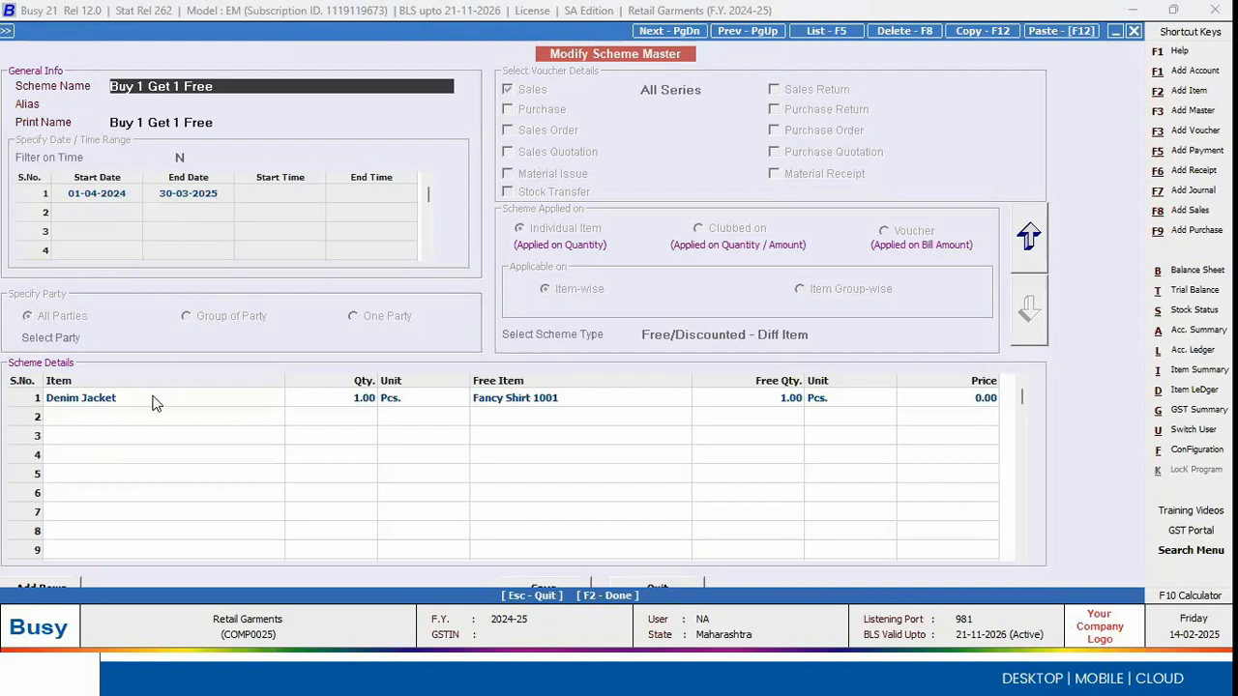
Step: Make the scheme's general settings editable, examine the start and end dates in its date range rows, and leave the scheme
{"action": "left_click", "coordinate": [1028, 239]}
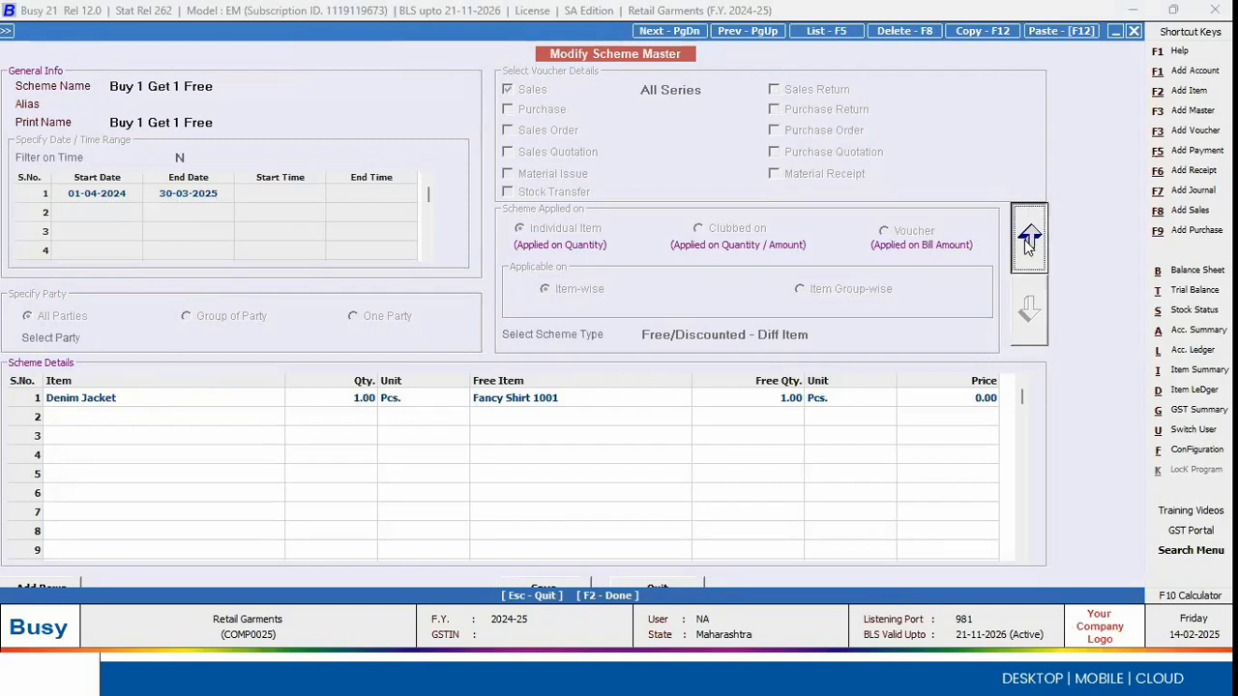
{"action": "double_click", "coordinate": [97, 199]}
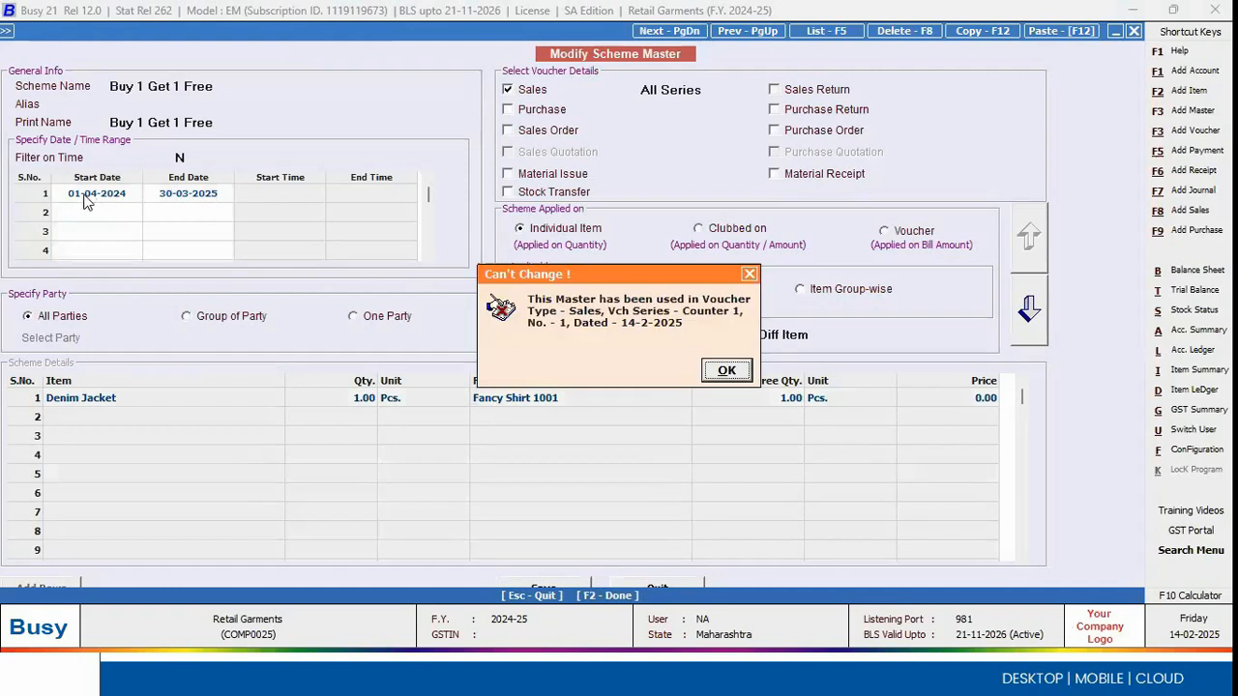
{"action": "key", "text": "Return"}
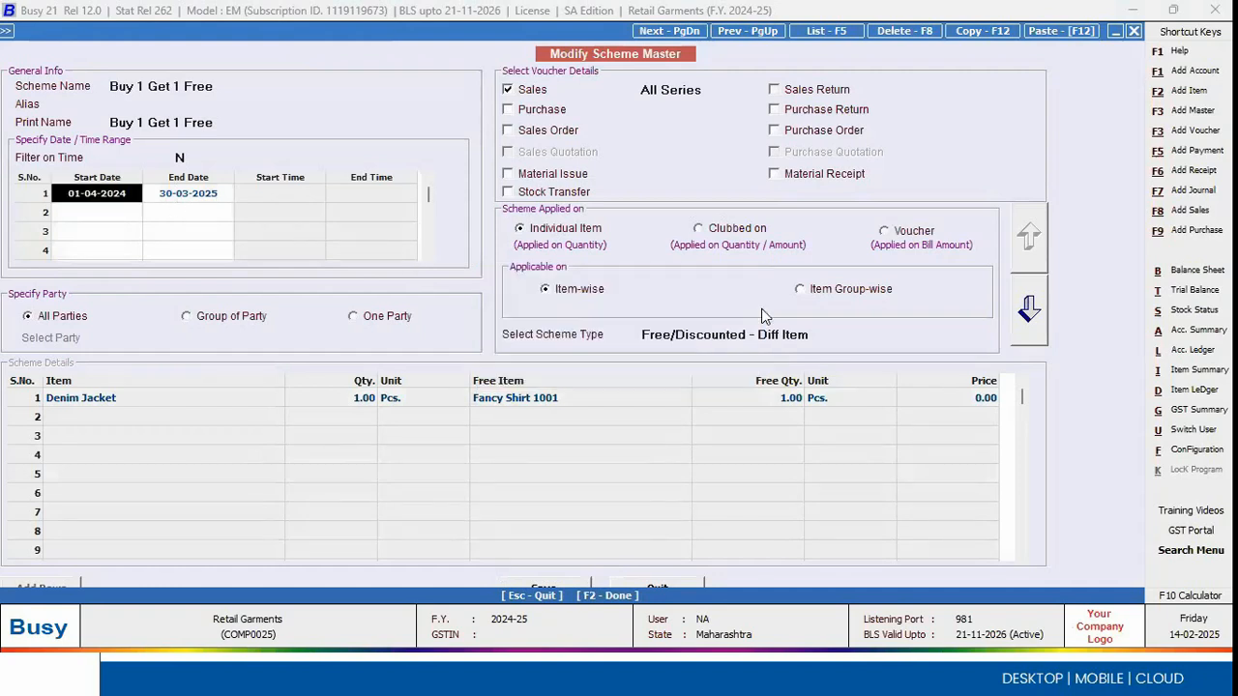
{"action": "left_click", "coordinate": [192, 198]}
{"action": "left_click", "coordinate": [106, 211]}
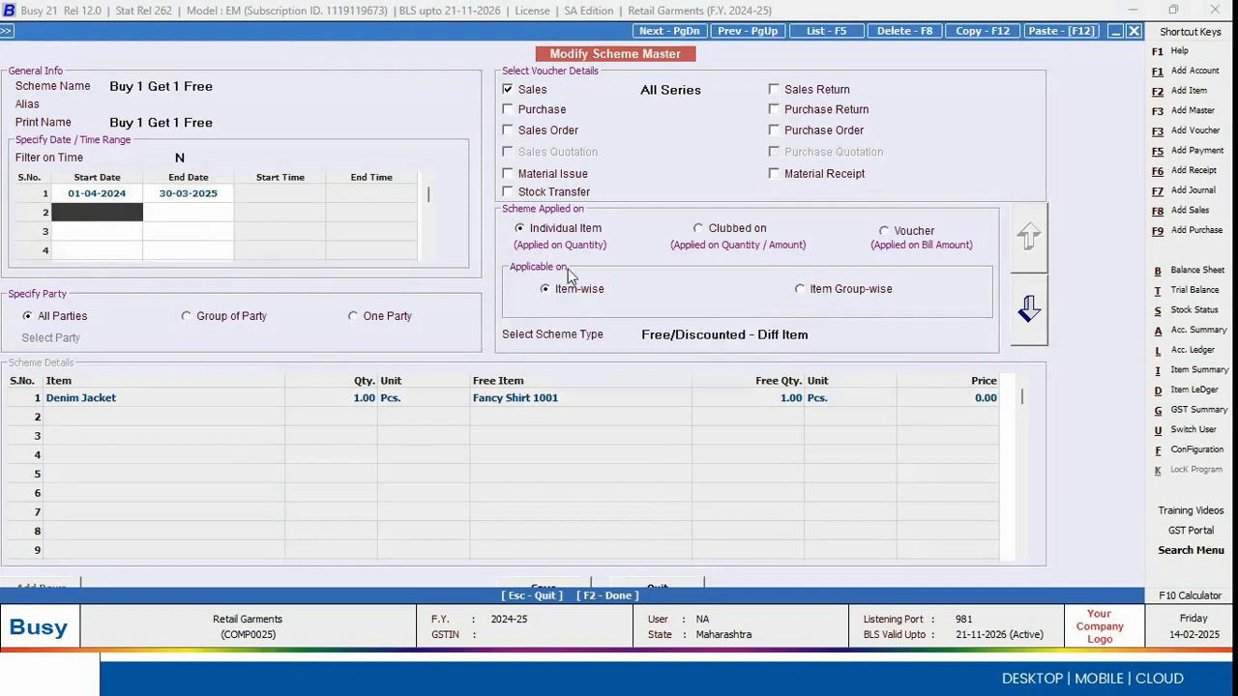
{"action": "key", "text": "Escape"}
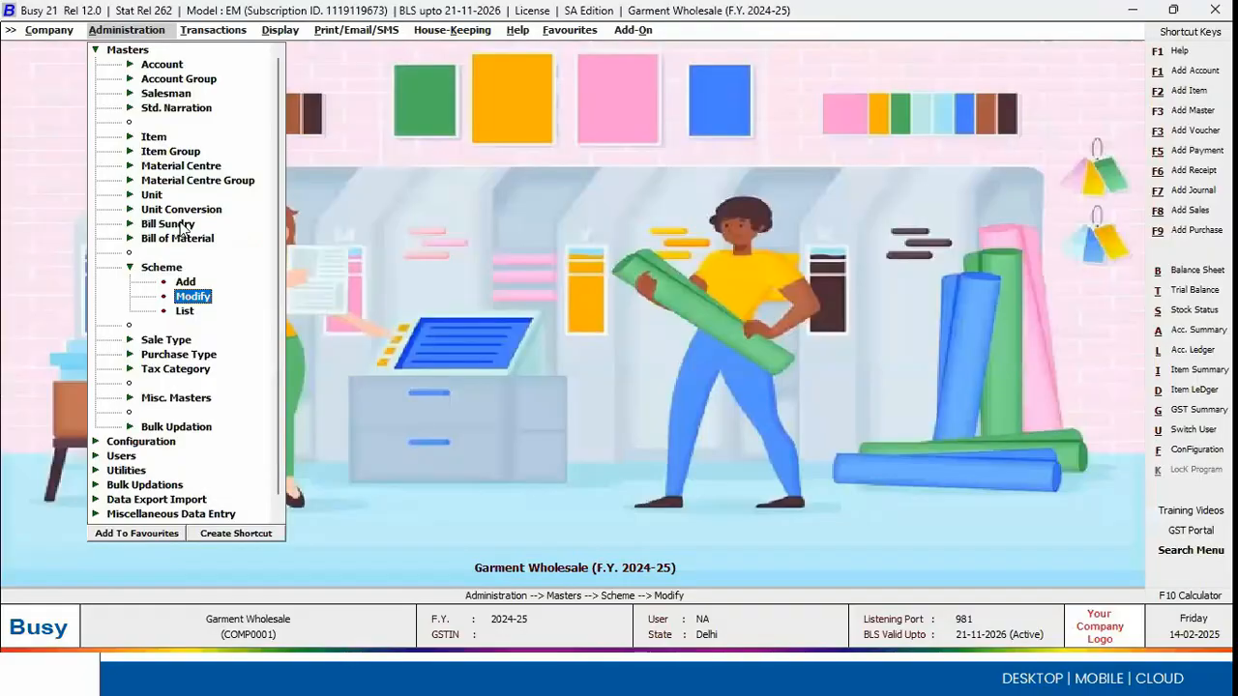
Step: In the Garment Wholesale company, start a new sales order in the Main series dated 01-04-2024
{"action": "key", "text": "Right"}
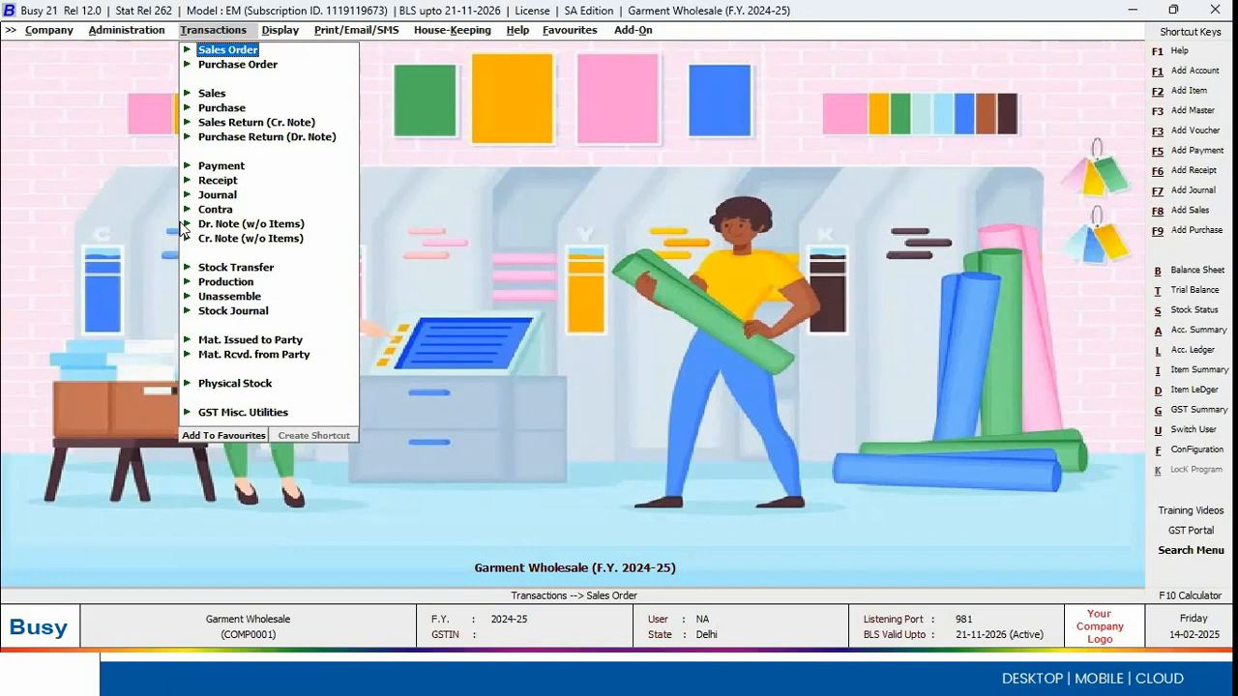
{"action": "key", "text": "Down"}
{"action": "key", "text": "Up"}
{"action": "key", "text": "Return"}
{"action": "key", "text": "Return"}
{"action": "type", "text": "1212"}
Step: Enter the sales order's voucher number, choose A B Fab Co as the party and keep Main Store as the material centre
{"action": "key", "text": "Return"}
{"action": "key", "text": "Return"}
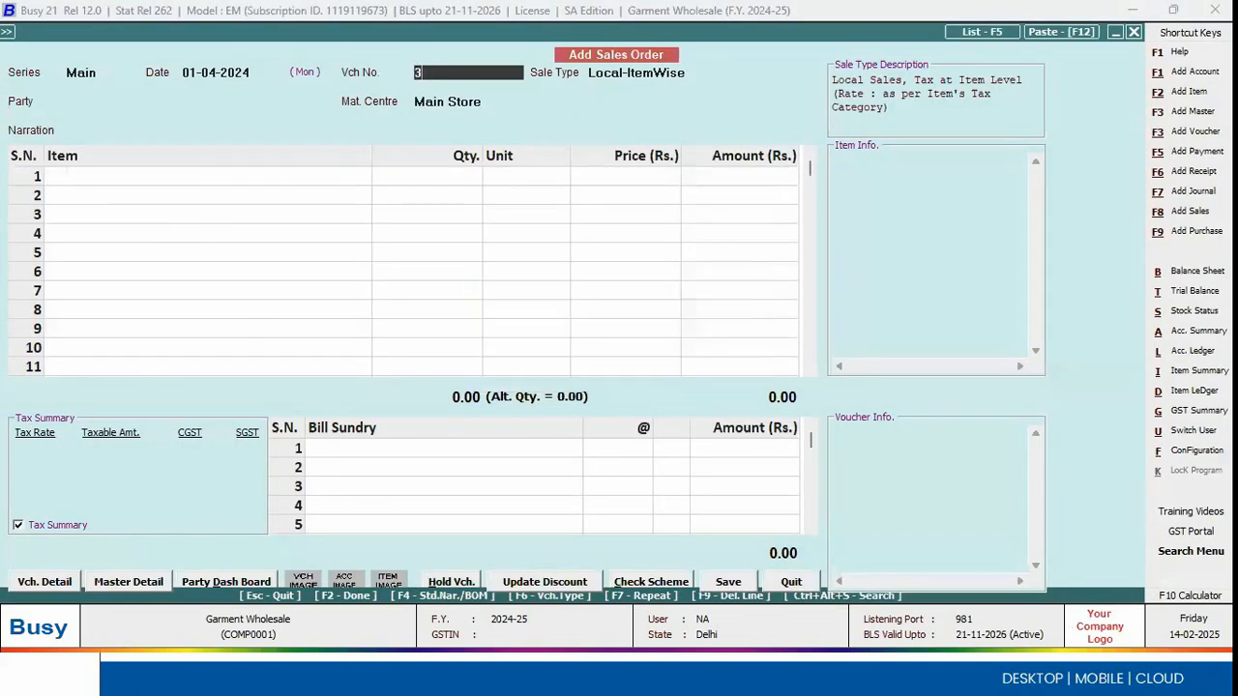
{"action": "type", "text": "3423432"}
{"action": "key", "text": "Return"}
{"action": "key", "text": "Return"}
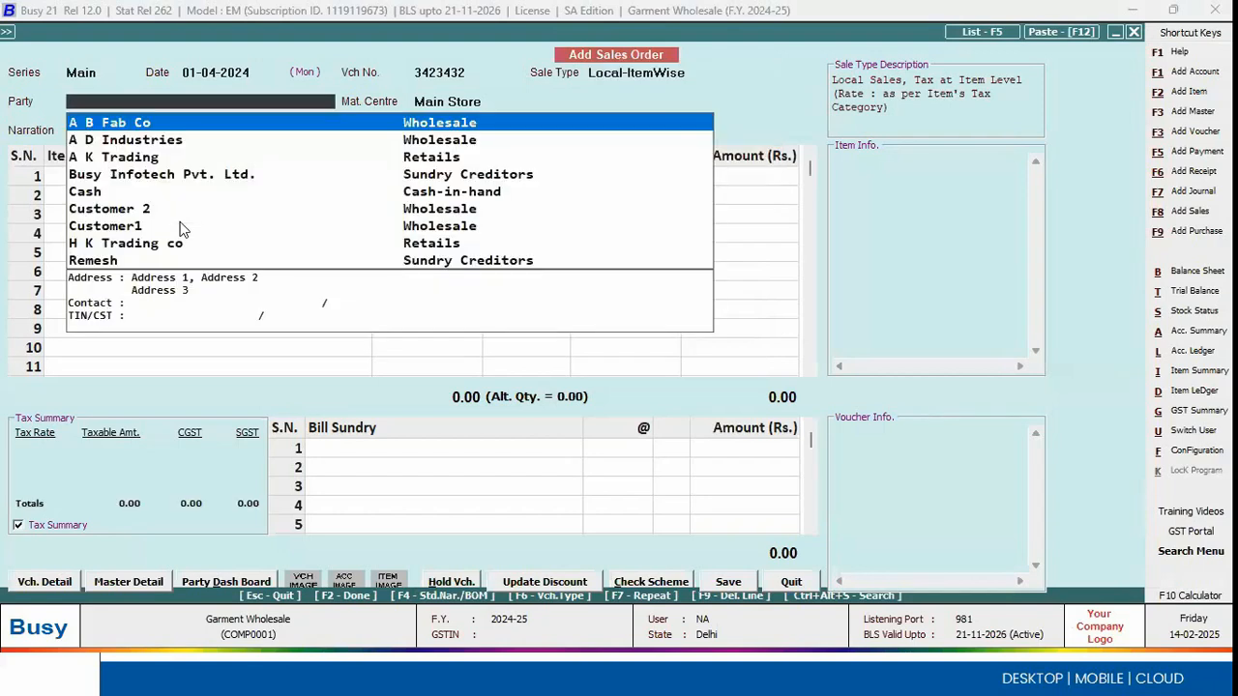
{"action": "key", "text": "Return"}
{"action": "key", "text": "Return"}
{"action": "key", "text": "Return"}
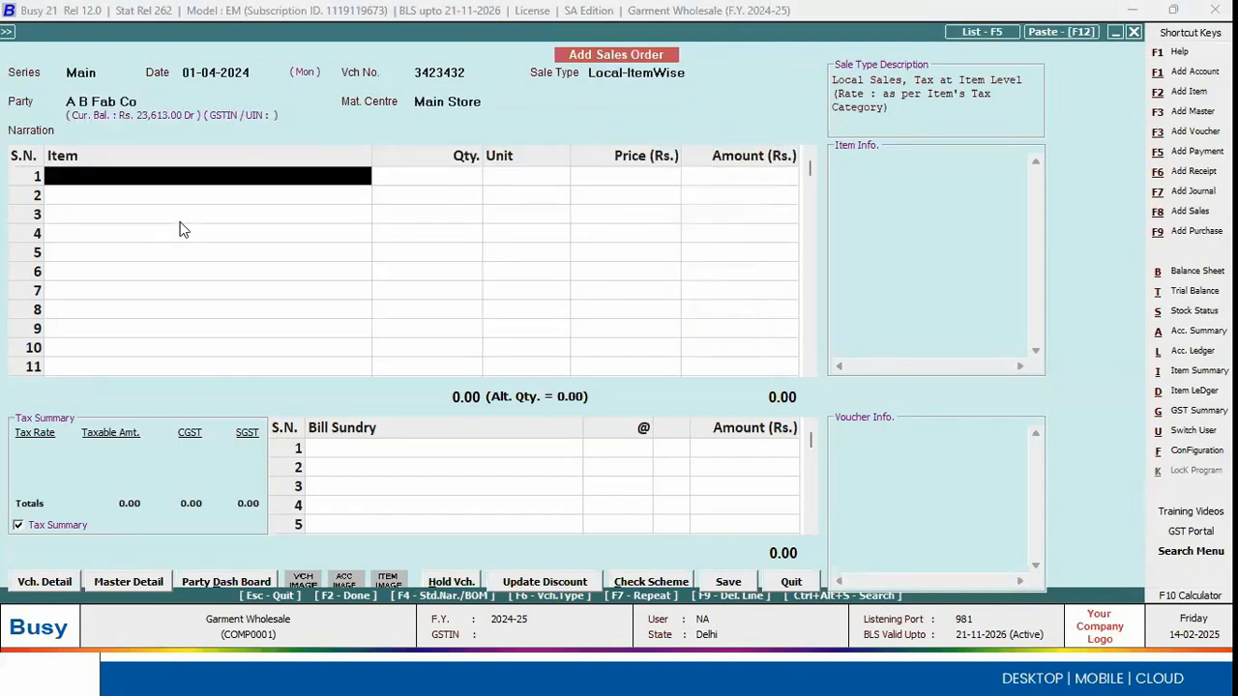
Step: Select Heavy Cotton Canvas Fabric as the first item of the sales order
{"action": "key", "text": "Down"}
{"action": "key", "text": "Down"}
{"action": "key", "text": "Down"}
{"action": "key", "text": "Down"}
{"action": "key", "text": "Down"}
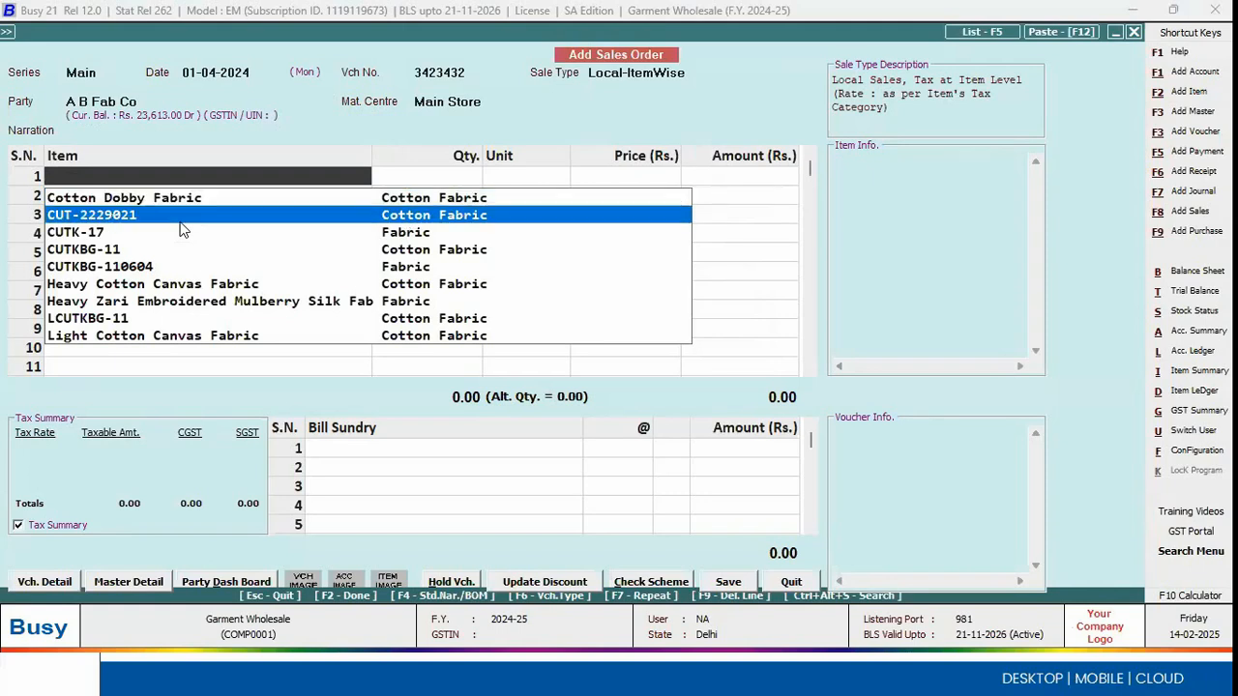
{"action": "key", "text": "Up"}
{"action": "key", "text": "Up"}
{"action": "key", "text": "Up"}
{"action": "key", "text": "Up"}
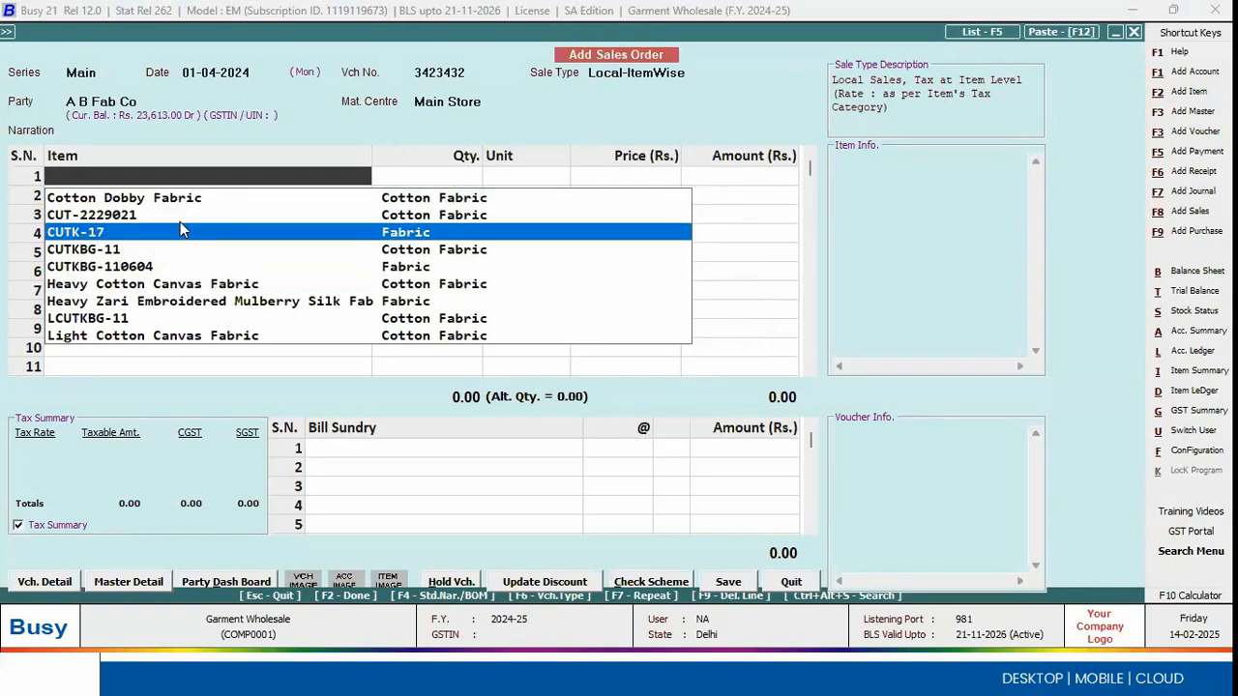
{"action": "key", "text": "Down"}
{"action": "key", "text": "Down"}
{"action": "key", "text": "Down"}
{"action": "key", "text": "Down"}
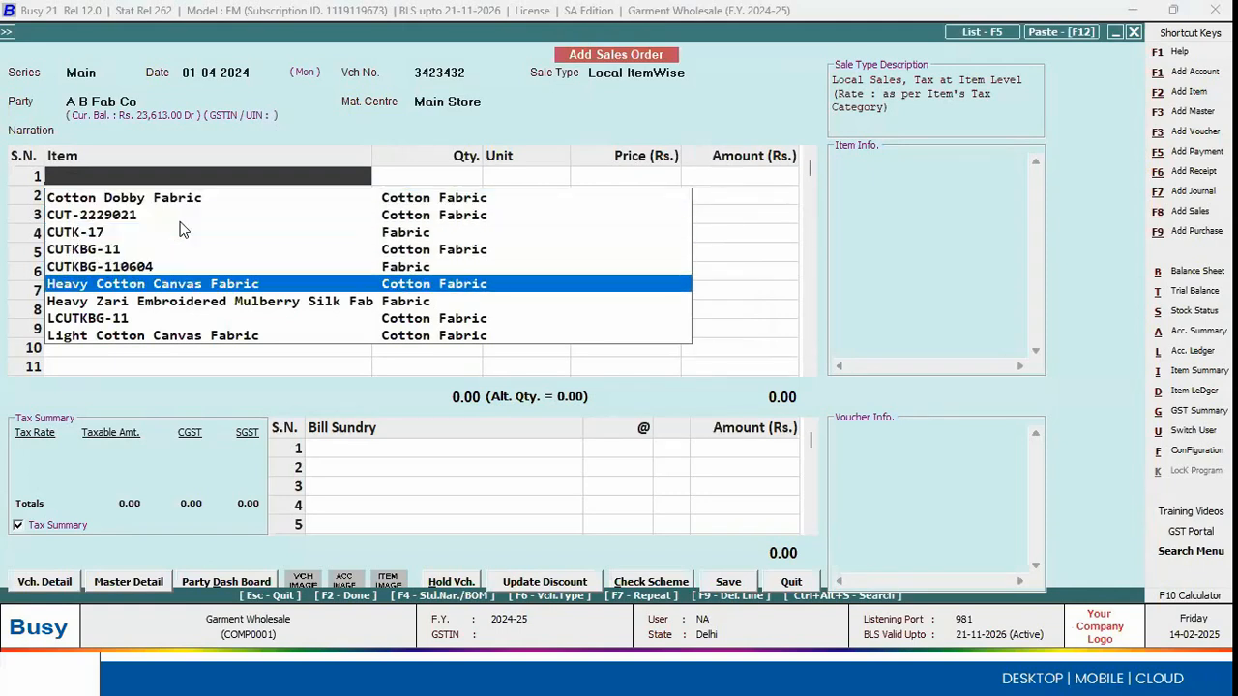
{"action": "key", "text": "Return"}
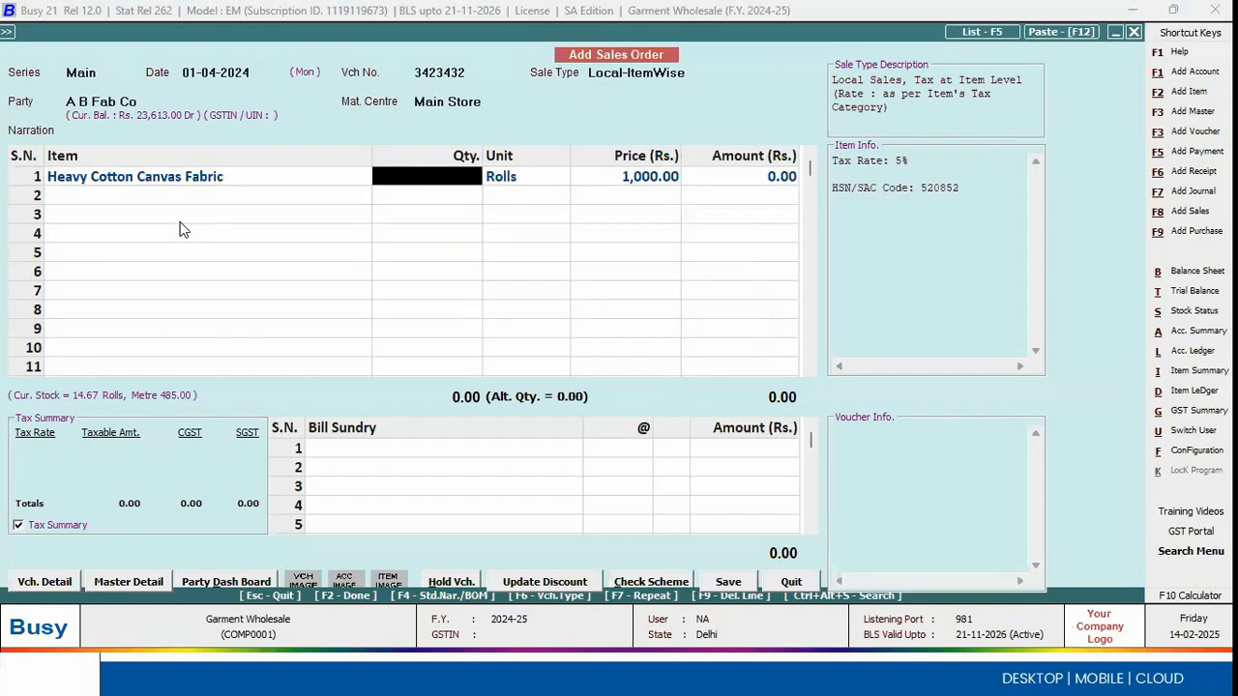
Step: Enter a quantity of 2 rolls for the Heavy Cotton Canvas Fabric line, view its quantity in metres, and go back to the item name
{"action": "type", "text": "2"}
{"action": "key", "text": "Return"}
{"action": "key", "text": "Return"}
{"action": "key", "text": "Escape"}
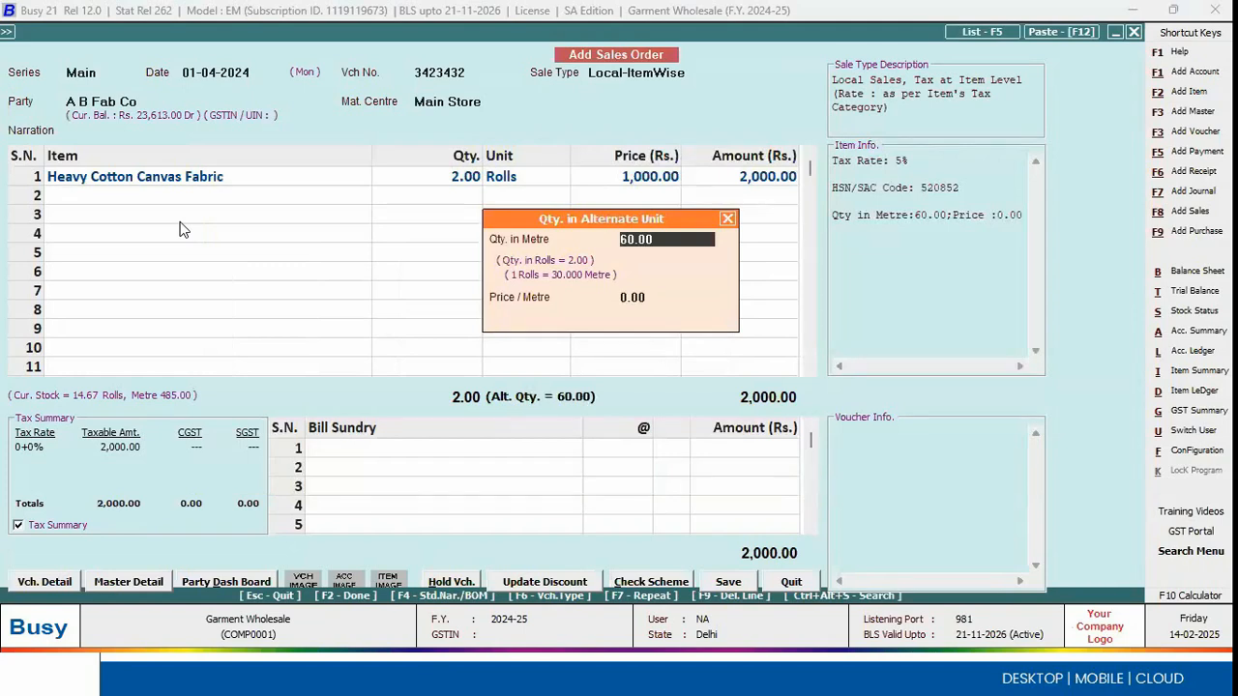
{"action": "key", "text": "Escape"}
{"action": "key", "text": "Escape"}
{"action": "key", "text": "Escape"}
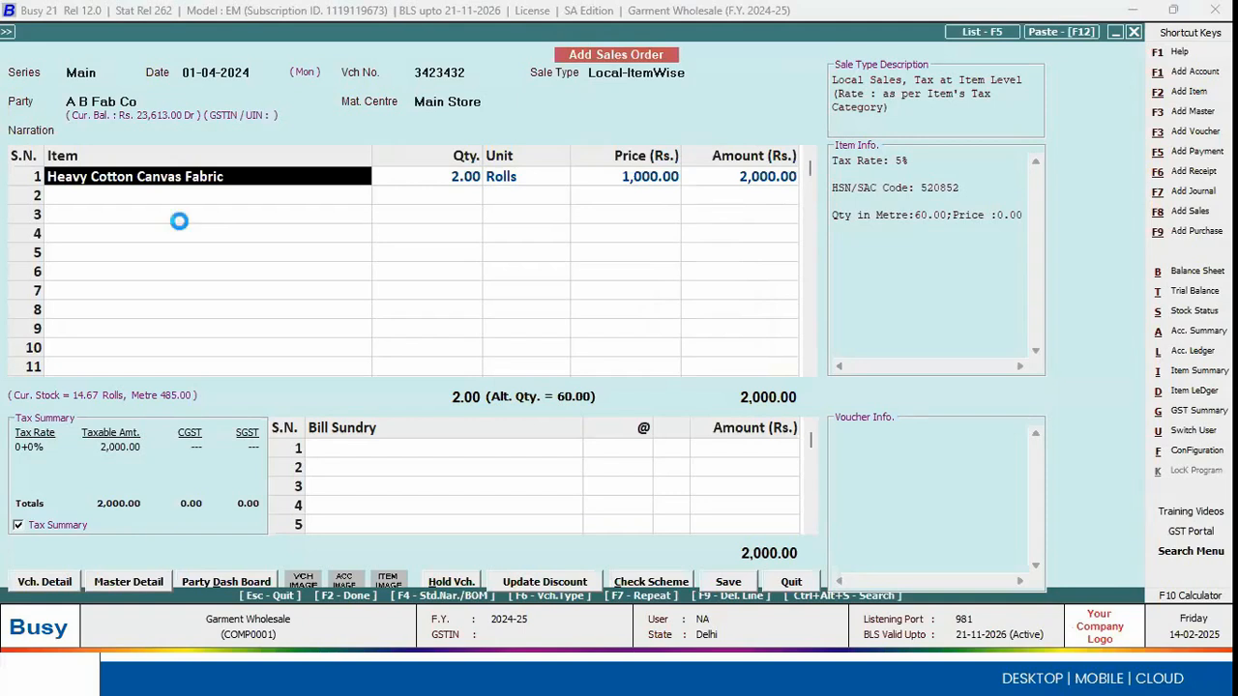
Step: Open the Heavy Cotton Canvas Fabric item master, examine its alternate-unit conversion factor, and return to the sales order
{"action": "key", "text": "ctrl+Return"}
{"action": "left_click", "coordinate": [350, 182]}
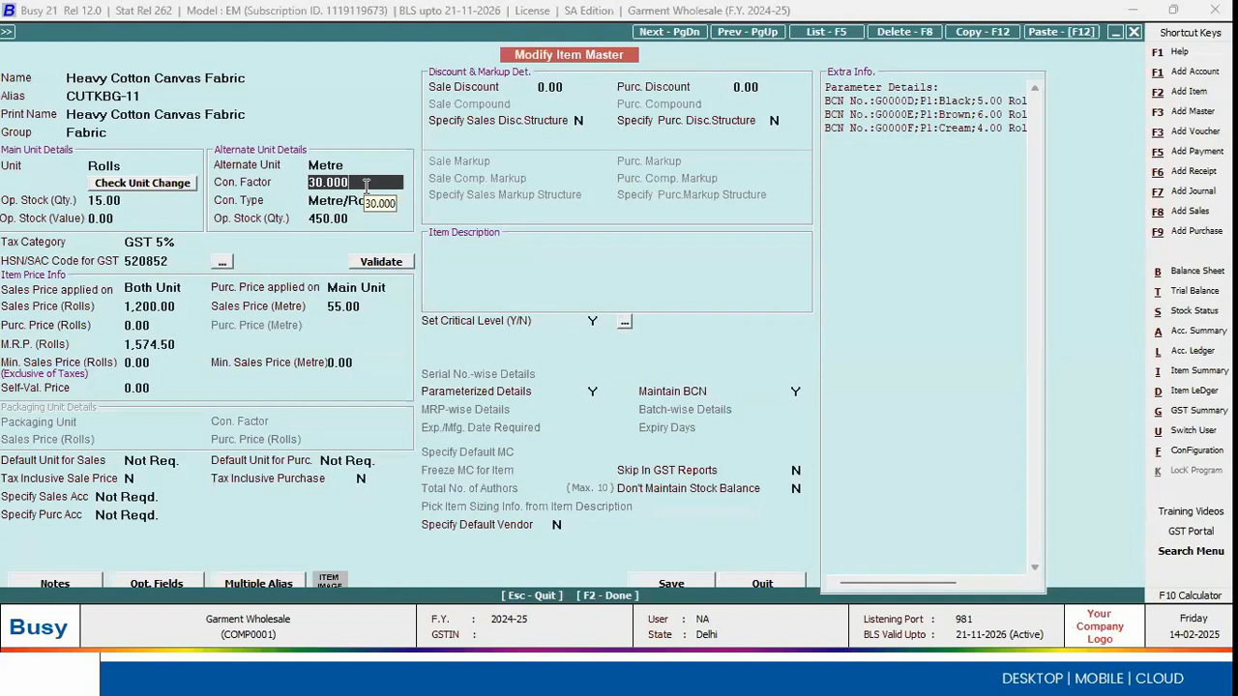
{"action": "key", "text": "F2"}
{"action": "key", "text": "Return"}
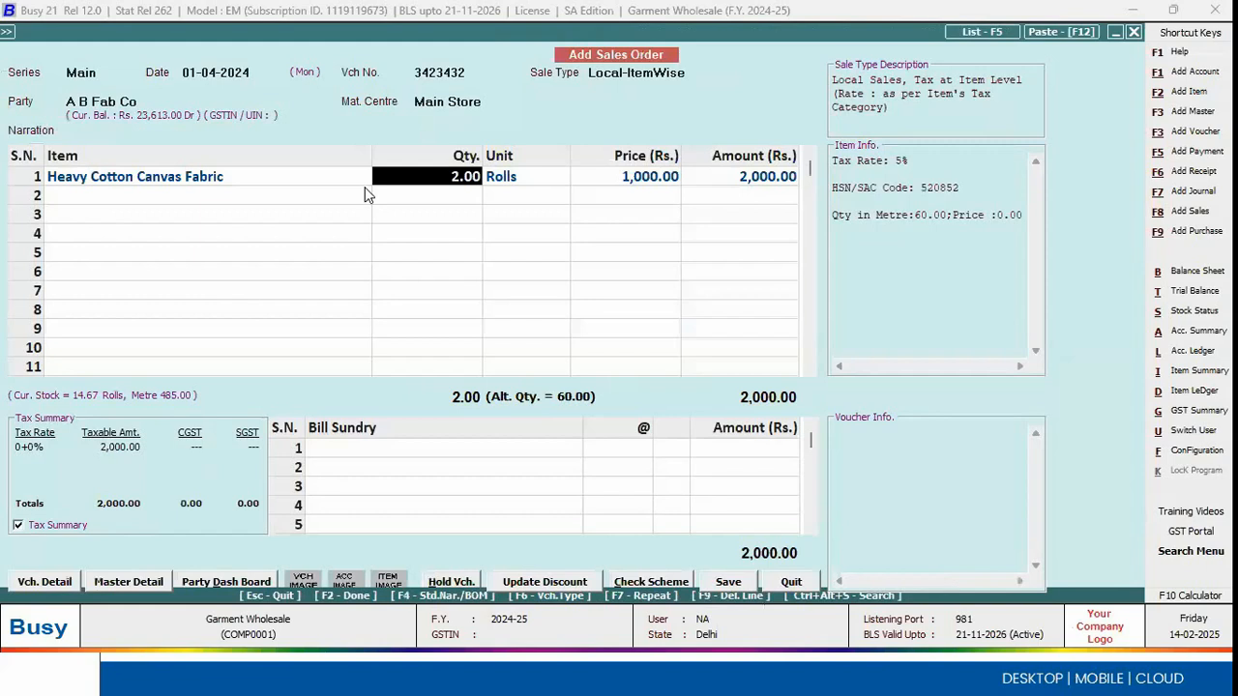
Step: Open the fabric line's parameterized stock details and select the black, 19 Inches, GSM 100, Dyeable, Semi Coars variant
{"action": "key", "text": "Return"}
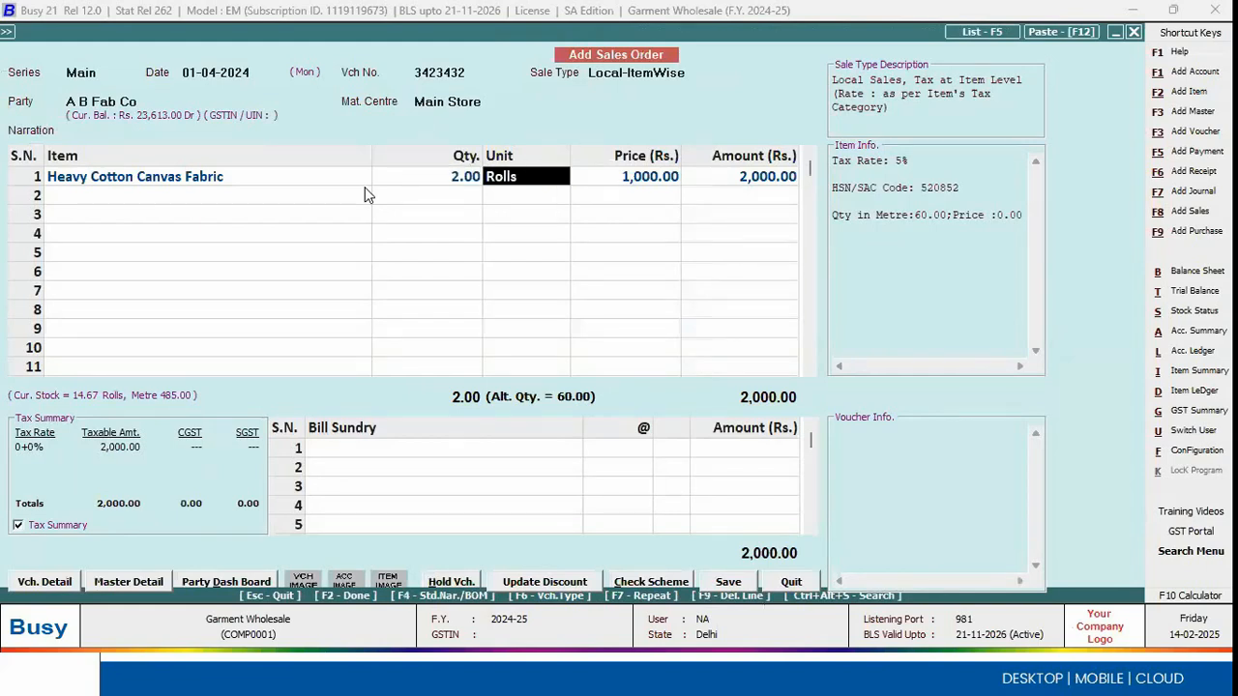
{"action": "key", "text": "Return"}
{"action": "key", "text": "Down"}
{"action": "key", "text": "Down"}
{"action": "key", "text": "Up"}
{"action": "key", "text": "Up"}
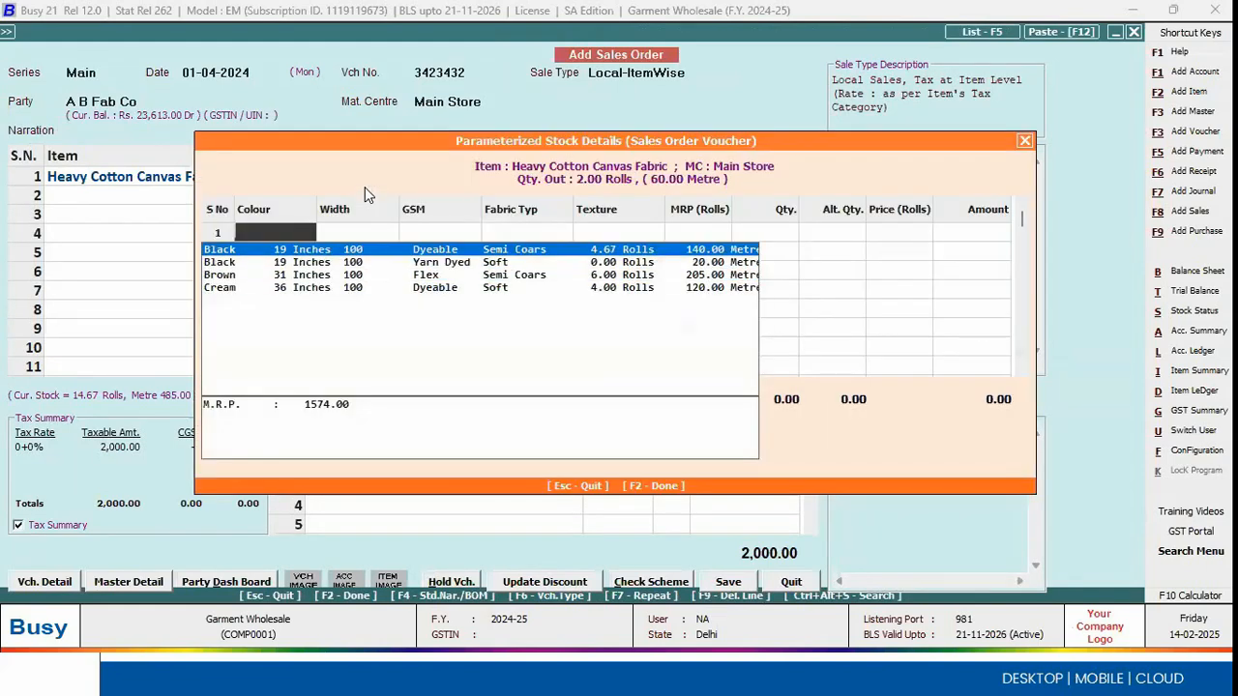
{"action": "key", "text": "Return"}
{"action": "key", "text": "Return"}
Step: Clear the variant's GSM, select the black 19 Inches Dyeable variant again with GSM 100, and accept the stock details
{"action": "key", "text": "BackSpace"}
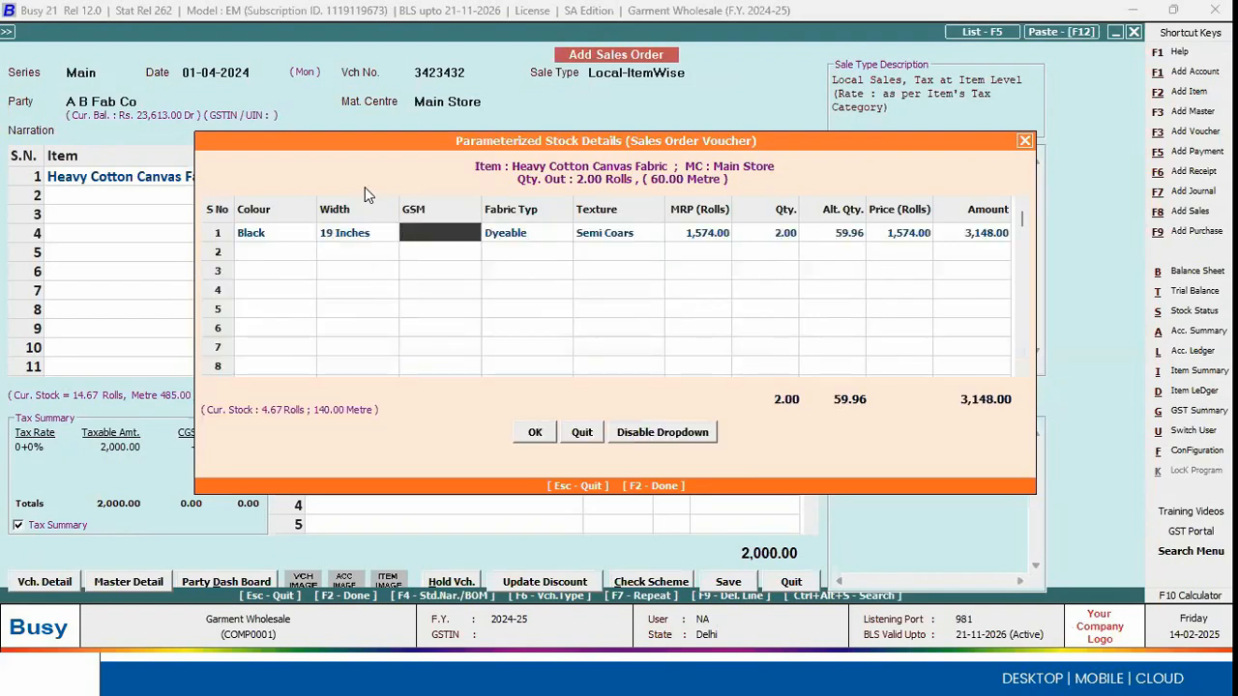
{"action": "key", "text": "shift+Tab"}
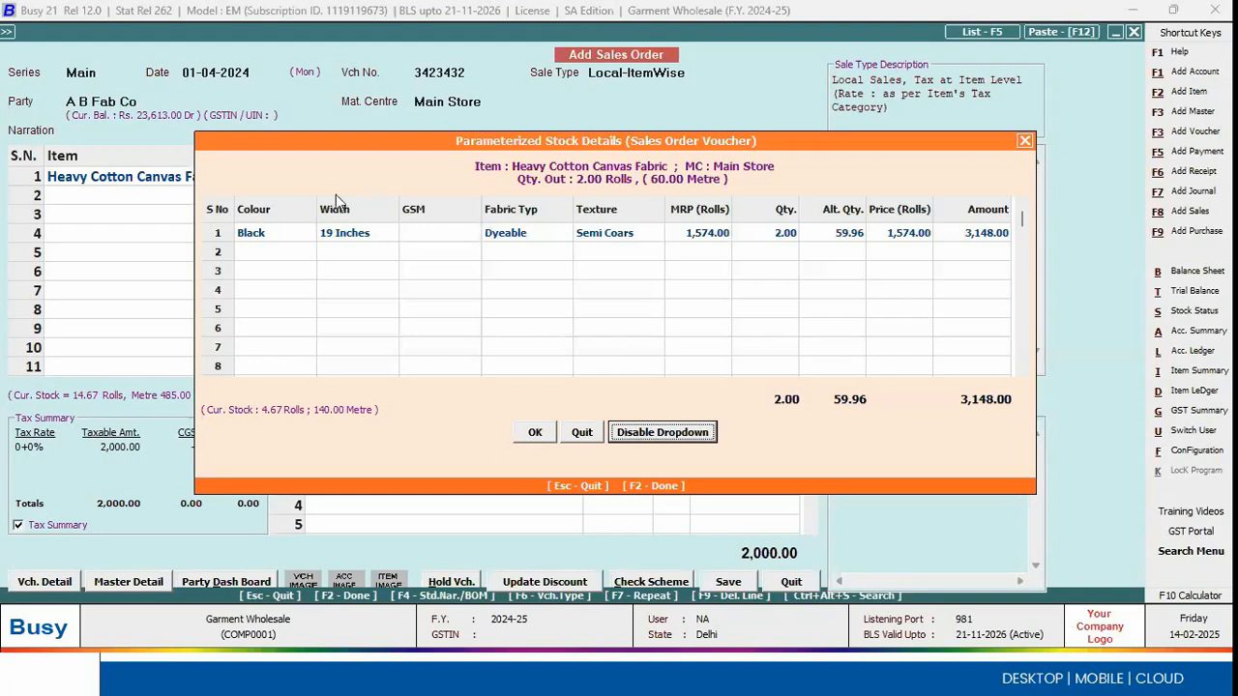
{"action": "left_click", "coordinate": [290, 235]}
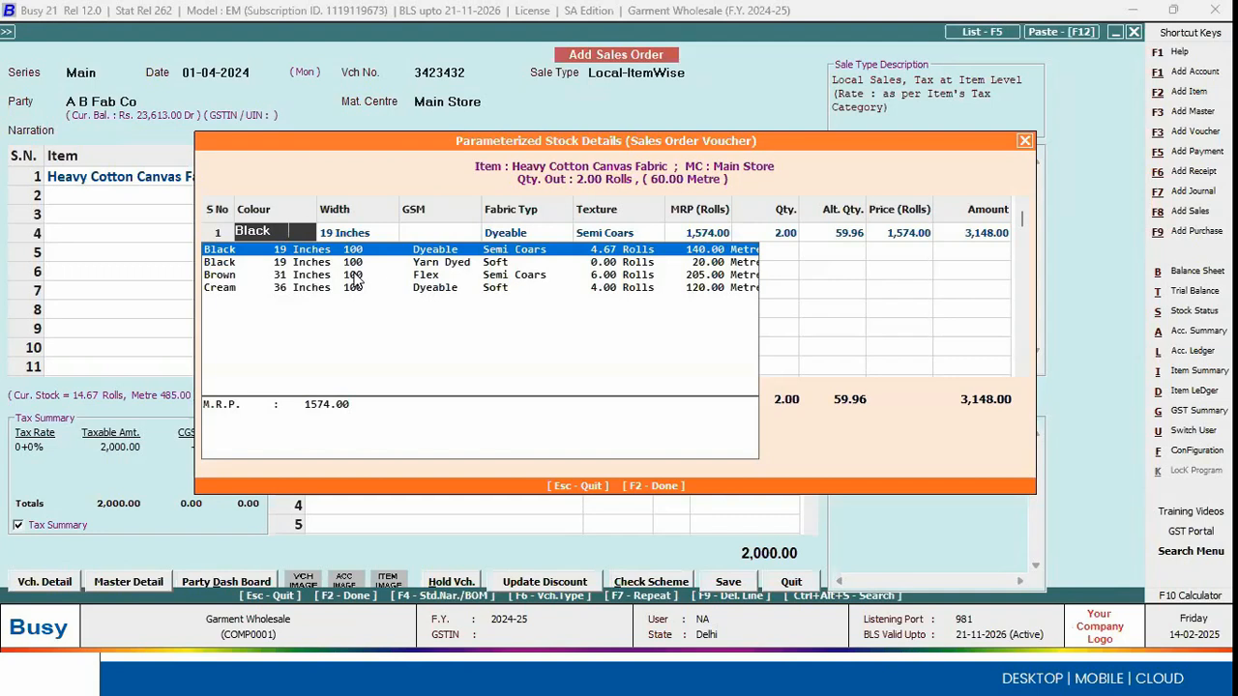
{"action": "key", "text": "Return"}
{"action": "key", "text": "Return"}
{"action": "key", "text": "Return"}
{"action": "key", "text": "Return"}
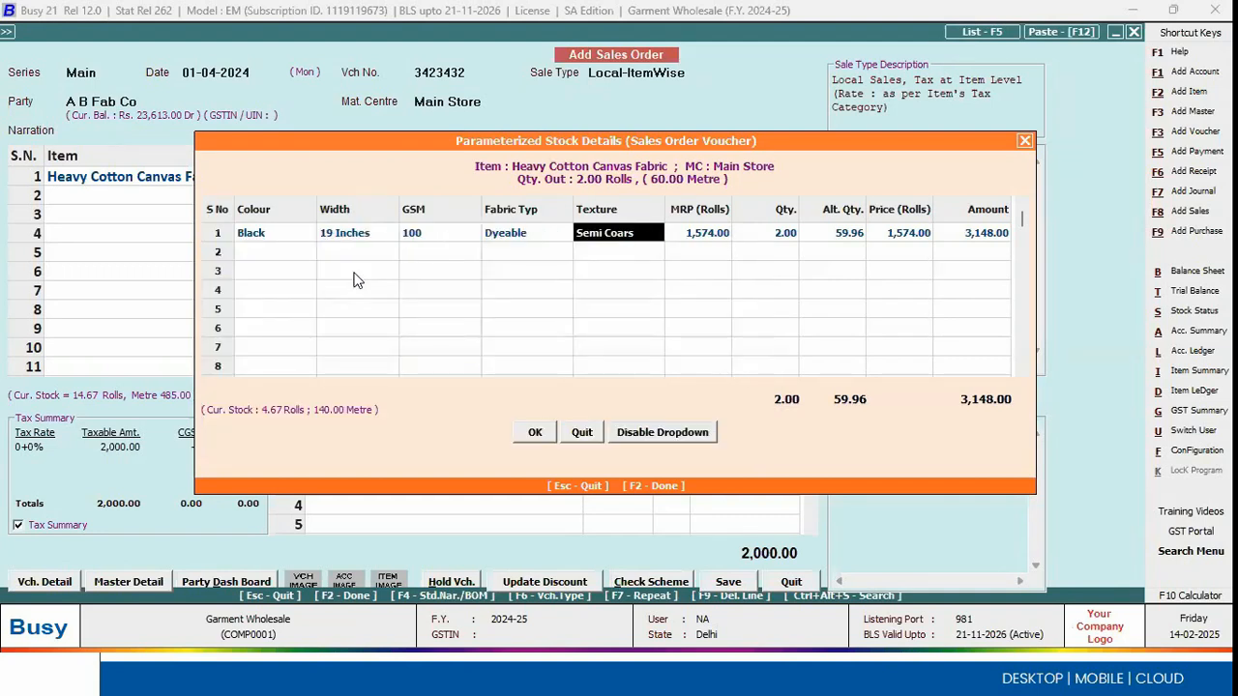
{"action": "key", "text": "Return"}
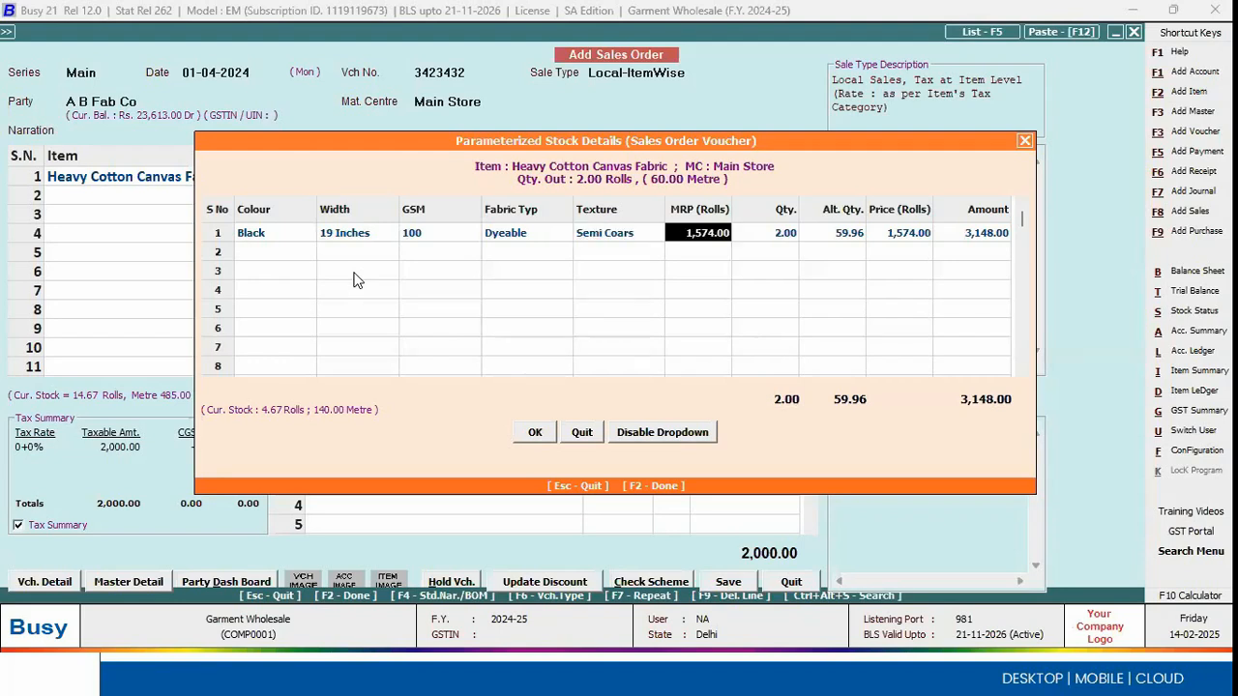
{"action": "key", "text": "Return"}
{"action": "key", "text": "Return"}
{"action": "key", "text": "F2"}
{"action": "key", "text": "F2"}
{"action": "key", "text": "F2"}
{"action": "key", "text": "F2"}
Step: Review and accept the item-wise GST for the fabric line, and finish the sales order's item entry
{"action": "key", "text": "Return"}
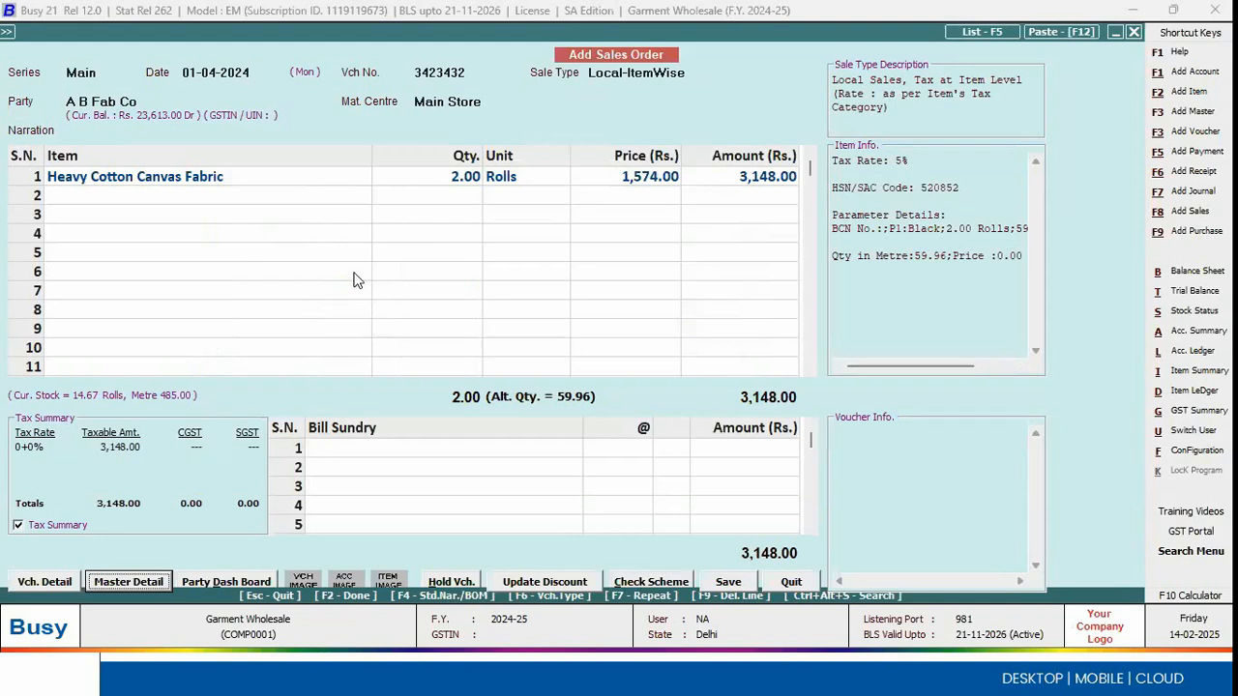
{"action": "left_click", "coordinate": [754, 184]}
{"action": "key", "text": "Return"}
{"action": "key", "text": "Return"}
{"action": "key", "text": "Return"}
{"action": "key", "text": "Return"}
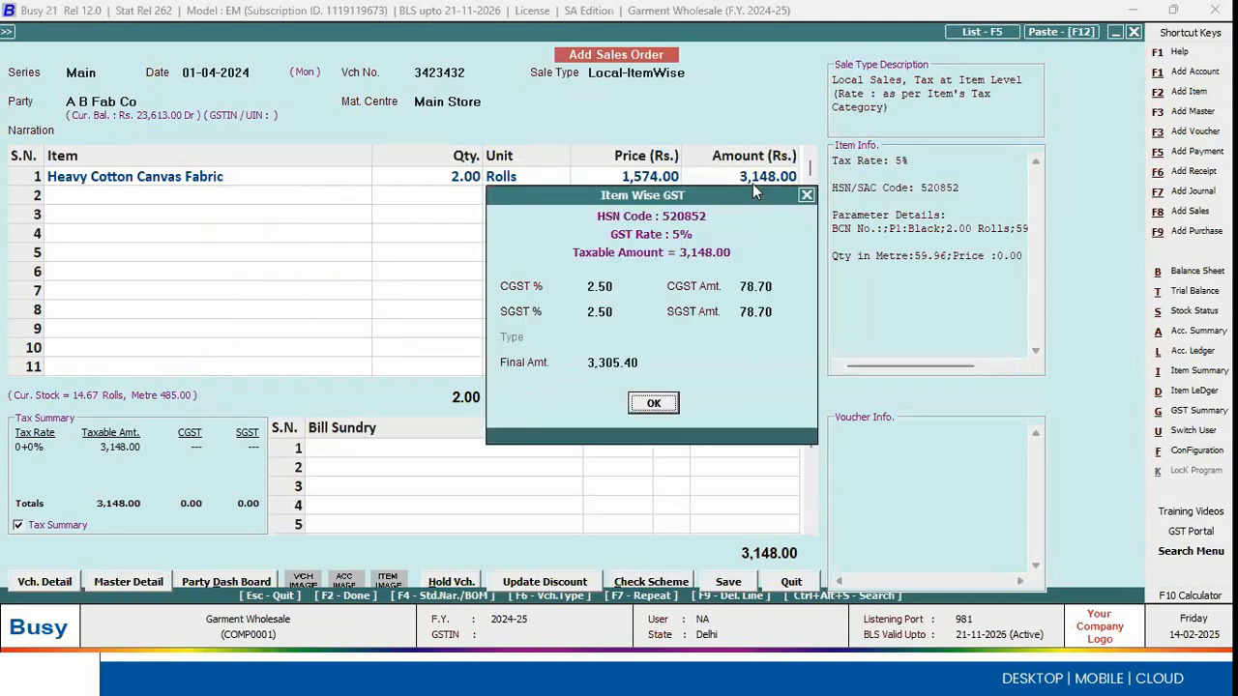
{"action": "key", "text": "F2"}
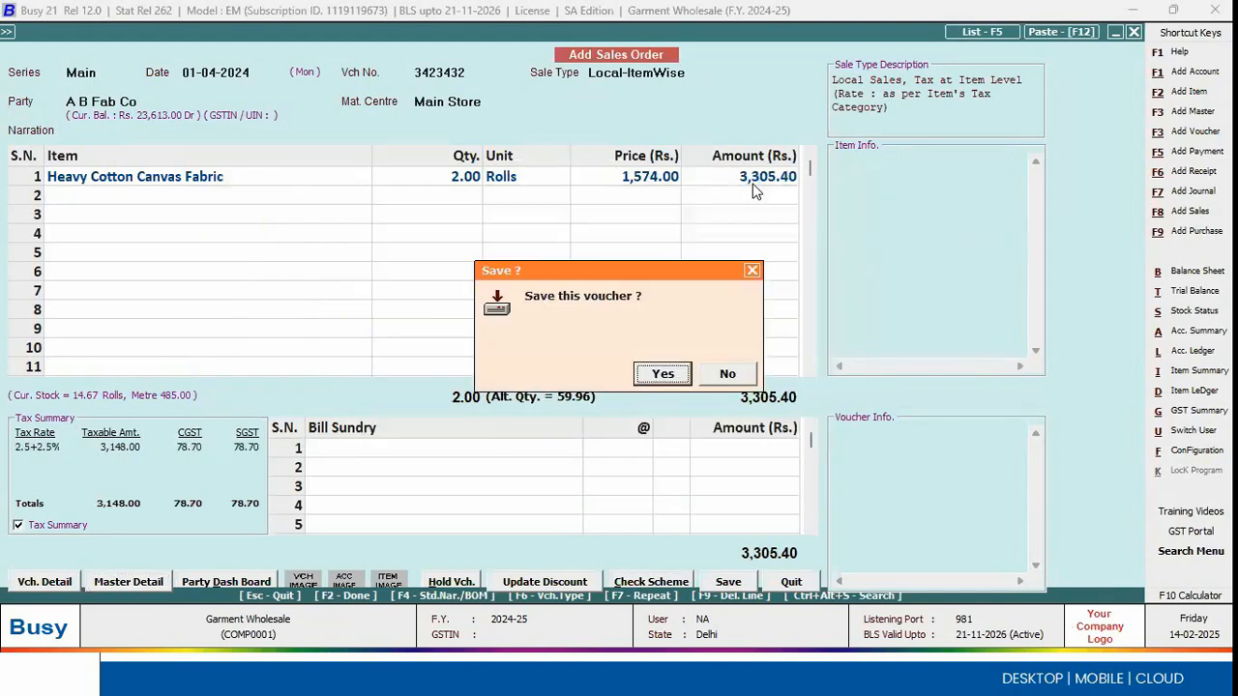
Step: Specify a salesman for the sales order, save the voucher, and leave order entry
{"action": "key", "text": "Right"}
{"action": "key", "text": "Return"}
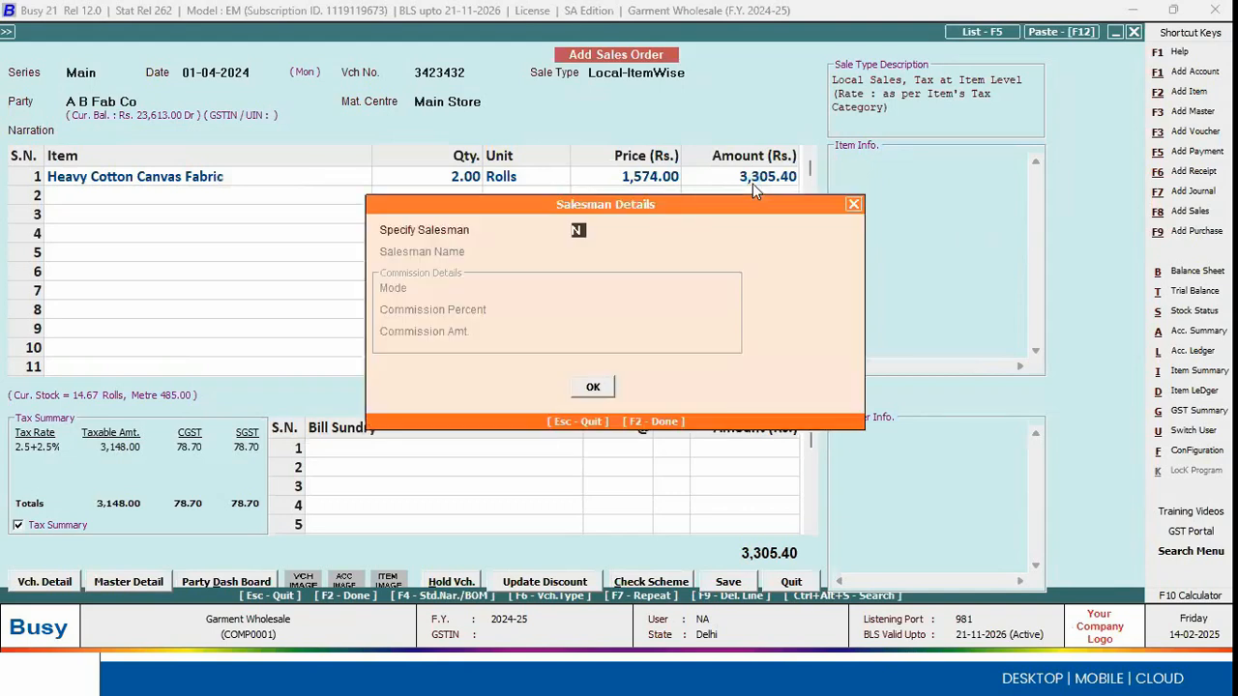
{"action": "type", "text": "Y"}
{"action": "key", "text": "Return"}
{"action": "key", "text": "Return"}
{"action": "key", "text": "Return"}
{"action": "key", "text": "Return"}
{"action": "key", "text": "Return"}
{"action": "key", "text": "Return"}
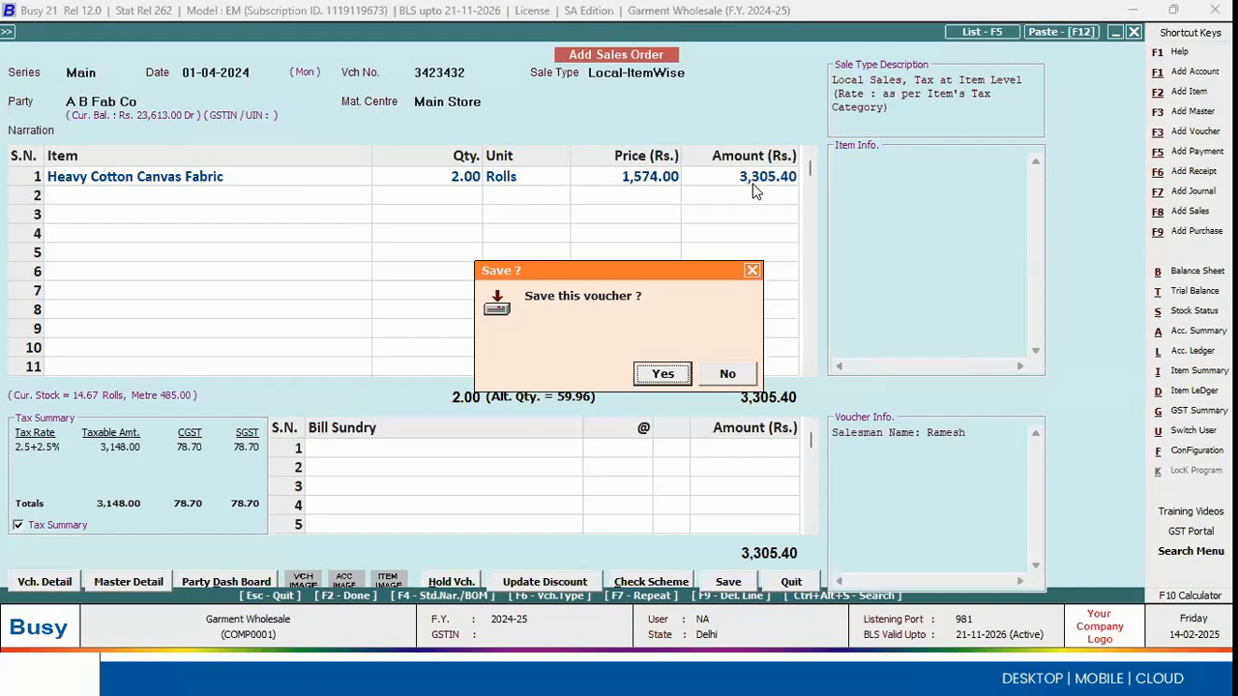
{"action": "key", "text": "Return"}
{"action": "key", "text": "Escape"}
{"action": "key", "text": "Return"}
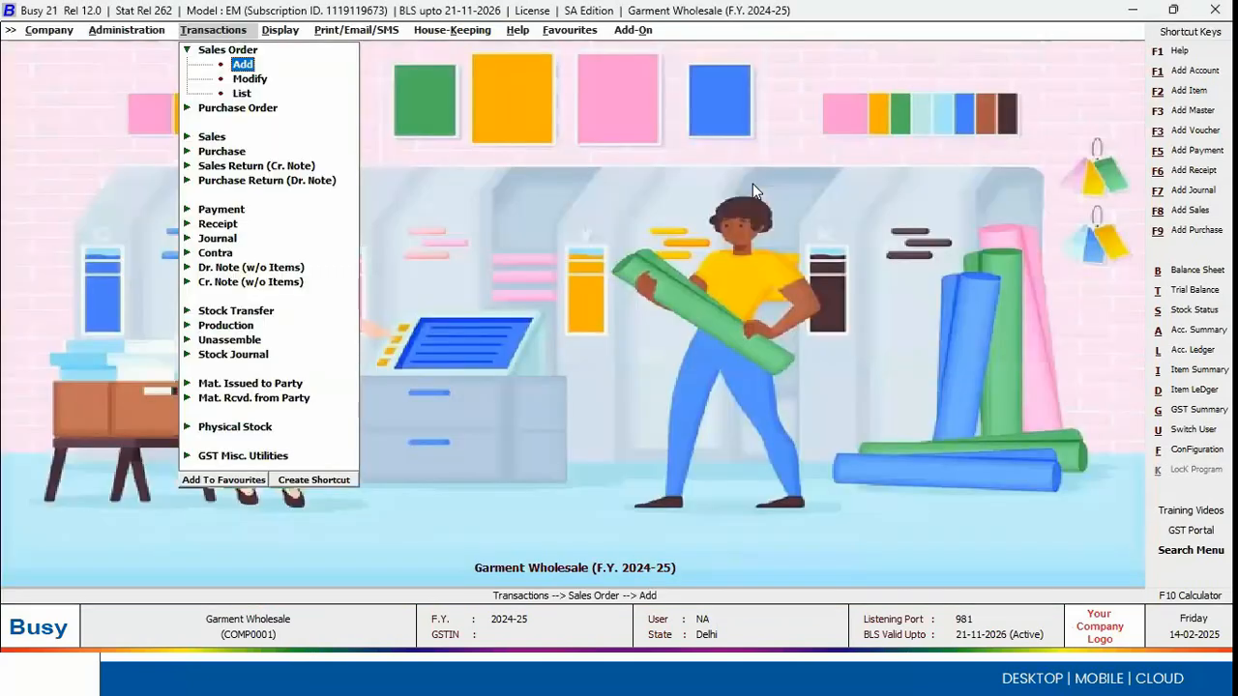
Step: Open the party-wise pending sales orders report from order/challan processing
{"action": "key", "text": "Right"}
{"action": "key", "text": "Down"}
{"action": "key", "text": "Down"}
{"action": "key", "text": "Down"}
{"action": "key", "text": "Down"}
{"action": "key", "text": "Down"}
{"action": "key", "text": "Down"}
{"action": "key", "text": "Down"}
{"action": "key", "text": "Down"}
{"action": "key", "text": "Down"}
{"action": "key", "text": "Down"}
{"action": "key", "text": "Down"}
{"action": "key", "text": "Down"}
{"action": "key", "text": "Down"}
{"action": "key", "text": "Down"}
{"action": "key", "text": "Down"}
{"action": "key", "text": "Down"}
{"action": "key", "text": "Up"}
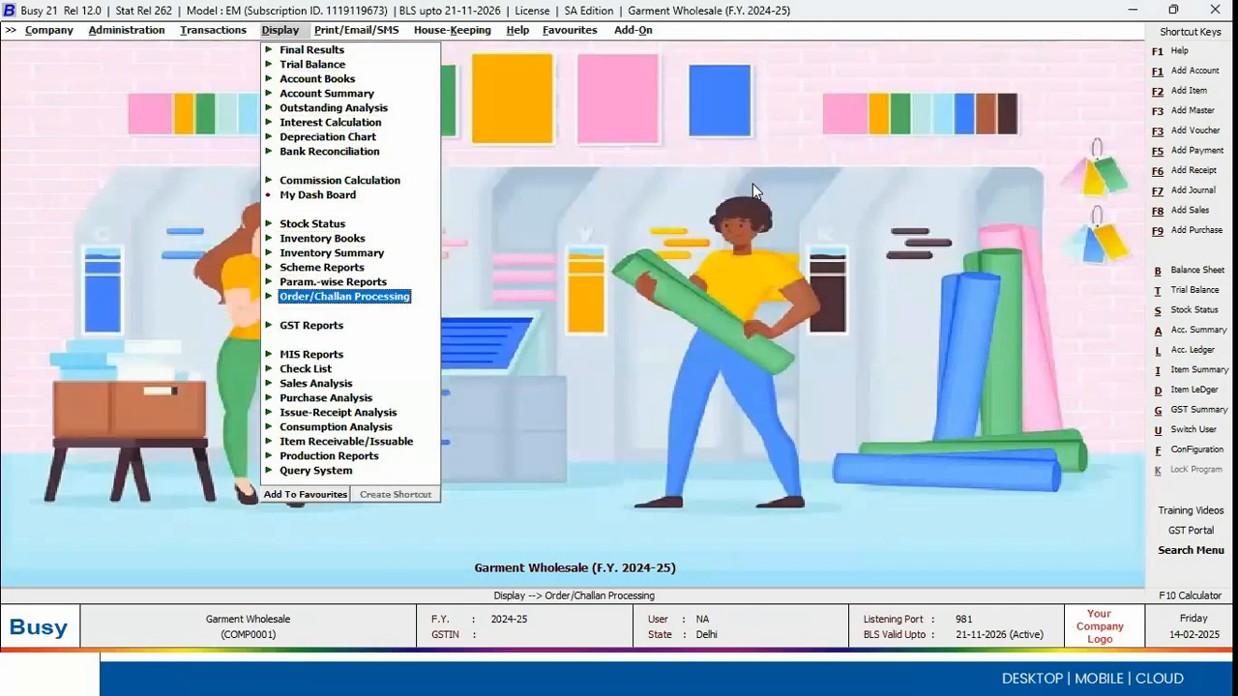
{"action": "key", "text": "Right"}
{"action": "key", "text": "Right"}
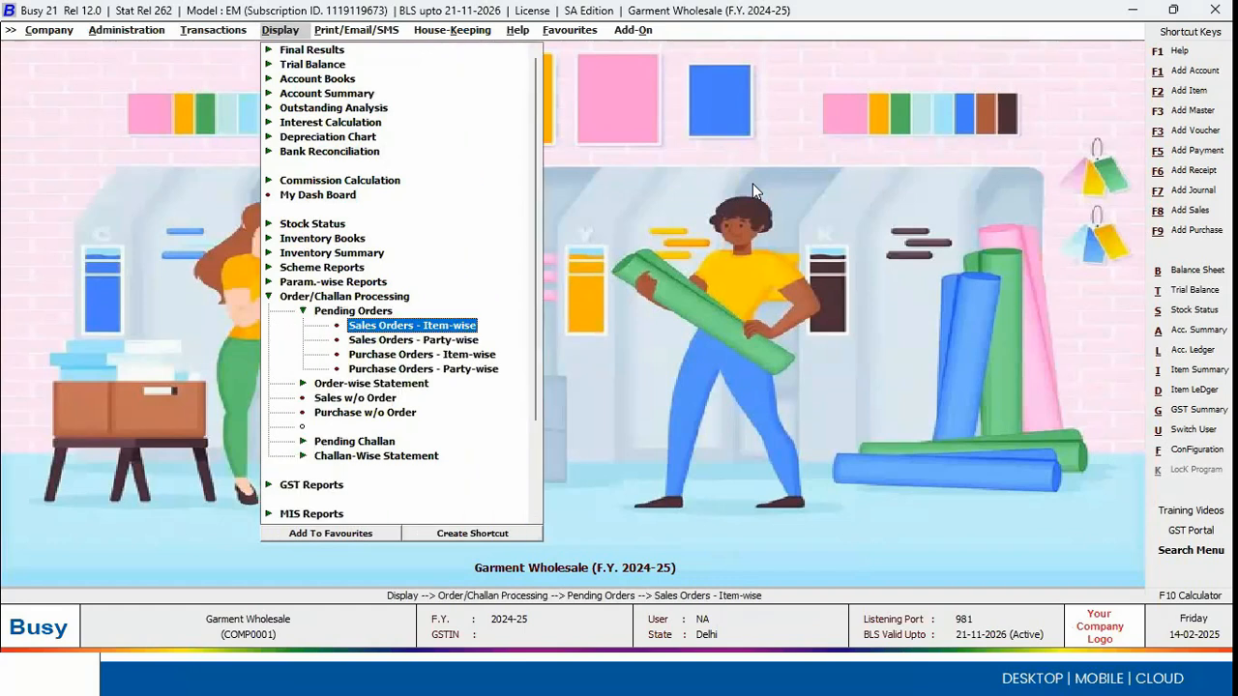
{"action": "key", "text": "Down"}
{"action": "key", "text": "Return"}
Step: Run the pending sales orders report for all accounts and all items in the main unit, for 01-04-2024
{"action": "key", "text": "Tab"}
{"action": "key", "text": "Tab"}
{"action": "key", "text": "Return"}
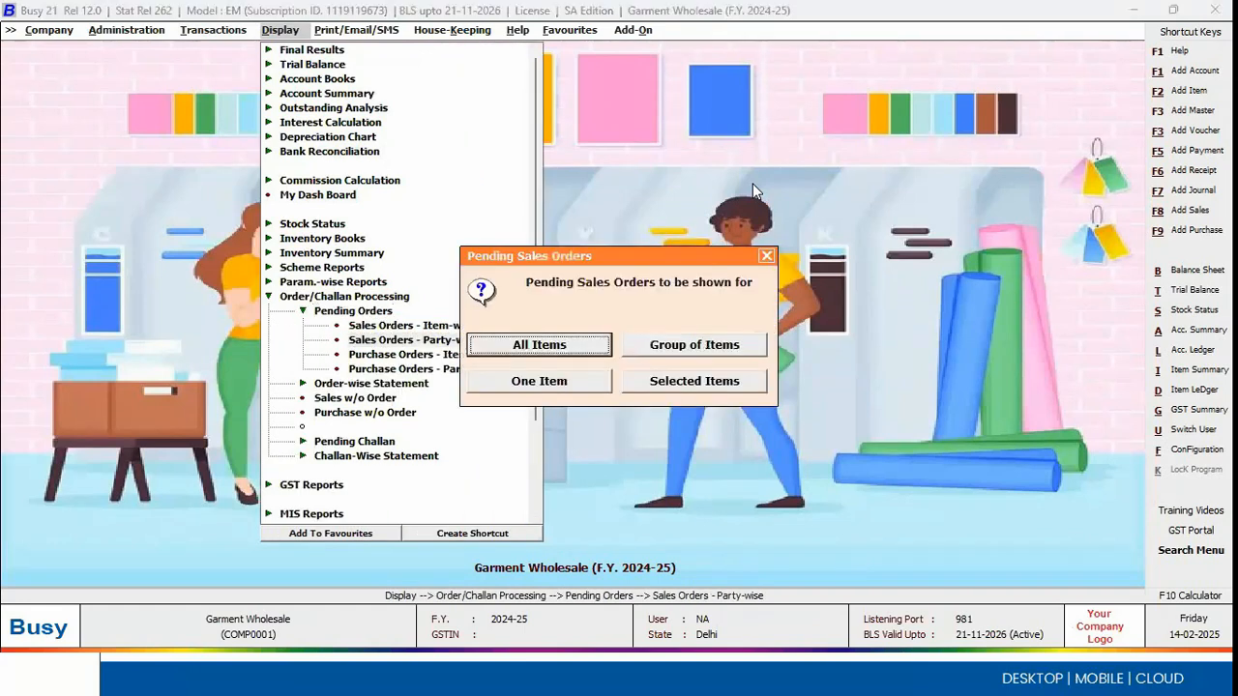
{"action": "key", "text": "Return"}
{"action": "key", "text": "Return"}
{"action": "key", "text": "Return"}
{"action": "key", "text": "Return"}
{"action": "key", "text": "Return"}
{"action": "key", "text": "Return"}
{"action": "key", "text": "Return"}
{"action": "key", "text": "Return"}
{"action": "key", "text": "Return"}
{"action": "key", "text": "Return"}
{"action": "key", "text": "Return"}
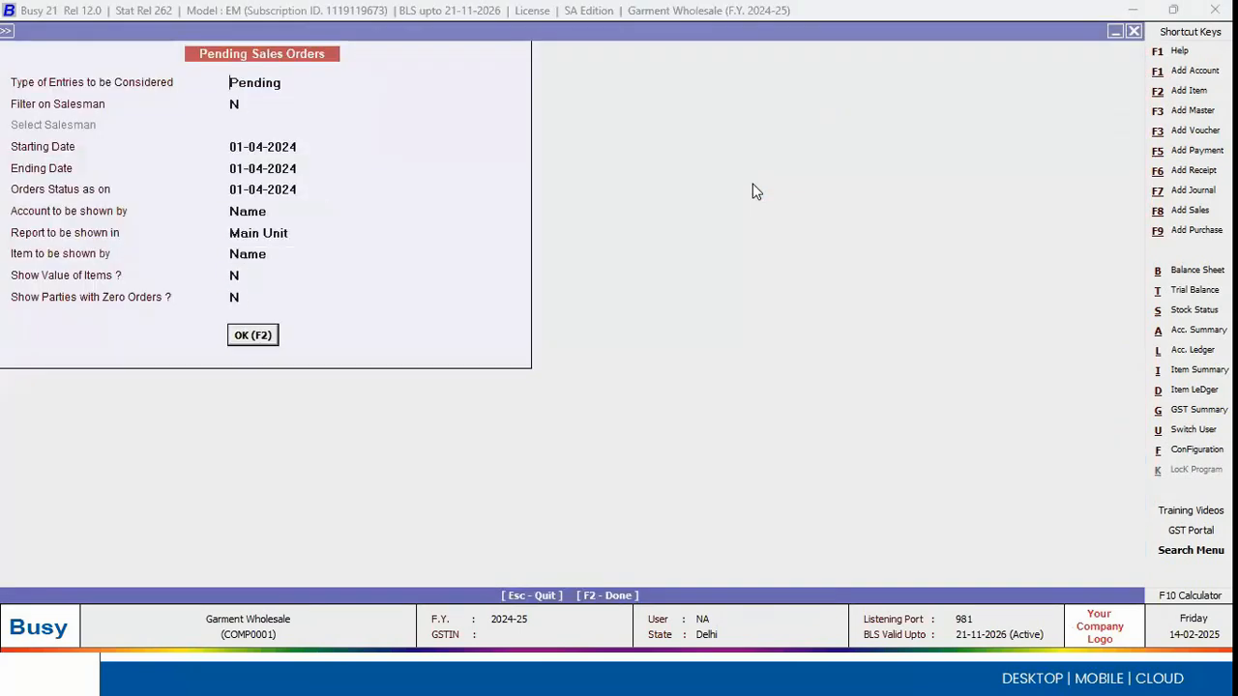
{"action": "key", "text": "F2"}
Step: Examine the pending order details of A D Industries, and go back to the report options
{"action": "key", "text": "Down"}
{"action": "key", "text": "Up"}
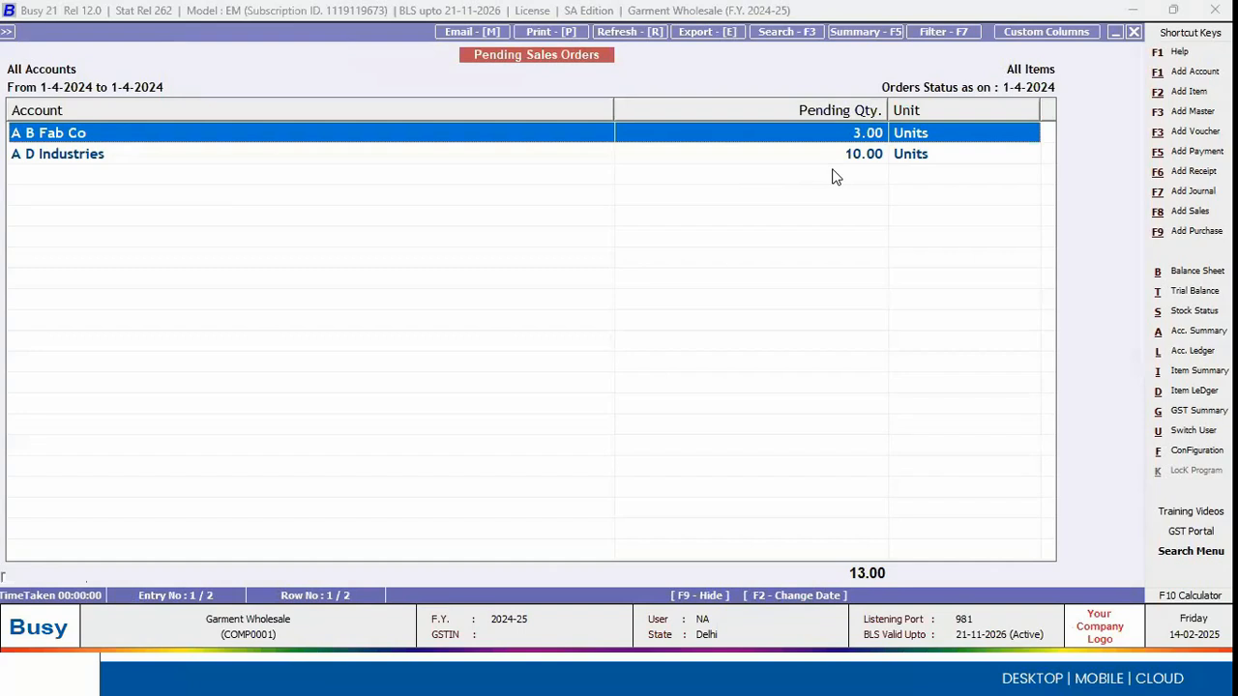
{"action": "key", "text": "Down"}
{"action": "key", "text": "Return"}
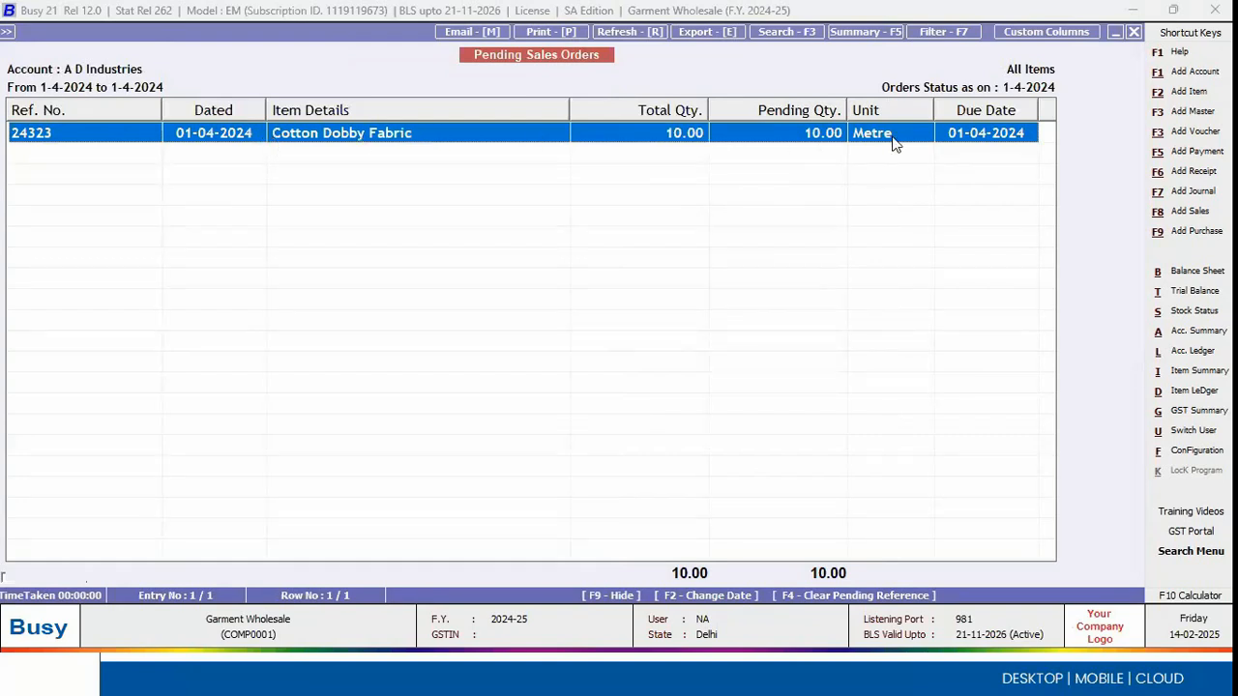
{"action": "key", "text": "Escape"}
{"action": "key", "text": "Escape"}
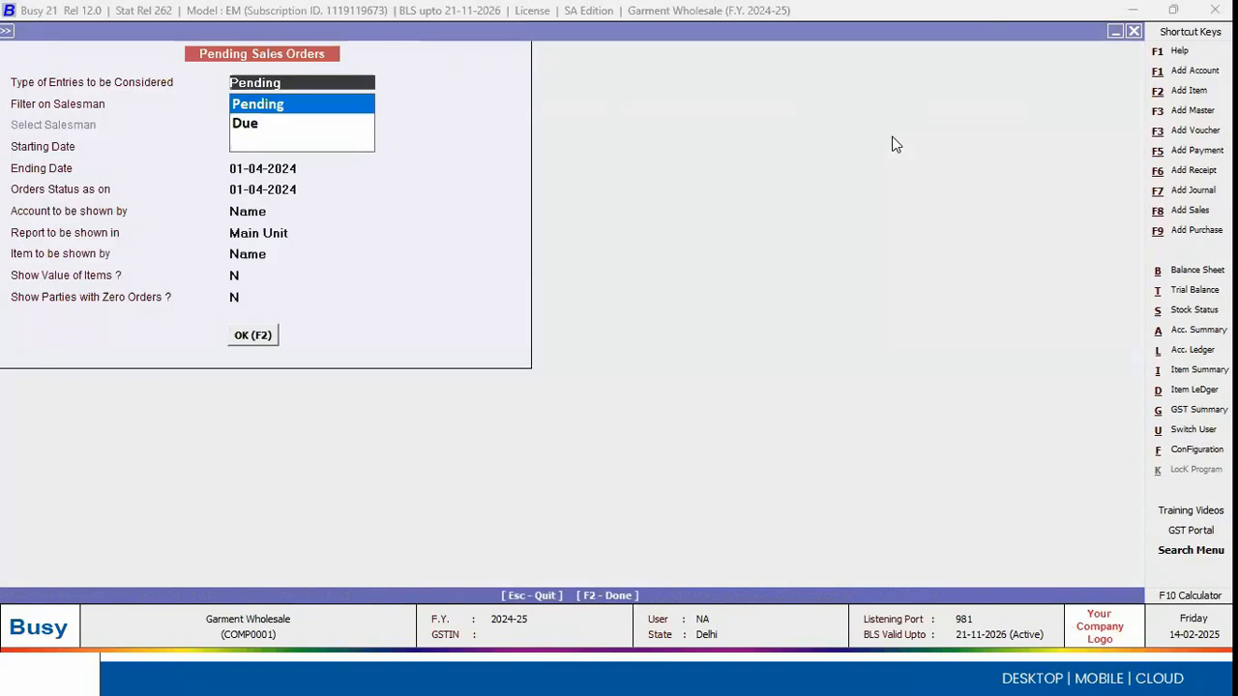
Step: Rerun the pending sales orders report with quantities shown in the items' alternate unit
{"action": "key", "text": "Return"}
{"action": "key", "text": "Return"}
{"action": "key", "text": "Return"}
{"action": "key", "text": "Return"}
{"action": "key", "text": "Return"}
{"action": "key", "text": "Return"}
{"action": "key", "text": "Down"}
Step: Examine the pending orders of A D Industries and A B Fab Co in metres, and leave the report
{"action": "key", "text": "Return"}
{"action": "key", "text": "Return"}
{"action": "key", "text": "Return"}
{"action": "key", "text": "Return"}
{"action": "key", "text": "F2"}
{"action": "key", "text": "Down"}
{"action": "key", "text": "Return"}
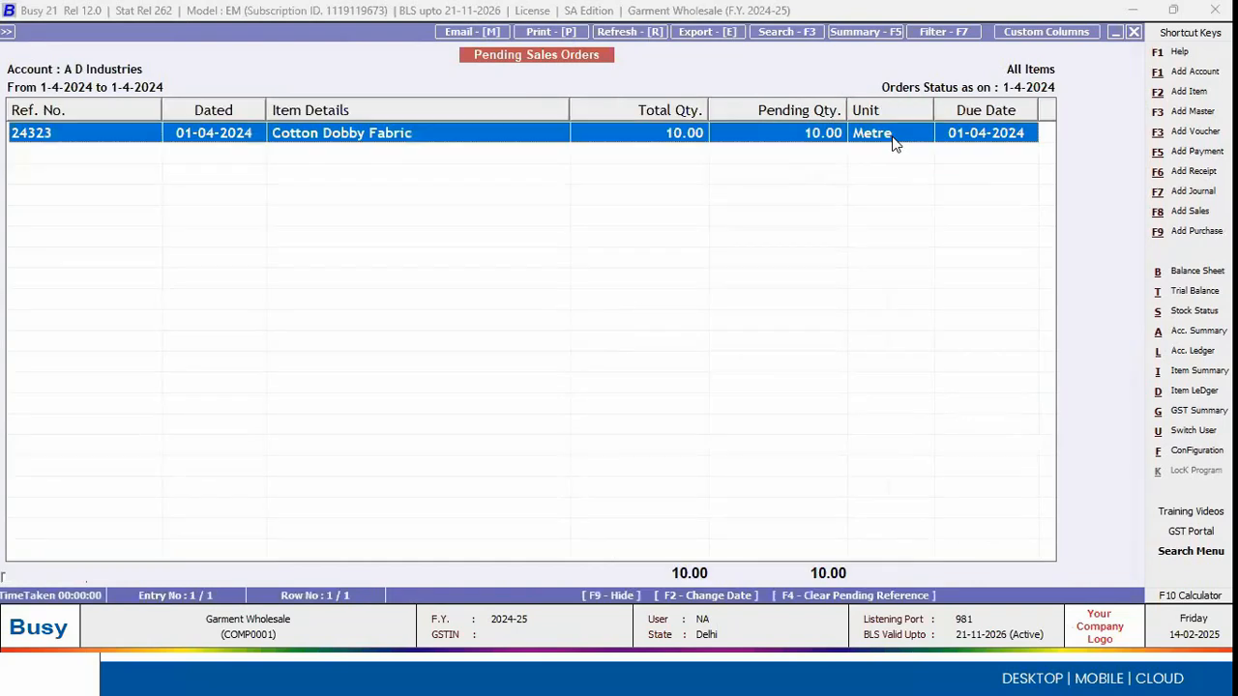
{"action": "key", "text": "Escape"}
{"action": "key", "text": "Up"}
Step: Start a new sales voucher in the Main series dated 01-04-2024
{"action": "key", "text": "Return"}
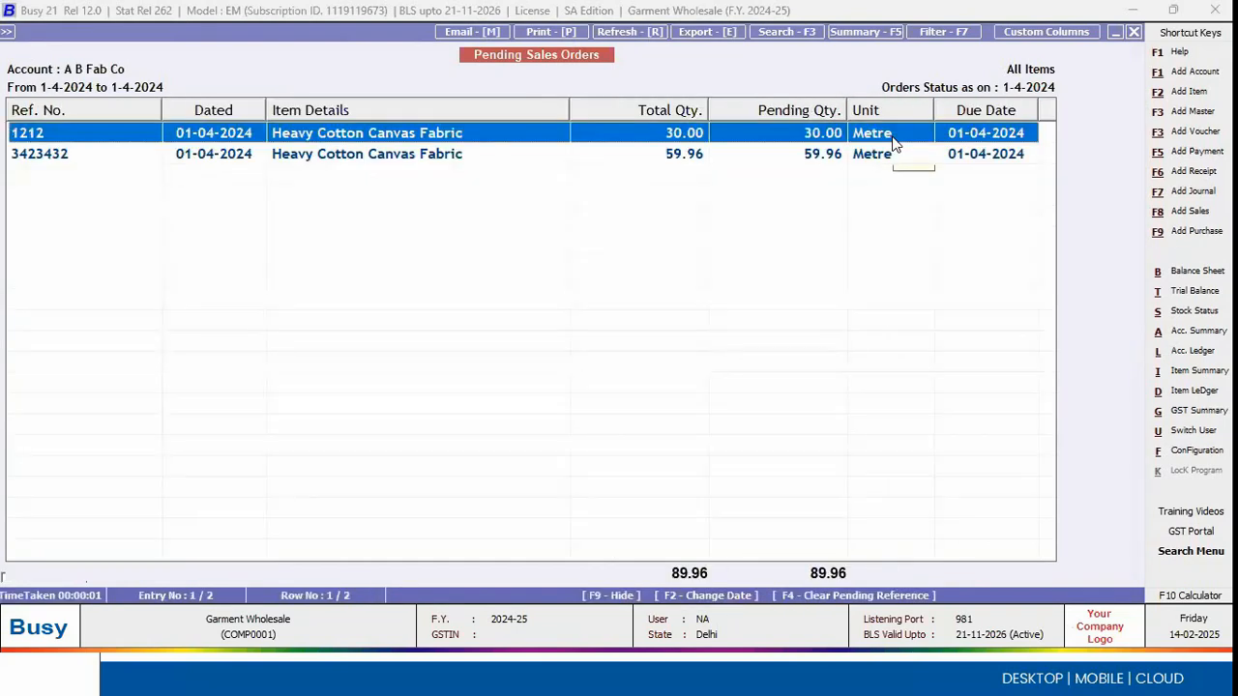
{"action": "key", "text": "Escape"}
{"action": "key", "text": "Escape"}
{"action": "key", "text": "Escape"}
{"action": "key", "text": "Escape"}
{"action": "key", "text": "Escape"}
{"action": "key", "text": "Left"}
{"action": "key", "text": "Down"}
{"action": "key", "text": "Down"}
{"action": "key", "text": "Down"}
{"action": "key", "text": "Down"}
{"action": "key", "text": "Return"}
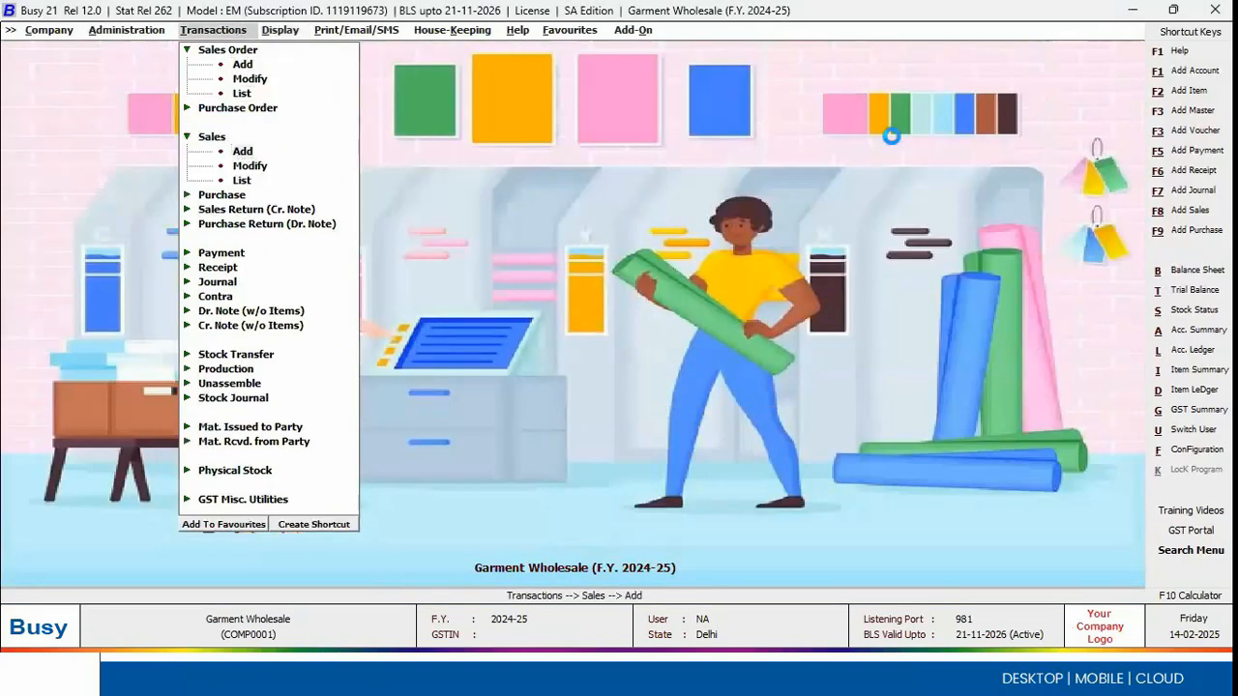
Step: Keep the sales voucher type Direct, choose A B Fab Co as the party and keep Main Store as the material centre
{"action": "key", "text": "Return"}
{"action": "key", "text": "Return"}
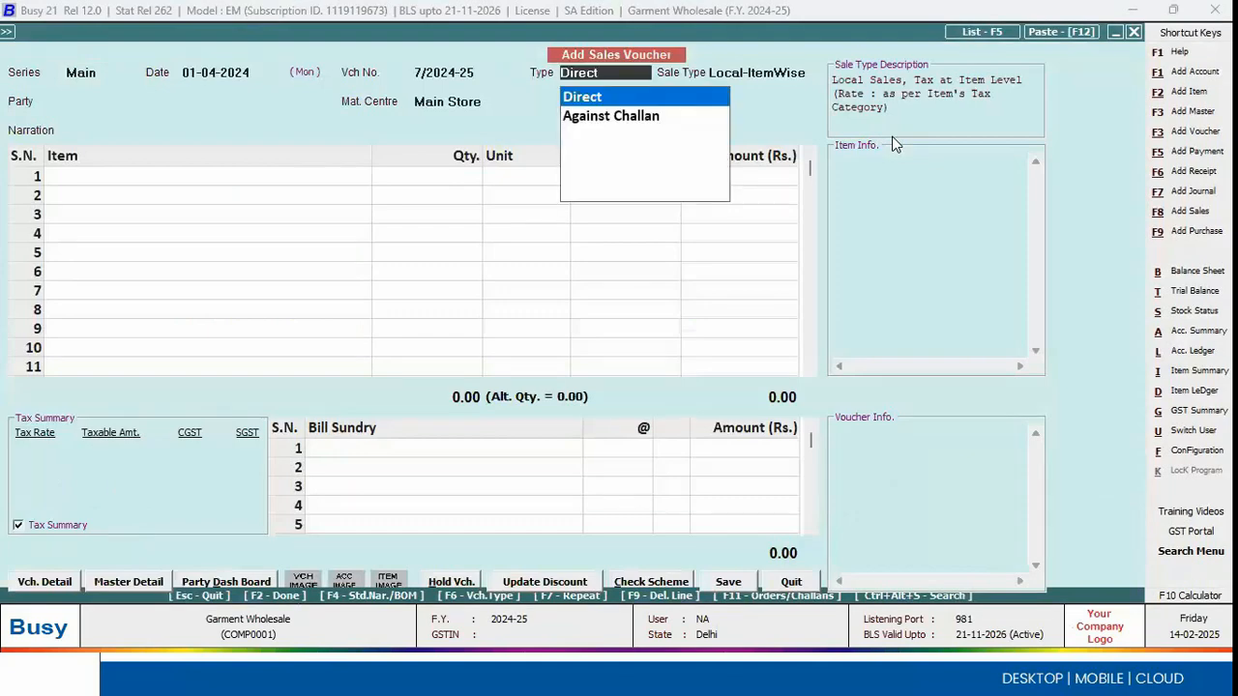
{"action": "key", "text": "Return"}
{"action": "key", "text": "Return"}
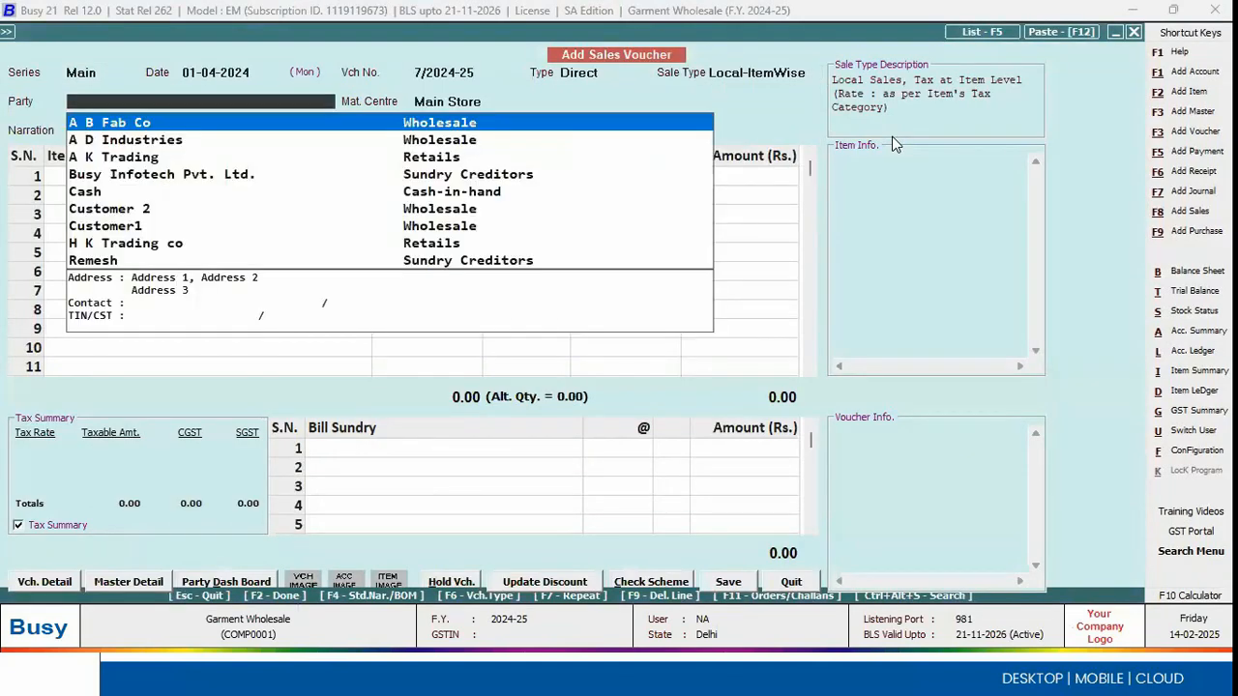
{"action": "key", "text": "Return"}
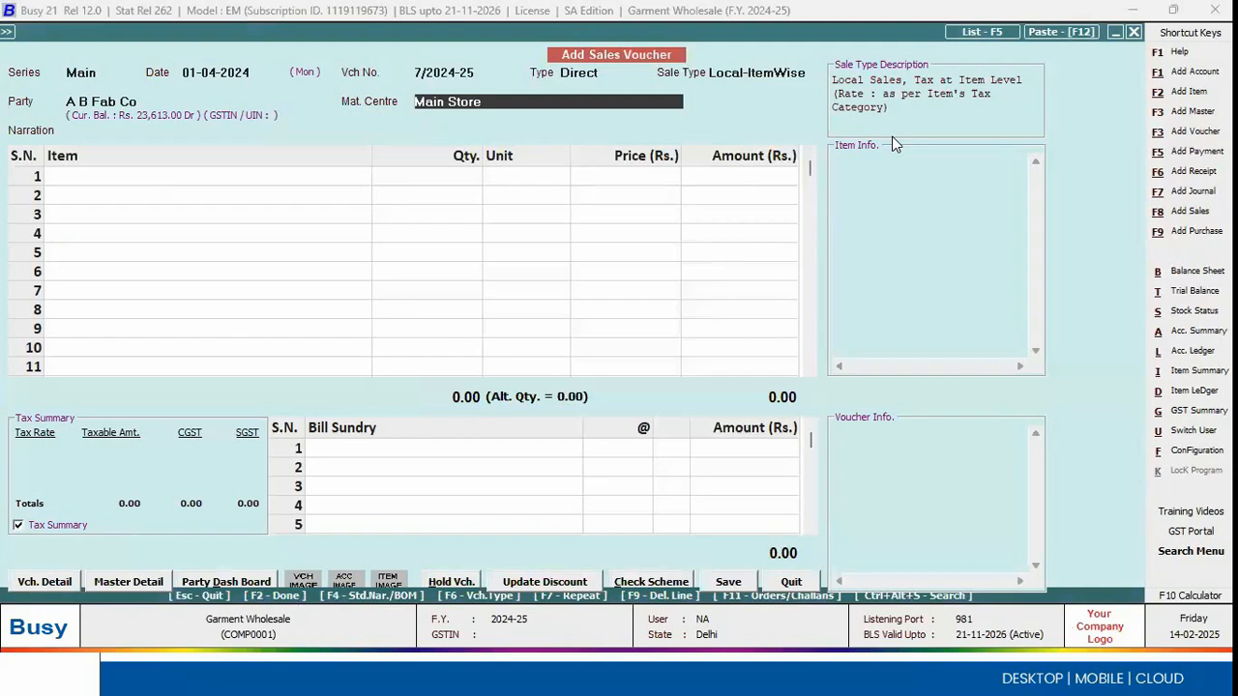
{"action": "key", "text": "Return"}
{"action": "key", "text": "Return"}
Step: Pull the items of A B Fab Co's first pending sales order into the sales voucher
{"action": "key", "text": "F11"}
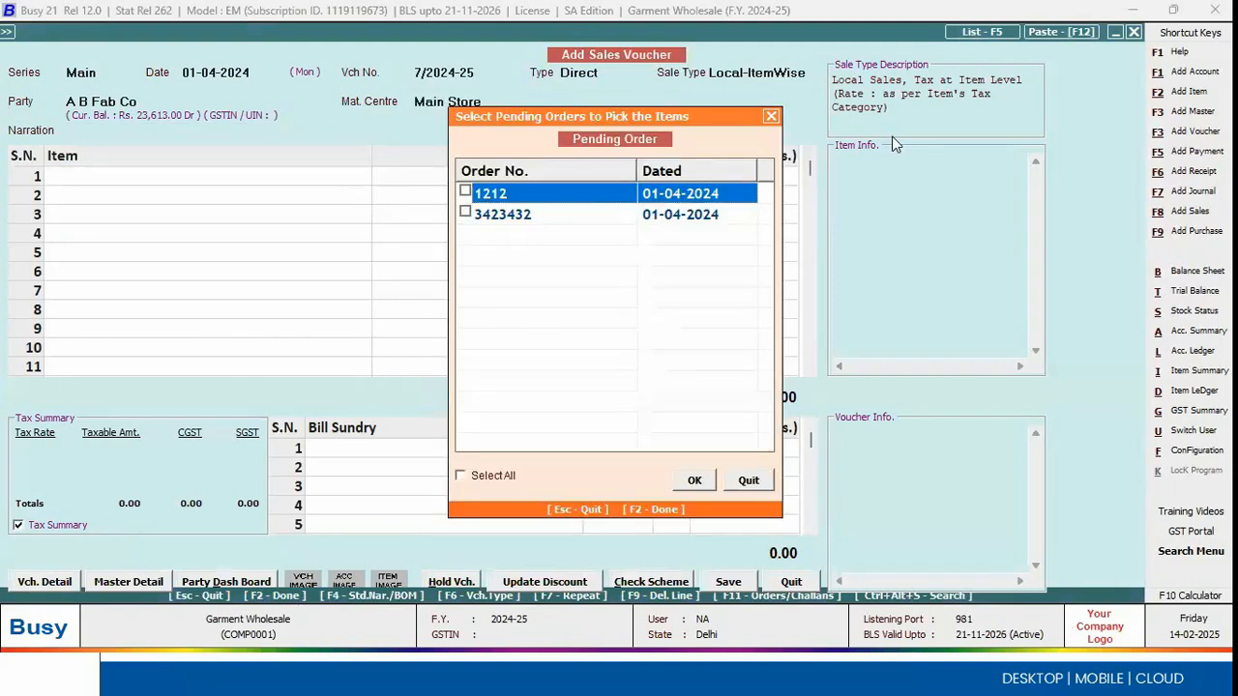
{"action": "left_click", "coordinate": [465, 192]}
{"action": "left_click", "coordinate": [690, 480]}
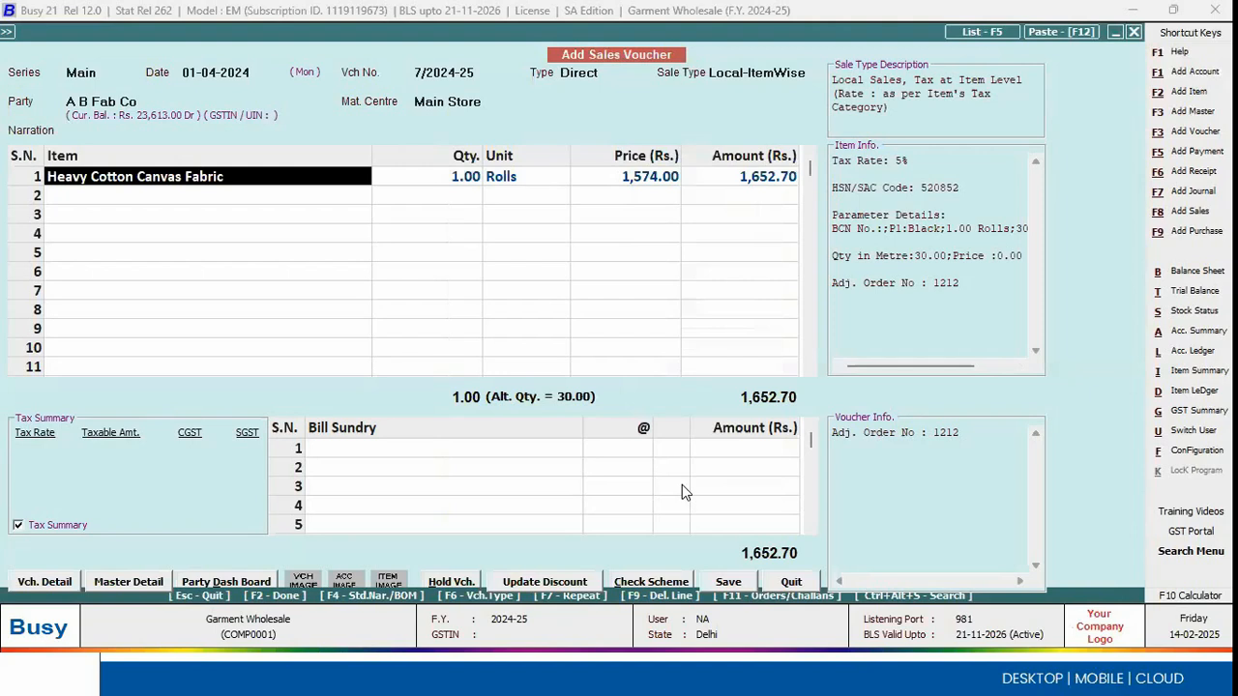
Step: Assign barcode G0000D to the 1.00 Rolls line of Heavy Cotton Canvas Fabric and accept its parameterized stock details
{"action": "key", "text": "Return"}
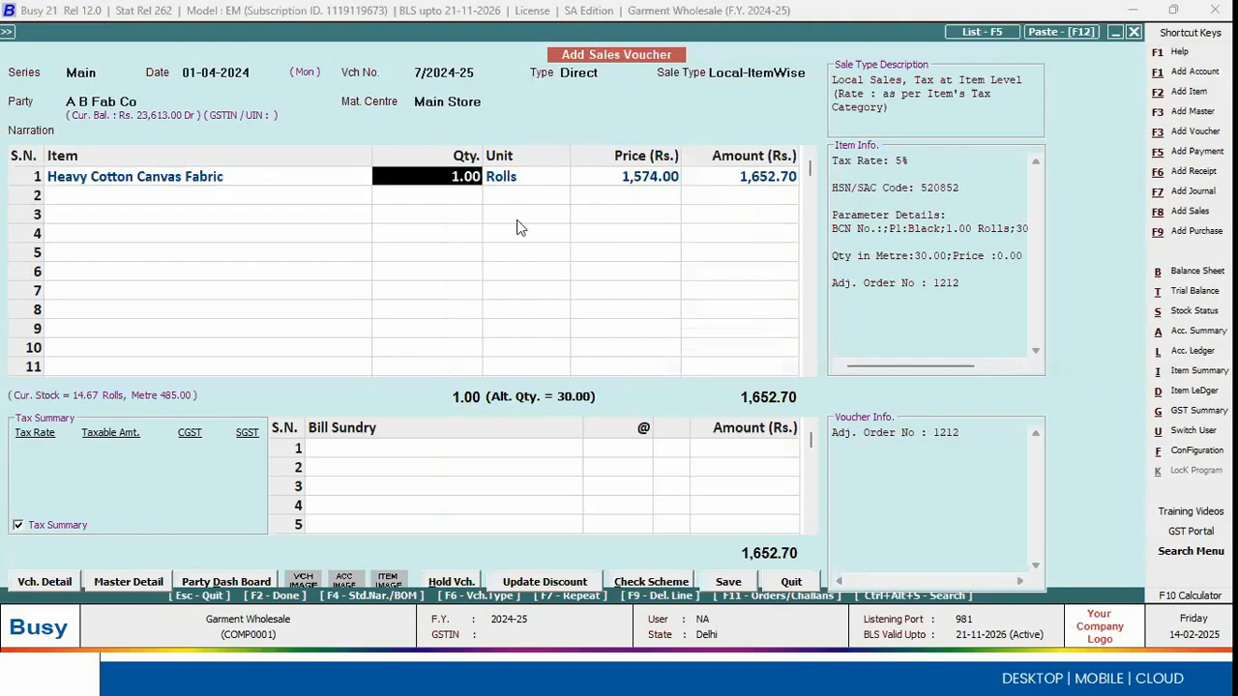
{"action": "key", "text": "Return"}
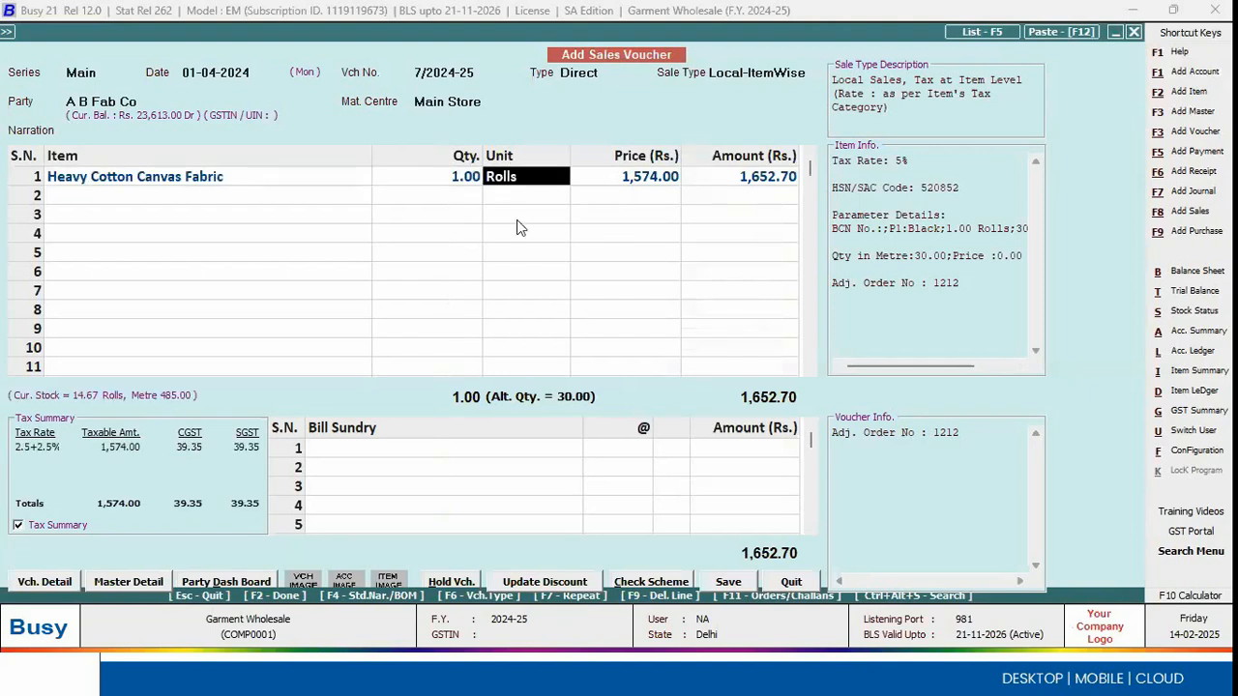
{"action": "key", "text": "Return"}
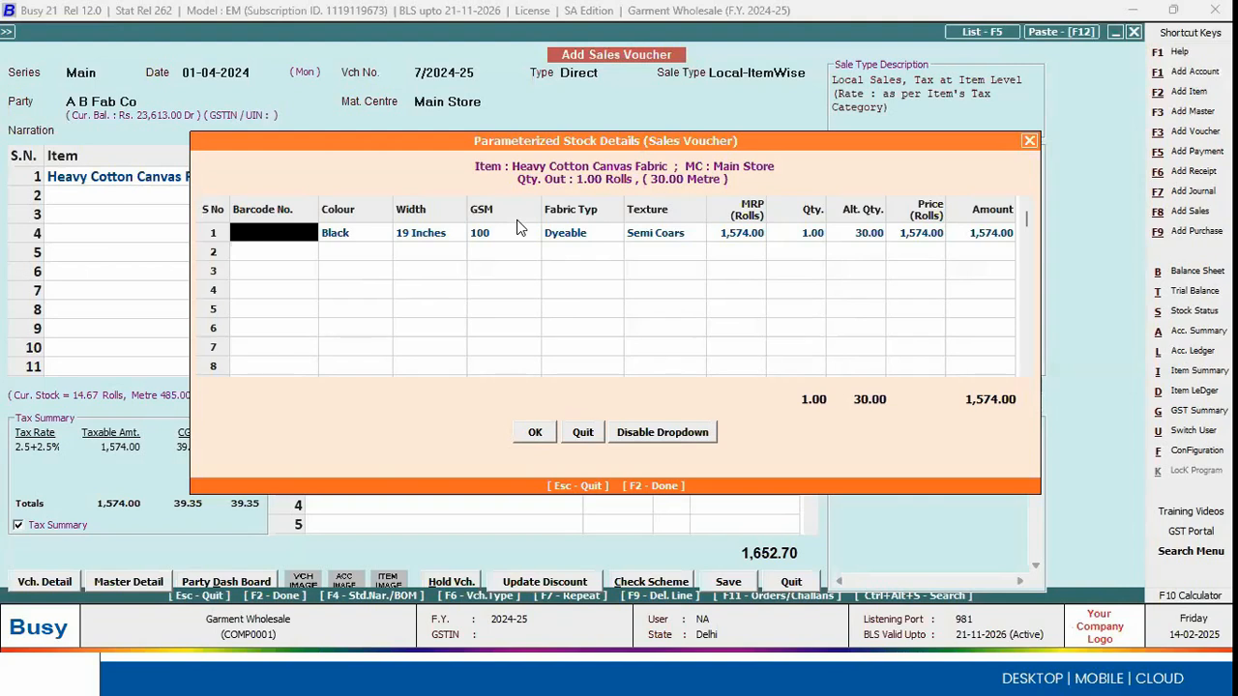
{"action": "key", "text": "Return"}
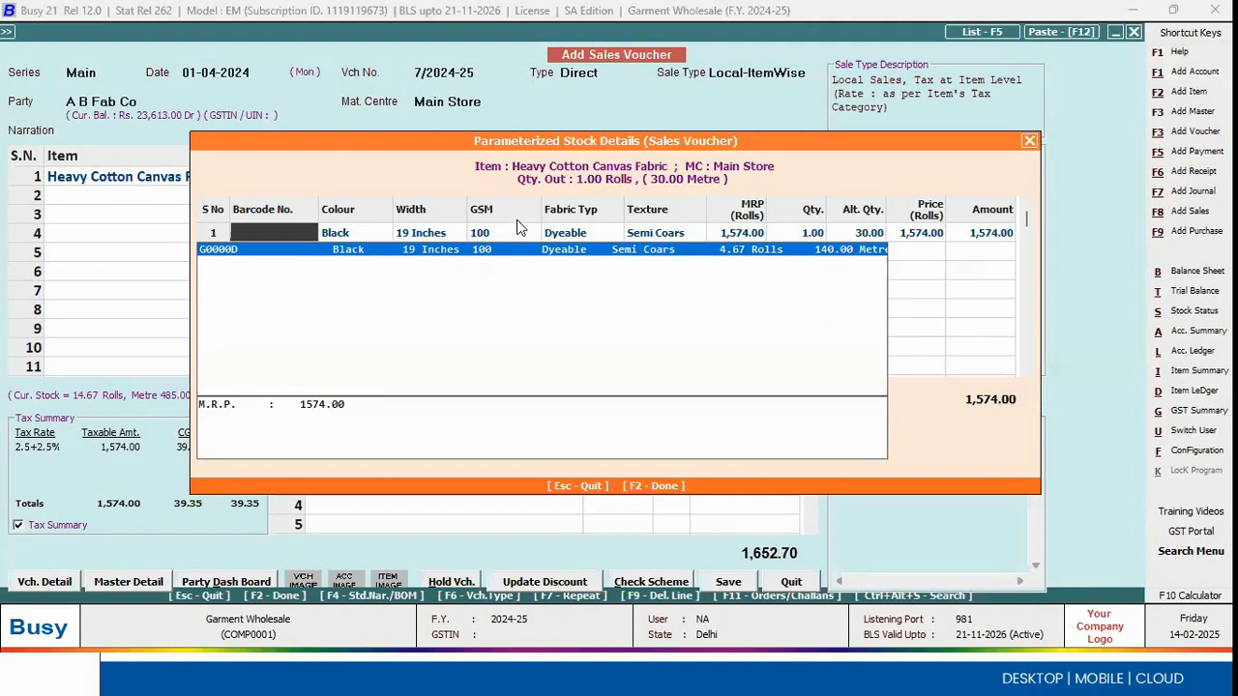
{"action": "key", "text": "Return"}
Step: Keep the fabric's price at 1574.00 per roll with no discount
{"action": "key", "text": "Return"}
{"action": "key", "text": "Return"}
{"action": "key", "text": "Return"}
{"action": "key", "text": "Return"}
{"action": "key", "text": "Return"}
{"action": "key", "text": "Return"}
{"action": "key", "text": "Return"}
{"action": "key", "text": "F2"}
{"action": "key", "text": "Return"}
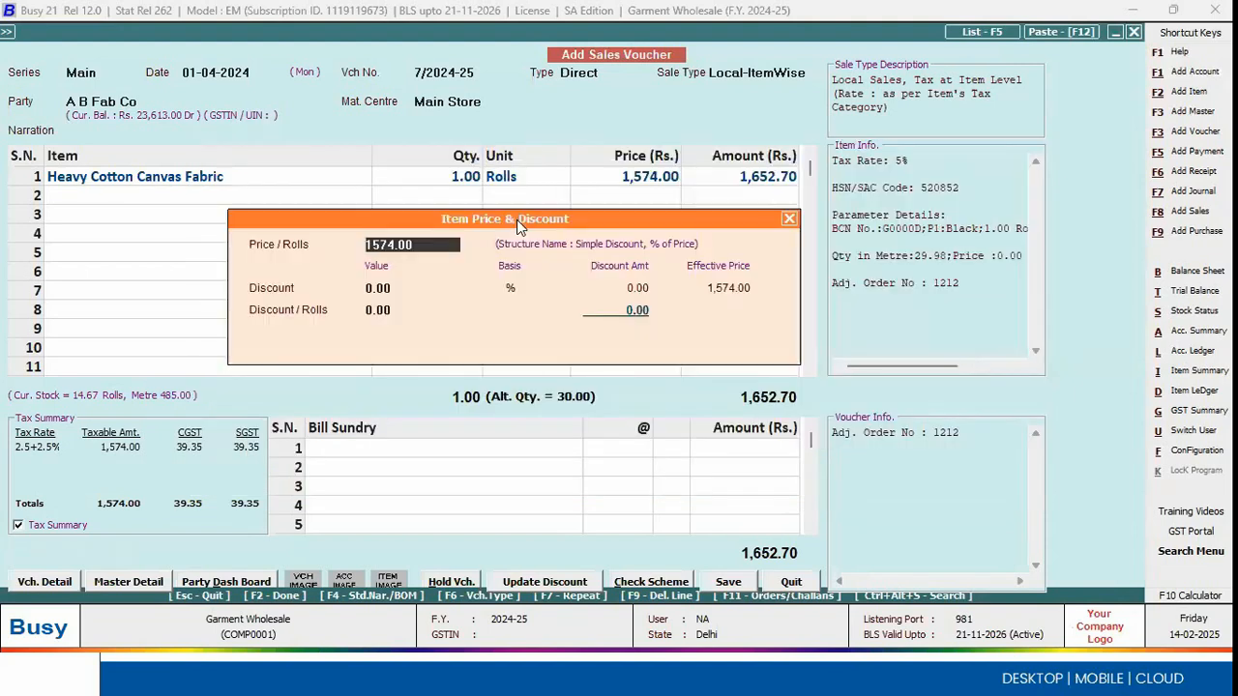
{"action": "key", "text": "Return"}
{"action": "key", "text": "Return"}
{"action": "key", "text": "Return"}
{"action": "key", "text": "Return"}
{"action": "key", "text": "Return"}
{"action": "key", "text": "Return"}
{"action": "key", "text": "Return"}
{"action": "key", "text": "Return"}
{"action": "key", "text": "Return"}
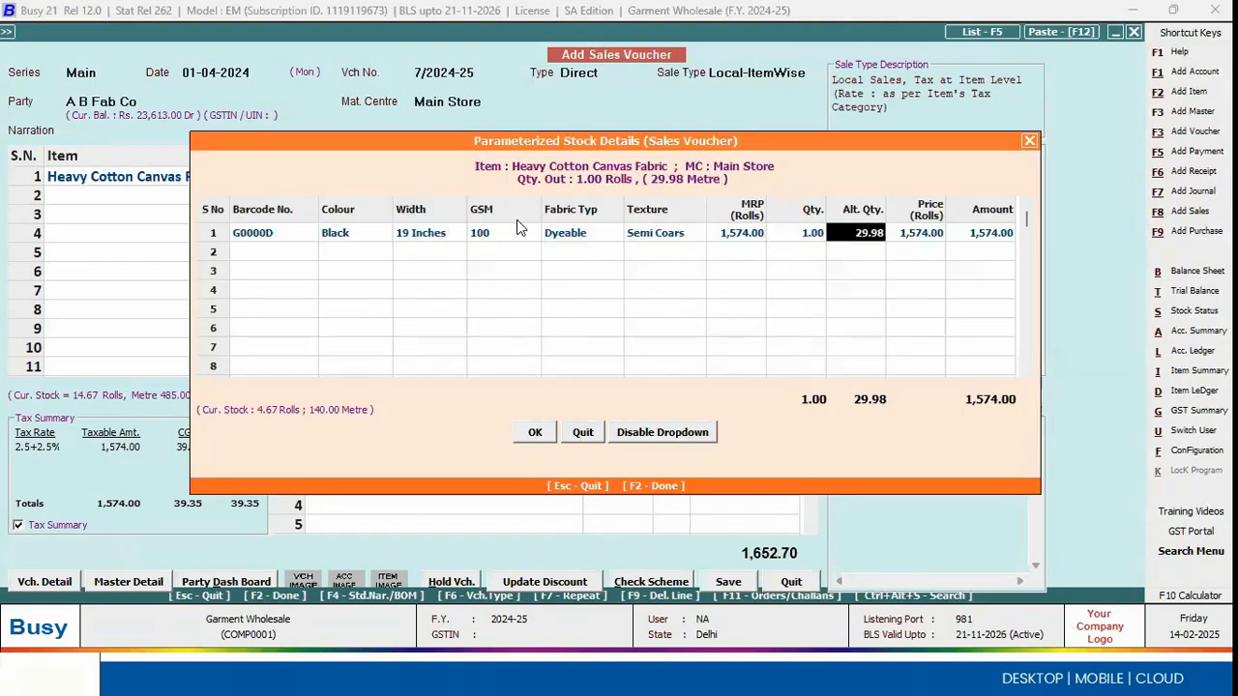
Step: Review the fabric's stock details again and accept 29.98 metres as its alternate quantity with a 0.00 price per metre
{"action": "key", "text": "F2"}
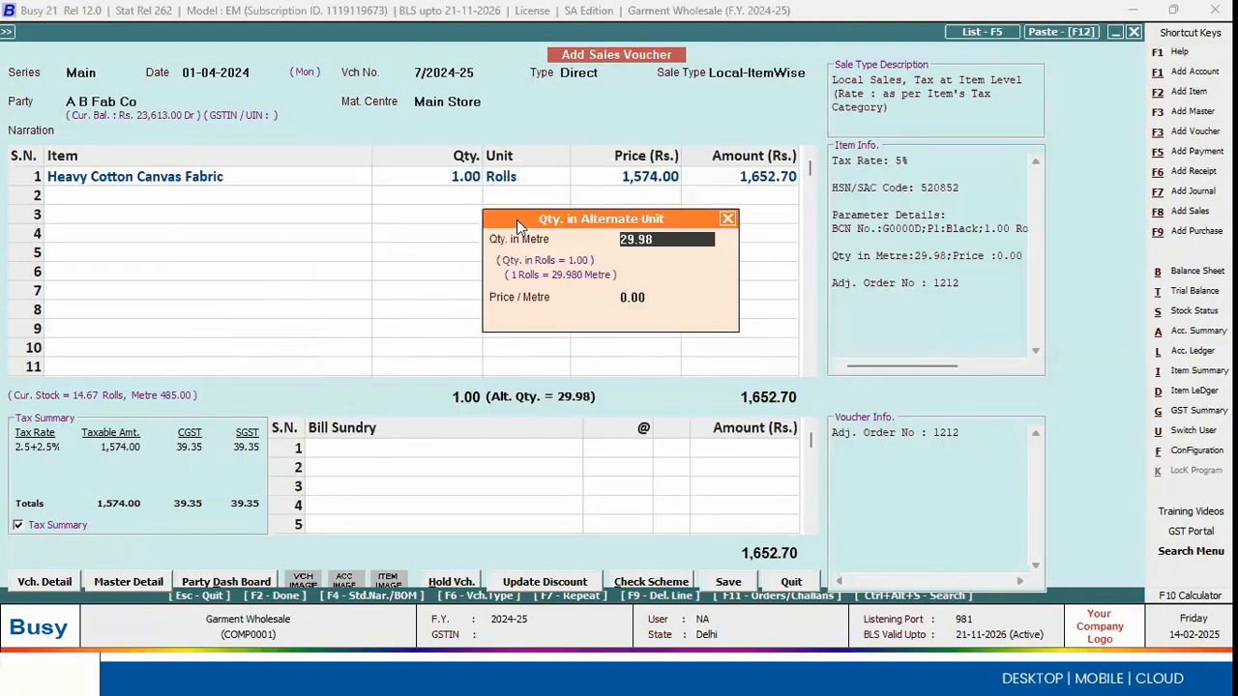
{"action": "key", "text": "Return"}
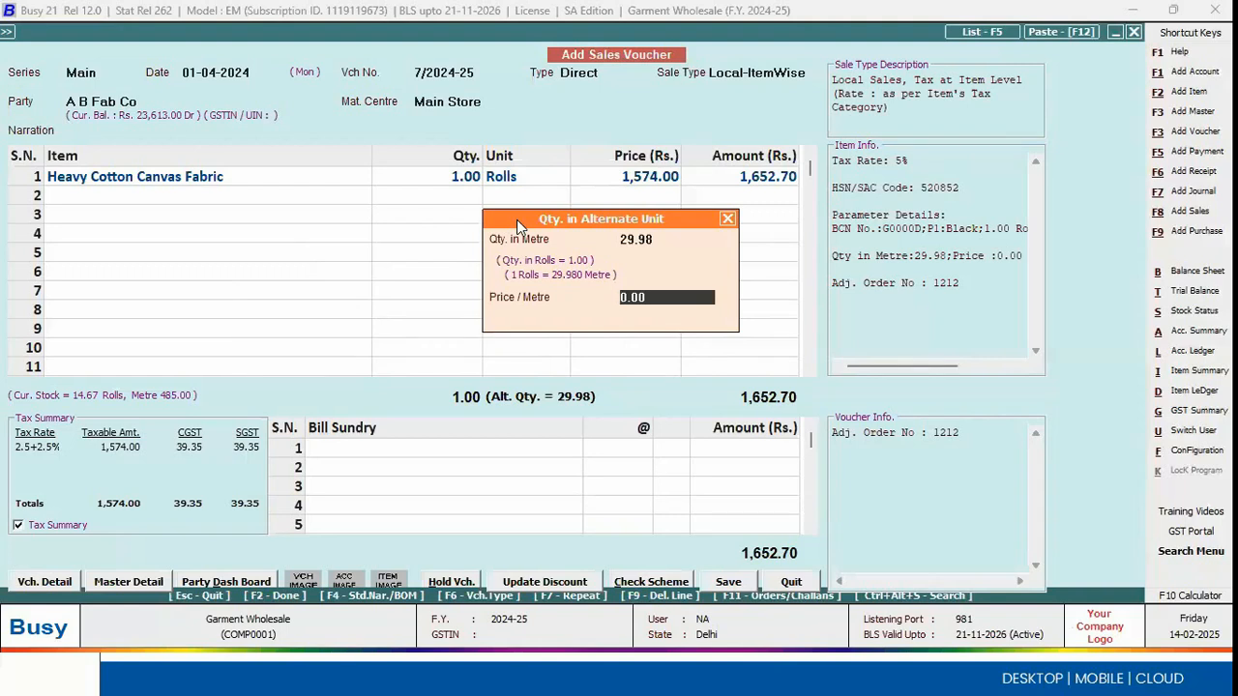
{"action": "key", "text": "Return"}
Step: Accept the line's pricing, save the sales voucher against the order and leave voucher entry
{"action": "key", "text": "Return"}
{"action": "key", "text": "Return"}
{"action": "key", "text": "Return"}
{"action": "key", "text": "F2"}
{"action": "key", "text": "Return"}
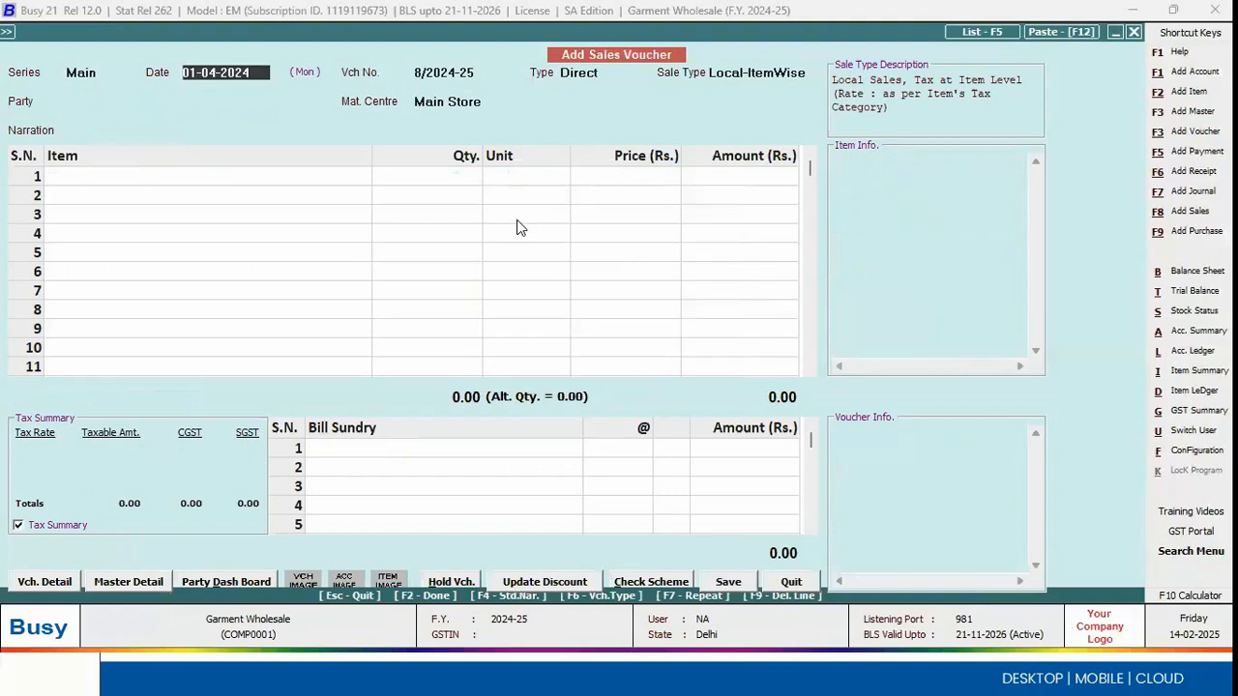
{"action": "key", "text": "Escape"}
{"action": "key", "text": "Return"}
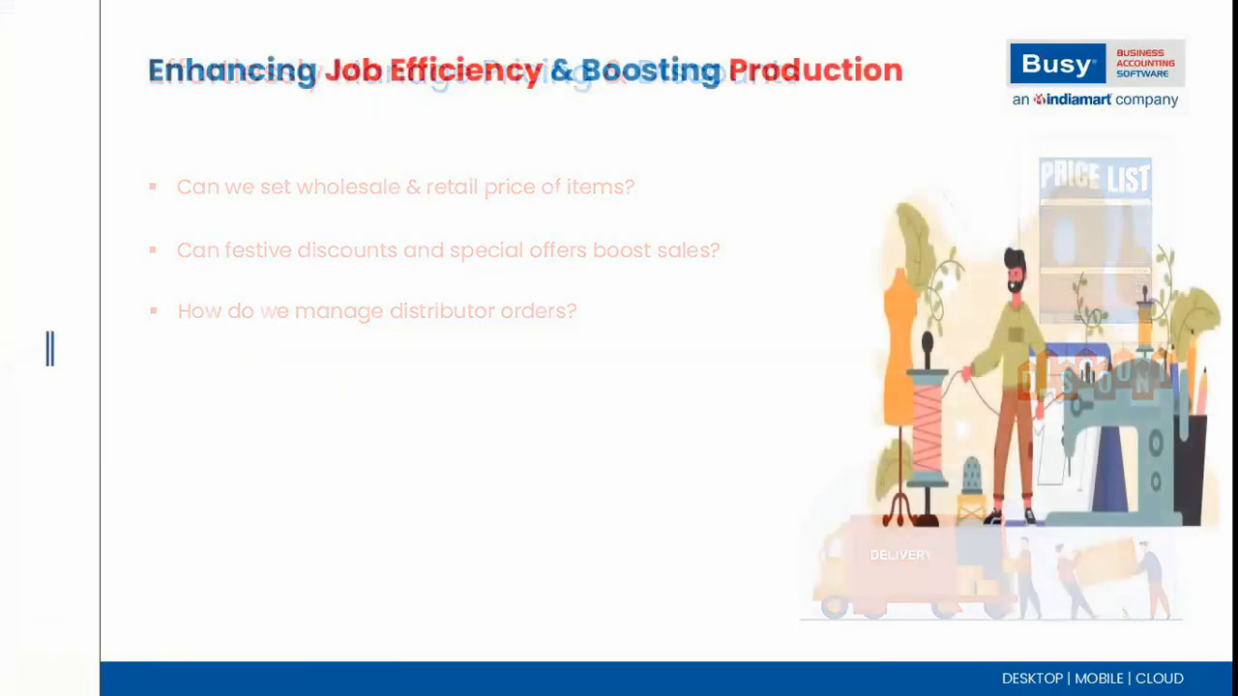
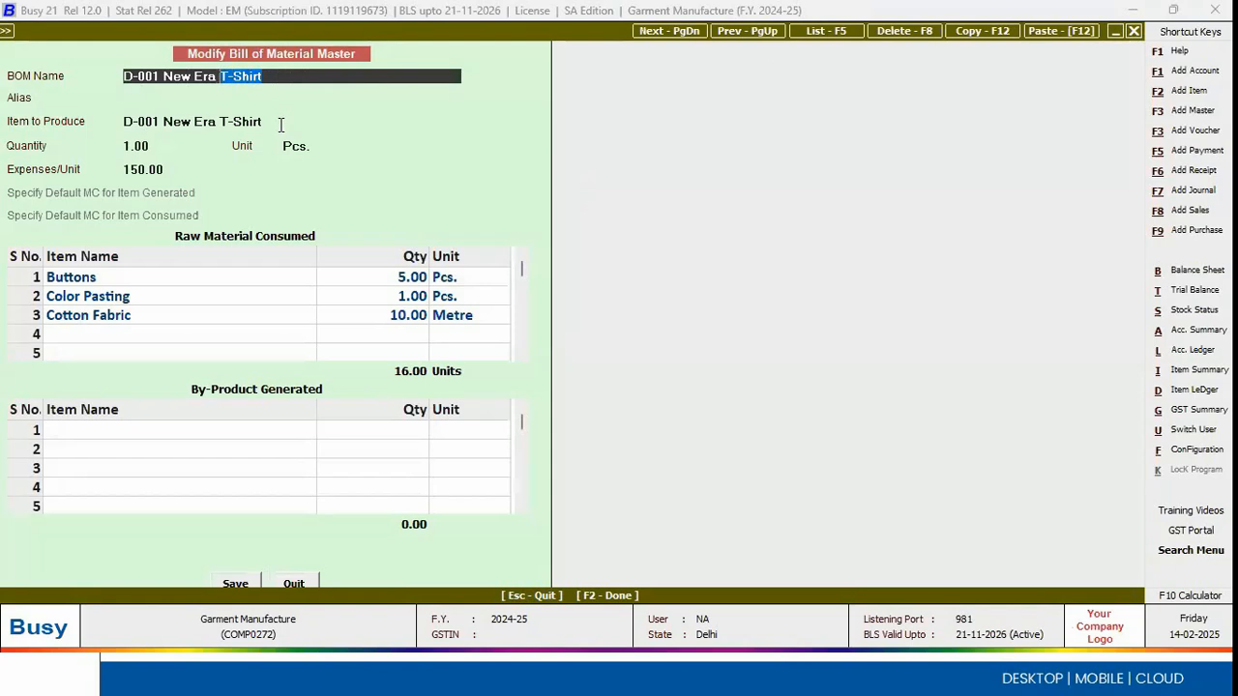
Step: Review the header of the D-001 New Era T-Shirt bill of material: name, item to produce, quantity, unit and expenses per piece
{"action": "left_click", "coordinate": [273, 77]}
{"action": "left_click_drag", "start_coordinate": [272, 76], "coordinate": [103, 67]}
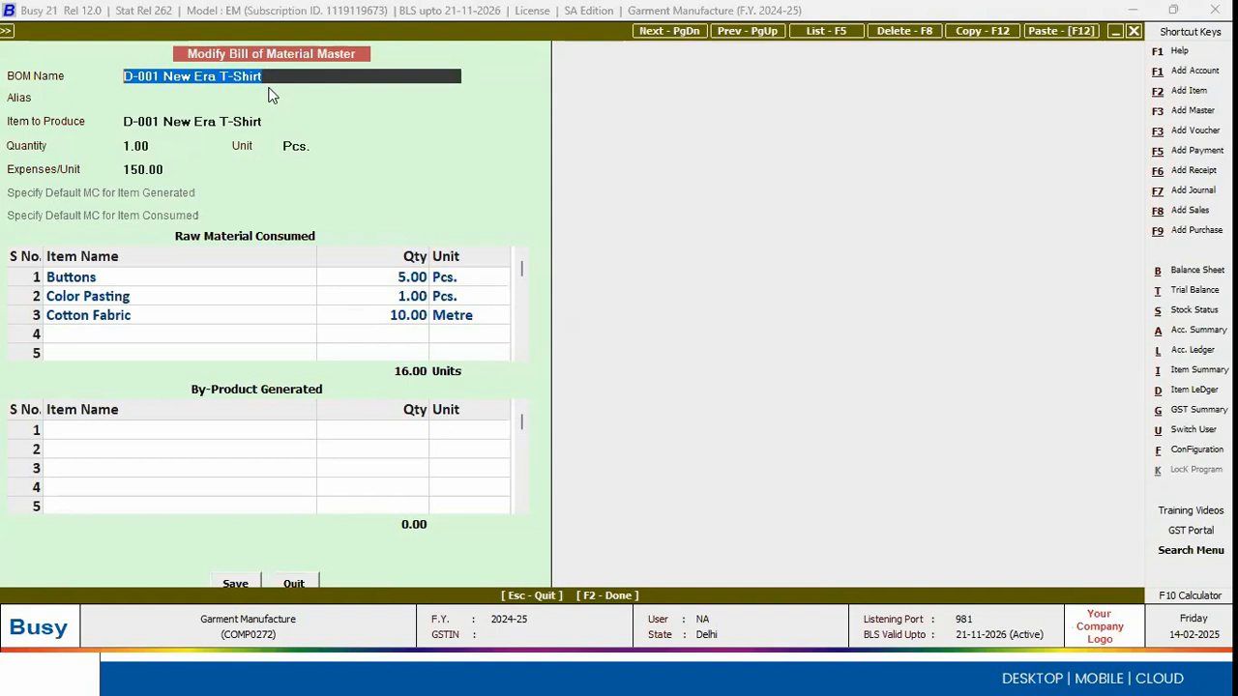
{"action": "key", "text": "Return"}
{"action": "key", "text": "Up"}
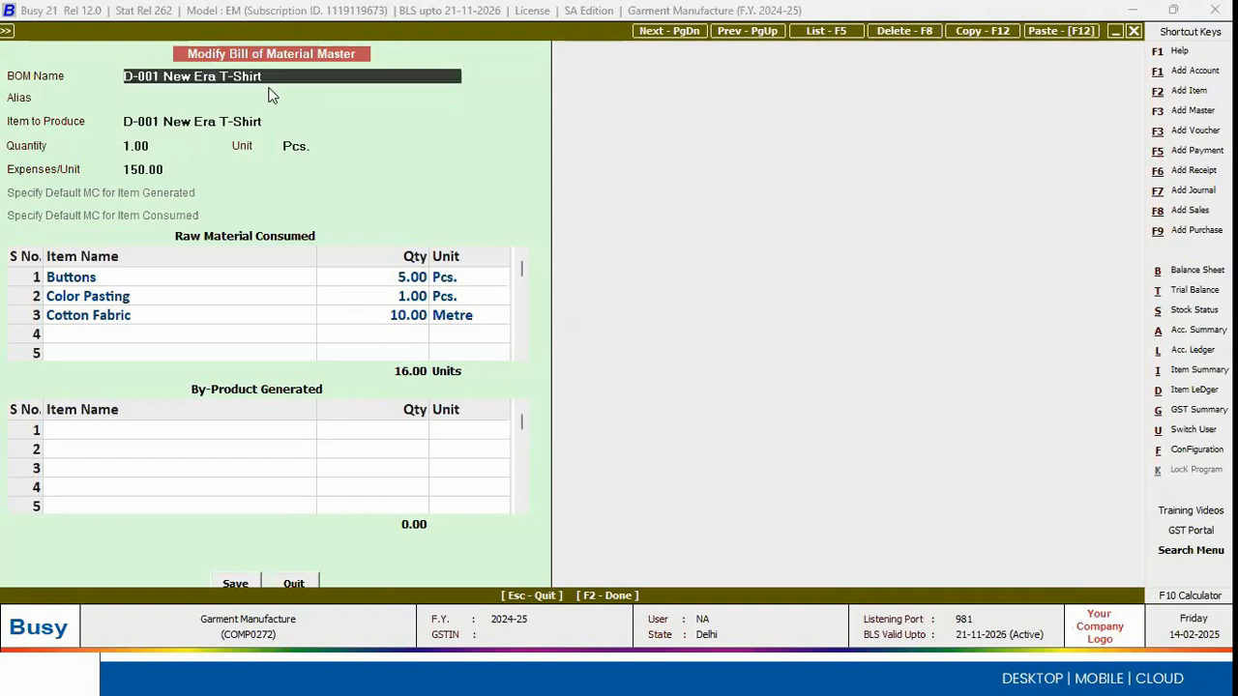
{"action": "key", "text": "Return"}
{"action": "key", "text": "Return"}
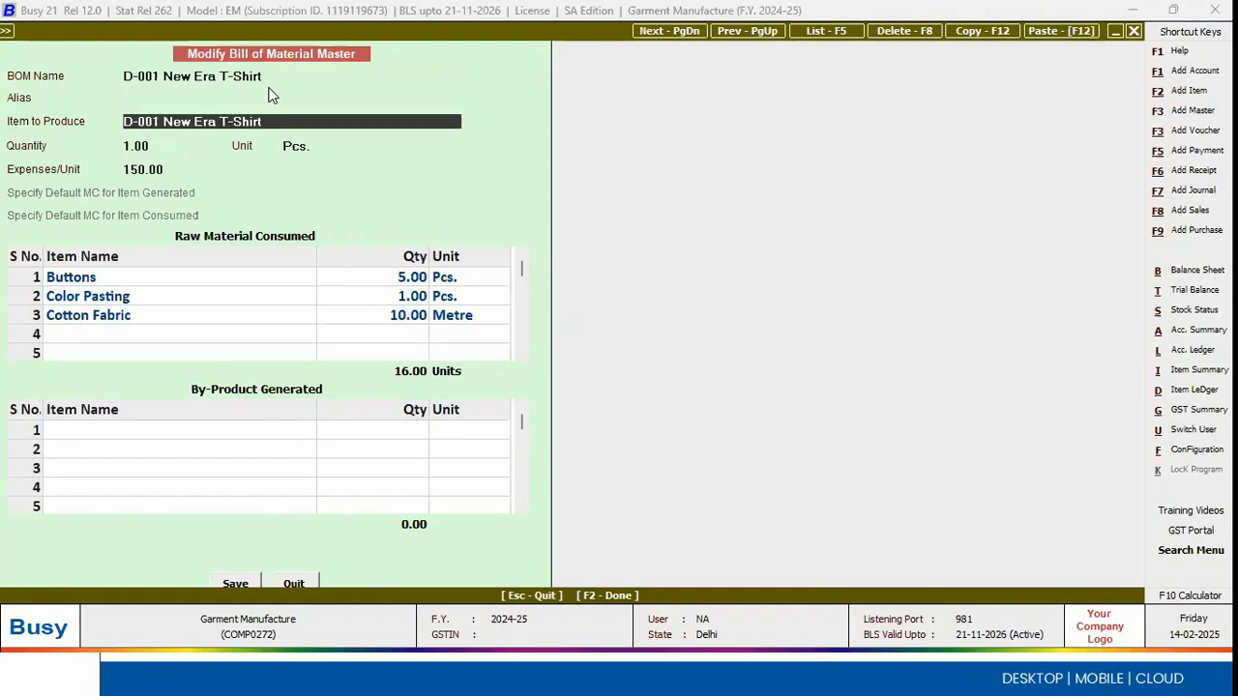
{"action": "key", "text": "Down"}
{"action": "key", "text": "Down"}
{"action": "key", "text": "Down"}
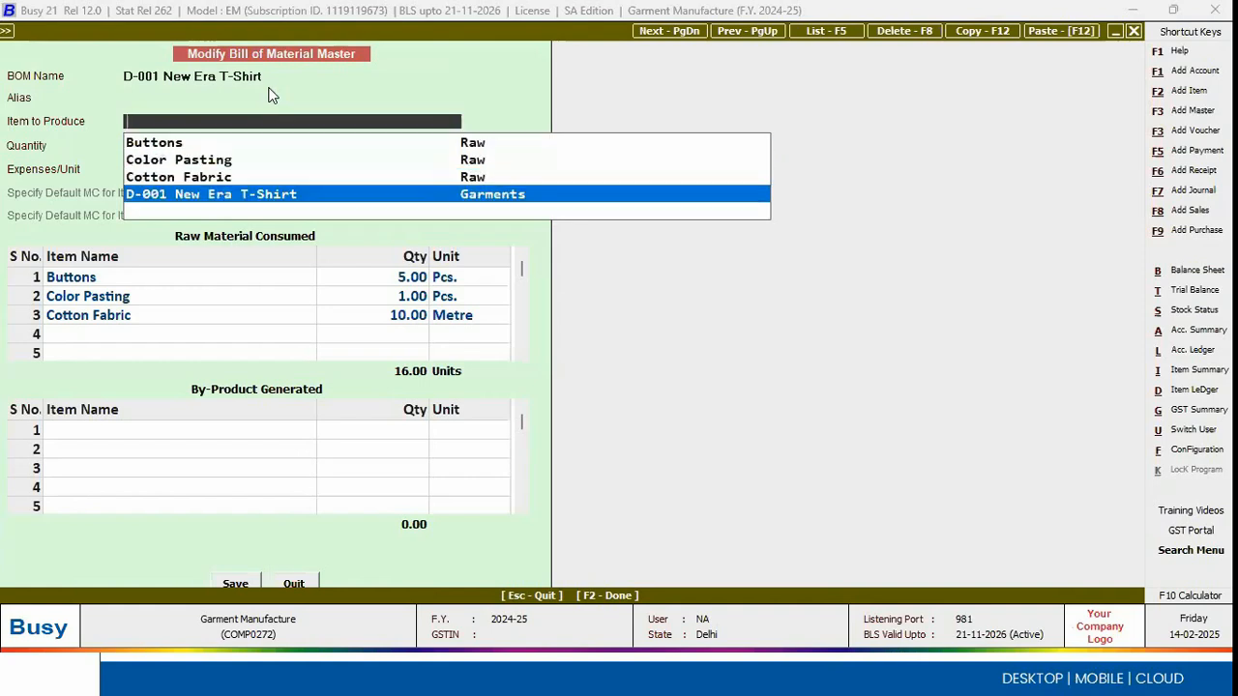
{"action": "key", "text": "Return"}
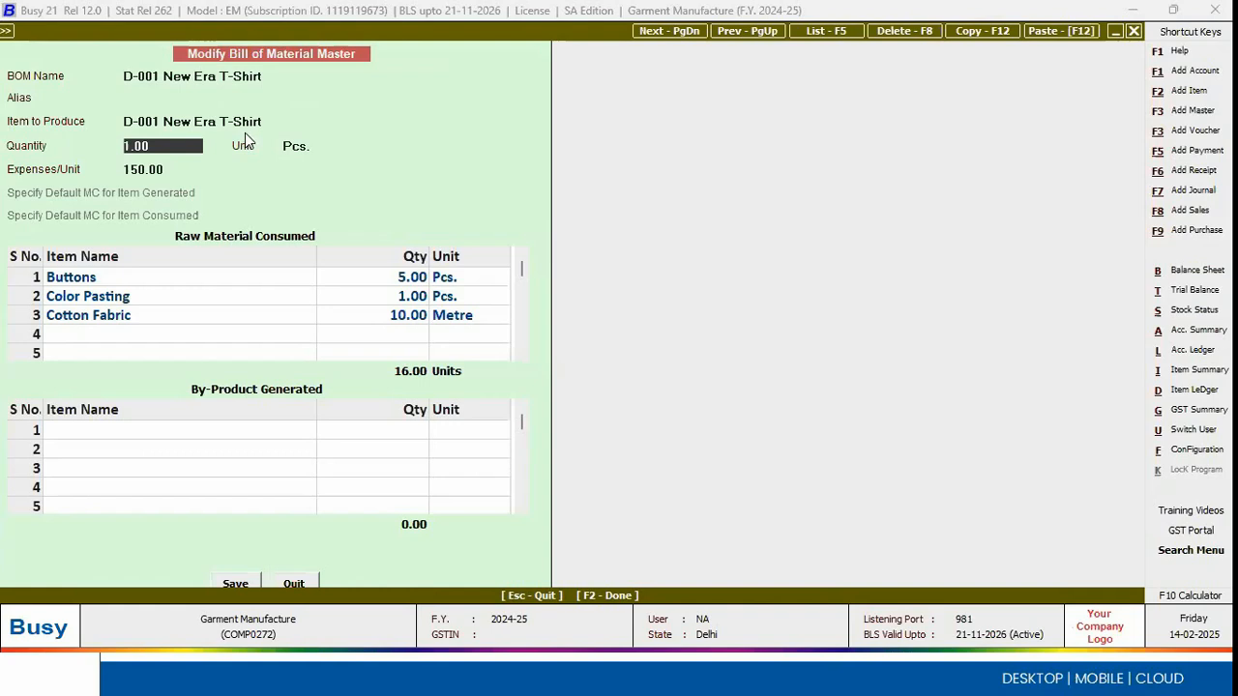
{"action": "key", "text": "Return"}
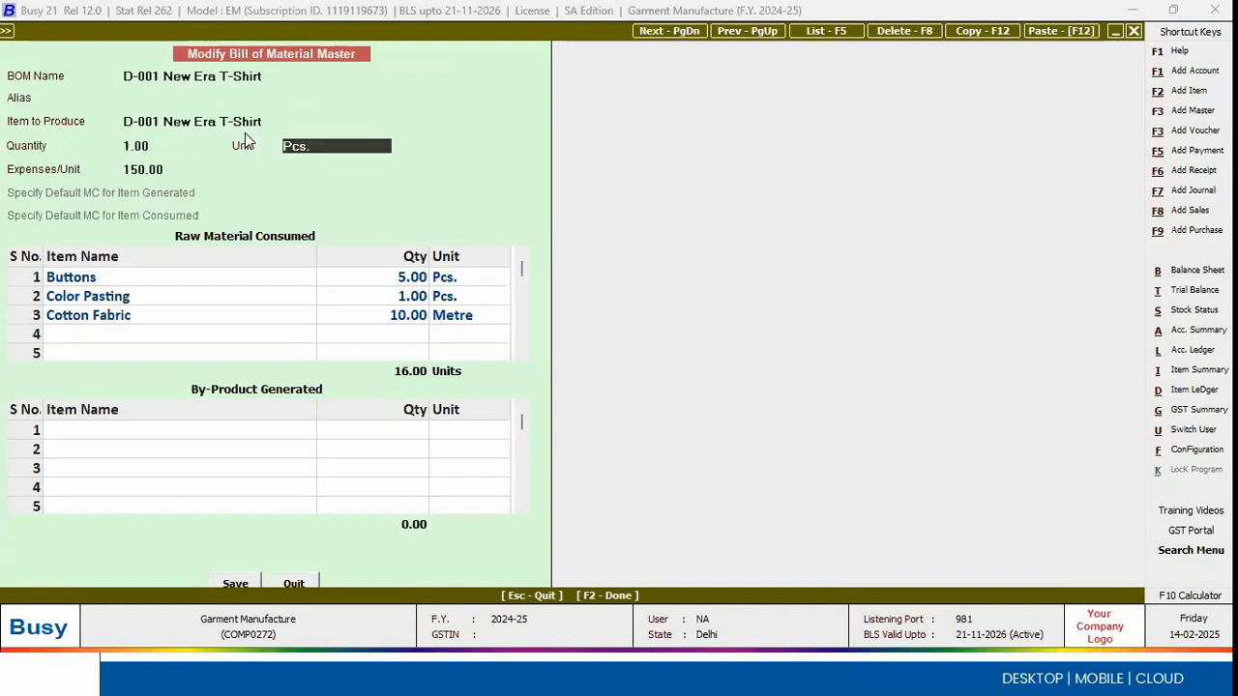
{"action": "key", "text": "Return"}
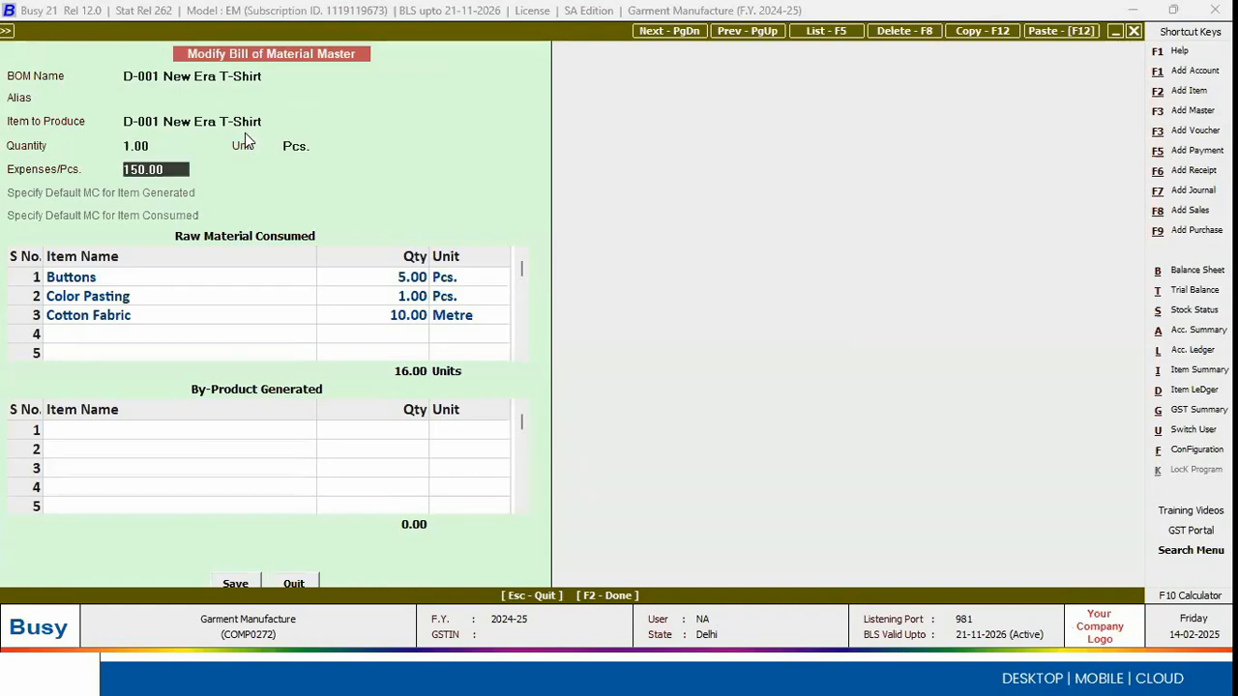
{"action": "key", "text": "Return"}
{"action": "left_click", "coordinate": [179, 169]}
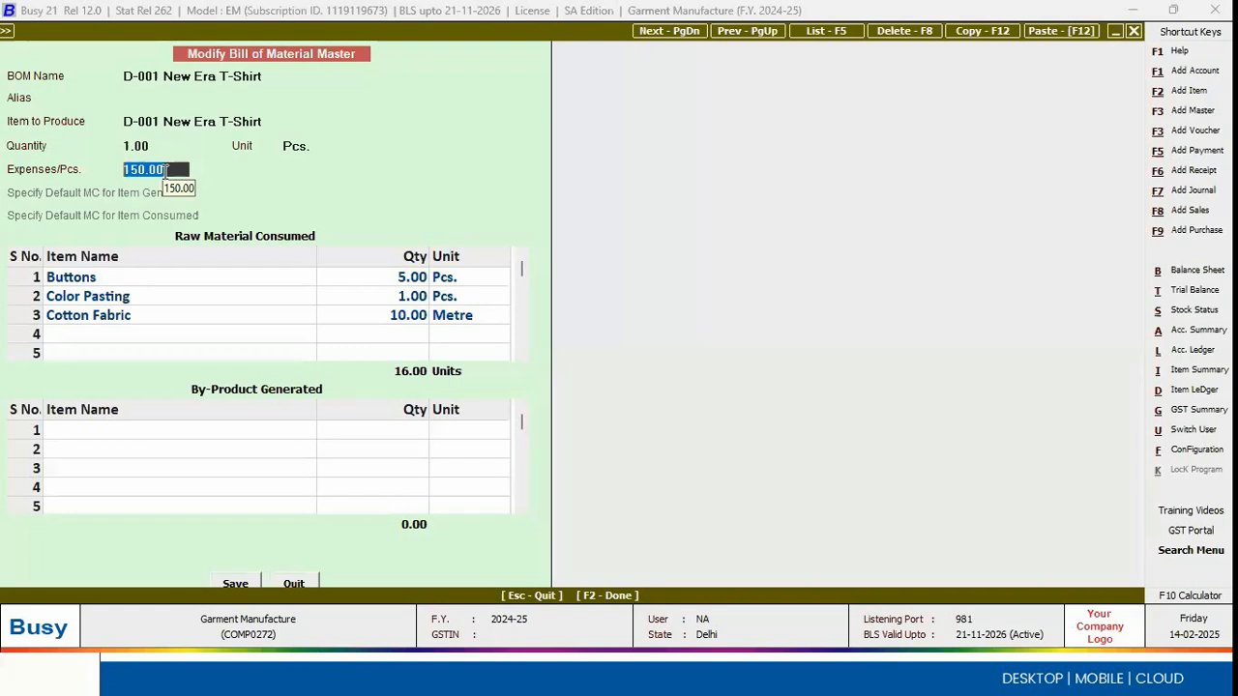
Step: Examine the items and quantities of Buttons, Color Pasting and Cotton Fabric consumed to produce the T-shirt
{"action": "left_click", "coordinate": [200, 284]}
{"action": "key", "text": "Return"}
{"action": "key", "text": "Return"}
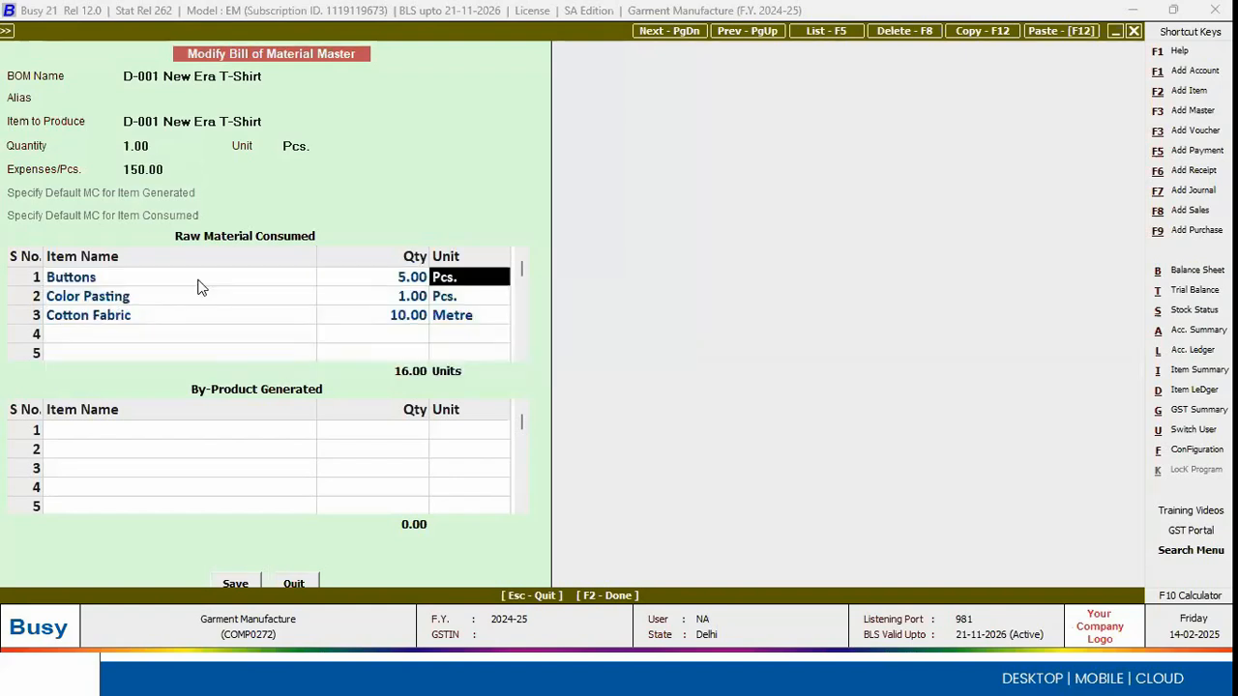
{"action": "left_click", "coordinate": [377, 284]}
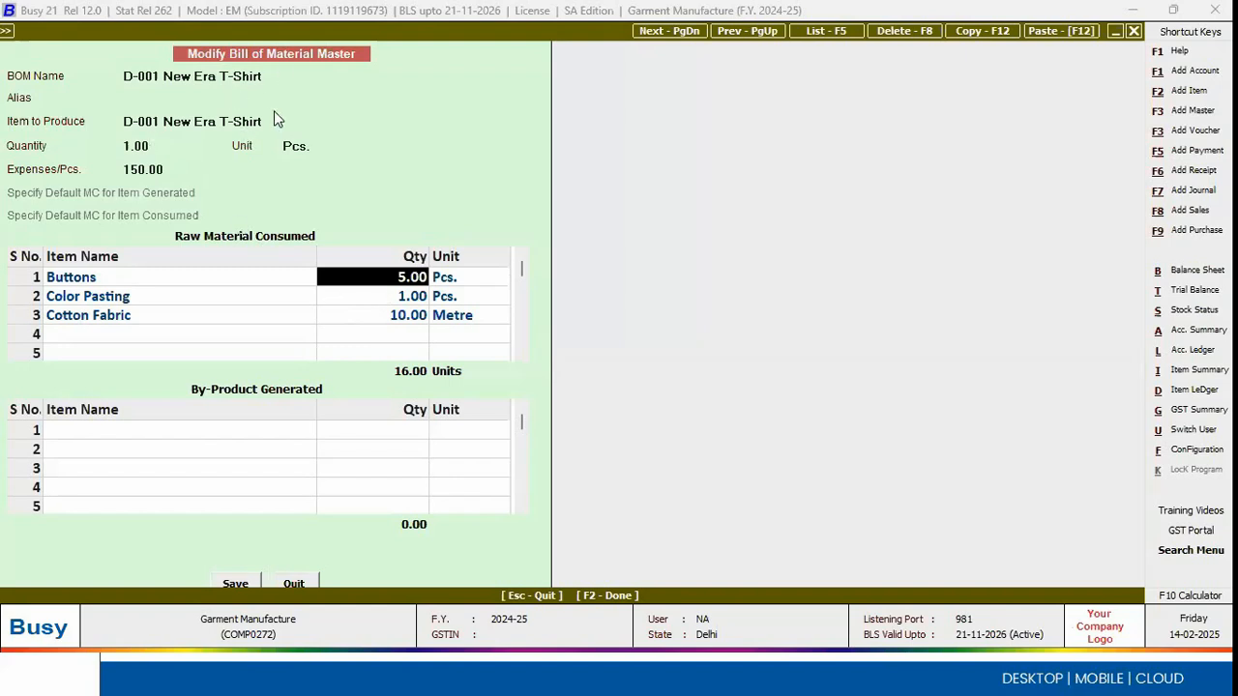
{"action": "left_click", "coordinate": [168, 280]}
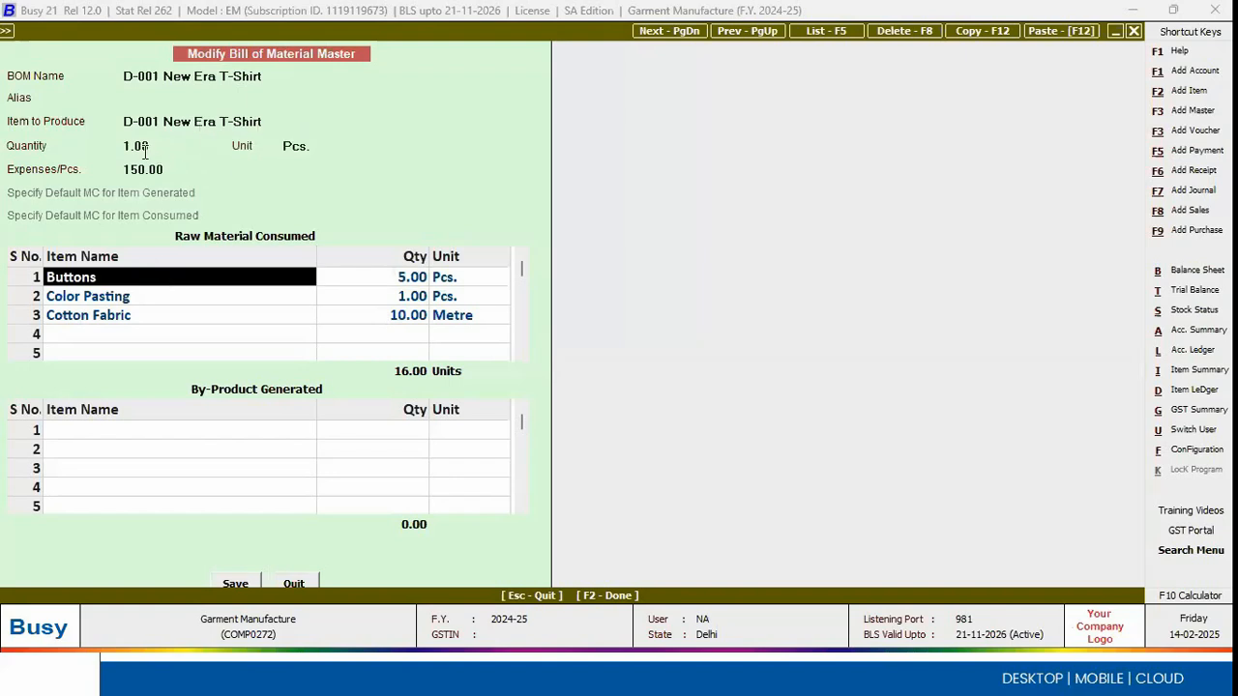
{"action": "left_click_drag", "start_coordinate": [160, 124], "coordinate": [124, 125]}
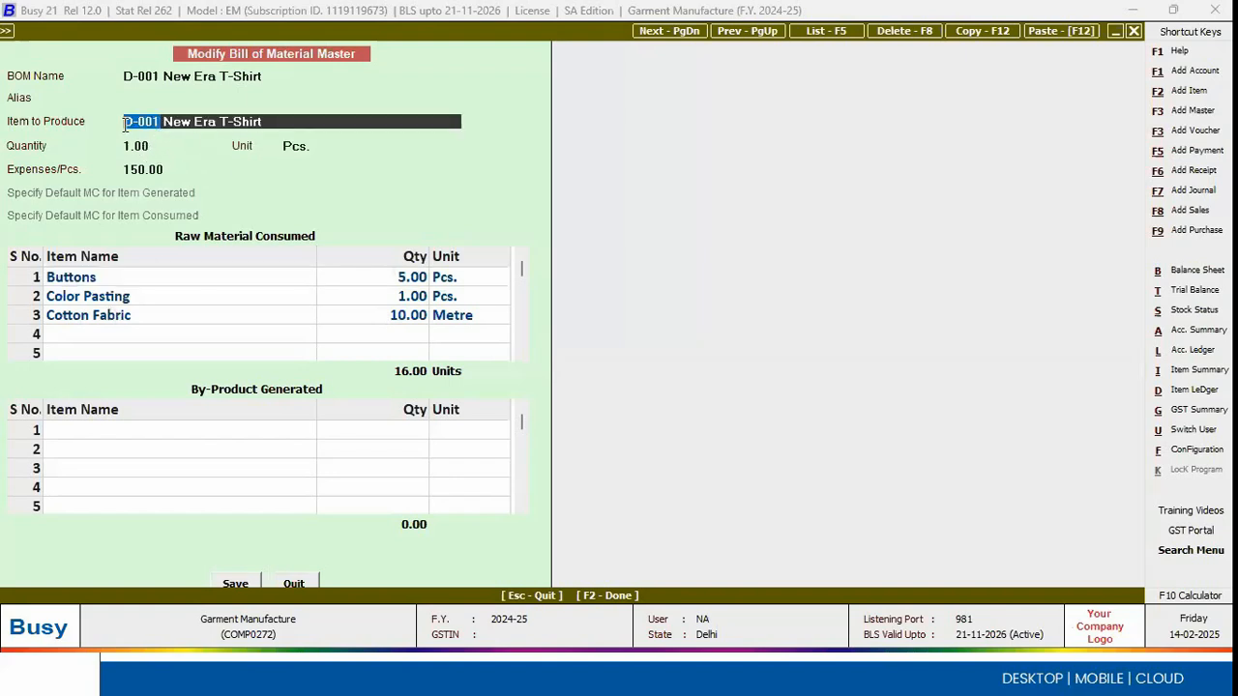
{"action": "left_click", "coordinate": [141, 284]}
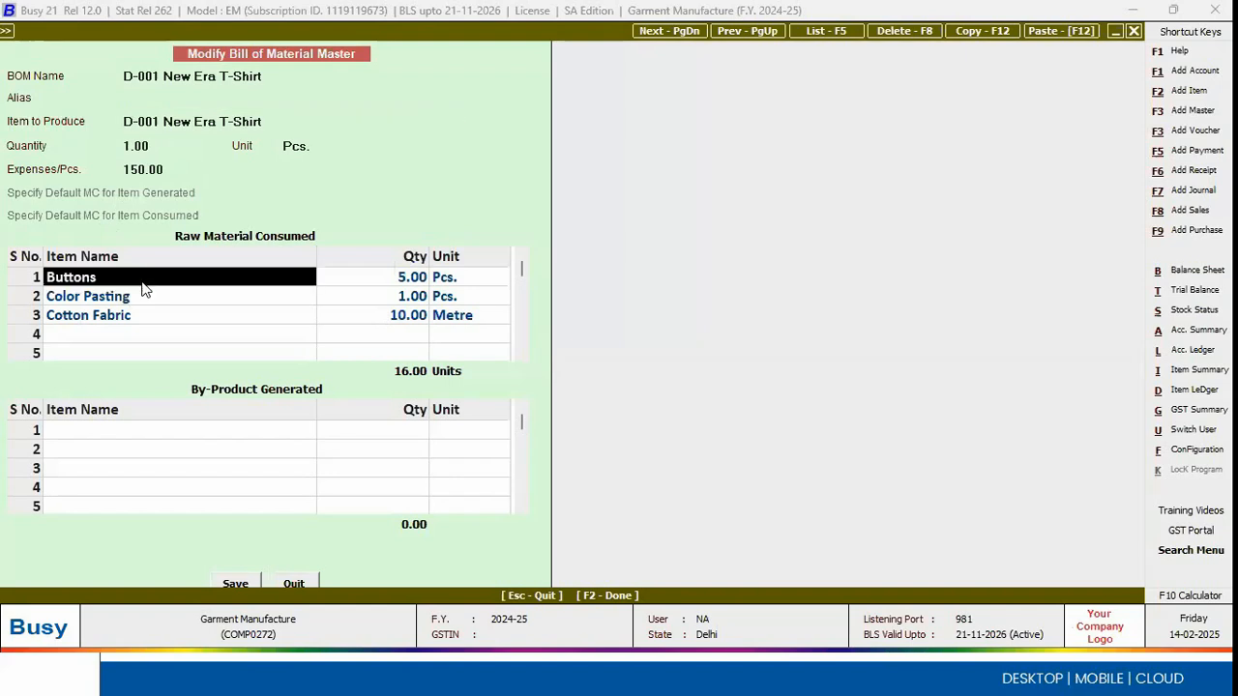
{"action": "left_click", "coordinate": [381, 284]}
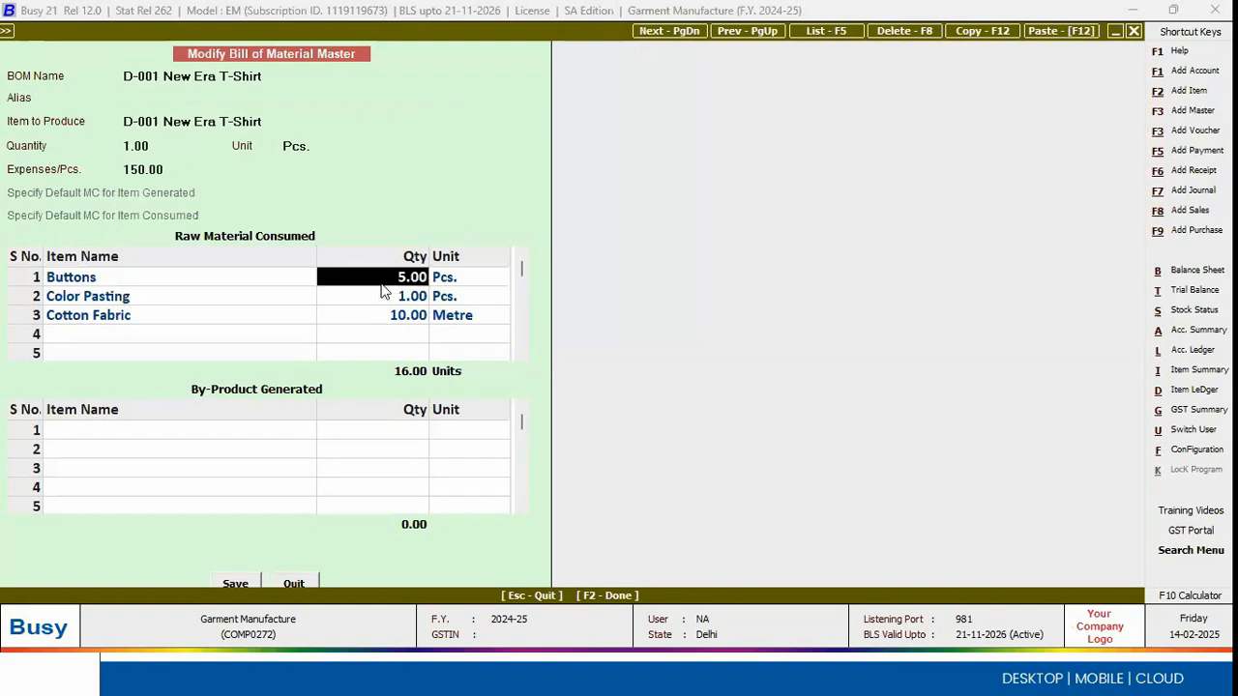
{"action": "left_click", "coordinate": [197, 305]}
{"action": "left_click", "coordinate": [389, 304]}
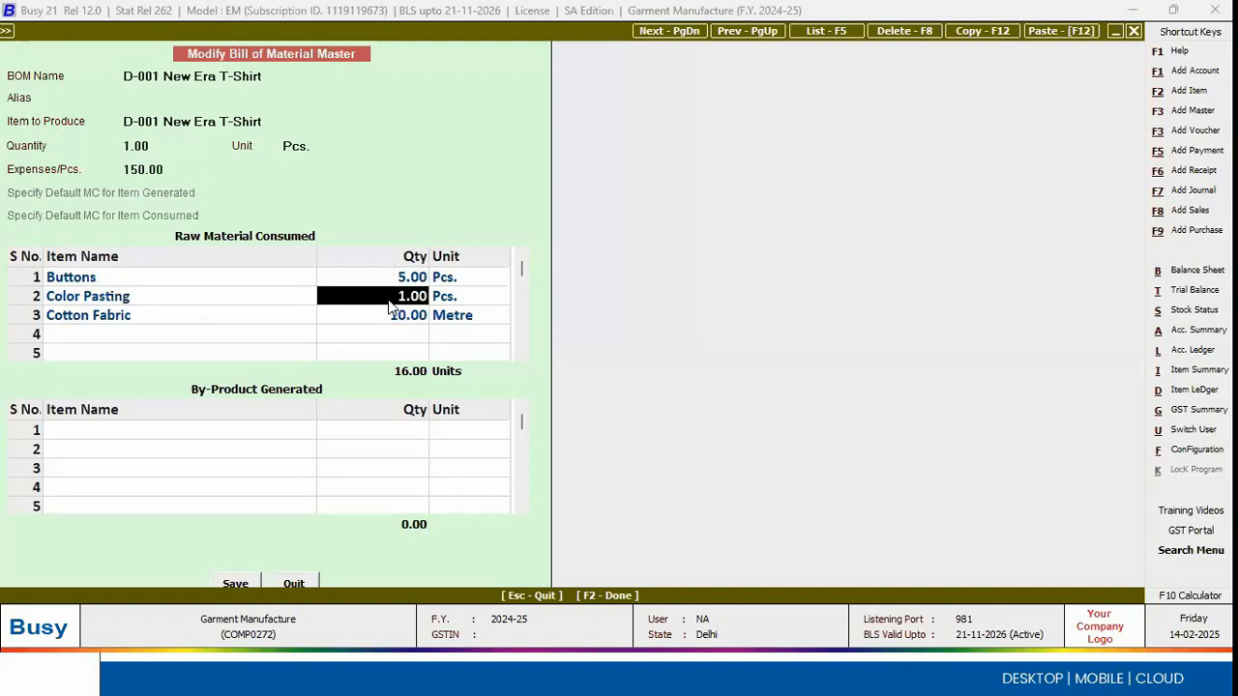
{"action": "left_click", "coordinate": [236, 322]}
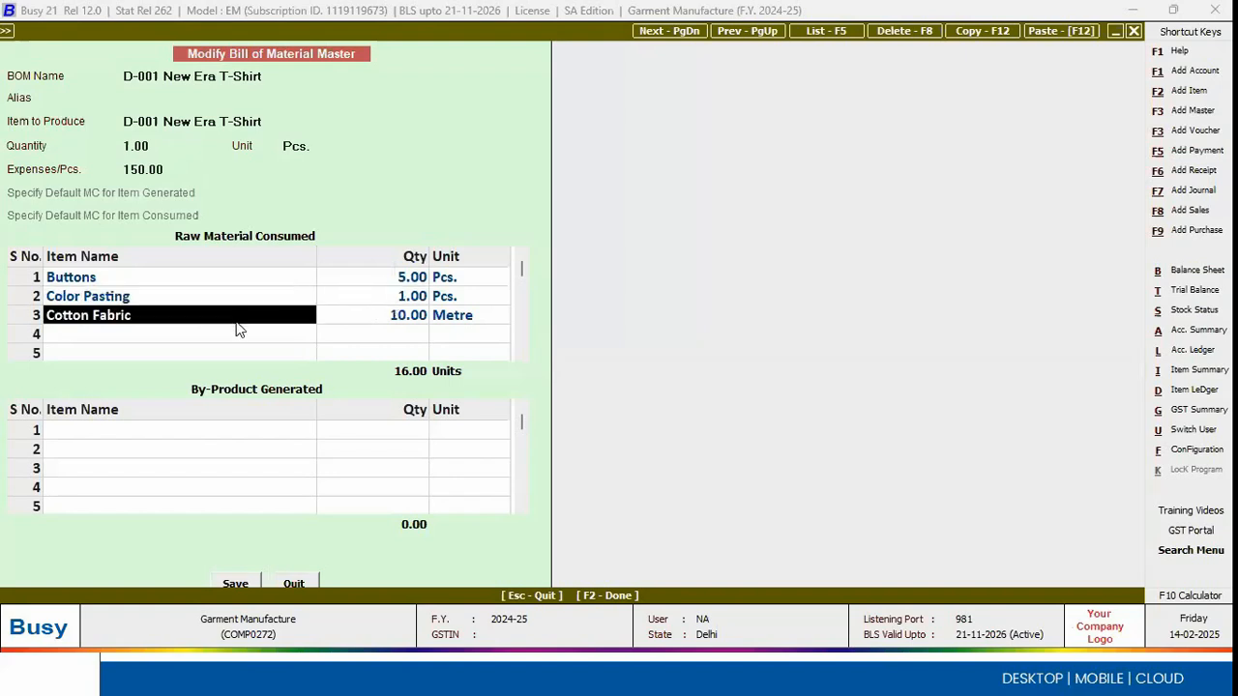
{"action": "left_click", "coordinate": [382, 325]}
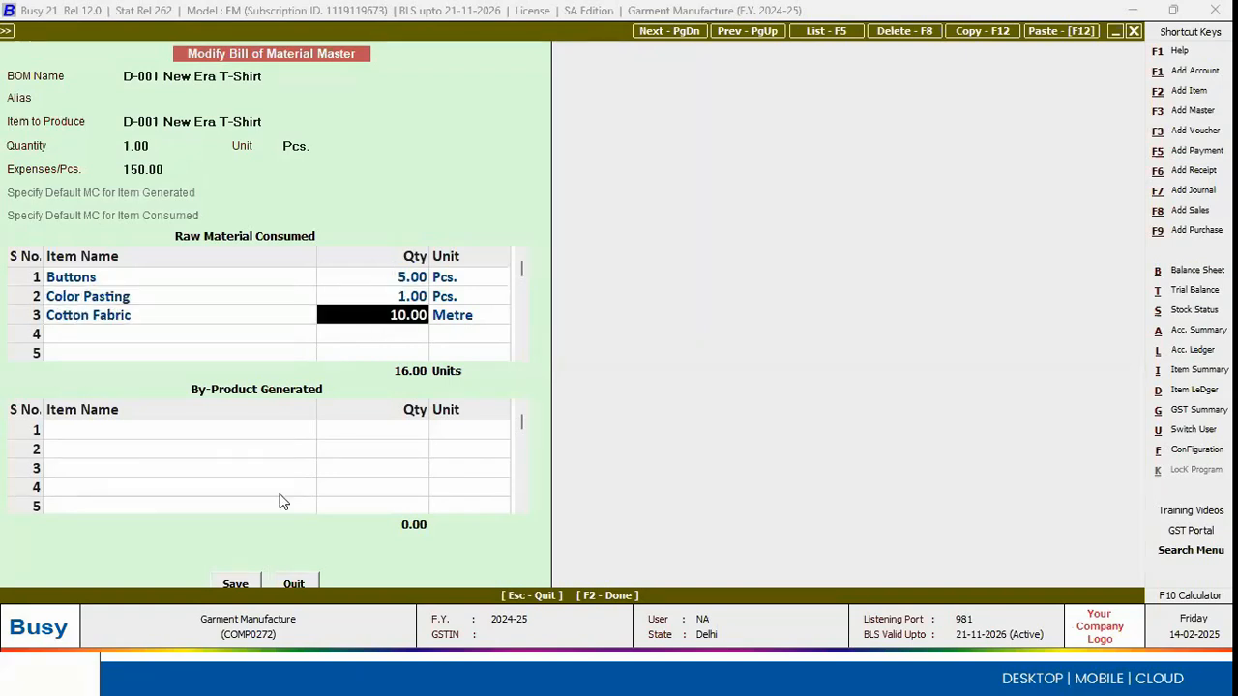
Step: Save the bill of material and open a new production voucher
{"action": "key", "text": "F2"}
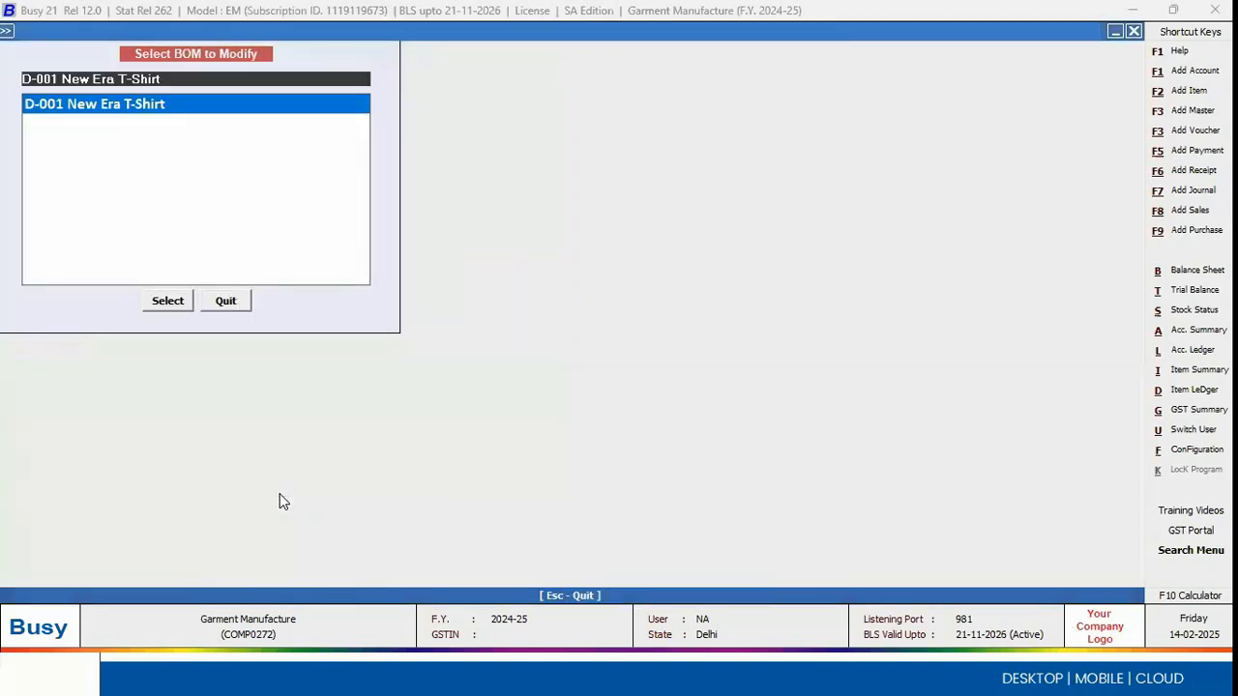
{"action": "key", "text": "Escape"}
{"action": "key", "text": "Right"}
{"action": "key", "text": "Down"}
{"action": "key", "text": "Down"}
{"action": "key", "text": "Down"}
{"action": "key", "text": "Down"}
{"action": "key", "text": "Down"}
{"action": "key", "text": "Down"}
{"action": "key", "text": "Down"}
{"action": "key", "text": "Down"}
{"action": "key", "text": "Down"}
{"action": "key", "text": "Down"}
{"action": "key", "text": "Down"}
{"action": "key", "text": "Down"}
{"action": "key", "text": "Down"}
{"action": "key", "text": "Up"}
{"action": "key", "text": "Up"}
{"action": "key", "text": "Up"}
{"action": "key", "text": "Return"}
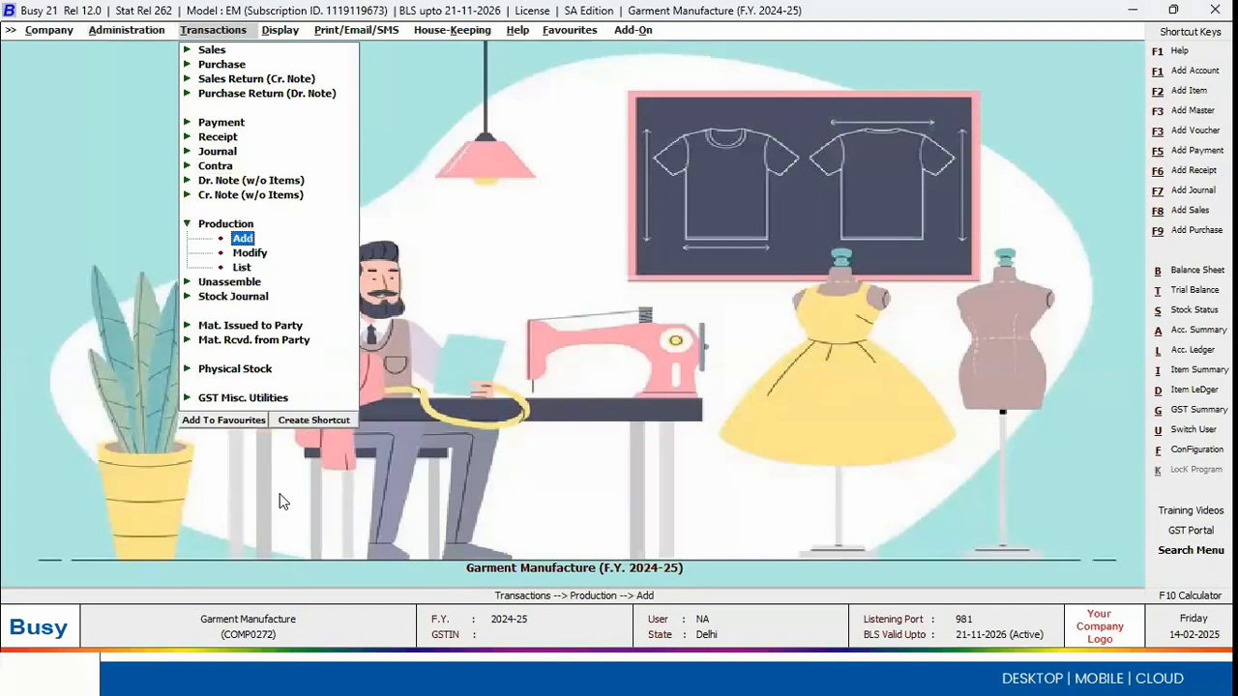
{"action": "key", "text": "Return"}
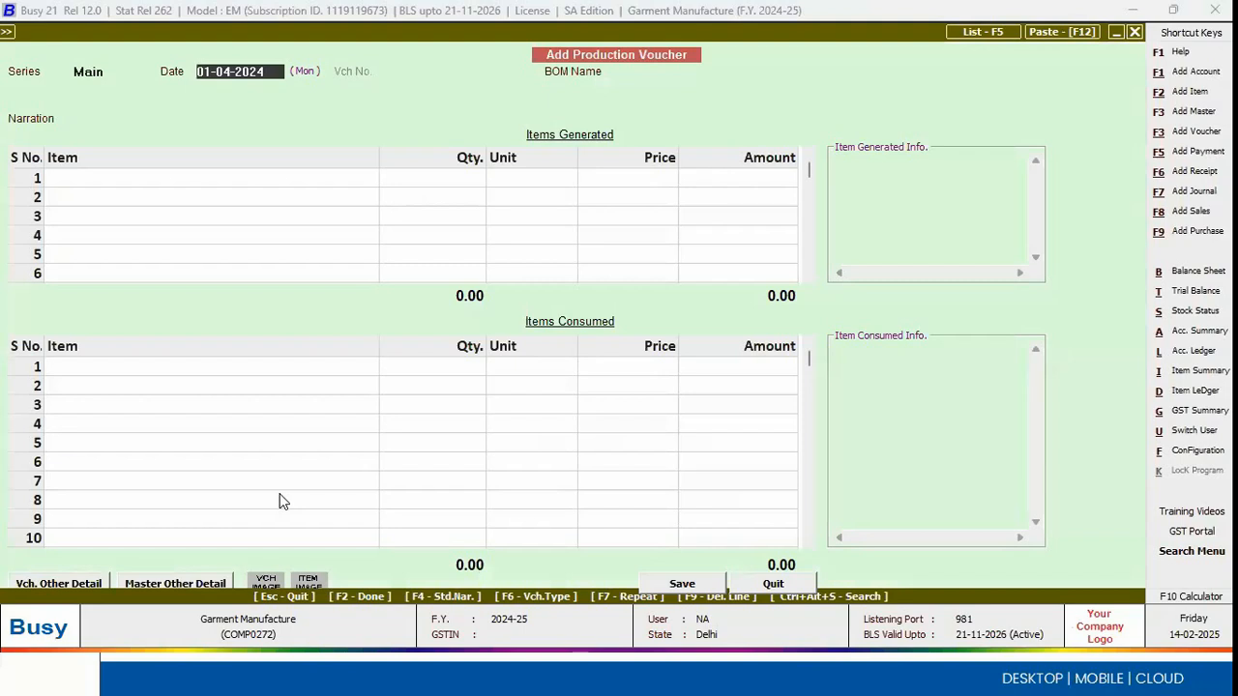
Step: Load the D-001 New Era T-Shirt bill of material for production of 2.00 Pcs. with extra expenses of 150.00 per piece
{"action": "key", "text": "Return"}
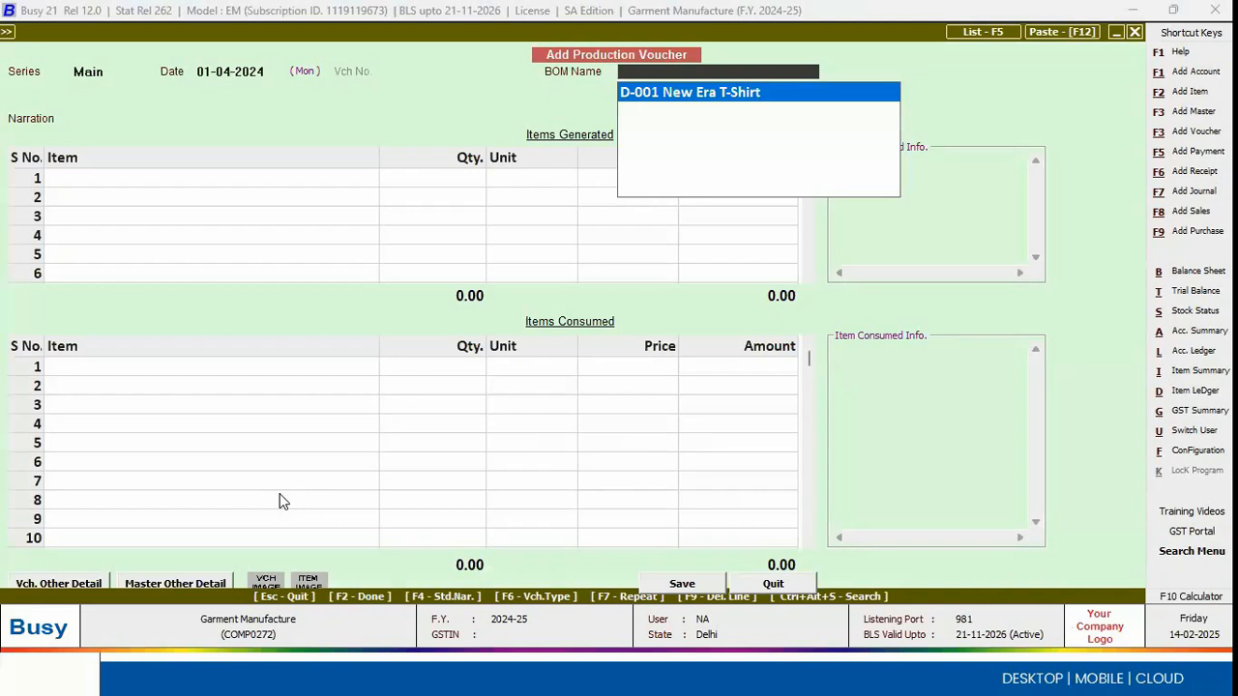
{"action": "key", "text": "Return"}
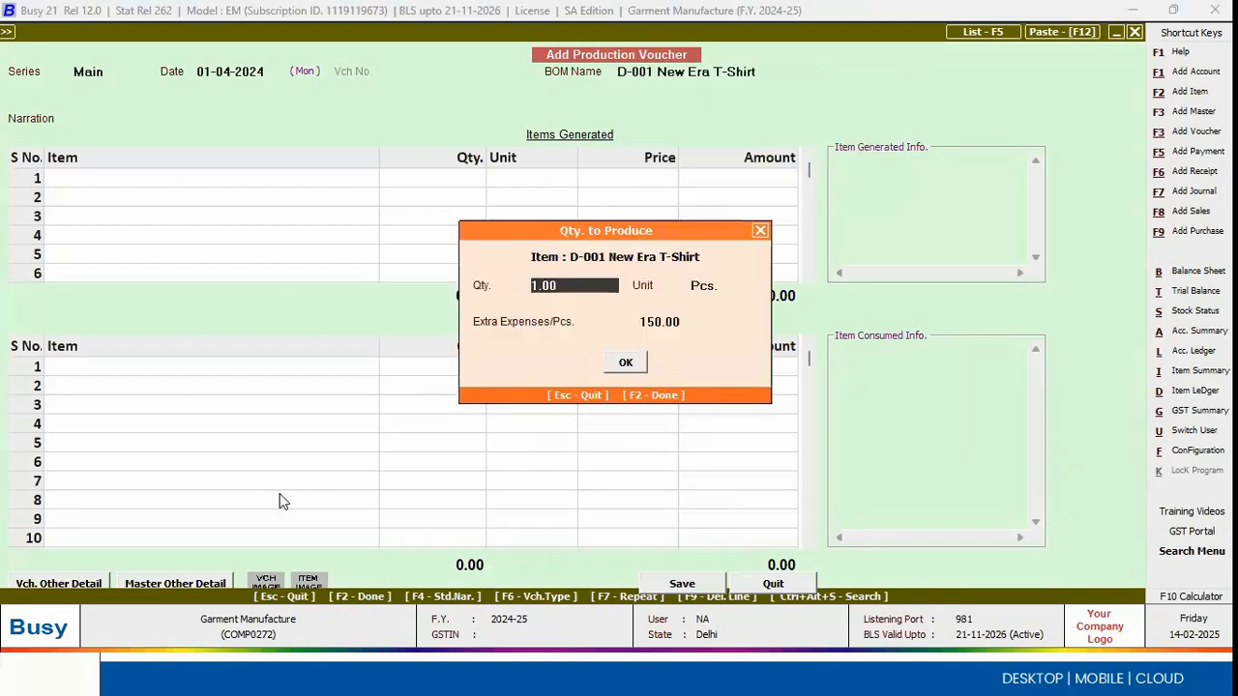
{"action": "type", "text": "2"}
{"action": "key", "text": "Return"}
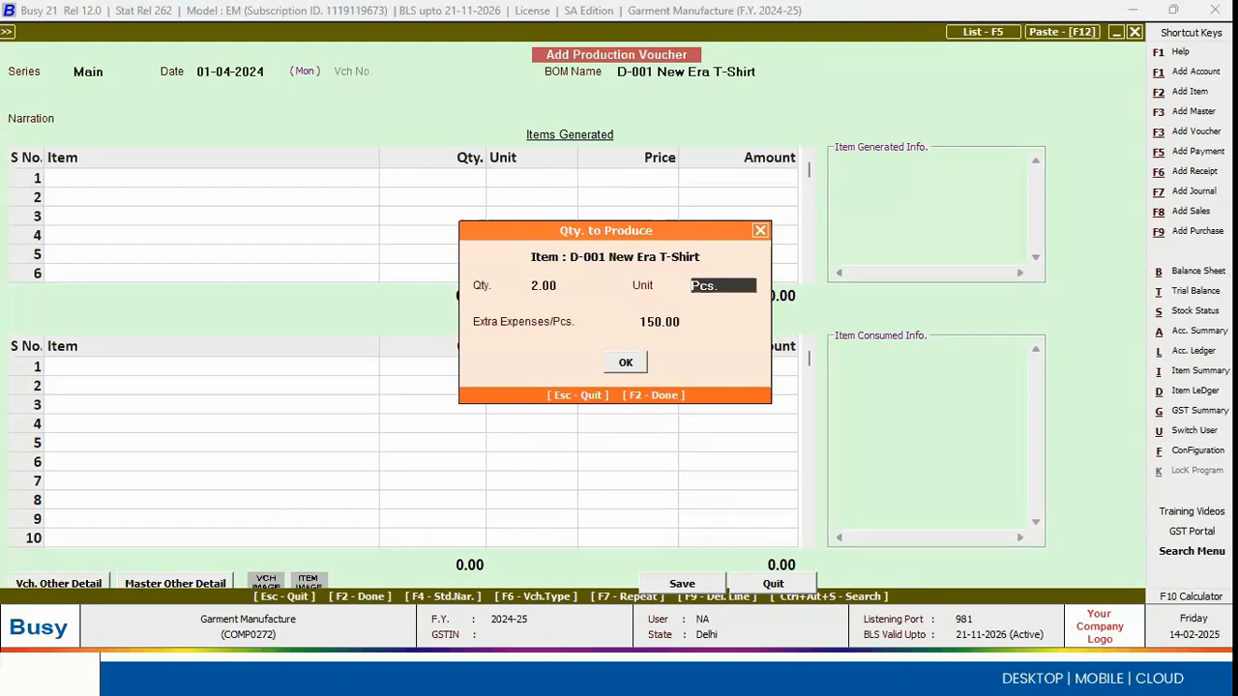
{"action": "key", "text": "Return"}
{"action": "key", "text": "Return"}
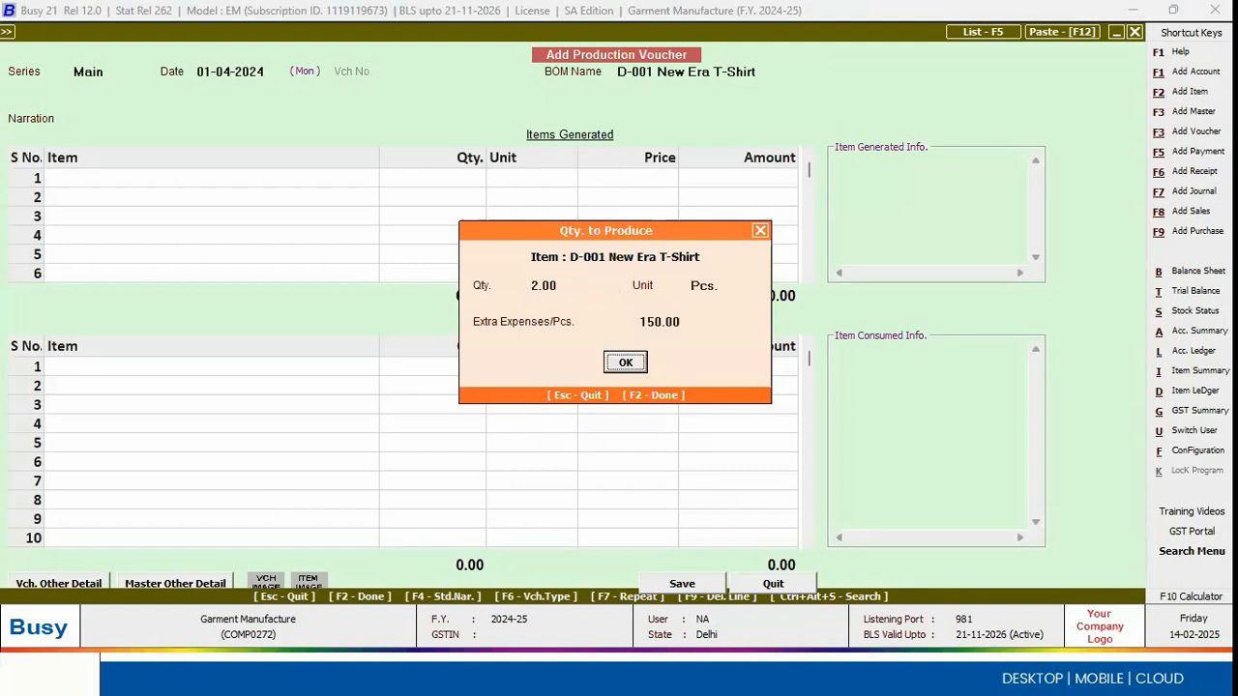
{"action": "left_click", "coordinate": [623, 364]}
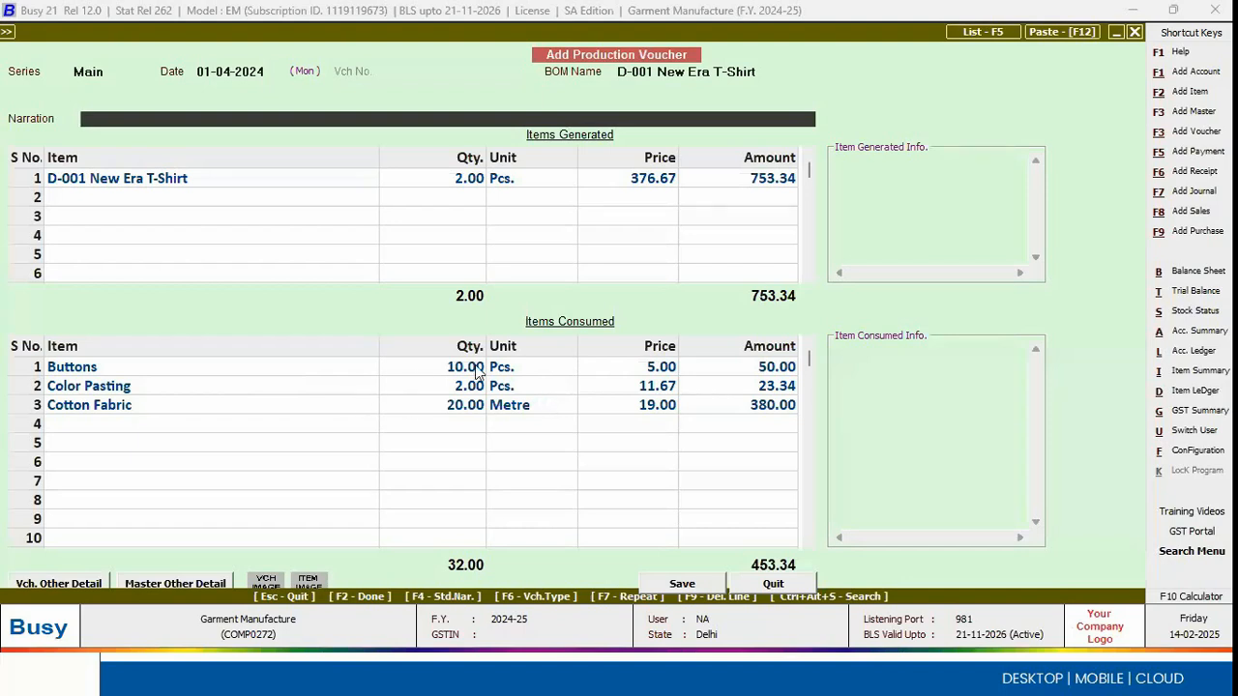
{"action": "left_click", "coordinate": [447, 375]}
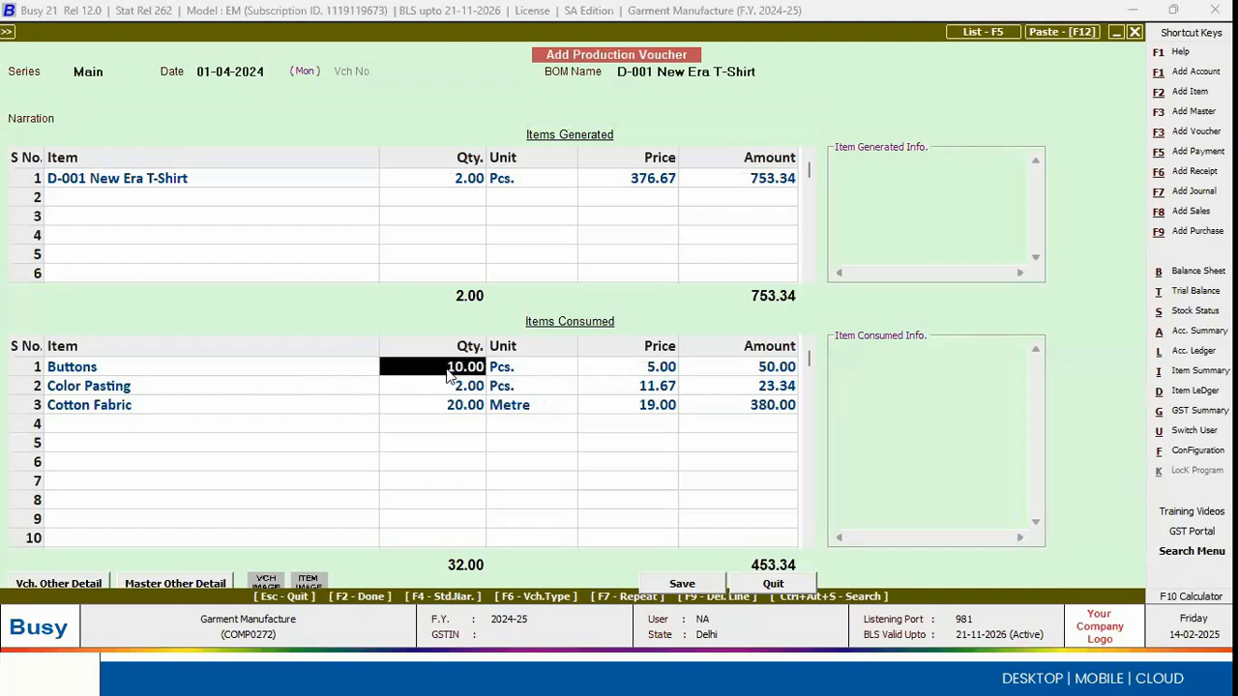
Step: Open the generated T-shirt's parameterized stock details and enter size L, colour Black and quantity 1.00 on the first row
{"action": "left_click", "coordinate": [177, 186]}
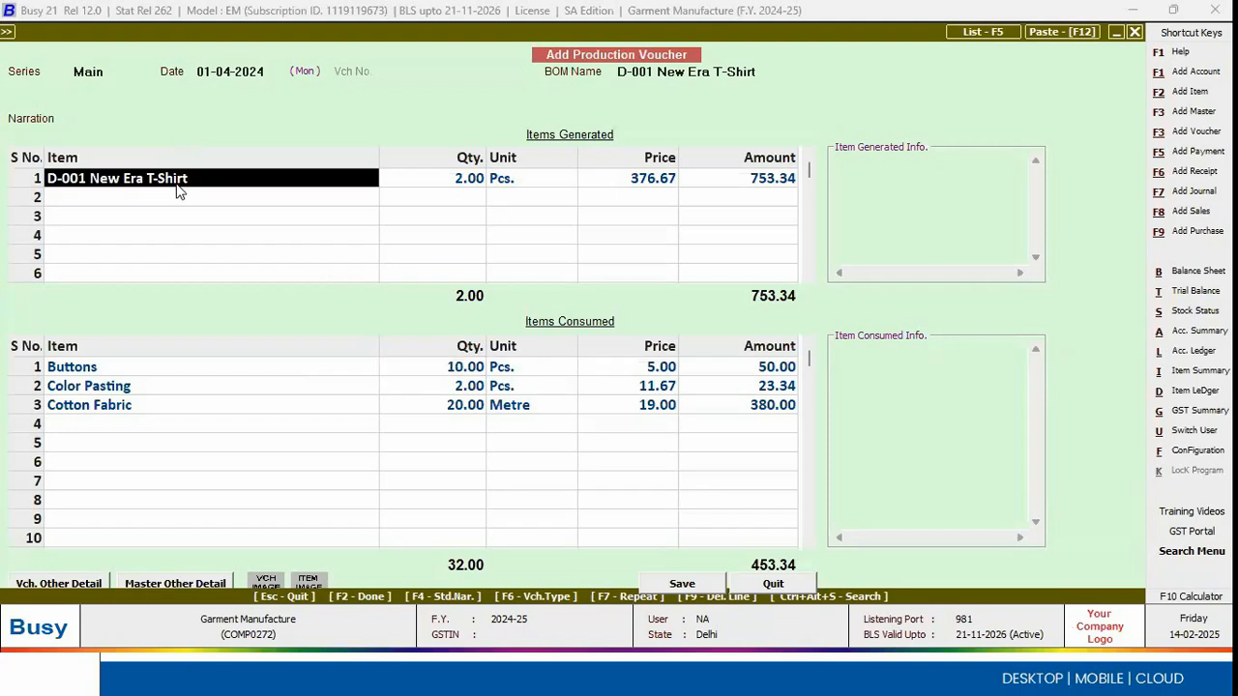
{"action": "key", "text": "Return"}
{"action": "key", "text": "Return"}
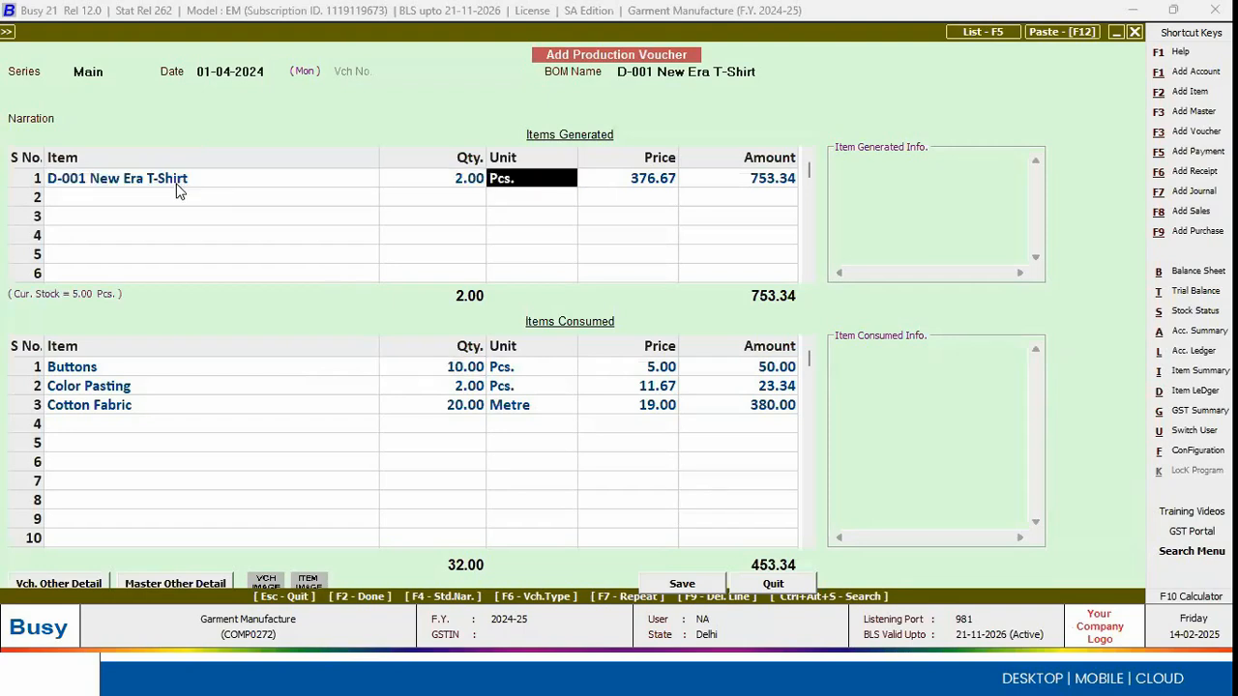
{"action": "key", "text": "Return"}
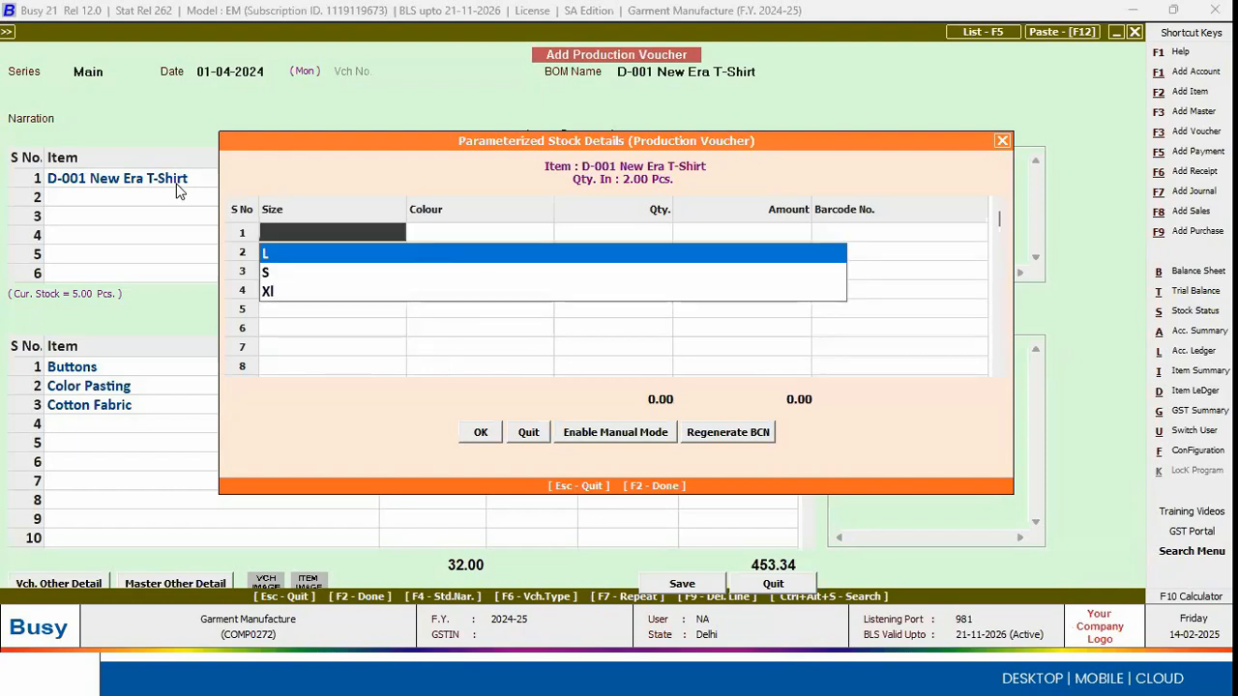
{"action": "key", "text": "Return"}
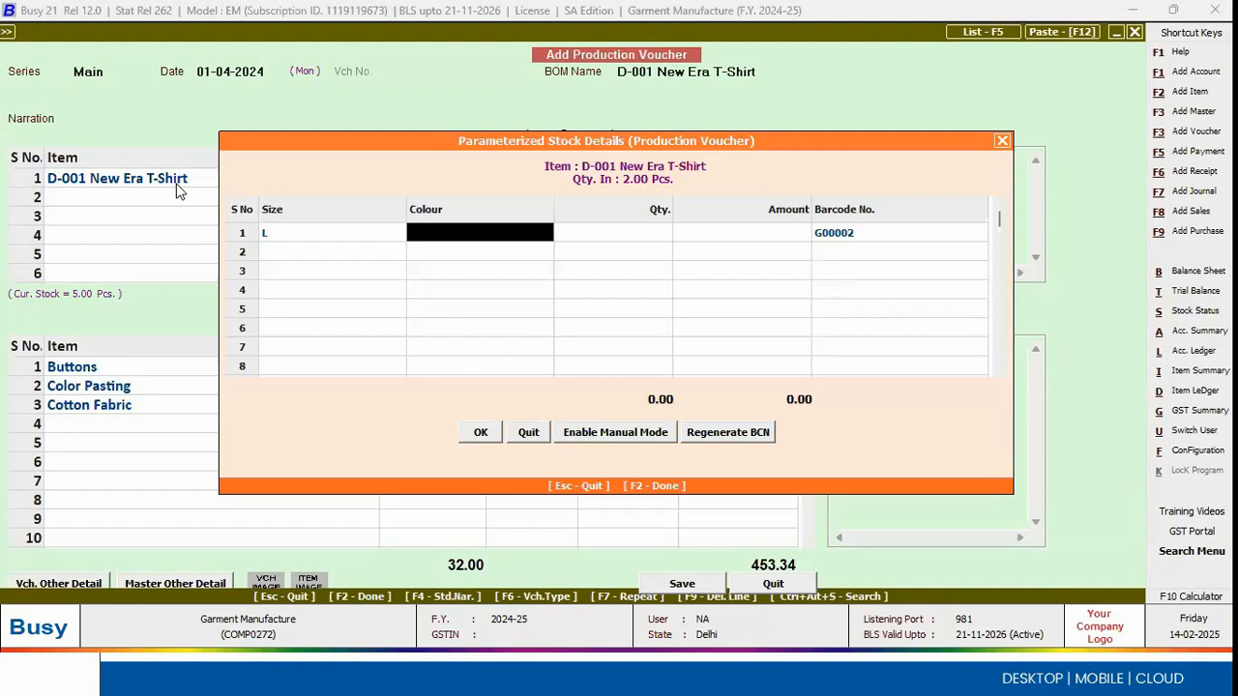
{"action": "key", "text": "Return"}
{"action": "type", "text": "1"}
{"action": "key", "text": "Return"}
{"action": "key", "text": "Return"}
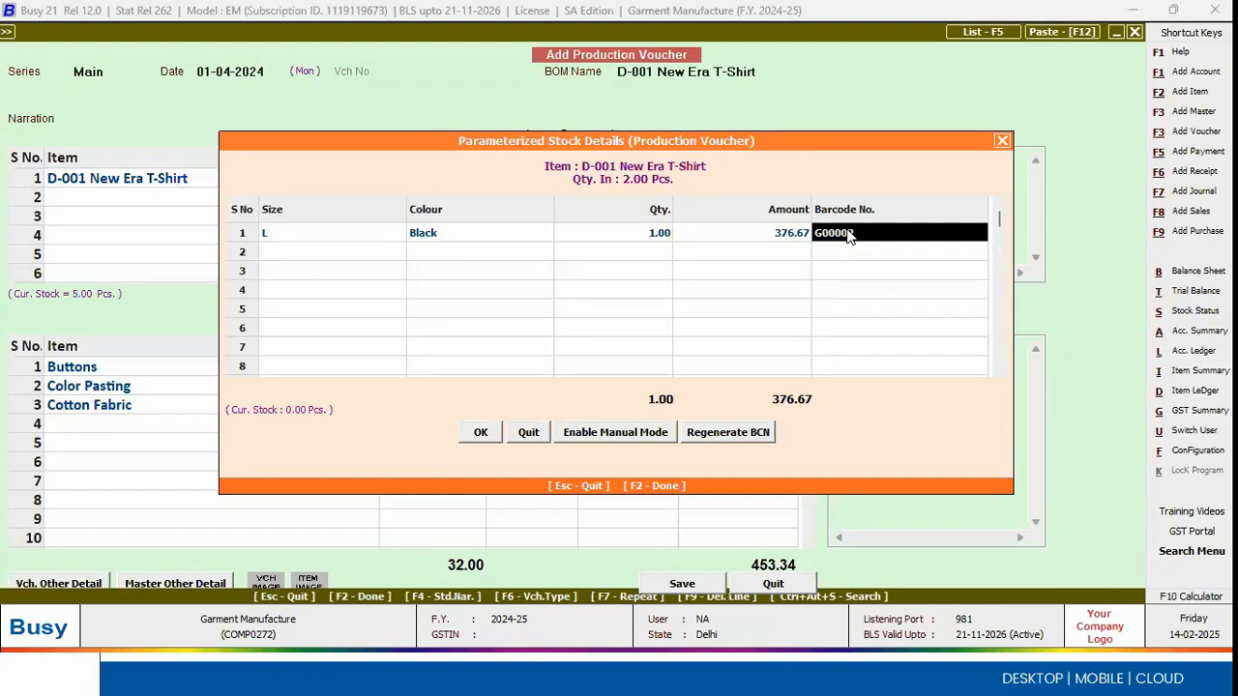
Step: Add a second stock row for size Xl with a colour and quantity 1.00, and accept the parameterized stock details
{"action": "key", "text": "Return"}
{"action": "key", "text": "Down"}
{"action": "key", "text": "Down"}
{"action": "key", "text": "Return"}
{"action": "key", "text": "Down"}
{"action": "key", "text": "Return"}
{"action": "key", "text": "Return"}
{"action": "key", "text": "Return"}
{"action": "key", "text": "Return"}
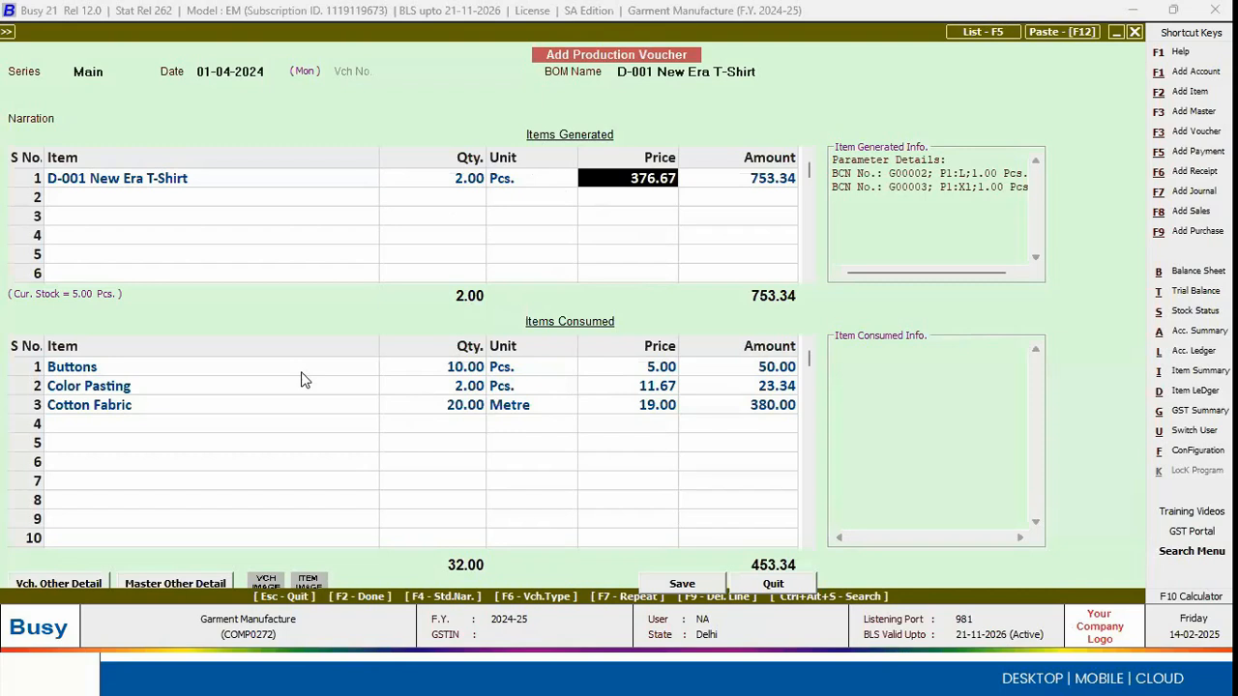
Step: Check the generated T-shirt's price against the consumed Buttons and Color Pasting lines of the production voucher
{"action": "key", "text": "Return"}
{"action": "key", "text": "Return"}
{"action": "key", "text": "Return"}
{"action": "key", "text": "Return"}
{"action": "key", "text": "Return"}
{"action": "key", "text": "Return"}
{"action": "key", "text": "Return"}
{"action": "key", "text": "Return"}
{"action": "key", "text": "Return"}
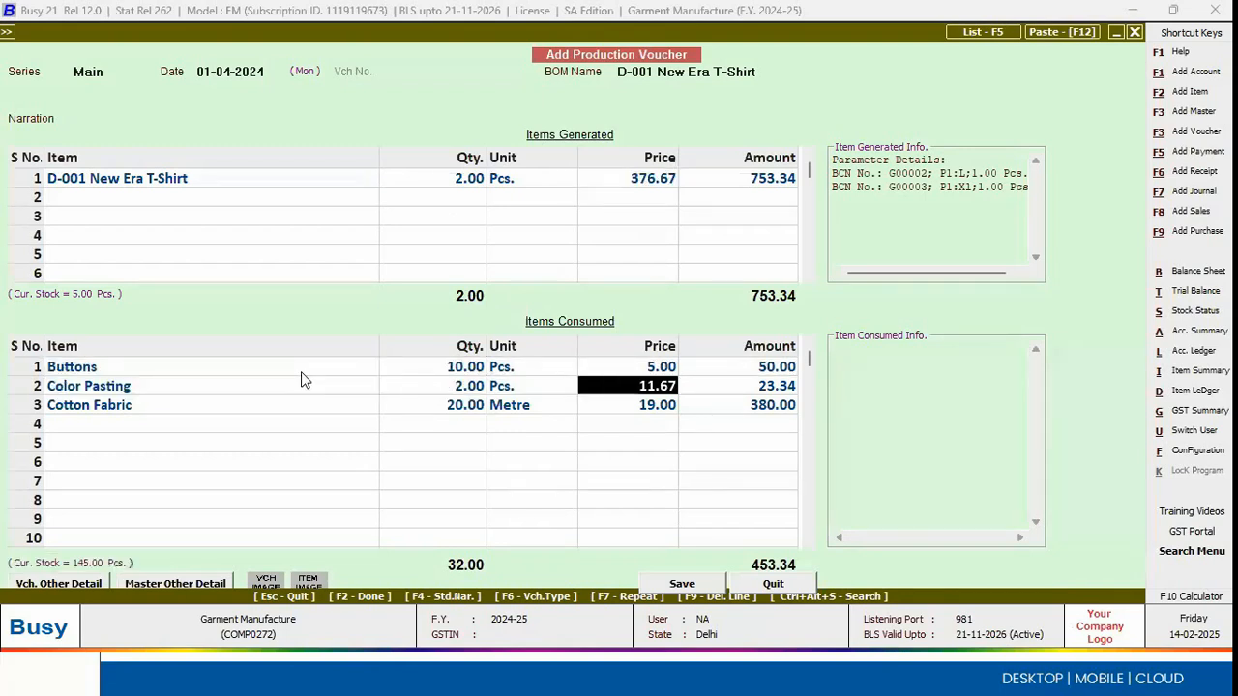
{"action": "left_click", "coordinate": [648, 184]}
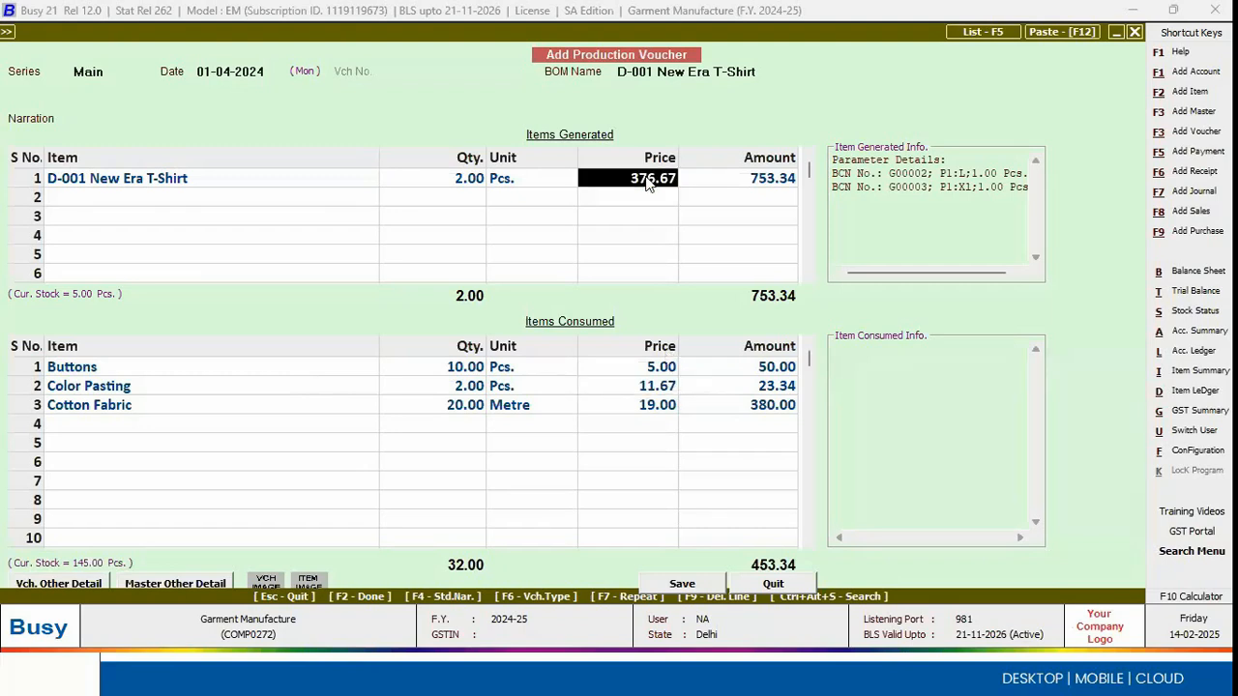
Step: Reselect the production voucher's bill of material and set its extra expenses per piece to 0, keeping 2.00 Pcs. to produce
{"action": "left_click", "coordinate": [711, 77]}
{"action": "key", "text": "Return"}
{"action": "key", "text": "Return"}
{"action": "key", "text": "Return"}
{"action": "type", "text": "0"}
{"action": "key", "text": "Return"}
{"action": "key", "text": "Return"}
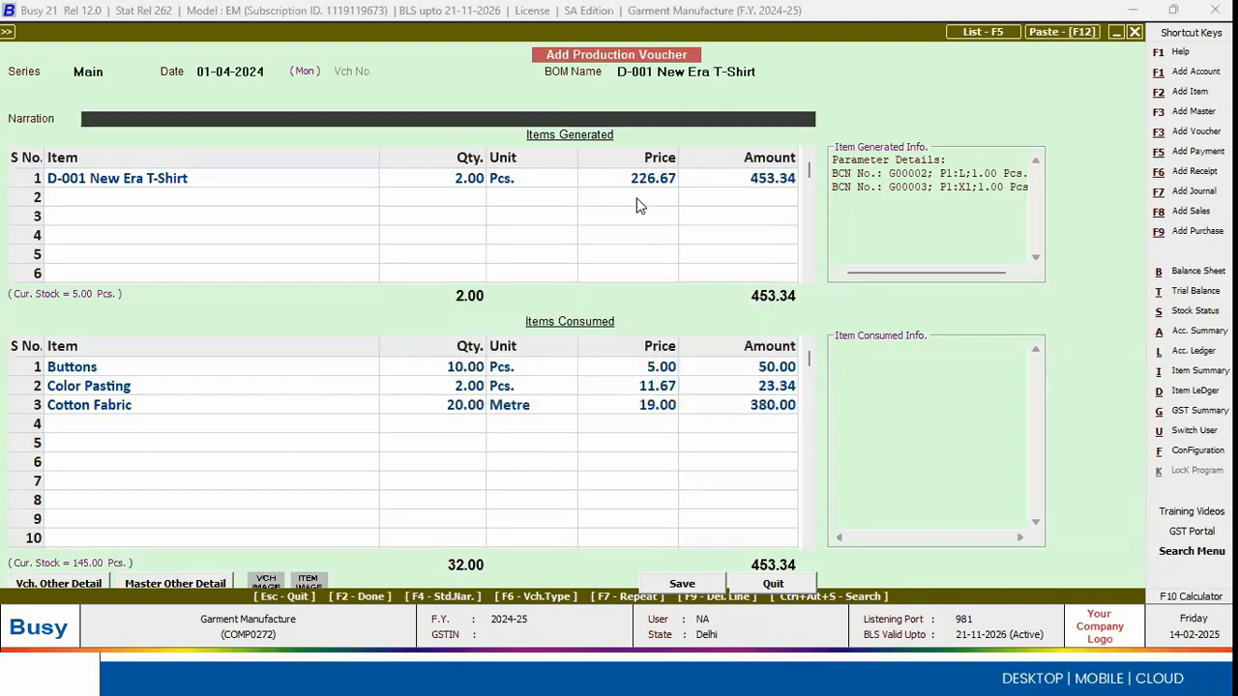
Step: Reopen the production voucher's bill of material and set extra expenses per piece to 150, keeping 2.00 Pcs. to produce
{"action": "left_click", "coordinate": [727, 75]}
{"action": "key", "text": "Return"}
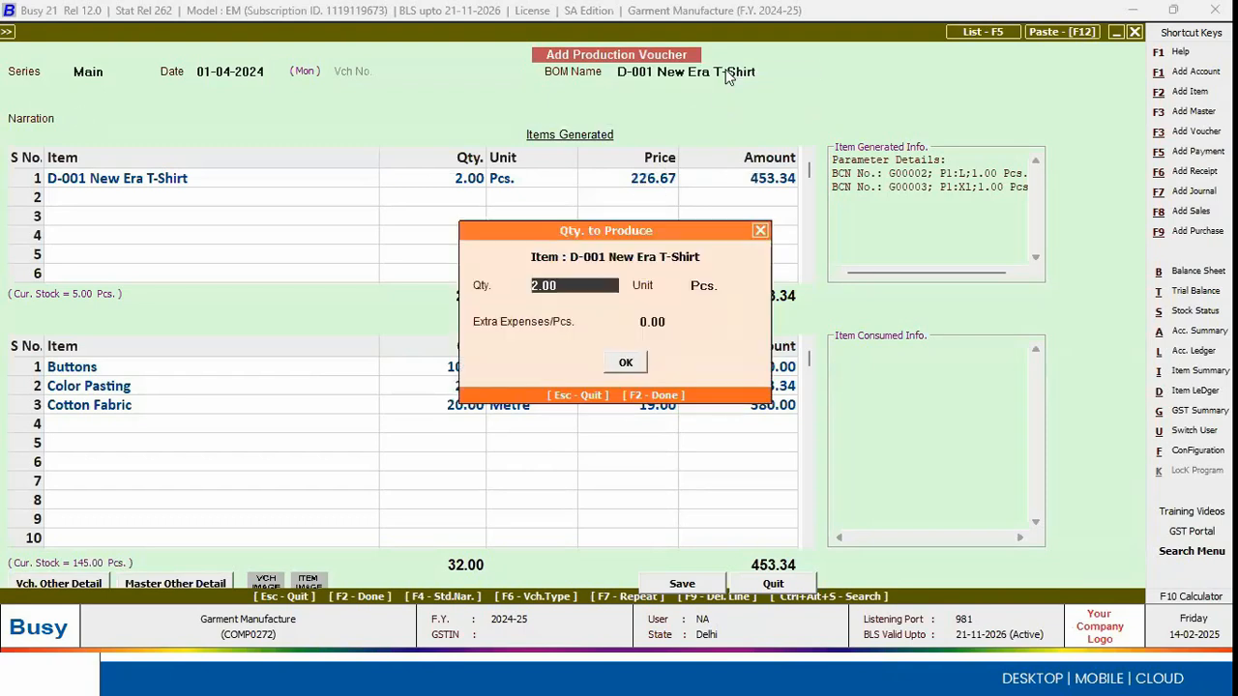
{"action": "key", "text": "Return"}
{"action": "key", "text": "Return"}
{"action": "type", "text": "150"}
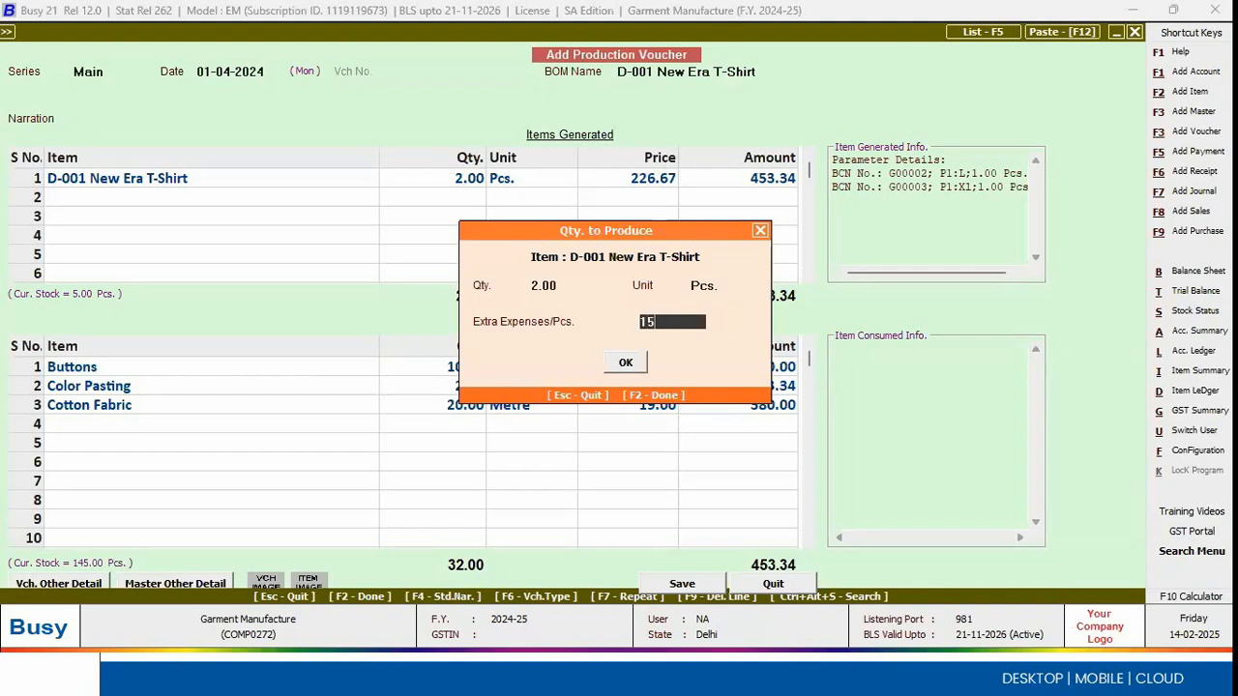
{"action": "key", "text": "Return"}
{"action": "key", "text": "Return"}
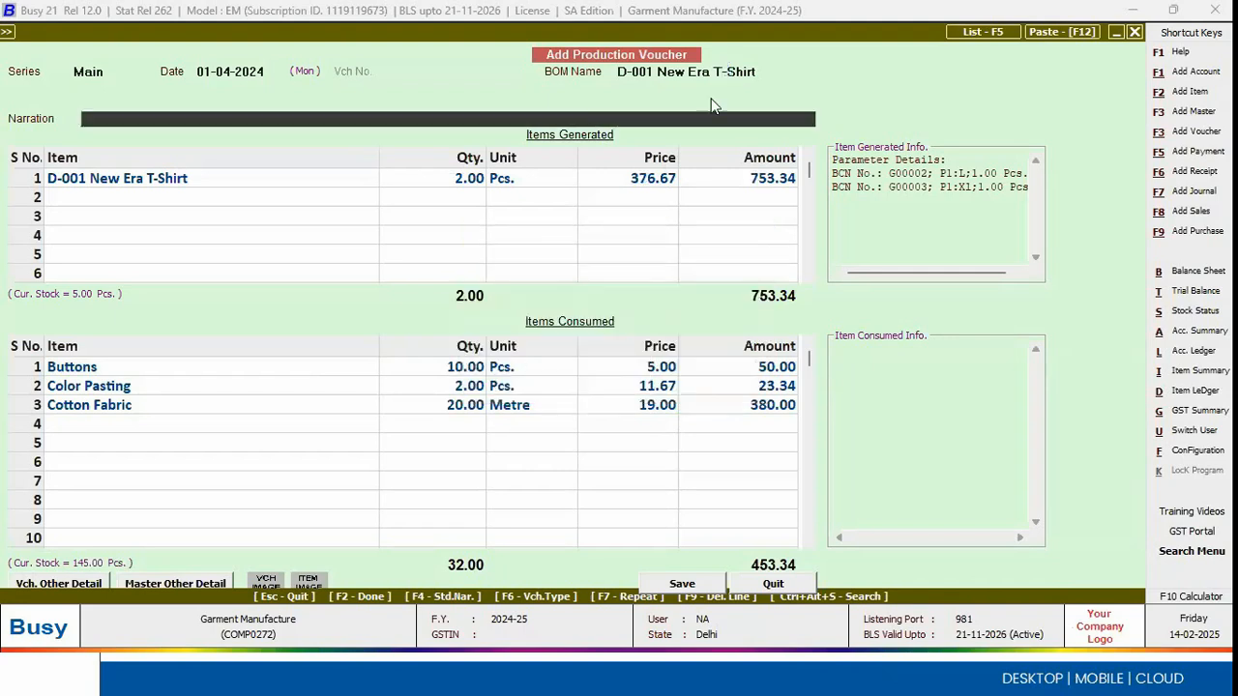
Step: Save the production voucher for the D-001 New Era T-Shirt and leave production voucher entry
{"action": "left_click", "coordinate": [661, 182]}
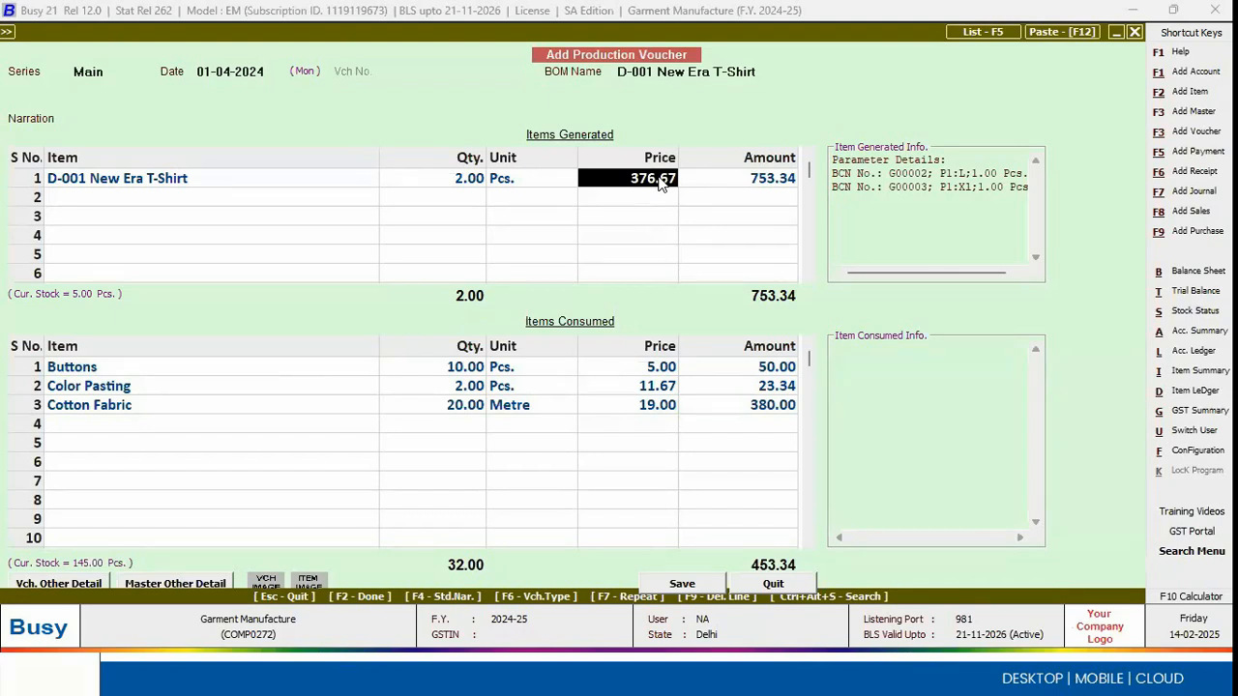
{"action": "key", "text": "F2"}
{"action": "key", "text": "Return"}
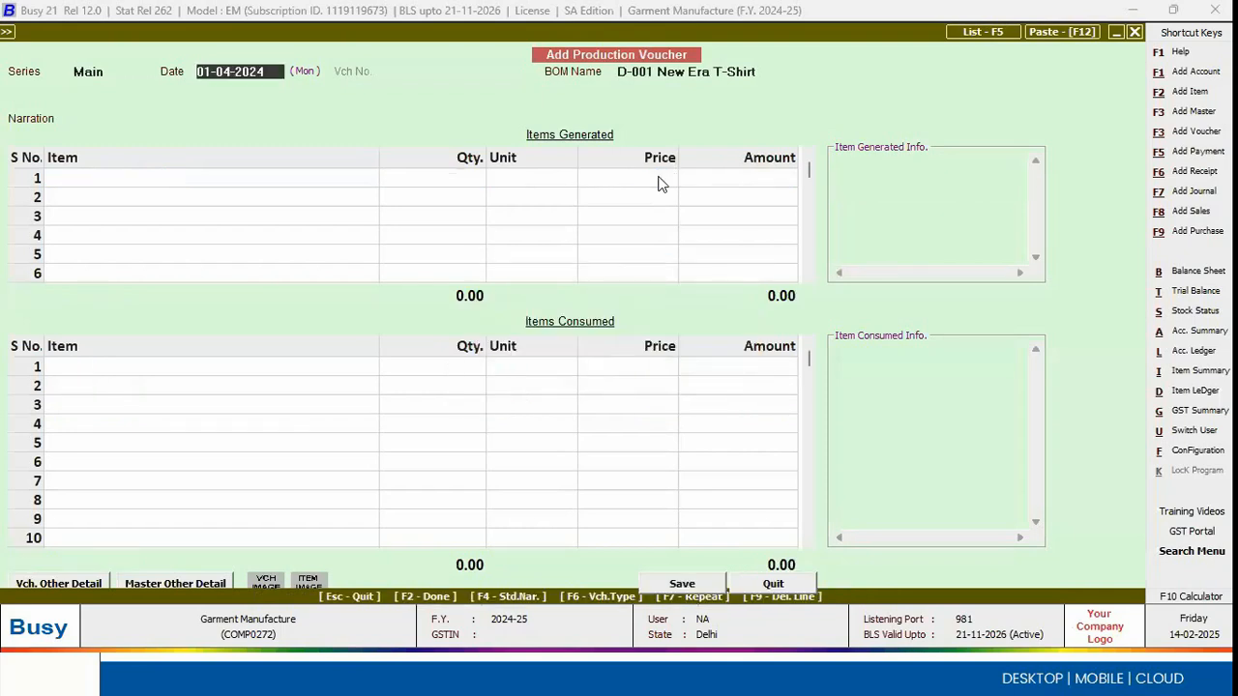
{"action": "key", "text": "Escape"}
{"action": "key", "text": "Return"}
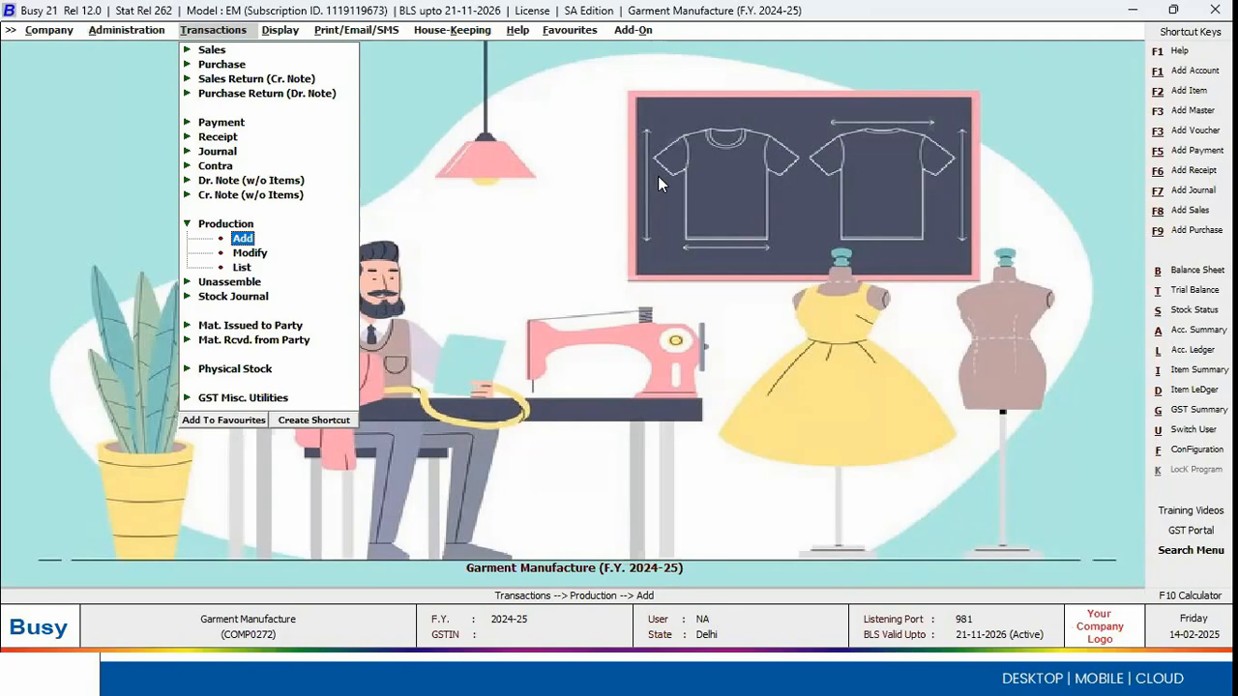
Step: Open the Job Entries Configuration from the Inventory section of the Features / Options configuration
{"action": "key", "text": "Left"}
{"action": "key", "text": "Left"}
{"action": "key", "text": "Left"}
{"action": "key", "text": "Left"}
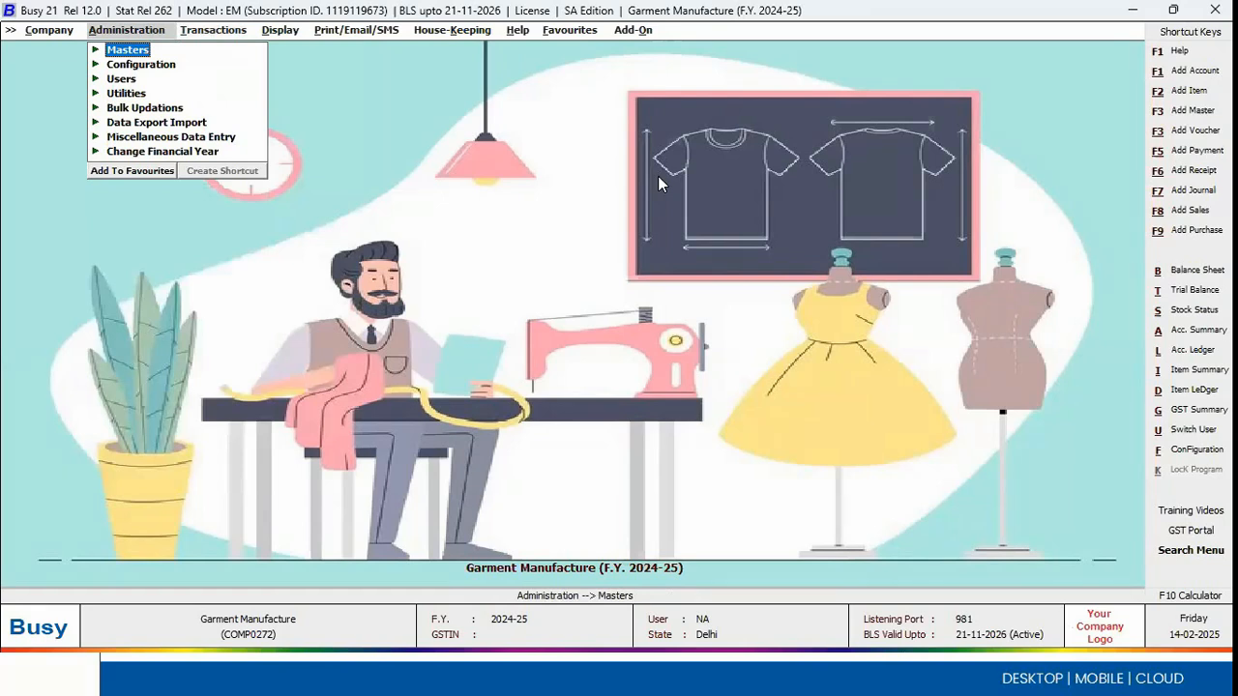
{"action": "key", "text": "Down"}
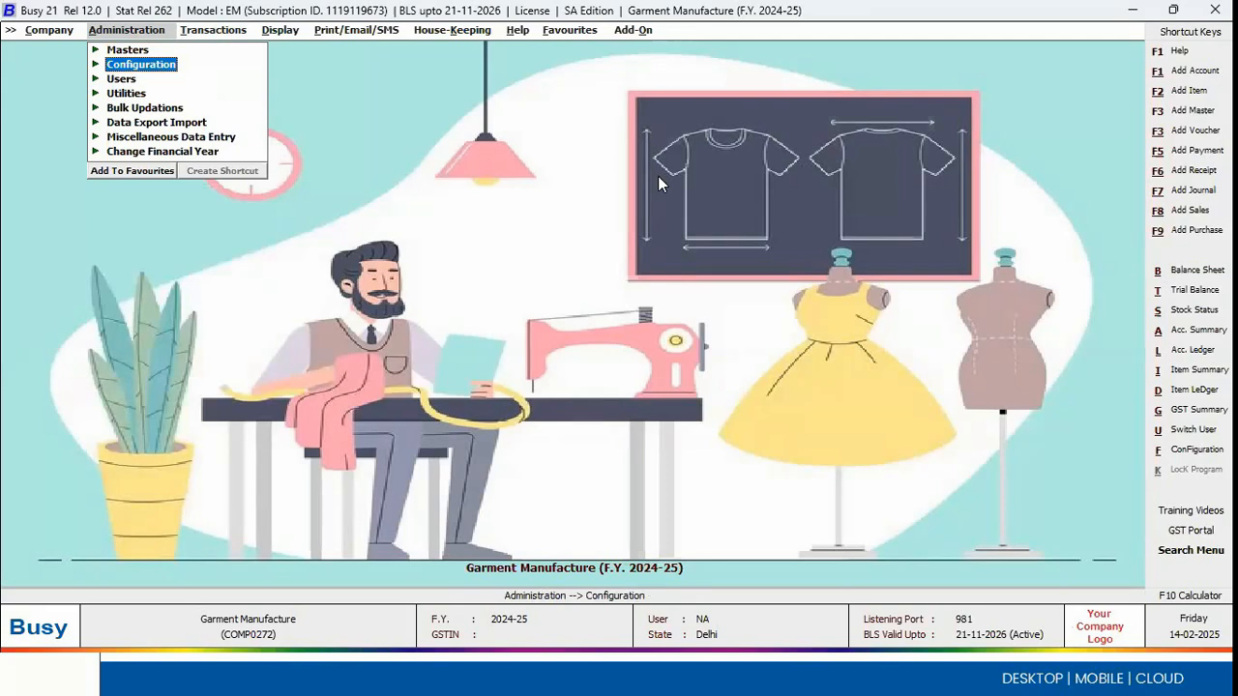
{"action": "key", "text": "Right"}
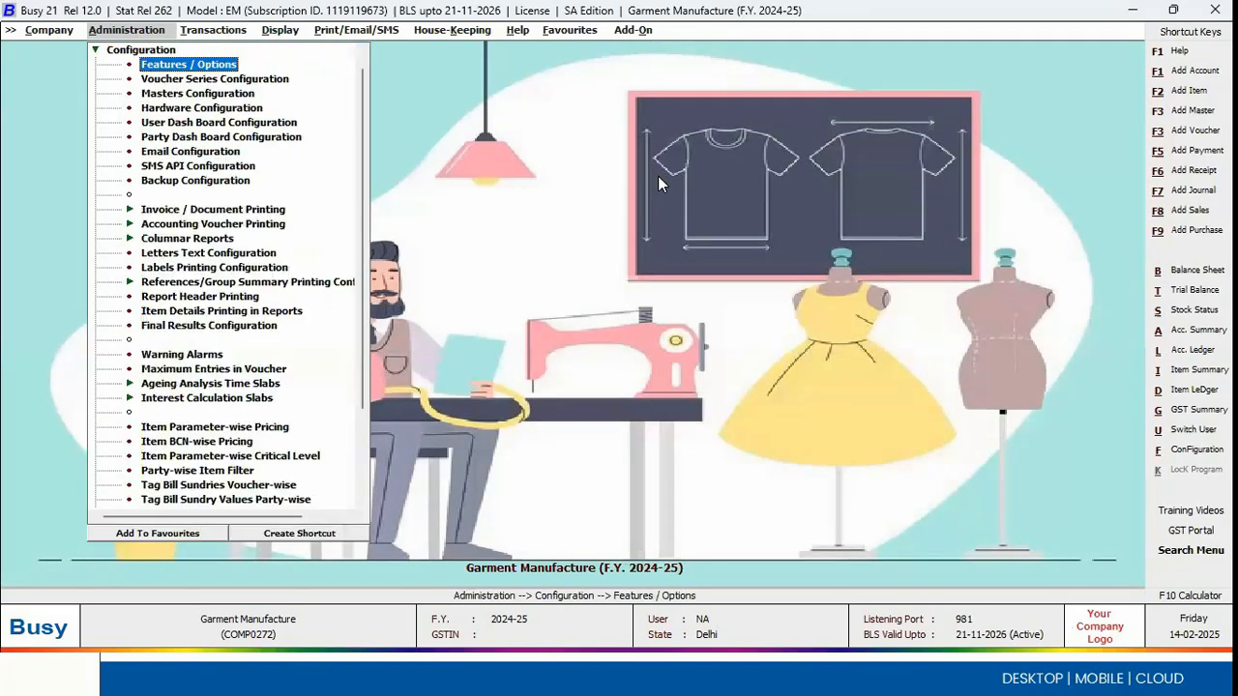
{"action": "key", "text": "Return"}
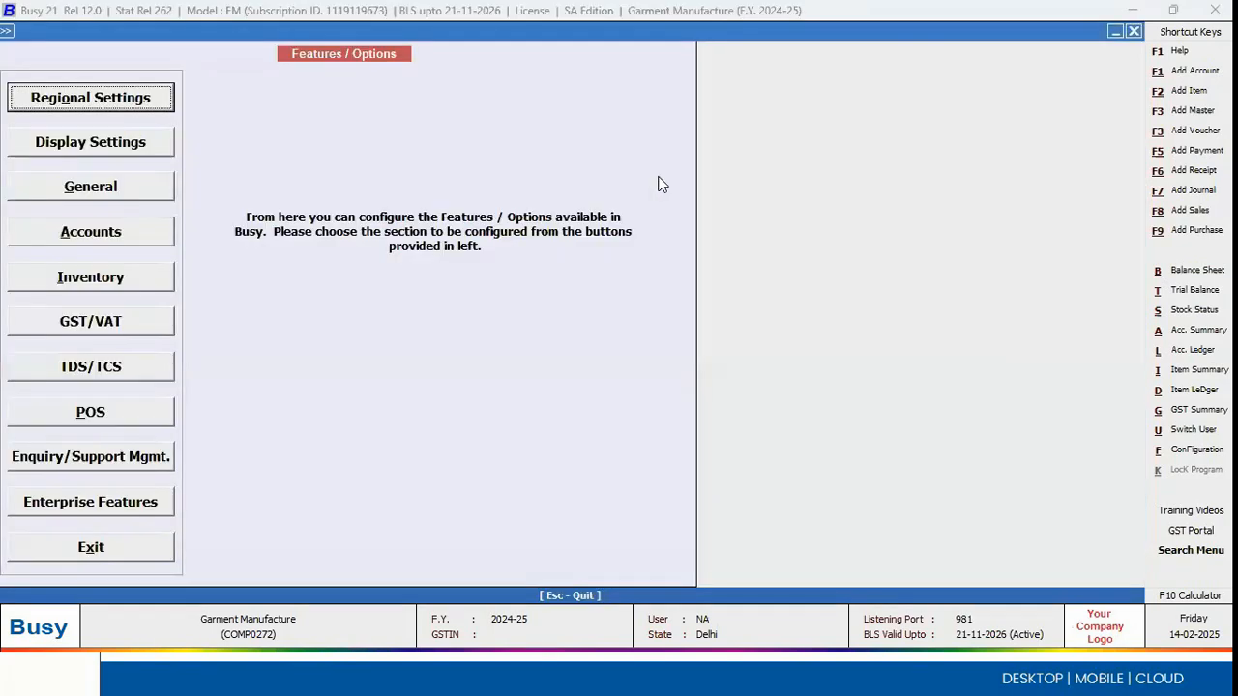
{"action": "left_click", "coordinate": [107, 267]}
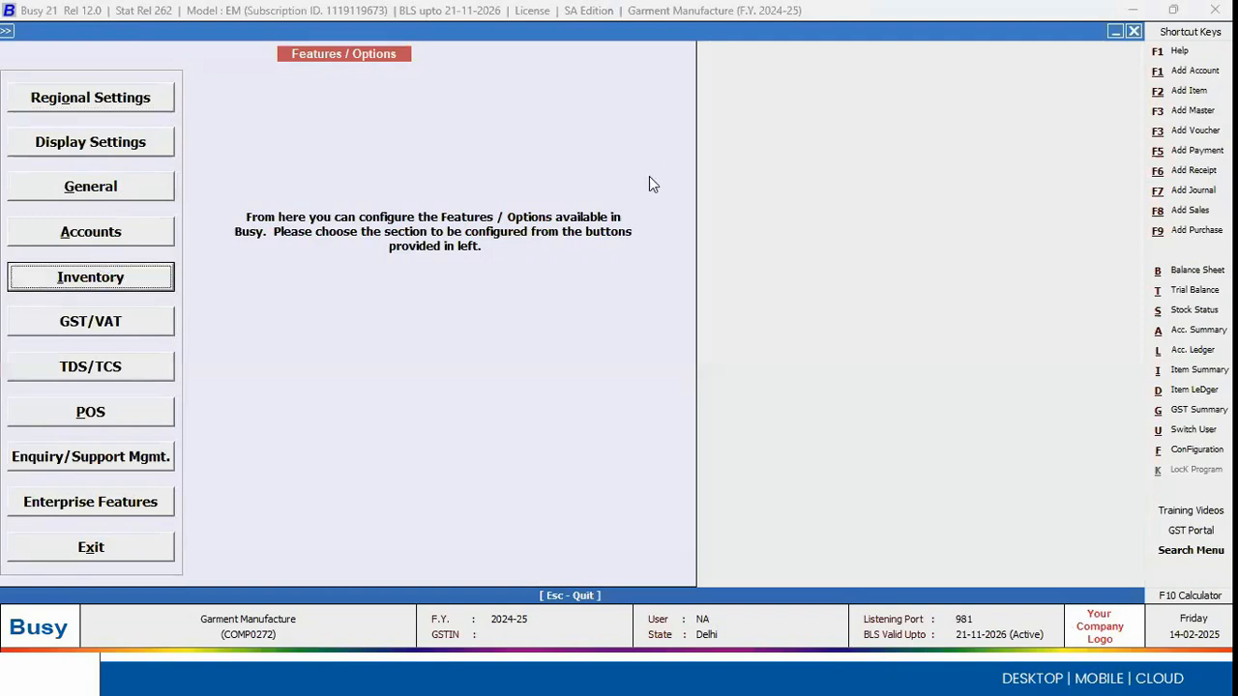
{"action": "left_click", "coordinate": [730, 147]}
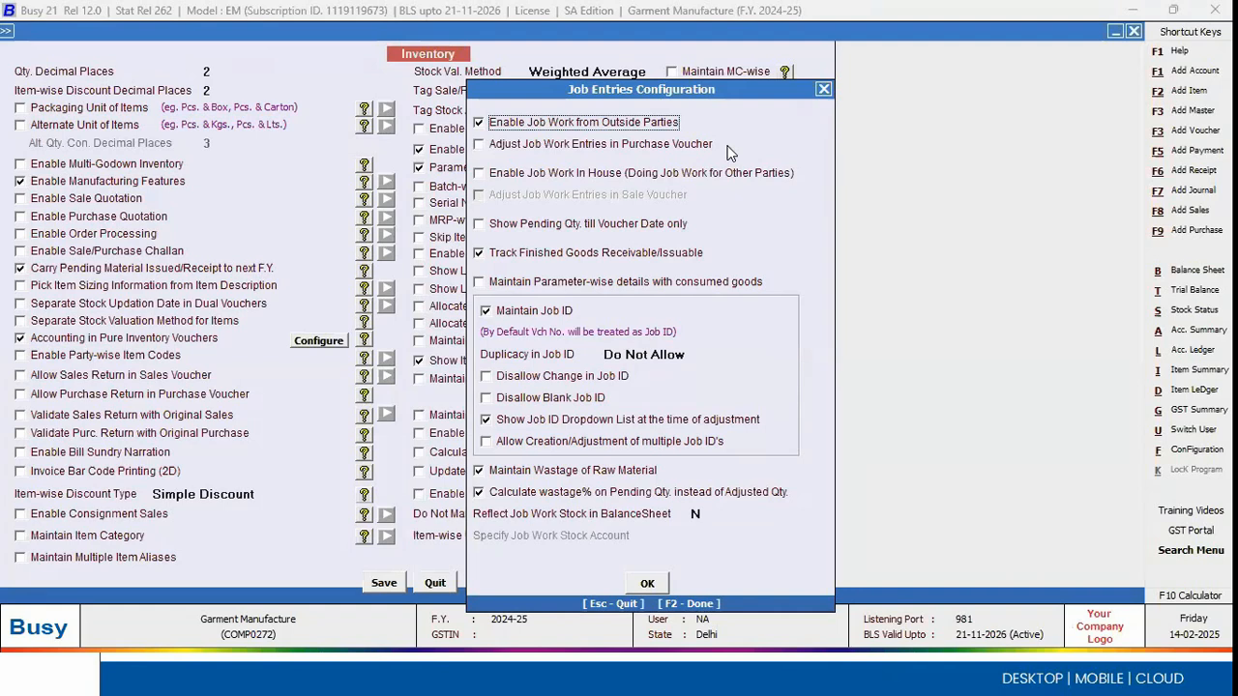
Step: Enable Job Work In House, disable it again, and leave the job work and inventory options without saving
{"action": "left_click", "coordinate": [554, 178]}
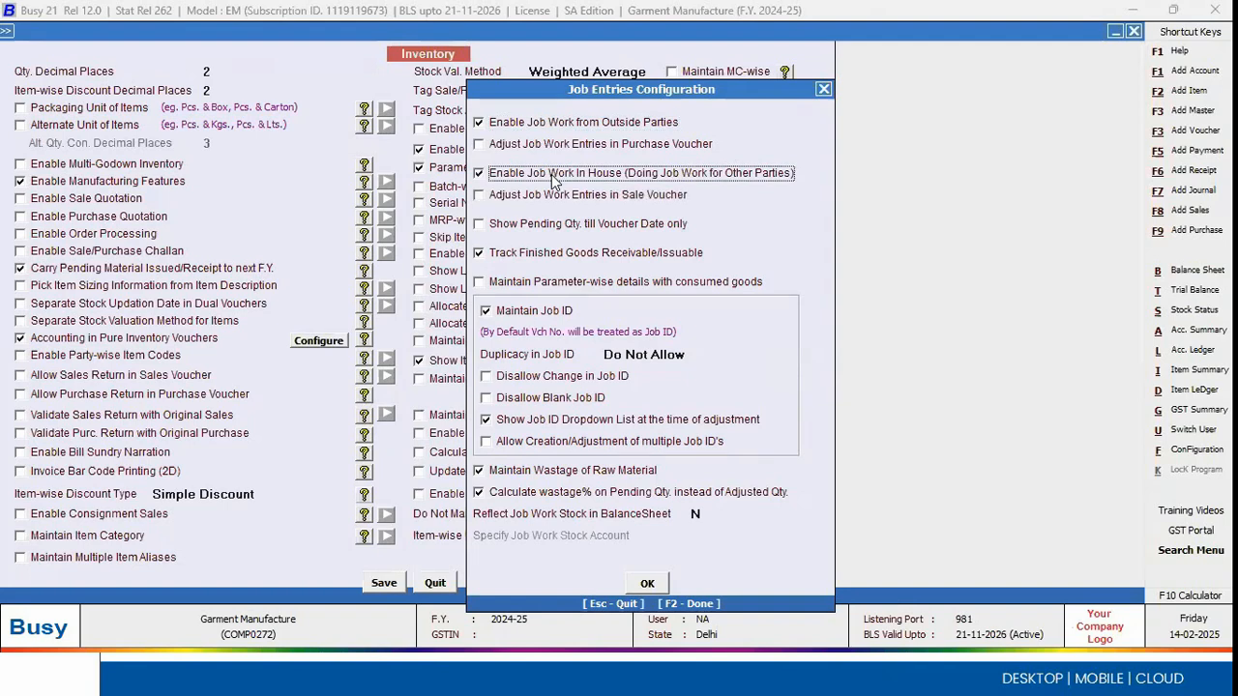
{"action": "left_click", "coordinate": [554, 178]}
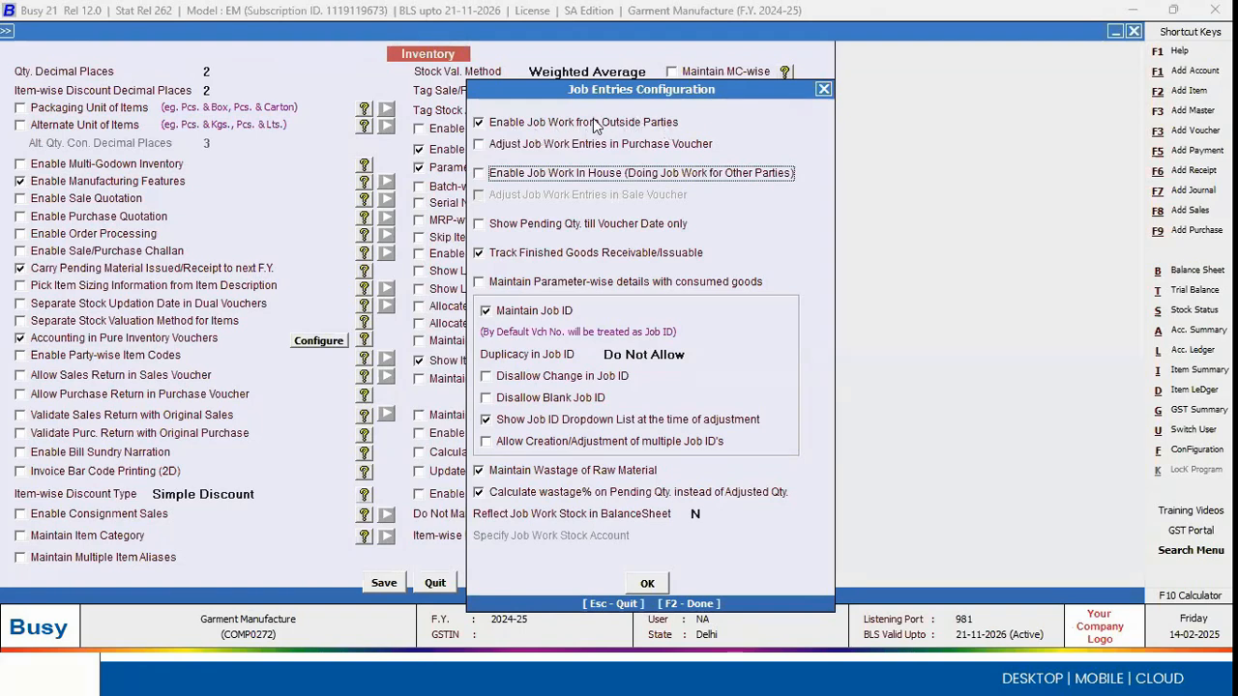
{"action": "left_click", "coordinate": [823, 89]}
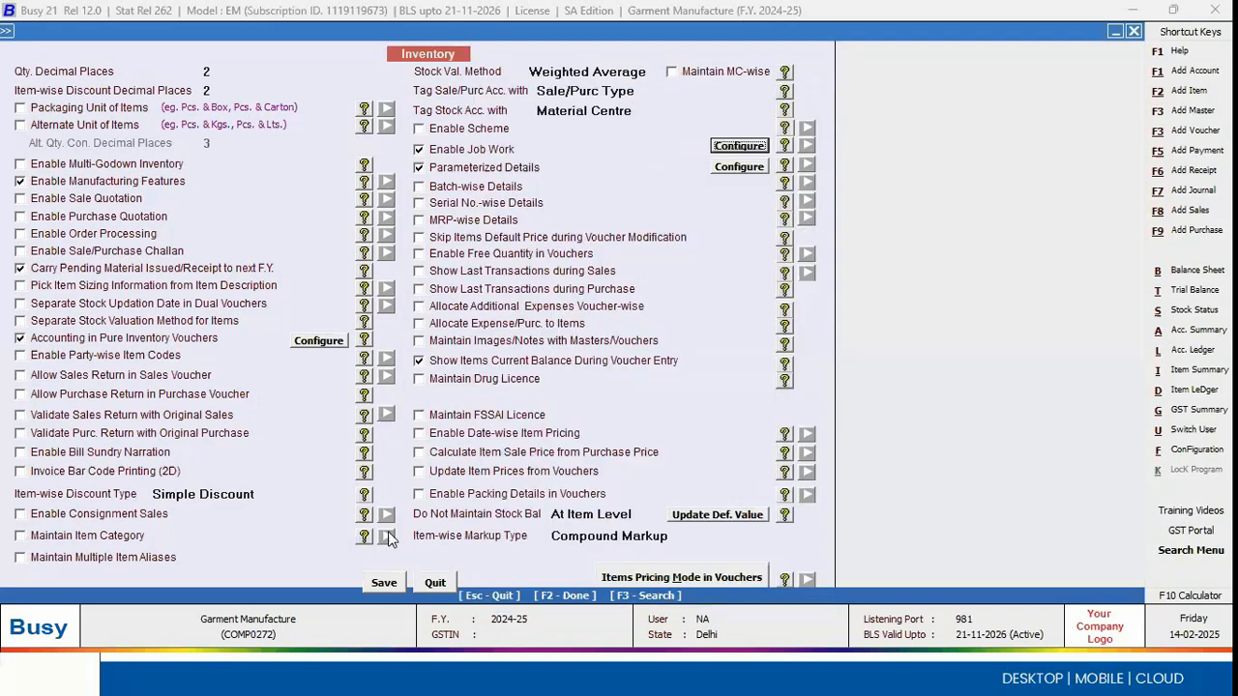
{"action": "key", "text": "Escape"}
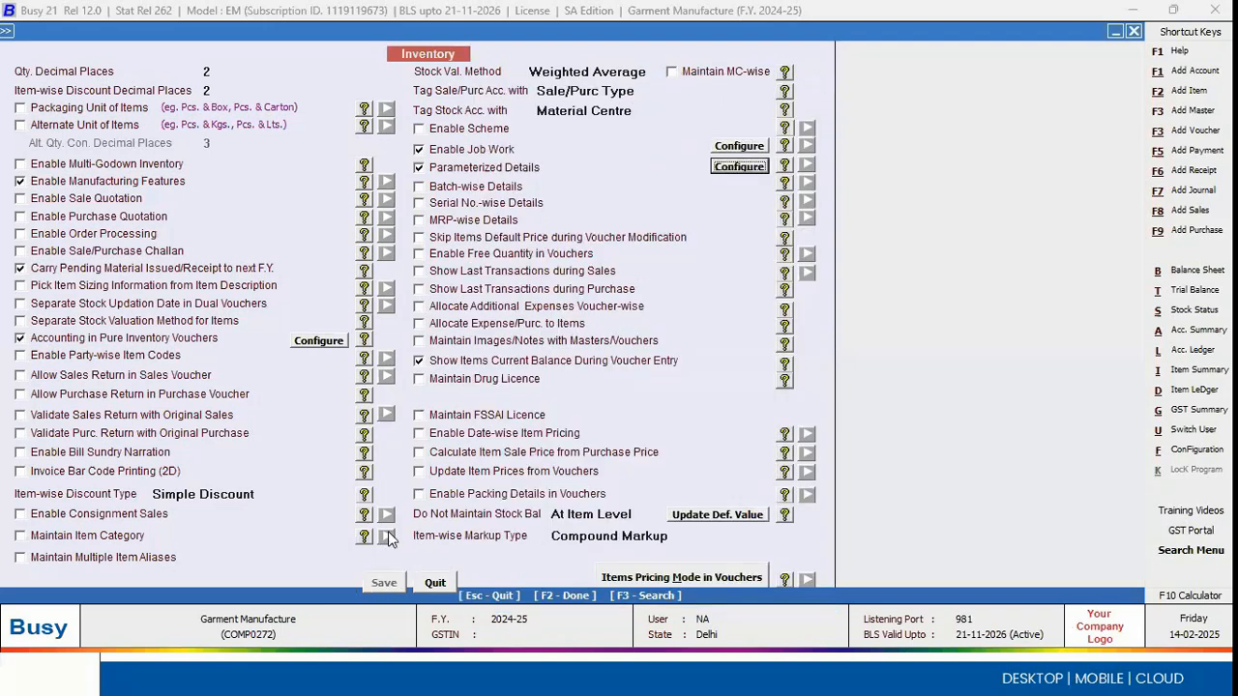
{"action": "key", "text": "Escape"}
Step: Start a new Mat. Issued to Party voucher in series Main, dated 01-04-2024, with type Issued for Job Work
{"action": "key", "text": "Right"}
{"action": "key", "text": "Down"}
{"action": "key", "text": "Down"}
{"action": "key", "text": "Down"}
{"action": "key", "text": "Down"}
{"action": "key", "text": "Down"}
{"action": "key", "text": "Down"}
{"action": "key", "text": "Down"}
{"action": "key", "text": "Down"}
{"action": "key", "text": "Down"}
{"action": "key", "text": "Down"}
{"action": "key", "text": "Down"}
{"action": "key", "text": "Down"}
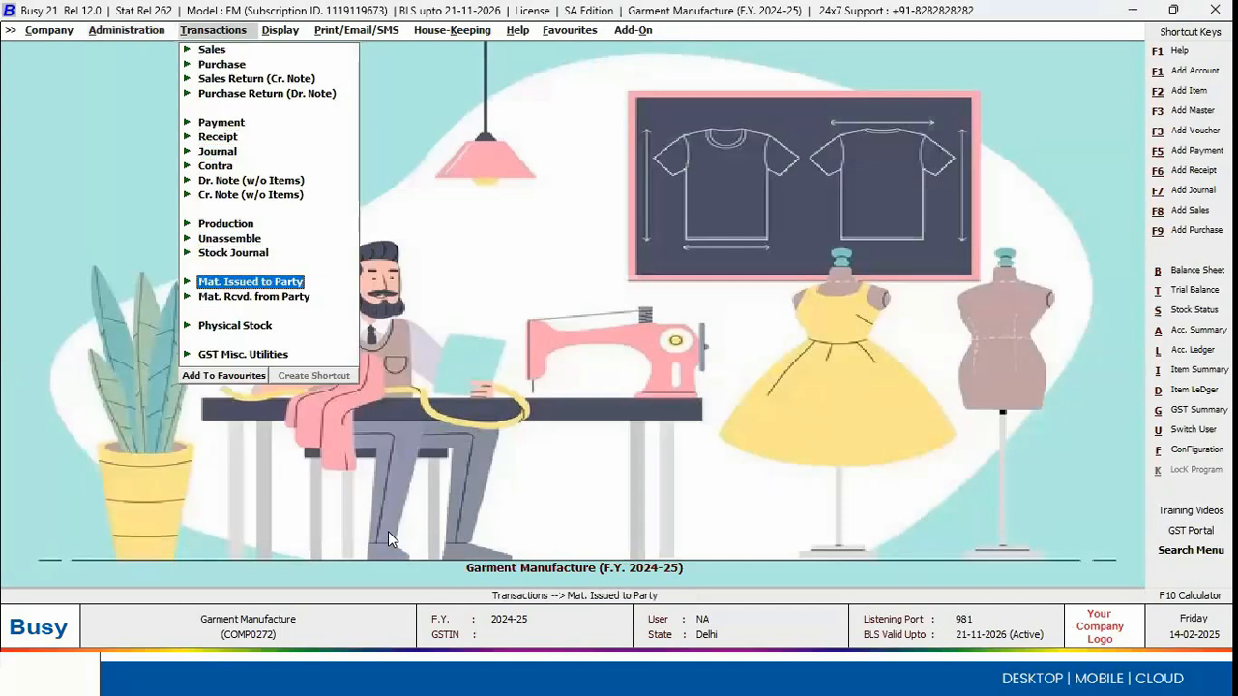
{"action": "key", "text": "Return"}
{"action": "key", "text": "Return"}
{"action": "key", "text": "Return"}
{"action": "key", "text": "Return"}
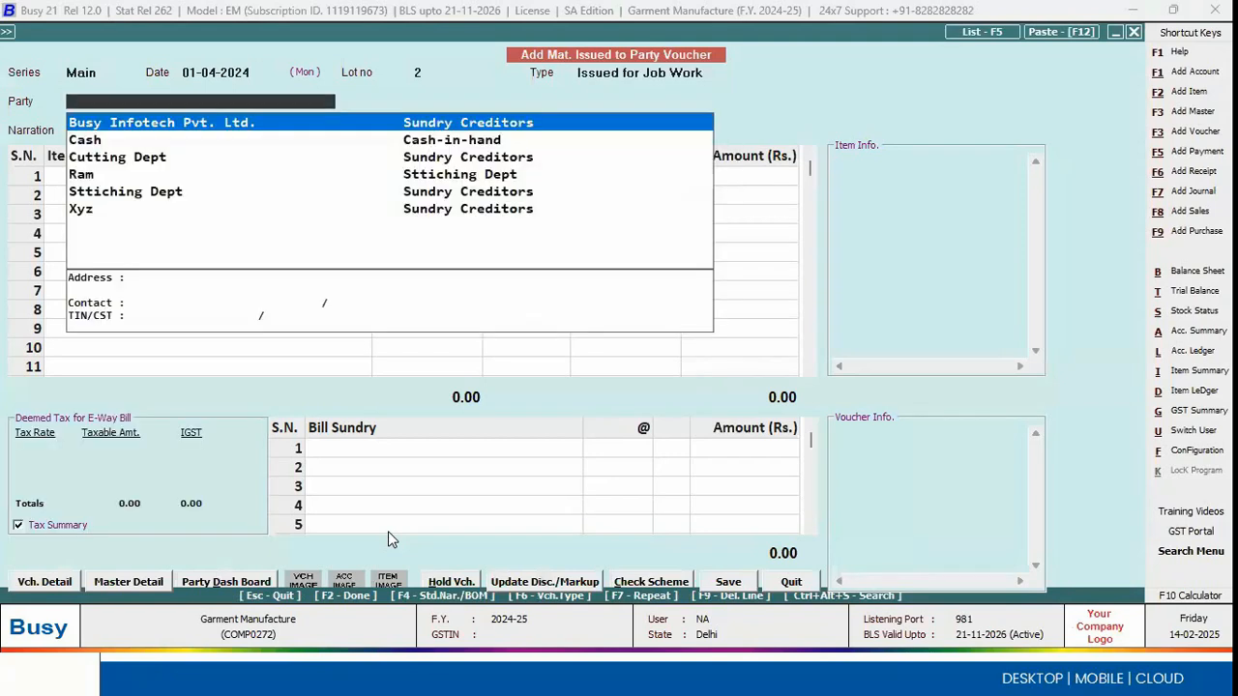
Step: Choose Cutting Dept as the party and accept the job work details with Job ID 2 and delivery date 01-04-2024
{"action": "key", "text": "Down"}
{"action": "key", "text": "Down"}
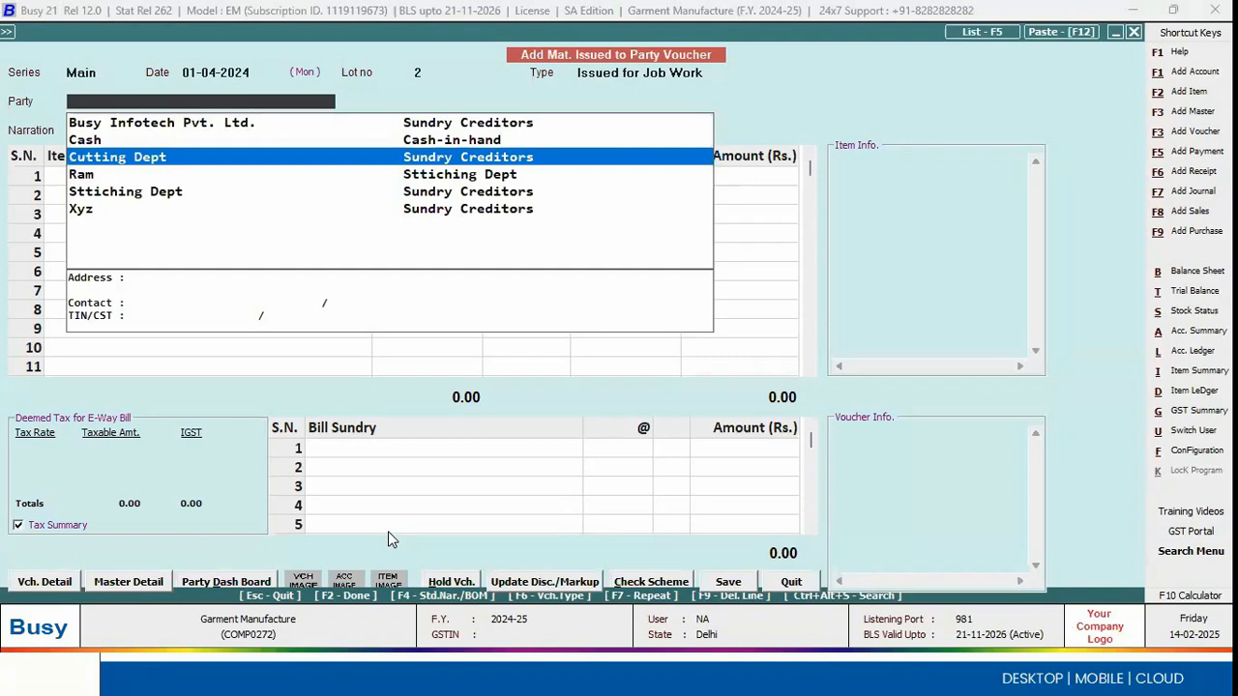
{"action": "left_click", "coordinate": [155, 156]}
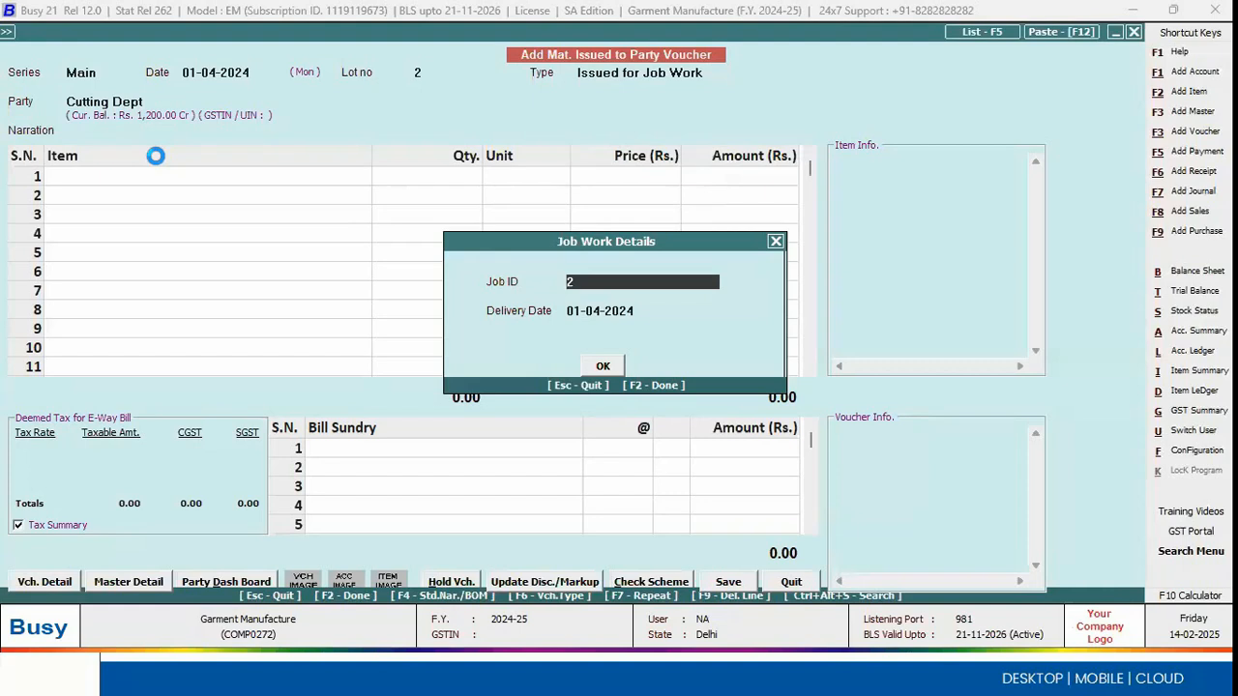
{"action": "key", "text": "Return"}
{"action": "key", "text": "Return"}
{"action": "key", "text": "Return"}
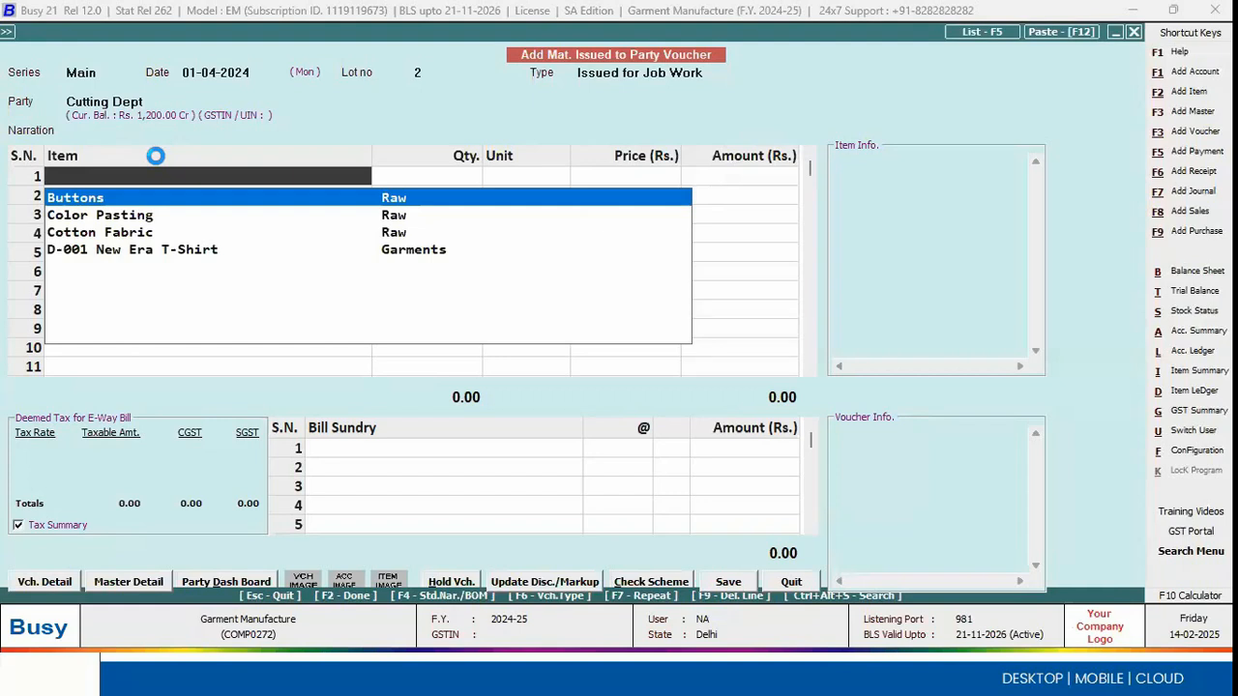
{"action": "key", "text": "Escape"}
{"action": "key", "text": "Escape"}
{"action": "key", "text": "Escape"}
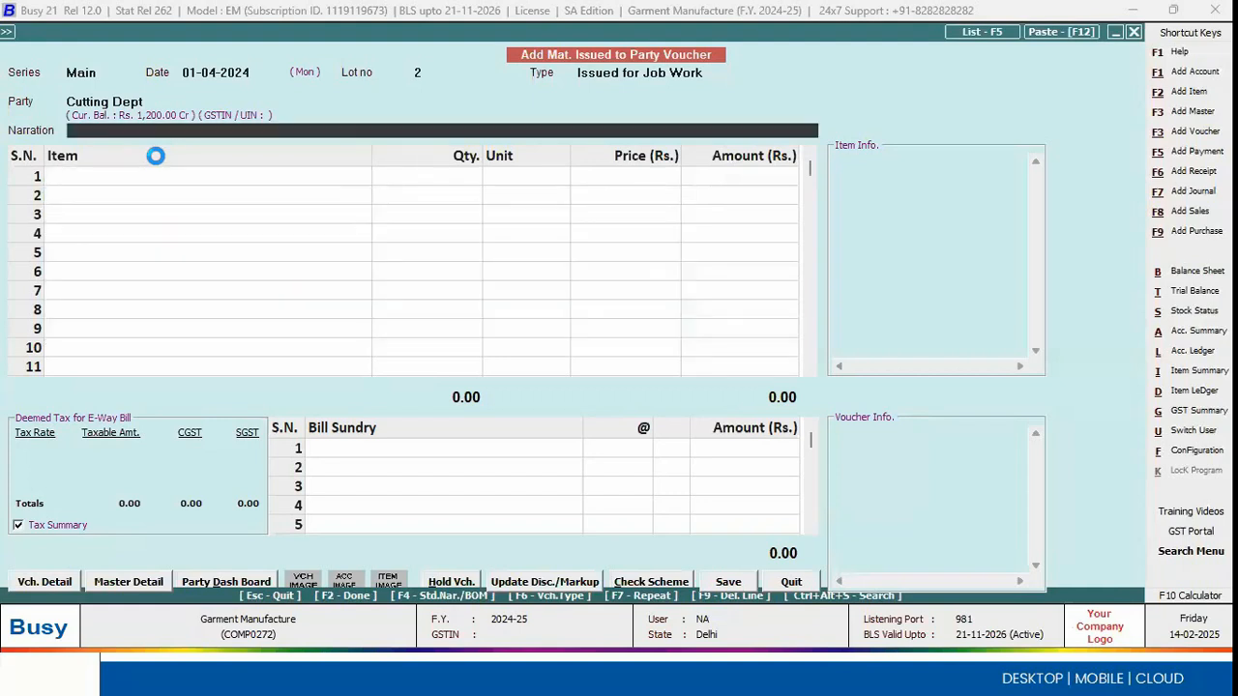
{"action": "key", "text": "Return"}
{"action": "key", "text": "Return"}
{"action": "key", "text": "Return"}
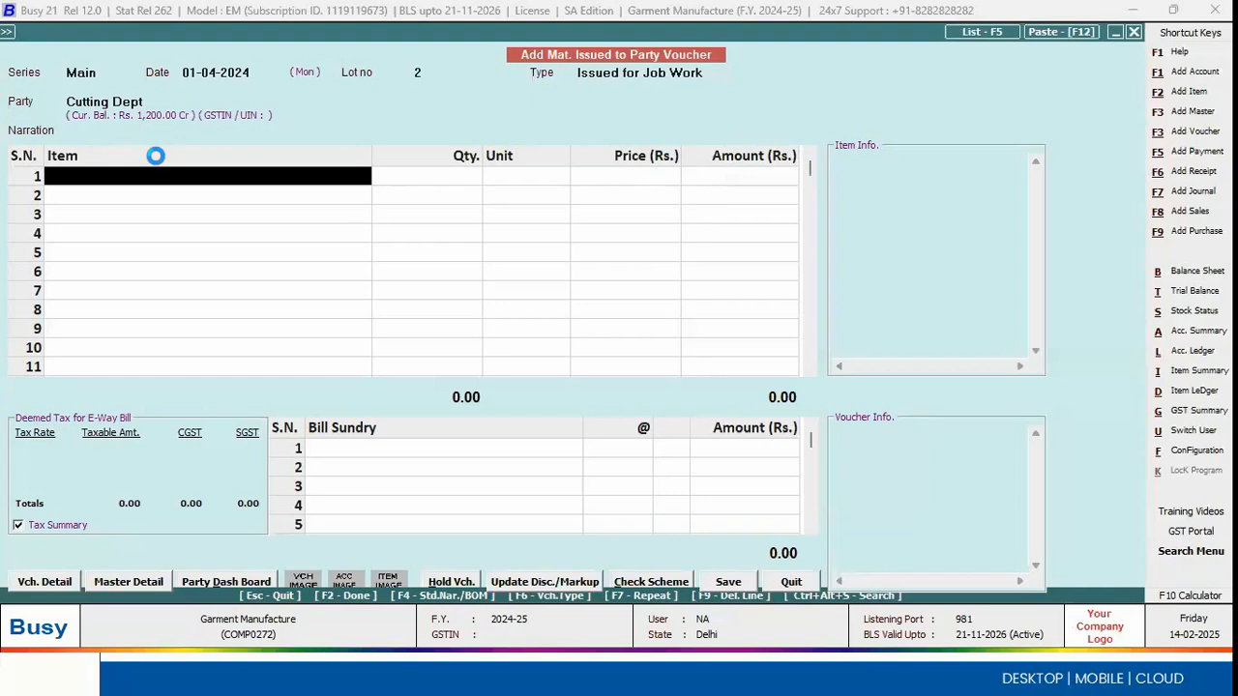
Step: Fill the voucher's items from the D-001 New Era T-Shirt bill of material for a quantity of 2.00 Pcs
{"action": "key", "text": "F4"}
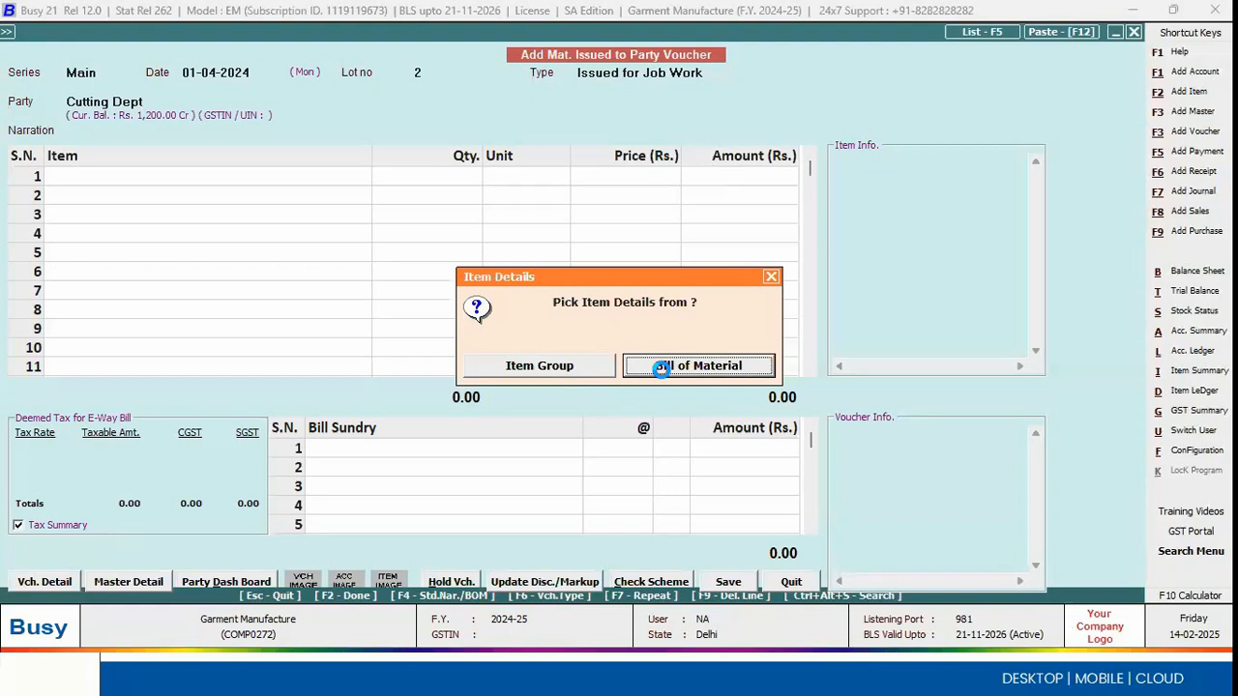
{"action": "left_click", "coordinate": [660, 366]}
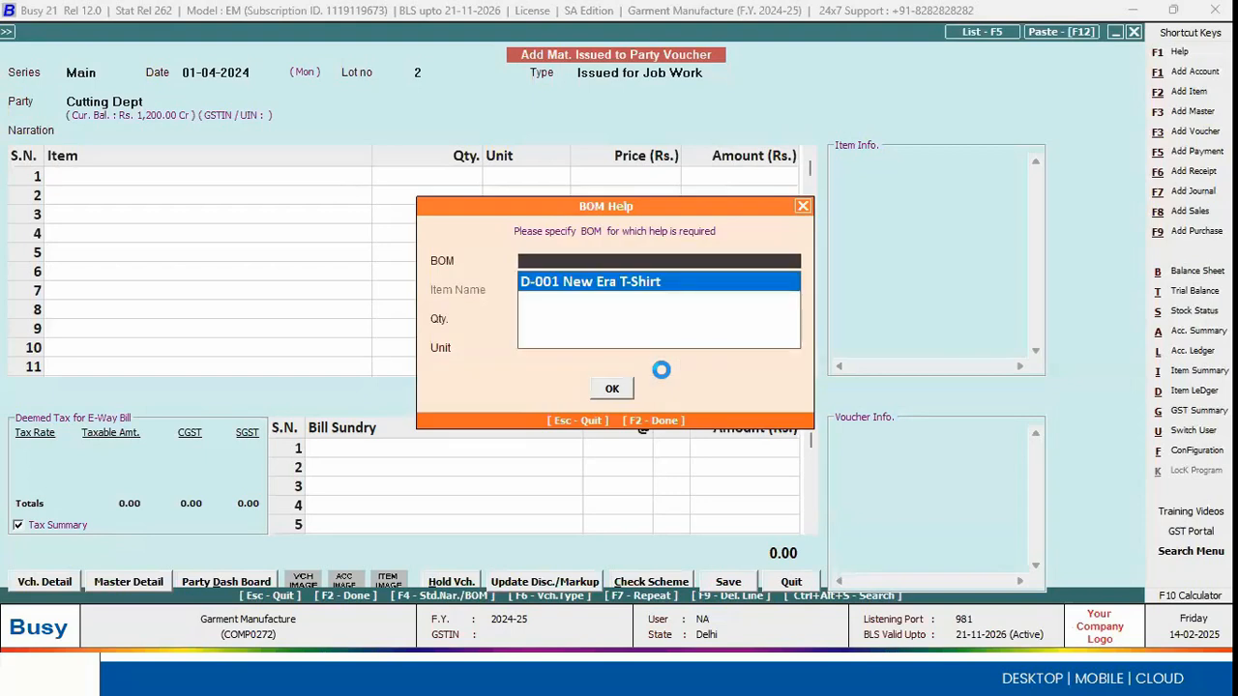
{"action": "key", "text": "Return"}
{"action": "type", "text": "2"}
{"action": "key", "text": "Return"}
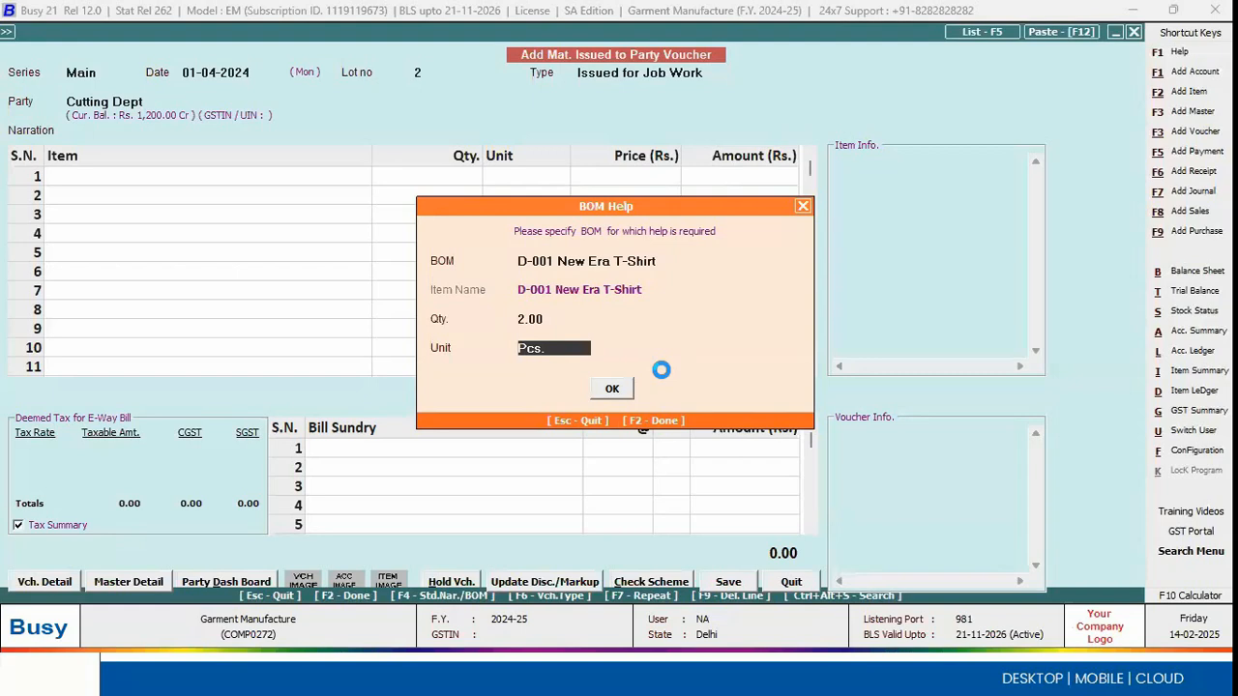
{"action": "key", "text": "Return"}
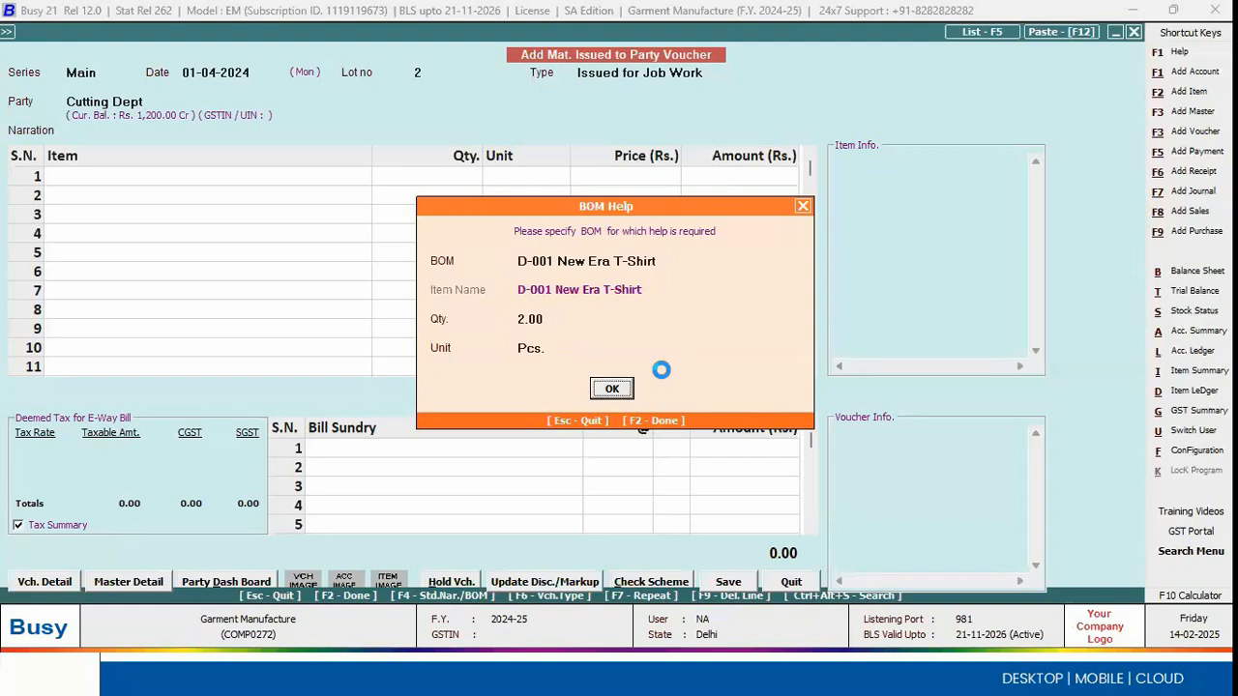
{"action": "key", "text": "Return"}
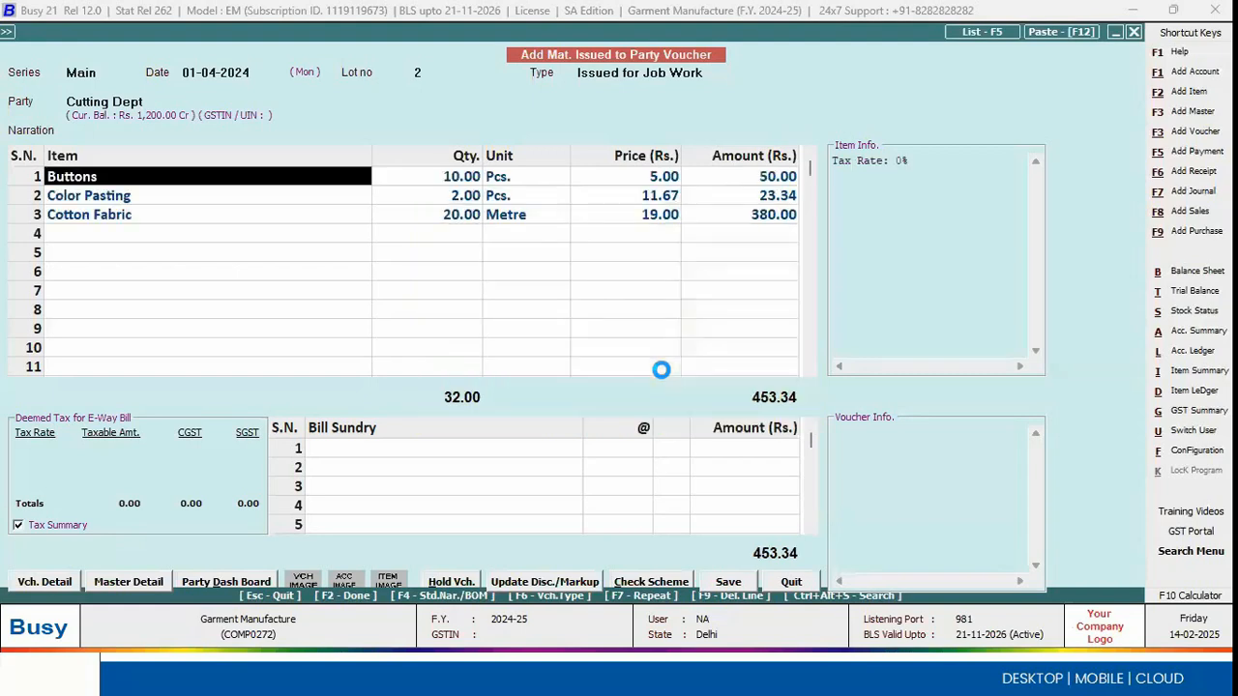
Step: Check the issued quantities of Buttons, Color Pasting and Cotton Fabric, and finish the voucher's item entry
{"action": "left_click", "coordinate": [450, 174]}
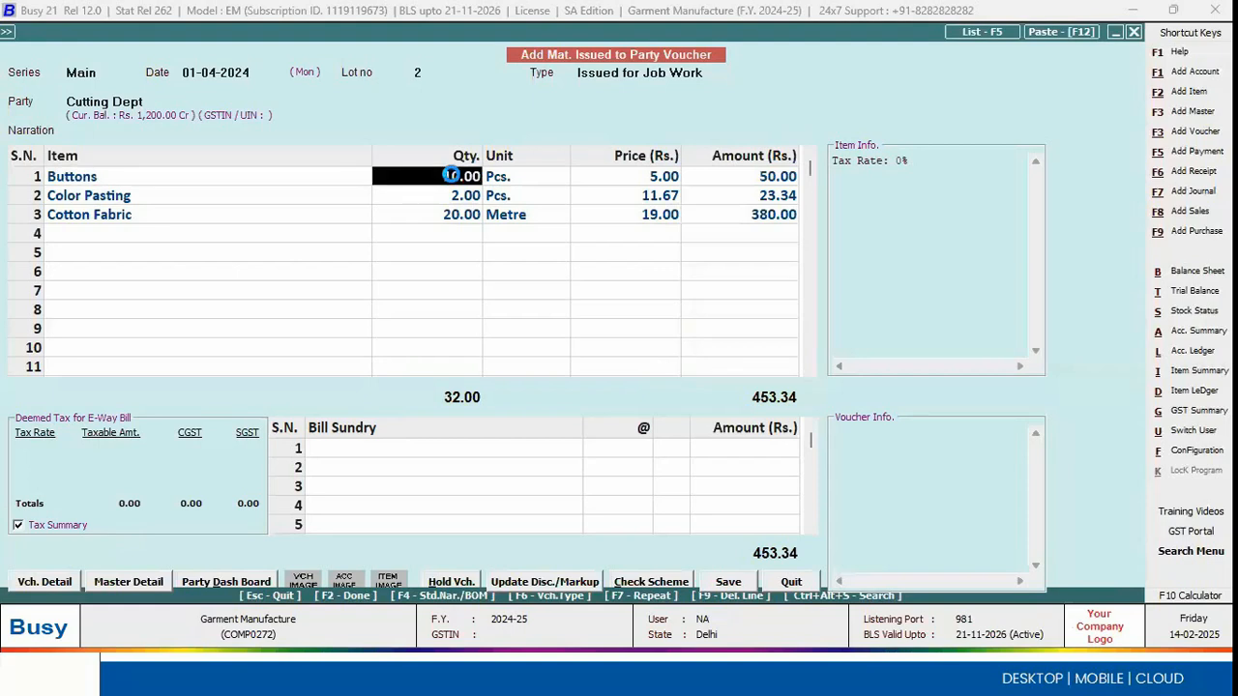
{"action": "left_click", "coordinate": [326, 197]}
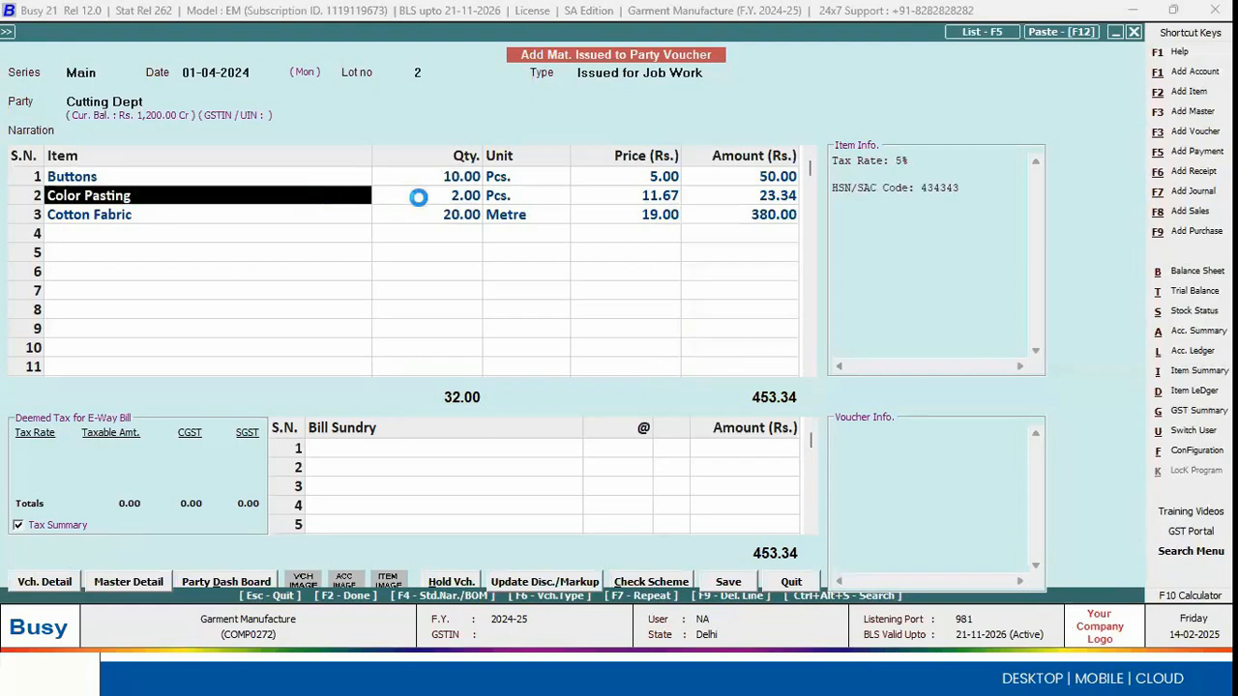
{"action": "left_click", "coordinate": [440, 193]}
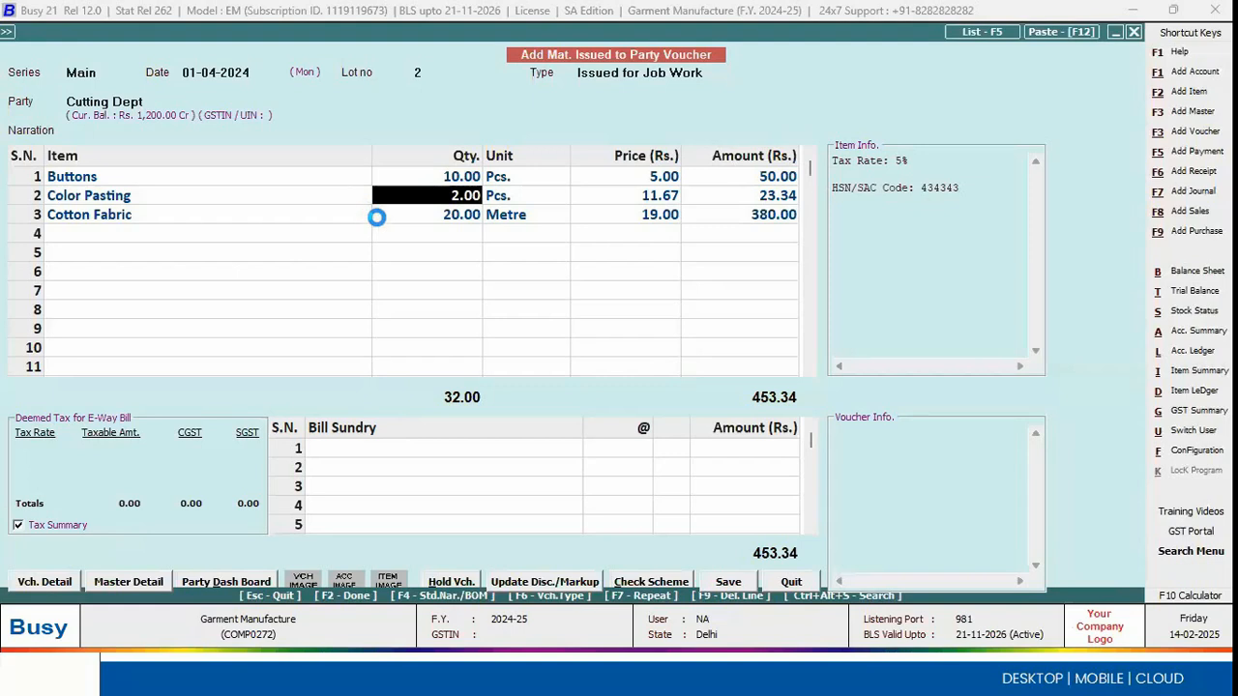
{"action": "left_click", "coordinate": [459, 214]}
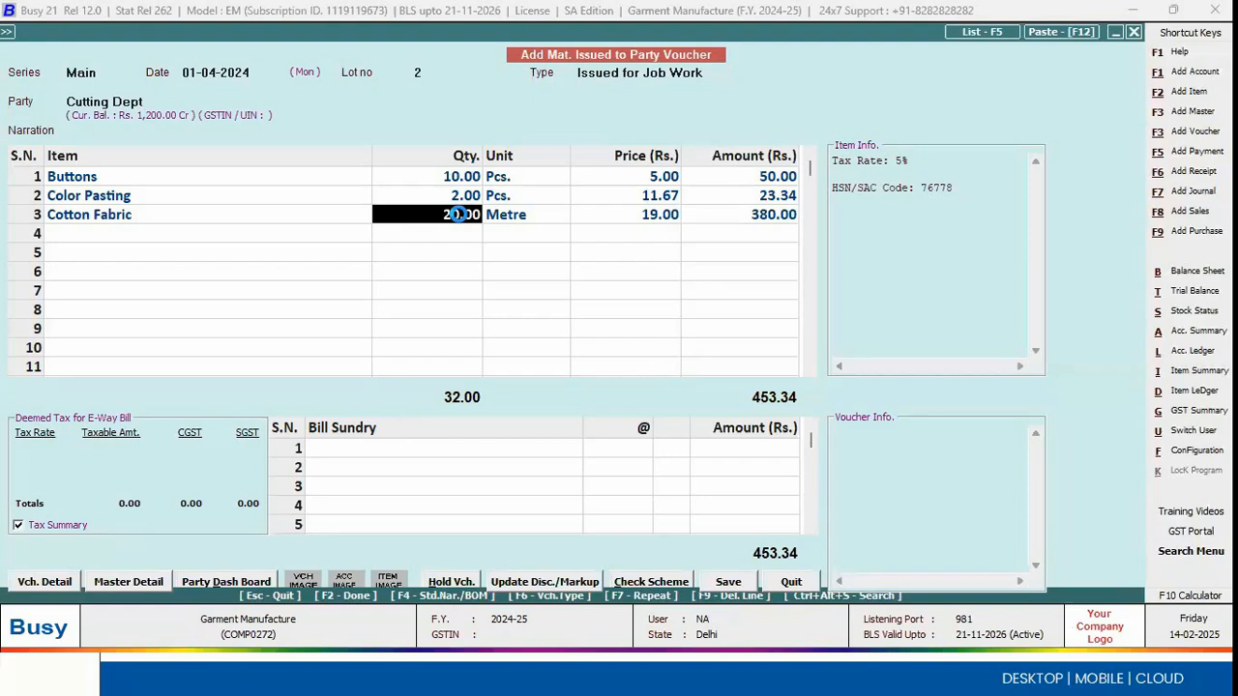
{"action": "key", "text": "F2"}
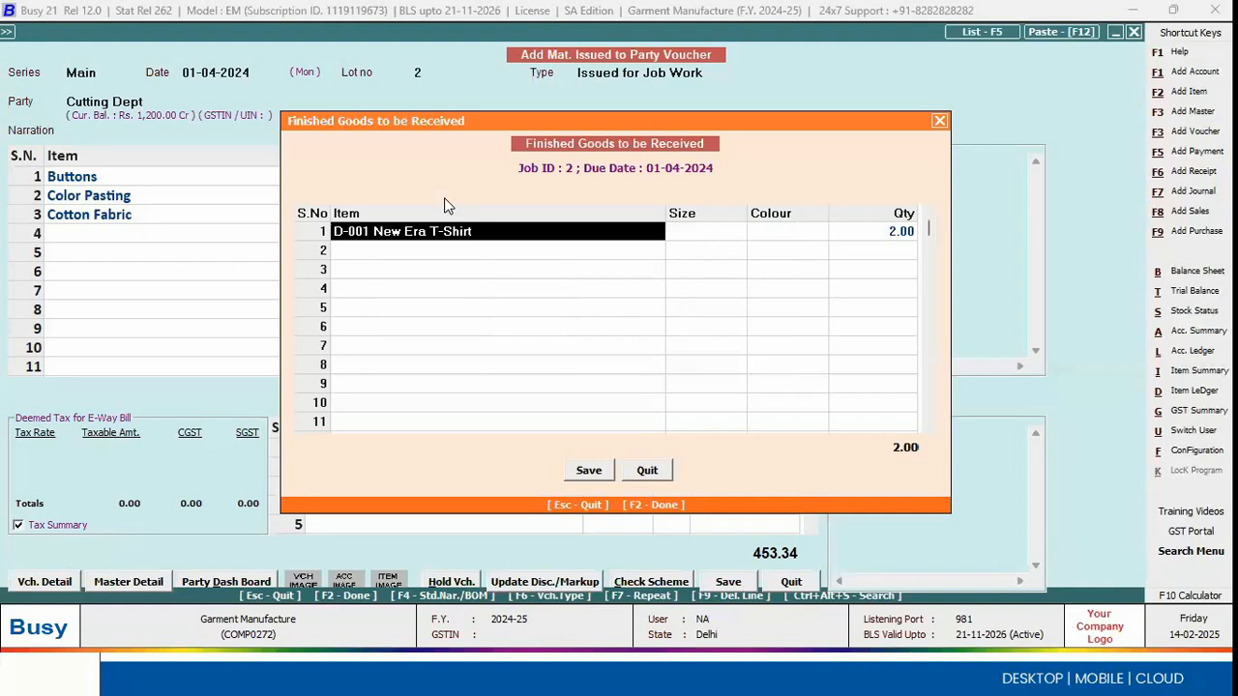
Step: Set the first D-001 New Era T-Shirt line to be received to size Xl, colour Black and quantity 1
{"action": "left_click", "coordinate": [719, 230]}
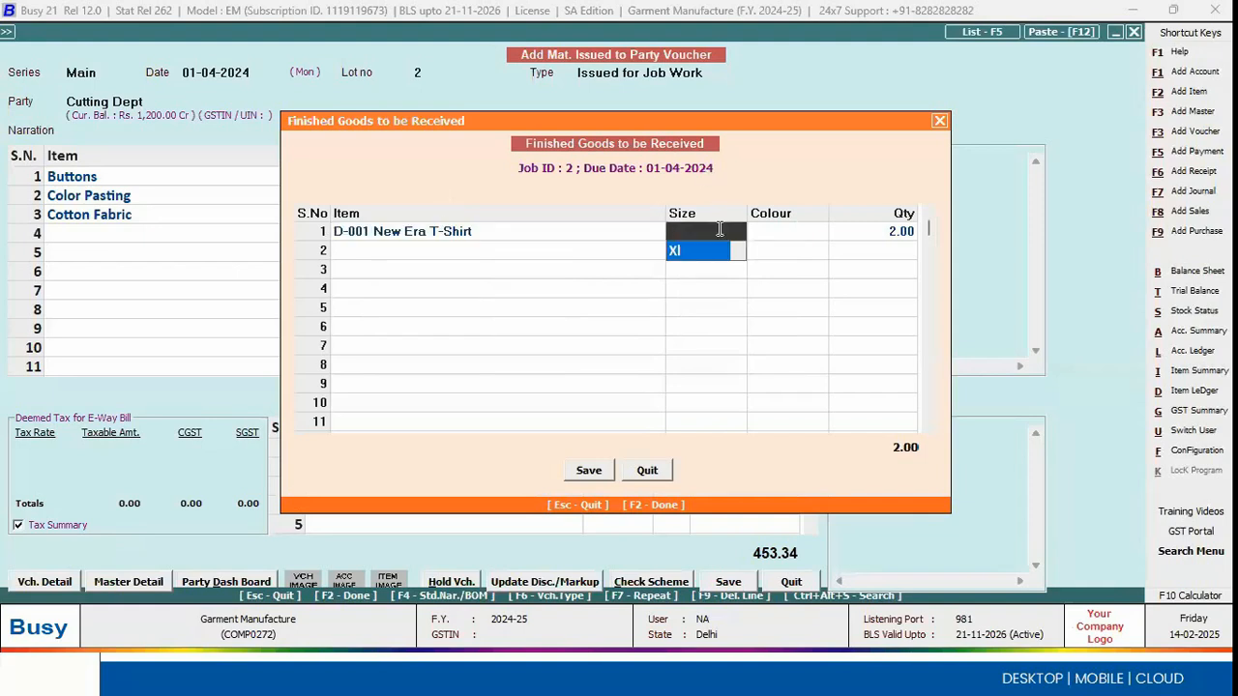
{"action": "key", "text": "Return"}
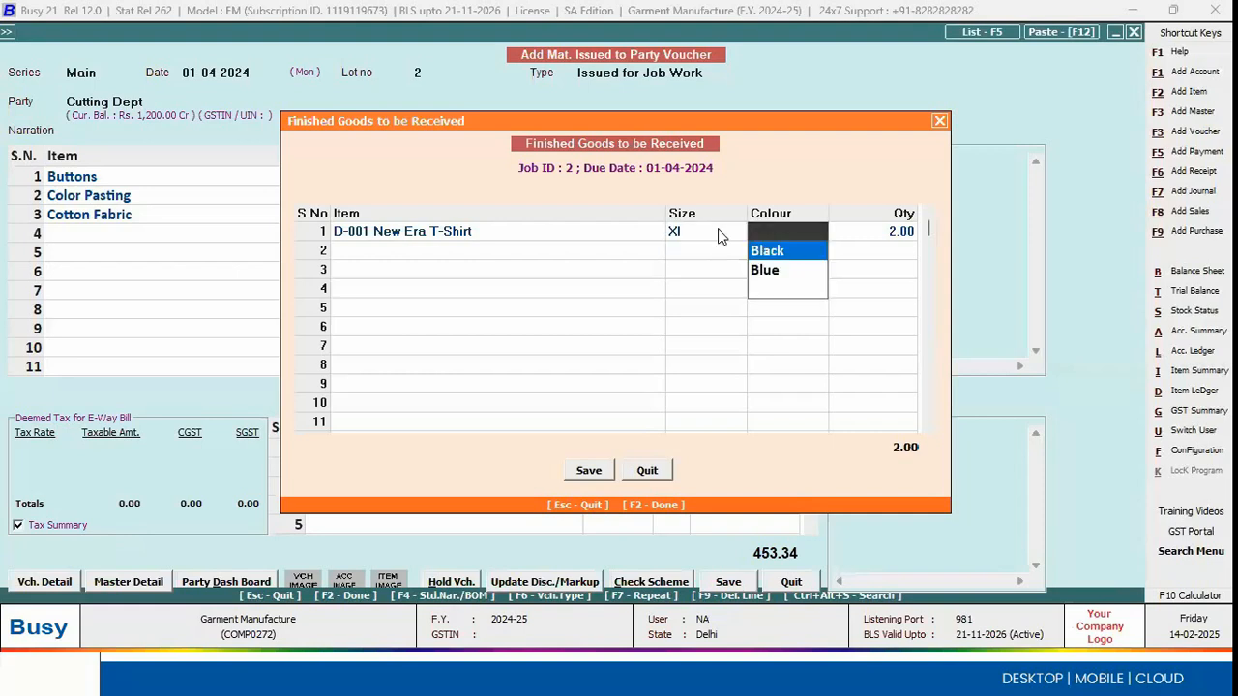
{"action": "key", "text": "Return"}
{"action": "type", "text": "1"}
{"action": "key", "text": "Return"}
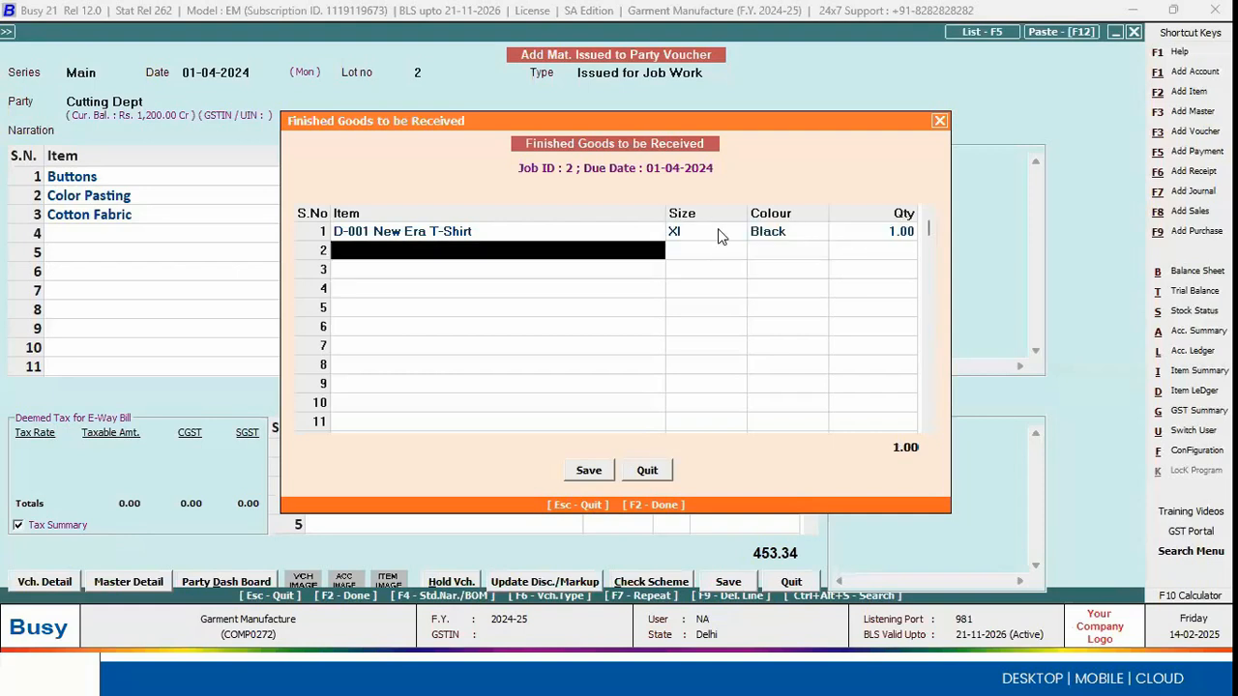
Step: Add a second finished goods line for D-001 New Era T-Shirt with size L, colour Blue and quantity 1
{"action": "key", "text": "Down"}
{"action": "key", "text": "Down"}
{"action": "key", "text": "Down"}
{"action": "key", "text": "Return"}
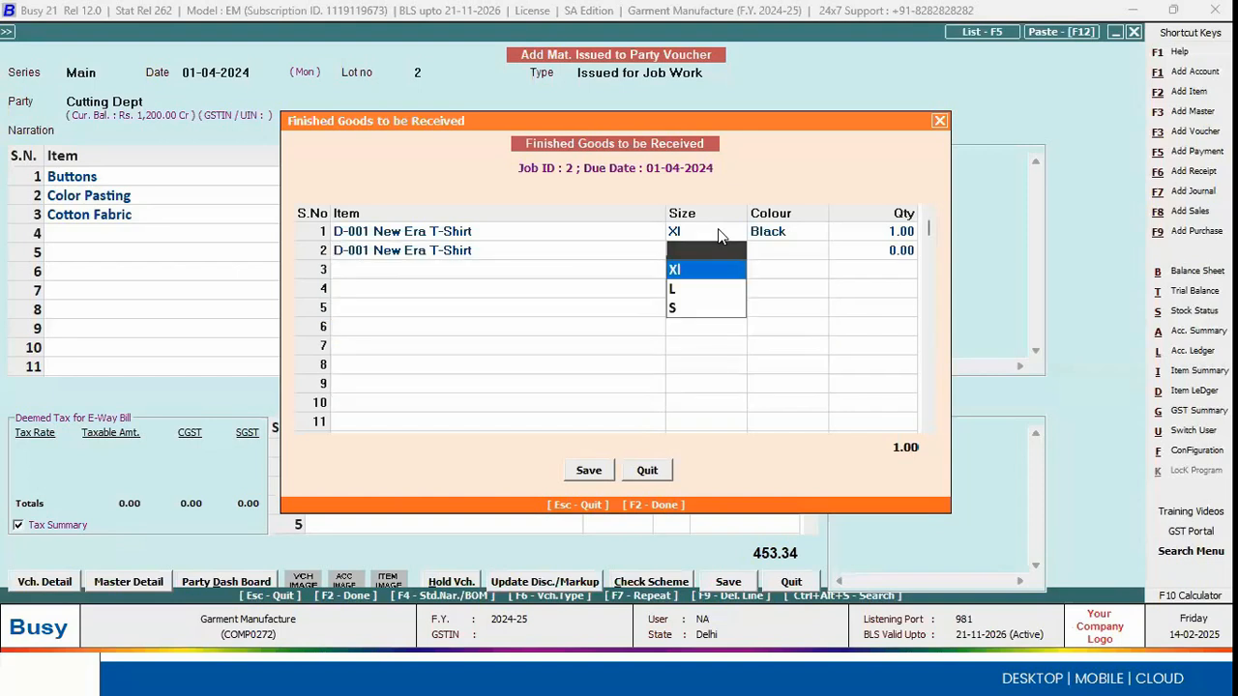
{"action": "key", "text": "Down"}
{"action": "key", "text": "Return"}
{"action": "key", "text": "Down"}
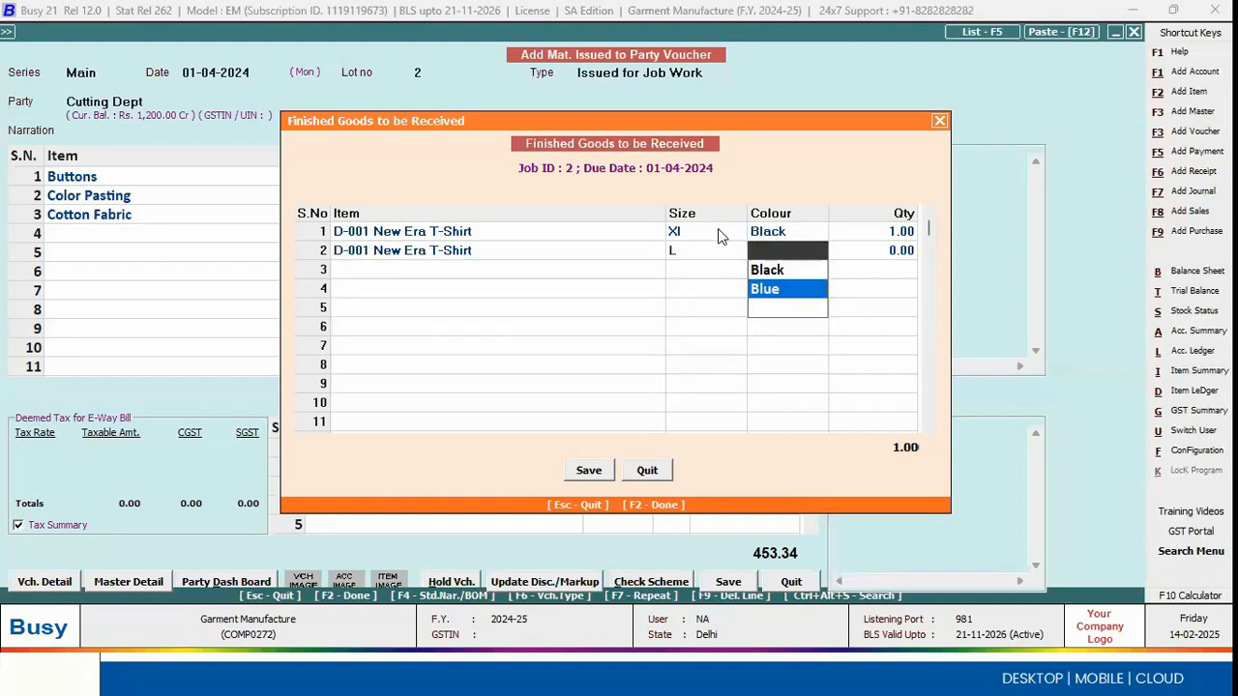
{"action": "key", "text": "Return"}
{"action": "type", "text": "1"}
{"action": "key", "text": "Return"}
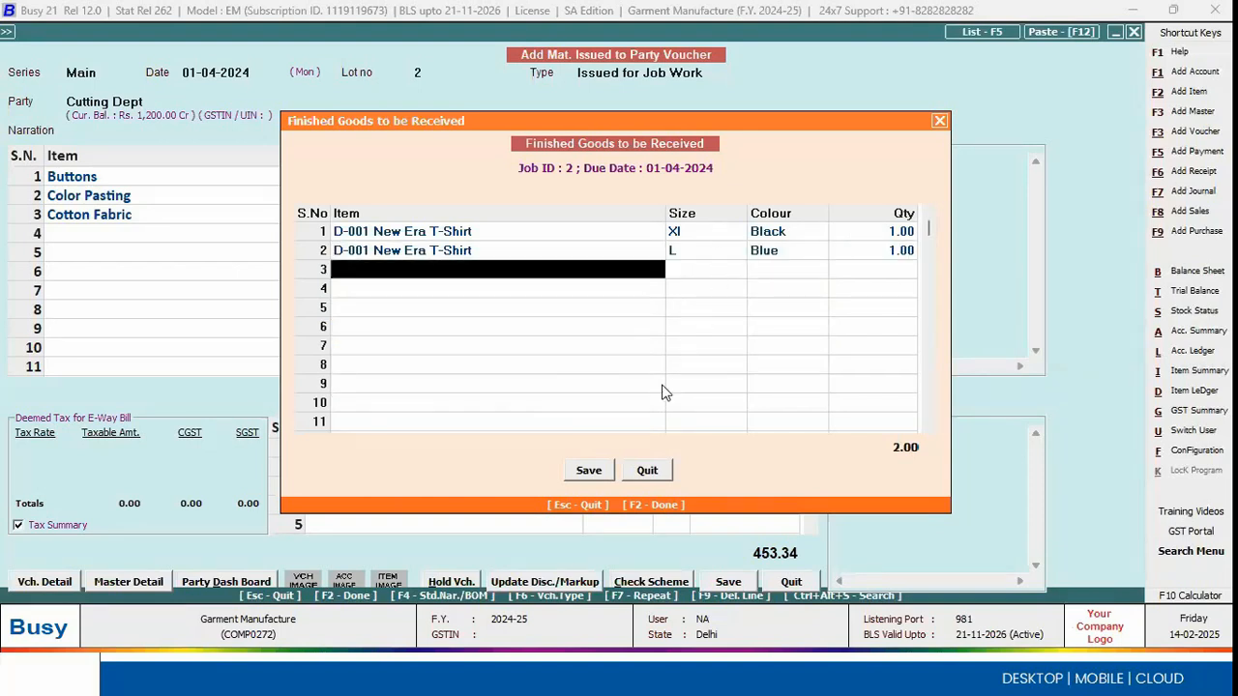
Step: Save the finished goods list and the material issued voucher, leaving the transport details blank
{"action": "left_click", "coordinate": [598, 476]}
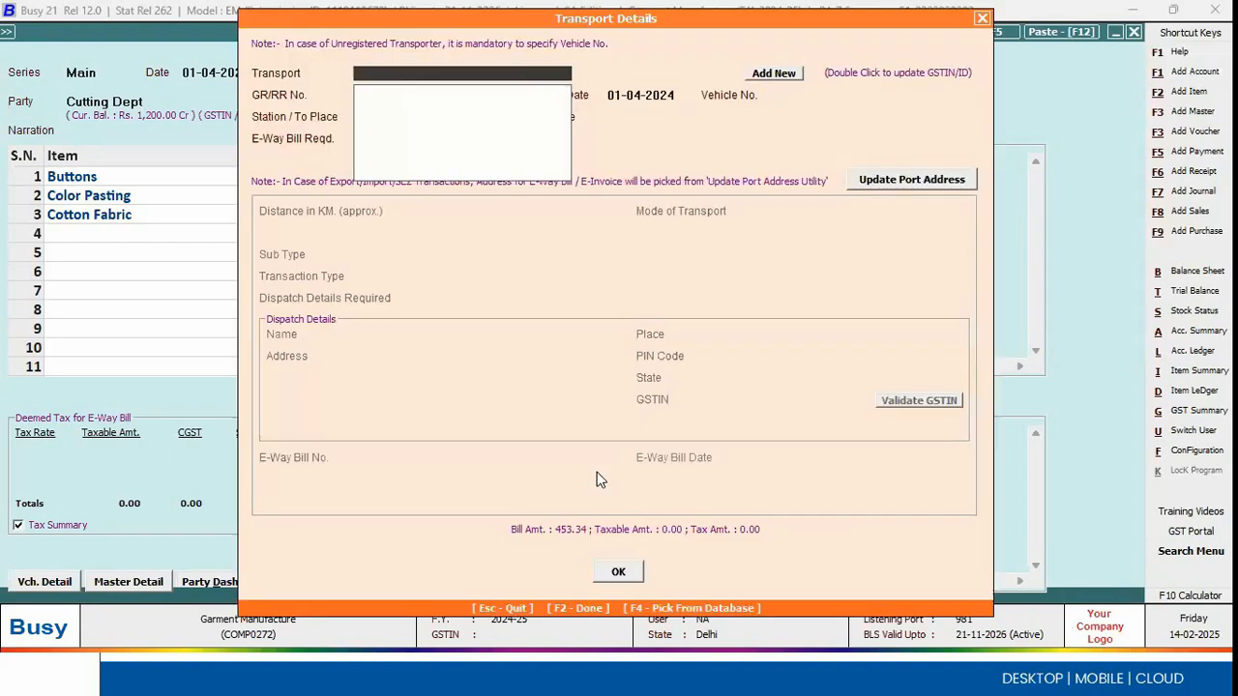
{"action": "key", "text": "Return"}
{"action": "key", "text": "Return"}
{"action": "key", "text": "Escape"}
{"action": "key", "text": "Return"}
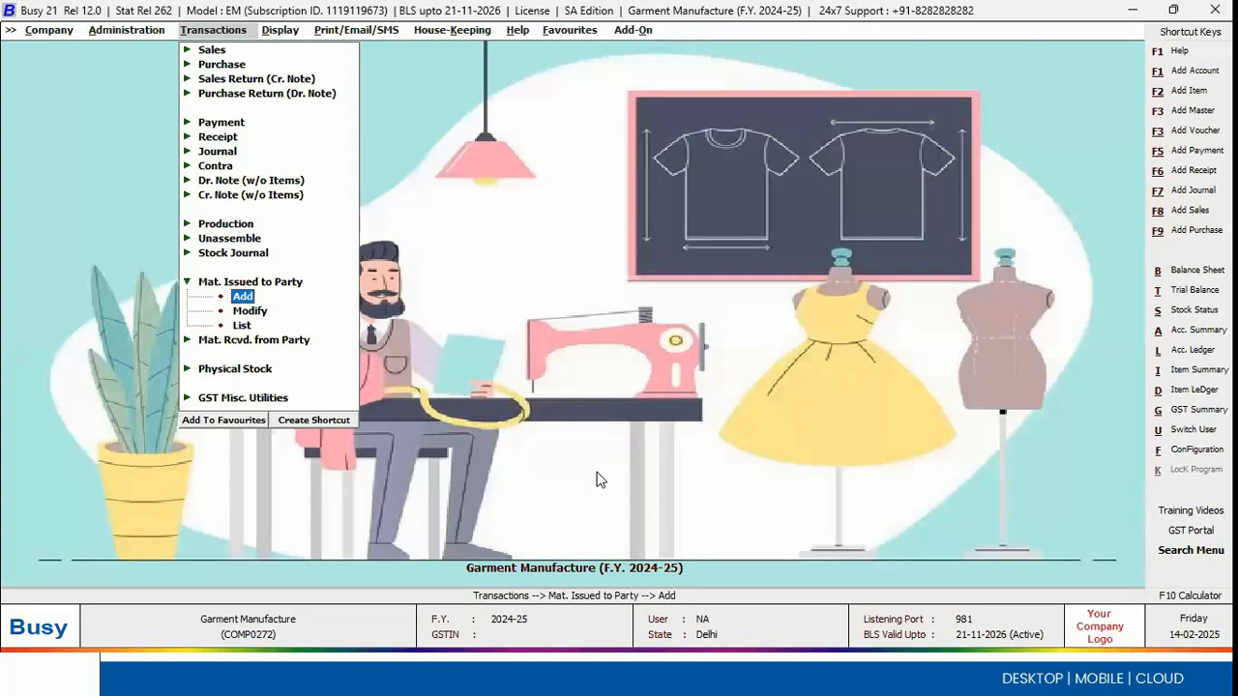
Step: Start a new Mat. Rcvd. from Party voucher numbered 3423 with type Rcvd. after Job Work
{"action": "key", "text": "Down"}
{"action": "key", "text": "Down"}
{"action": "key", "text": "Down"}
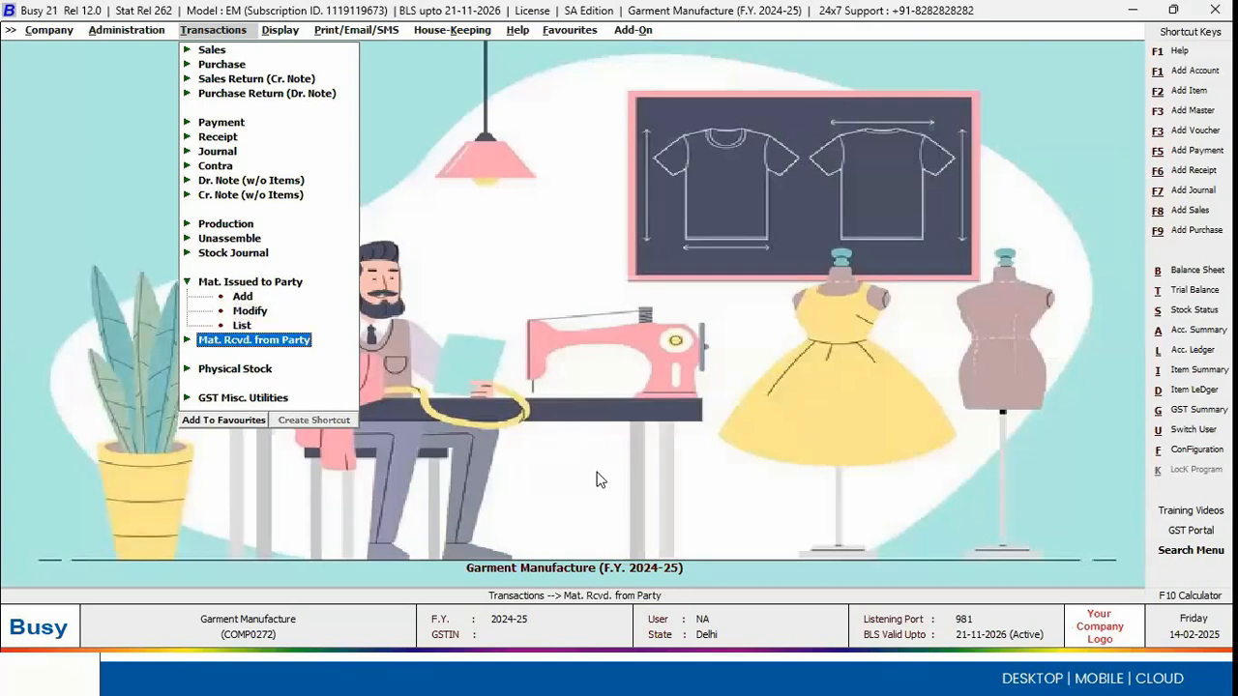
{"action": "left_click", "coordinate": [283, 348]}
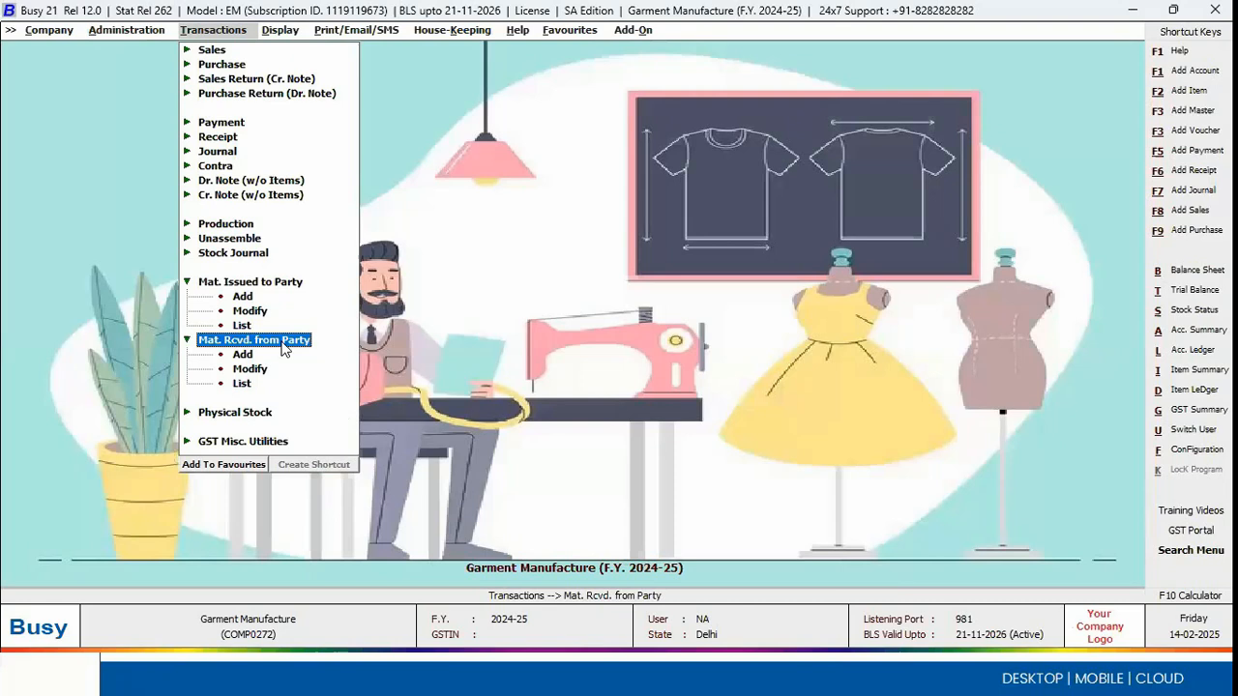
{"action": "left_click", "coordinate": [243, 355]}
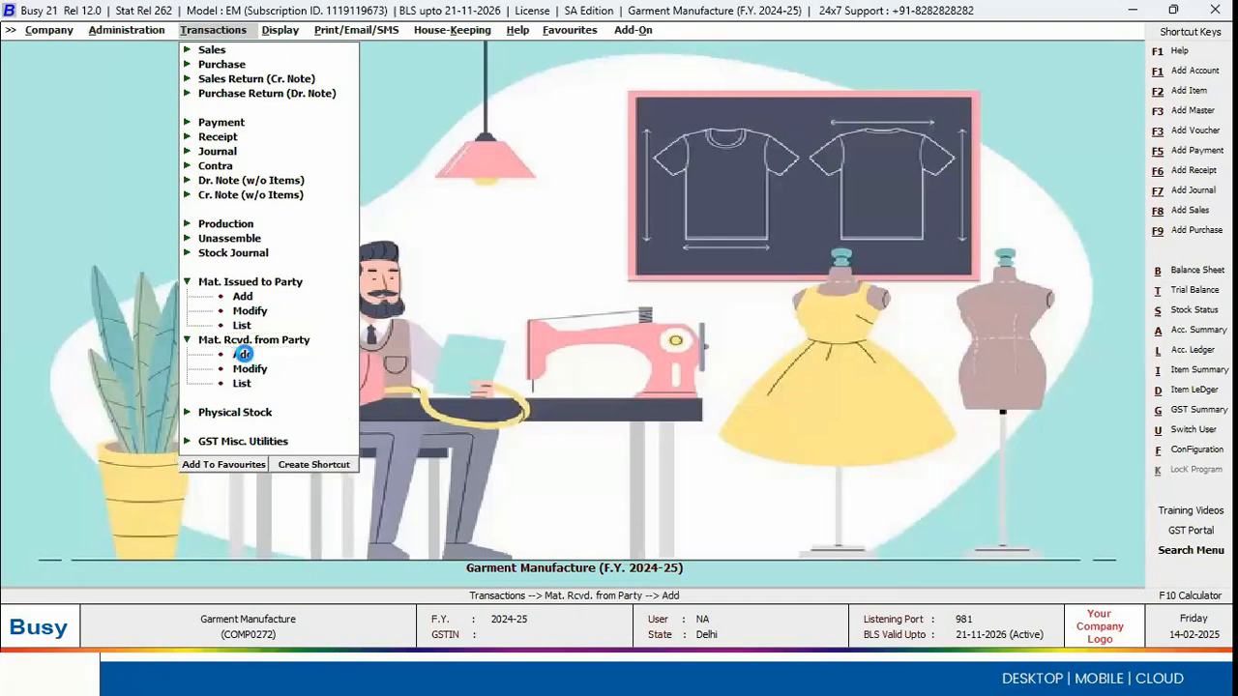
{"action": "key", "text": "Return"}
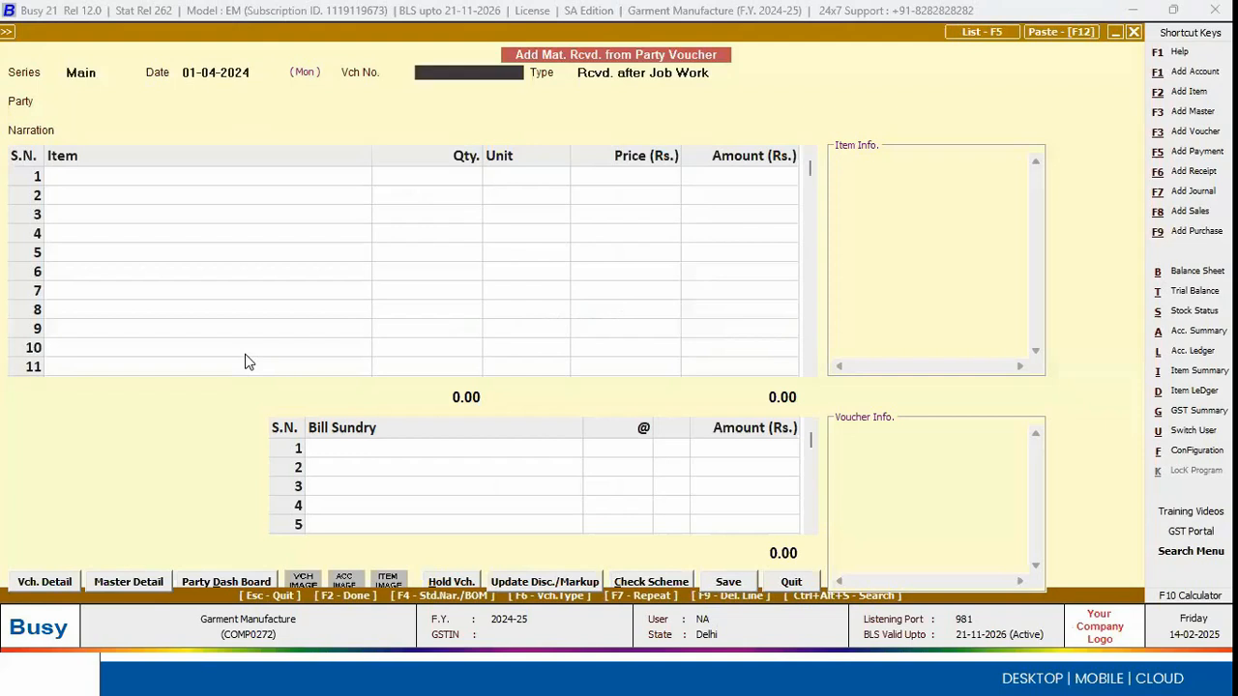
{"action": "key", "text": "Return"}
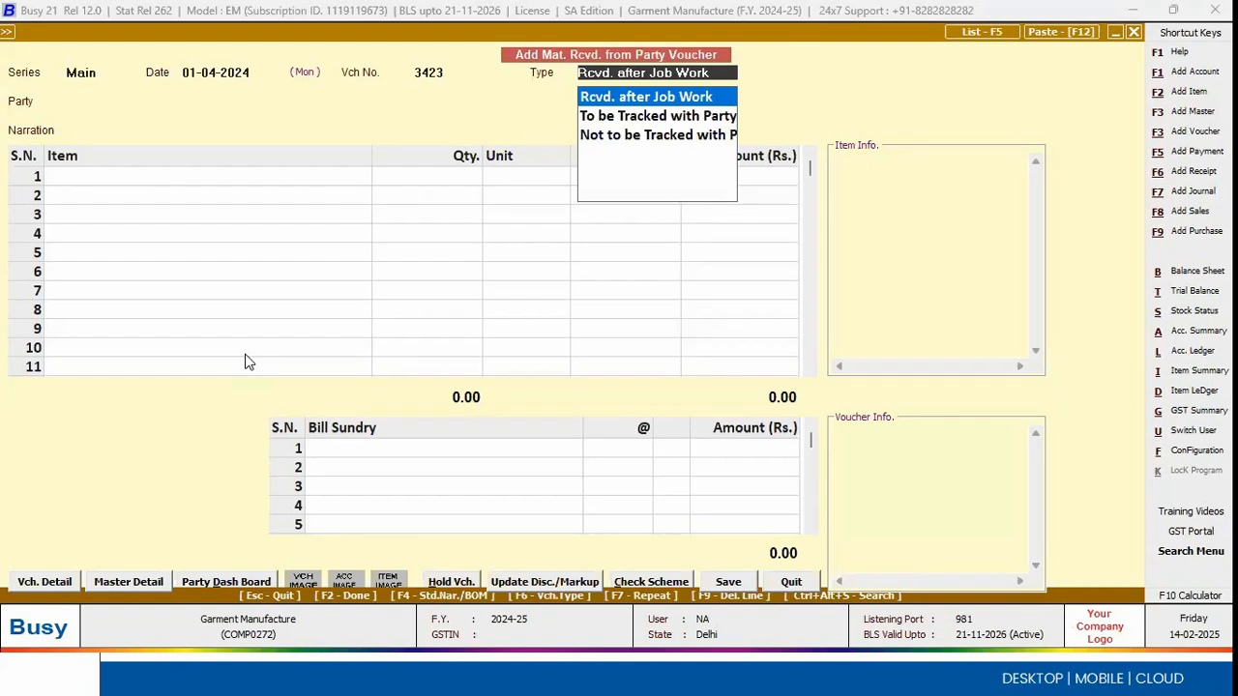
{"action": "key", "text": "Return"}
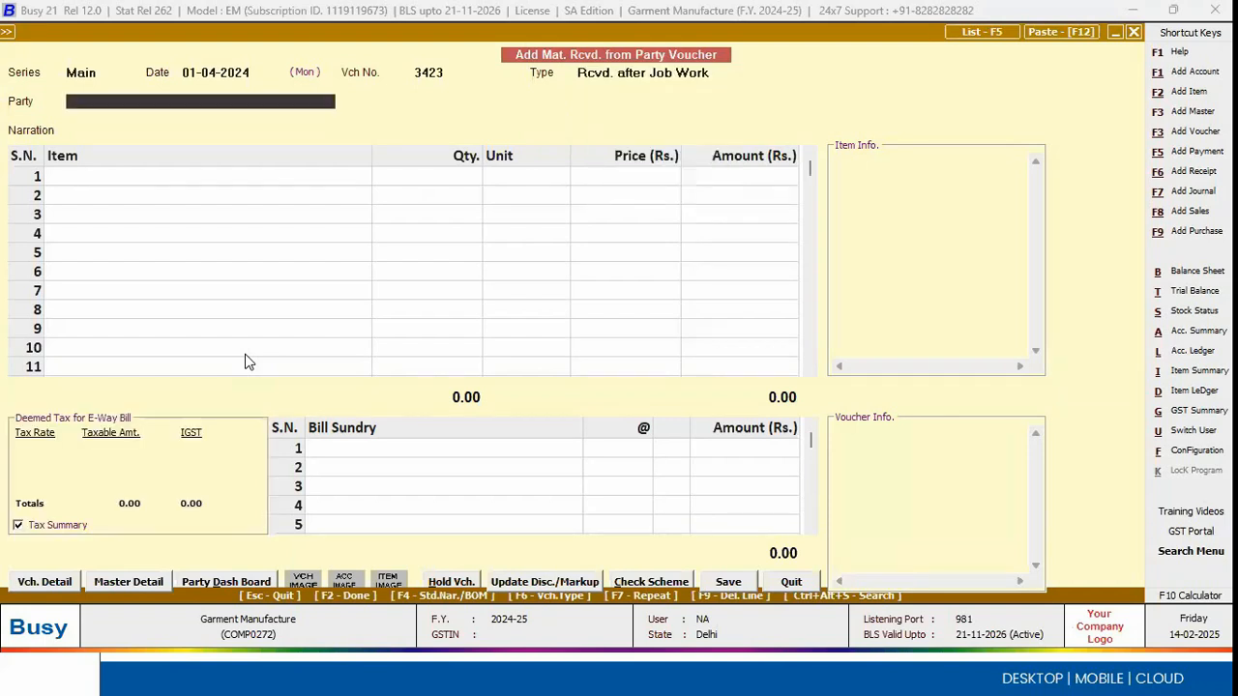
Step: Choose Cutting Dept as the party and load the items receivable from its pending job work 2
{"action": "key", "text": "Down"}
{"action": "key", "text": "Down"}
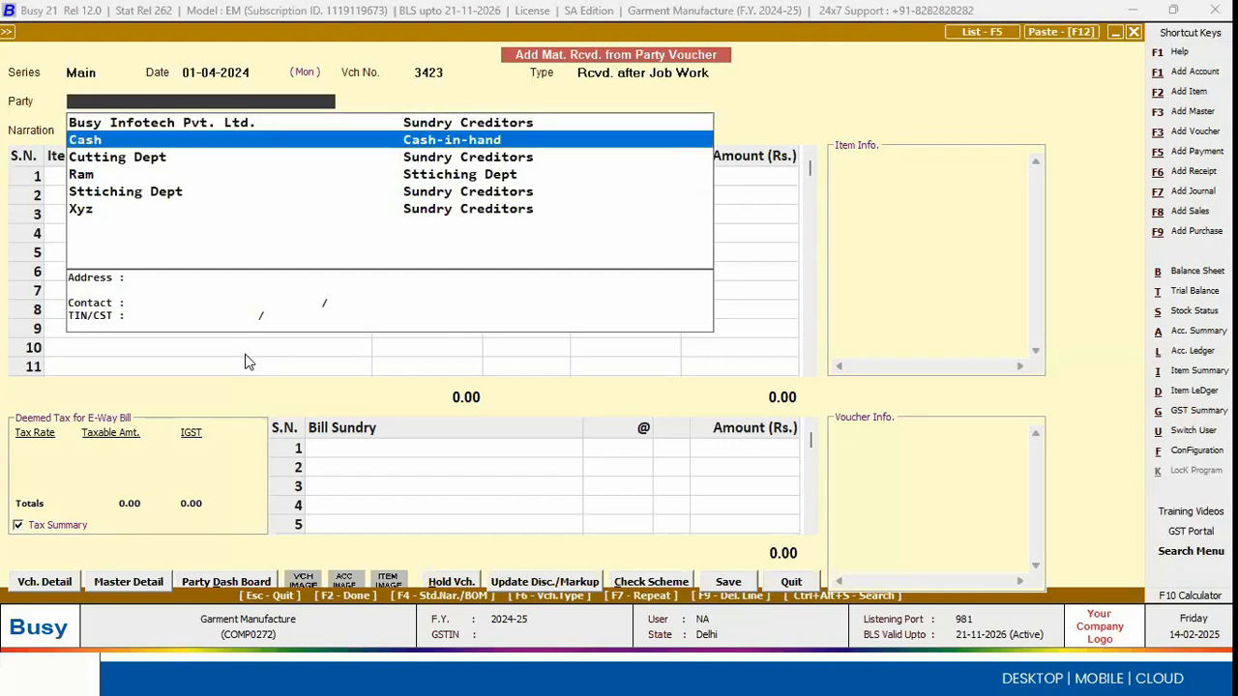
{"action": "key", "text": "Return"}
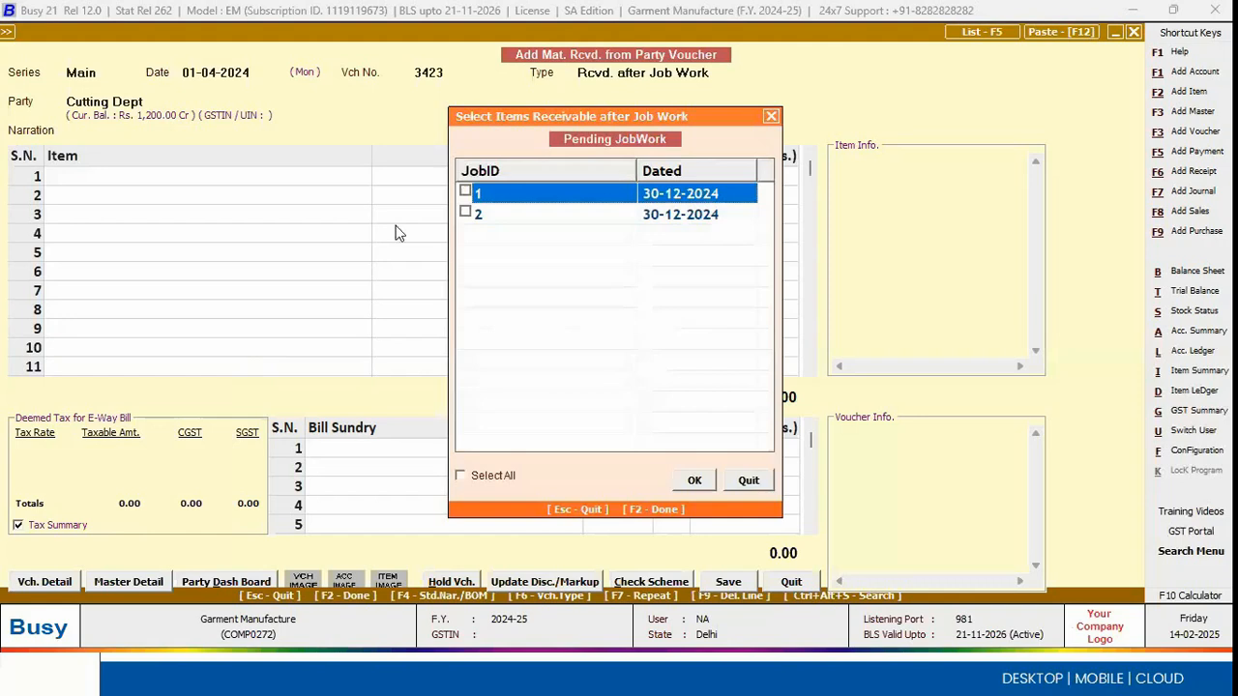
{"action": "left_click", "coordinate": [466, 192]}
{"action": "left_click", "coordinate": [465, 213]}
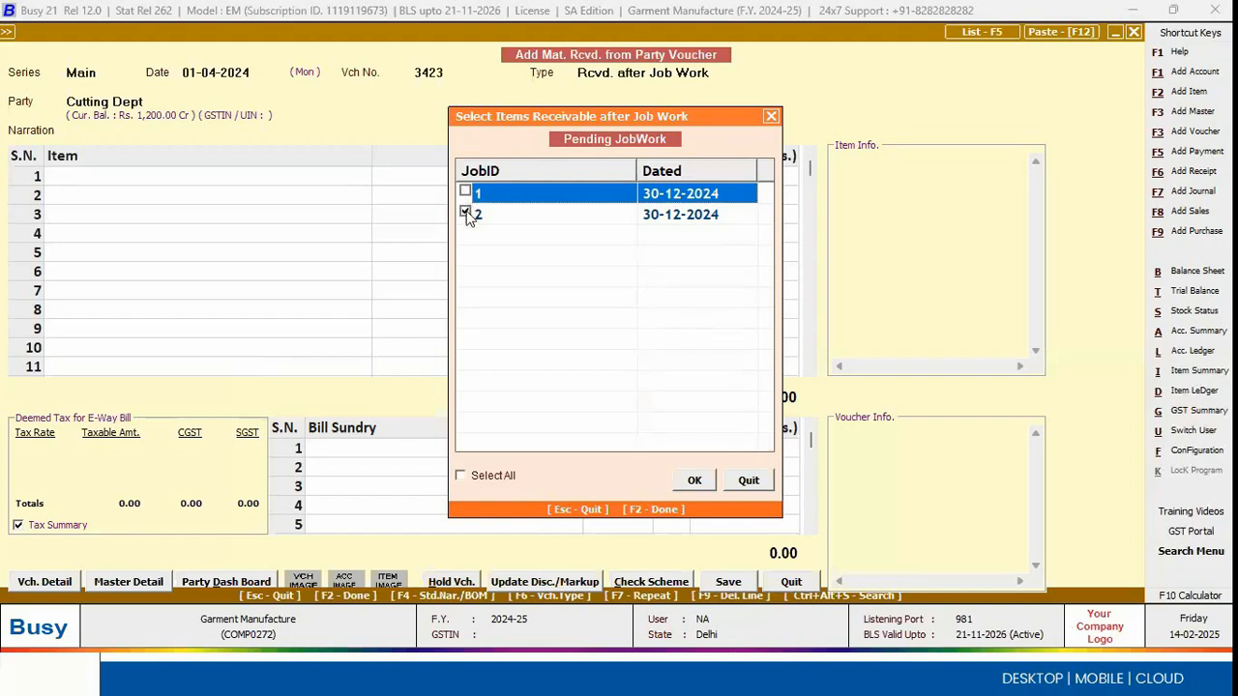
{"action": "left_click", "coordinate": [693, 480]}
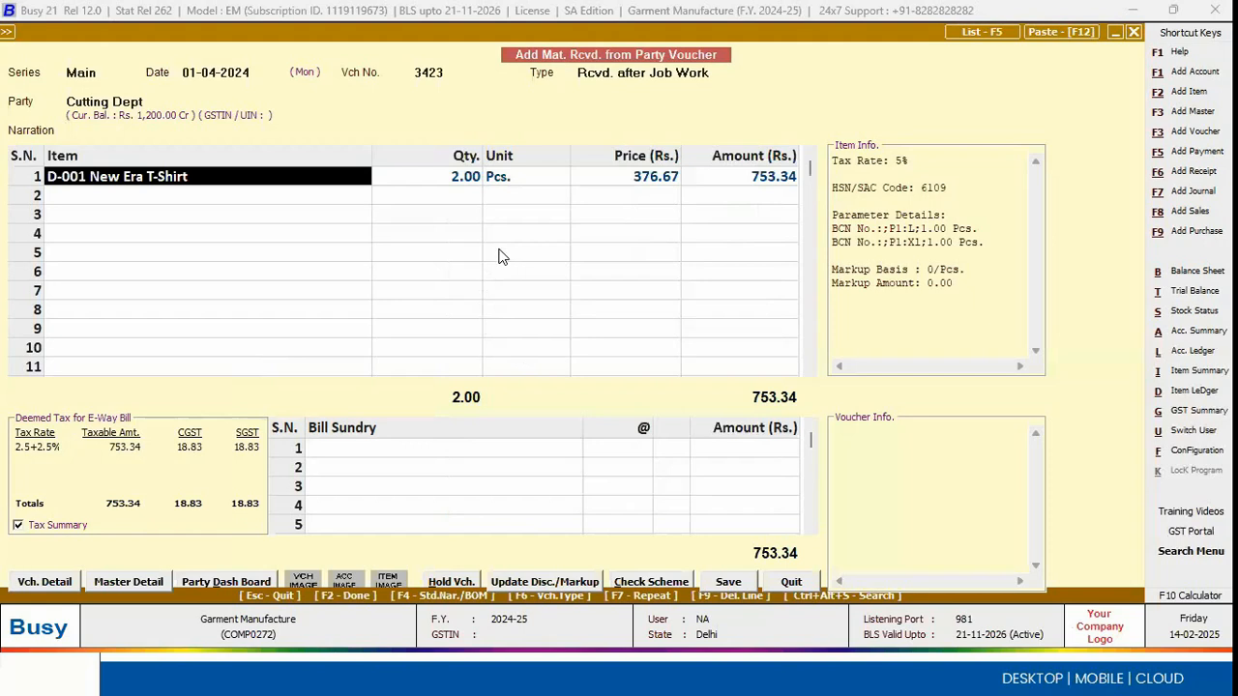
Step: Accept the received T-shirt quantity of 2.00 Pcs. and its size and colour split of L Blue 1 and Xl Black 1
{"action": "key", "text": "Return"}
{"action": "key", "text": "Return"}
{"action": "key", "text": "Return"}
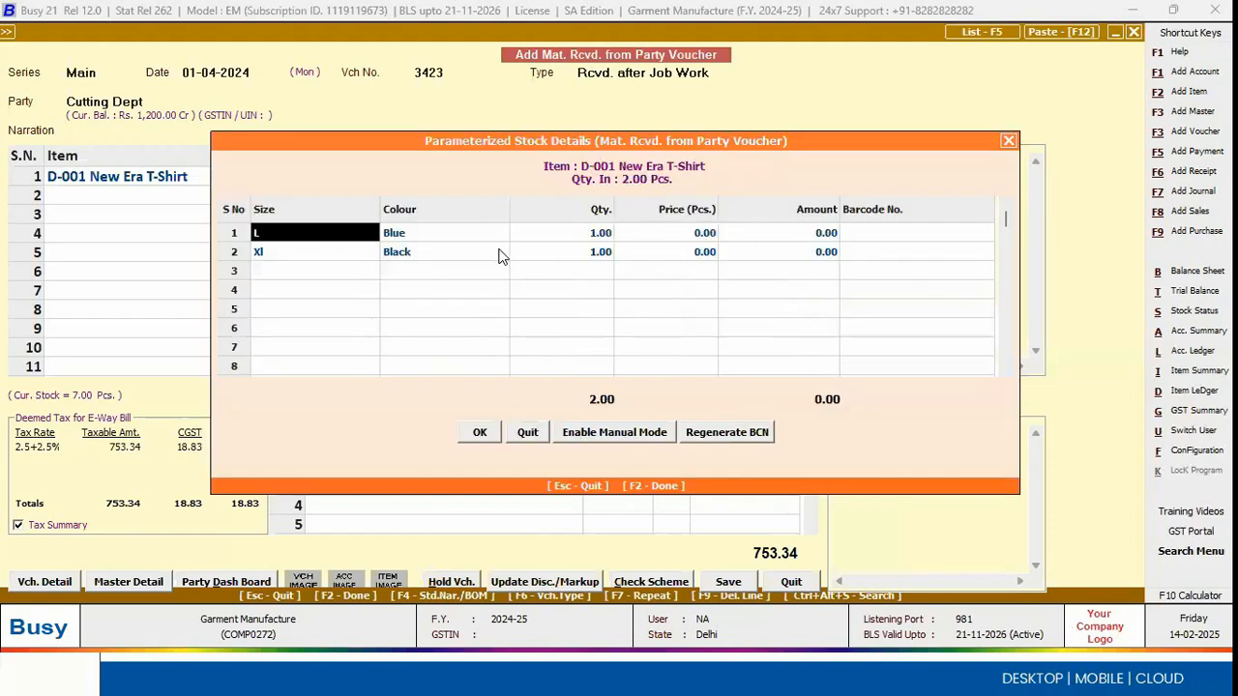
{"action": "left_click", "coordinate": [501, 256]}
{"action": "key", "text": "Return"}
{"action": "key", "text": "Return"}
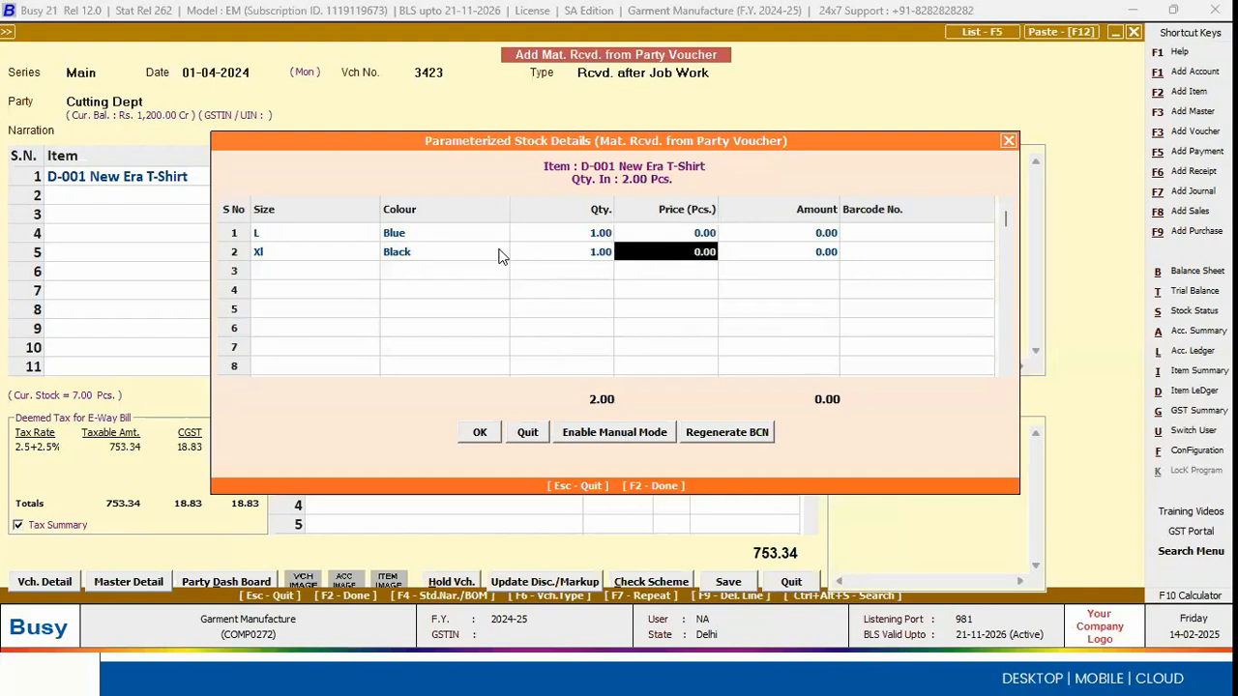
{"action": "key", "text": "F2"}
Step: Select Job ID 2 for the consumed material and set the Buttons quantity consumed to 8 with no wastage
{"action": "key", "text": "Return"}
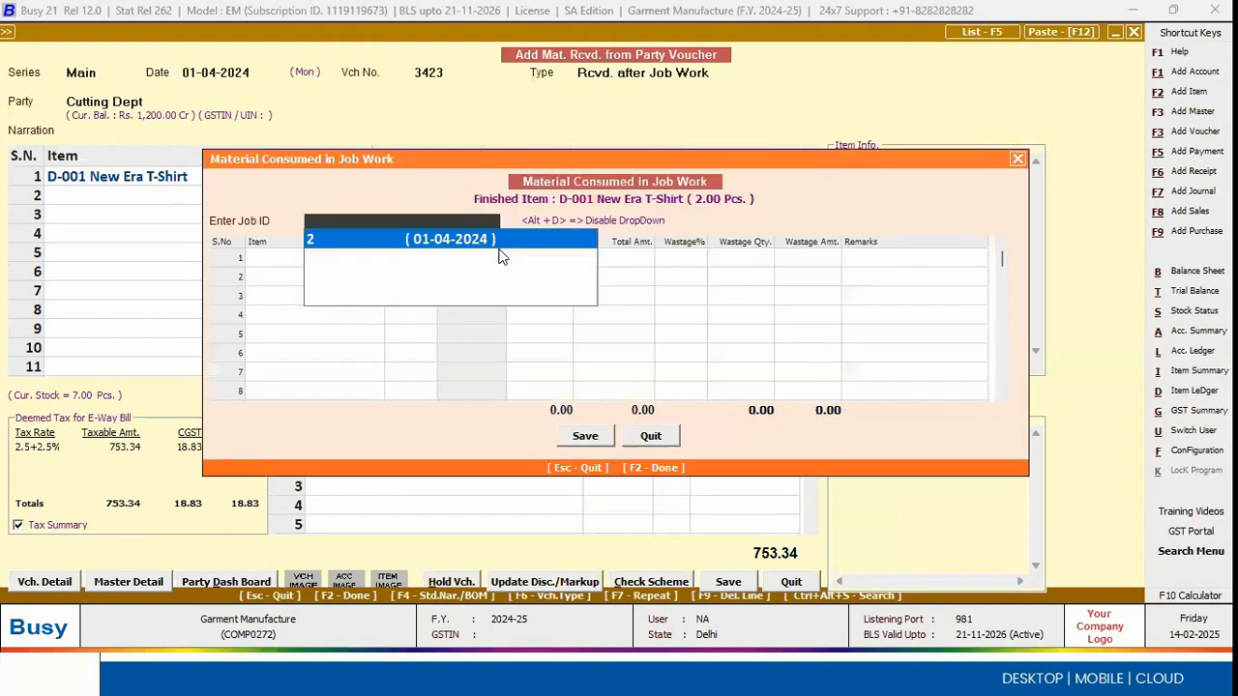
{"action": "key", "text": "Return"}
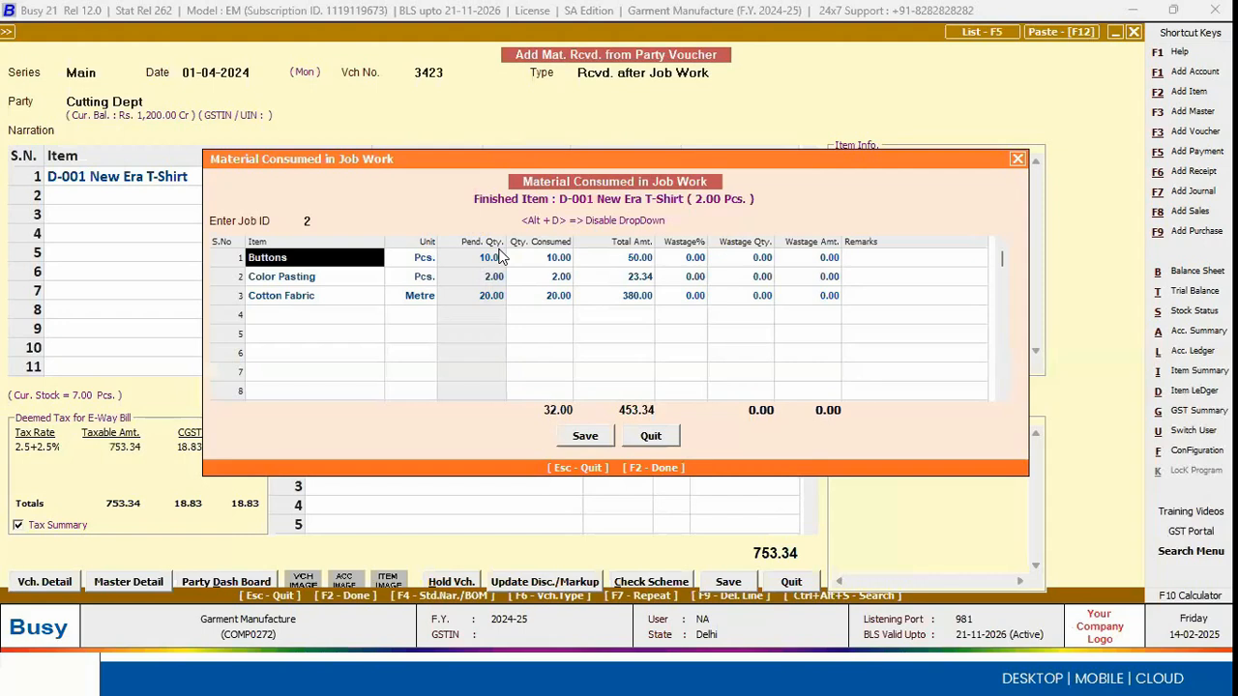
{"action": "key", "text": "Return"}
{"action": "key", "text": "Return"}
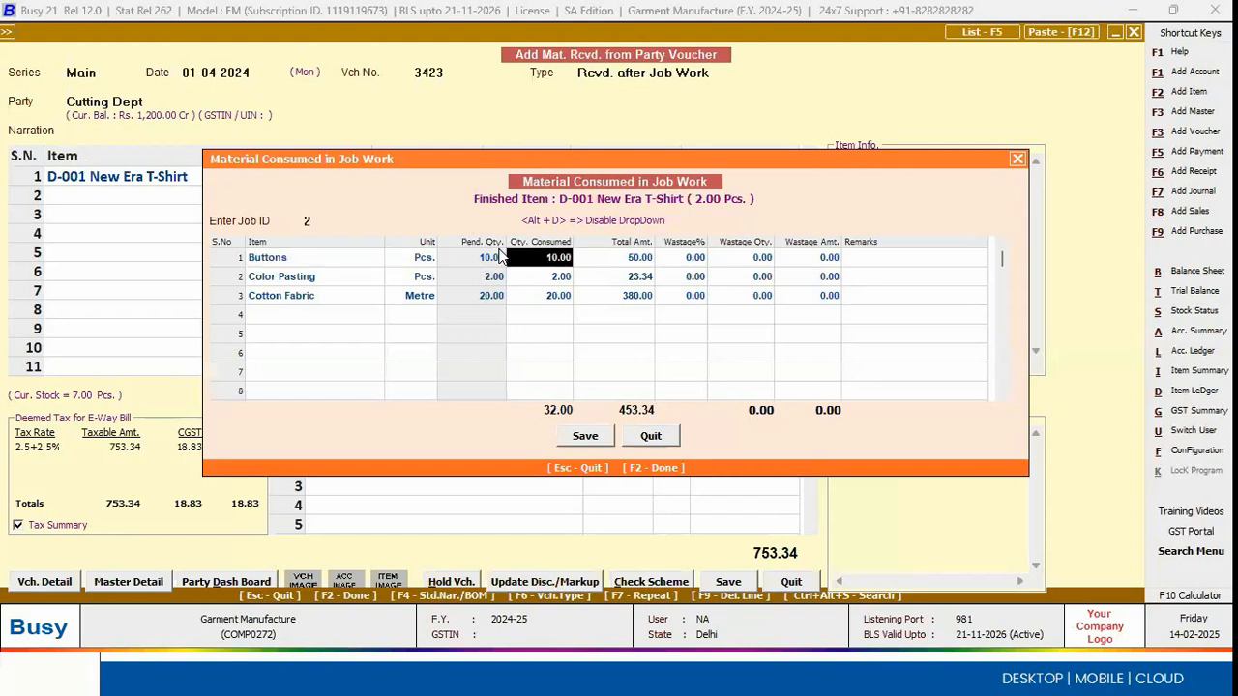
{"action": "key", "text": "Return"}
{"action": "key", "text": "Return"}
{"action": "key", "text": "Left"}
{"action": "key", "text": "Left"}
{"action": "type", "text": "8"}
{"action": "key", "text": "Return"}
{"action": "key", "text": "Return"}
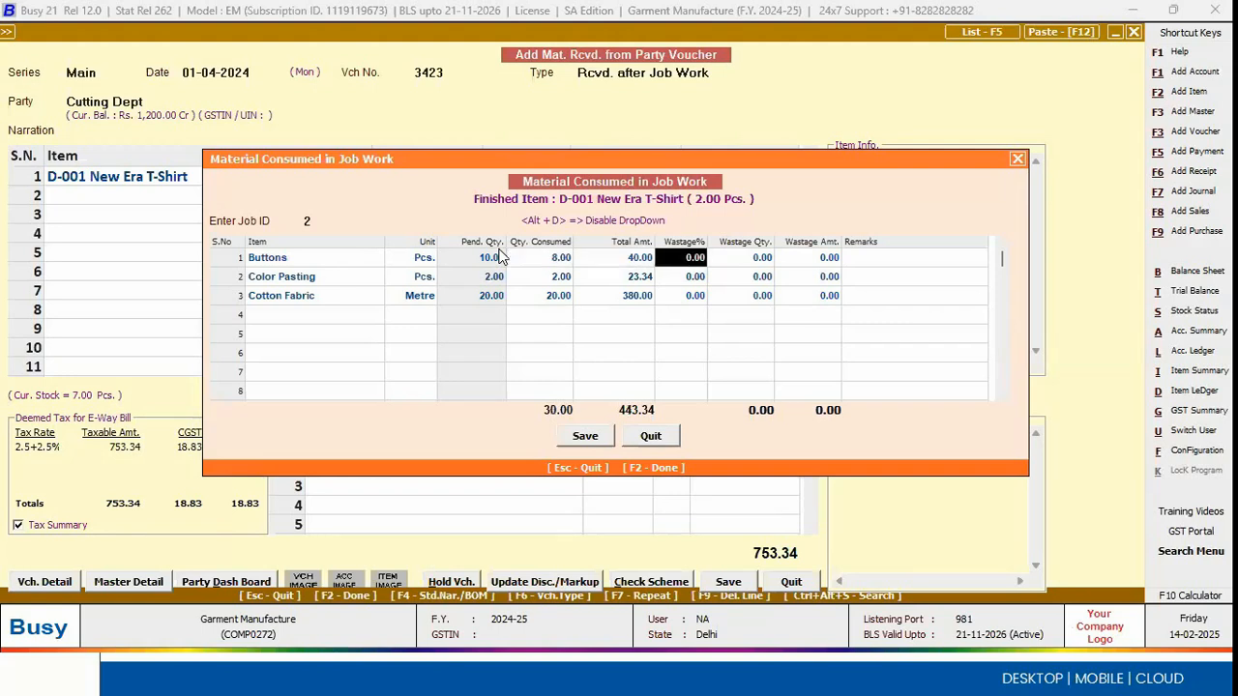
{"action": "key", "text": "Return"}
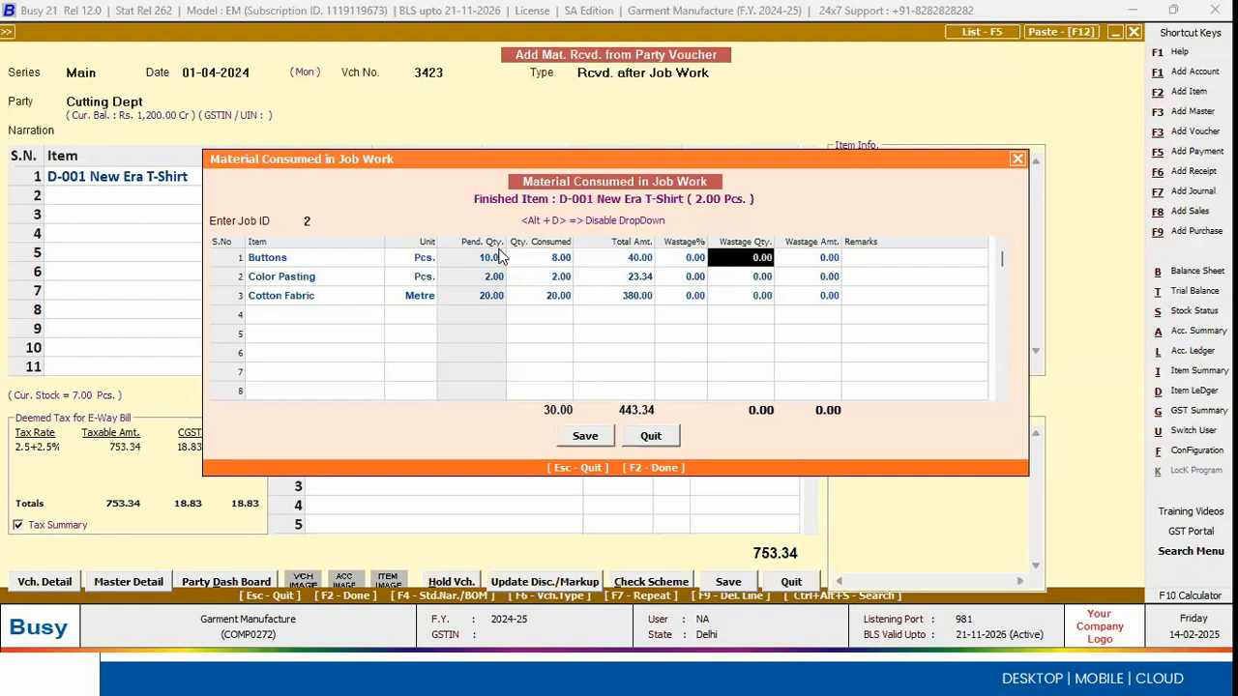
{"action": "key", "text": "Return"}
{"action": "key", "text": "Return"}
{"action": "key", "text": "Return"}
{"action": "key", "text": "Return"}
{"action": "key", "text": "Return"}
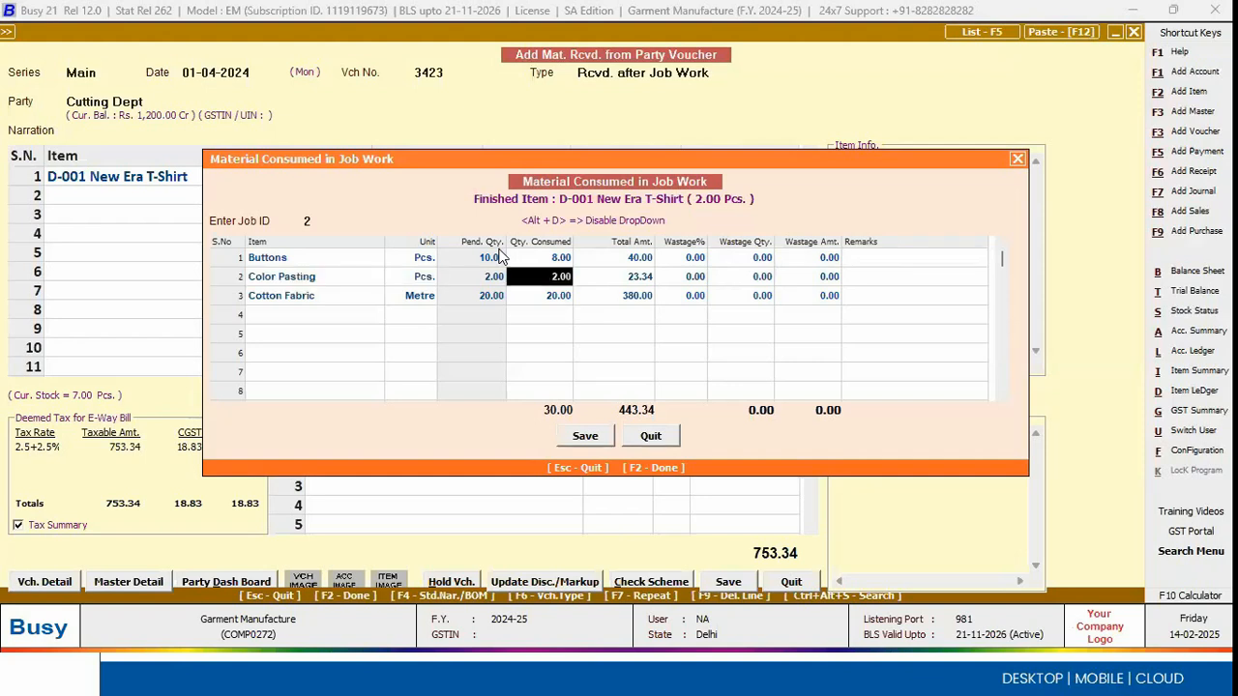
Step: Set Cotton Fabric's quantity consumed to 15 and wastage quantity to 5, and save the consumed material
{"action": "key", "text": "Return"}
{"action": "key", "text": "Return"}
{"action": "key", "text": "Return"}
{"action": "key", "text": "Return"}
{"action": "key", "text": "Return"}
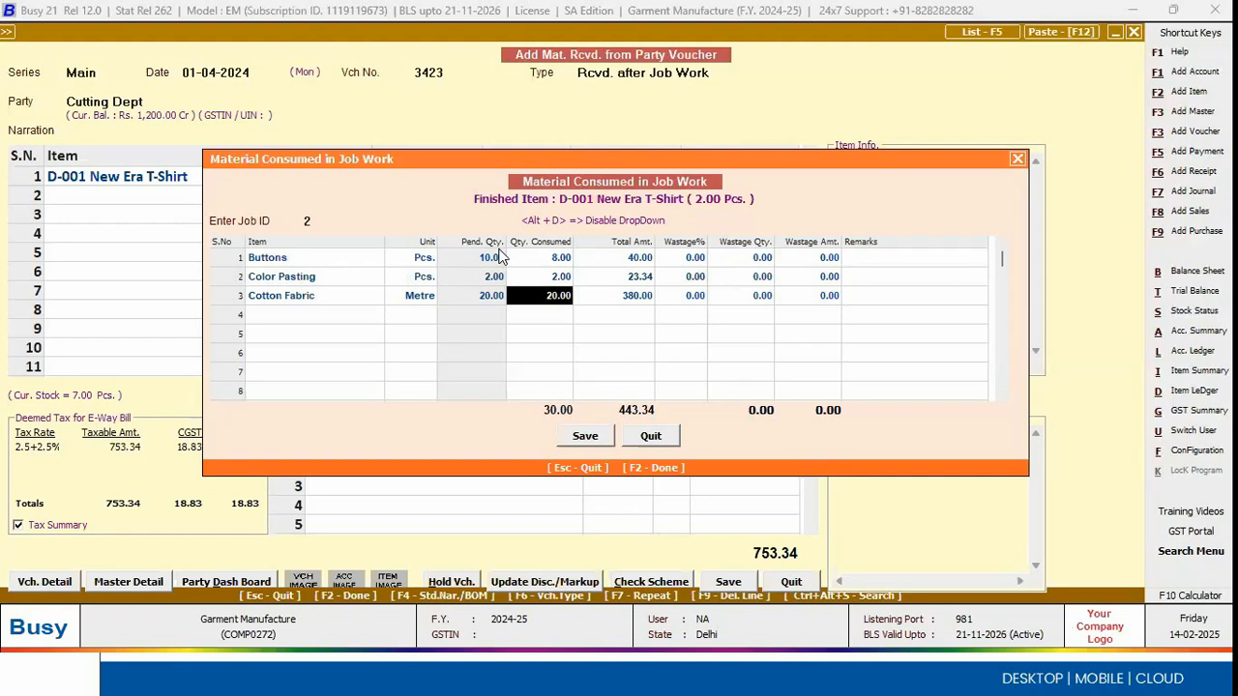
{"action": "type", "text": "15"}
{"action": "key", "text": "Return"}
{"action": "key", "text": "Return"}
{"action": "type", "text": "5"}
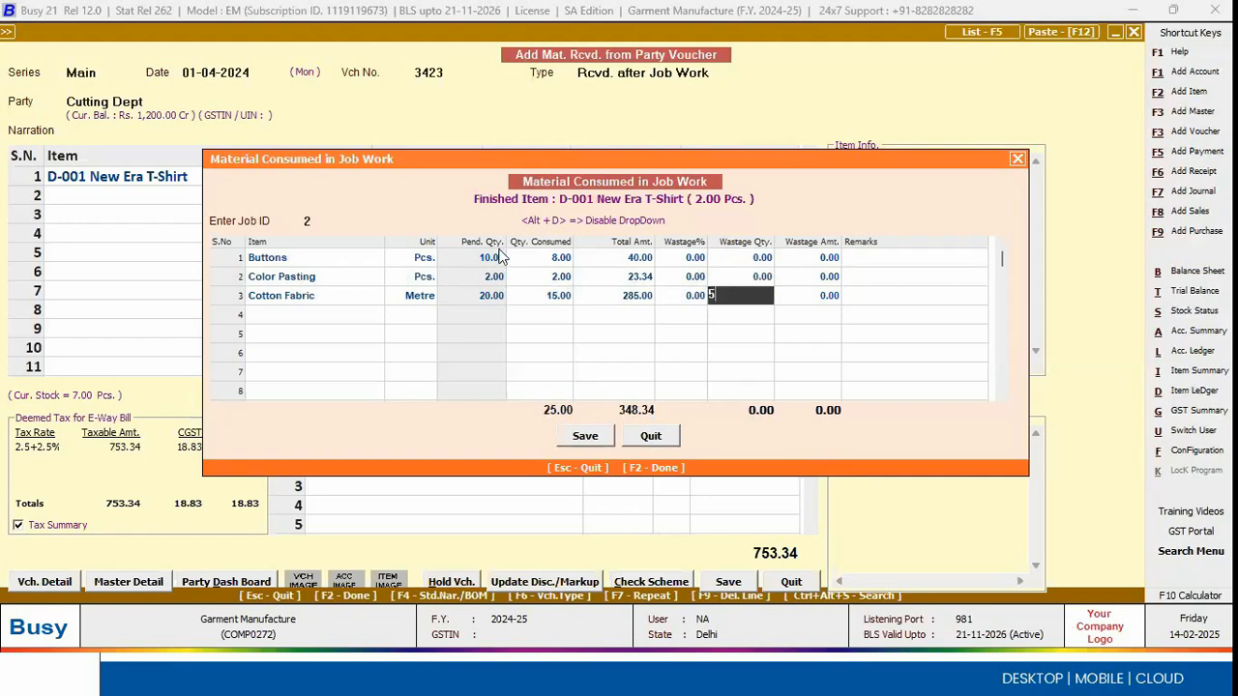
{"action": "key", "text": "Return"}
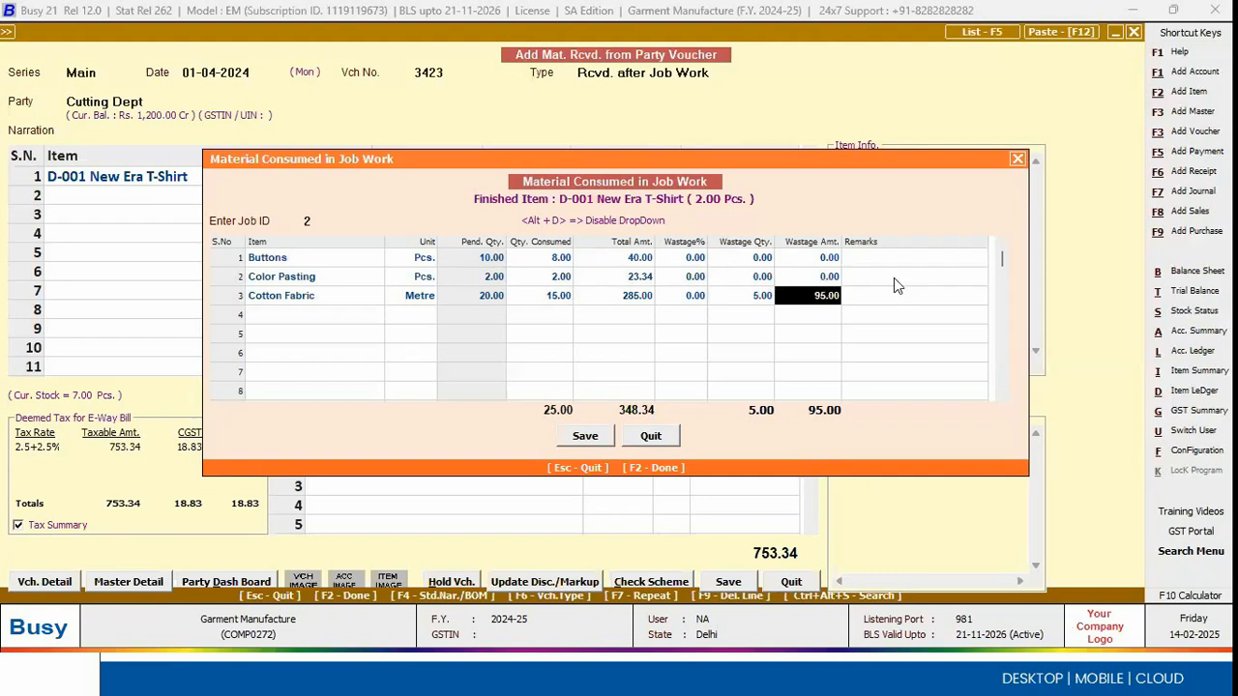
{"action": "left_click", "coordinate": [586, 439]}
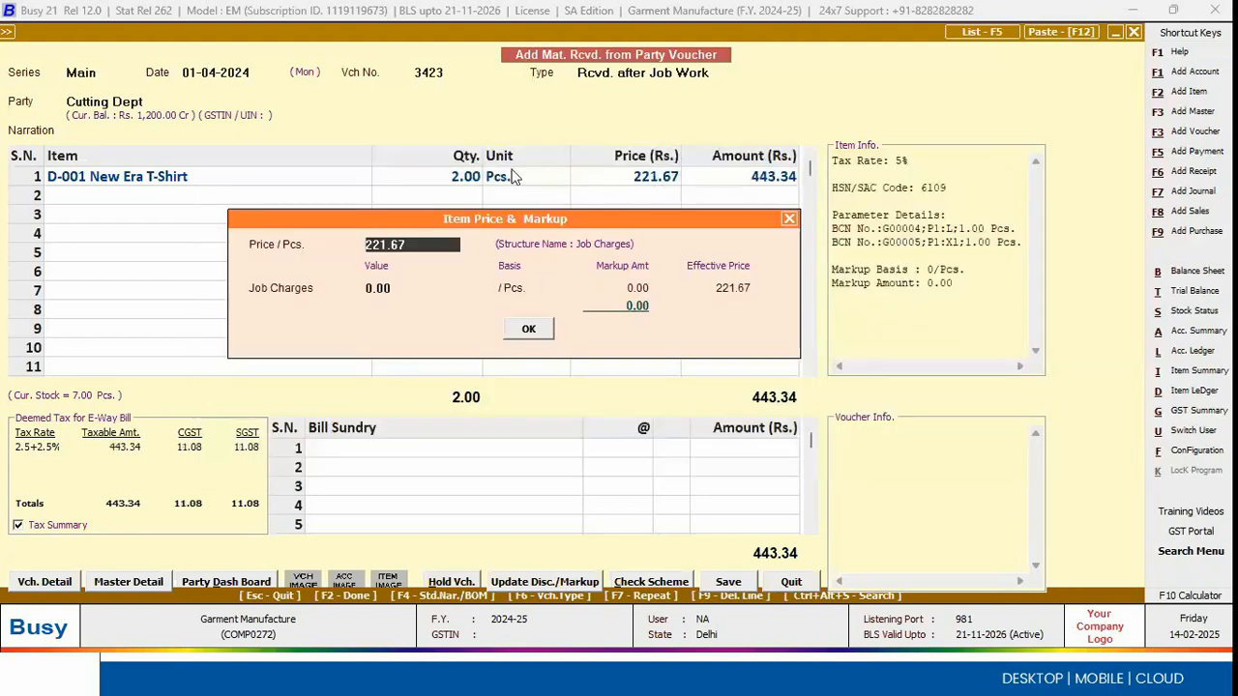
Step: Add job charges of 100 per piece to the price of the received D-001 New Era T-Shirt
{"action": "key", "text": "Return"}
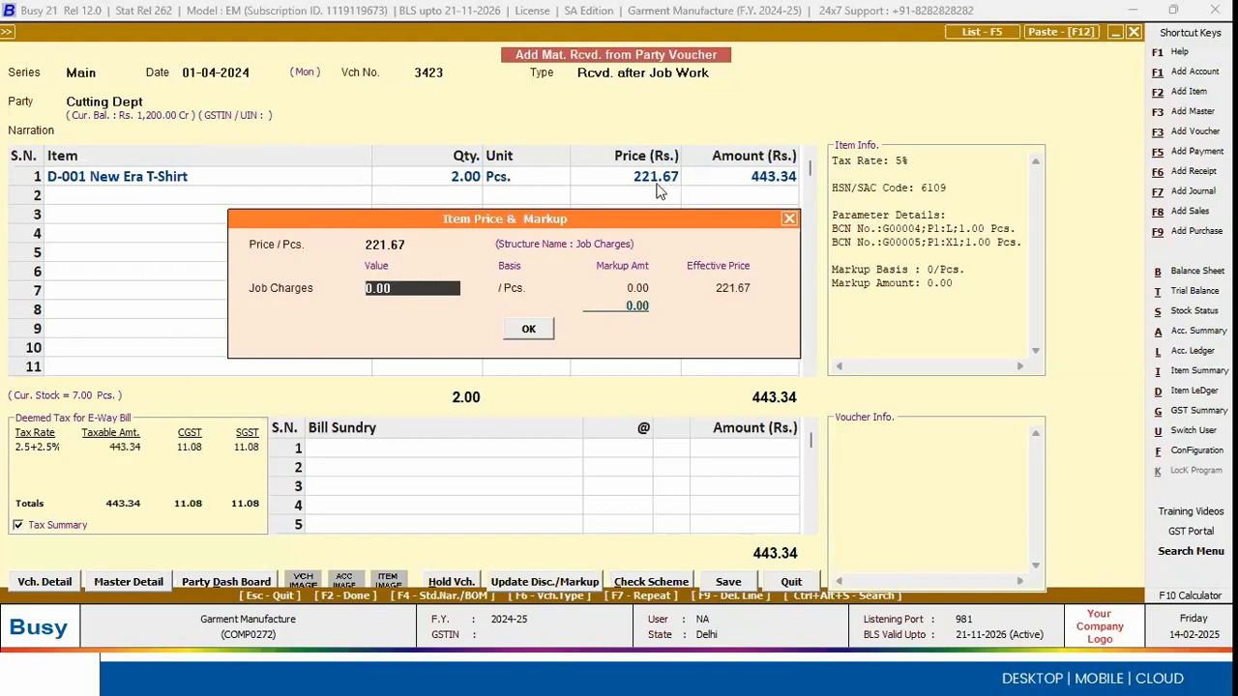
{"action": "type", "text": "100"}
{"action": "left_click", "coordinate": [528, 331]}
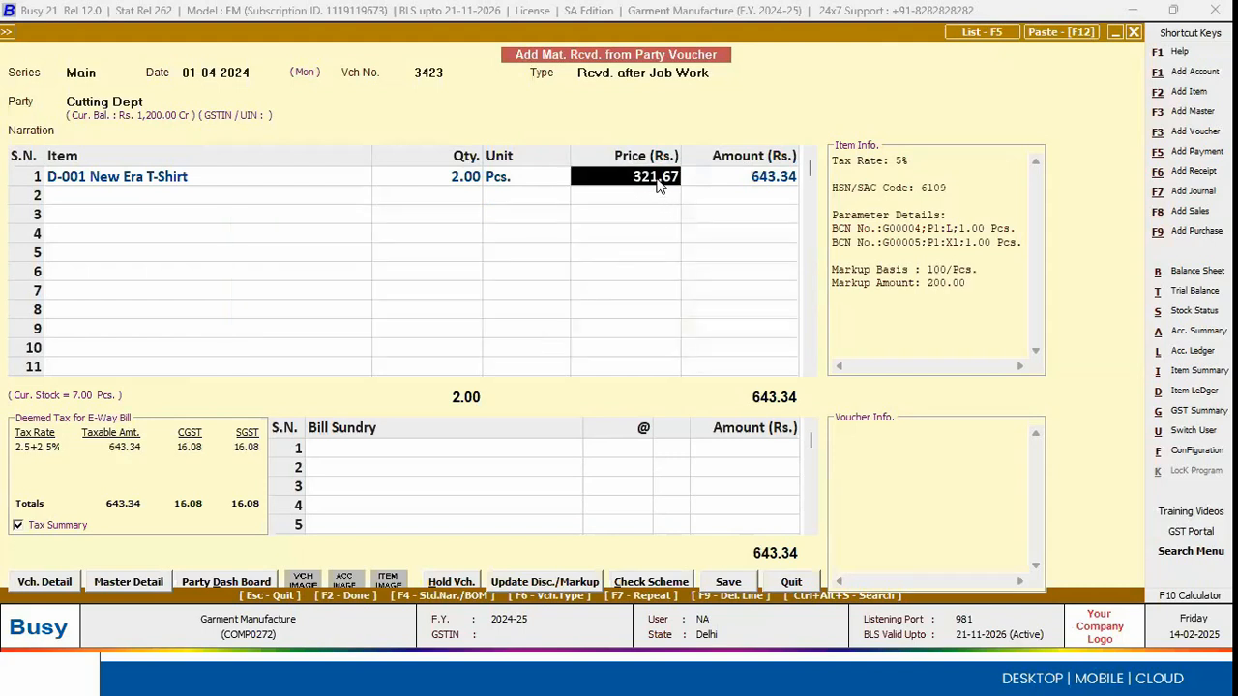
{"action": "key", "text": "F2"}
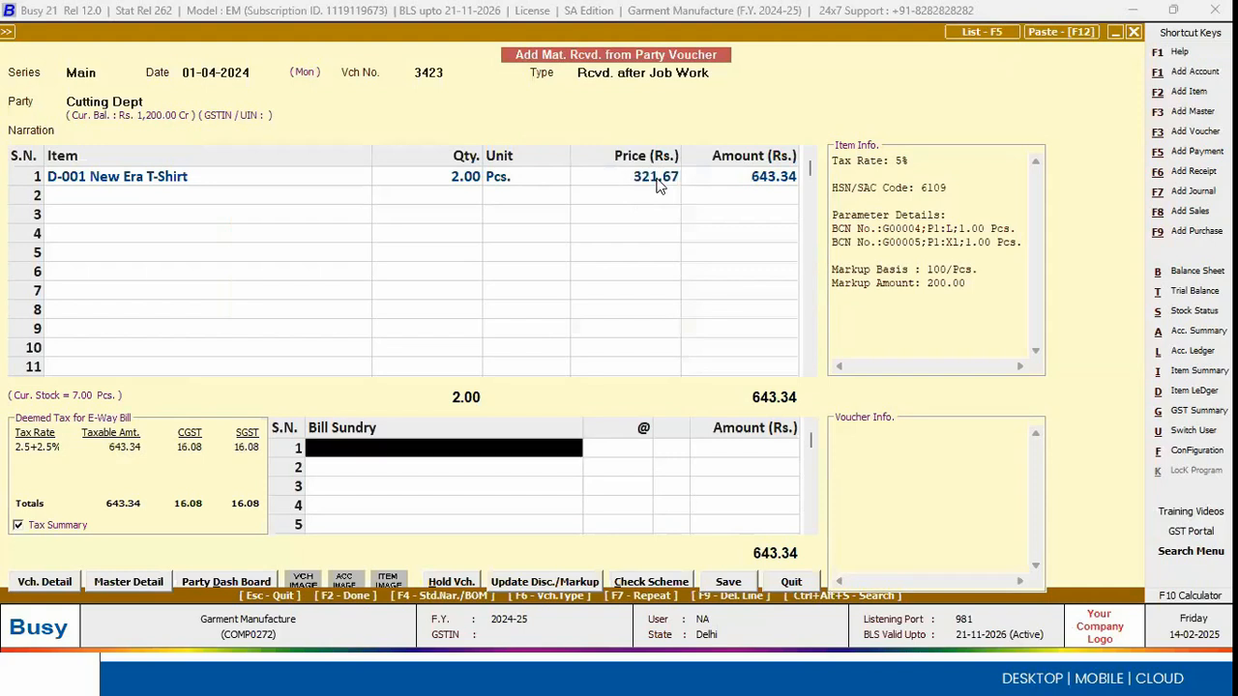
Step: Adjust Cutting Dept's 200.00 Cr against new reference 3423, due 01-04-2024, and save the material received voucher
{"action": "key", "text": "F2"}
{"action": "key", "text": "Return"}
{"action": "key", "text": "Return"}
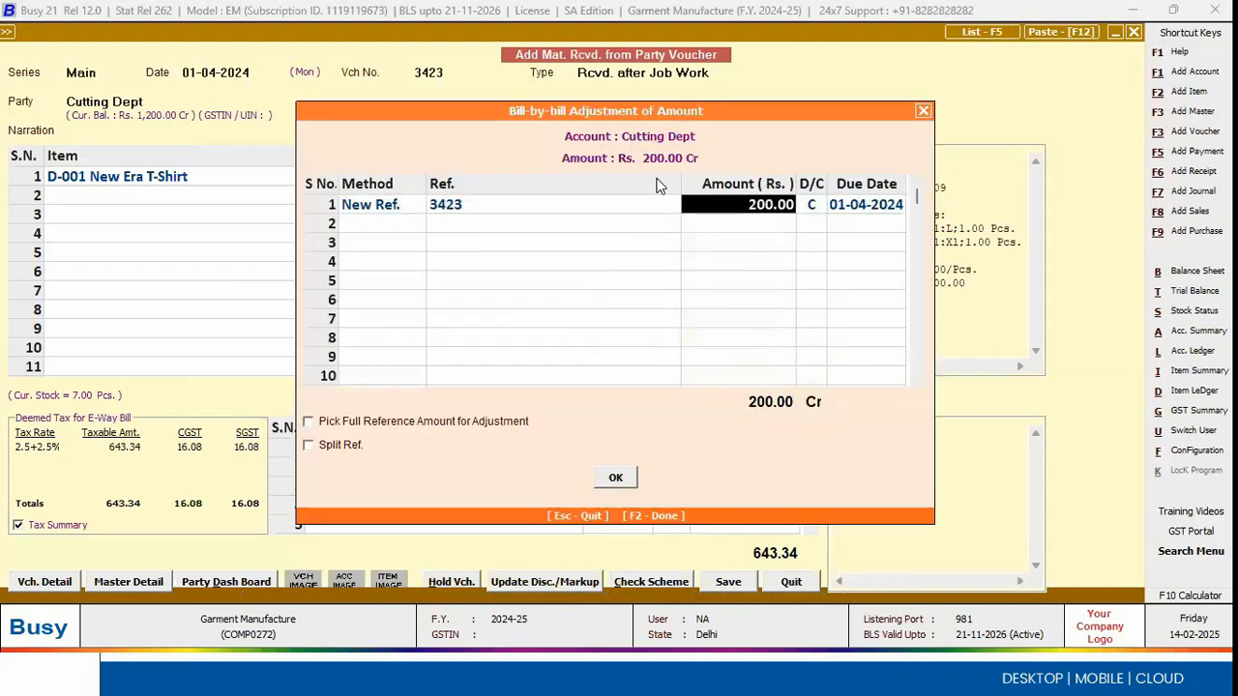
{"action": "left_click_drag", "start_coordinate": [718, 113], "coordinate": [713, 259]}
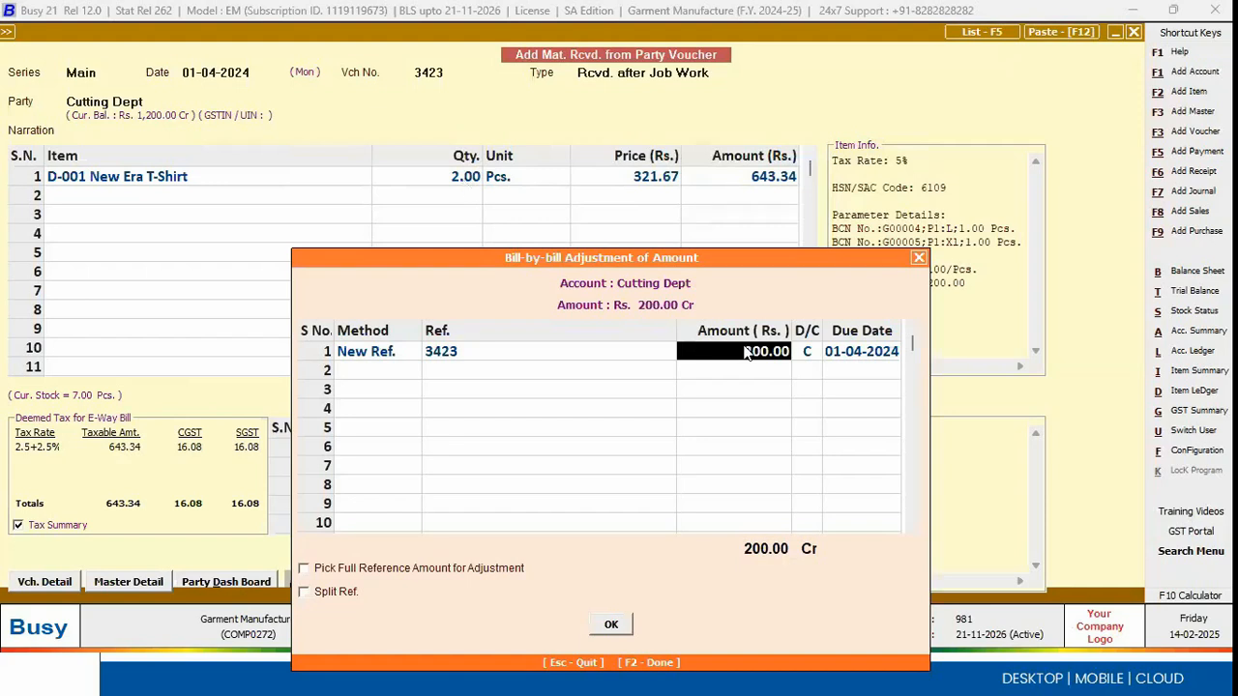
{"action": "left_click_drag", "start_coordinate": [779, 259], "coordinate": [820, 93]}
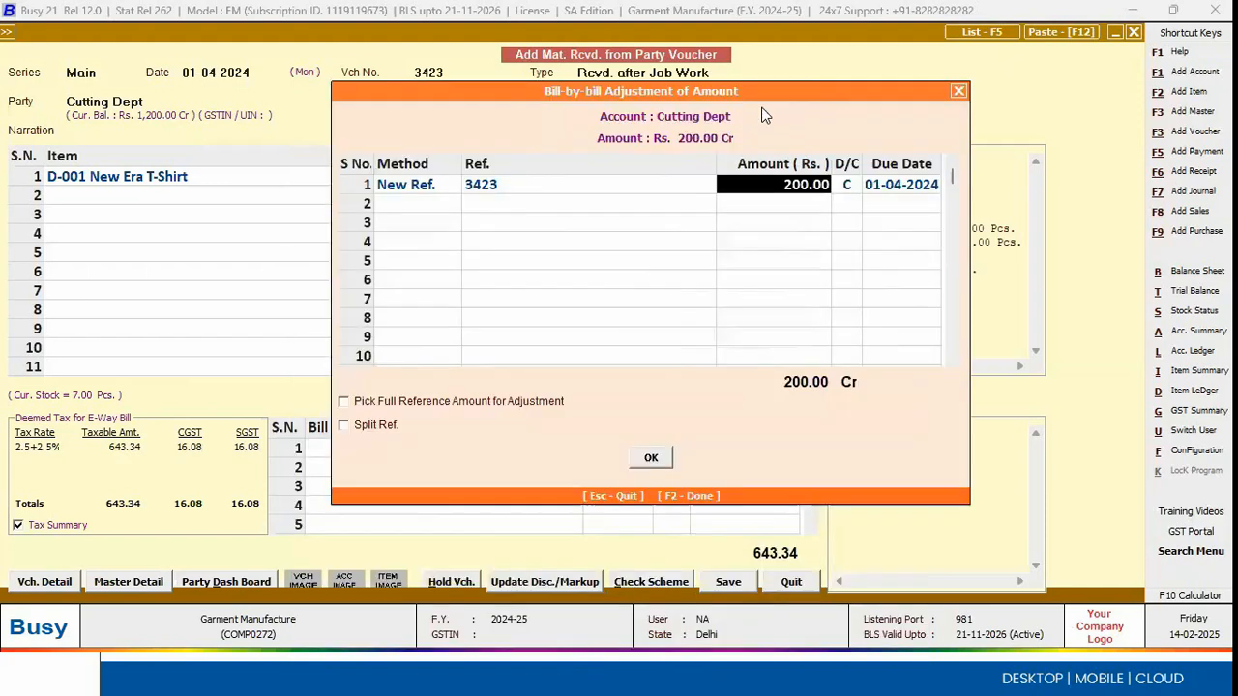
{"action": "left_click", "coordinate": [846, 194]}
{"action": "key", "text": "F2"}
{"action": "key", "text": "F2"}
{"action": "key", "text": "Return"}
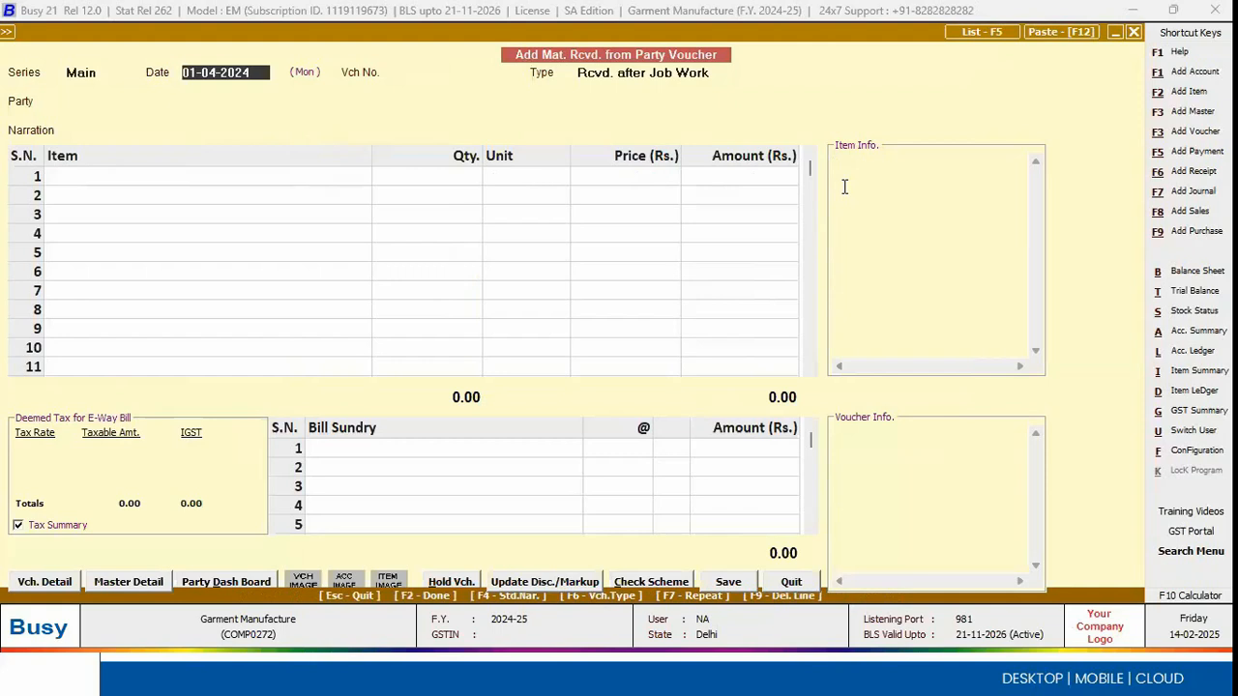
Step: Quit adding material received vouchers and bring up the list of Out-Side Job Work reports
{"action": "key", "text": "Escape"}
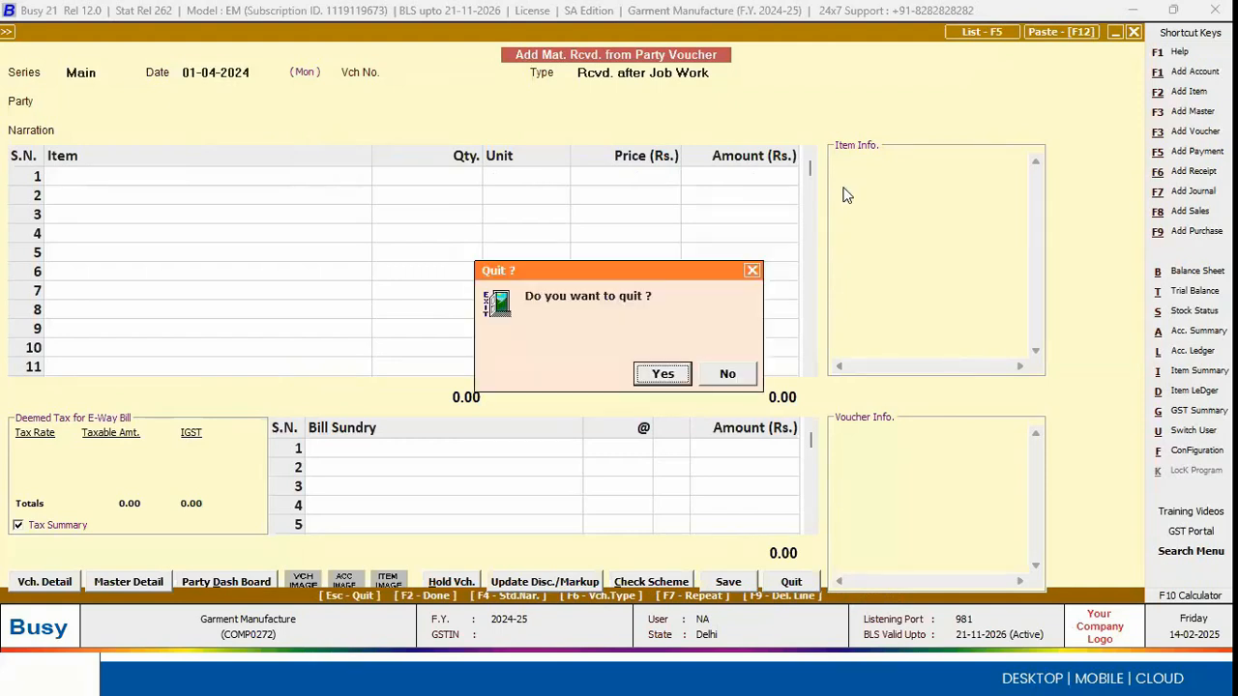
{"action": "key", "text": "Return"}
{"action": "key", "text": "Right"}
{"action": "key", "text": "Down"}
{"action": "key", "text": "Down"}
{"action": "key", "text": "Down"}
{"action": "key", "text": "Down"}
{"action": "key", "text": "Down"}
{"action": "key", "text": "Down"}
{"action": "key", "text": "Down"}
{"action": "key", "text": "Down"}
{"action": "key", "text": "Down"}
{"action": "key", "text": "Down"}
{"action": "key", "text": "Down"}
{"action": "key", "text": "Down"}
{"action": "key", "text": "Down"}
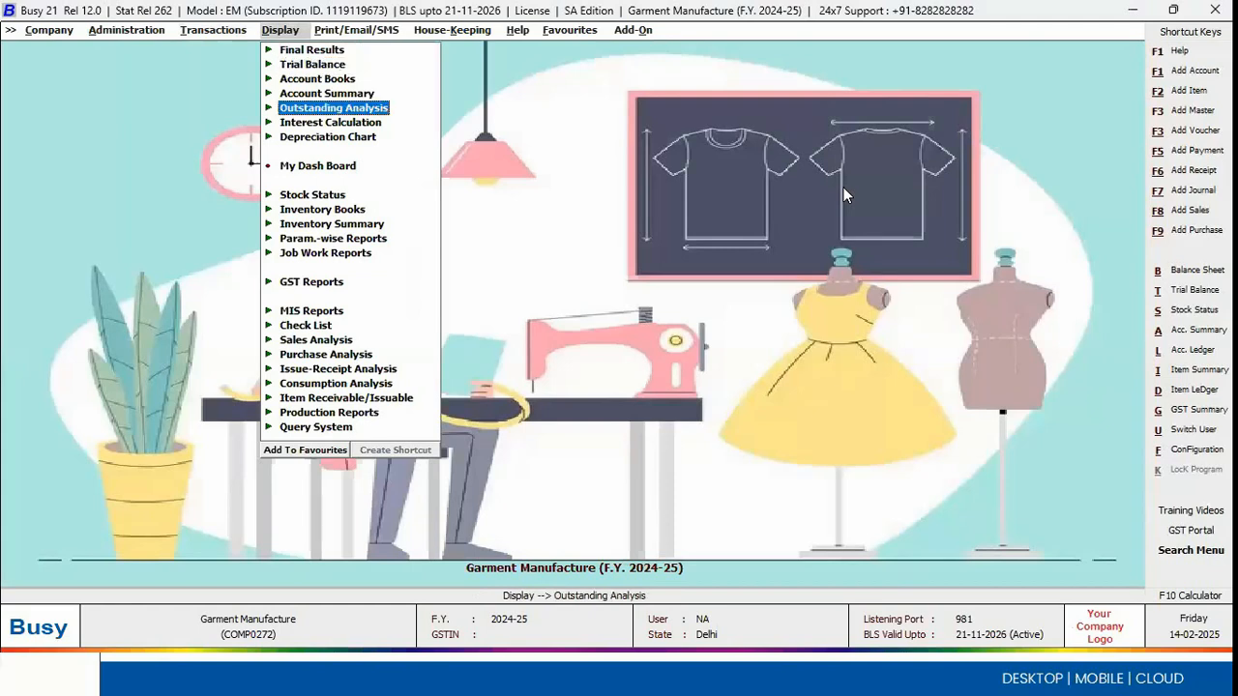
{"action": "key", "text": "Up"}
{"action": "key", "text": "Right"}
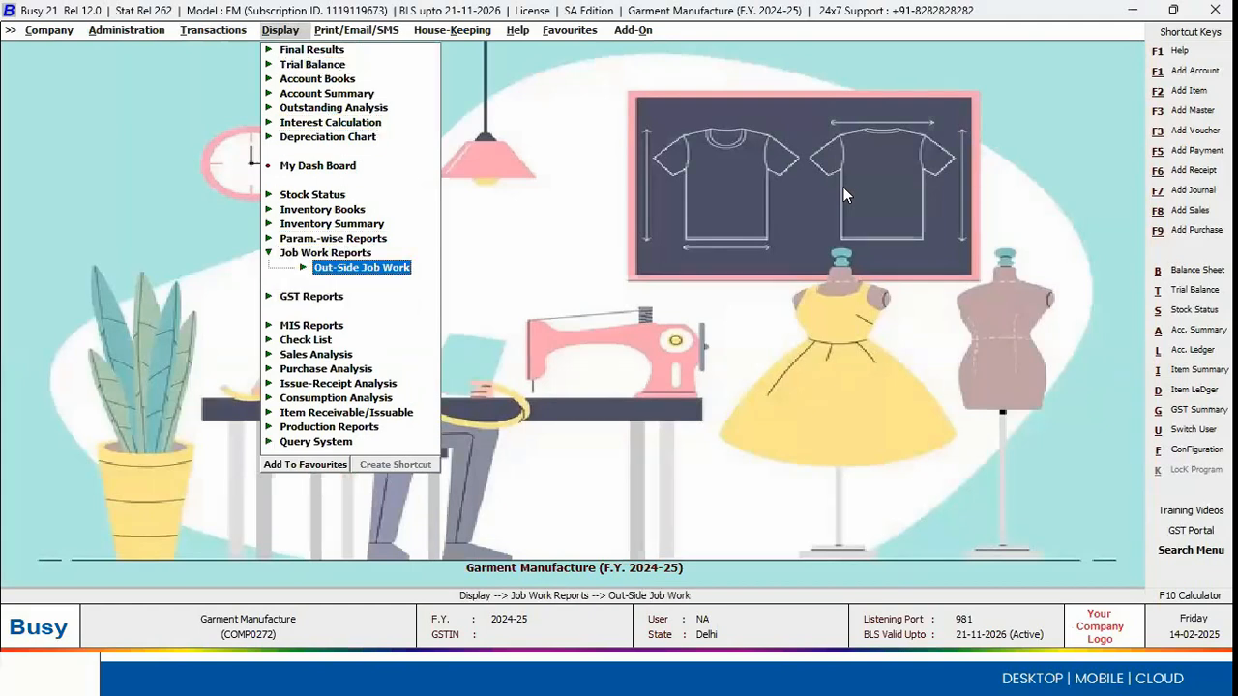
{"action": "key", "text": "Right"}
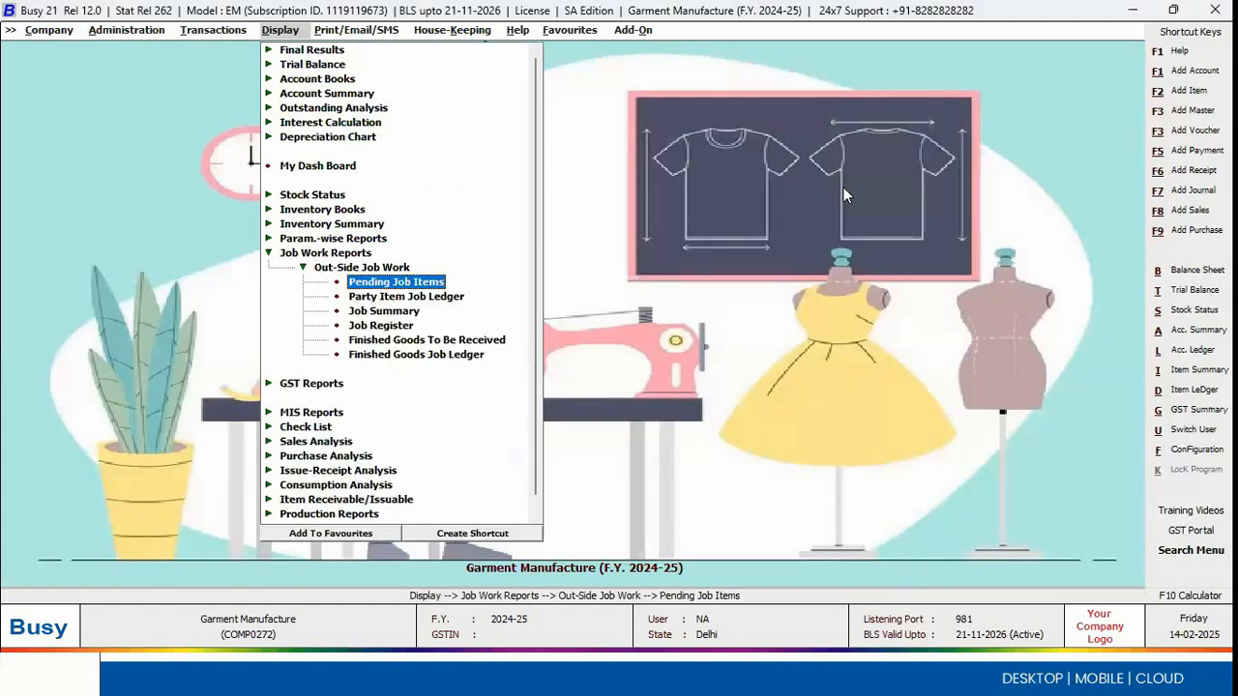
Step: Open the outside Job Summary report for the party Cutting Dept with all job IDs
{"action": "key", "text": "Down"}
{"action": "key", "text": "Down"}
{"action": "key", "text": "Down"}
{"action": "key", "text": "Up"}
{"action": "key", "text": "Return"}
{"action": "key", "text": "Right"}
{"action": "key", "text": "Return"}
{"action": "key", "text": "Return"}
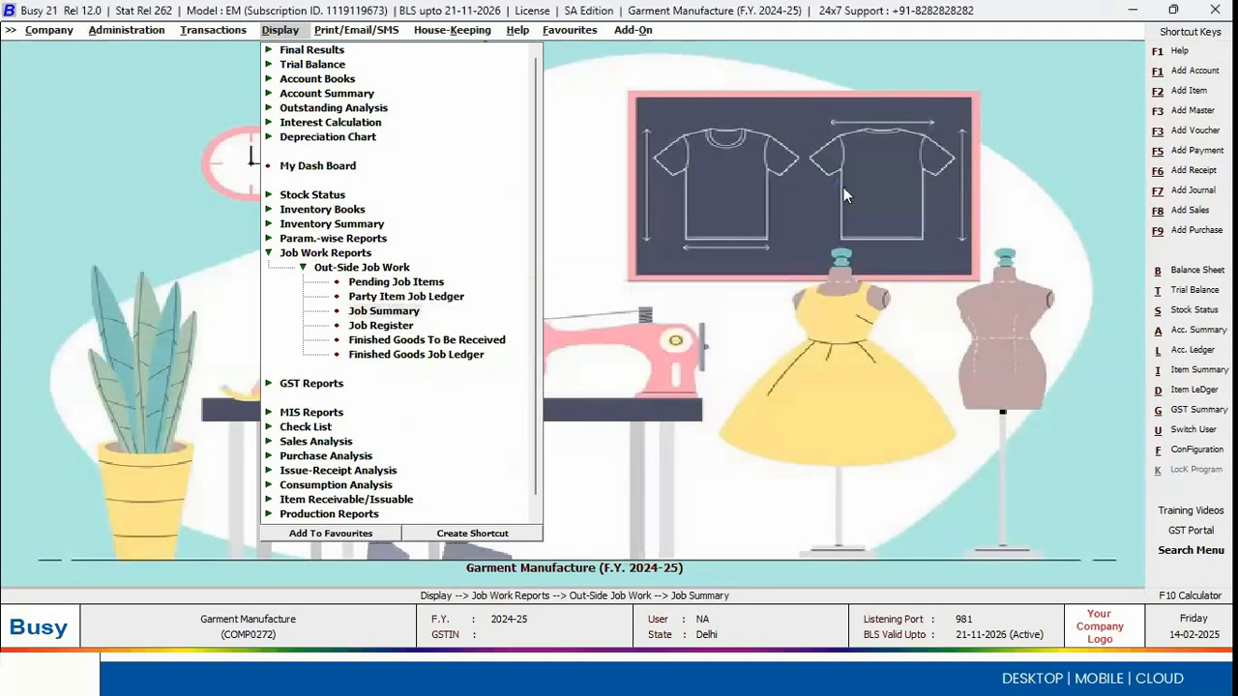
{"action": "type", "text": "cu"}
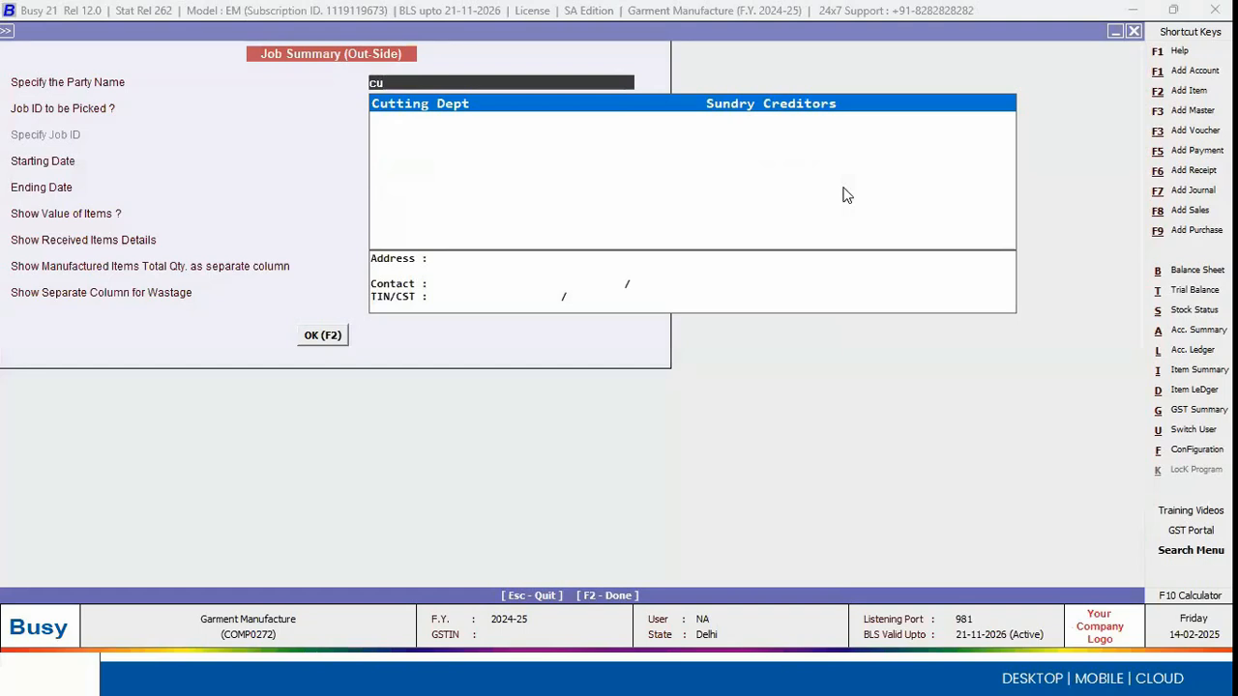
{"action": "key", "text": "Return"}
Step: Generate the summary for 01-04-2024 with separate columns for manufactured items' total quantity and wastage
{"action": "key", "text": "Return"}
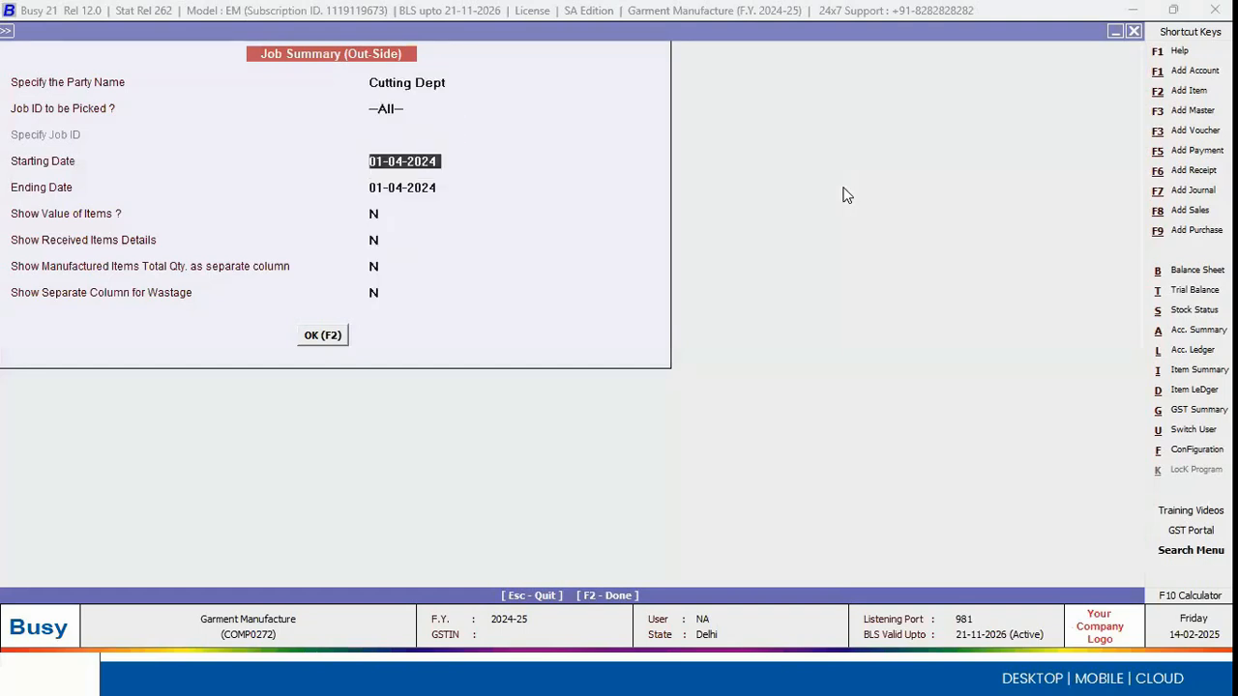
{"action": "key", "text": "Return"}
{"action": "key", "text": "Return"}
{"action": "key", "text": "Return"}
{"action": "key", "text": "Return"}
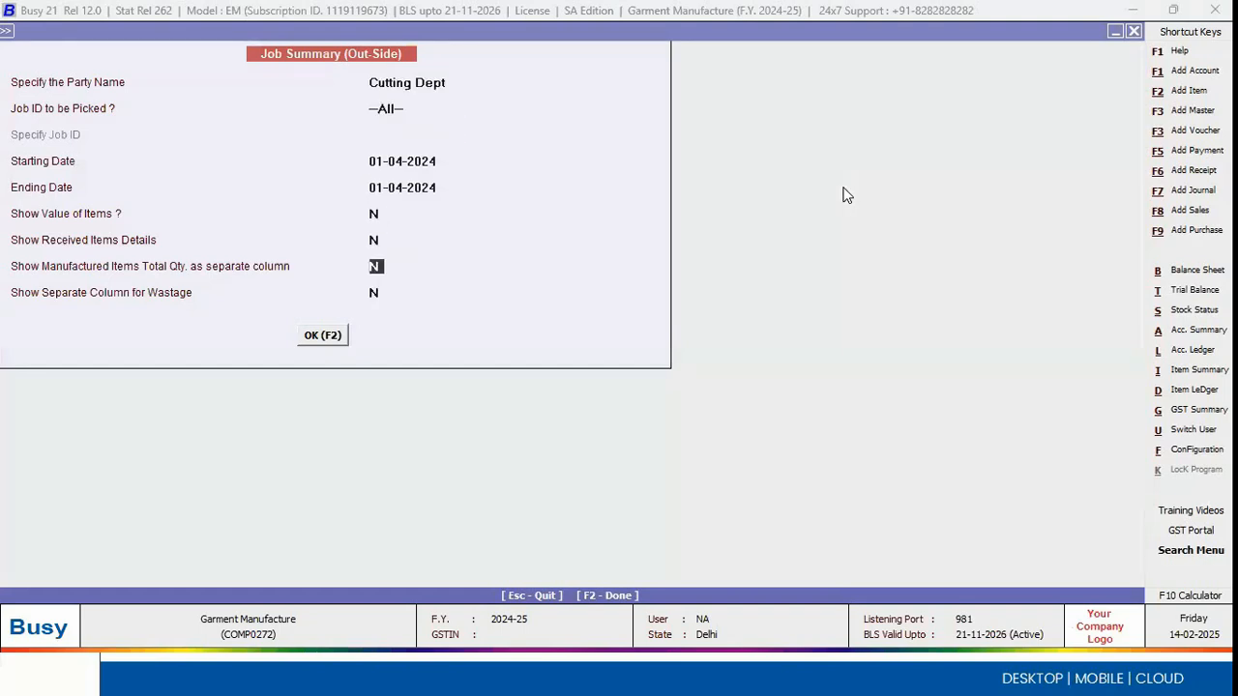
{"action": "type", "text": "Y"}
{"action": "key", "text": "Return"}
{"action": "type", "text": "Y"}
{"action": "key", "text": "Return"}
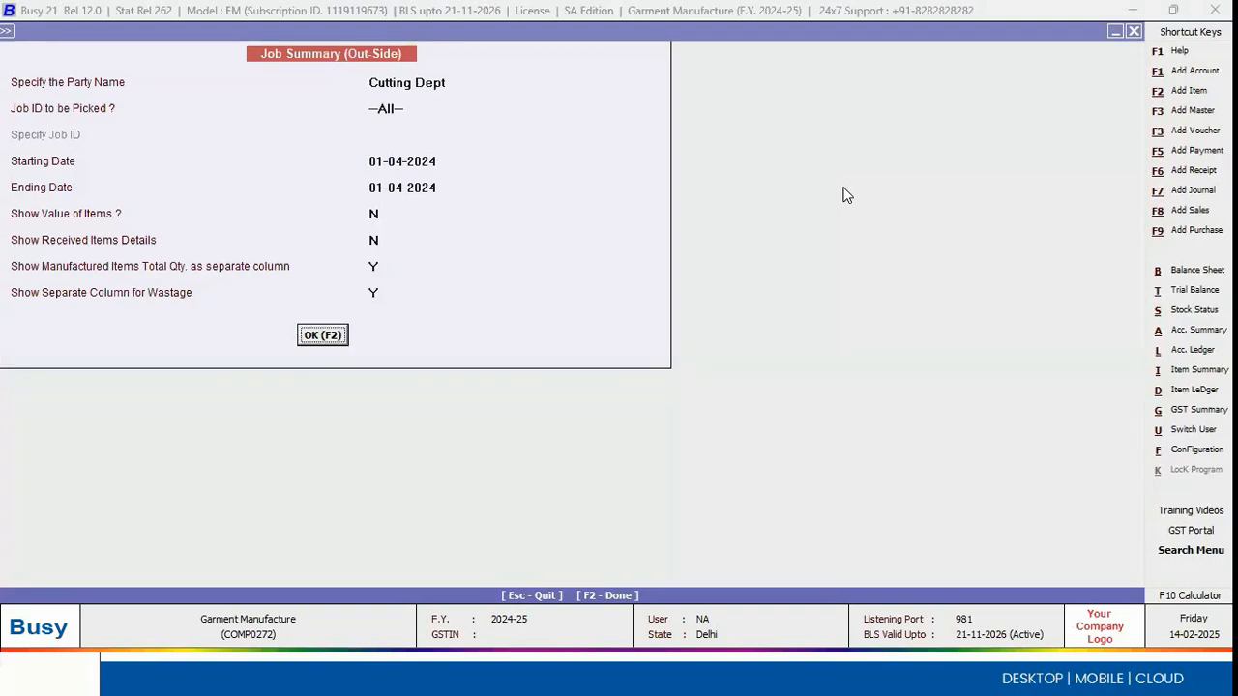
{"action": "left_click", "coordinate": [375, 291]}
{"action": "left_click", "coordinate": [325, 334]}
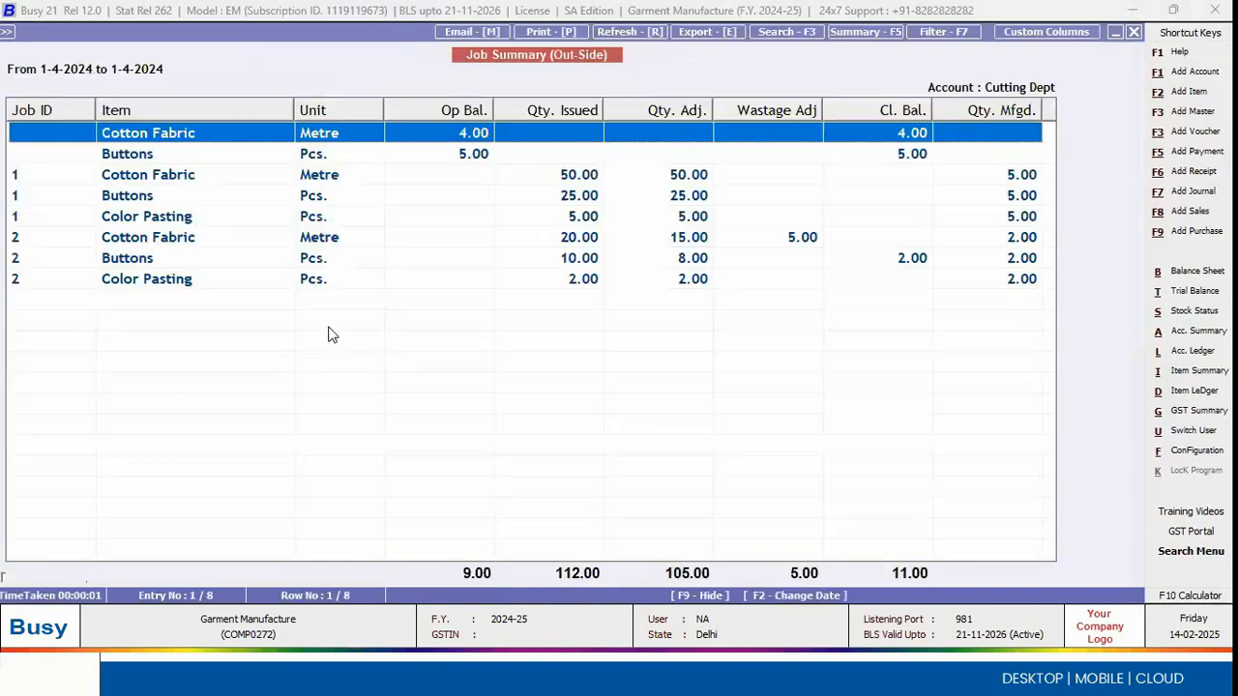
Step: Examine the issued, adjusted, wastage and closing quantities of each raw material under jobs 1 and 2
{"action": "left_click", "coordinate": [232, 203]}
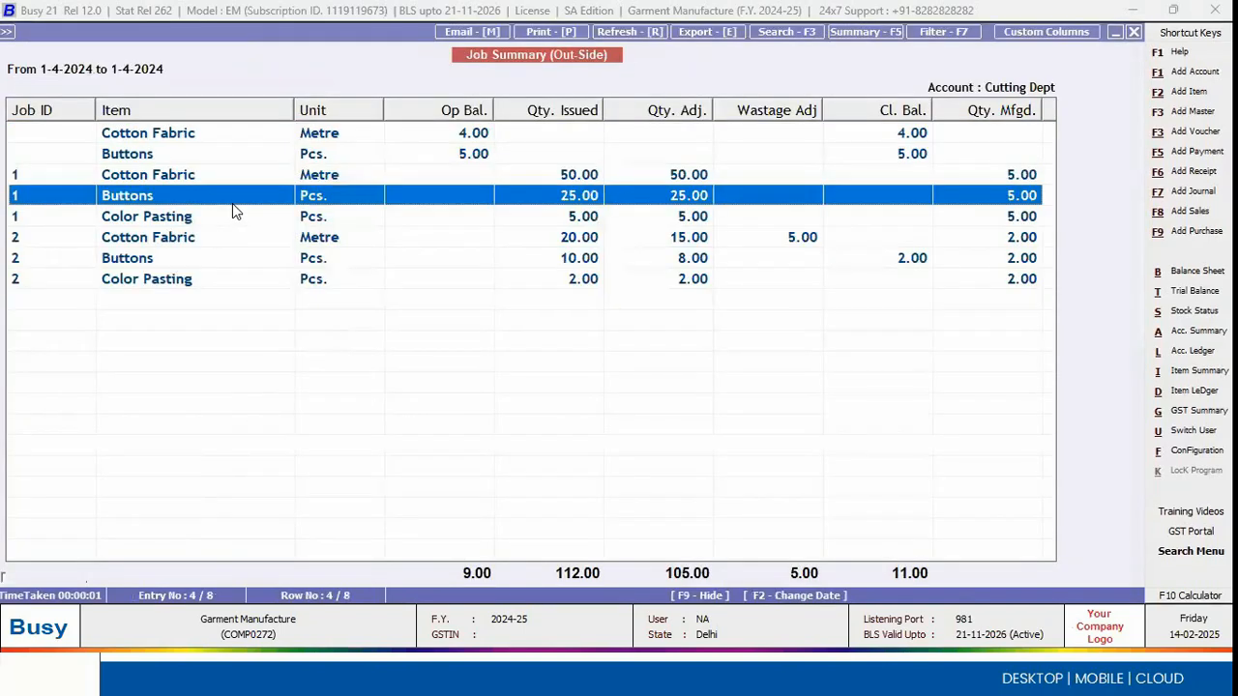
{"action": "key", "text": "Up"}
{"action": "key", "text": "Down"}
{"action": "key", "text": "Down"}
{"action": "key", "text": "End"}
{"action": "key", "text": "Up"}
{"action": "key", "text": "Up"}
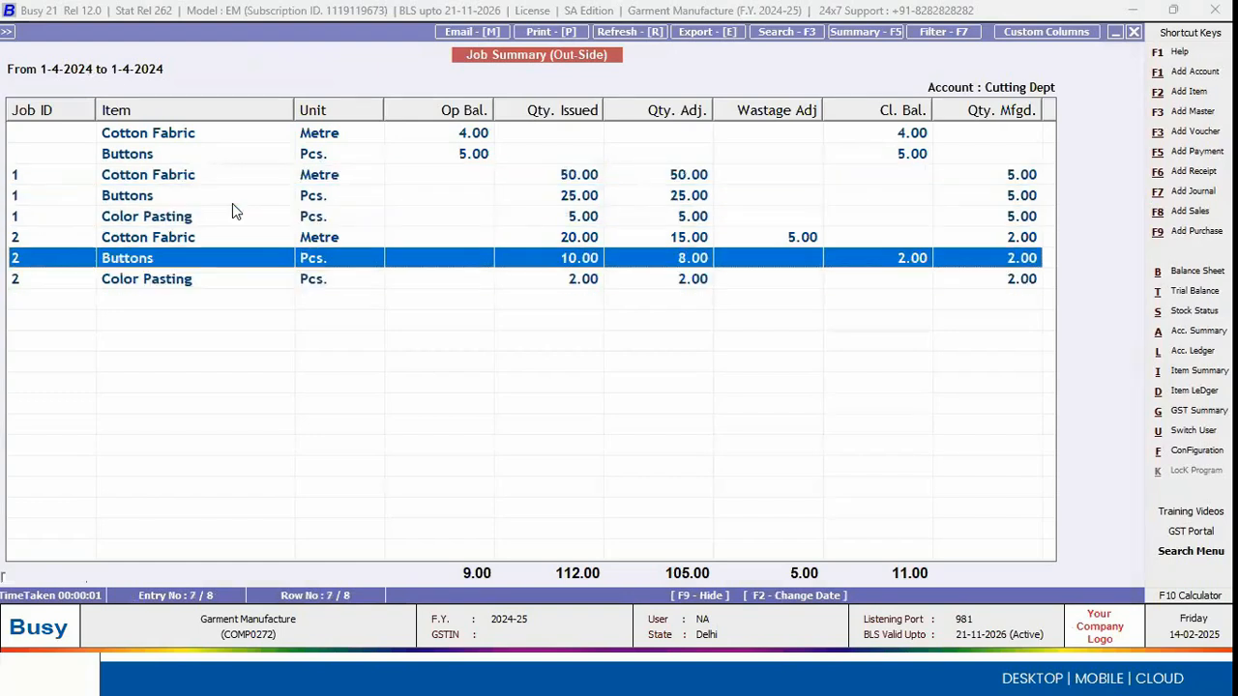
{"action": "key", "text": "Up"}
{"action": "key", "text": "Up"}
{"action": "key", "text": "Up"}
Step: Regenerate the Job Summary for Cutting Dept with received items details shown
{"action": "key", "text": "Escape"}
{"action": "key", "text": "Return"}
{"action": "key", "text": "Return"}
{"action": "key", "text": "Return"}
{"action": "key", "text": "Return"}
{"action": "key", "text": "Return"}
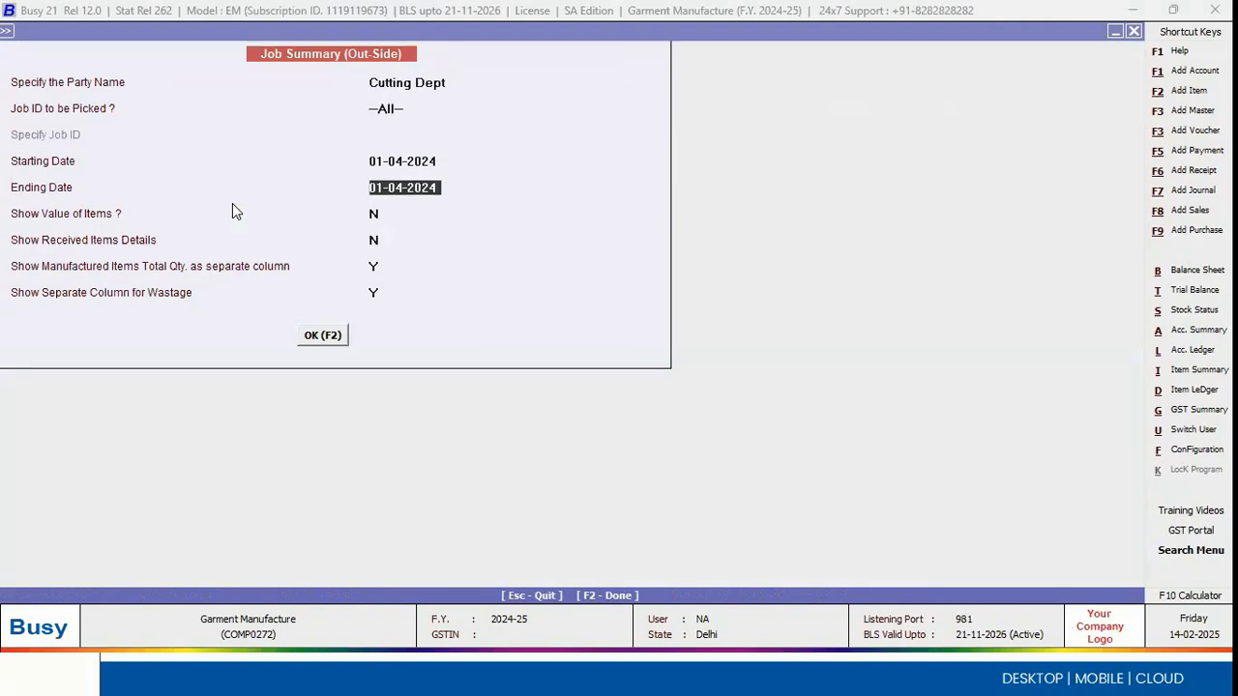
{"action": "key", "text": "Return"}
{"action": "key", "text": "Up"}
{"action": "type", "text": "Y"}
{"action": "key", "text": "Return"}
{"action": "key", "text": "Return"}
{"action": "key", "text": "Return"}
{"action": "key", "text": "Return"}
Step: Widen the Item column to fit the full name and quantity of the received items
{"action": "key", "text": "Down"}
{"action": "key", "text": "Down"}
{"action": "key", "text": "Down"}
{"action": "key", "text": "Up"}
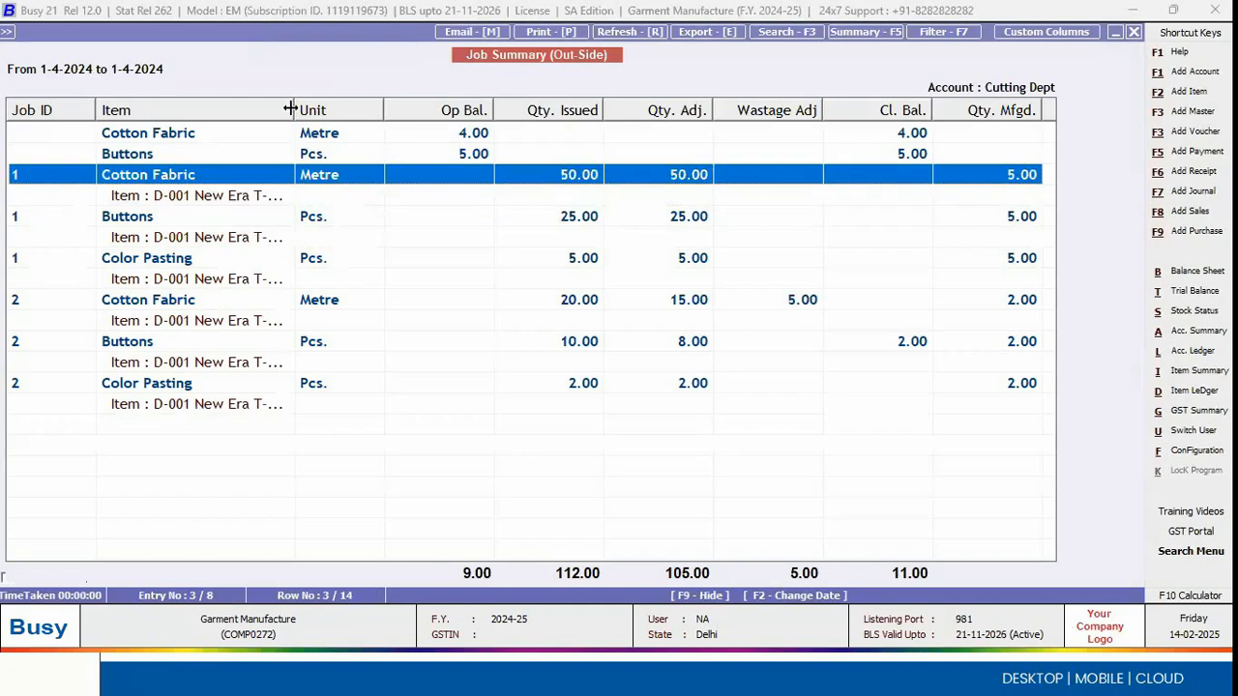
{"action": "left_click_drag", "start_coordinate": [288, 106], "coordinate": [432, 108]}
{"action": "left_click", "coordinate": [360, 195]}
{"action": "key", "text": "Up"}
{"action": "key", "text": "Right"}
{"action": "key", "text": "Right"}
{"action": "key", "text": "Right"}
{"action": "key", "text": "Right"}
{"action": "key", "text": "Right"}
{"action": "key", "text": "Right"}
{"action": "key", "text": "Right"}
{"action": "key", "text": "Right"}
{"action": "key", "text": "Right"}
{"action": "key", "text": "Right"}
{"action": "key", "text": "Right"}
{"action": "key", "text": "Right"}
{"action": "key", "text": "Right"}
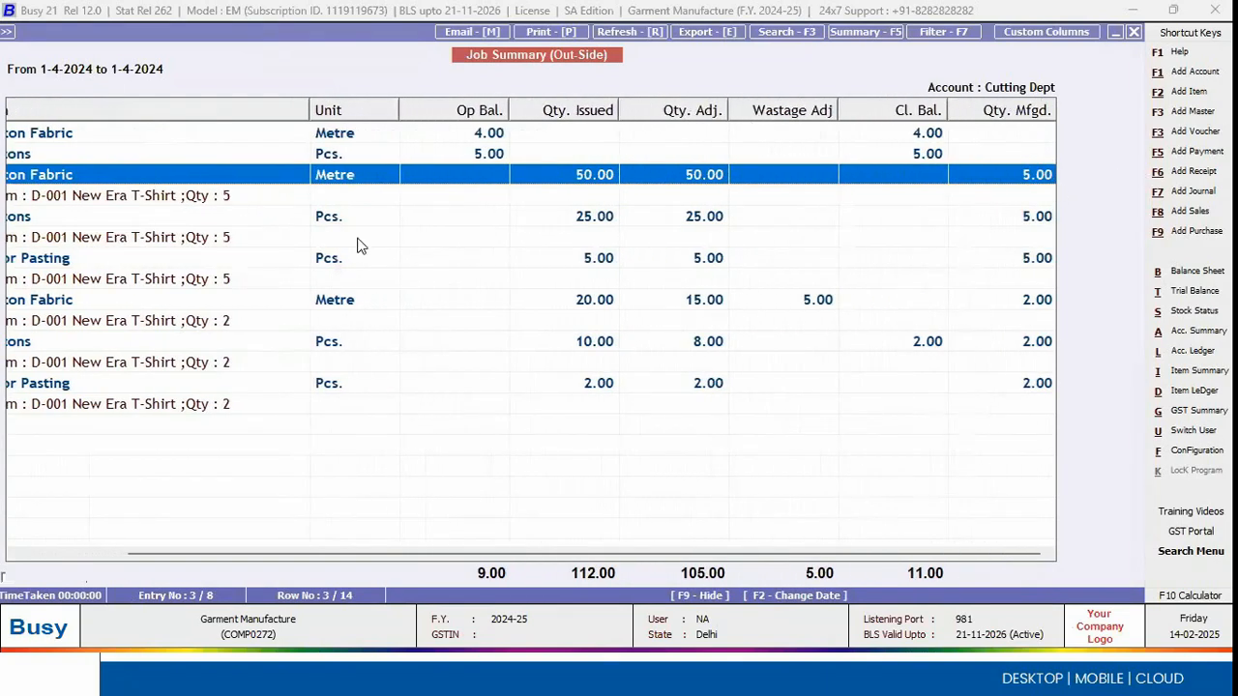
{"action": "left_click_drag", "start_coordinate": [192, 554], "coordinate": [86, 554]}
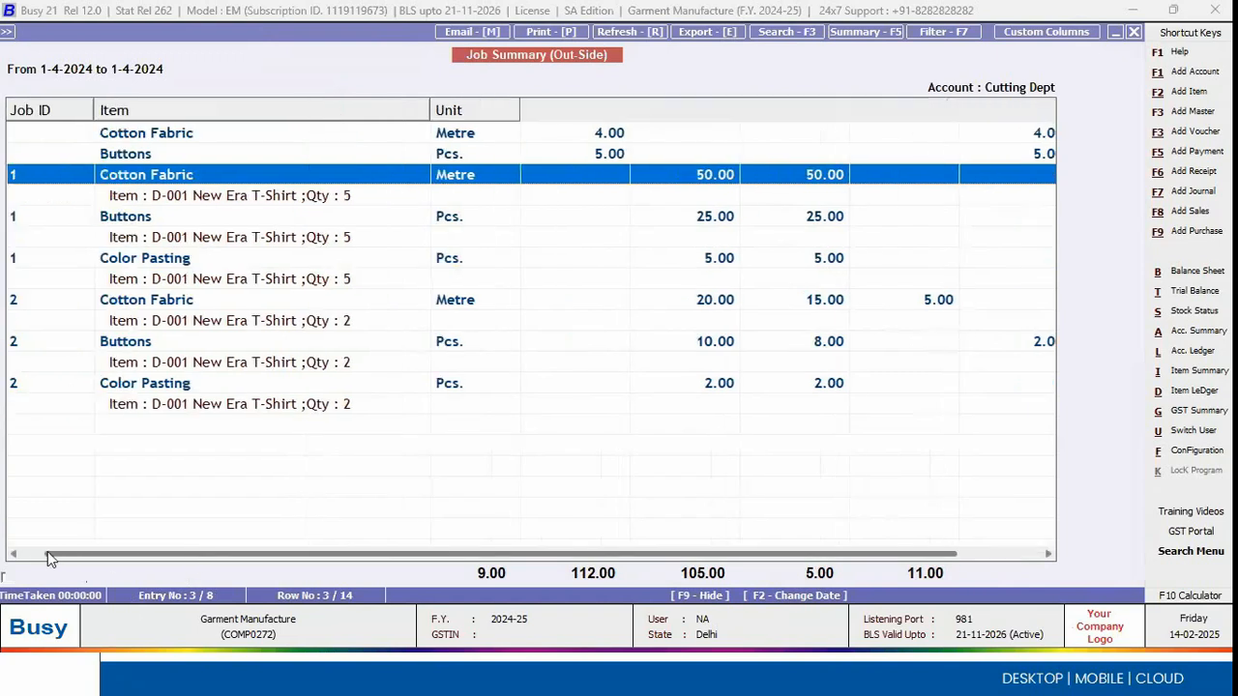
Step: Examine the T-shirt quantities received against each raw material and the Cotton Fabric wastage under job 2
{"action": "left_click", "coordinate": [174, 239]}
{"action": "left_click", "coordinate": [163, 179]}
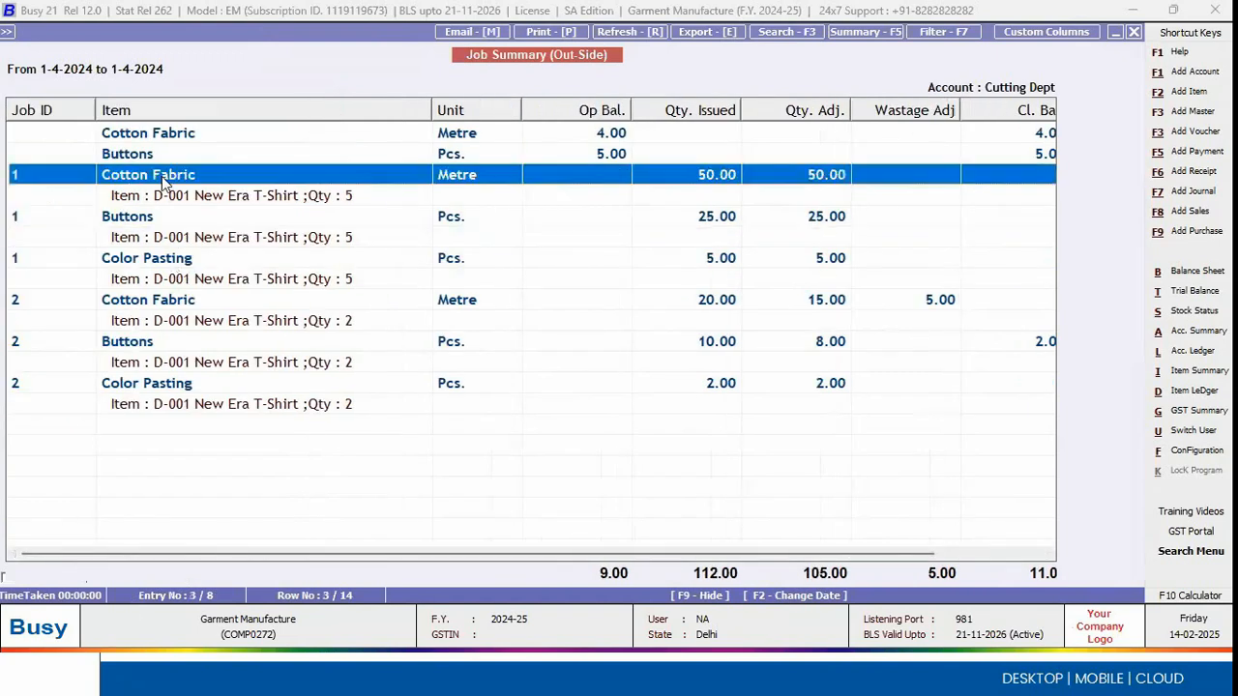
{"action": "left_click", "coordinate": [154, 199]}
{"action": "left_click", "coordinate": [158, 235]}
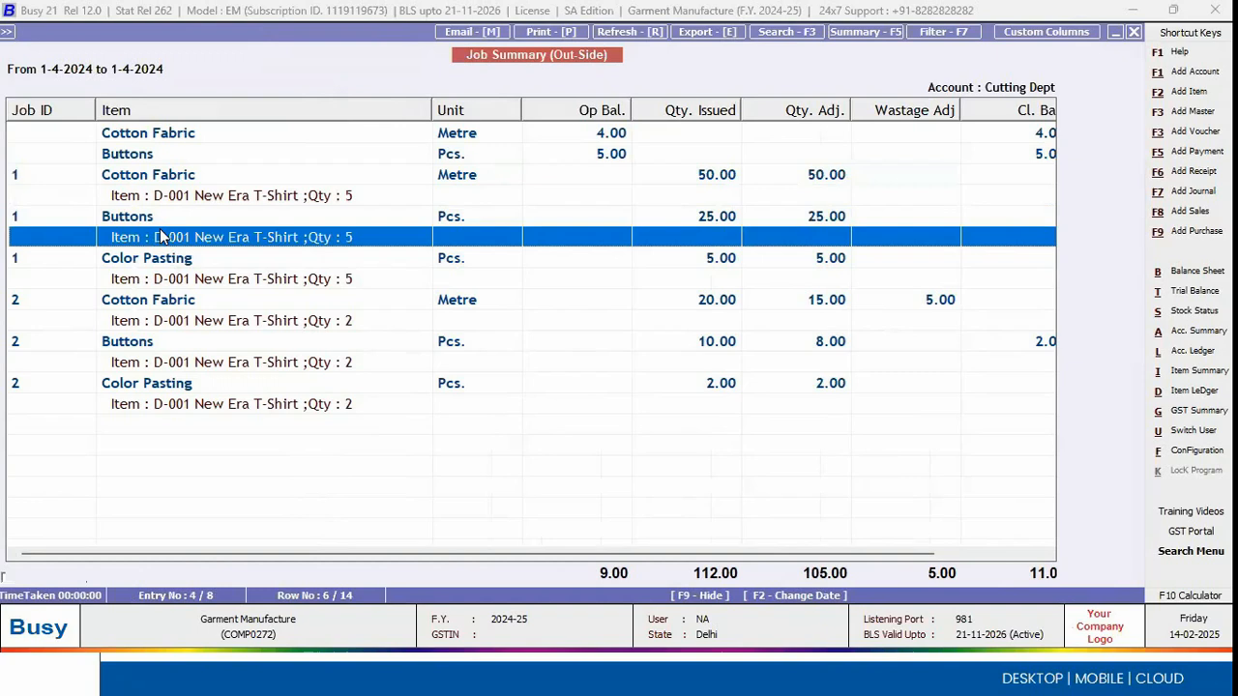
{"action": "left_click", "coordinate": [194, 282]}
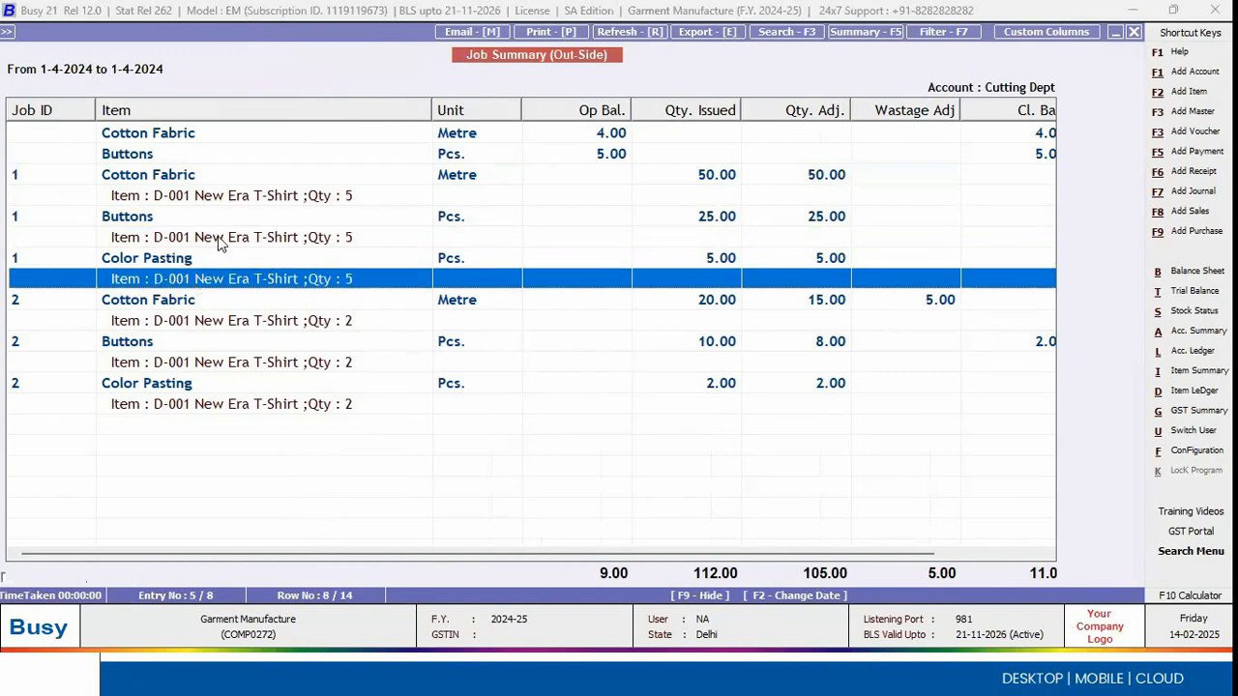
{"action": "left_click", "coordinate": [706, 301]}
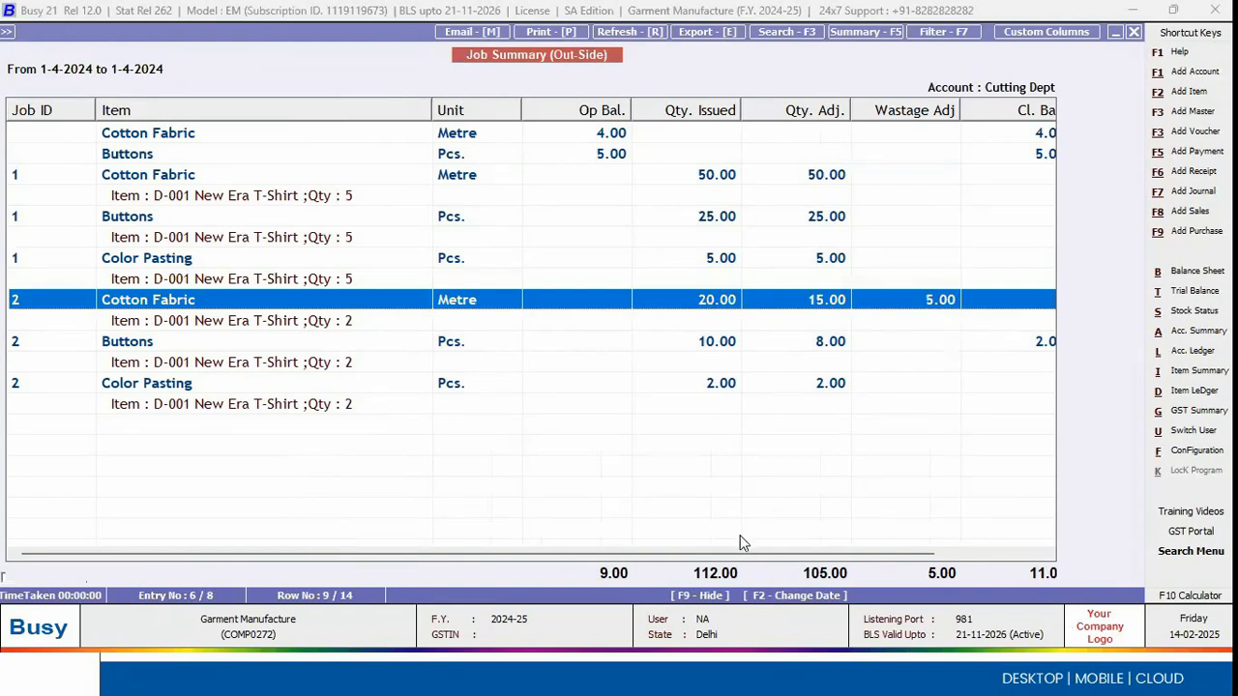
{"action": "left_click_drag", "start_coordinate": [740, 554], "coordinate": [597, 529]}
Step: Close the Job Summary report and its options
{"action": "key", "text": "Escape"}
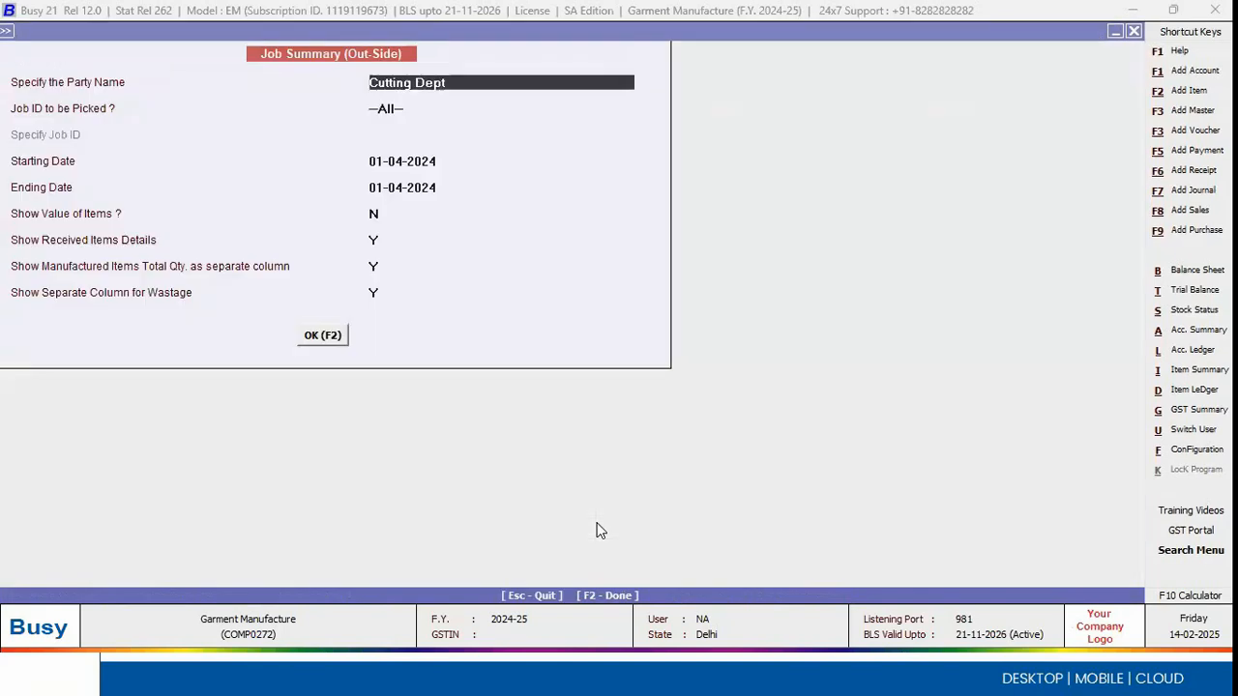
{"action": "key", "text": "Escape"}
{"action": "key", "text": "Escape"}
{"action": "key", "text": "Escape"}
{"action": "key", "text": "Down"}
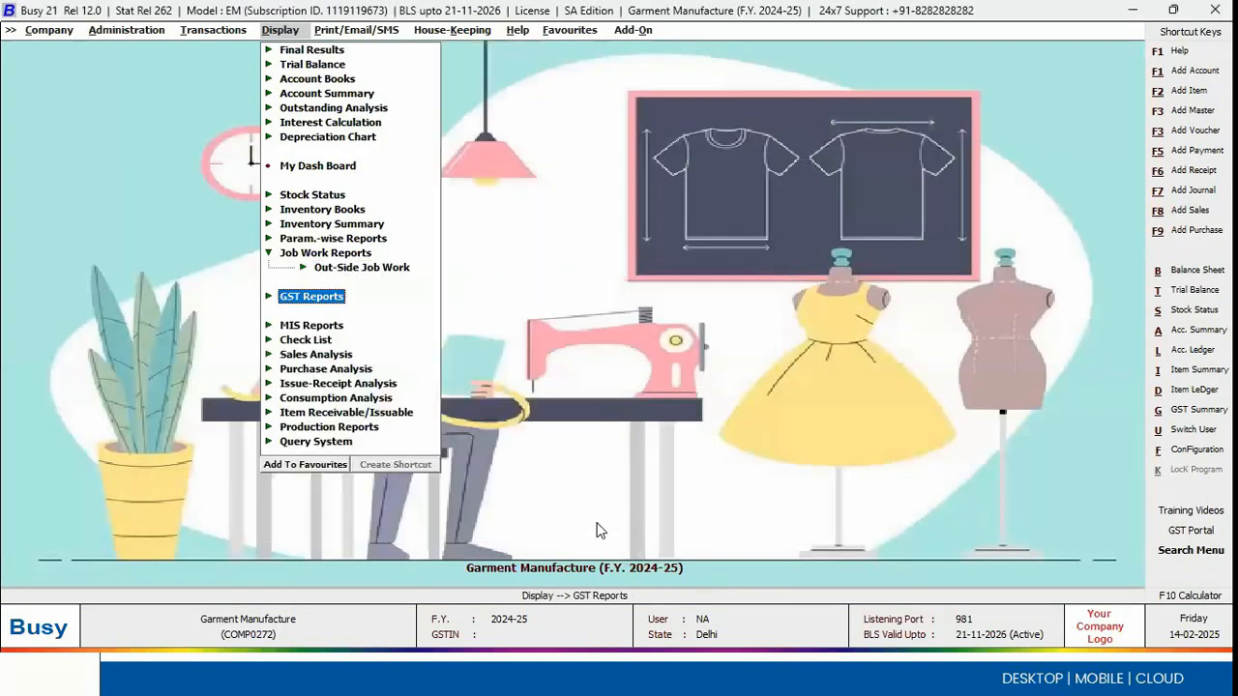
Step: Generate the list of production vouchers for all voucher series dated 01-04-2024
{"action": "key", "text": "Left"}
{"action": "key", "text": "Up"}
{"action": "key", "text": "Up"}
{"action": "key", "text": "Up"}
{"action": "key", "text": "Up"}
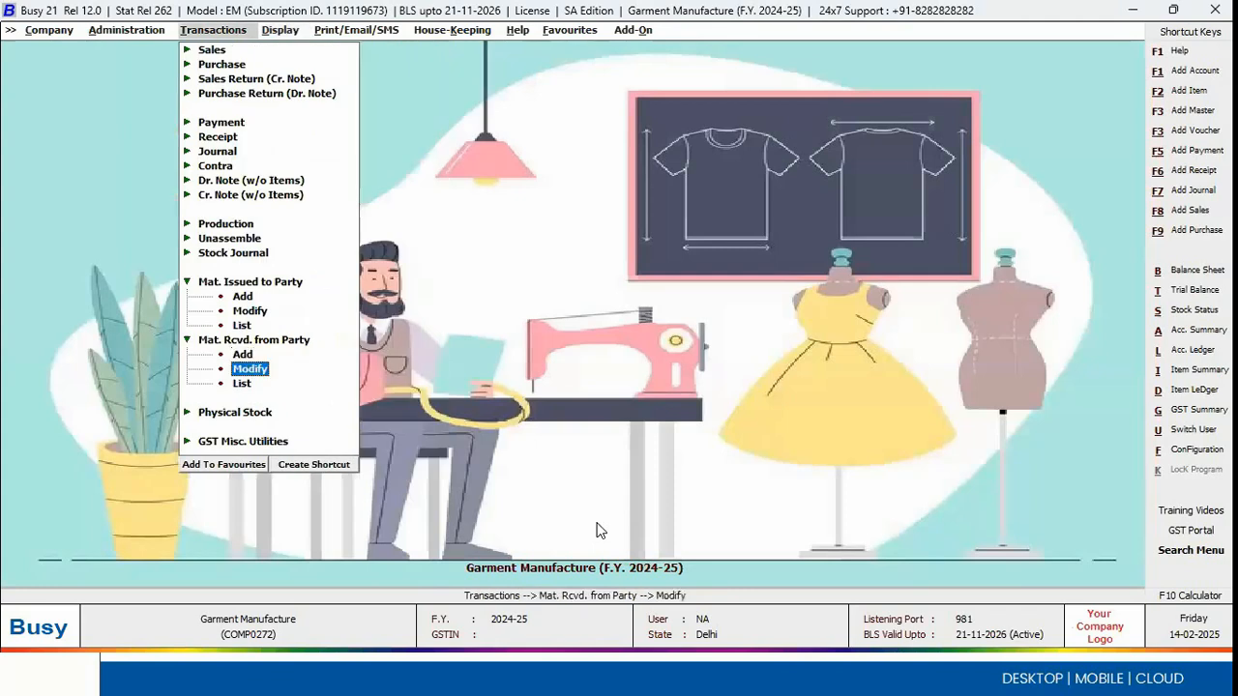
{"action": "key", "text": "Return"}
{"action": "key", "text": "Down"}
{"action": "key", "text": "Down"}
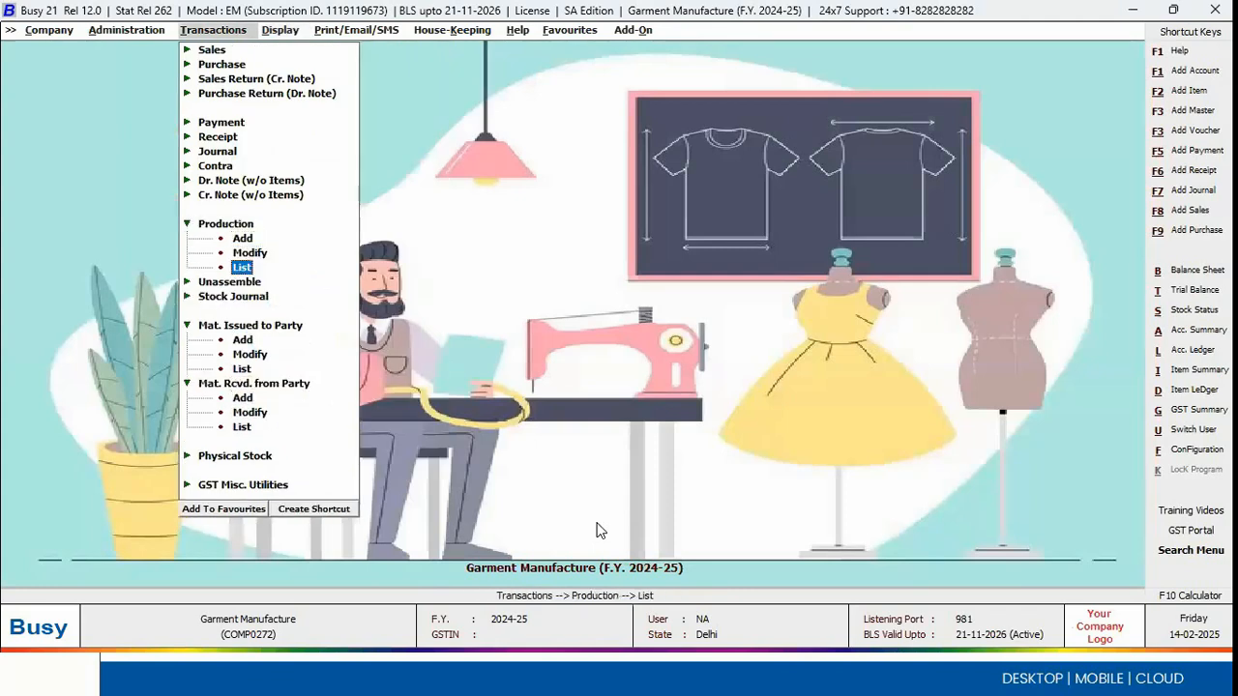
{"action": "key", "text": "Return"}
{"action": "key", "text": "F2"}
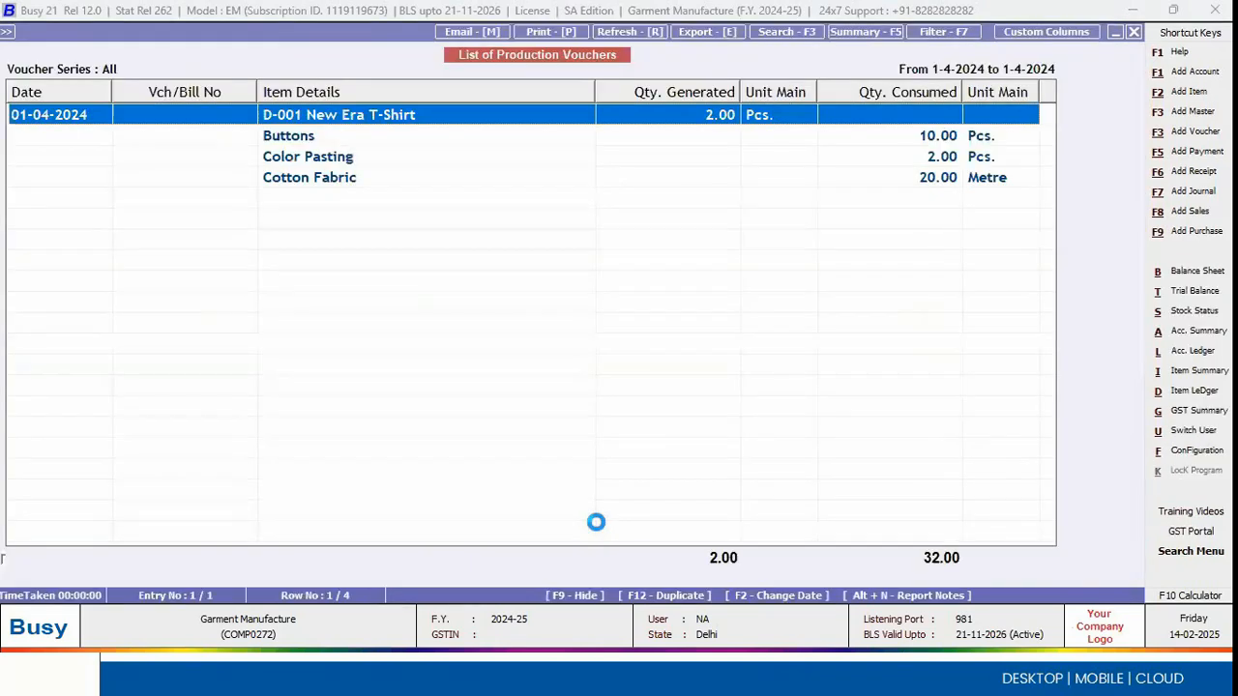
Step: Review the raw materials consumed for D-001 New Era T-Shirt in the production voucher list and close it
{"action": "key", "text": "Down"}
{"action": "key", "text": "Down"}
{"action": "key", "text": "Up"}
{"action": "key", "text": "Down"}
{"action": "key", "text": "Down"}
{"action": "key", "text": "Up"}
{"action": "key", "text": "Up"}
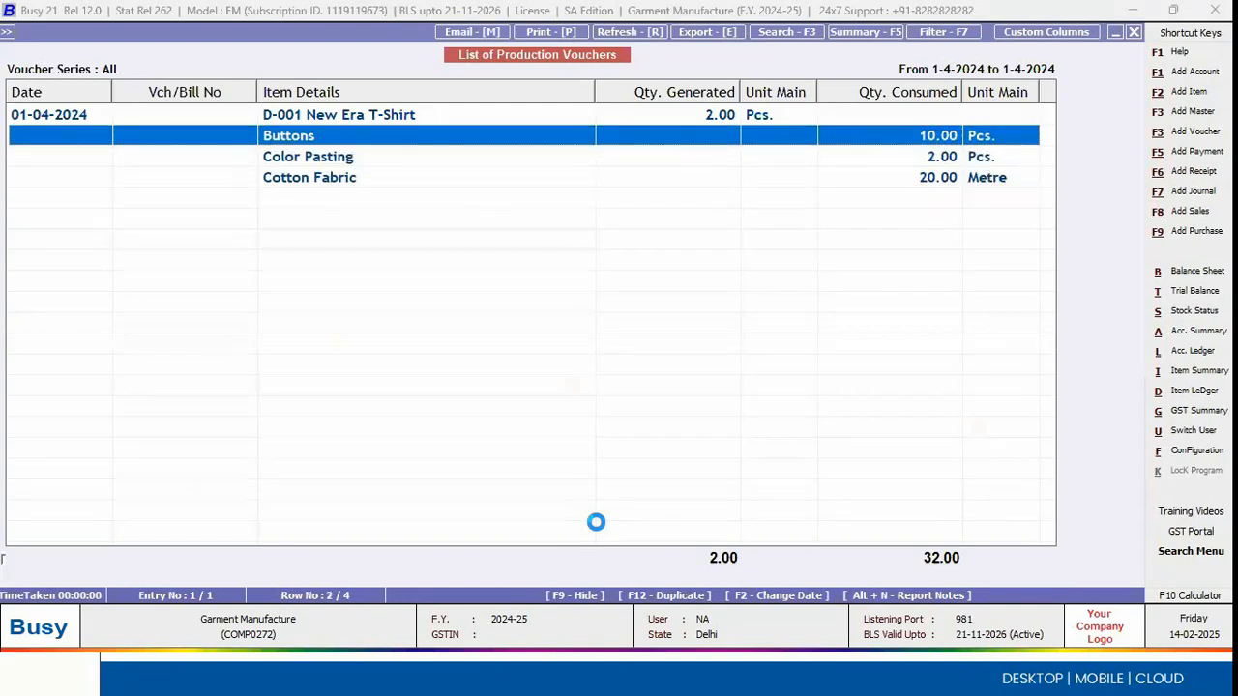
{"action": "key", "text": "Escape"}
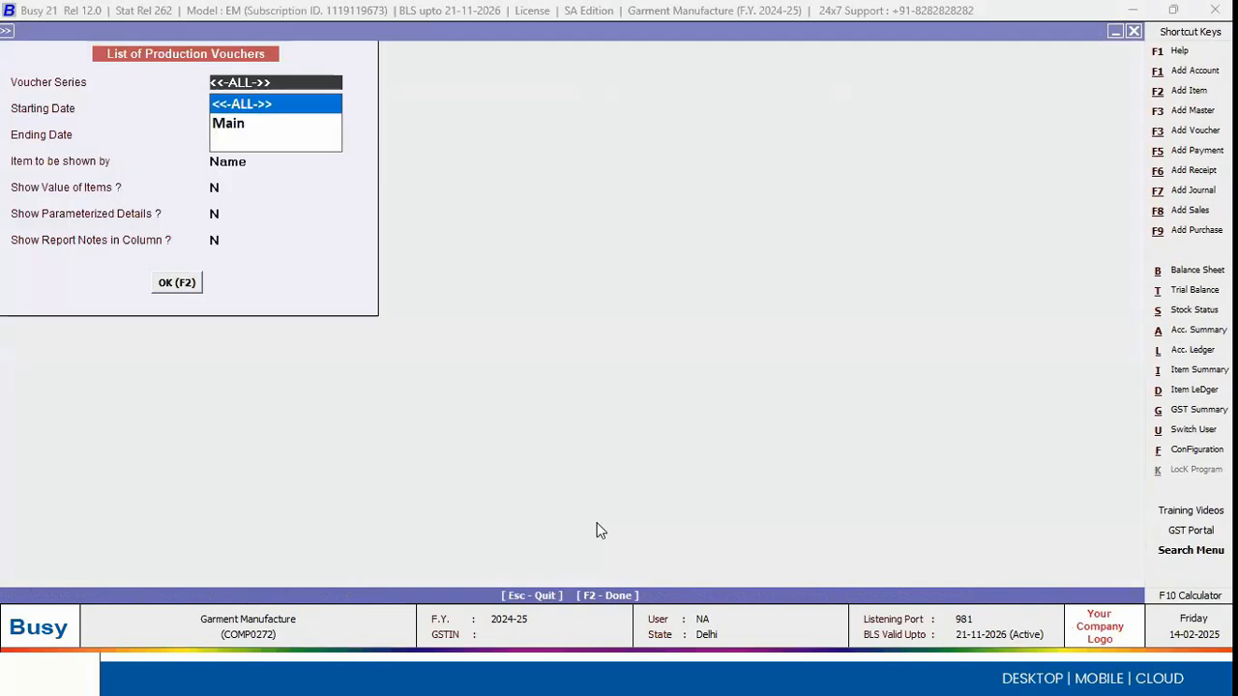
{"action": "key", "text": "Escape"}
{"action": "key", "text": "Escape"}
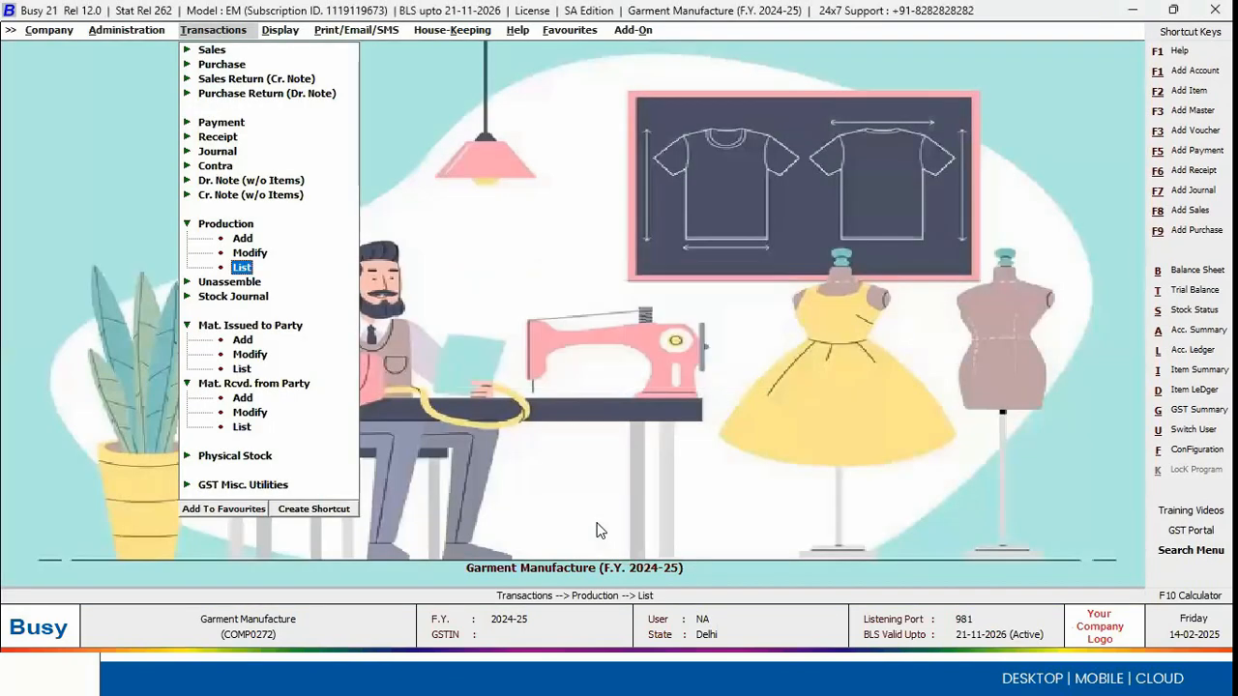
{"action": "key", "text": "alt+Tab"}
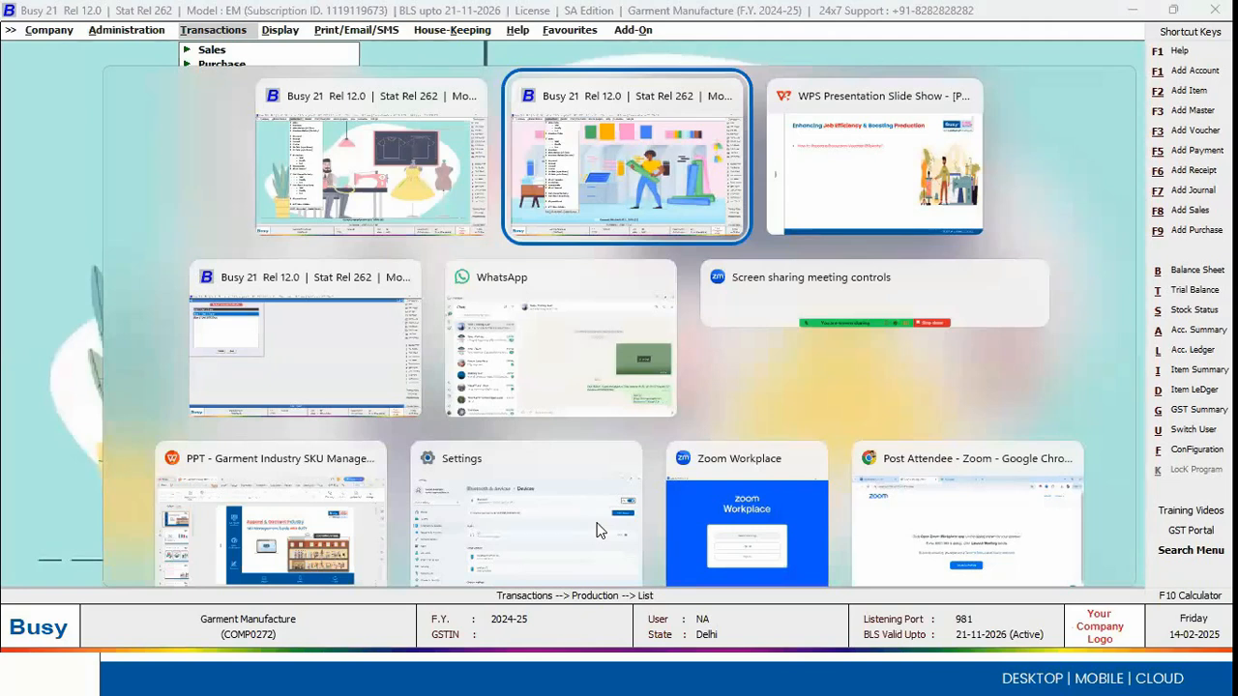
{"action": "key", "text": "Tab"}
{"action": "key", "text": "Tab"}
{"action": "key", "text": "Tab"}
{"action": "key", "text": "Tab"}
{"action": "key", "text": "Tab"}
{"action": "key", "text": "Tab"}
{"action": "key", "text": "Tab"}
{"action": "key", "text": "Tab"}
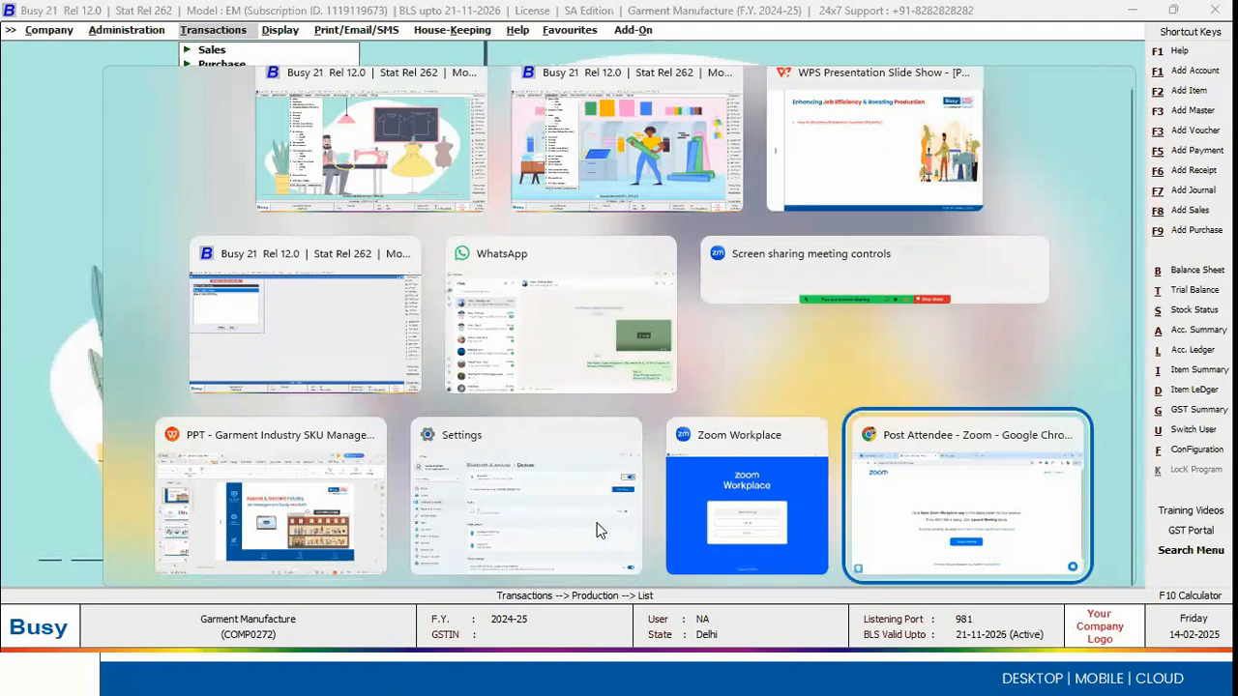
{"action": "key", "text": "Tab"}
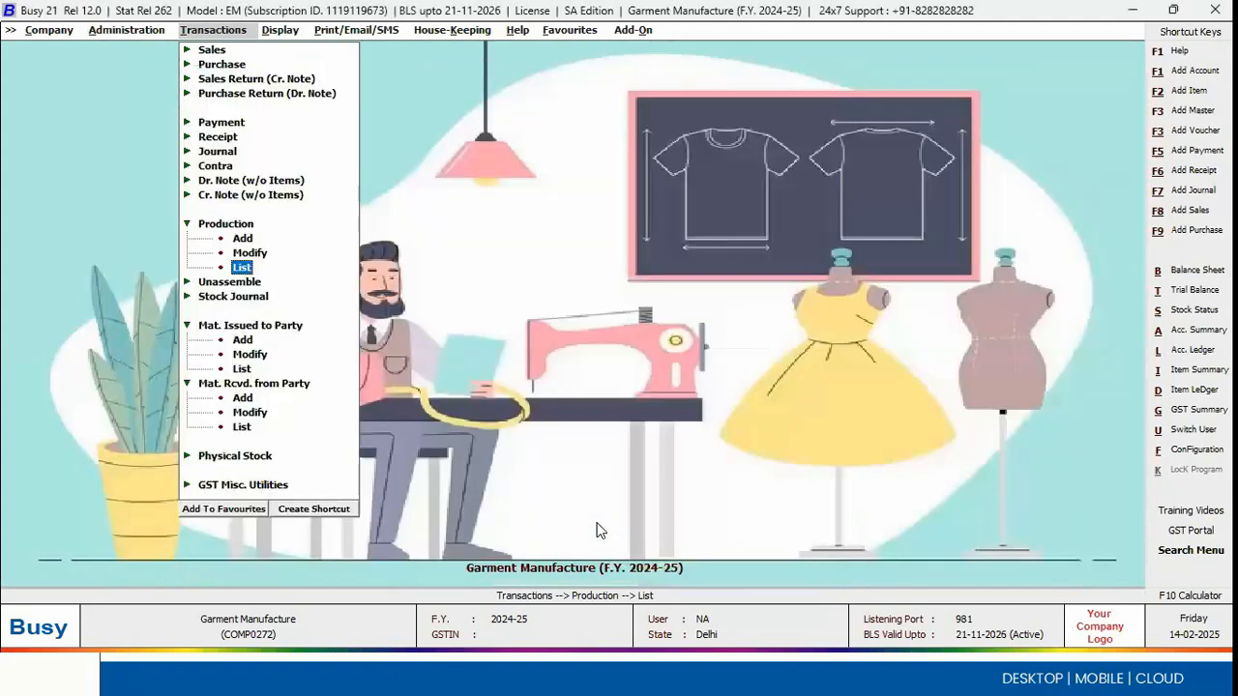
Step: Display the Job Charges account ledger for 01-04-2024, check the Cutting Dept debit entries and close it
{"action": "type", "text": "ljob"}
{"action": "key", "text": "Return"}
{"action": "key", "text": "F2"}
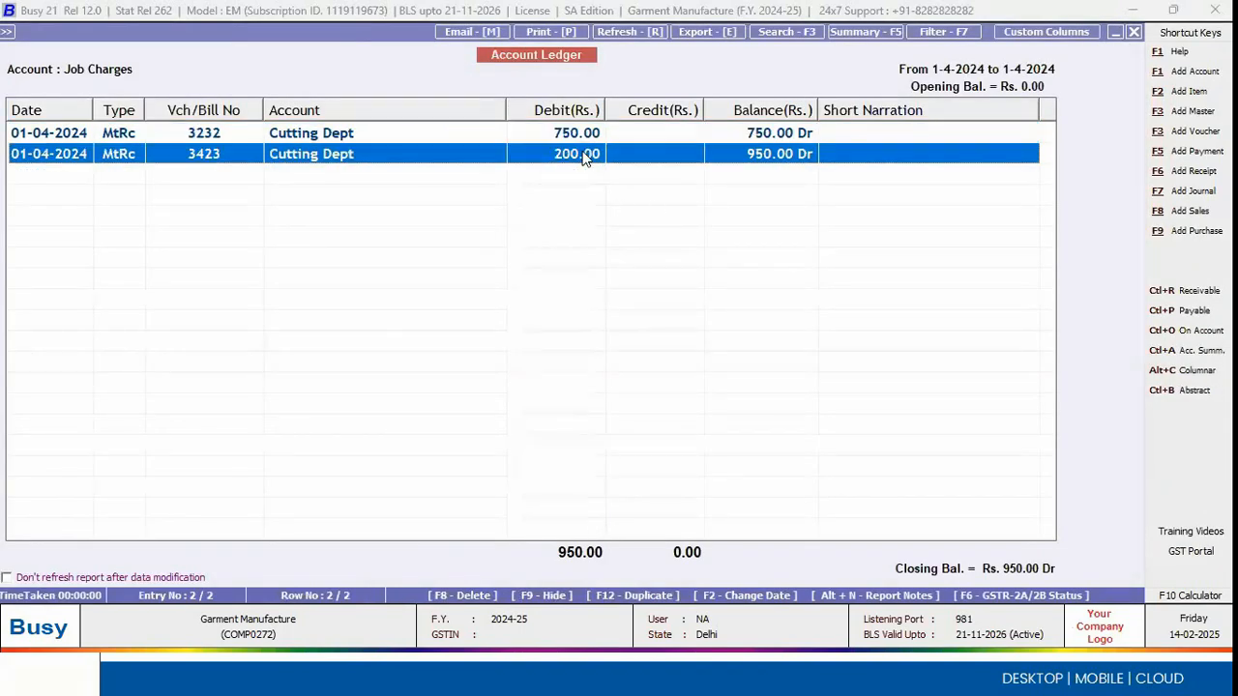
{"action": "key", "text": "Return"}
{"action": "key", "text": "Escape"}
{"action": "key", "text": "Escape"}
Step: Display the Cutting Dept account ledger for 01-04-2024, check the credited job charges, and close the ledger and its options
{"action": "type", "text": "cut"}
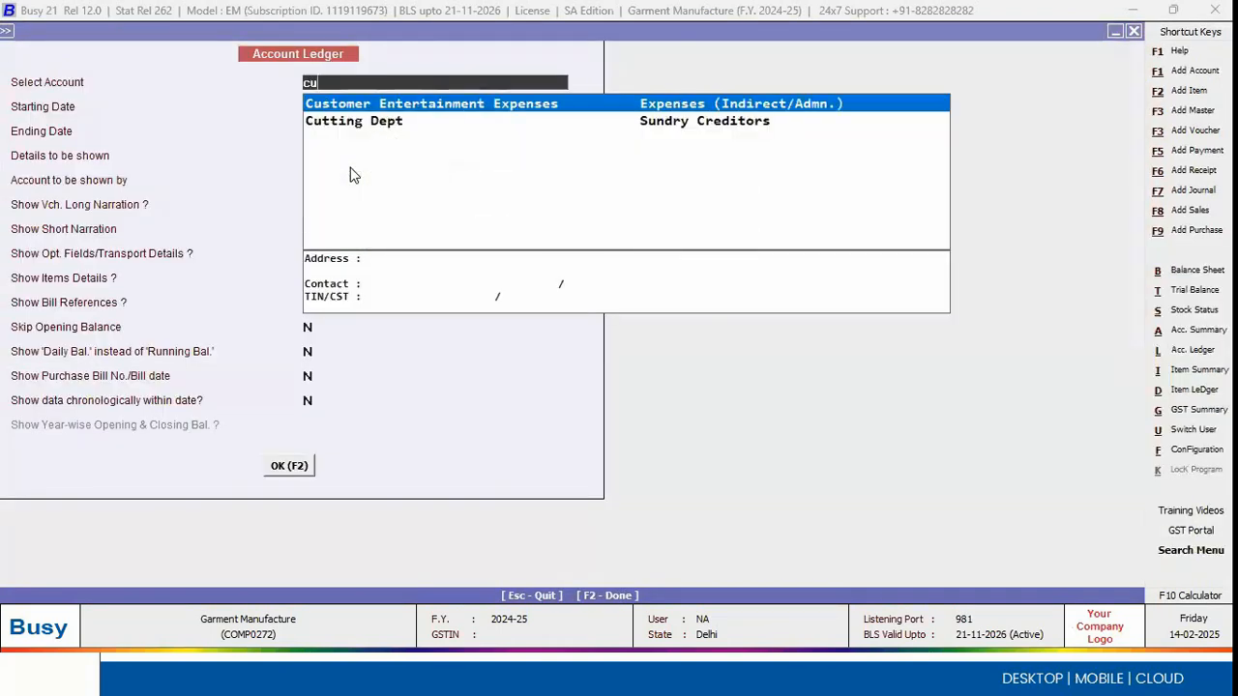
{"action": "key", "text": "Return"}
{"action": "key", "text": "Return"}
{"action": "key", "text": "Return"}
{"action": "key", "text": "Return"}
{"action": "key", "text": "F2"}
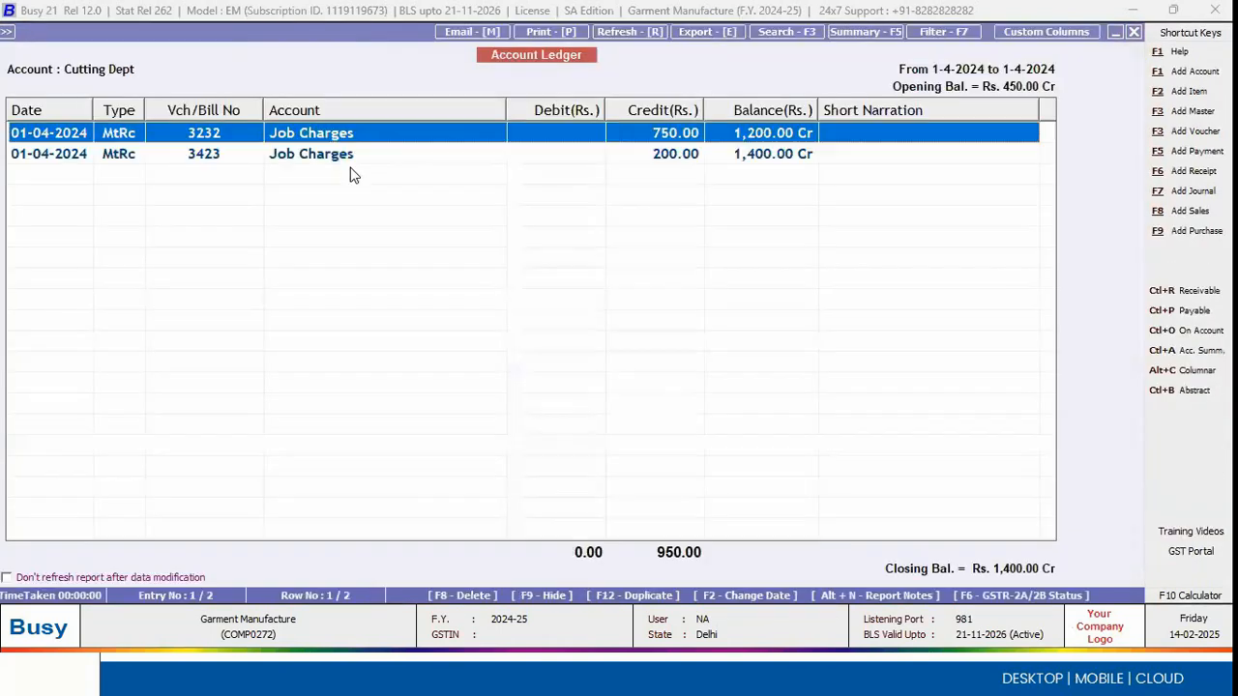
{"action": "left_click", "coordinate": [675, 160]}
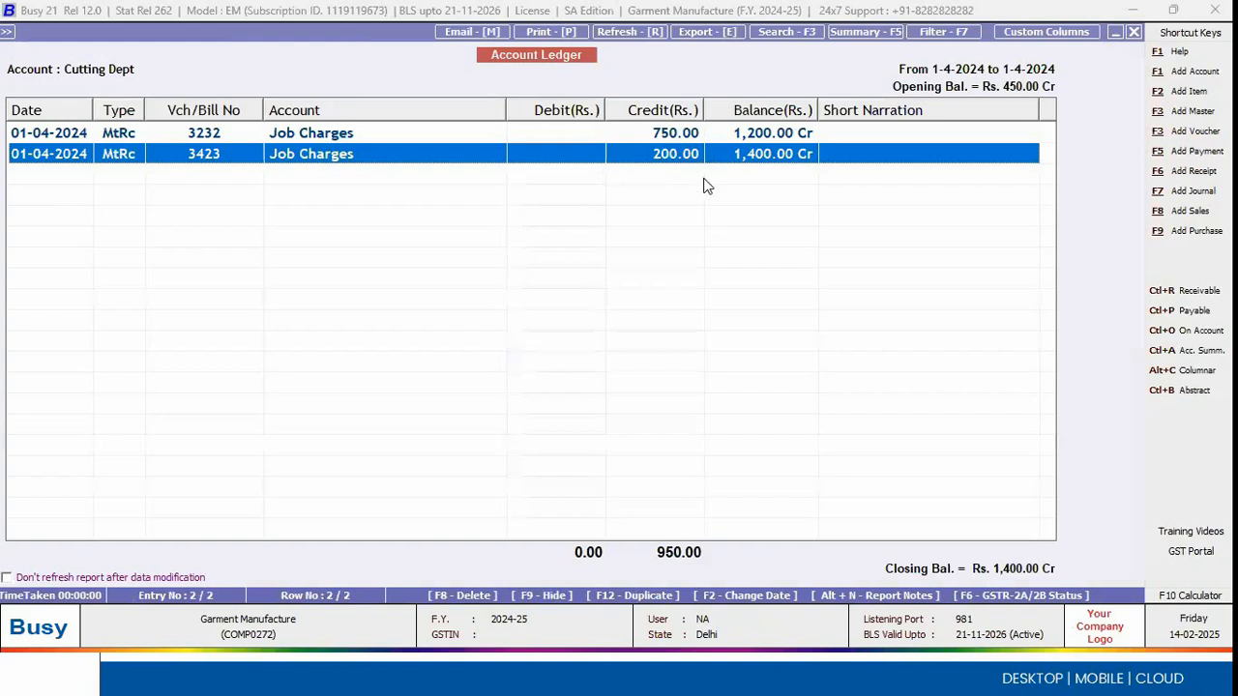
{"action": "key", "text": "Escape"}
{"action": "key", "text": "Escape"}
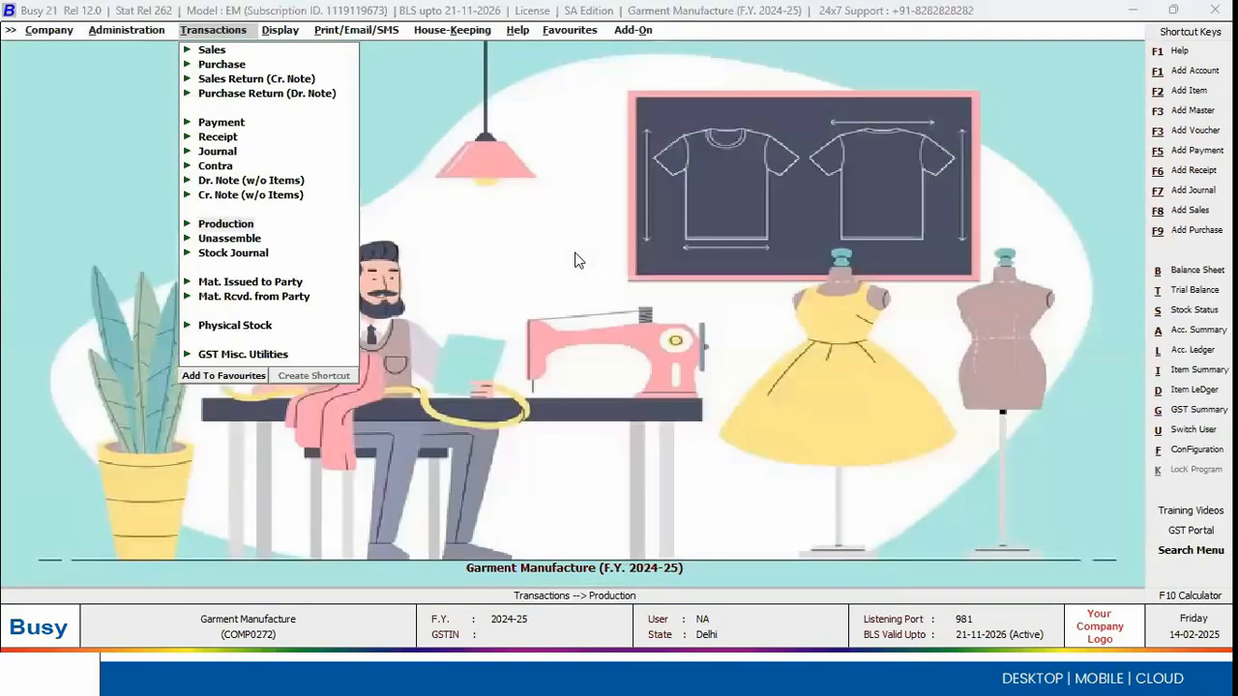
Step: Switch to the WPS Presentation slide show, reveal the point on managing production planning, and return to Busy
{"action": "key", "text": "alt+Tab"}
{"action": "key", "text": "alt+Tab"}
{"action": "key", "text": "Right"}
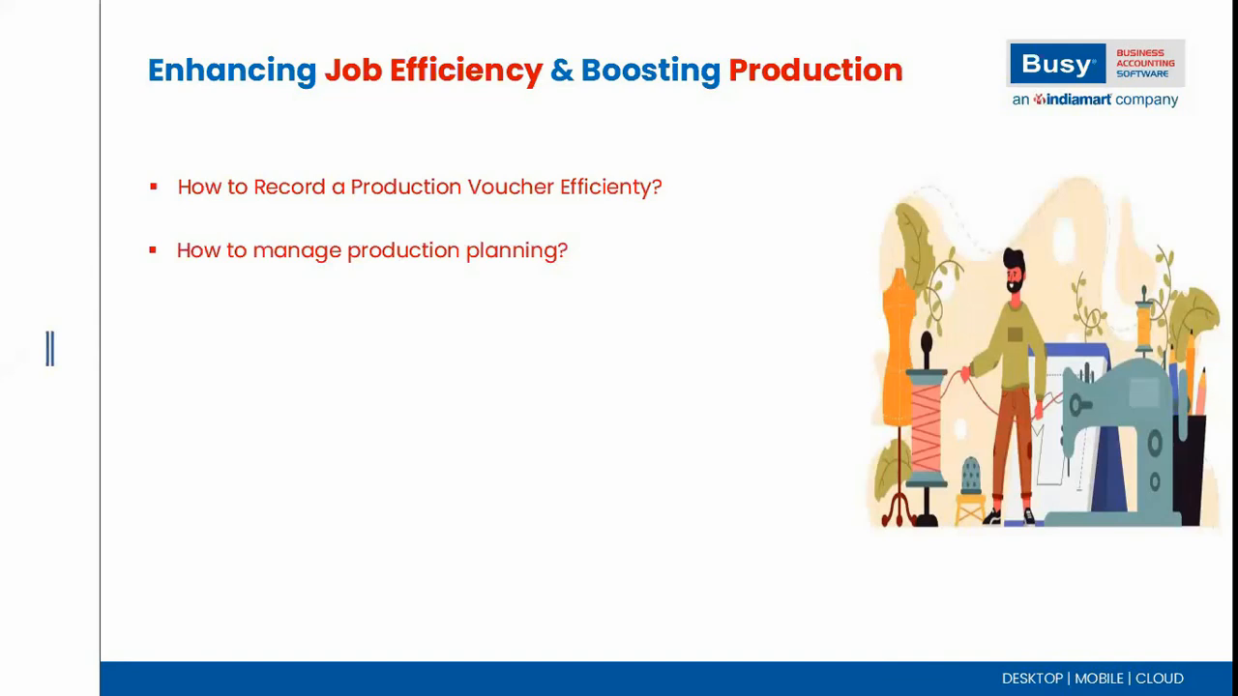
{"action": "key", "text": "alt+Tab"}
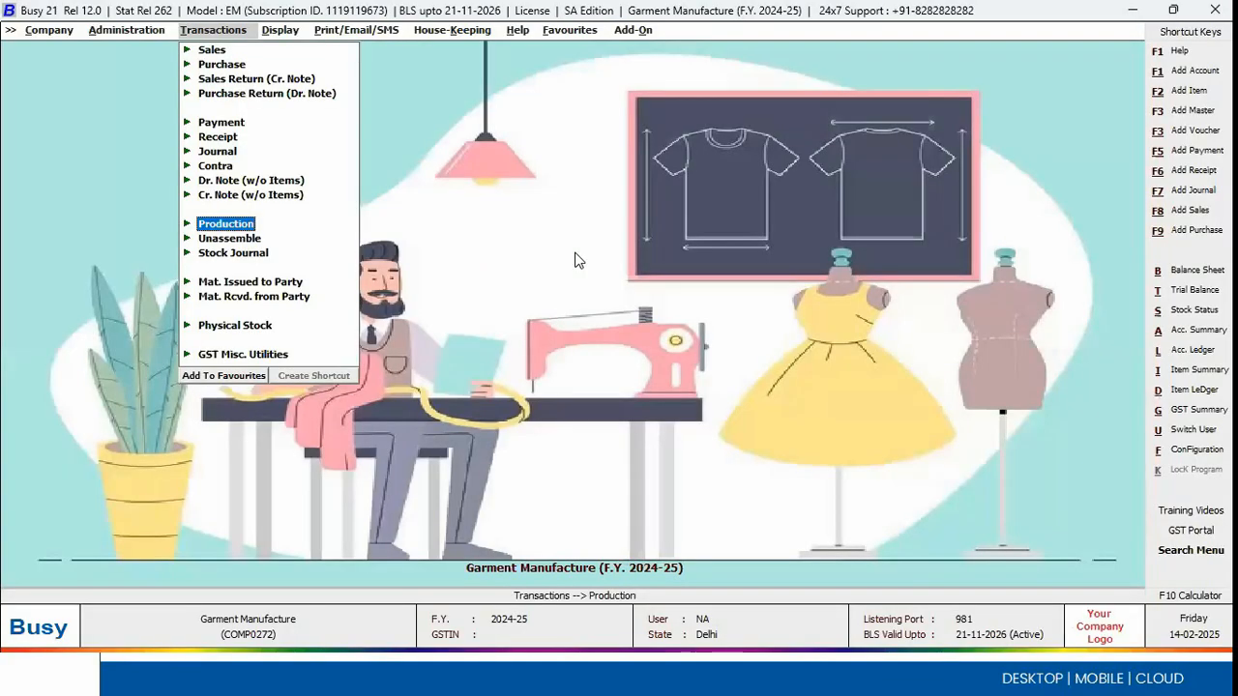
Step: Open Production Planning from the production reports
{"action": "key", "text": "Return"}
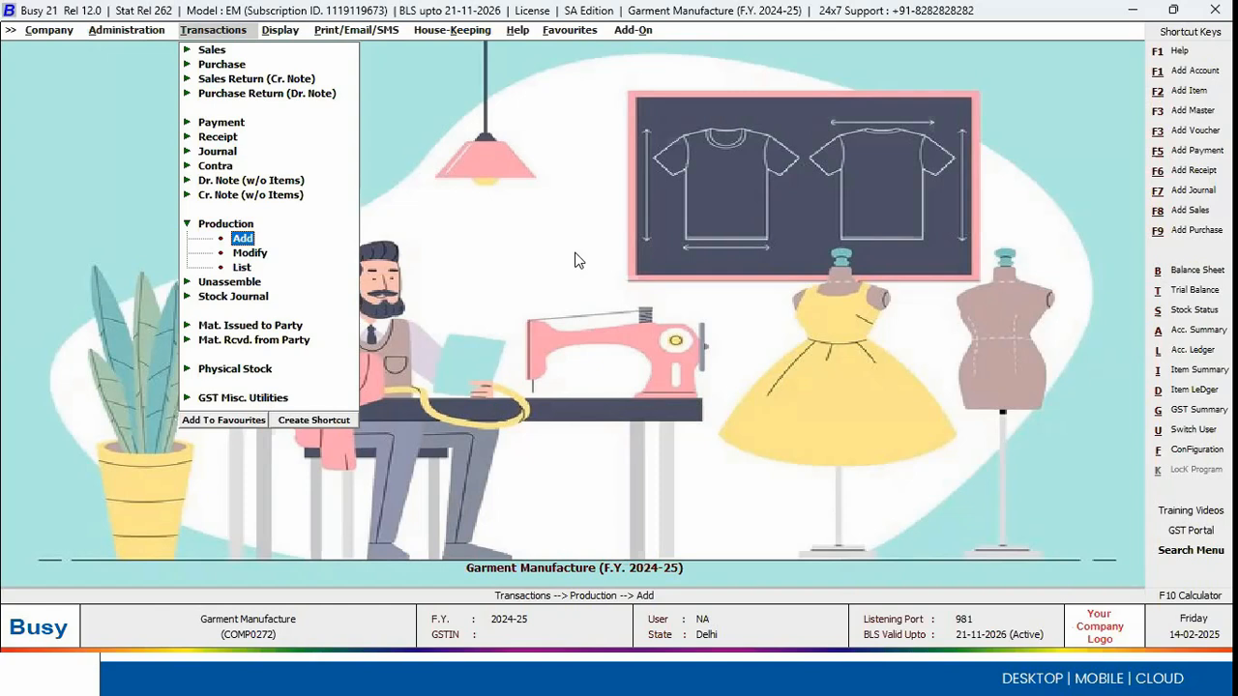
{"action": "key", "text": "Right"}
{"action": "key", "text": "Down"}
{"action": "key", "text": "Down"}
{"action": "key", "text": "Down"}
{"action": "key", "text": "Down"}
{"action": "key", "text": "Down"}
{"action": "key", "text": "Down"}
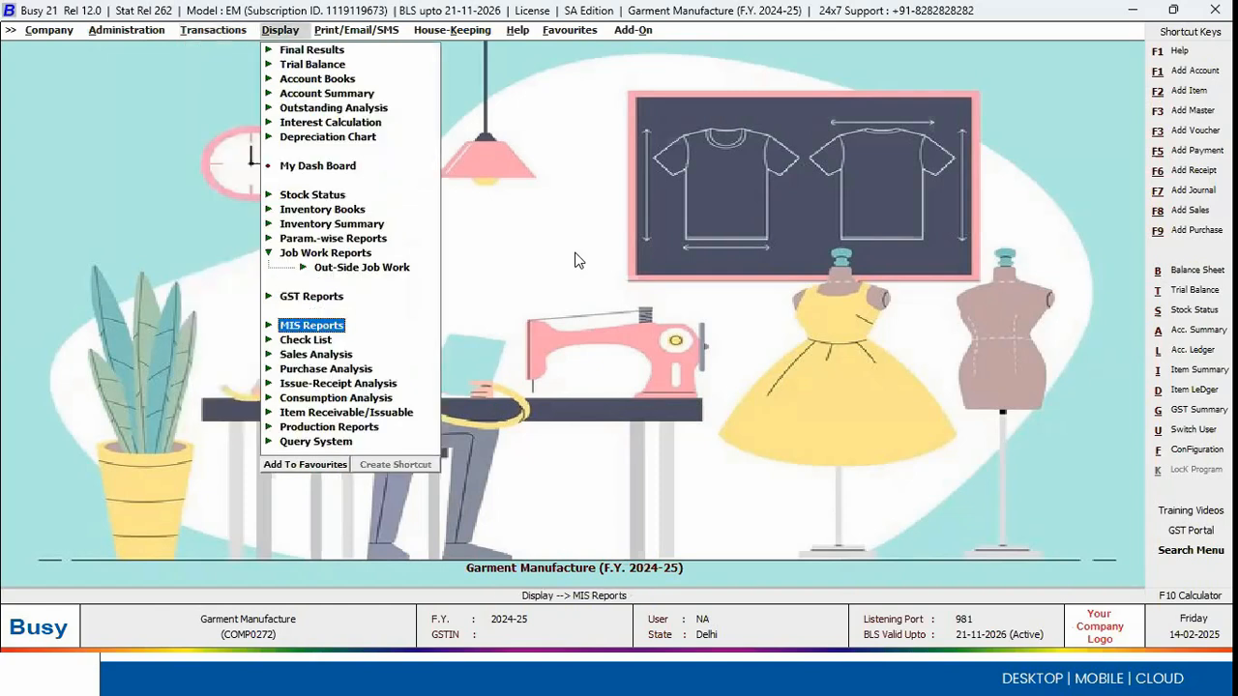
{"action": "key", "text": "Down"}
{"action": "key", "text": "Down"}
{"action": "key", "text": "Return"}
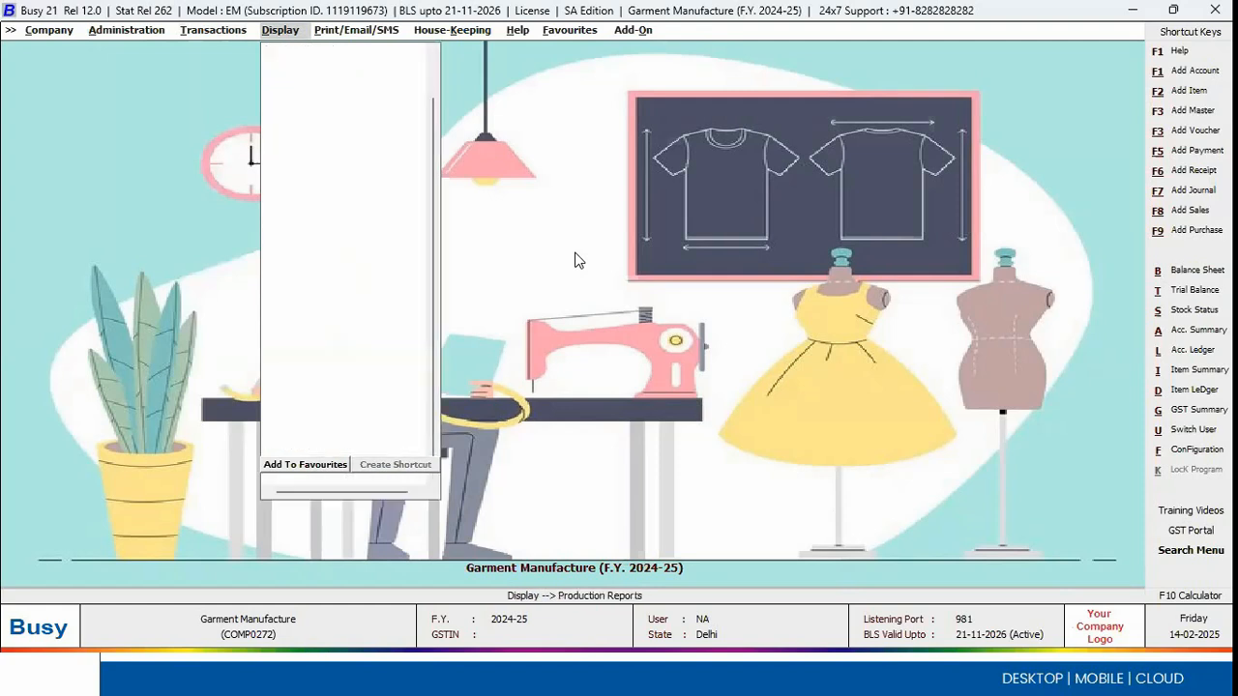
{"action": "key", "text": "Return"}
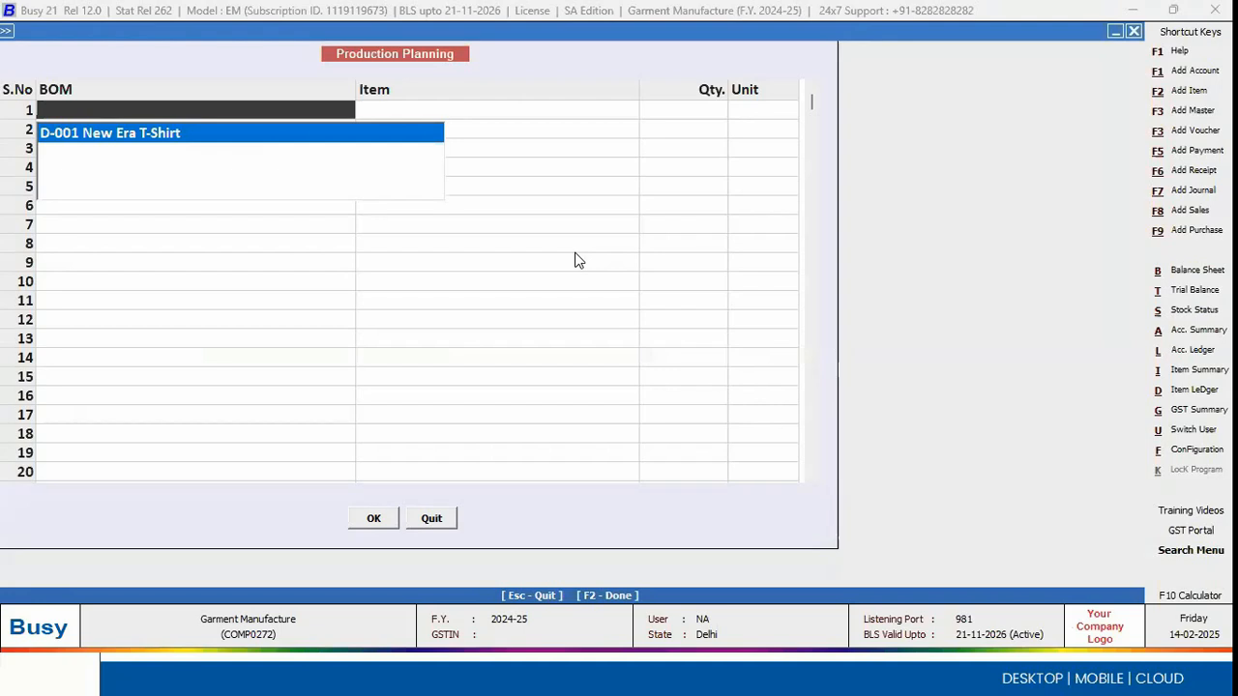
Step: Generate the Production Planning report for 5 Pcs. of the D-001 New Era T-Shirt BOM as on 01-04-2024, with items shown by name
{"action": "key", "text": "Return"}
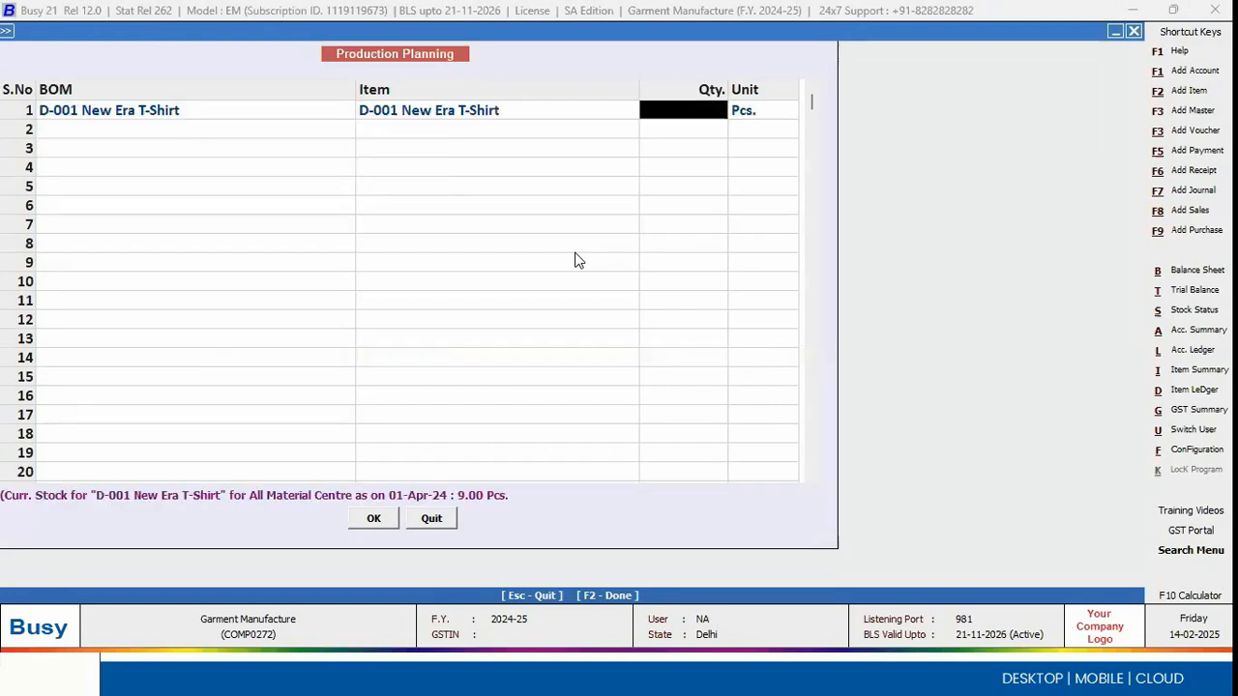
{"action": "type", "text": "5"}
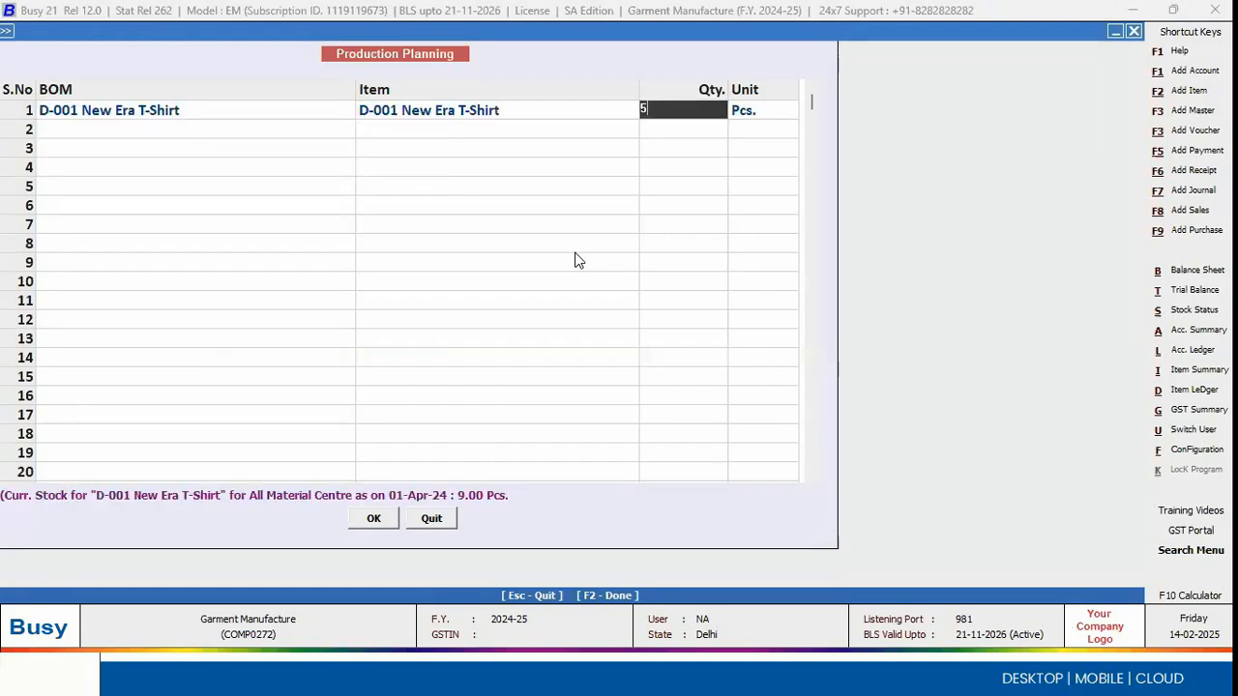
{"action": "key", "text": "Return"}
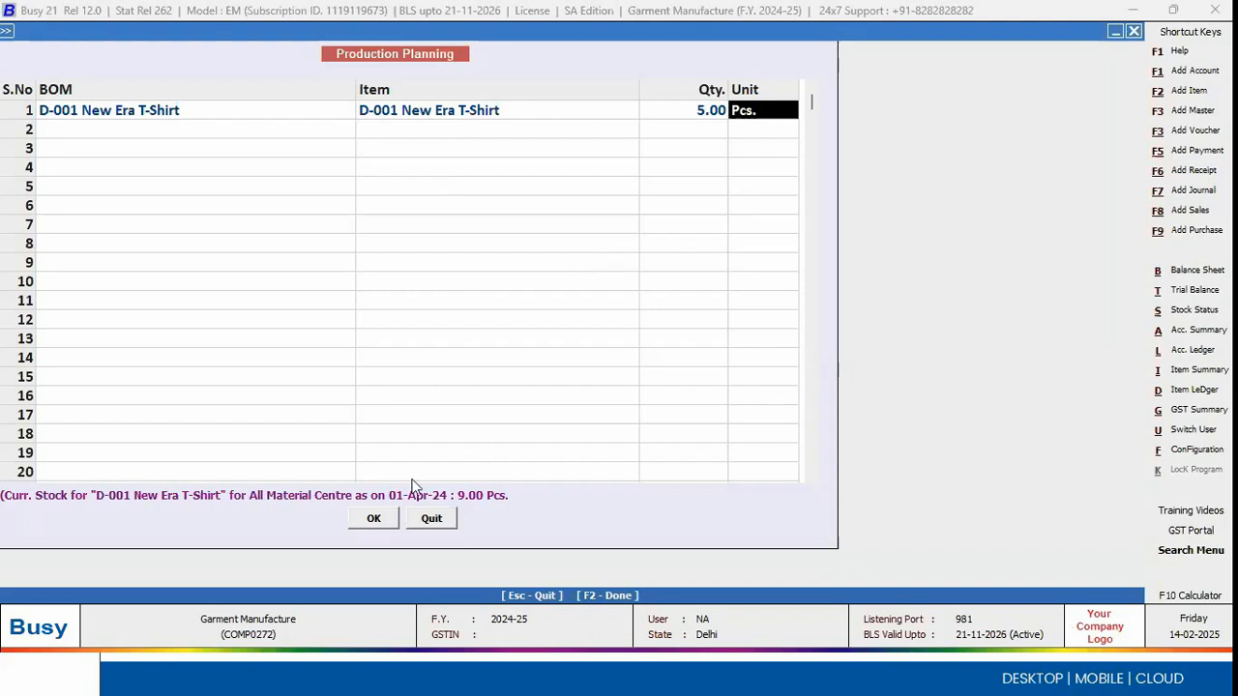
{"action": "left_click", "coordinate": [377, 520]}
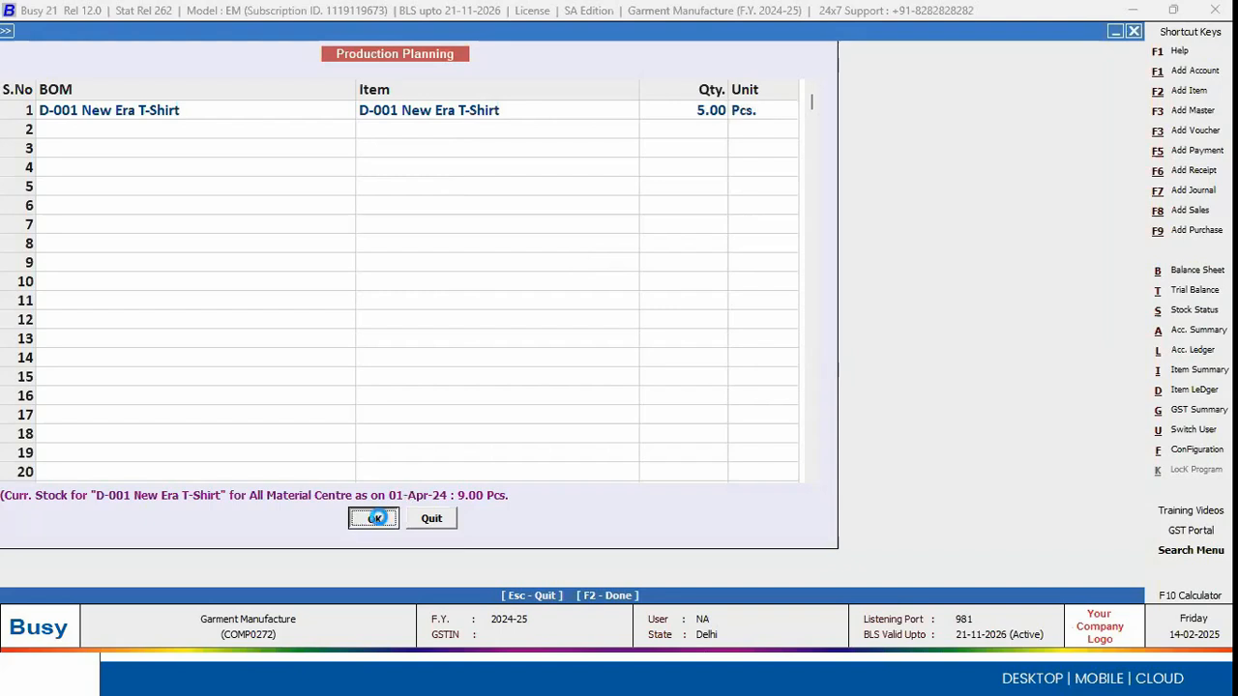
{"action": "key", "text": "Return"}
{"action": "key", "text": "Return"}
{"action": "key", "text": "Return"}
{"action": "key", "text": "Return"}
{"action": "key", "text": "Return"}
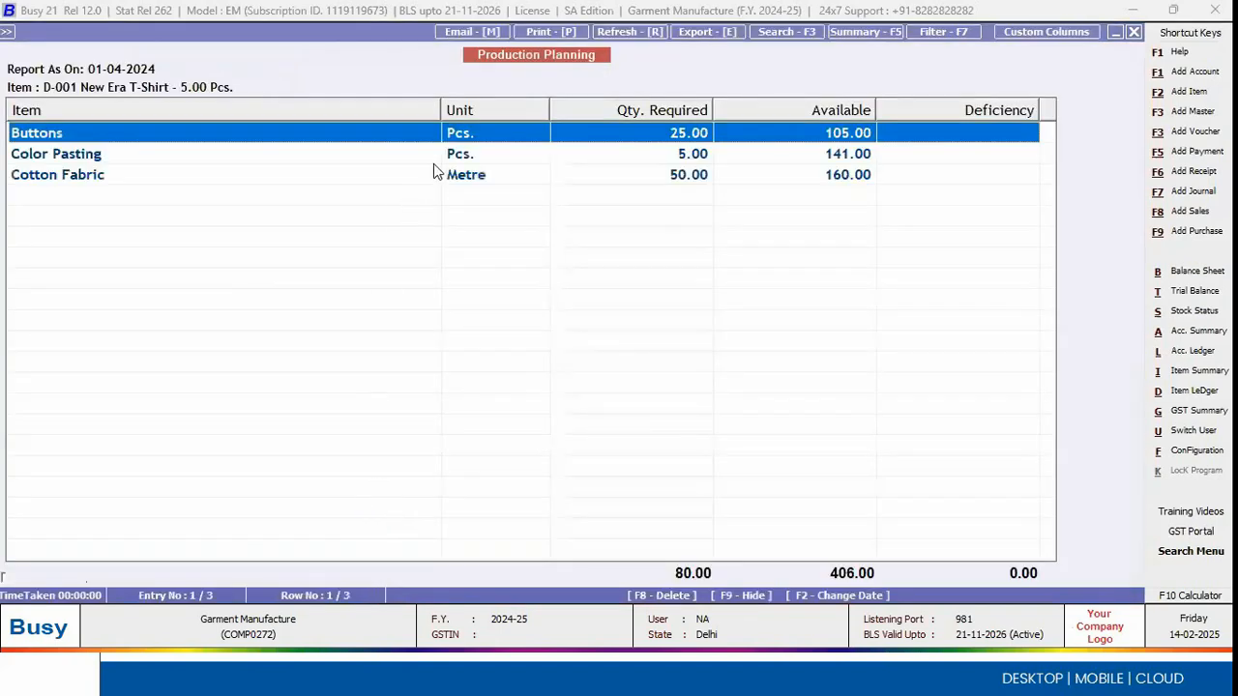
Step: Narrow the Item and Available columns to review the raw material requirements, and close the Production Planning report and its options
{"action": "left_click_drag", "start_coordinate": [440, 110], "coordinate": [205, 119]}
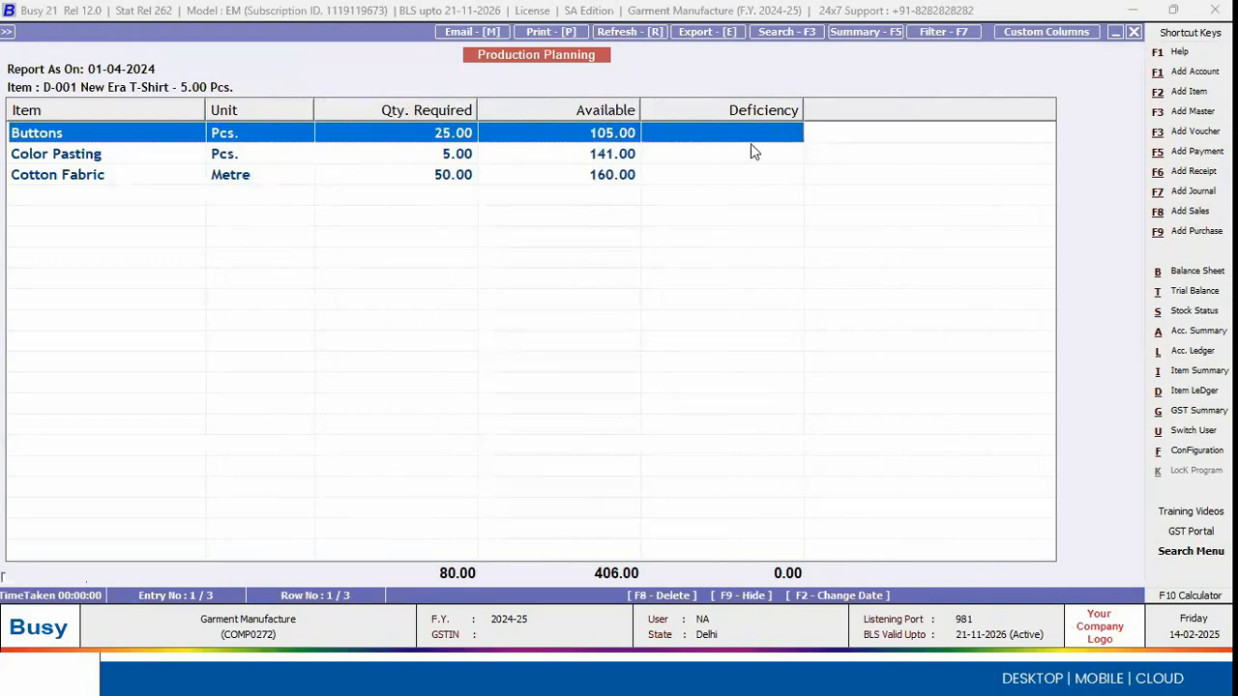
{"action": "left_click_drag", "start_coordinate": [639, 112], "coordinate": [631, 112]}
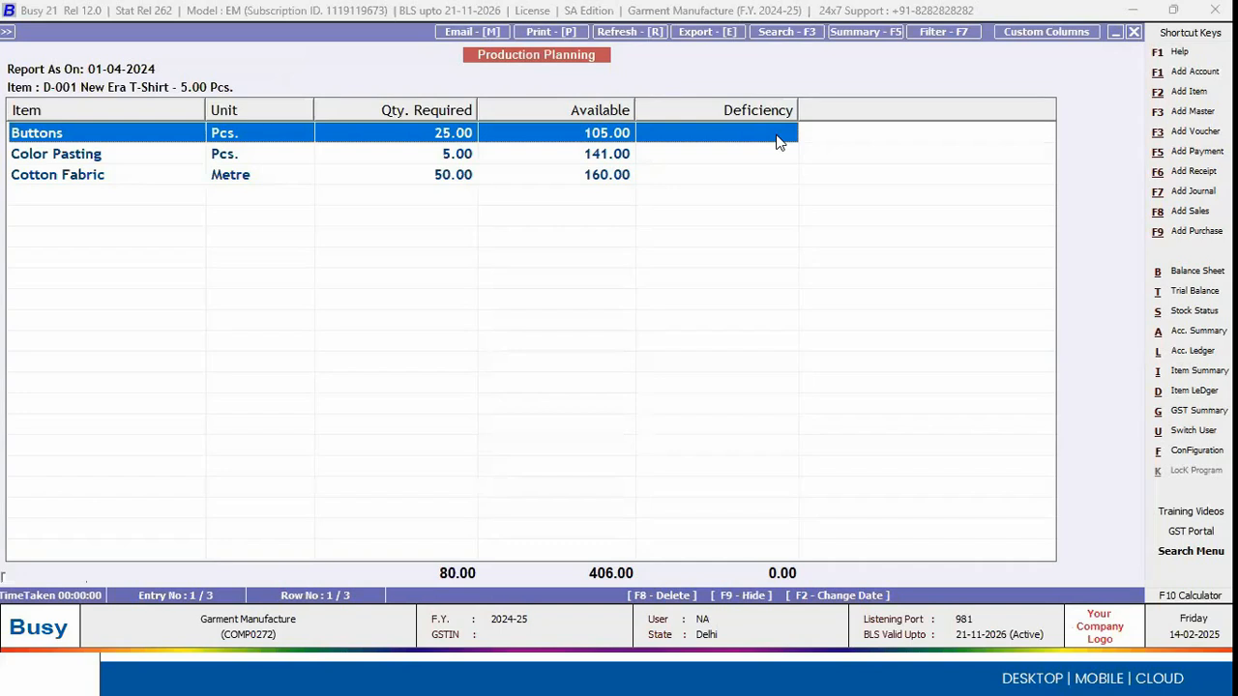
{"action": "key", "text": "Escape"}
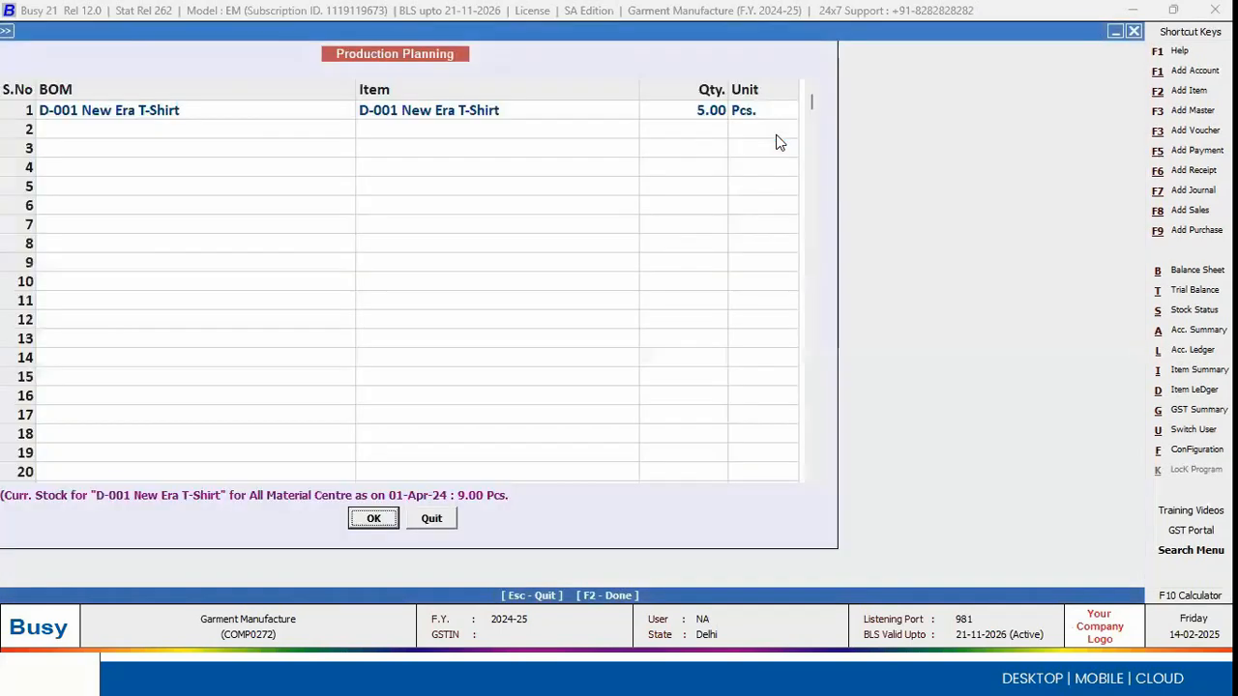
{"action": "key", "text": "Escape"}
Step: Enable Order Processing in the Inventory features with Auto Create/Adjust Order References kept on, and save the configuration
{"action": "key", "text": "Return"}
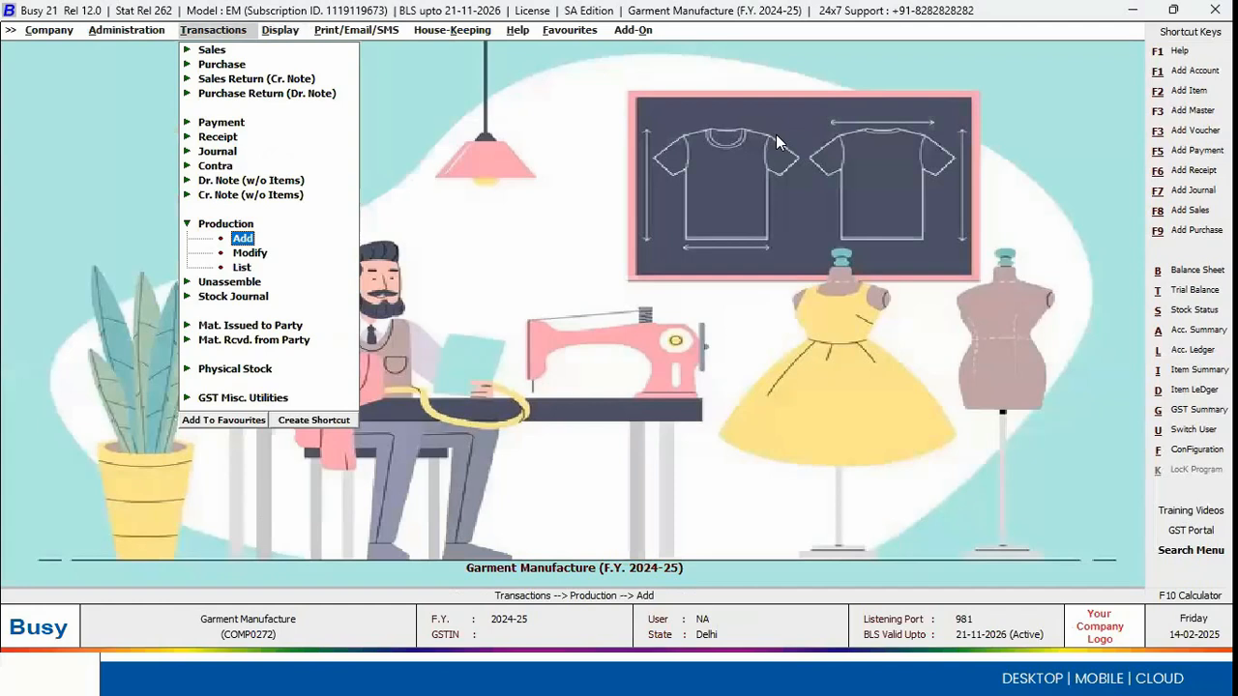
{"action": "key", "text": "Left"}
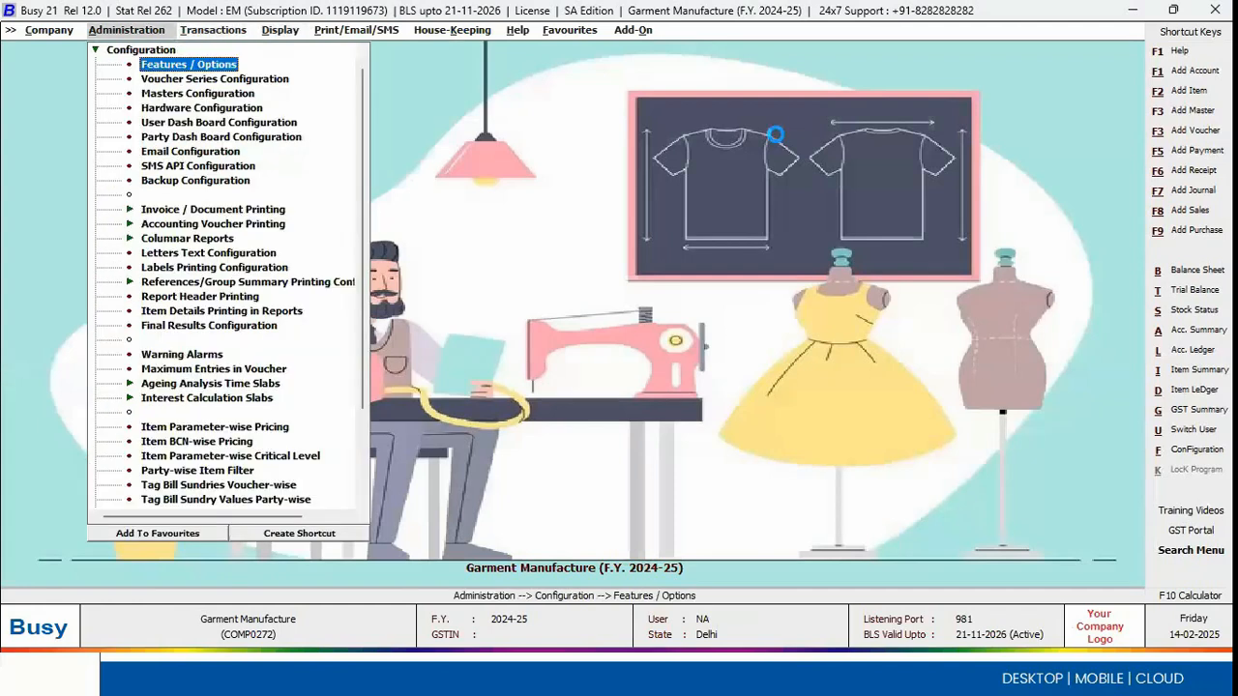
{"action": "key", "text": "Return"}
{"action": "key", "text": "Down"}
{"action": "key", "text": "Down"}
{"action": "key", "text": "Down"}
{"action": "key", "text": "Down"}
{"action": "key", "text": "Return"}
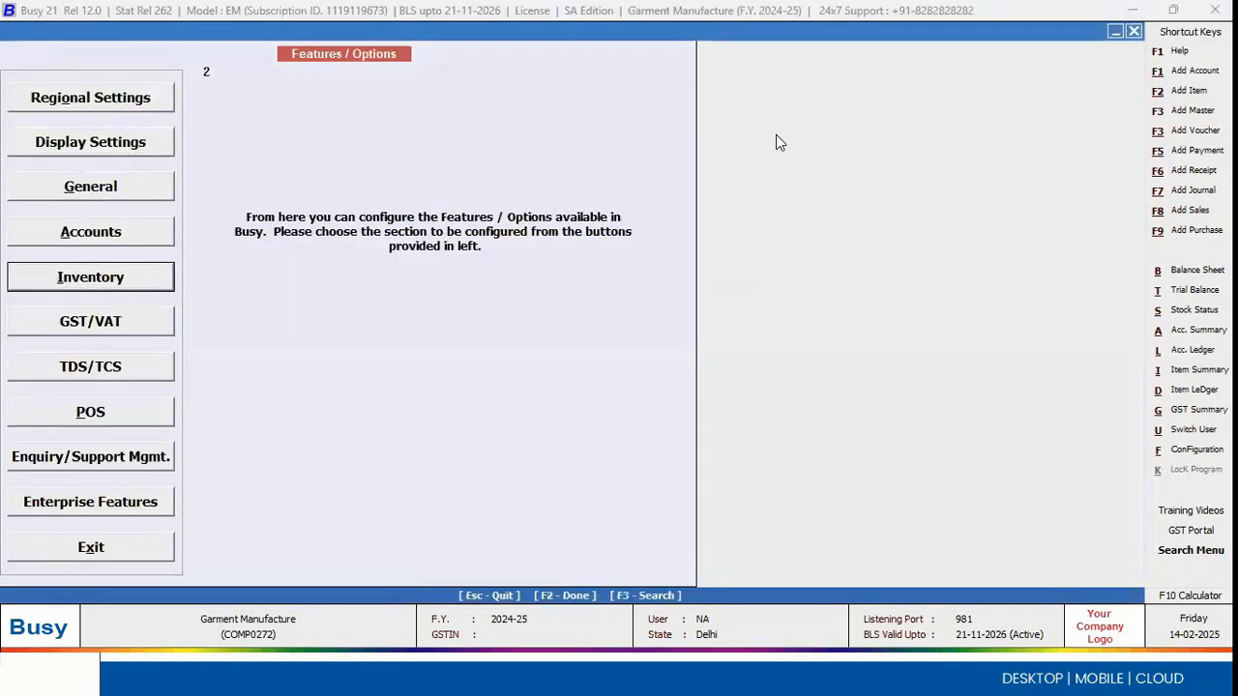
{"action": "left_click", "coordinate": [63, 235]}
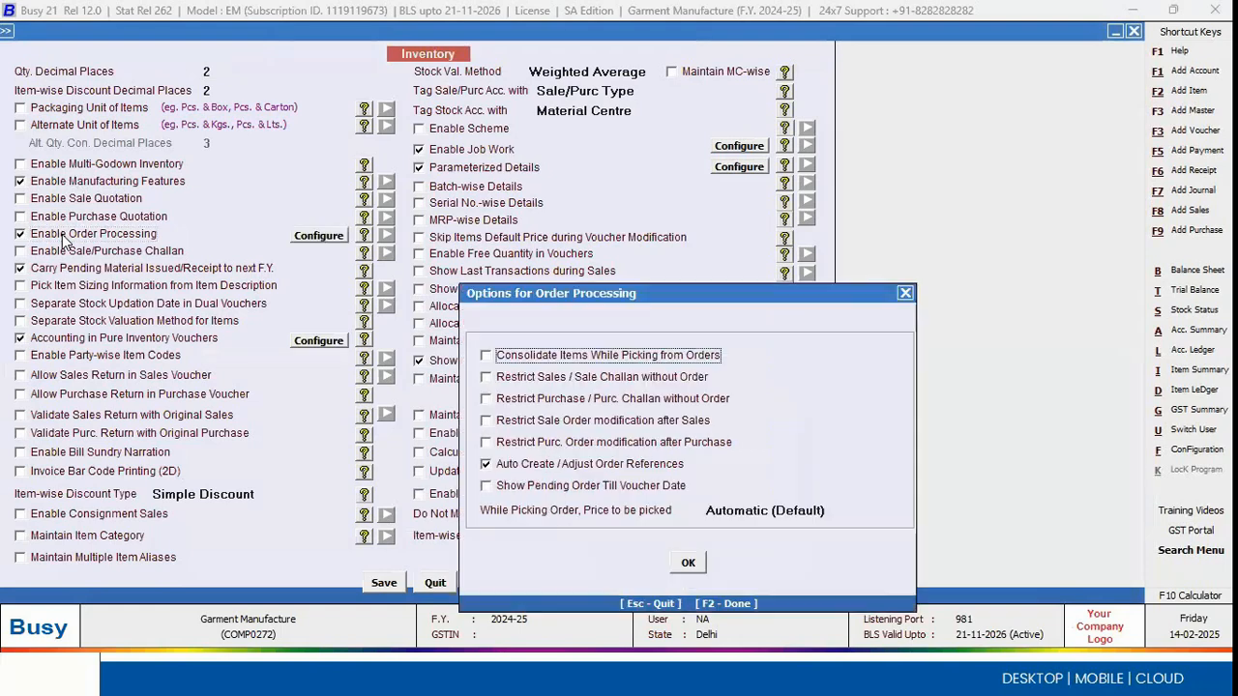
{"action": "key", "text": "Escape"}
{"action": "key", "text": "Escape"}
{"action": "left_click", "coordinate": [61, 234]}
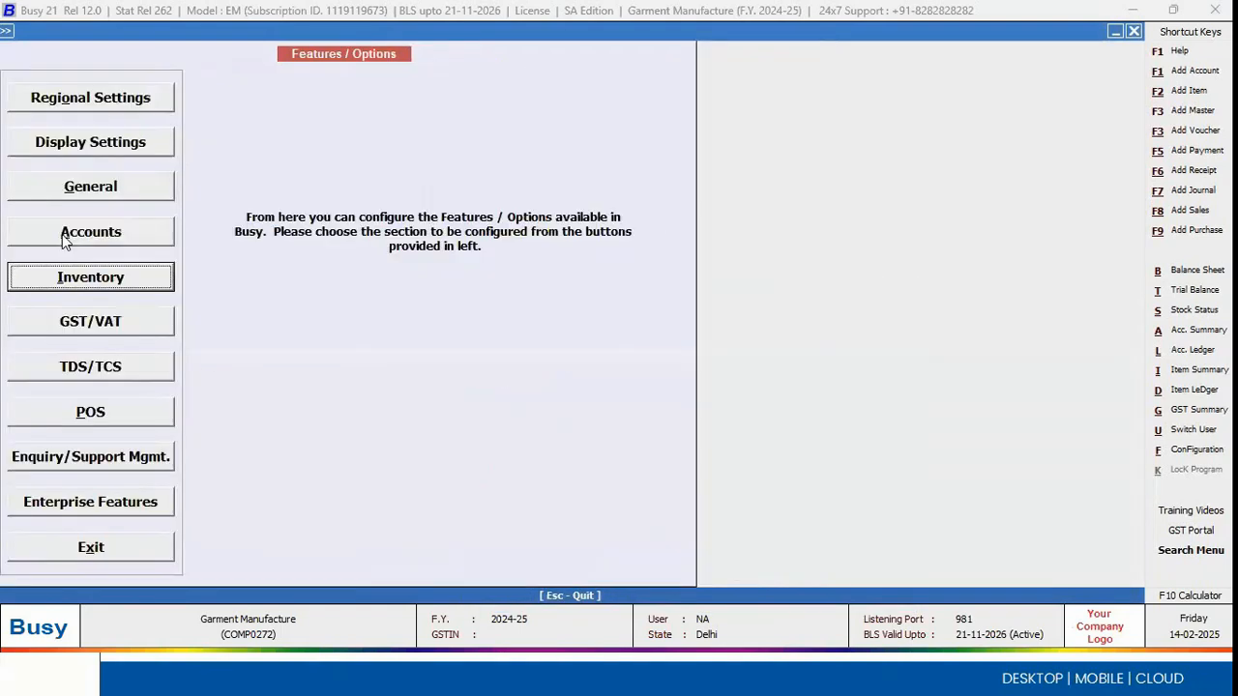
{"action": "key", "text": "Escape"}
Step: Reopen Production Planning from the production reports with order processing enabled
{"action": "key", "text": "Right"}
{"action": "key", "text": "Right"}
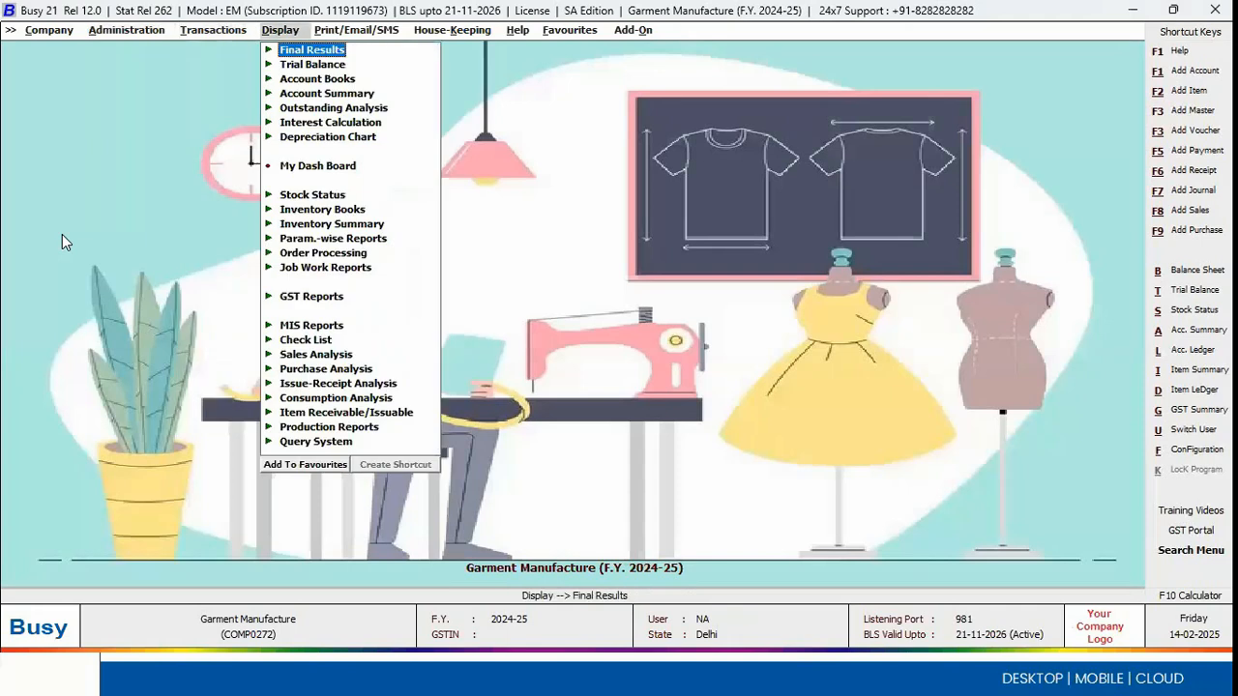
{"action": "key", "text": "Down"}
{"action": "key", "text": "Down"}
{"action": "key", "text": "Down"}
{"action": "key", "text": "Down"}
{"action": "key", "text": "Down"}
{"action": "key", "text": "Down"}
{"action": "key", "text": "Down"}
{"action": "key", "text": "Down"}
{"action": "key", "text": "Down"}
{"action": "key", "text": "Down"}
{"action": "key", "text": "Down"}
{"action": "key", "text": "Down"}
{"action": "key", "text": "Down"}
{"action": "key", "text": "Down"}
{"action": "key", "text": "Down"}
{"action": "key", "text": "Down"}
{"action": "key", "text": "Down"}
{"action": "key", "text": "Down"}
{"action": "key", "text": "Down"}
{"action": "key", "text": "Down"}
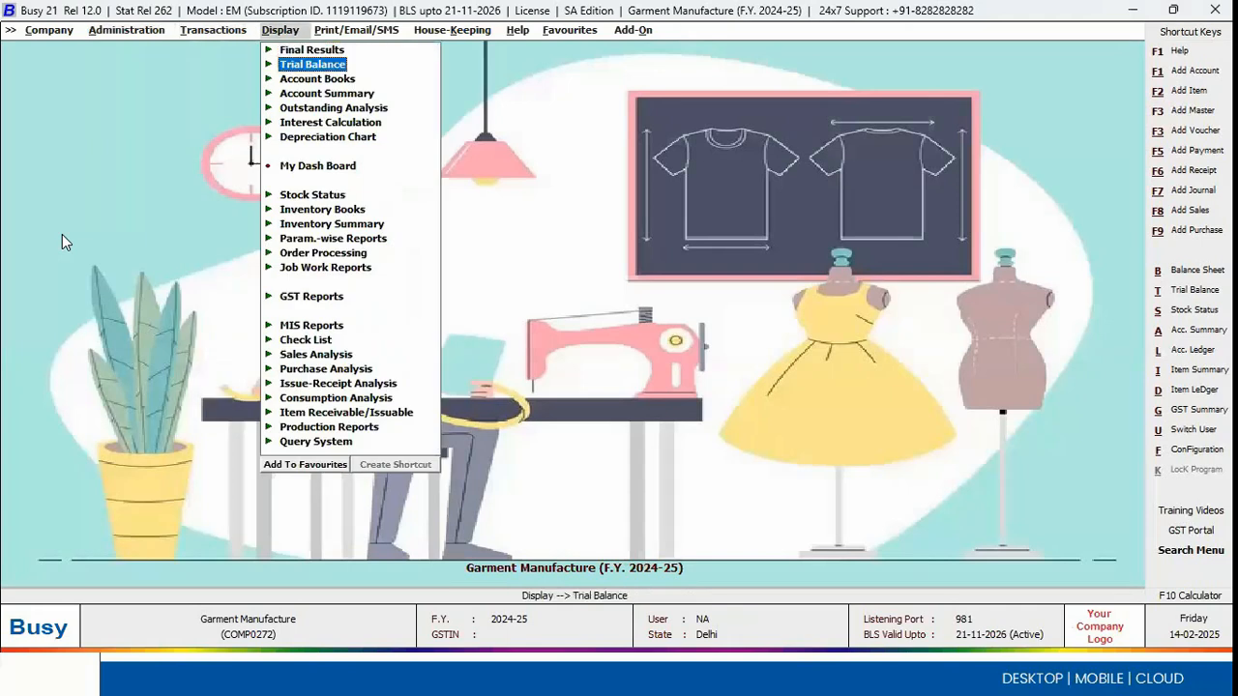
{"action": "key", "text": "Return"}
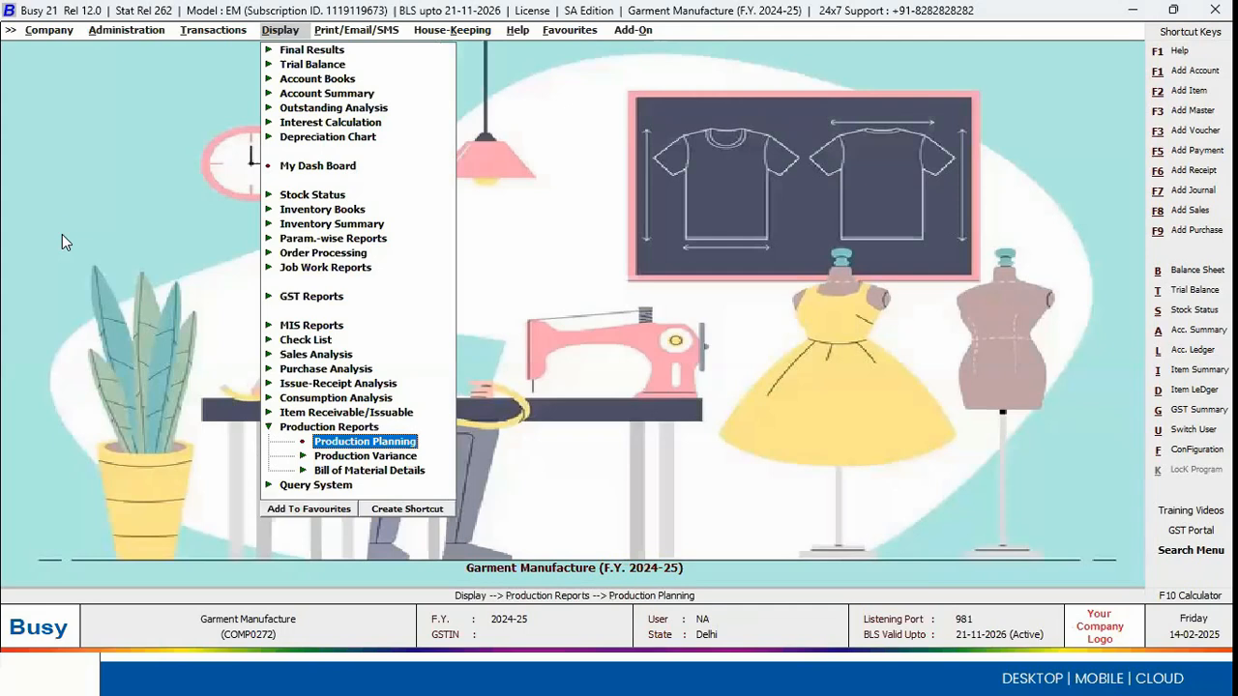
{"action": "key", "text": "Return"}
Step: Regenerate the Production Planning report for 5 Pcs. of D-001 New Era T-Shirt as on 01-04-2024, leaving out pending sales/purchase orders
{"action": "key", "text": "Return"}
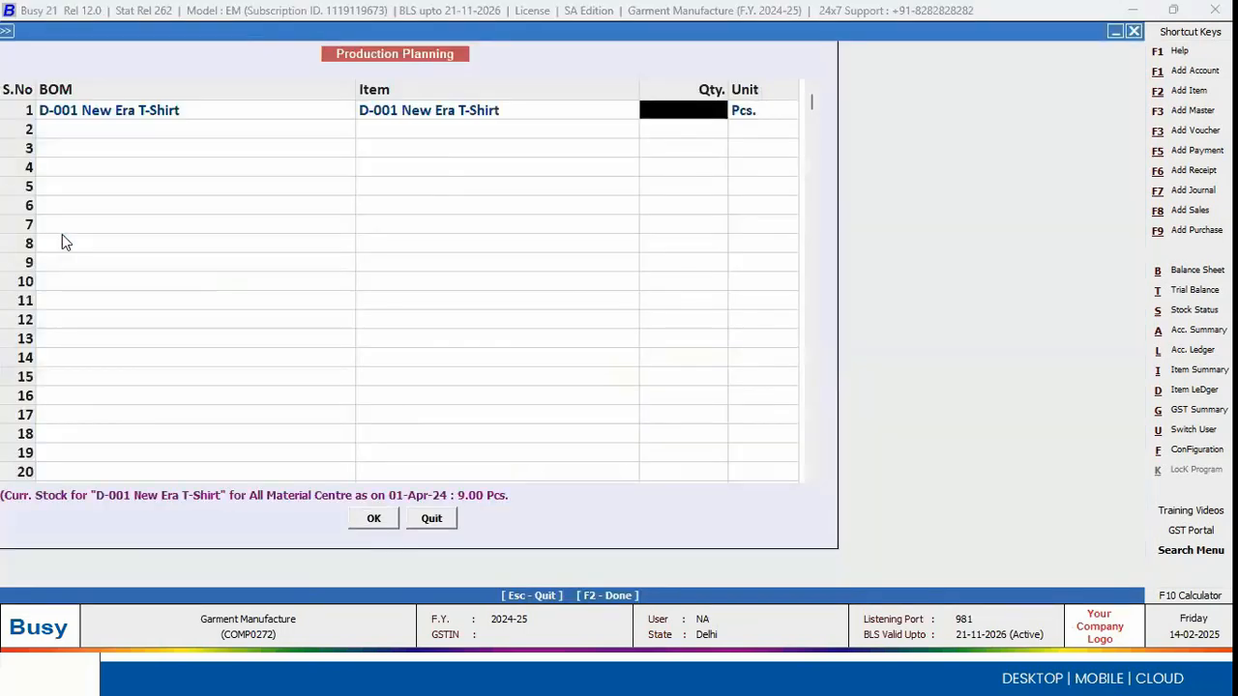
{"action": "type", "text": "5"}
{"action": "key", "text": "Return"}
{"action": "key", "text": "F2"}
{"action": "key", "text": "Return"}
{"action": "key", "text": "Return"}
{"action": "key", "text": "Return"}
{"action": "key", "text": "Return"}
{"action": "key", "text": "Return"}
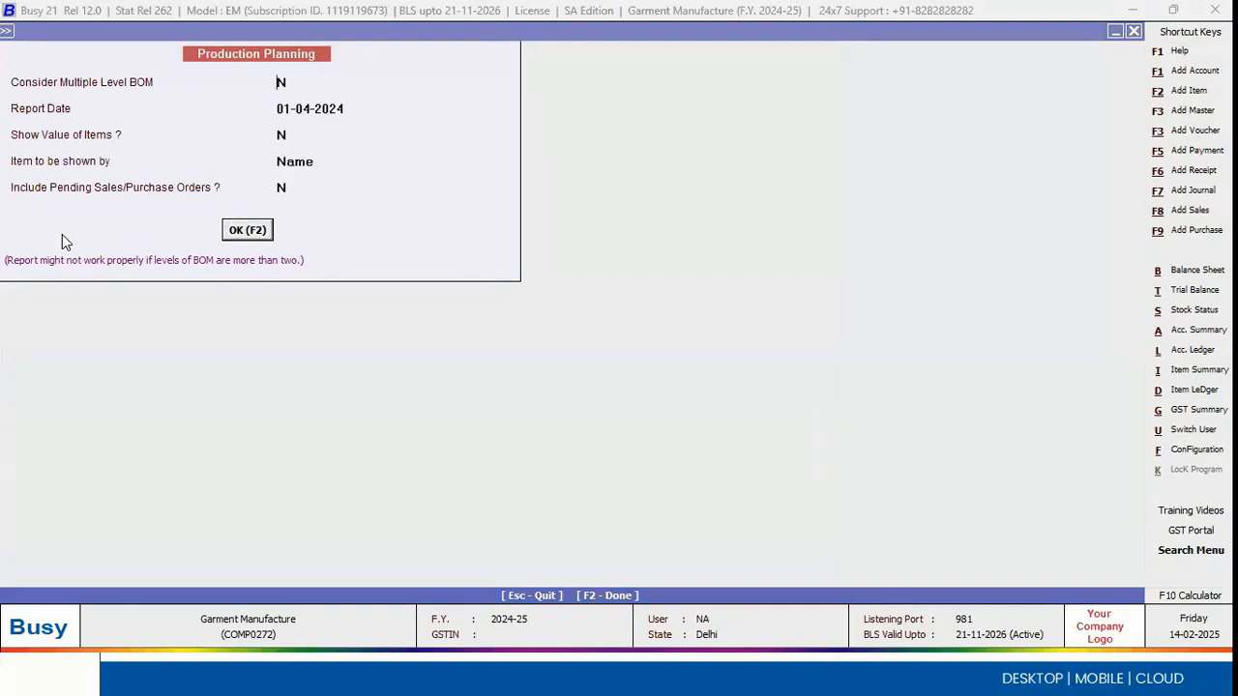
{"action": "key", "text": "Return"}
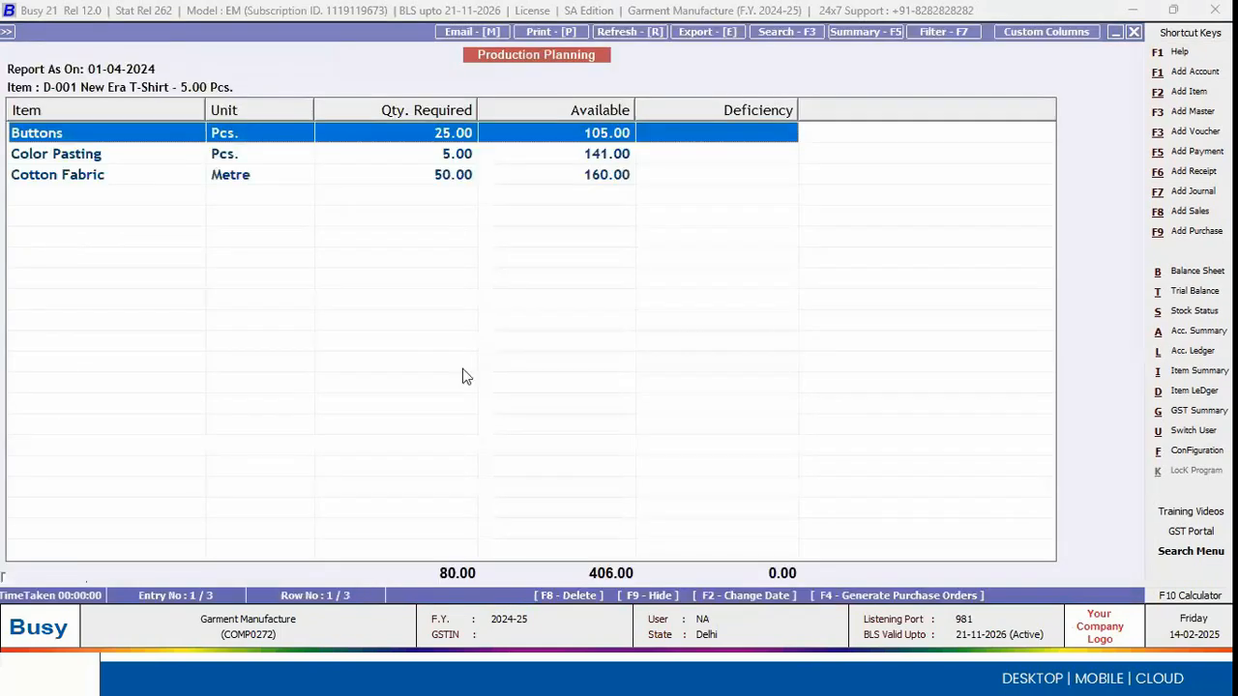
Step: Try to generate purchase orders for all items in the Production Planning report, and close the report
{"action": "key", "text": "F4"}
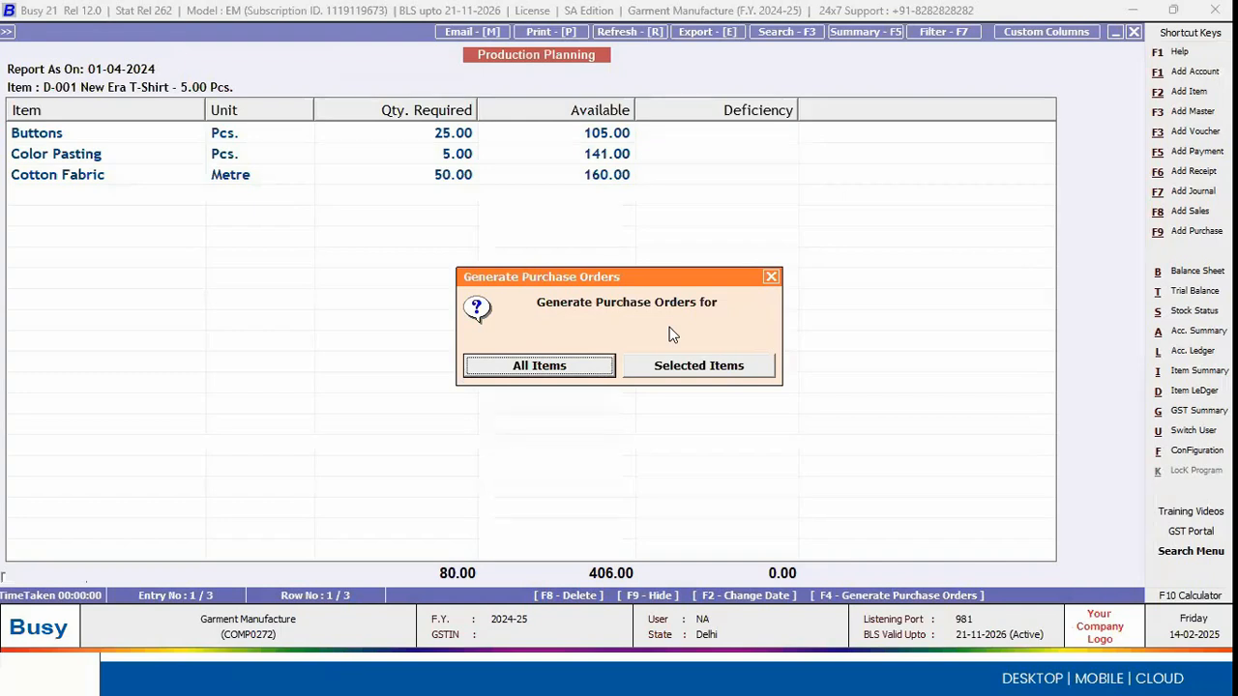
{"action": "left_click", "coordinate": [539, 365]}
{"action": "key", "text": "Return"}
{"action": "key", "text": "Escape"}
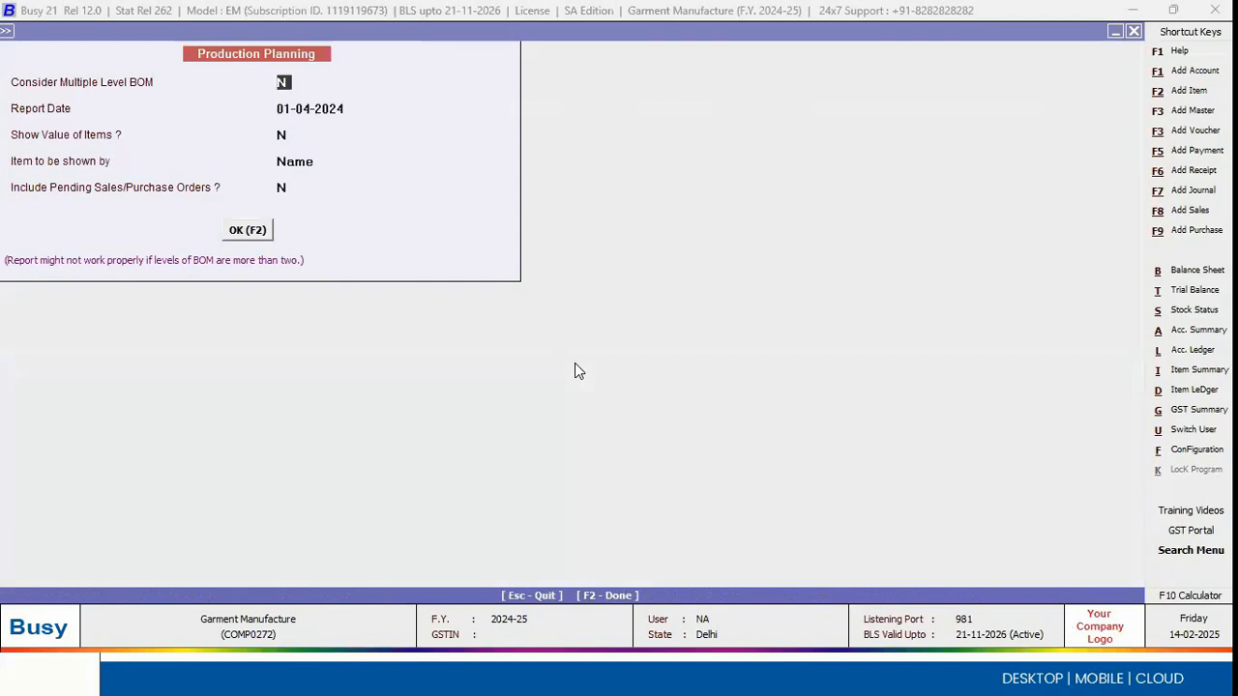
Step: Close the Production Planning options, switch to the presentation and reveal its point on in-house and outside job work
{"action": "key", "text": "F2"}
{"action": "key", "text": "Escape"}
{"action": "key", "text": "Right"}
{"action": "key", "text": "Left"}
{"action": "key", "text": "Return"}
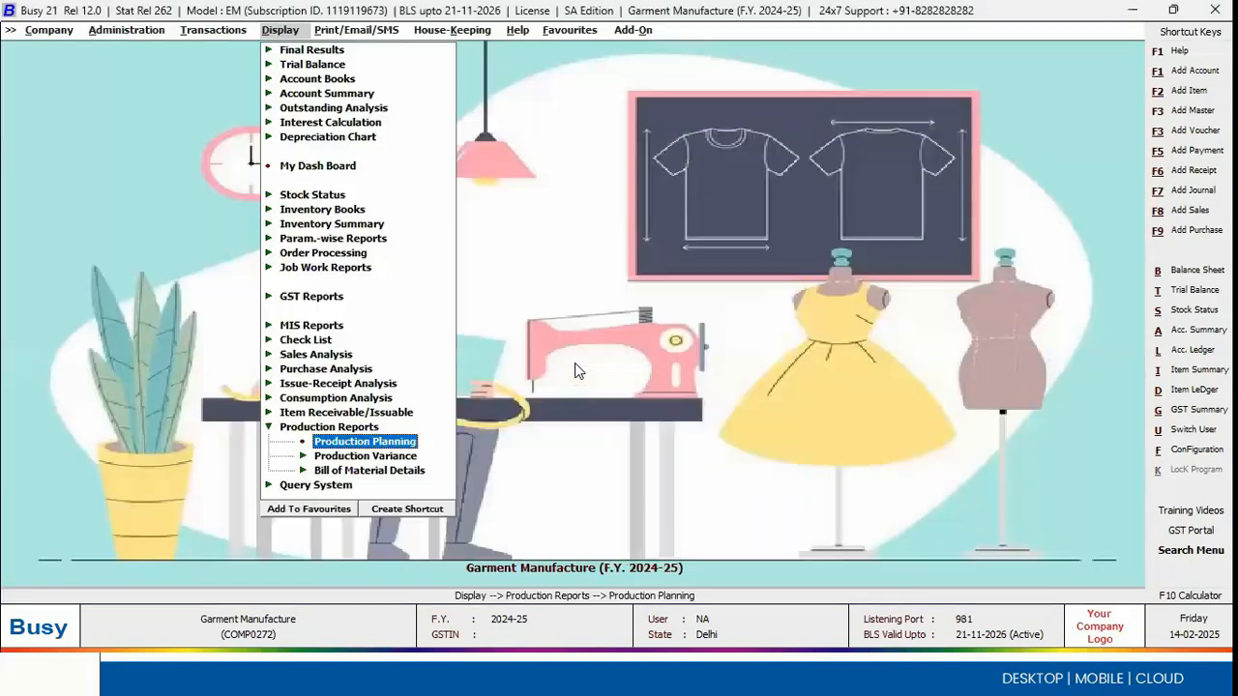
{"action": "key", "text": "alt+Tab"}
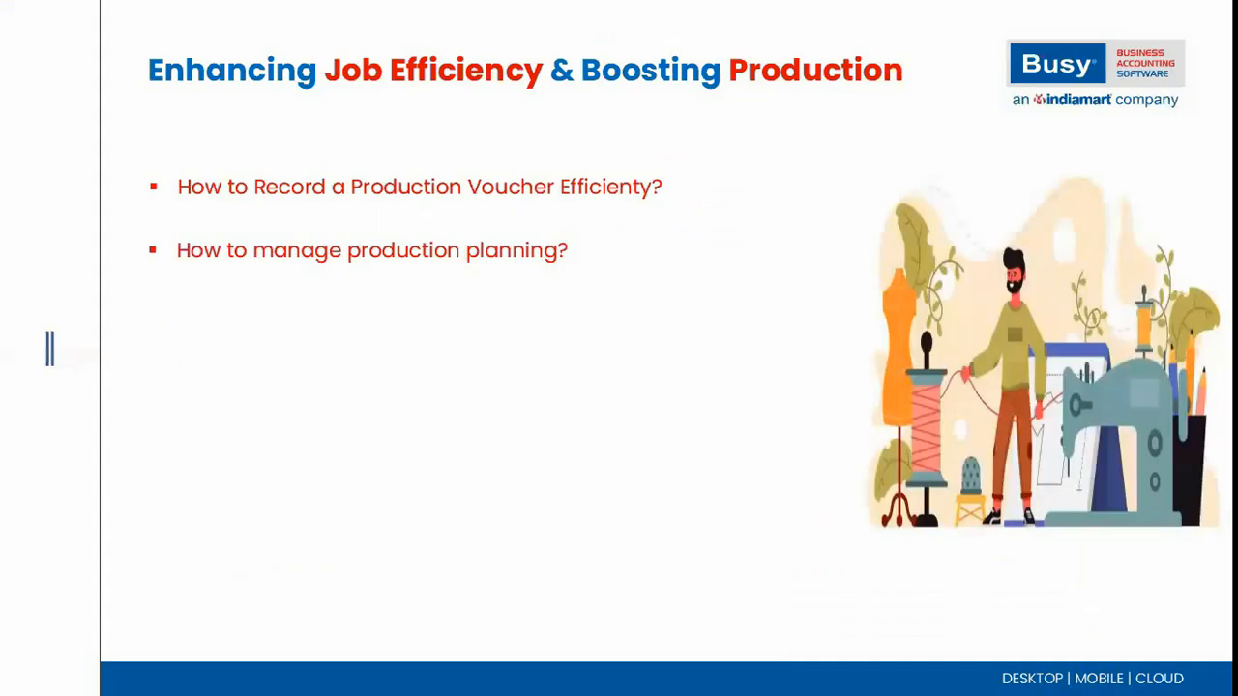
{"action": "key", "text": "Right"}
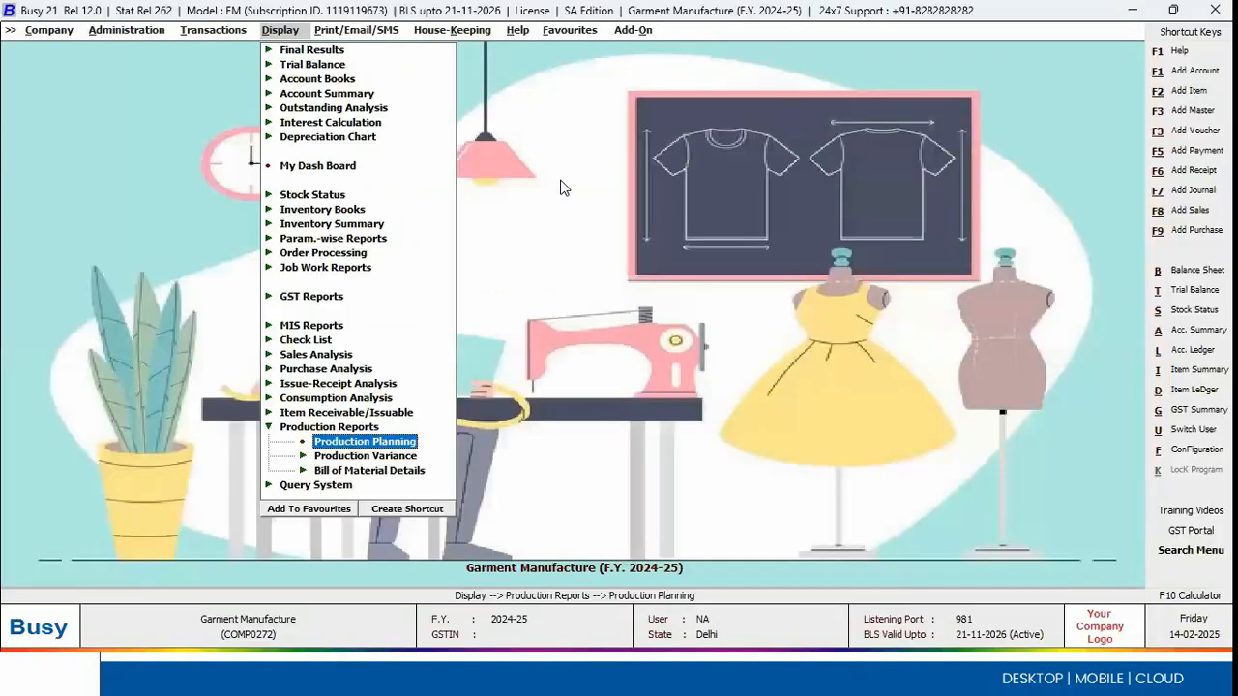
Step: Switch back to Busy and list the available Out-Side Job Work reports under Job Work Reports
{"action": "key", "text": "Up"}
{"action": "key", "text": "Up"}
{"action": "key", "text": "Up"}
{"action": "key", "text": "Up"}
{"action": "key", "text": "Up"}
{"action": "key", "text": "Up"}
{"action": "key", "text": "Up"}
{"action": "key", "text": "Up"}
{"action": "key", "text": "Up"}
{"action": "key", "text": "Up"}
{"action": "key", "text": "Up"}
{"action": "key", "text": "Down"}
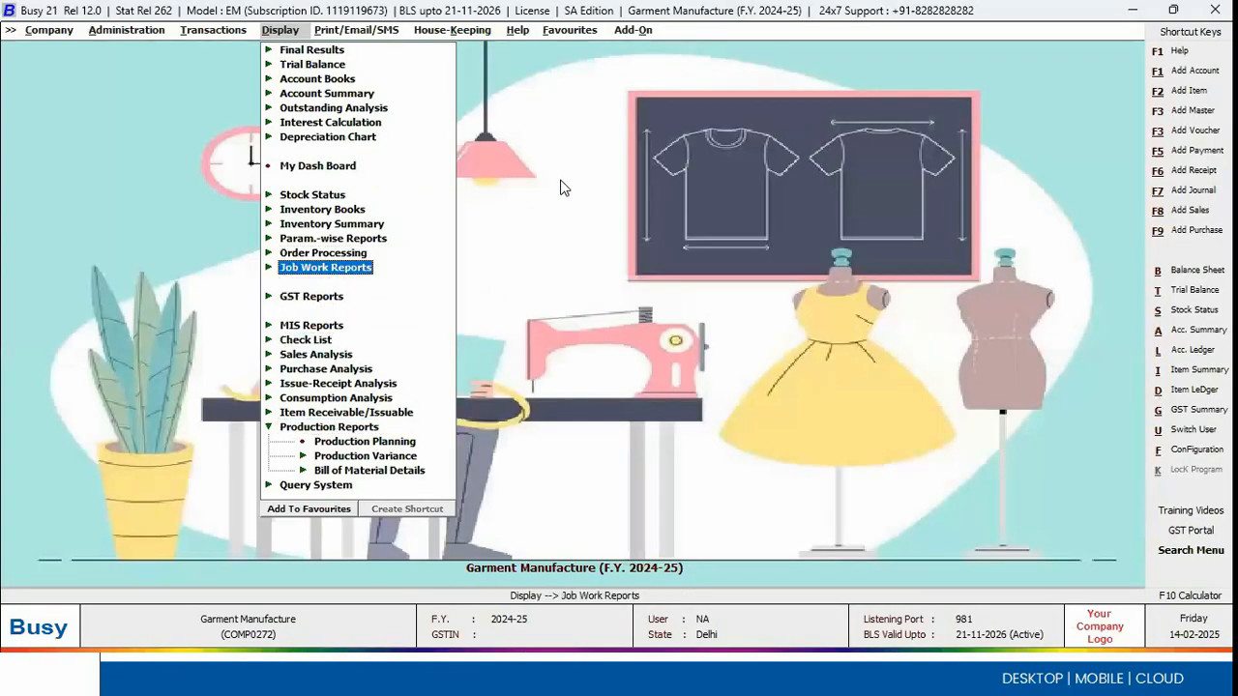
{"action": "key", "text": "Return"}
Step: Open Mat. Issued to Party voucher 2 of 01-04-2024, series Main, for modification and bring up its job work details
{"action": "key", "text": "Return"}
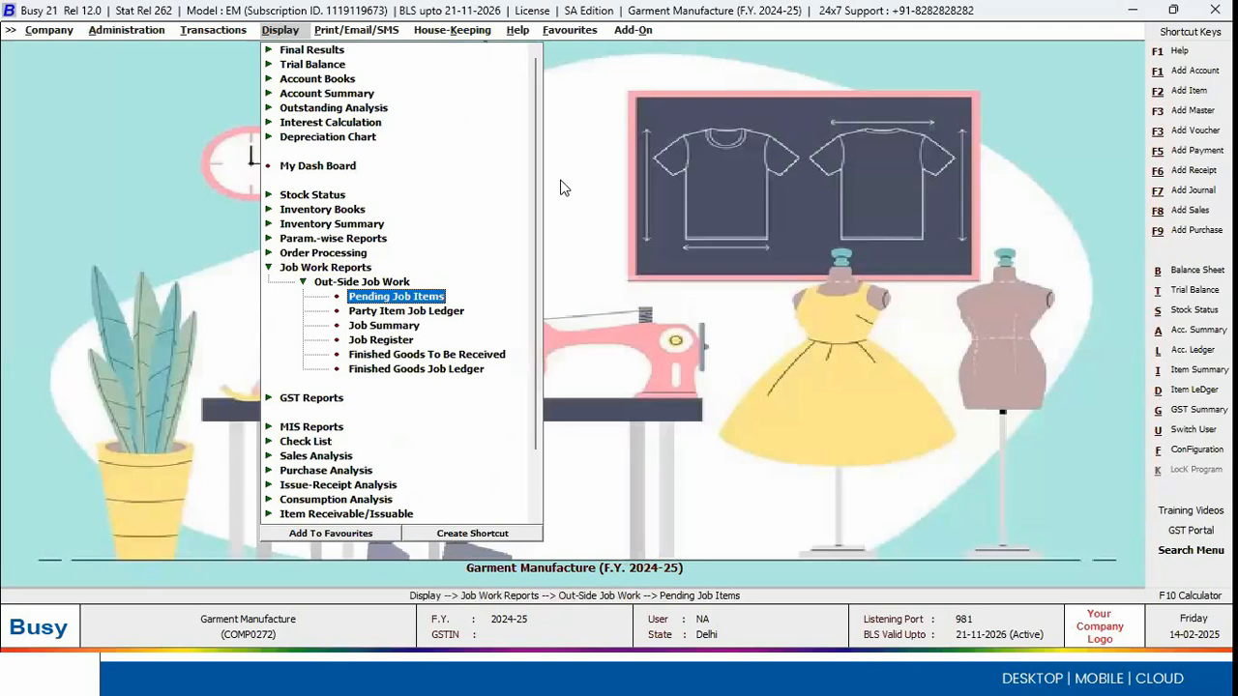
{"action": "key", "text": "Left"}
{"action": "key", "text": "Down"}
{"action": "key", "text": "Down"}
{"action": "key", "text": "Down"}
{"action": "key", "text": "Down"}
{"action": "key", "text": "Down"}
{"action": "key", "text": "Down"}
{"action": "key", "text": "Down"}
{"action": "key", "text": "Down"}
{"action": "key", "text": "Down"}
{"action": "key", "text": "Down"}
{"action": "key", "text": "Down"}
{"action": "key", "text": "Down"}
{"action": "key", "text": "Down"}
{"action": "key", "text": "Down"}
{"action": "key", "text": "Down"}
{"action": "key", "text": "Return"}
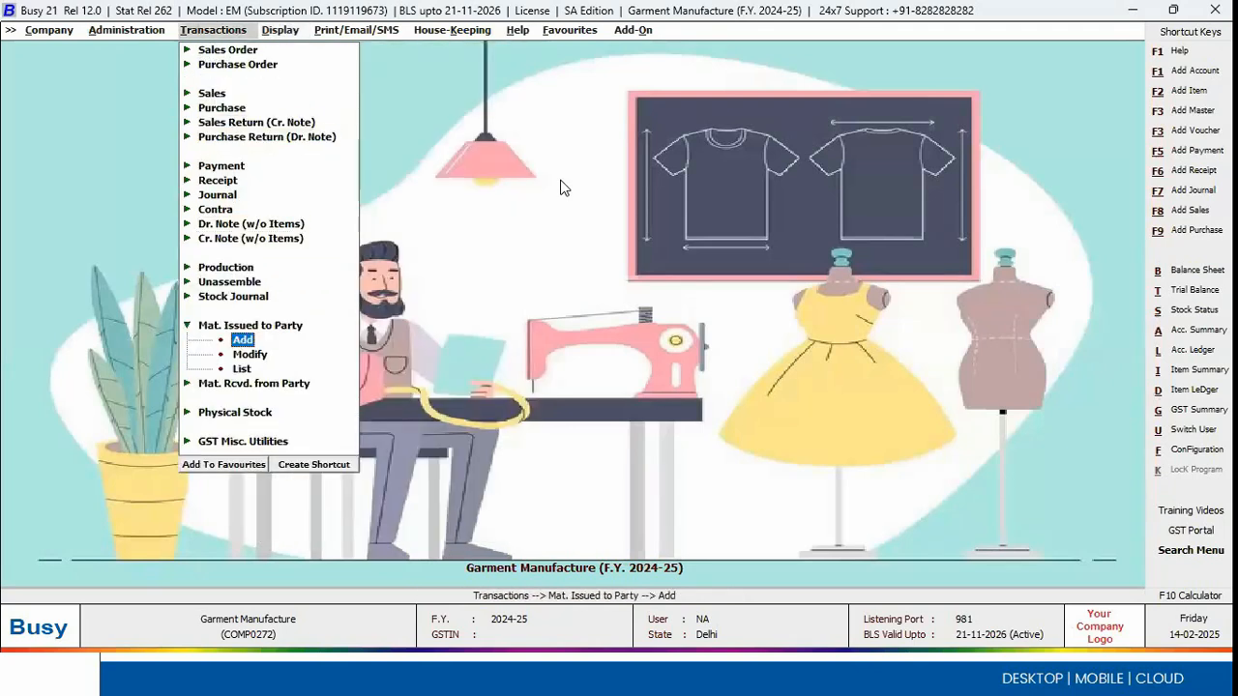
{"action": "key", "text": "Down"}
{"action": "key", "text": "Return"}
{"action": "key", "text": "Return"}
{"action": "key", "text": "Return"}
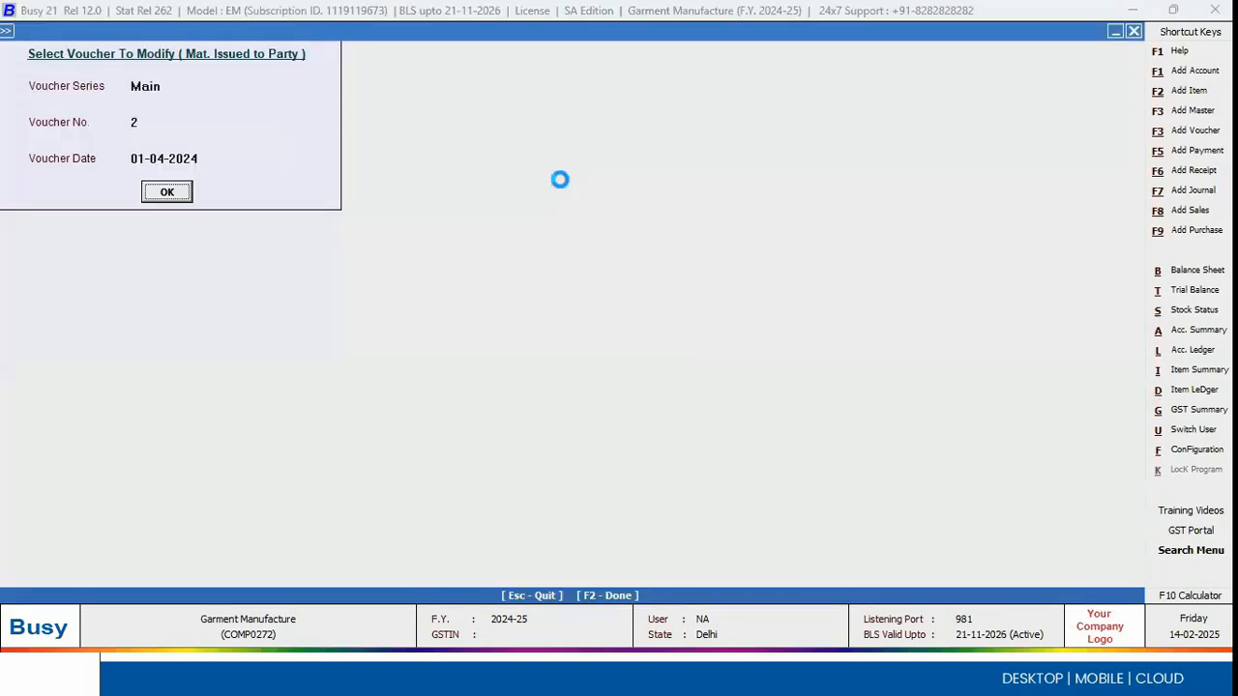
Step: Close the issued-material voucher and open Mat. Rcvd. from Party voucher 3423 of 01-04-2024 for modification
{"action": "key", "text": "Return"}
{"action": "key", "text": "Return"}
{"action": "key", "text": "Return"}
{"action": "key", "text": "Return"}
{"action": "key", "text": "Return"}
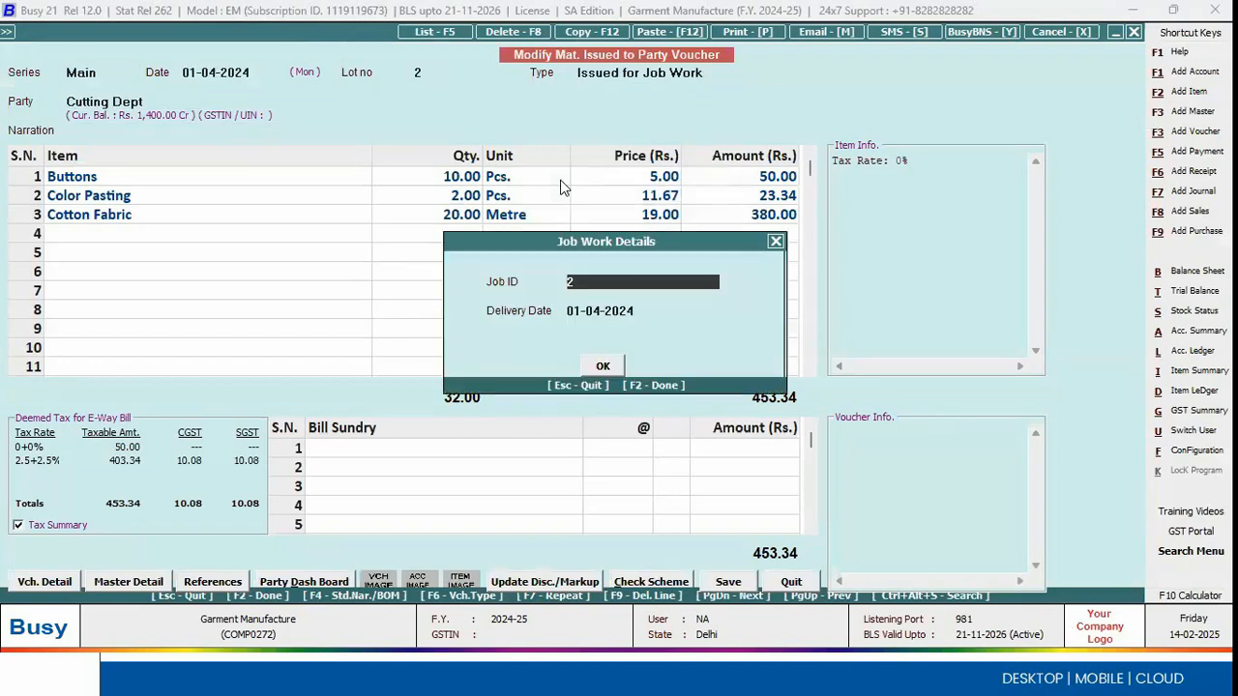
{"action": "key", "text": "Escape"}
{"action": "key", "text": "Escape"}
{"action": "key", "text": "Escape"}
{"action": "key", "text": "Down"}
{"action": "key", "text": "Down"}
{"action": "key", "text": "Return"}
{"action": "key", "text": "Down"}
{"action": "key", "text": "Return"}
{"action": "key", "text": "Return"}
{"action": "key", "text": "Return"}
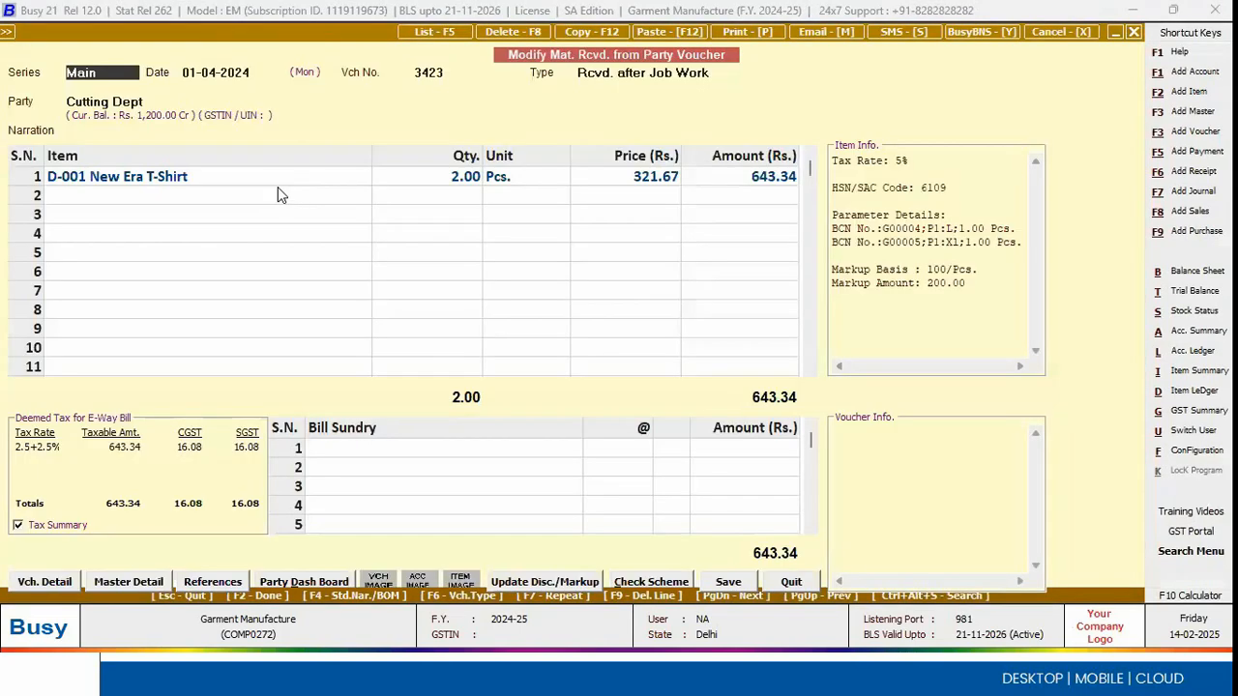
Step: Review the material consumed and wastage under Job ID 2 for the finished item D-001 New Era T-Shirt
{"action": "left_click", "coordinate": [277, 187]}
{"action": "key", "text": "Up"}
{"action": "key", "text": "Return"}
{"action": "key", "text": "Return"}
{"action": "key", "text": "F2"}
{"action": "key", "text": "Return"}
{"action": "key", "text": "Return"}
{"action": "key", "text": "Return"}
{"action": "key", "text": "Return"}
{"action": "key", "text": "Return"}
{"action": "key", "text": "Return"}
{"action": "key", "text": "Return"}
{"action": "key", "text": "Return"}
{"action": "key", "text": "Return"}
{"action": "key", "text": "Return"}
{"action": "key", "text": "Return"}
{"action": "key", "text": "Return"}
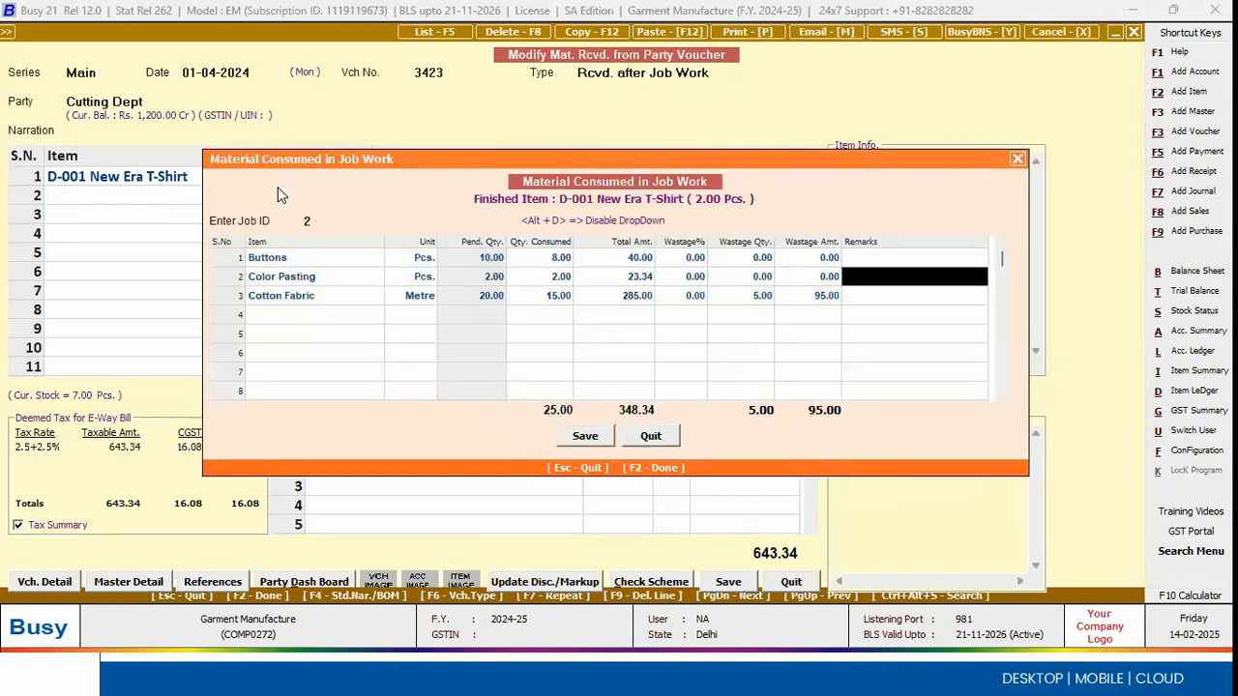
Step: Check the job charges markup and effective price of D-001 New Era T-Shirt in the received-material voucher
{"action": "key", "text": "Return"}
{"action": "key", "text": "Return"}
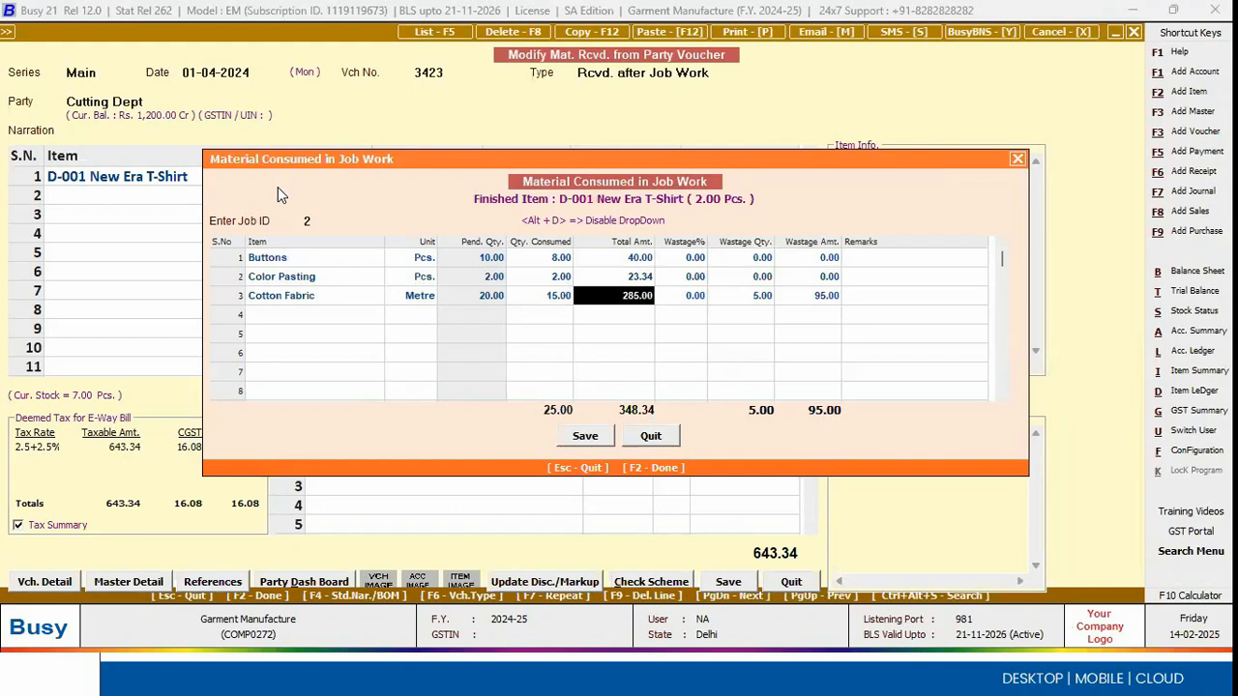
{"action": "key", "text": "F2"}
{"action": "key", "text": "Return"}
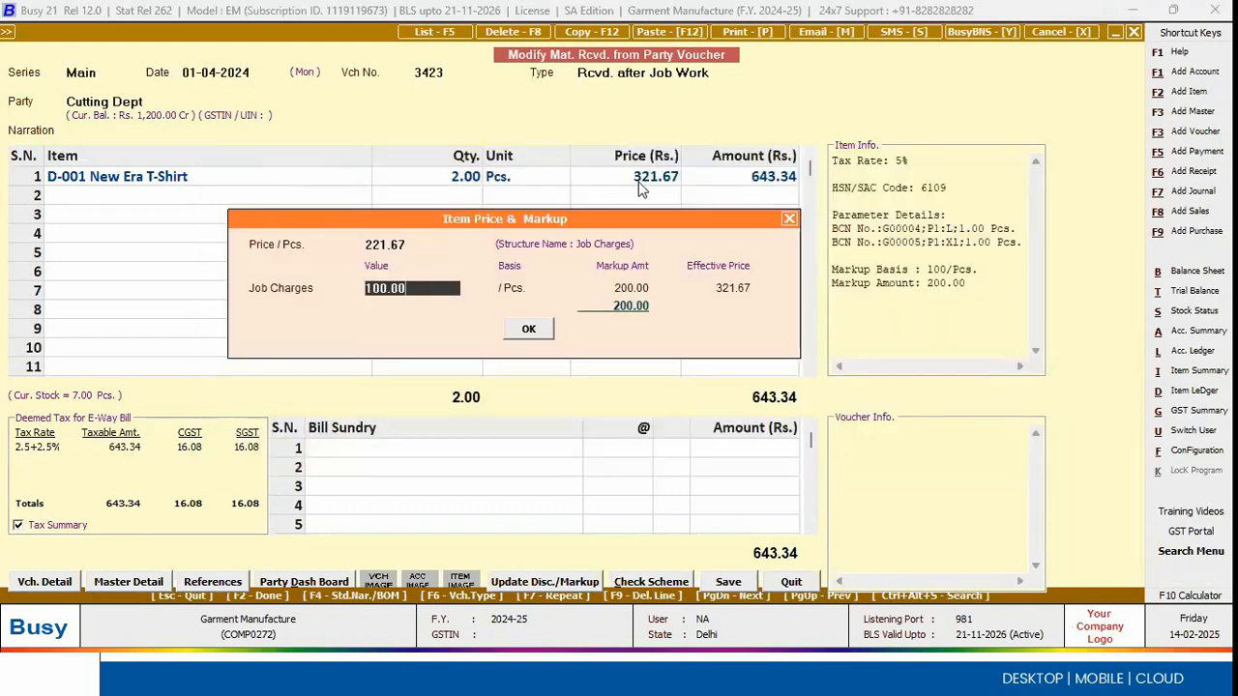
{"action": "key", "text": "Return"}
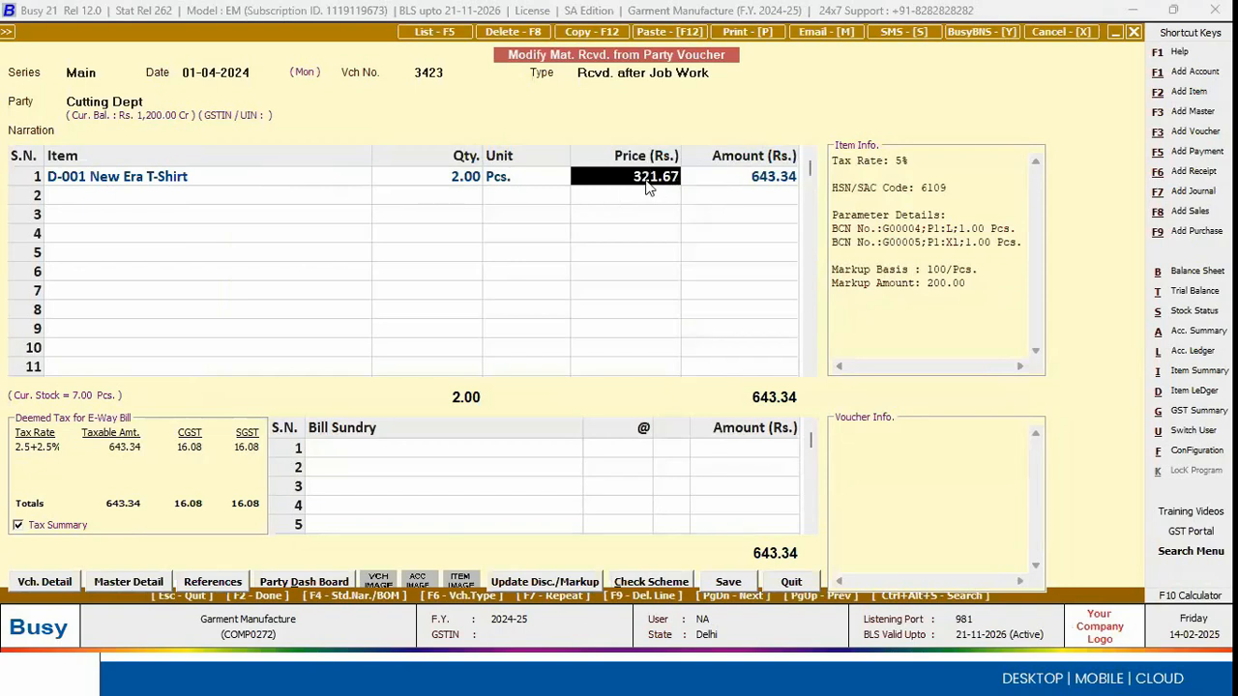
{"action": "key", "text": "F2"}
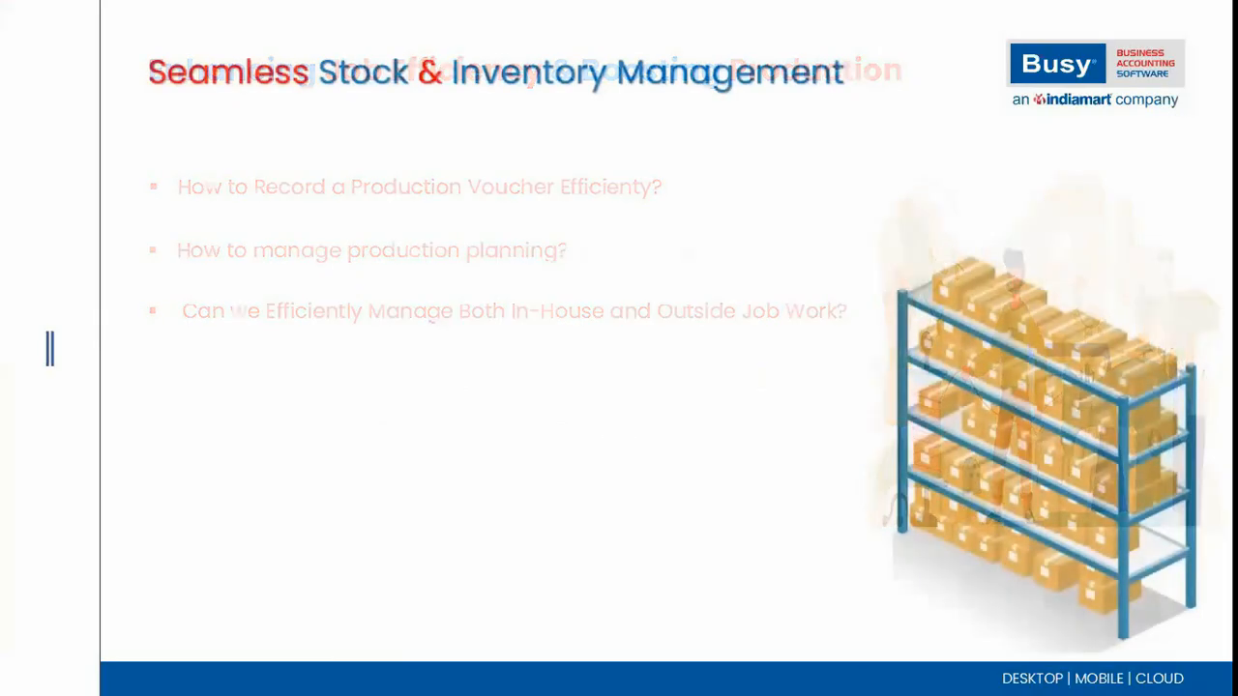
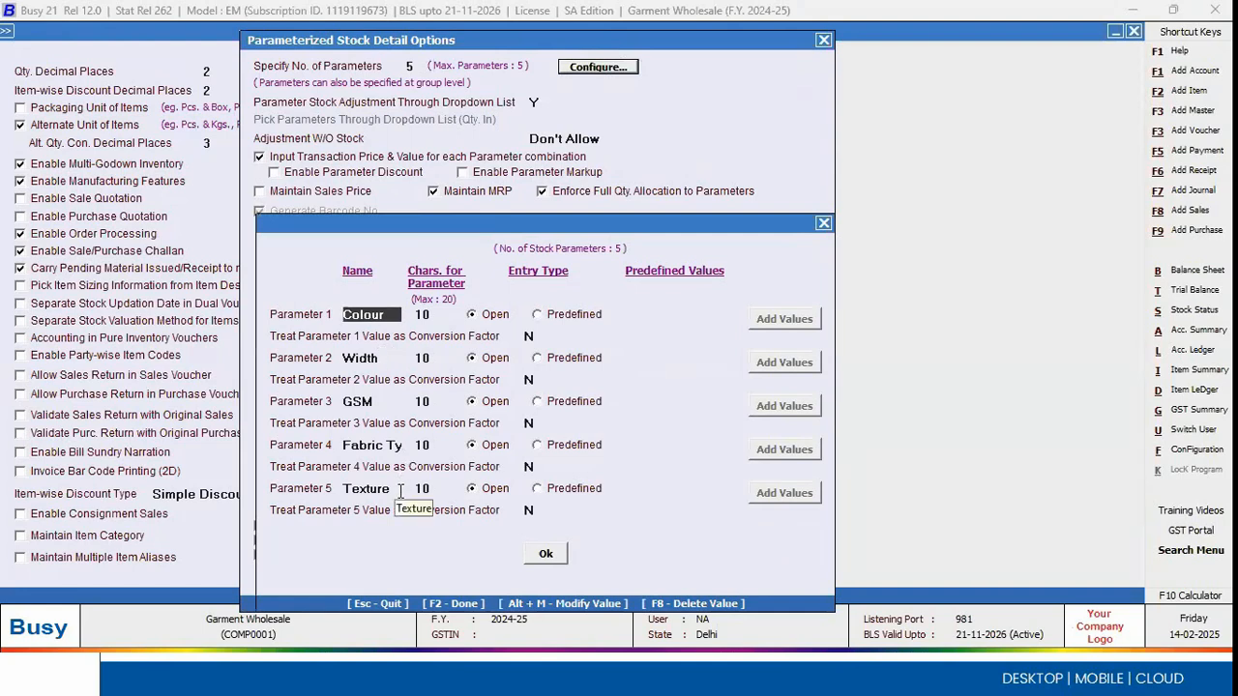
Step: Close the parameterized stock configuration and start a new sales voucher in series Main
{"action": "key", "text": "Escape"}
{"action": "key", "text": "Escape"}
{"action": "key", "text": "Escape"}
{"action": "key", "text": "Escape"}
{"action": "key", "text": "Right"}
{"action": "key", "text": "Right"}
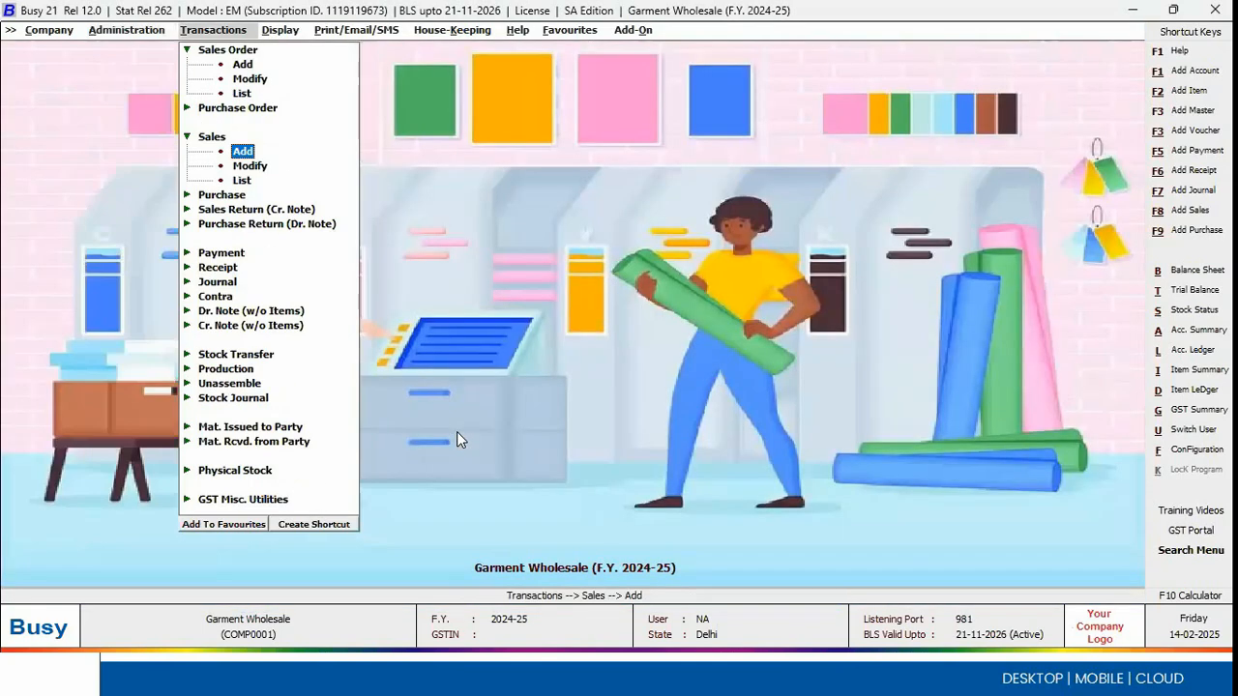
{"action": "key", "text": "Left"}
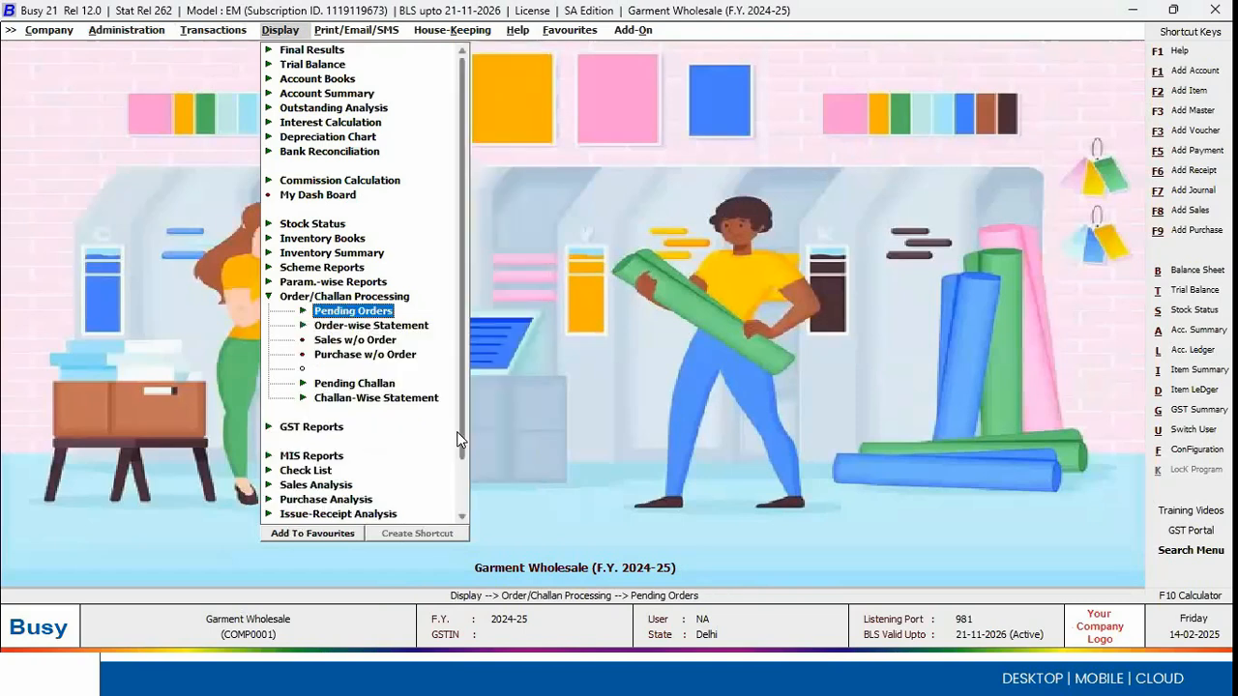
{"action": "key", "text": "Left"}
{"action": "key", "text": "Up"}
{"action": "key", "text": "Left"}
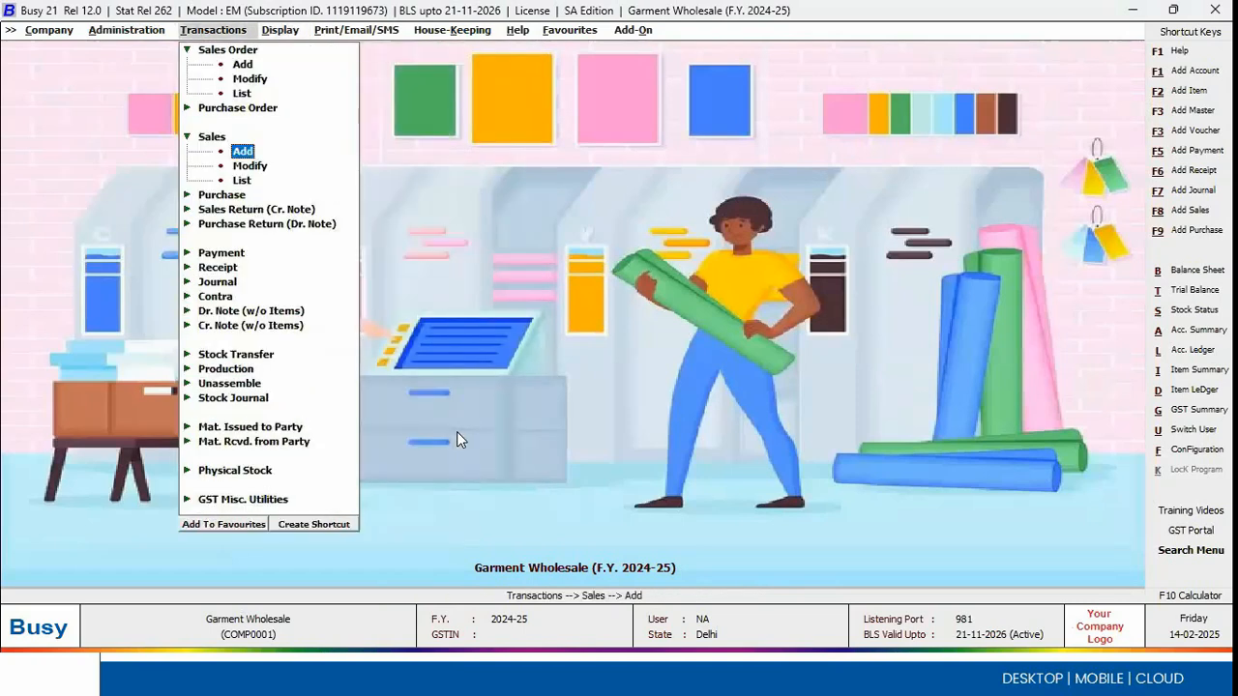
{"action": "key", "text": "Return"}
{"action": "key", "text": "Return"}
Step: Fill in the sales voucher header with date 01-04-2024 and A B Fab Co as the party
{"action": "key", "text": "Down"}
{"action": "key", "text": "Down"}
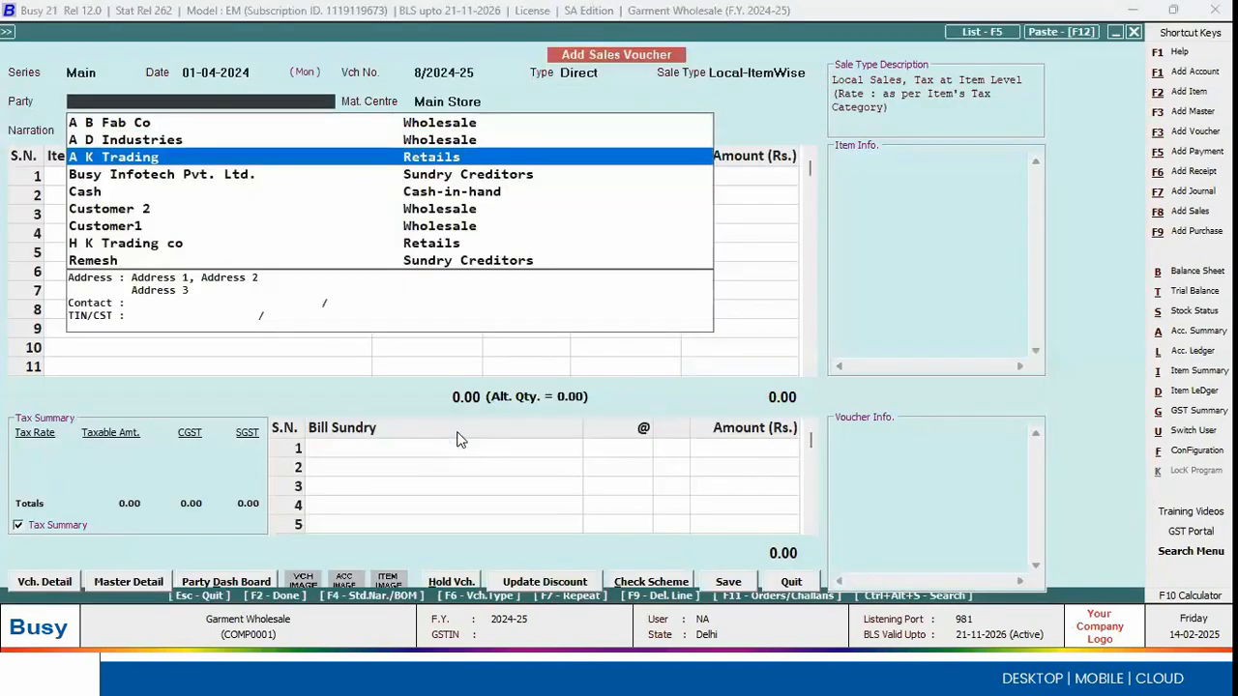
{"action": "key", "text": "Return"}
{"action": "key", "text": "Return"}
{"action": "key", "text": "space"}
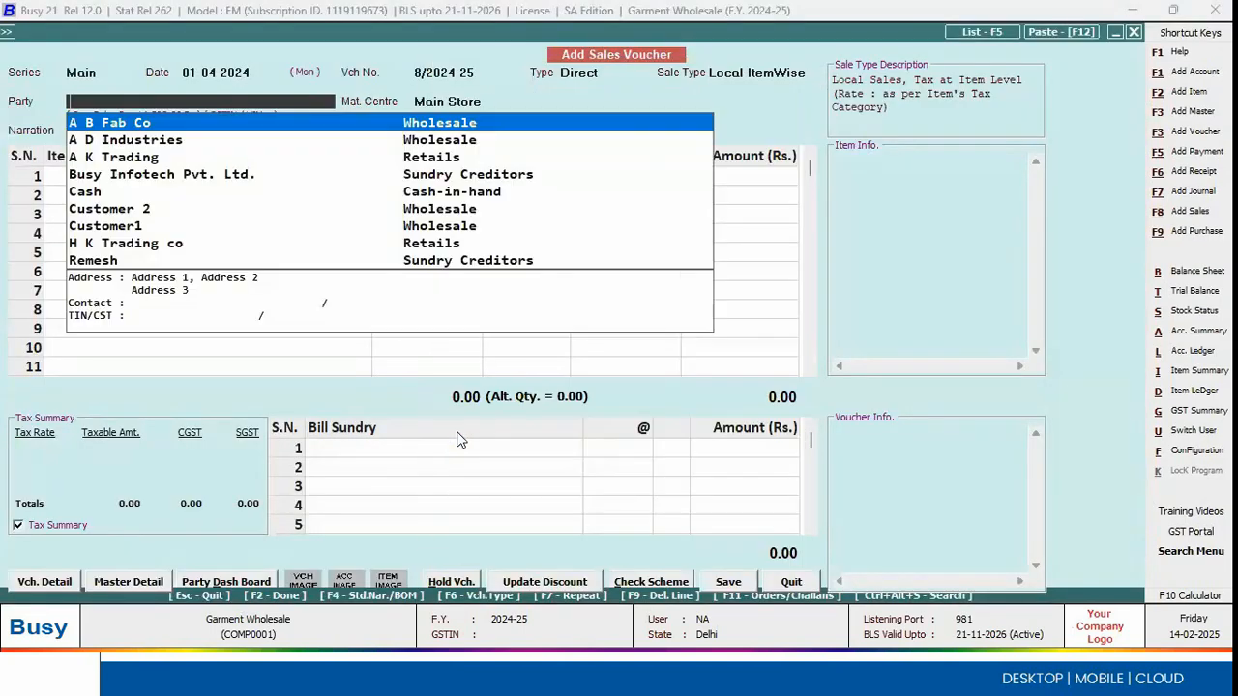
{"action": "key", "text": "Return"}
{"action": "key", "text": "Return"}
{"action": "key", "text": "Return"}
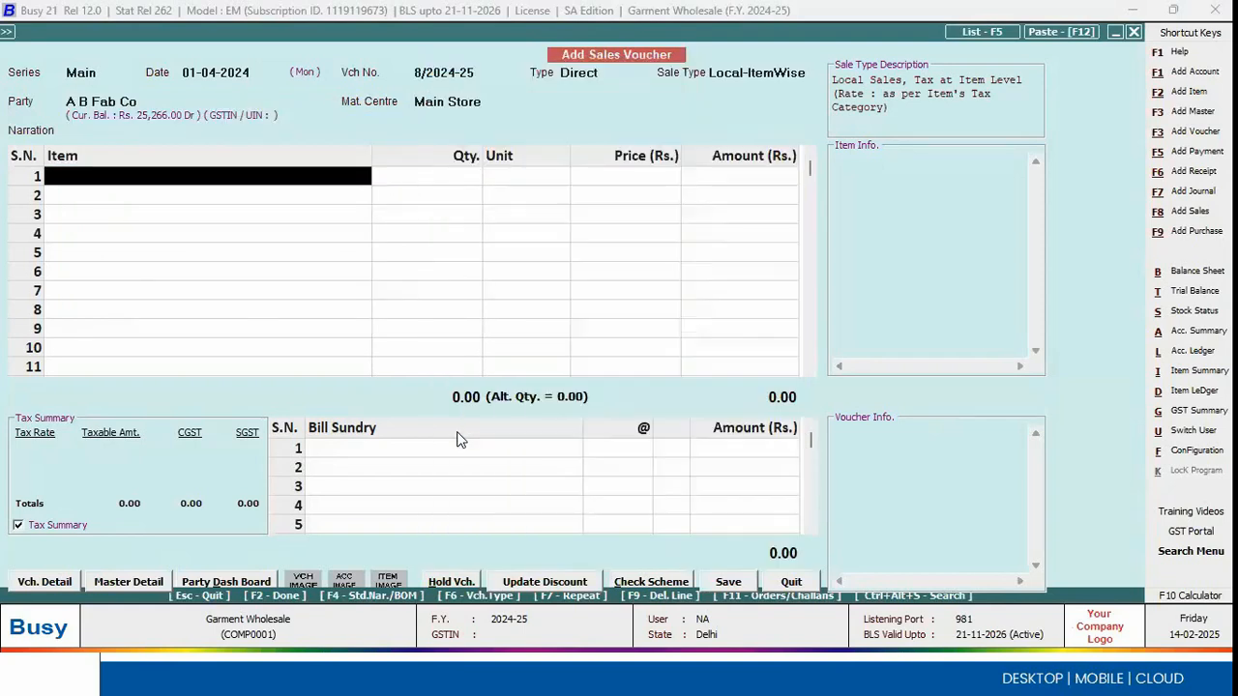
Step: Add 2 metres of Cotton Dobby Fabric to the sales voucher, allocated from barcode G00001 stock in Black, 19 Inches
{"action": "key", "text": "Down"}
{"action": "key", "text": "Down"}
{"action": "key", "text": "Down"}
{"action": "key", "text": "Down"}
{"action": "key", "text": "Down"}
{"action": "key", "text": "Down"}
{"action": "key", "text": "Down"}
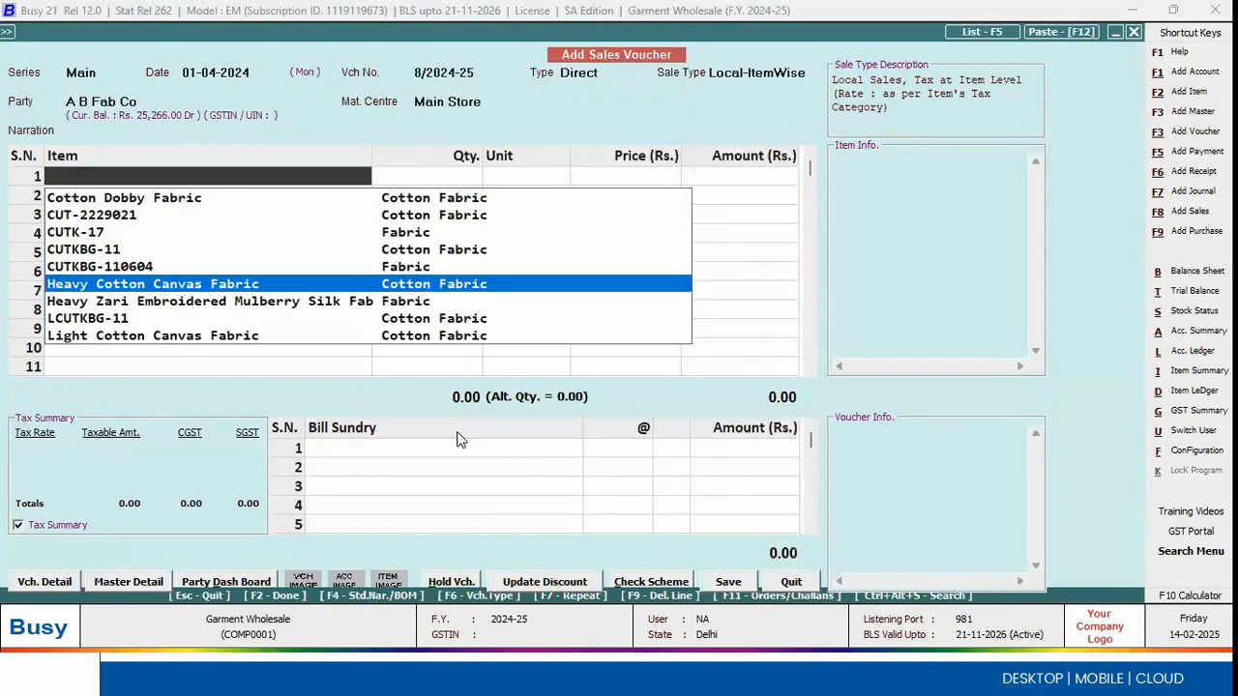
{"action": "key", "text": "Return"}
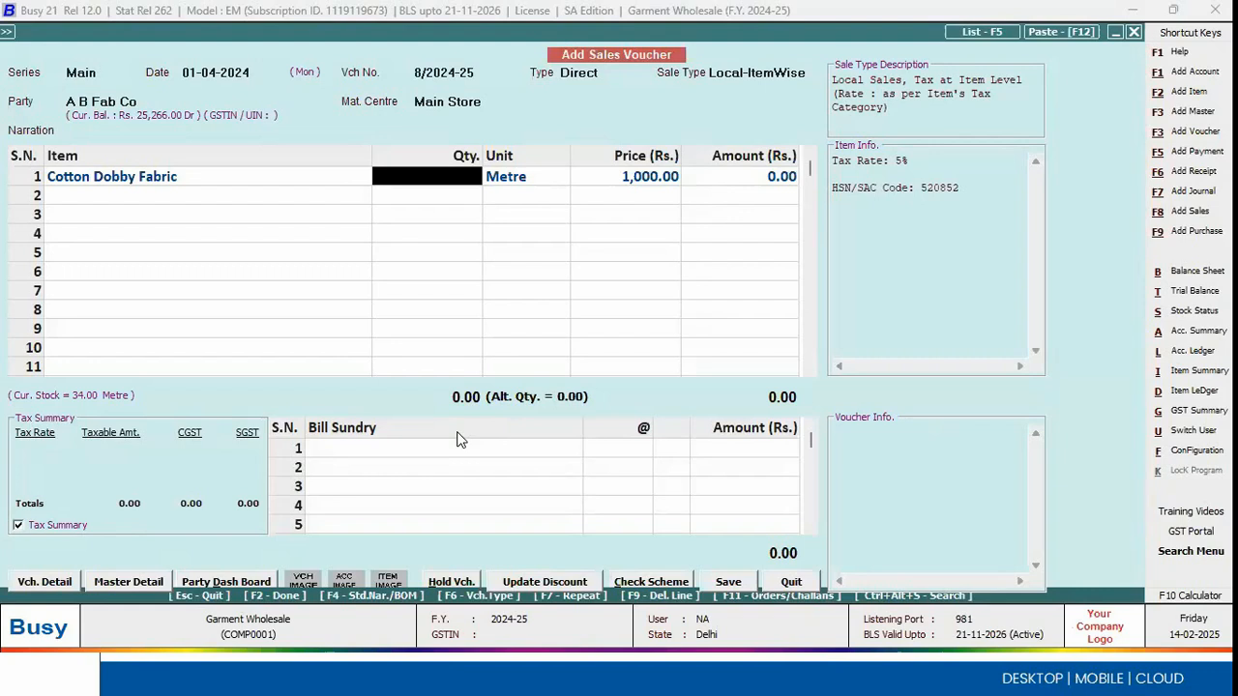
{"action": "type", "text": "2"}
{"action": "key", "text": "Return"}
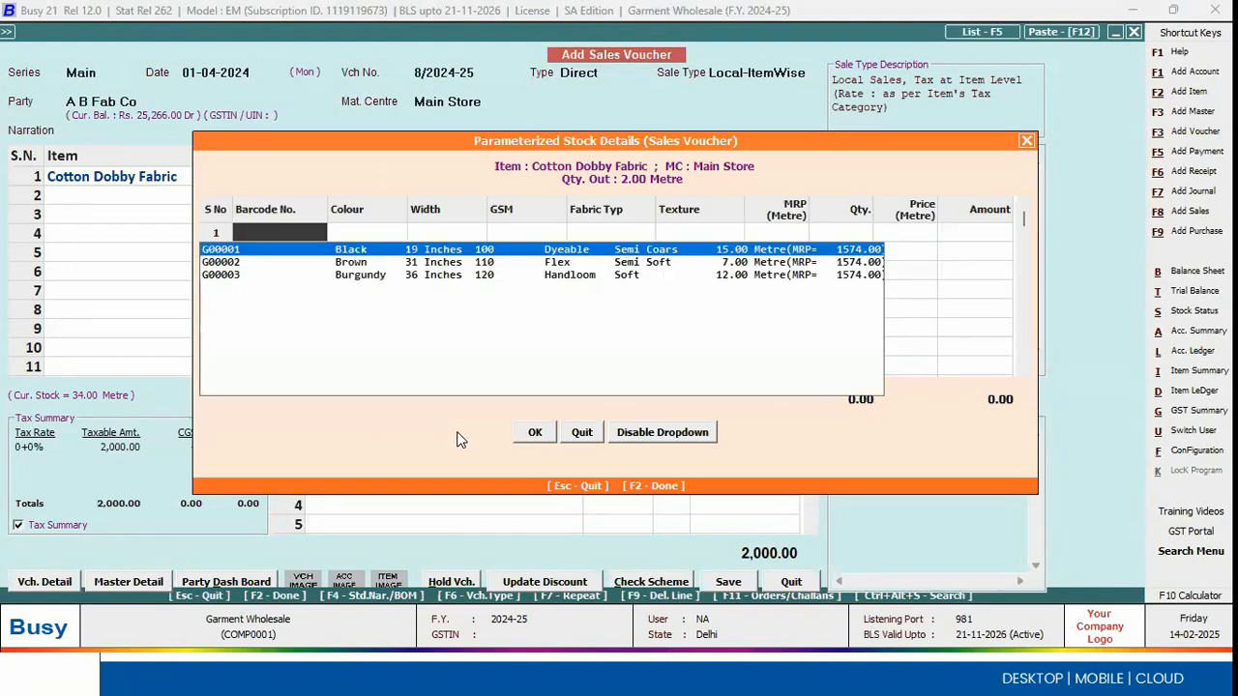
{"action": "key", "text": "Return"}
{"action": "key", "text": "Return"}
{"action": "key", "text": "Return"}
{"action": "key", "text": "Return"}
{"action": "key", "text": "Return"}
{"action": "key", "text": "Return"}
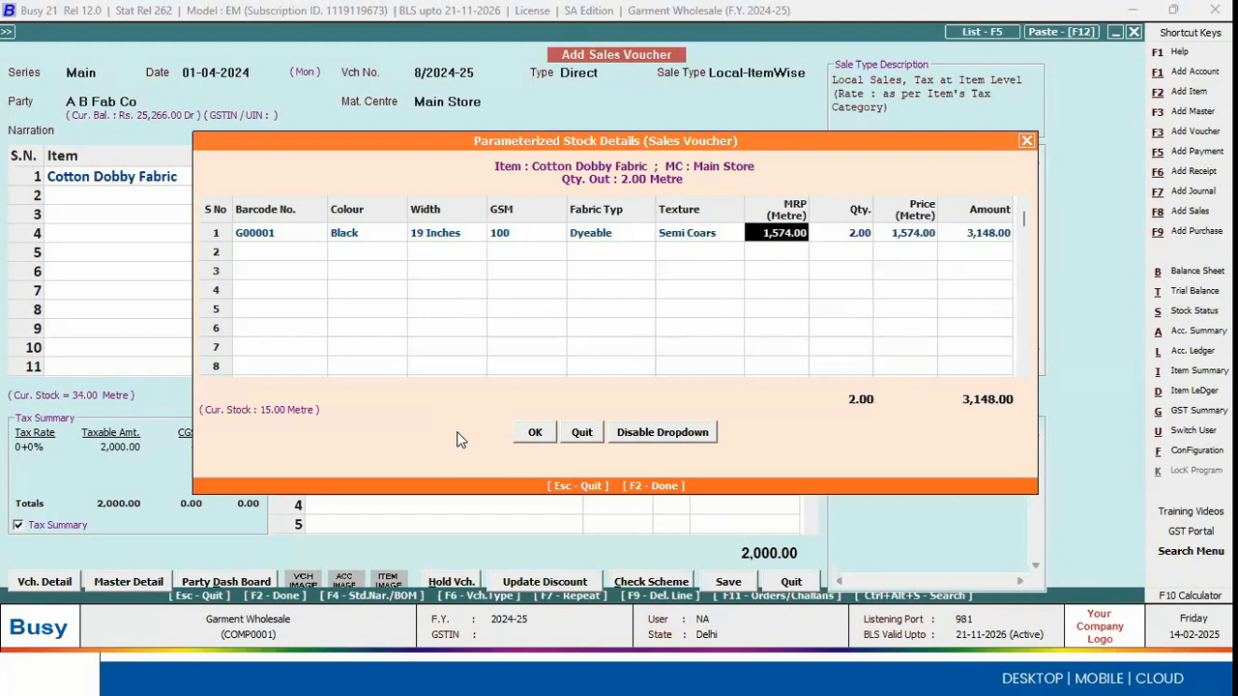
Step: Review the parameter values of the allocated fabric stock, then quit the sales voucher without saving
{"action": "key", "text": "Left"}
{"action": "key", "text": "Left"}
{"action": "key", "text": "Left"}
{"action": "key", "text": "Left"}
{"action": "key", "text": "Right"}
{"action": "key", "text": "Right"}
Step: Start a new purchase voucher in series Main
{"action": "key", "text": "Right"}
{"action": "key", "text": "Escape"}
{"action": "key", "text": "Escape"}
{"action": "key", "text": "Left"}
{"action": "key", "text": "Return"}
{"action": "key", "text": "Up"}
{"action": "key", "text": "Up"}
{"action": "key", "text": "Down"}
{"action": "key", "text": "Down"}
{"action": "key", "text": "Down"}
{"action": "key", "text": "Down"}
{"action": "key", "text": "Down"}
{"action": "key", "text": "Right"}
{"action": "key", "text": "Down"}
{"action": "key", "text": "Return"}
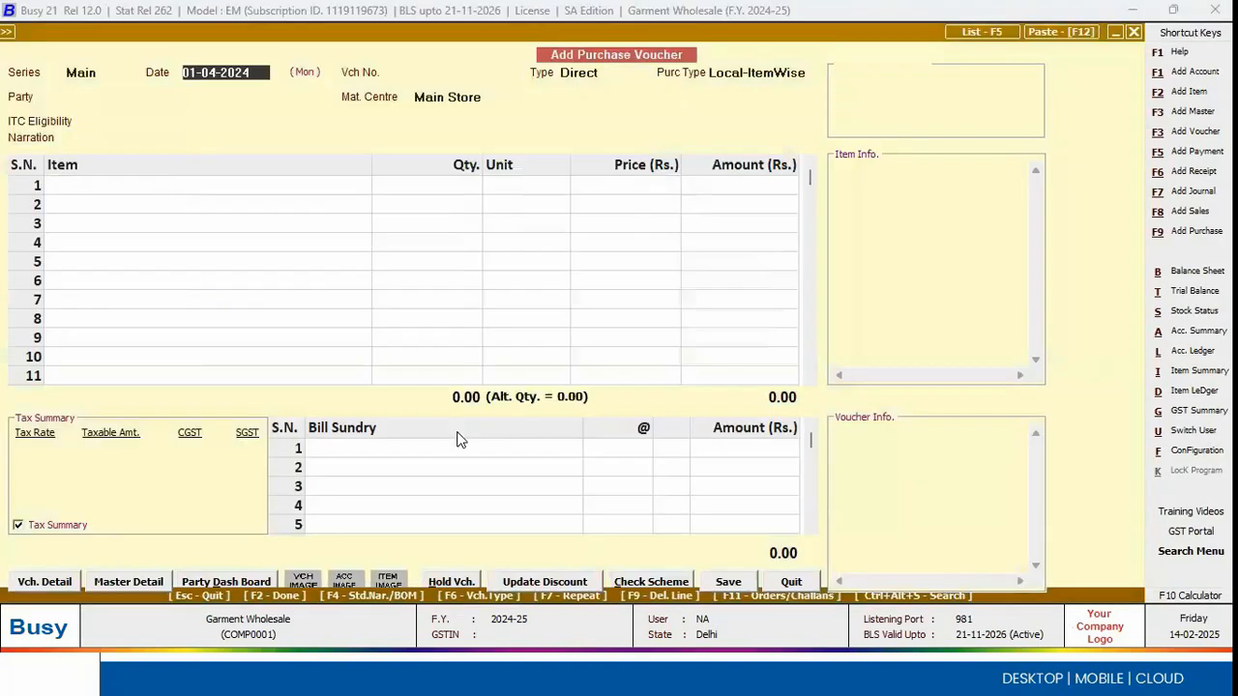
Step: Fill in the purchase header with date 01-04-2024, voucher number 1212, party A B Fab Co and ITC eligibility Input Goods/Services
{"action": "key", "text": "Return"}
{"action": "key", "text": "Return"}
{"action": "key", "text": "Return"}
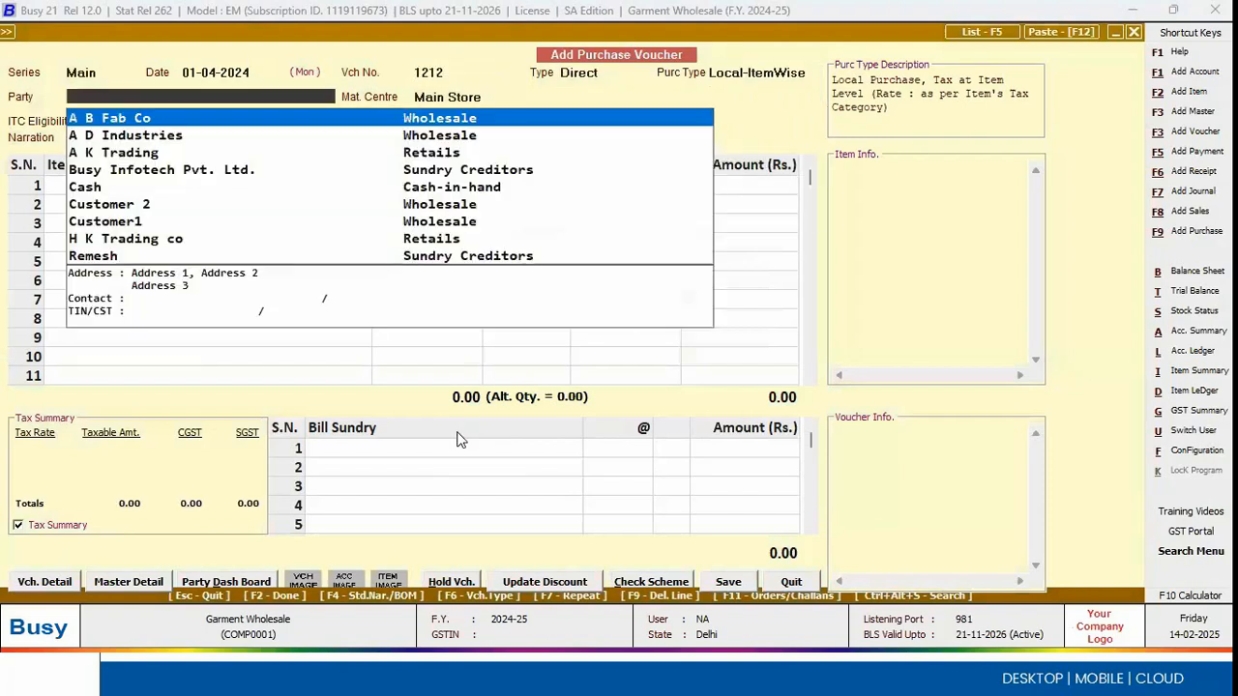
{"action": "key", "text": "Return"}
{"action": "key", "text": "Left"}
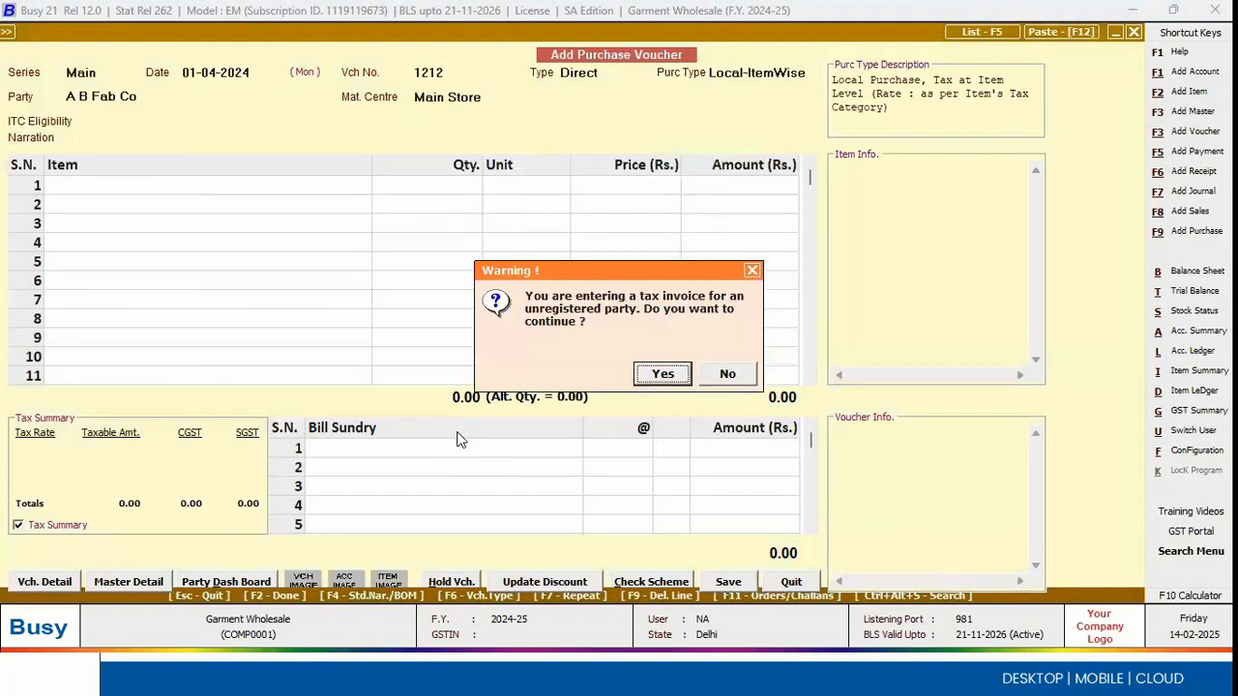
{"action": "key", "text": "Return"}
Step: Add 10 metres of Cotton Dobby Fabric as the first purchase item
{"action": "key", "text": "Return"}
{"action": "key", "text": "Return"}
{"action": "key", "text": "Down"}
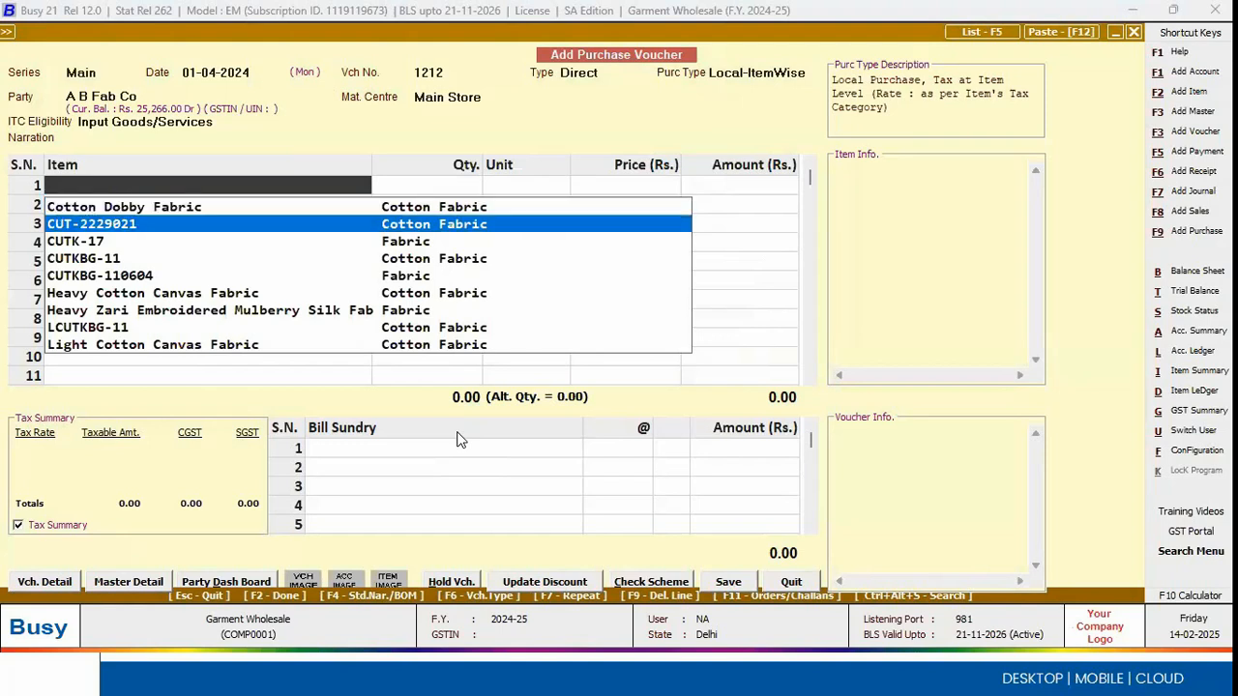
{"action": "key", "text": "Up"}
{"action": "key", "text": "Return"}
{"action": "type", "text": "10"}
{"action": "key", "text": "Return"}
{"action": "key", "text": "Return"}
{"action": "key", "text": "Return"}
Step: Enter the first stock parameter row as Black, 19 Inches, GSM 100, Dyeable, Semi Coars, MRP 1,574, quantity 2 and price 200
{"action": "key", "text": "Return"}
{"action": "key", "text": "Return"}
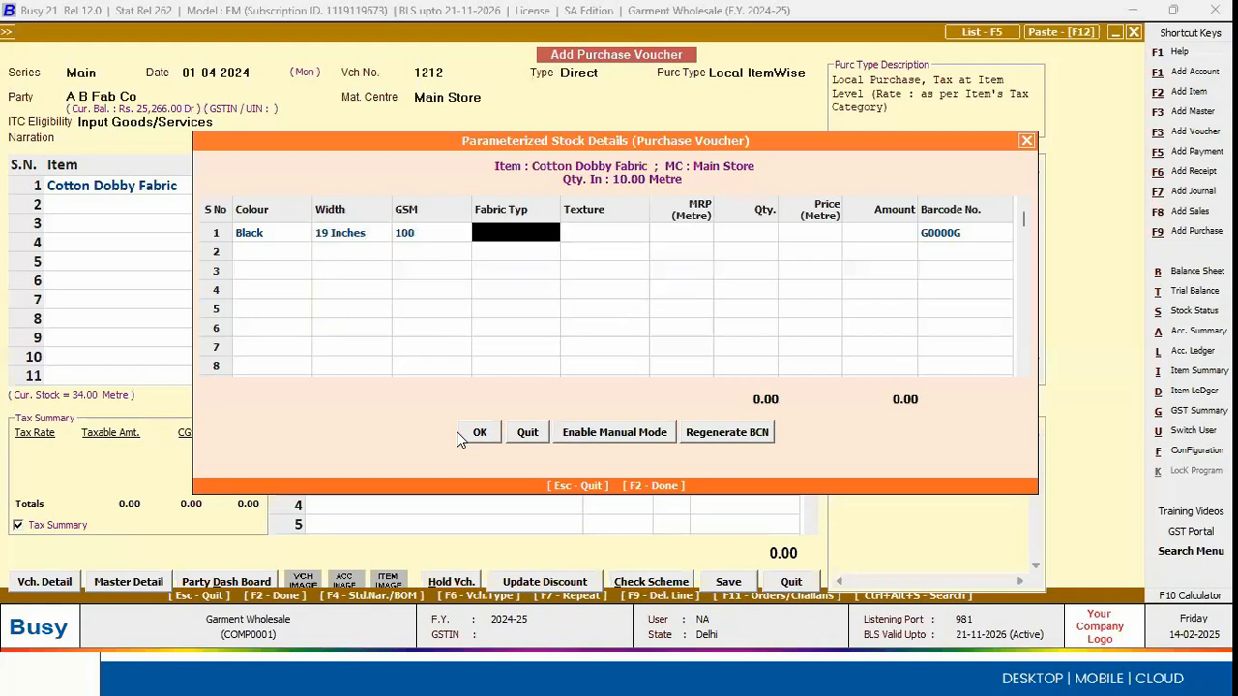
{"action": "key", "text": "Return"}
{"action": "key", "text": "Return"}
{"action": "key", "text": "Return"}
{"action": "type", "text": "2"}
{"action": "key", "text": "Return"}
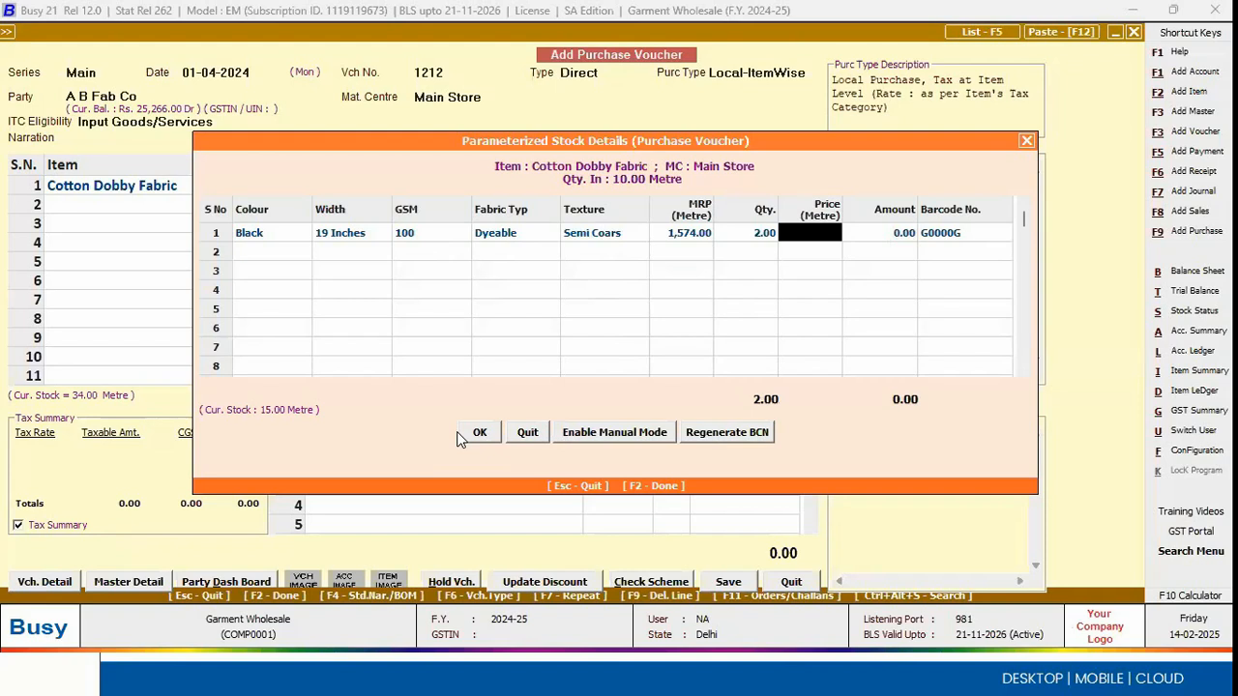
{"action": "type", "text": "200"}
Step: Enter the second stock parameter row as Brown, 31 Inches, GSM 100, Flex, Soft, MRP 1,574, quantity 8 and price 300
{"action": "key", "text": "Return"}
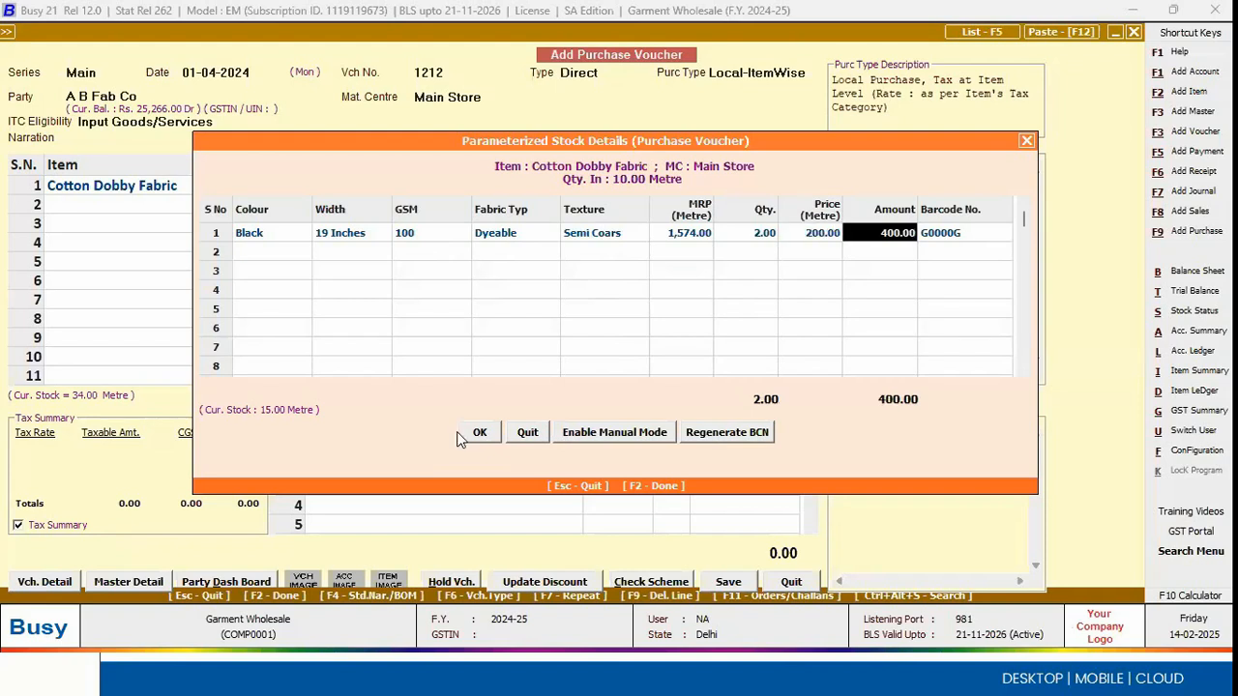
{"action": "key", "text": "Return"}
{"action": "key", "text": "Down"}
{"action": "key", "text": "Return"}
{"action": "key", "text": "Down"}
{"action": "key", "text": "Return"}
{"action": "key", "text": "Return"}
{"action": "key", "text": "Down"}
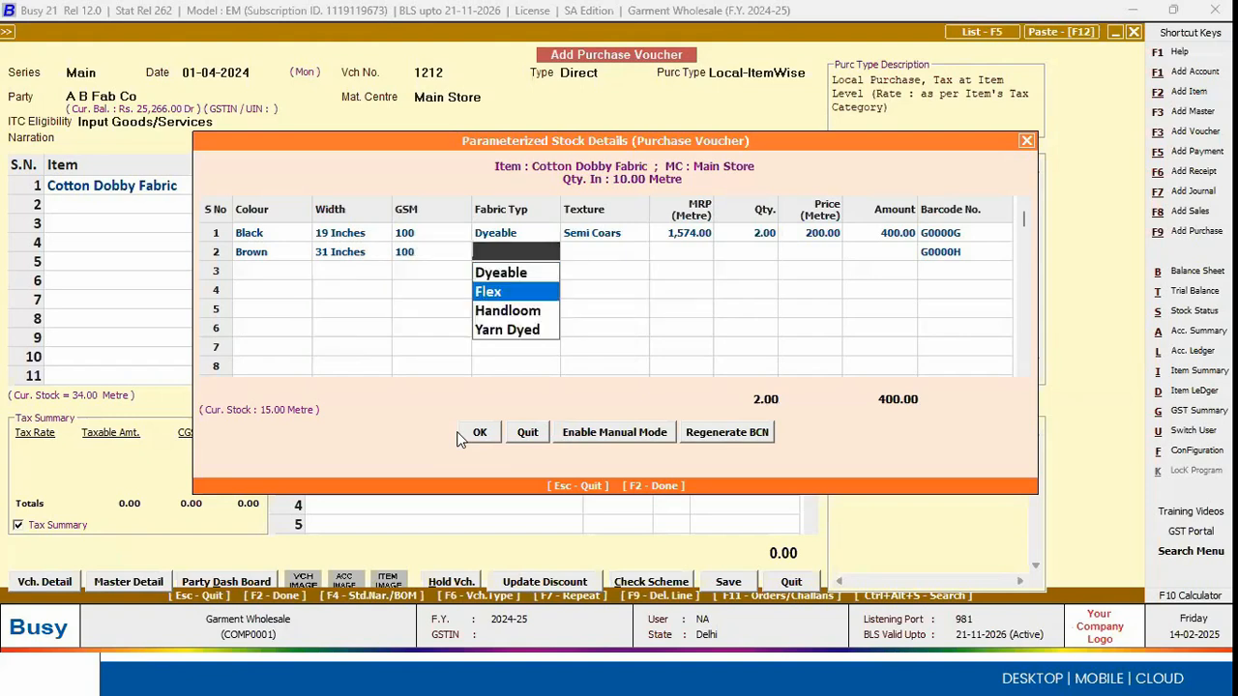
{"action": "key", "text": "Return"}
{"action": "key", "text": "Down"}
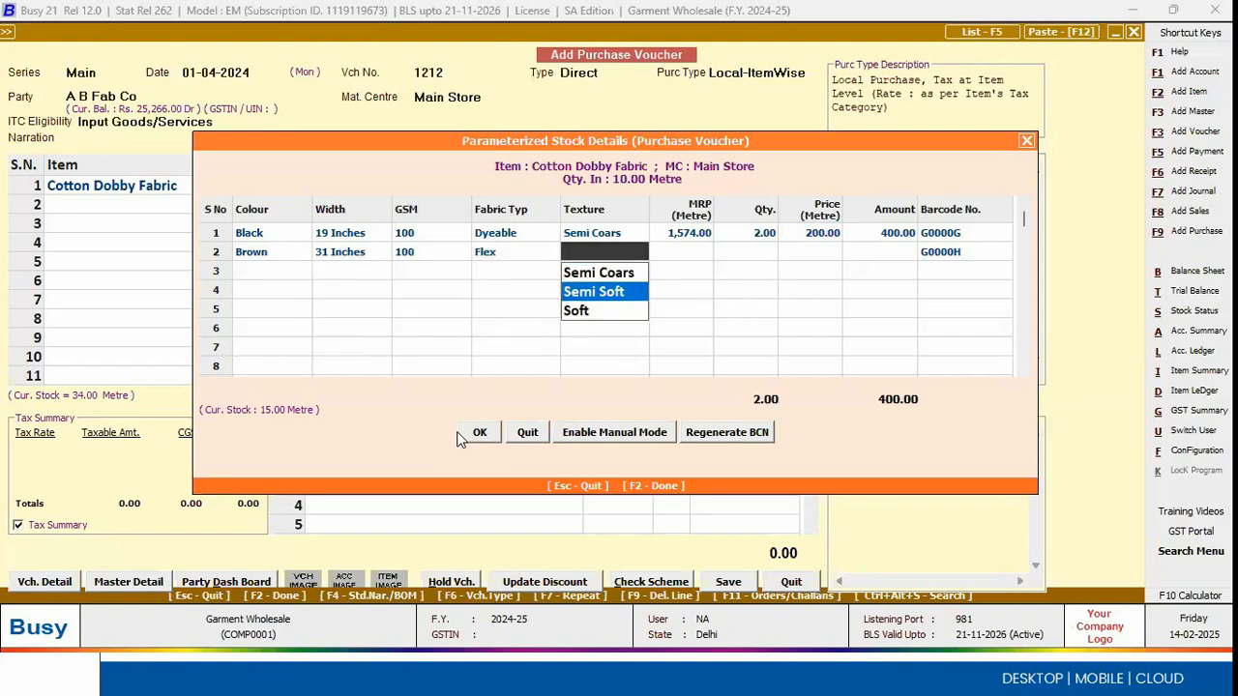
{"action": "key", "text": "Down"}
{"action": "key", "text": "Return"}
{"action": "key", "text": "Return"}
{"action": "key", "text": "Return"}
{"action": "type", "text": "200"}
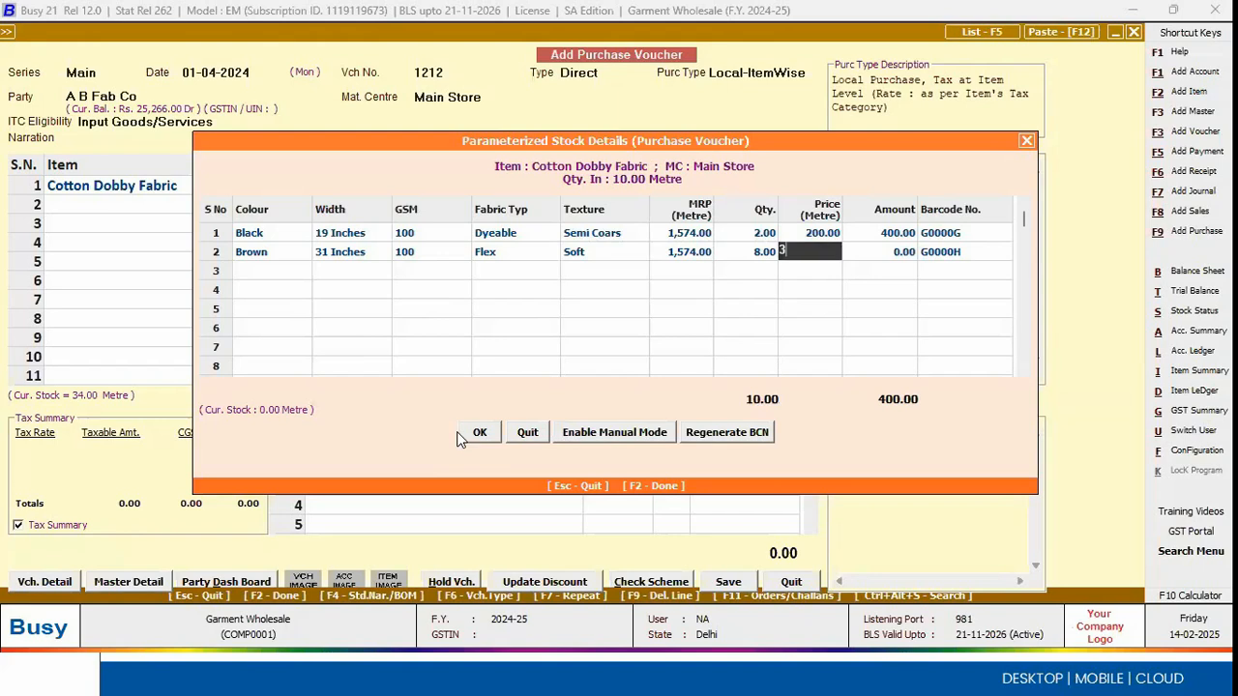
Step: Accept the parameterized stock details and complete the Cotton Dobby Fabric line of the purchase voucher
{"action": "key", "text": "Return"}
{"action": "left_click", "coordinate": [460, 435]}
{"action": "key", "text": "Return"}
{"action": "key", "text": "Return"}
{"action": "key", "text": "Return"}
{"action": "key", "text": "Return"}
{"action": "left_click", "coordinate": [753, 187]}
Step: Confirm purchase bill number 1212 dated 01-04-2024 and save the purchase voucher
{"action": "key", "text": "Return"}
{"action": "key", "text": "Return"}
{"action": "key", "text": "Return"}
{"action": "key", "text": "Return"}
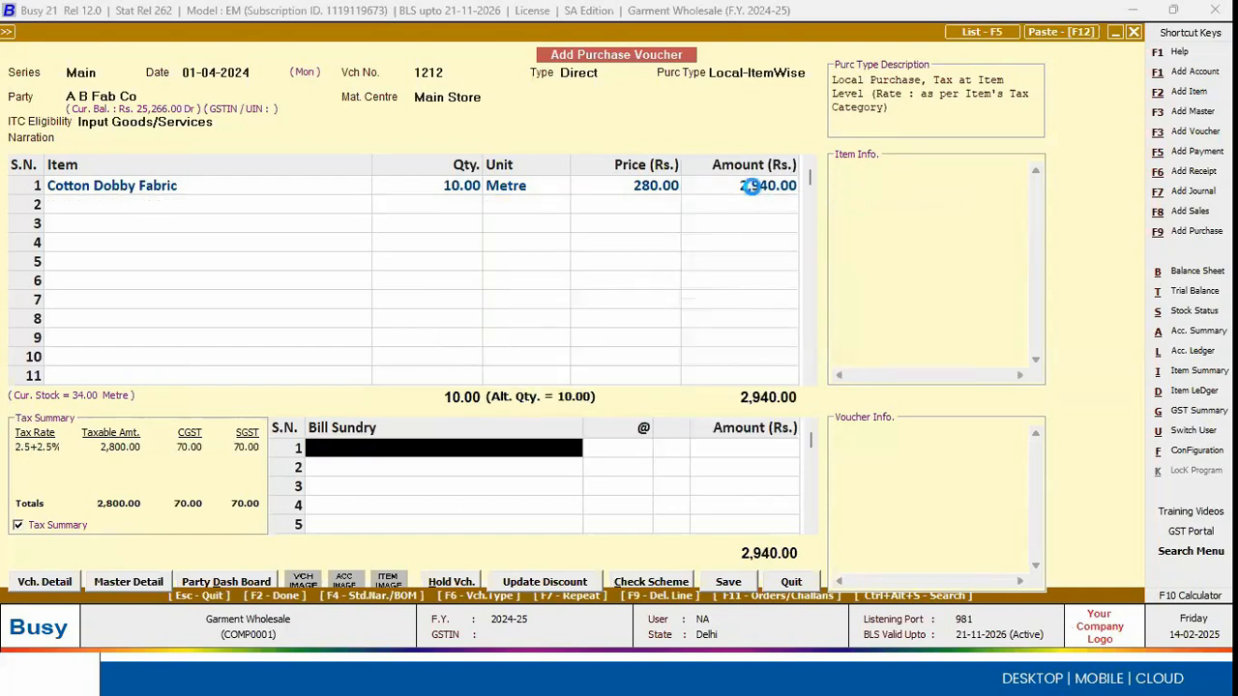
{"action": "key", "text": "Left"}
{"action": "key", "text": "Return"}
{"action": "key", "text": "Return"}
{"action": "key", "text": "F2"}
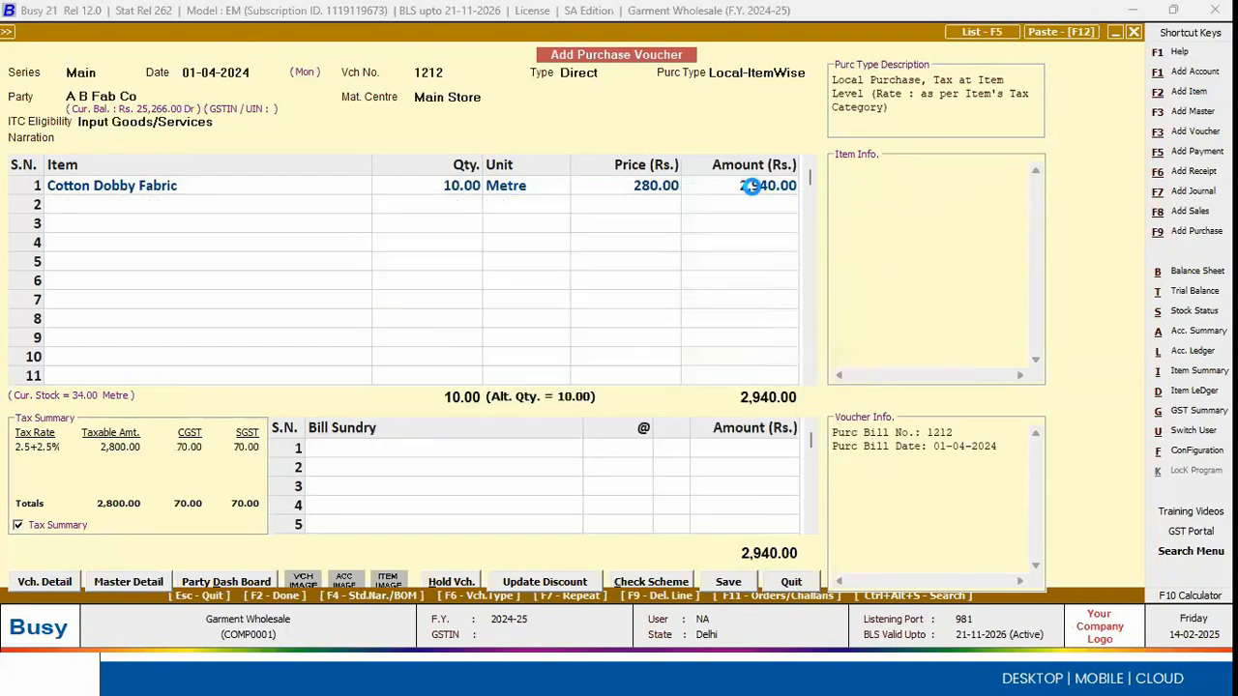
{"action": "key", "text": "F2"}
{"action": "key", "text": "F2"}
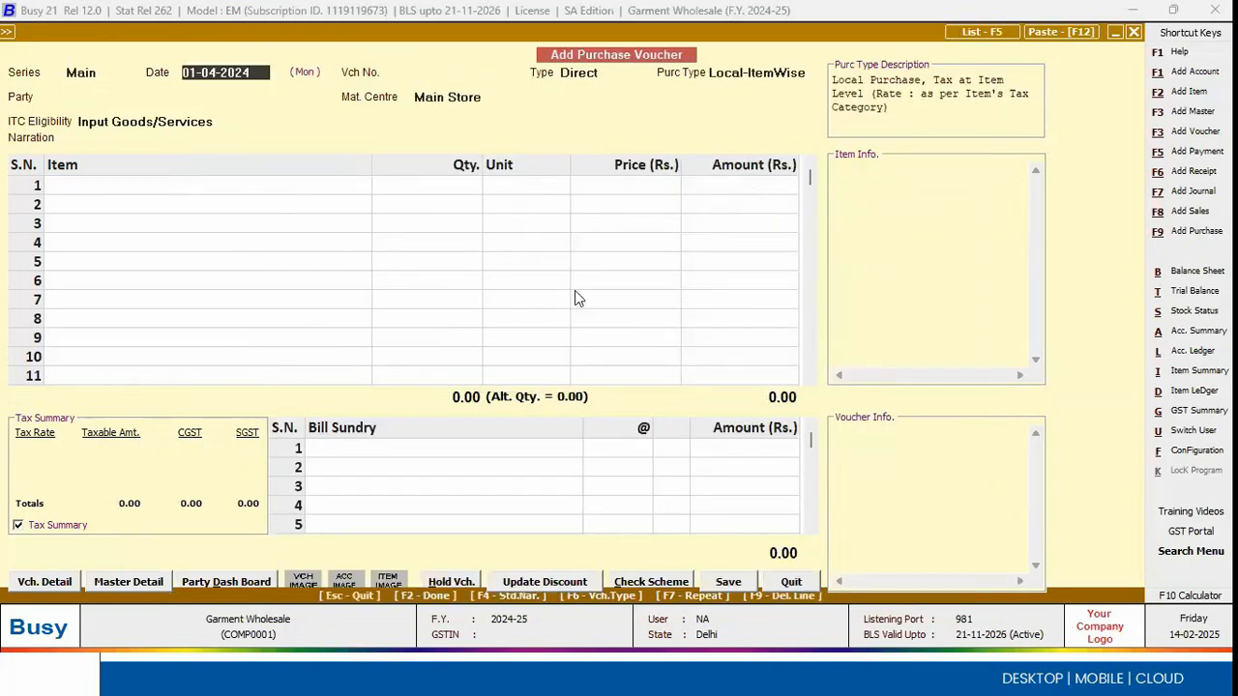
Step: Quit purchase voucher entry and open the bar-code label configuration from Item Bar-code Printing
{"action": "key", "text": "Escape"}
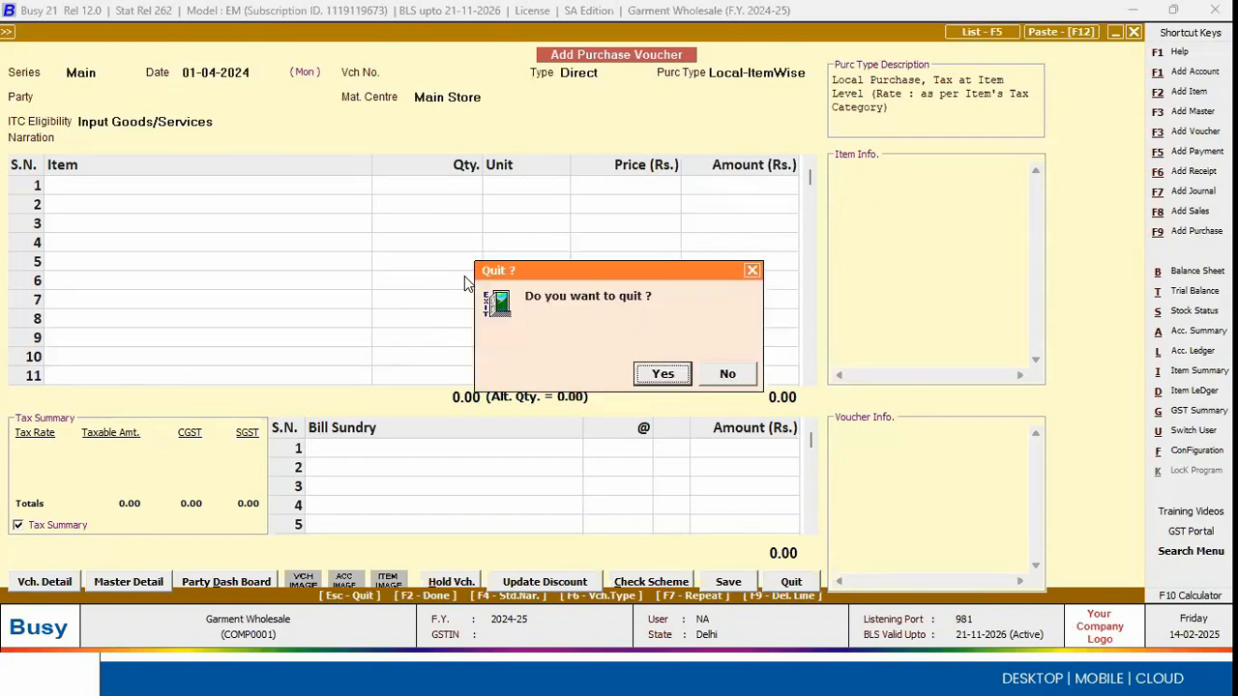
{"action": "key", "text": "Return"}
{"action": "key", "text": "Right"}
{"action": "key", "text": "Right"}
{"action": "key", "text": "Right"}
{"action": "key", "text": "Right"}
{"action": "key", "text": "Right"}
{"action": "key", "text": "Right"}
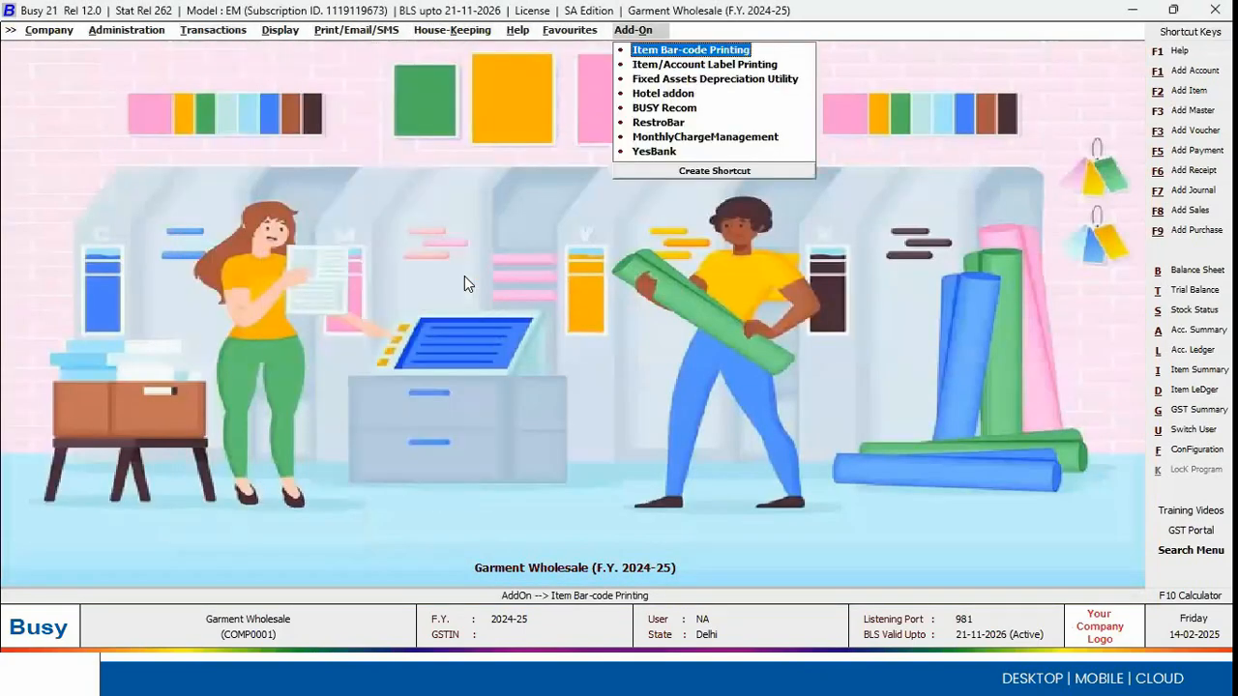
{"action": "key", "text": "Return"}
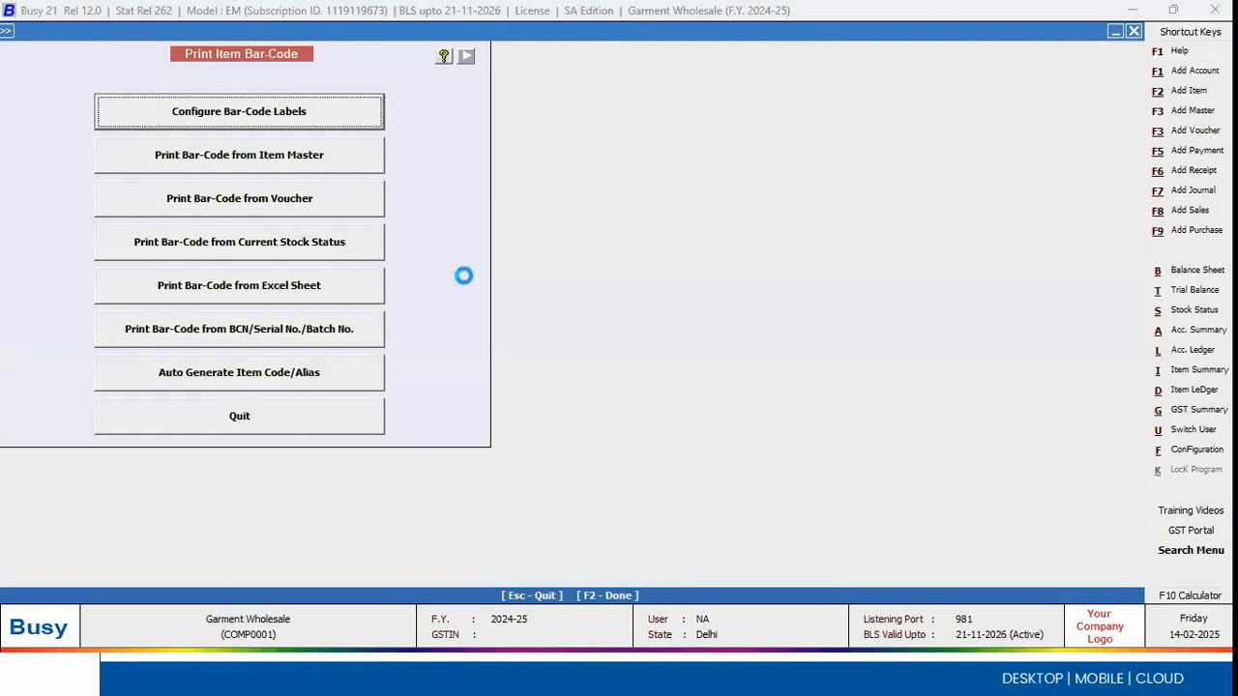
{"action": "key", "text": "Return"}
{"action": "key", "text": "Escape"}
Step: Switch to the Busy window of the Retail Garments company and open its bar-code label configuration
{"action": "key", "text": "super+Tab"}
{"action": "key", "text": "alt+Tab"}
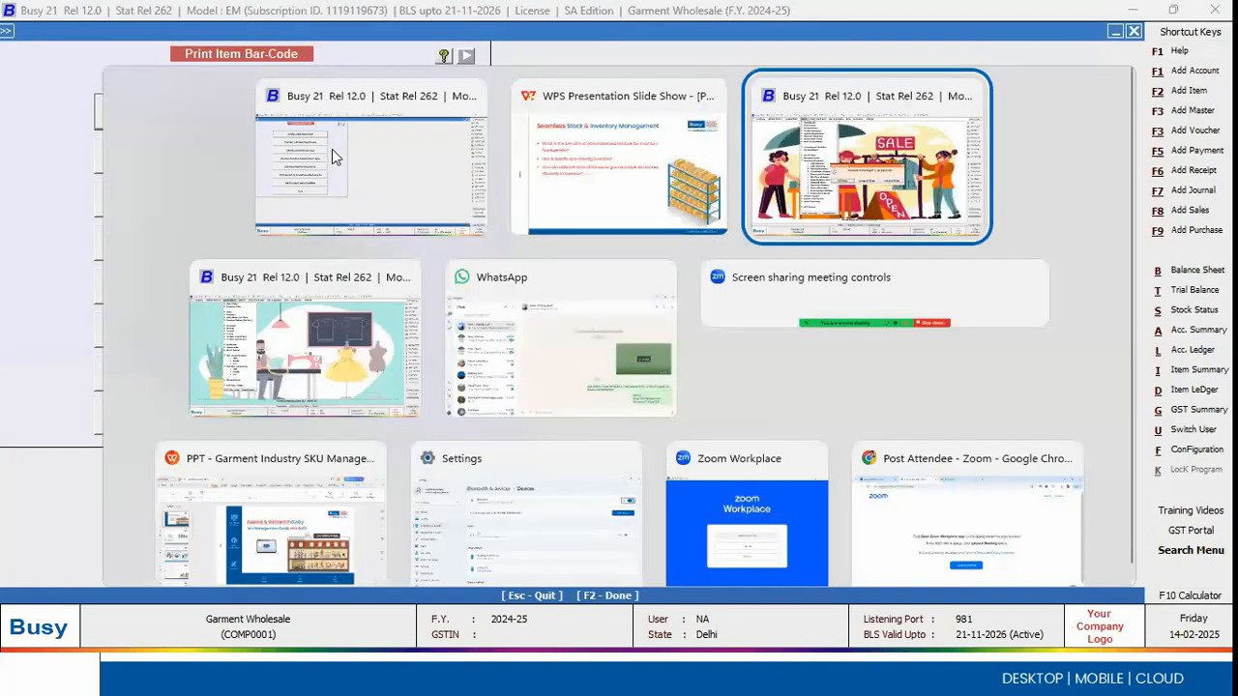
{"action": "key", "text": "Return"}
{"action": "key", "text": "Right"}
{"action": "key", "text": "Escape"}
{"action": "key", "text": "Right"}
{"action": "key", "text": "Right"}
{"action": "key", "text": "Right"}
{"action": "key", "text": "Right"}
{"action": "key", "text": "Right"}
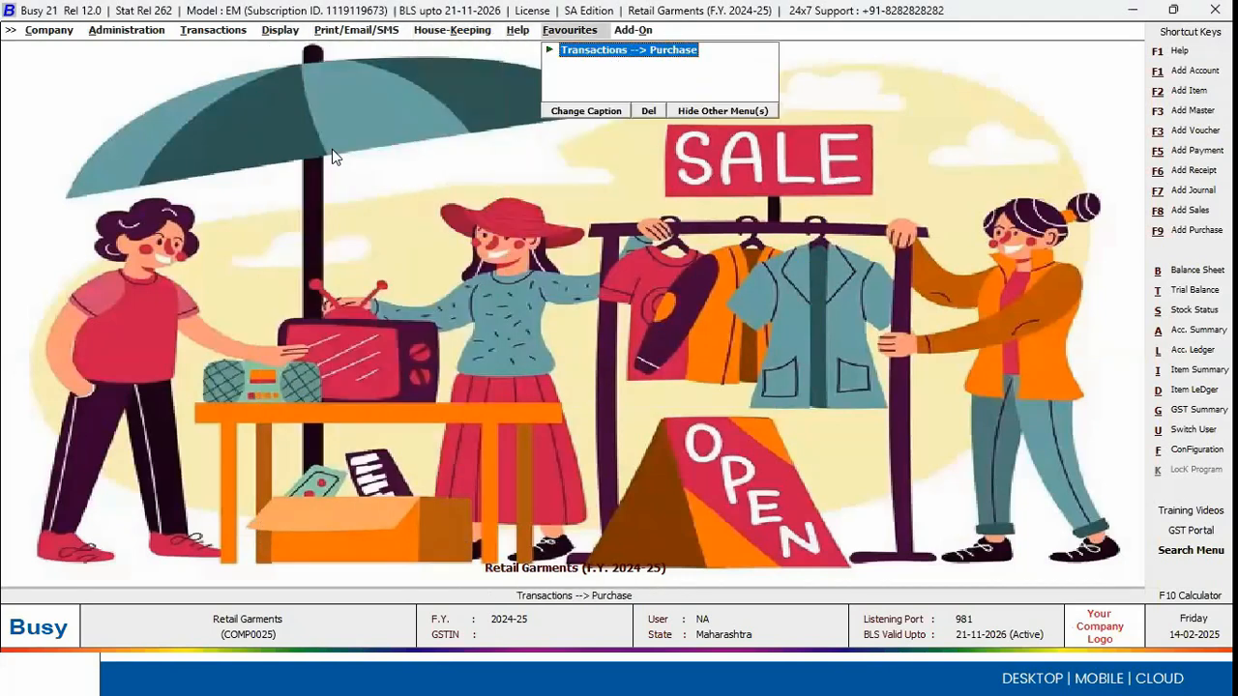
{"action": "key", "text": "Return"}
{"action": "key", "text": "Return"}
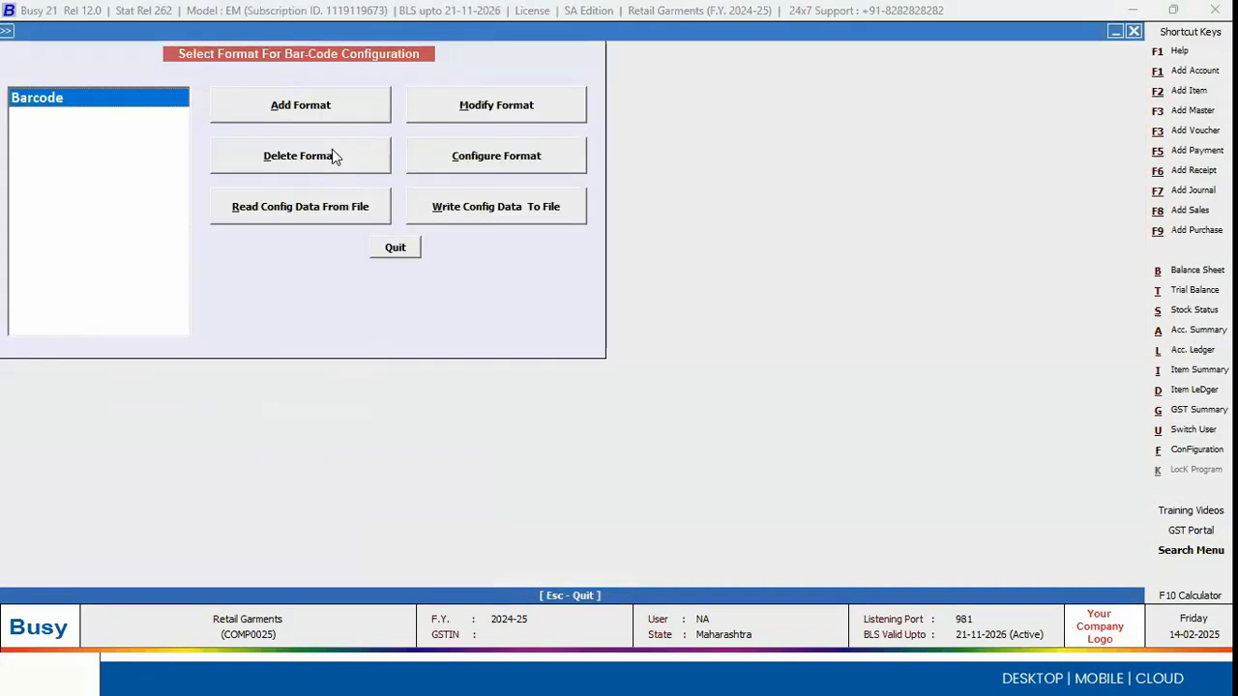
Step: Examine the sheet settings and label layout of the existing Barcode format
{"action": "left_click", "coordinate": [514, 141]}
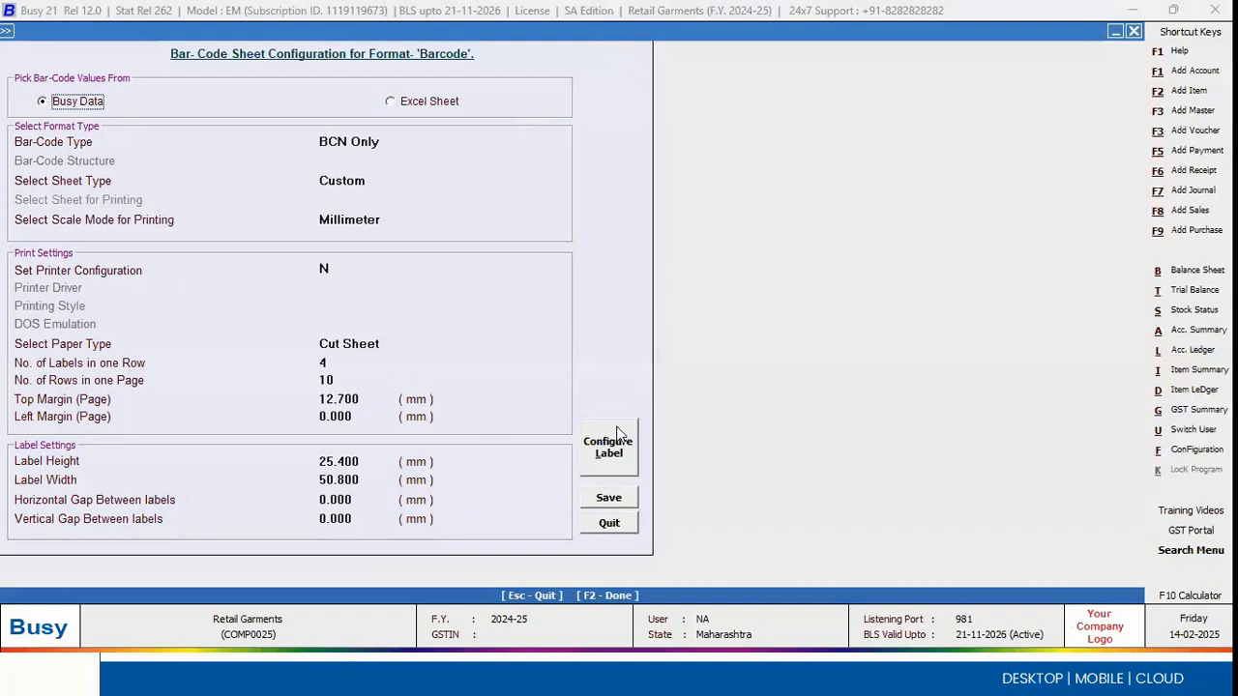
{"action": "key", "text": "Return"}
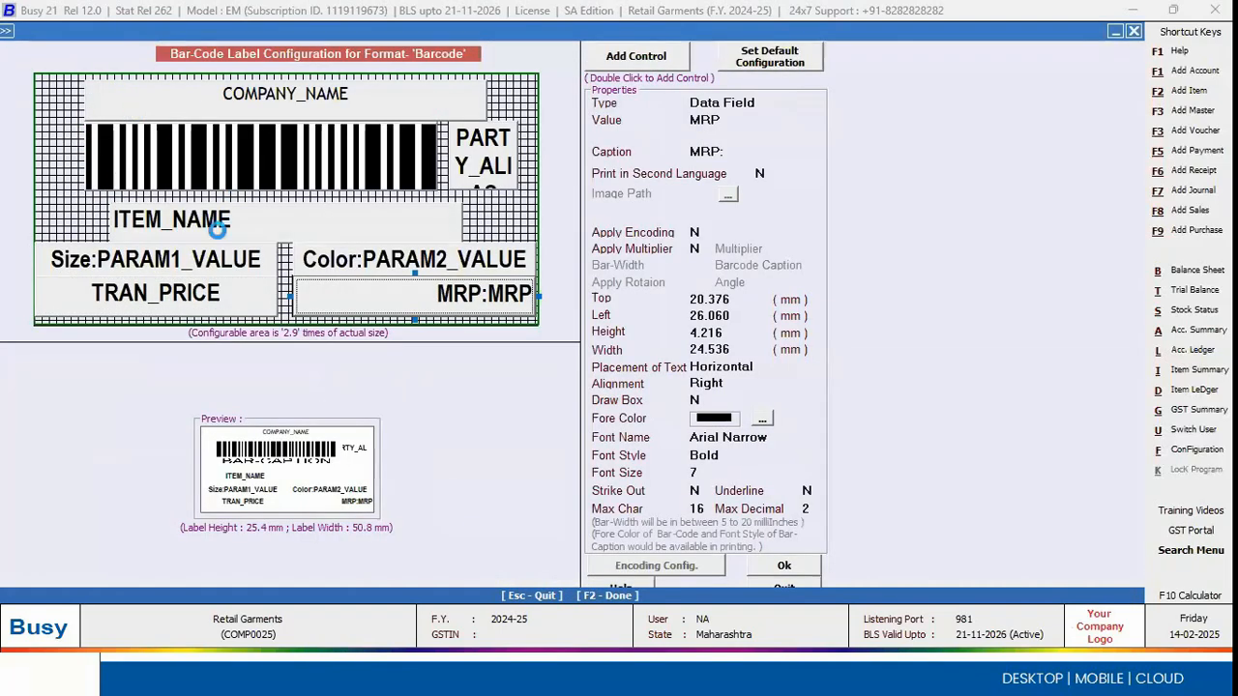
{"action": "key", "text": "Escape"}
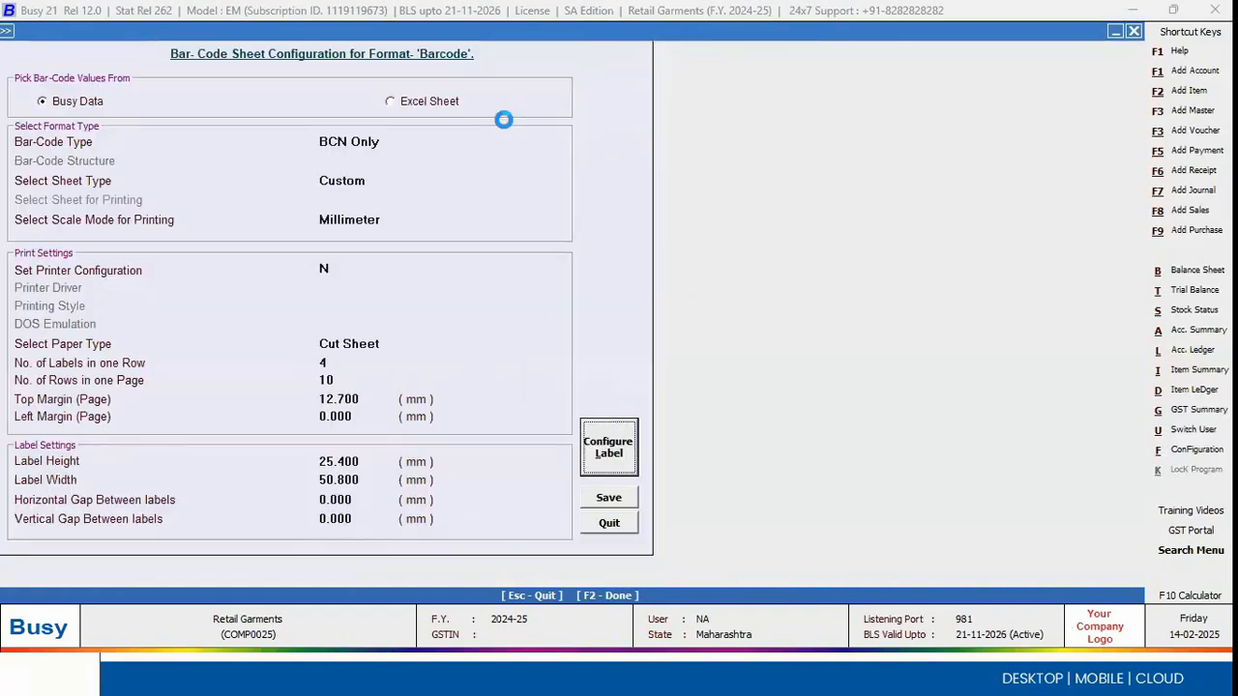
Step: Switch back to the Garment Wholesale company window and add a bar-code format named Barcode
{"action": "key", "text": "alt+Tab"}
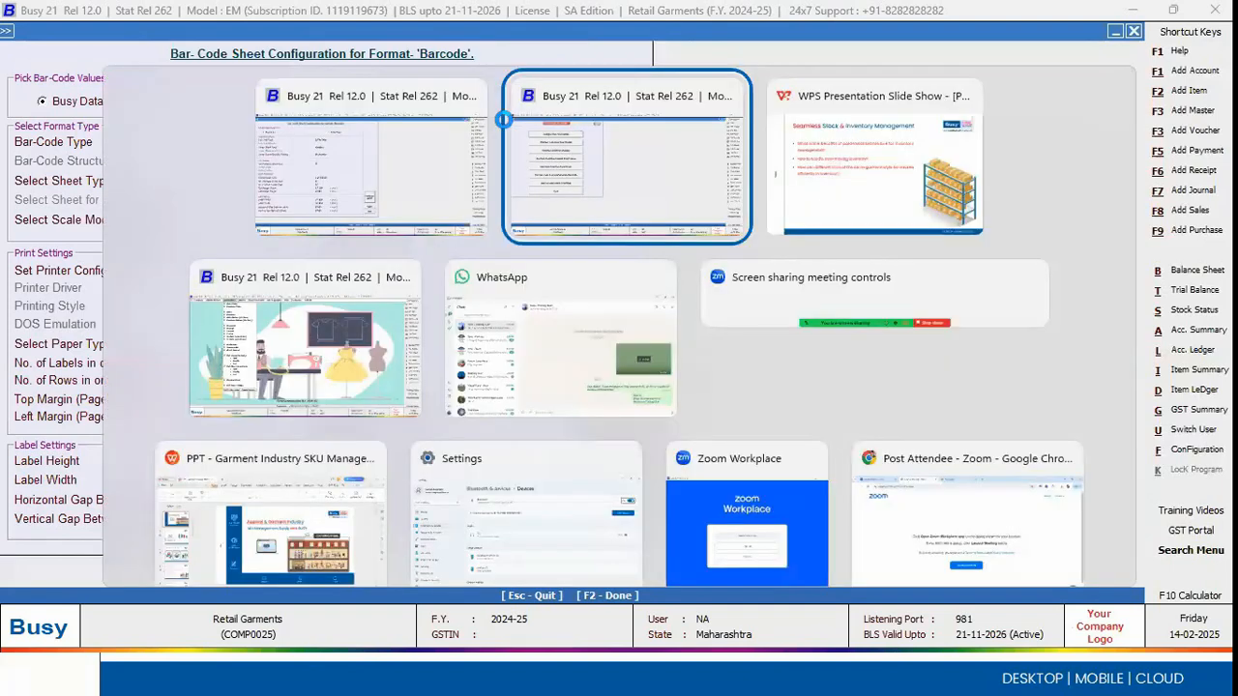
{"action": "key", "text": "Return"}
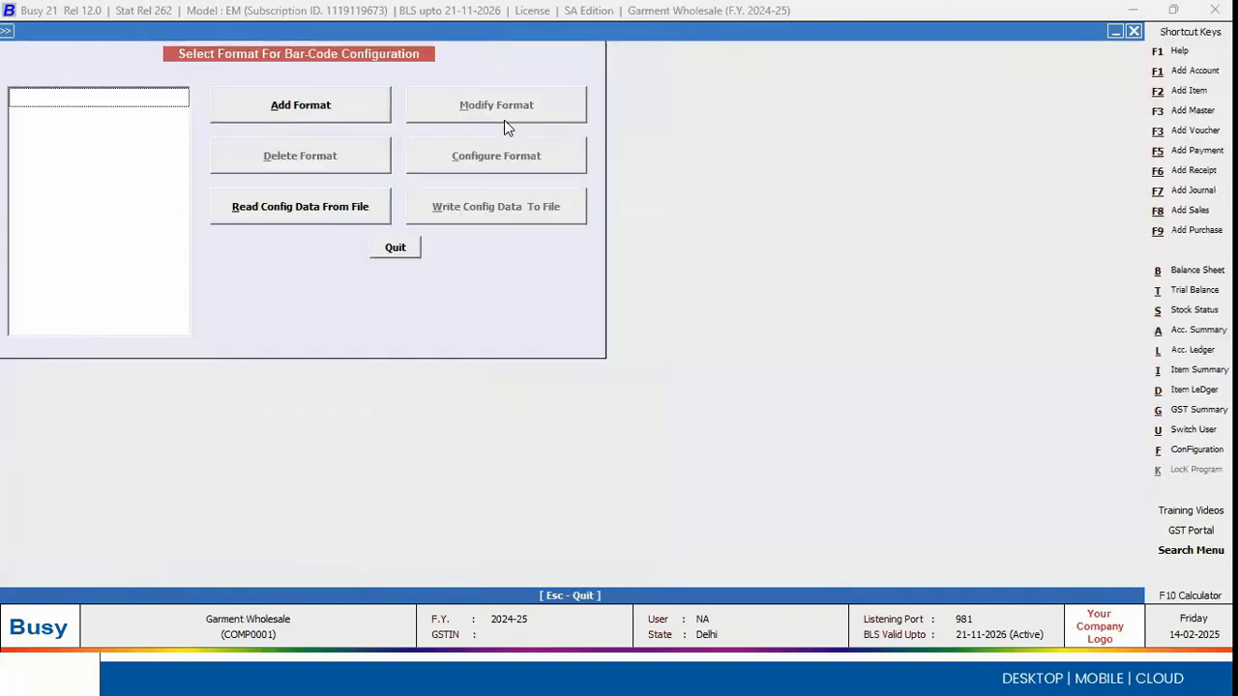
{"action": "left_click", "coordinate": [363, 114]}
{"action": "type", "text": "bar"}
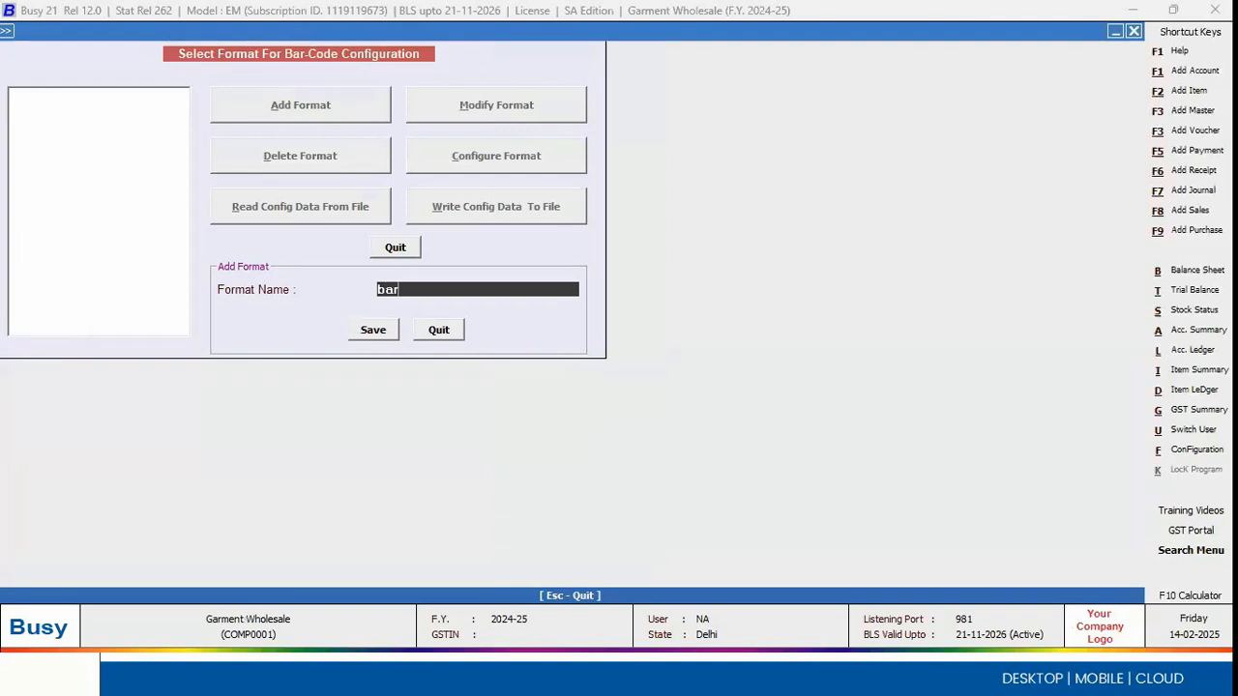
{"action": "type", "text": "code"}
{"action": "key", "text": "Return"}
{"action": "key", "text": "Return"}
Step: Open the sheet configuration of the Barcode format and set its bar-code type to BCN Only
{"action": "left_click", "coordinate": [453, 159]}
{"action": "left_click", "coordinate": [605, 447]}
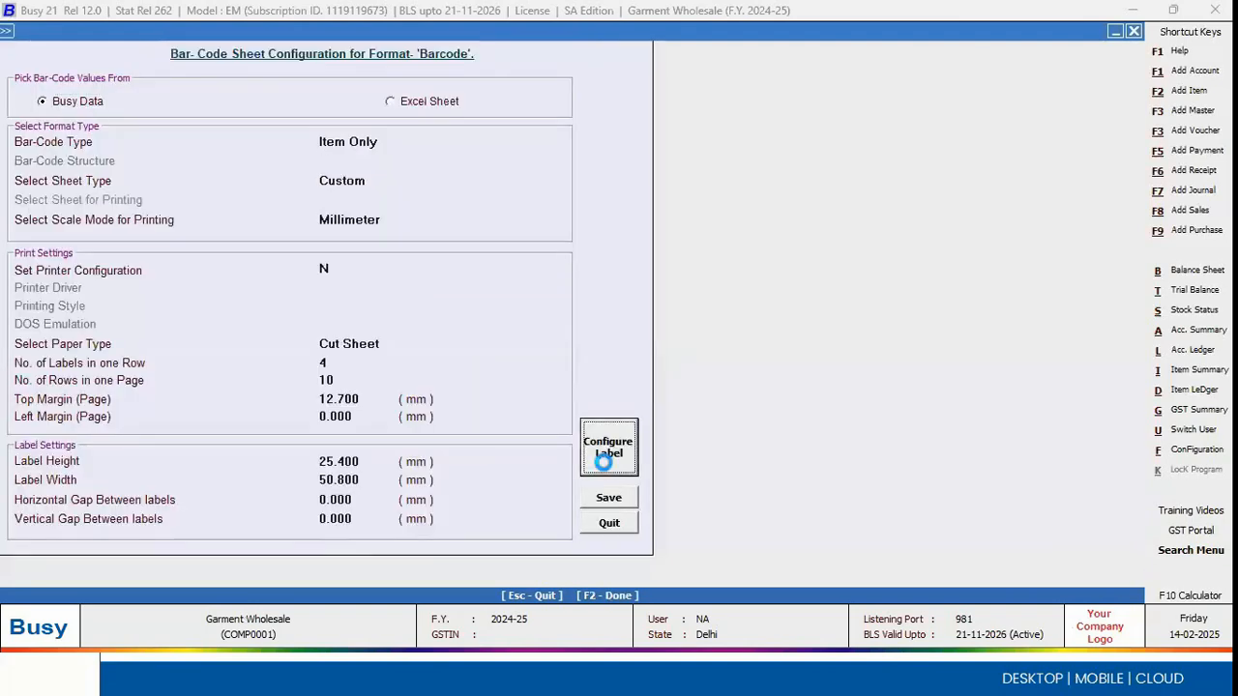
{"action": "key", "text": "Escape"}
{"action": "key", "text": "Return"}
{"action": "left_click", "coordinate": [403, 141]}
{"action": "key", "text": "Down"}
{"action": "key", "text": "Down"}
{"action": "key", "text": "Up"}
{"action": "key", "text": "Return"}
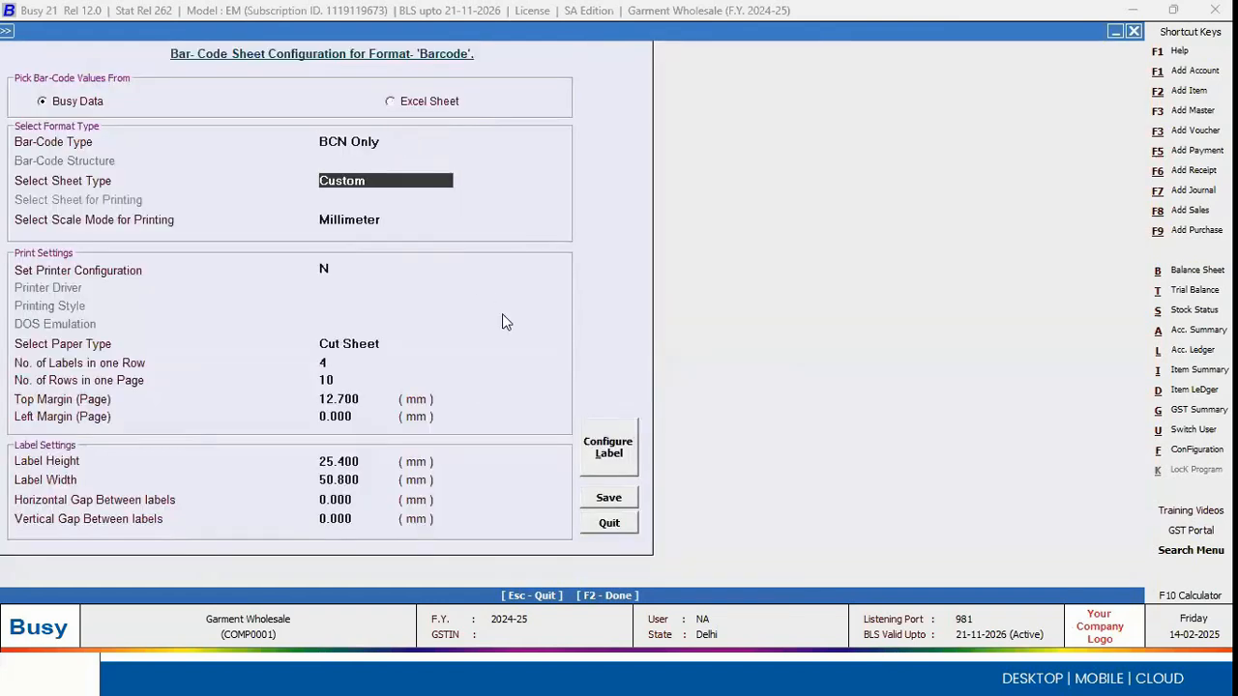
Step: Accept the label layout of the Barcode format, then save its sheet configuration and quit bar-code printing
{"action": "left_click", "coordinate": [627, 452]}
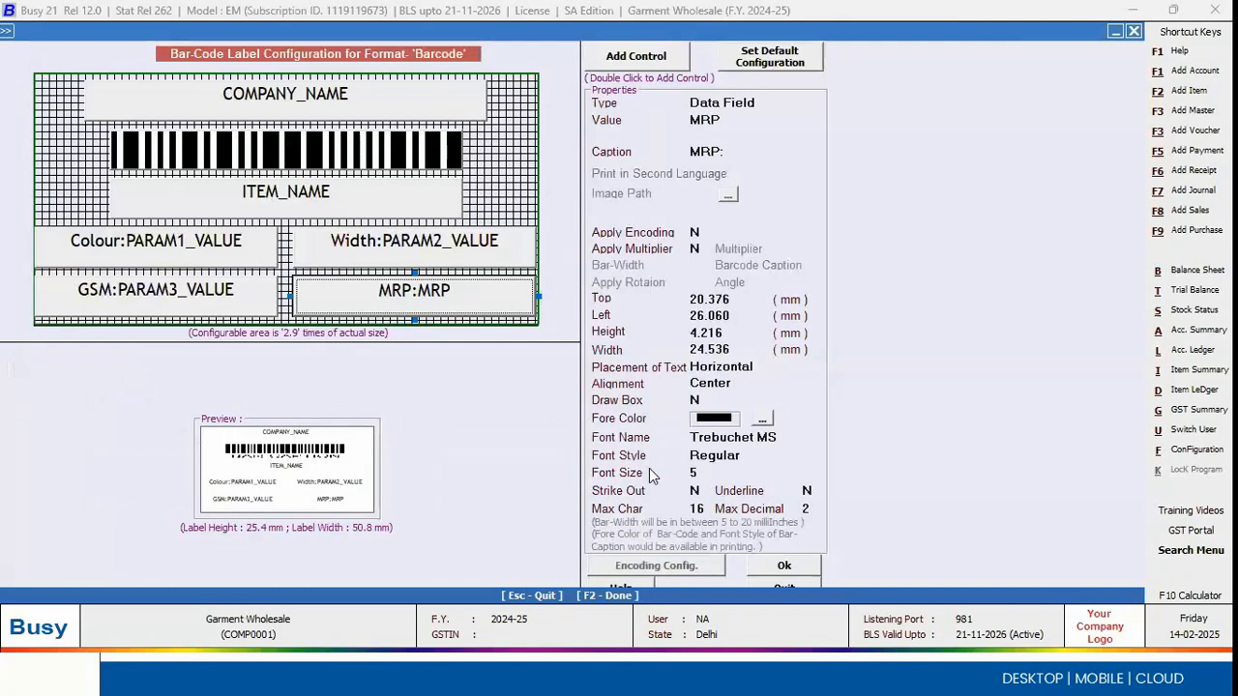
{"action": "left_click", "coordinate": [777, 559]}
{"action": "left_click", "coordinate": [620, 497]}
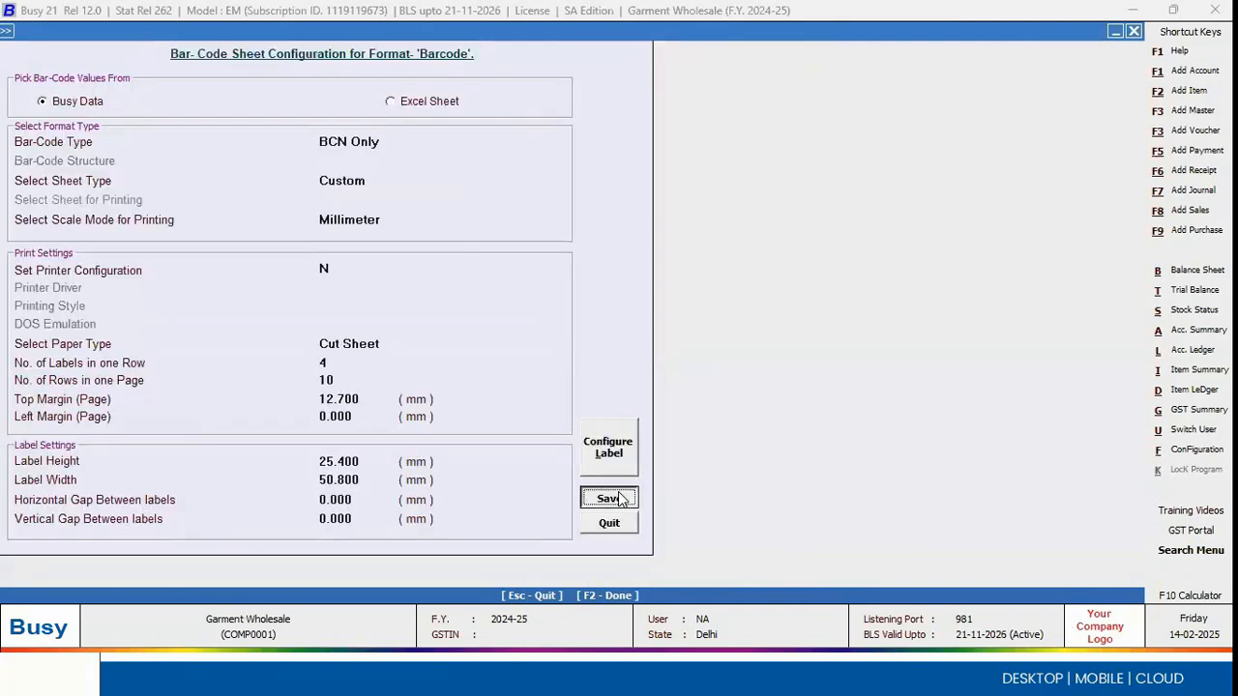
{"action": "left_click", "coordinate": [396, 248]}
{"action": "key", "text": "Escape"}
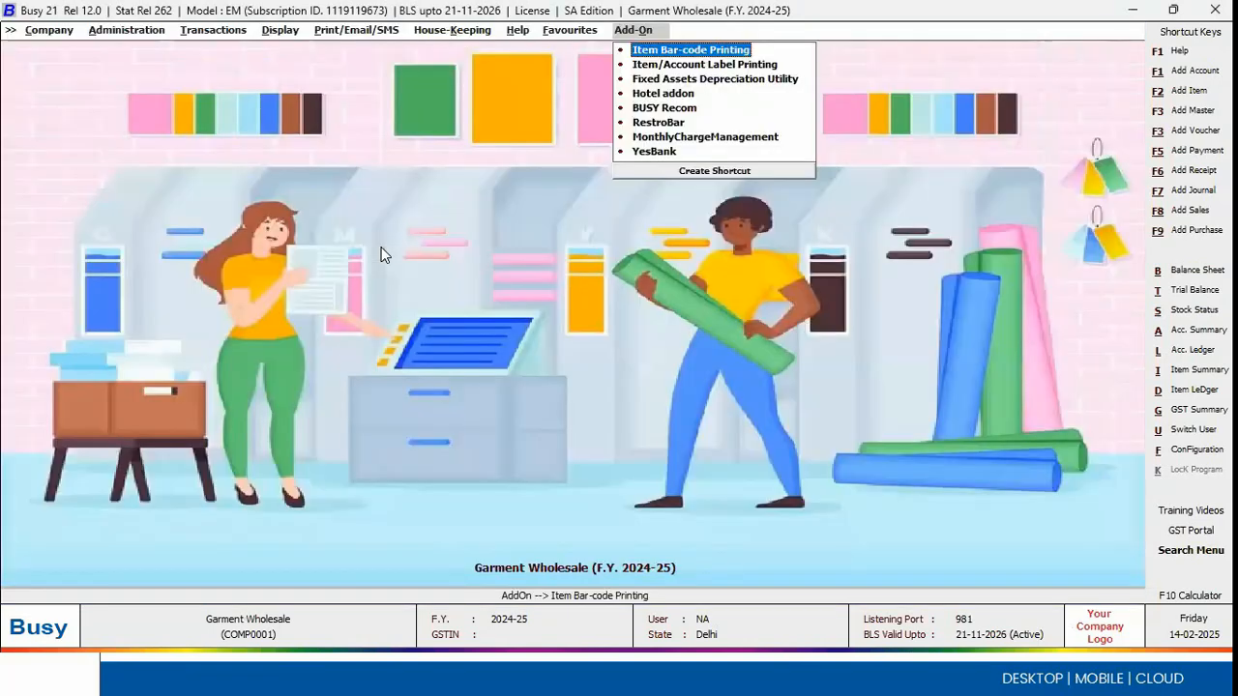
Step: Open purchase voucher 2321 dated 01-04-2024 for modification, look at its print choices and quit the voucher
{"action": "key", "text": "Left"}
{"action": "key", "text": "Left"}
{"action": "key", "text": "Left"}
{"action": "key", "text": "Left"}
{"action": "key", "text": "Left"}
{"action": "key", "text": "Left"}
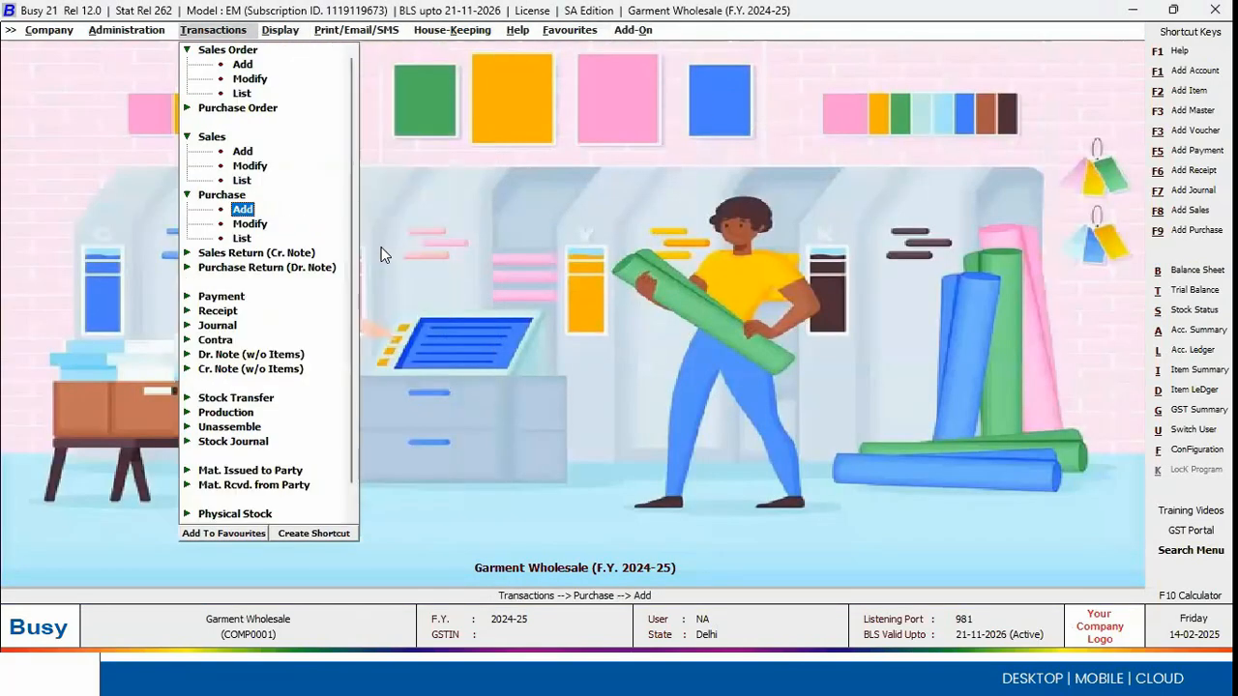
{"action": "key", "text": "Down"}
{"action": "key", "text": "Return"}
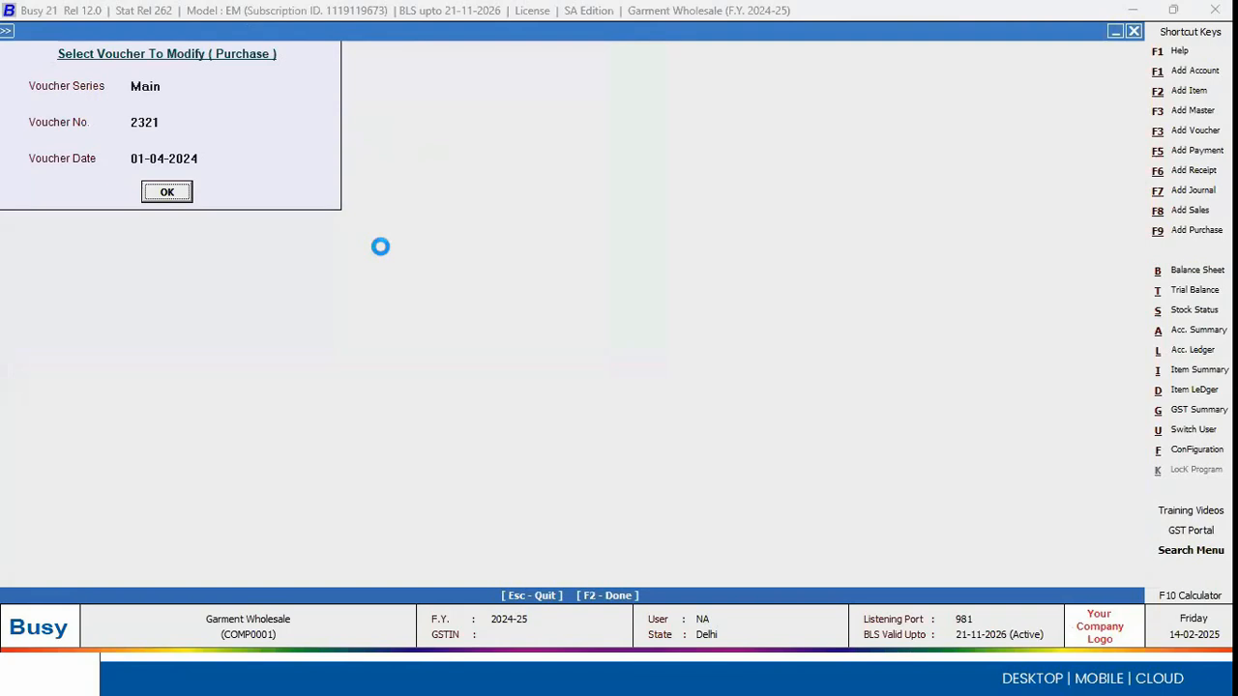
{"action": "key", "text": "alt+p"}
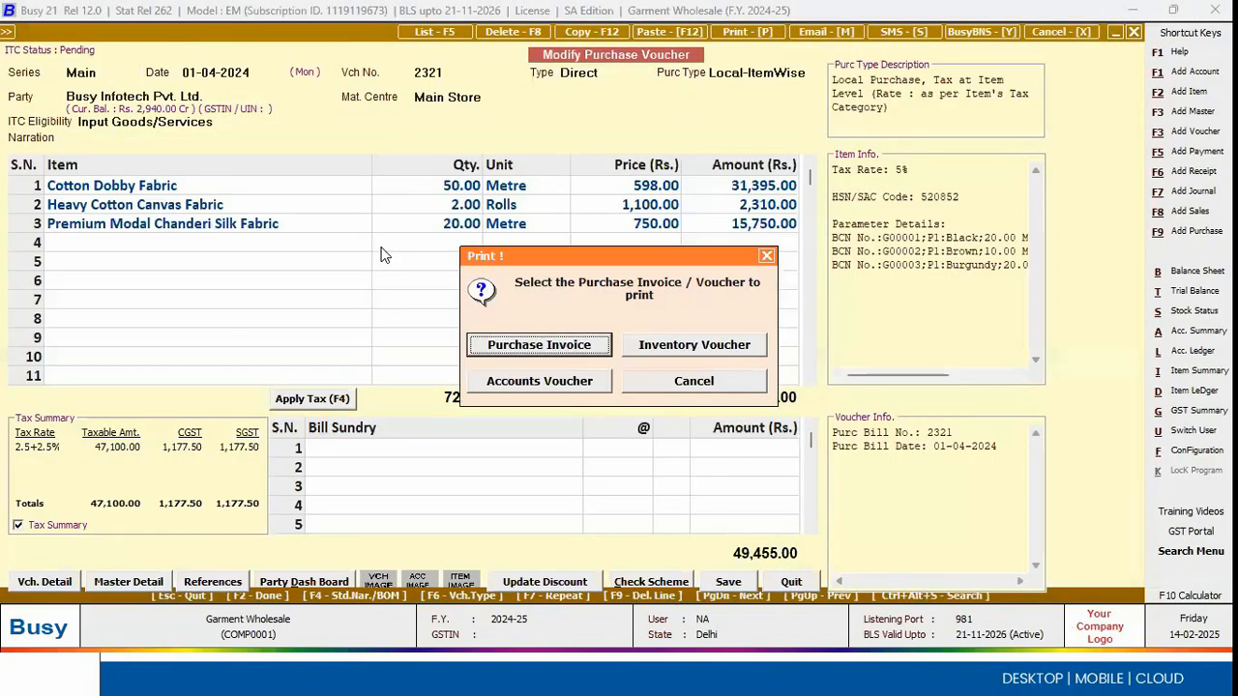
{"action": "key", "text": "Escape"}
{"action": "key", "text": "alt+p"}
{"action": "key", "text": "Escape"}
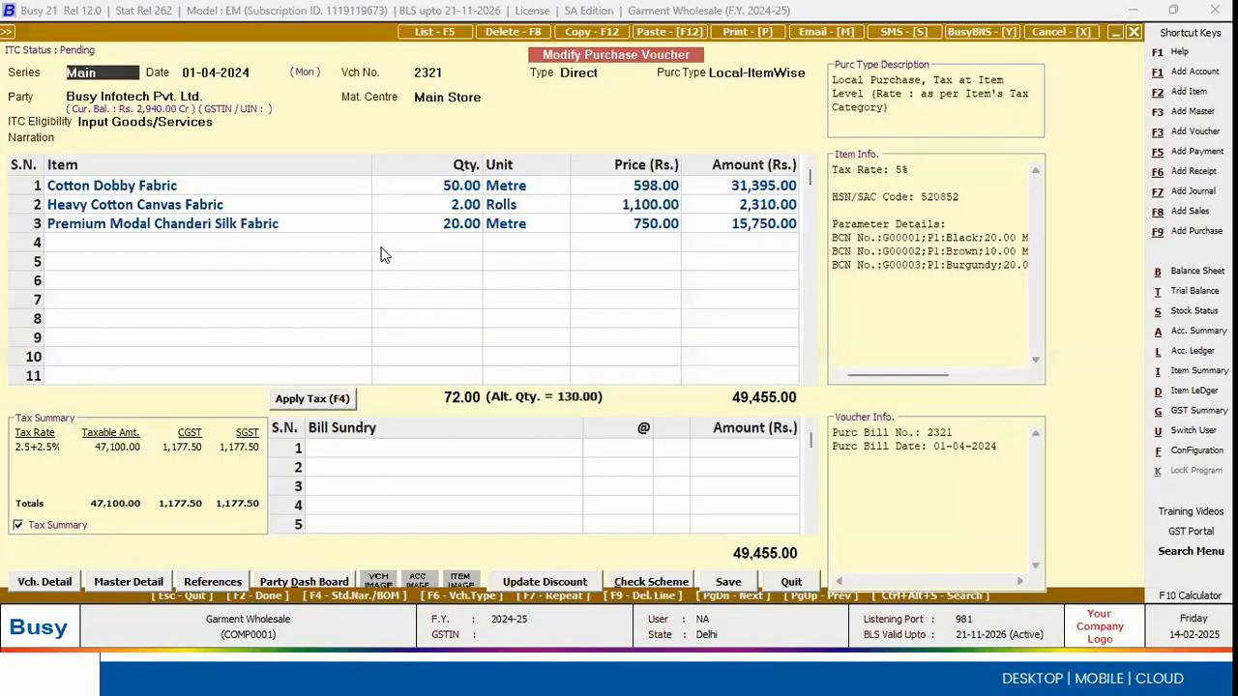
{"action": "key", "text": "Escape"}
{"action": "key", "text": "Escape"}
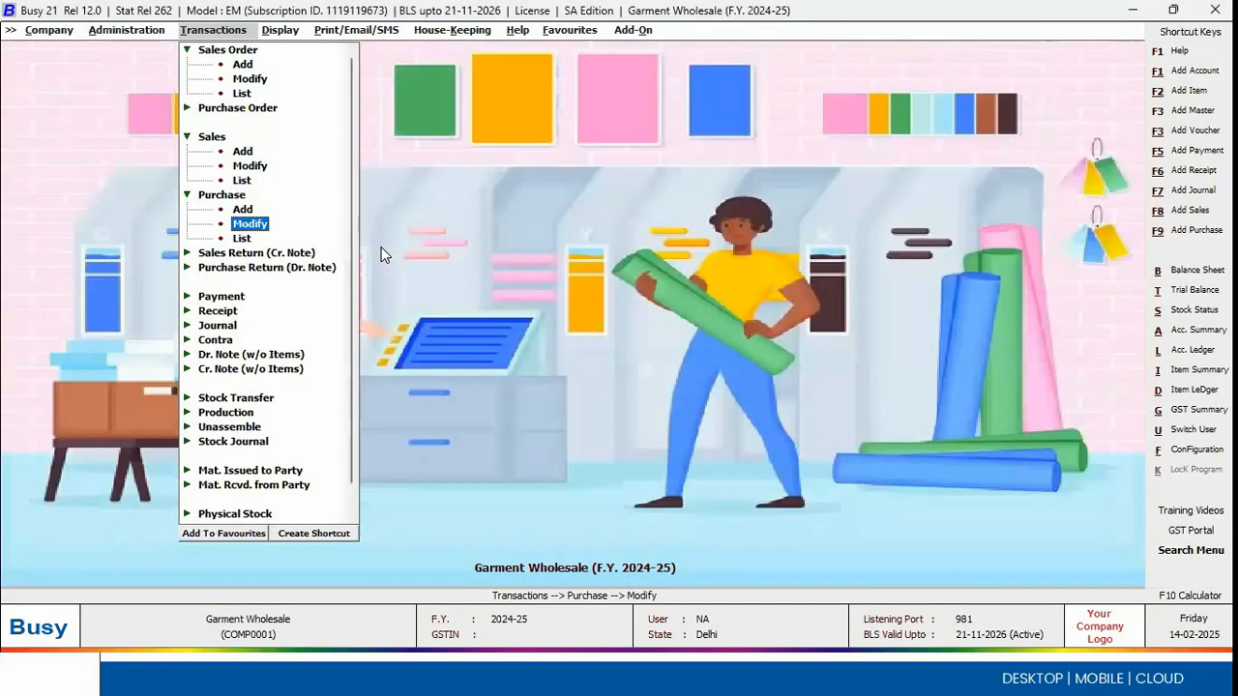
Step: Open the voucher configuration of the Main series for purchase vouchers
{"action": "key", "text": "Left"}
{"action": "key", "text": "Down"}
{"action": "key", "text": "Return"}
{"action": "key", "text": "Down"}
{"action": "key", "text": "Down"}
{"action": "key", "text": "Down"}
{"action": "key", "text": "Right"}
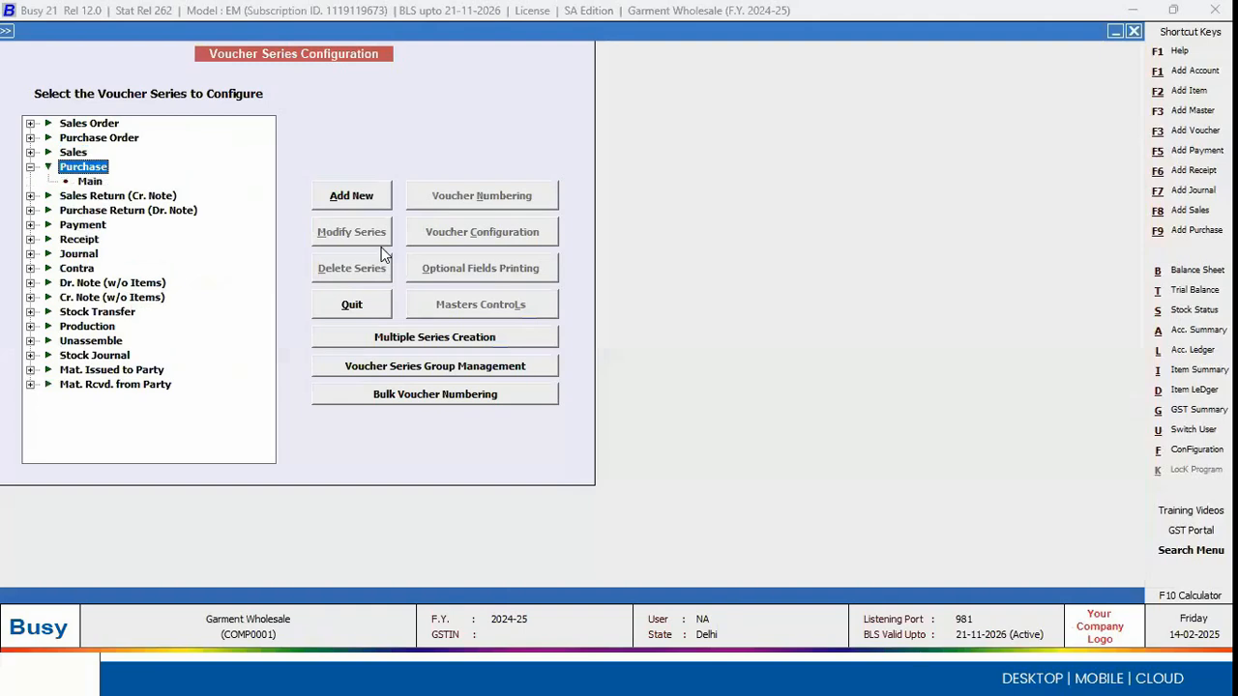
{"action": "key", "text": "Down"}
{"action": "left_click", "coordinate": [491, 234]}
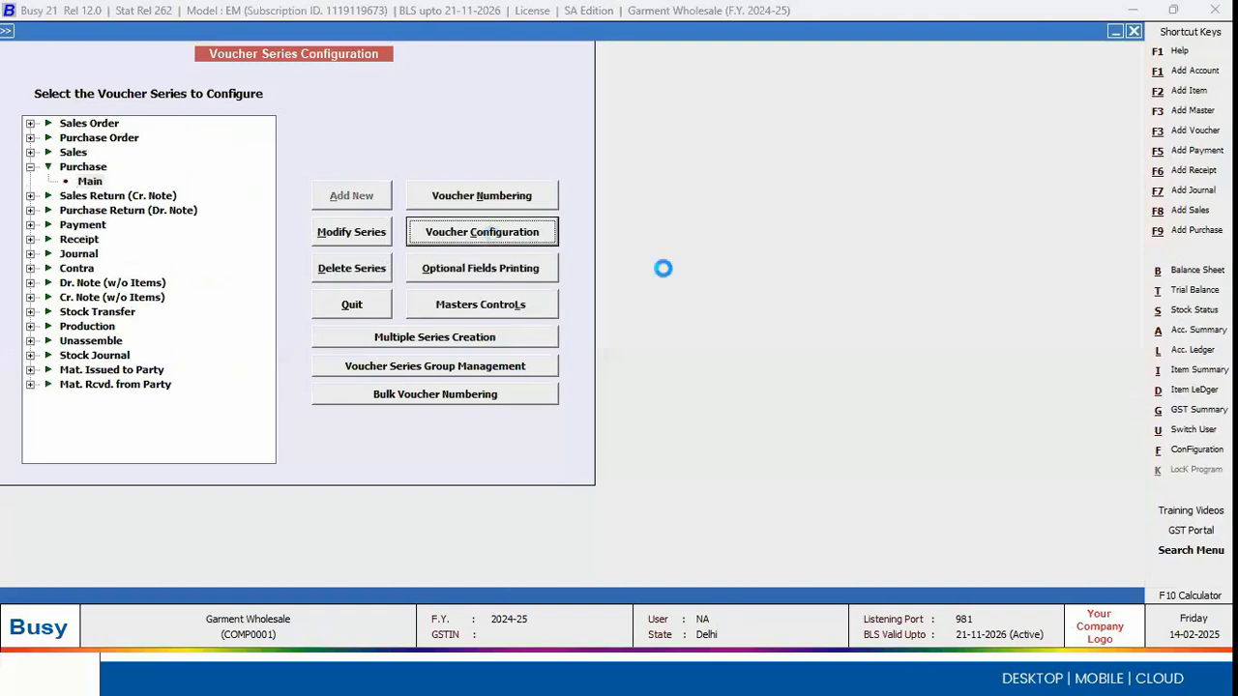
Step: Enable Print Item Barcode After Saving for the series and open the bar-code label configuration
{"action": "left_click", "coordinate": [693, 175]}
{"action": "key", "text": "y"}
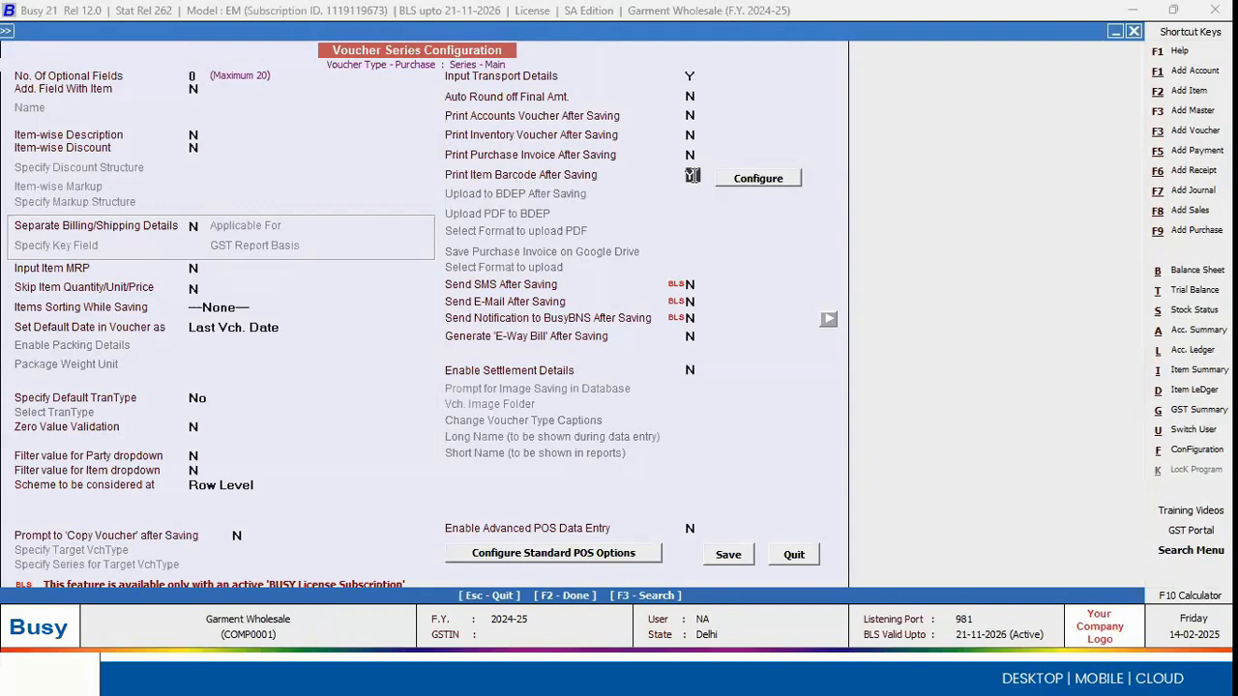
{"action": "left_click", "coordinate": [757, 182]}
{"action": "left_click", "coordinate": [575, 372]}
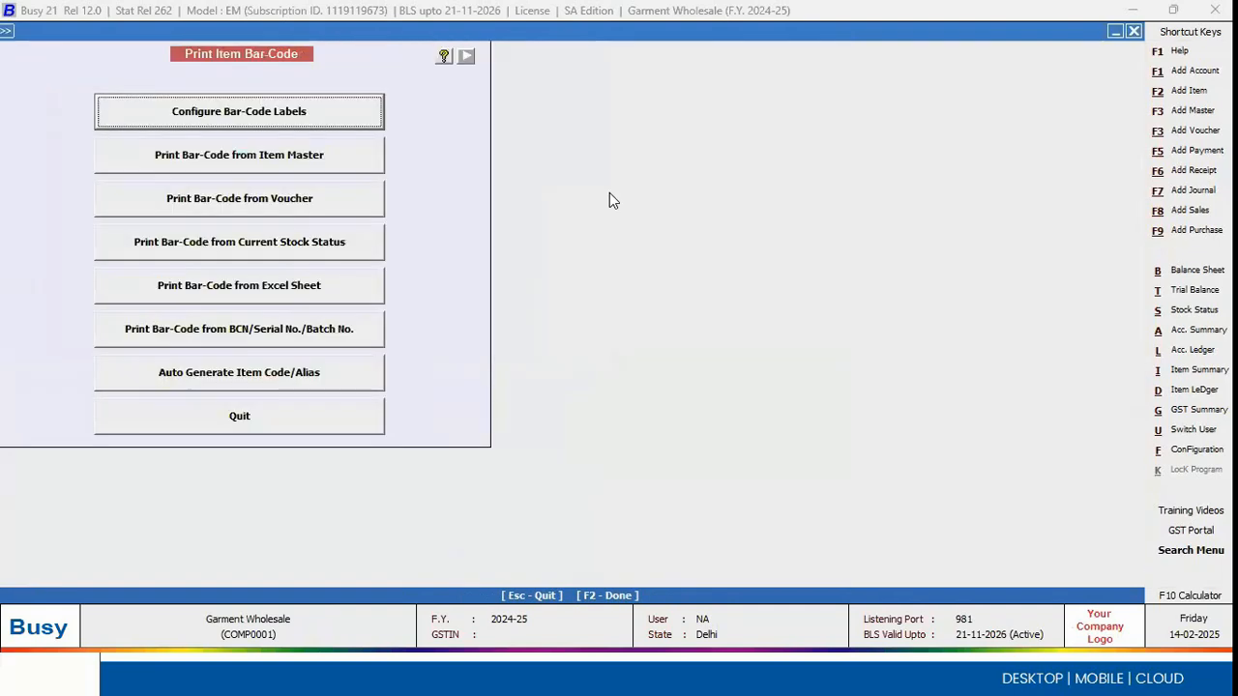
{"action": "left_click", "coordinate": [314, 109]}
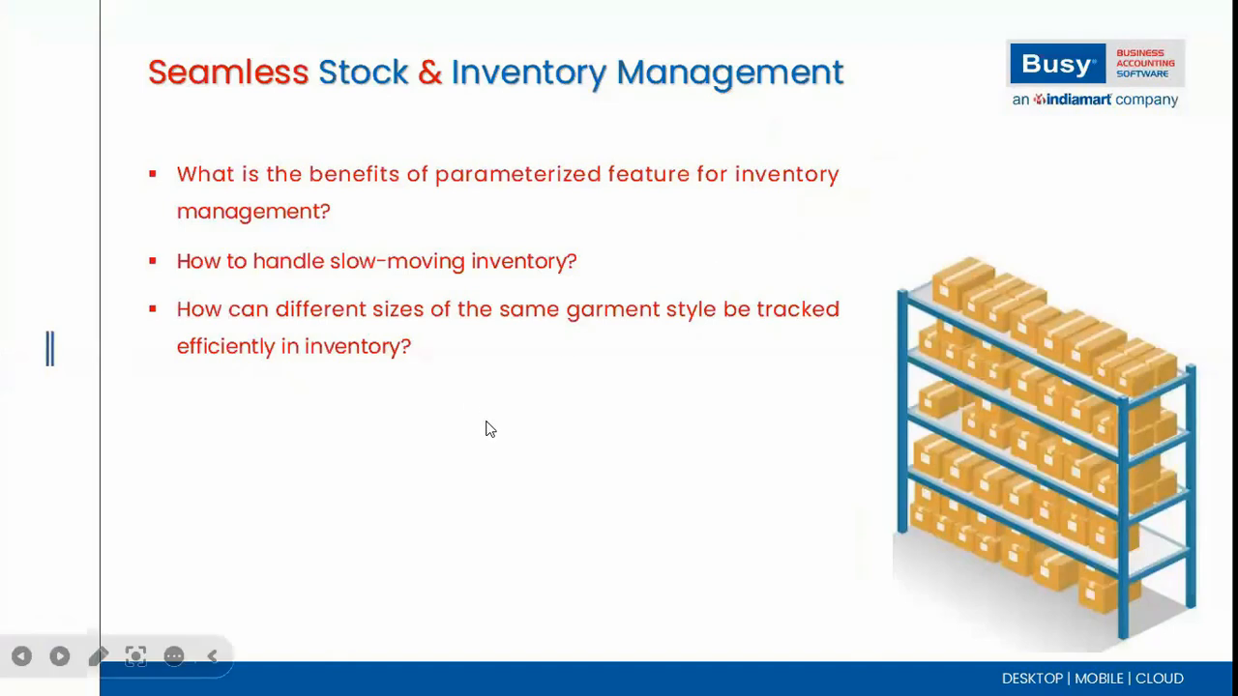
{"action": "left_click", "coordinate": [486, 421]}
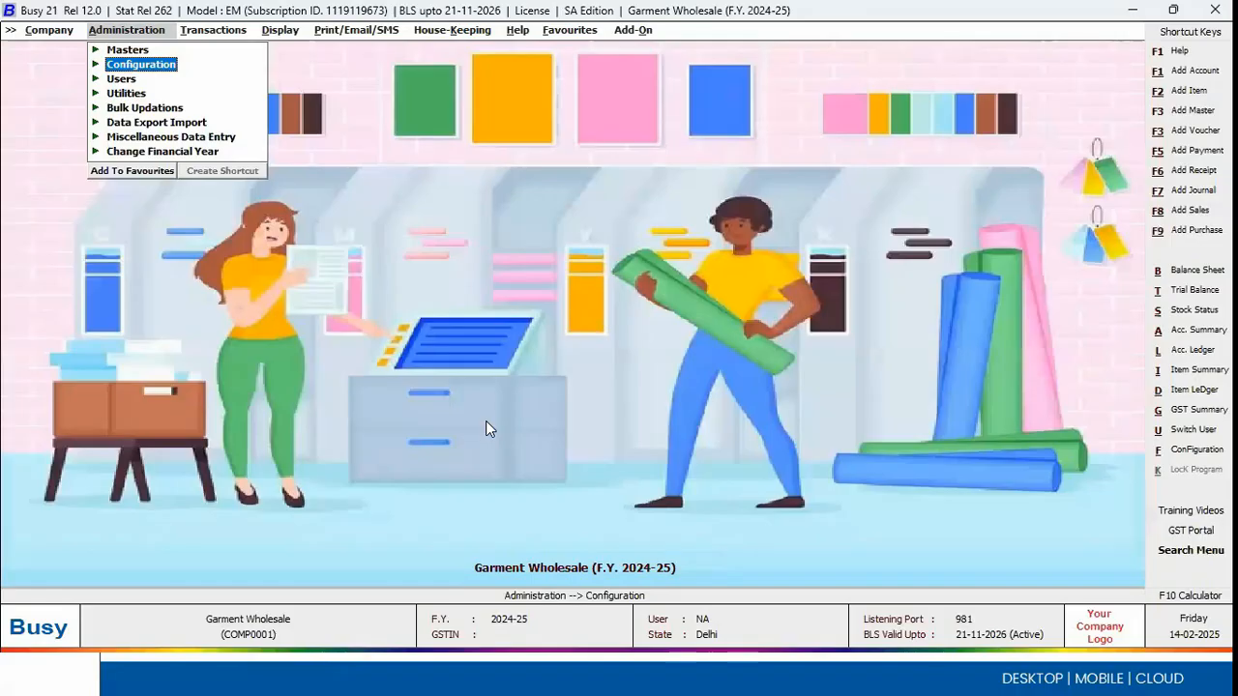
Step: Open the Query on Item Parameters report from the Query System
{"action": "key", "text": "Right"}
{"action": "key", "text": "Right"}
{"action": "key", "text": "Down"}
{"action": "key", "text": "Down"}
{"action": "key", "text": "Down"}
{"action": "key", "text": "Down"}
{"action": "key", "text": "Down"}
{"action": "key", "text": "Down"}
{"action": "key", "text": "Down"}
{"action": "key", "text": "Down"}
{"action": "key", "text": "Down"}
{"action": "key", "text": "Down"}
{"action": "key", "text": "Down"}
{"action": "key", "text": "Right"}
{"action": "key", "text": "Down"}
{"action": "key", "text": "Down"}
{"action": "key", "text": "Down"}
{"action": "key", "text": "Down"}
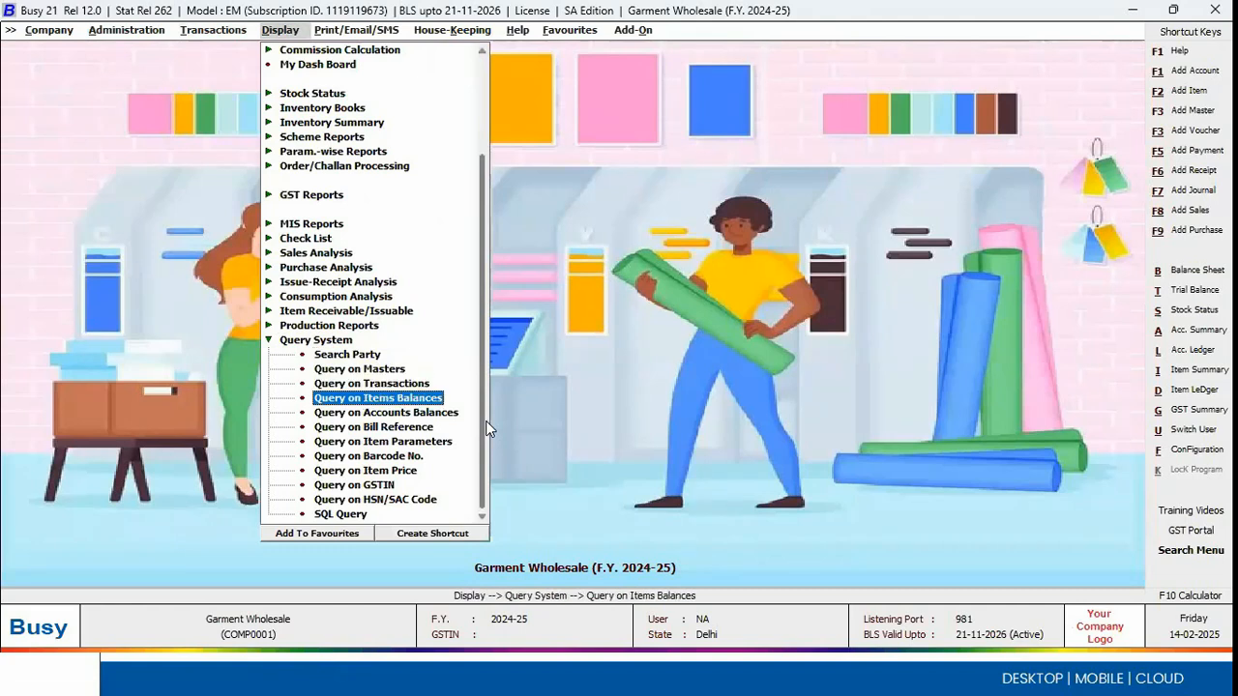
{"action": "key", "text": "Down"}
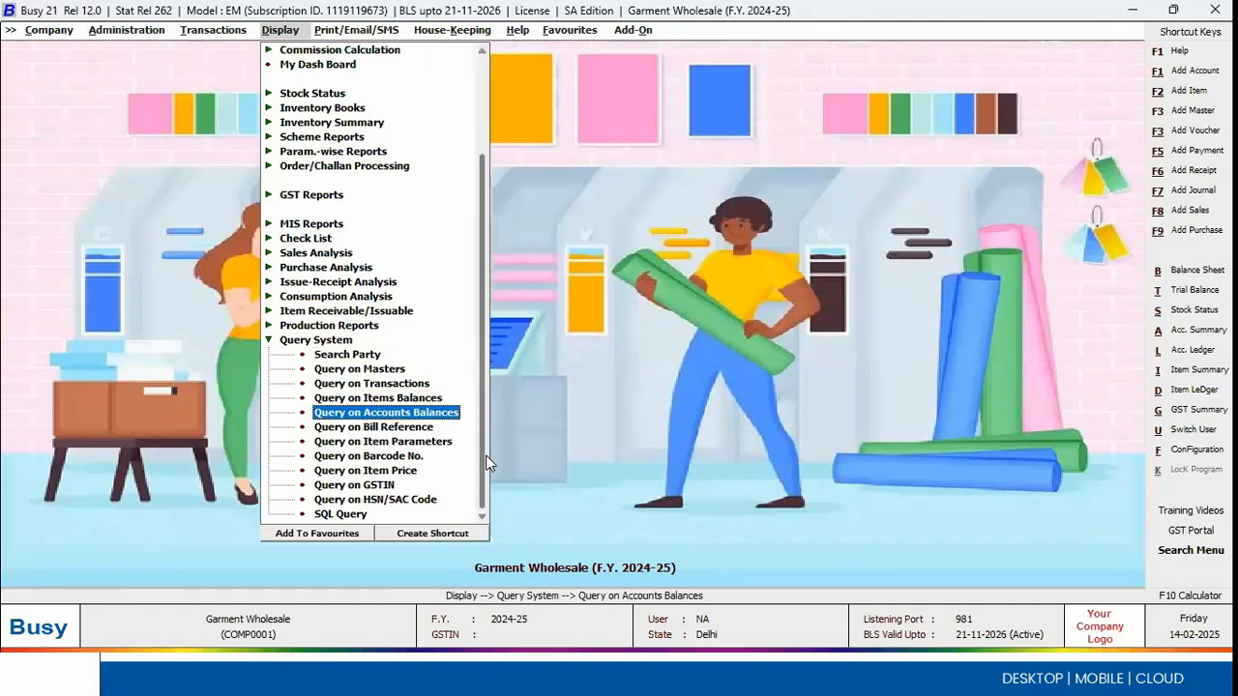
{"action": "left_click", "coordinate": [403, 445]}
Step: Set the item parameter query to all items with the colour Blue
{"action": "key", "text": "Down"}
{"action": "key", "text": "Down"}
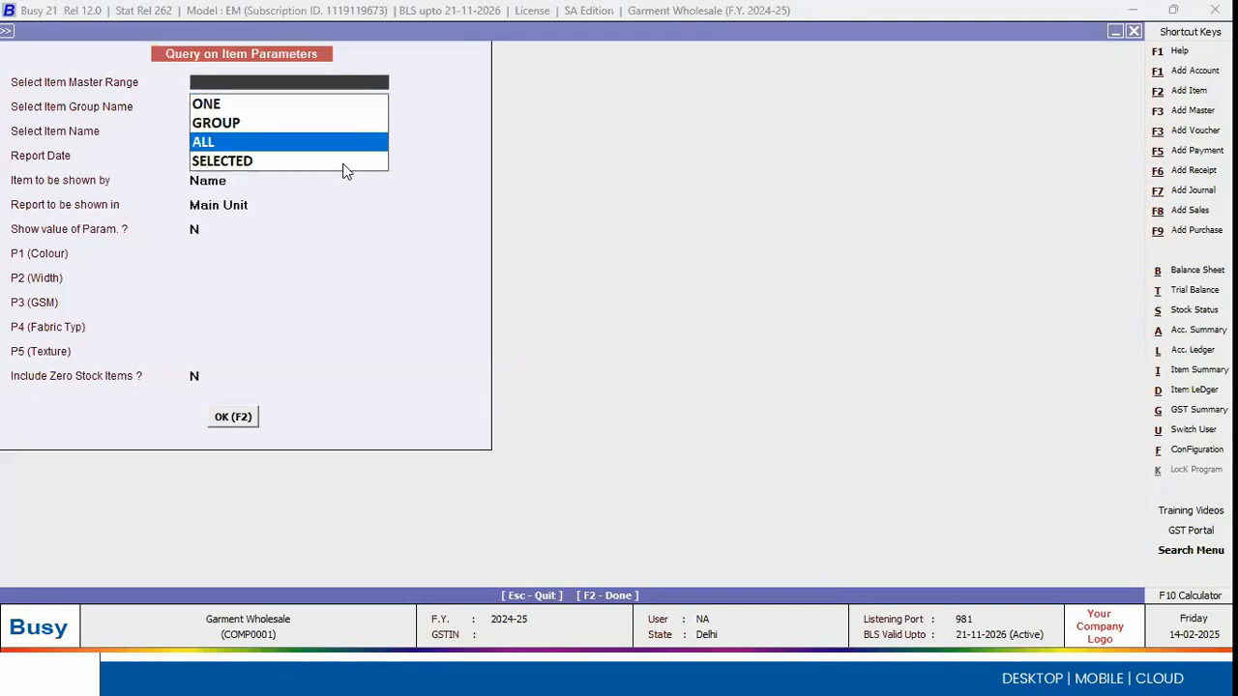
{"action": "key", "text": "Return"}
{"action": "key", "text": "Return"}
{"action": "key", "text": "Return"}
{"action": "key", "text": "Return"}
{"action": "key", "text": "Return"}
{"action": "type", "text": "blue"}
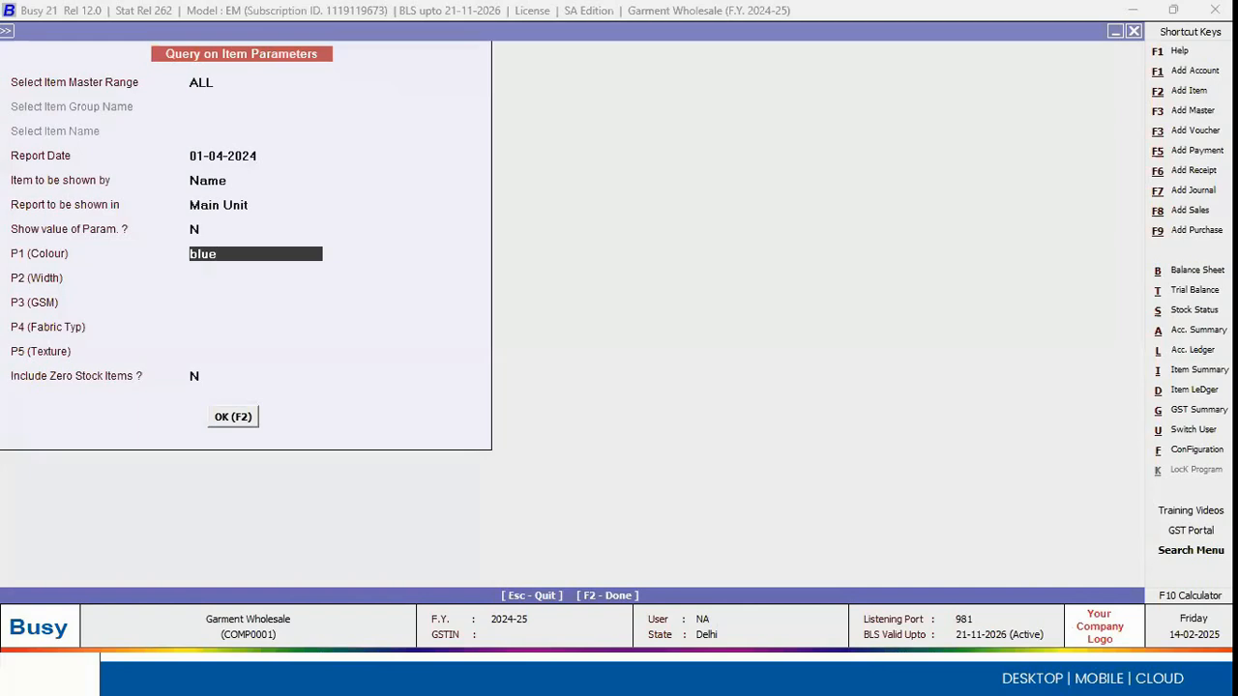
{"action": "key", "text": "Return"}
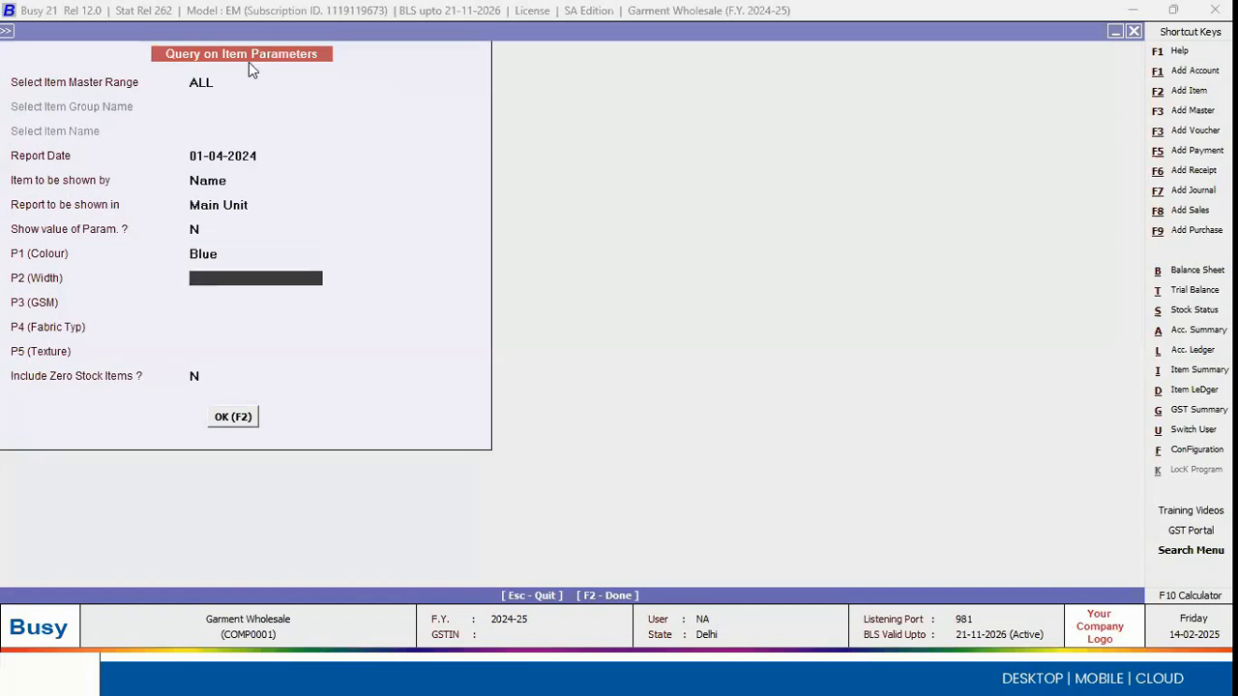
Step: Change the query's item master range to ONE and look through the item list for a single item
{"action": "left_click", "coordinate": [233, 83]}
{"action": "key", "text": "Up"}
{"action": "key", "text": "Up"}
{"action": "key", "text": "Return"}
{"action": "key", "text": "space"}
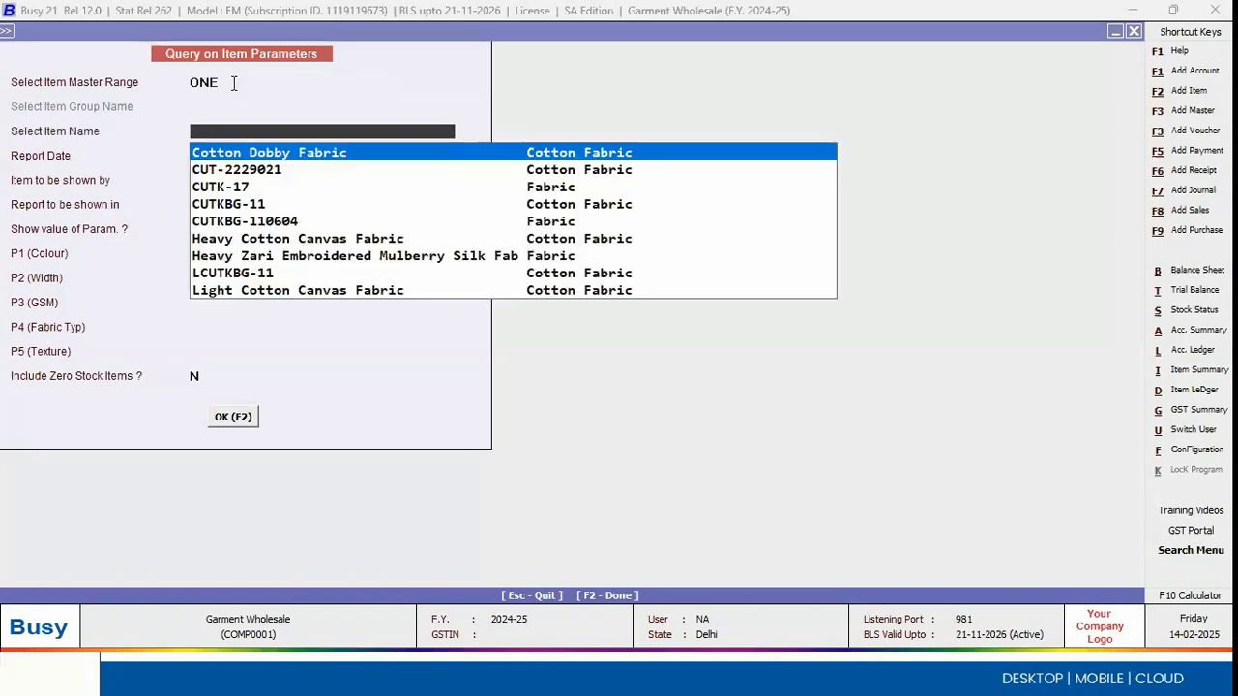
{"action": "key", "text": "Down"}
{"action": "key", "text": "Down"}
{"action": "key", "text": "Down"}
{"action": "key", "text": "Down"}
{"action": "key", "text": "Down"}
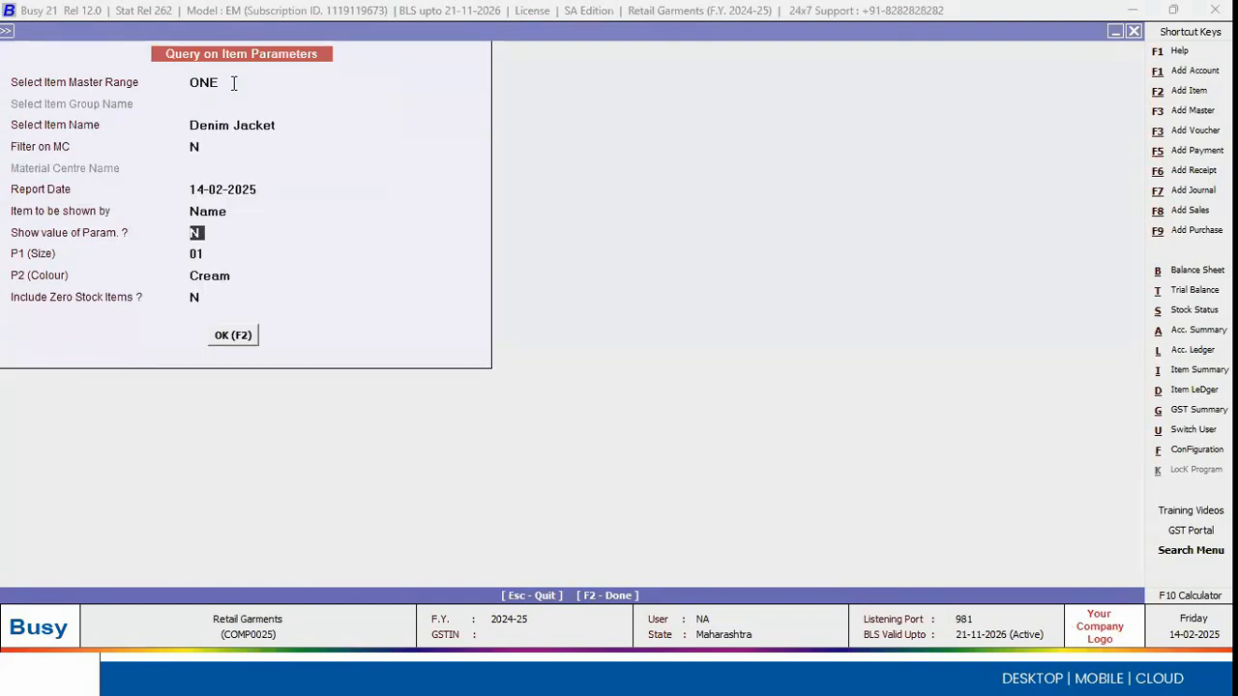
{"action": "key", "text": "Return"}
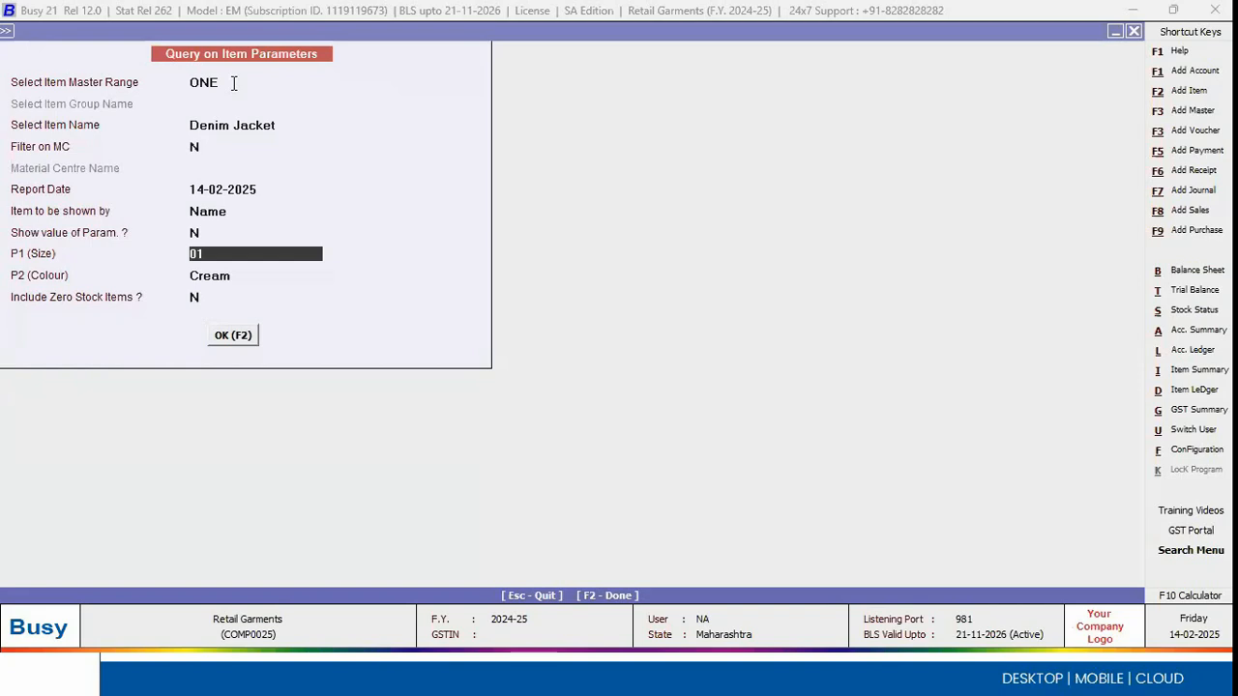
Step: Query the Denim Jacket stock in Retail Garments for size 38 and colour Blue and generate the report
{"action": "type", "text": "L"}
{"action": "key", "text": "Return"}
{"action": "type", "text": "Blue"}
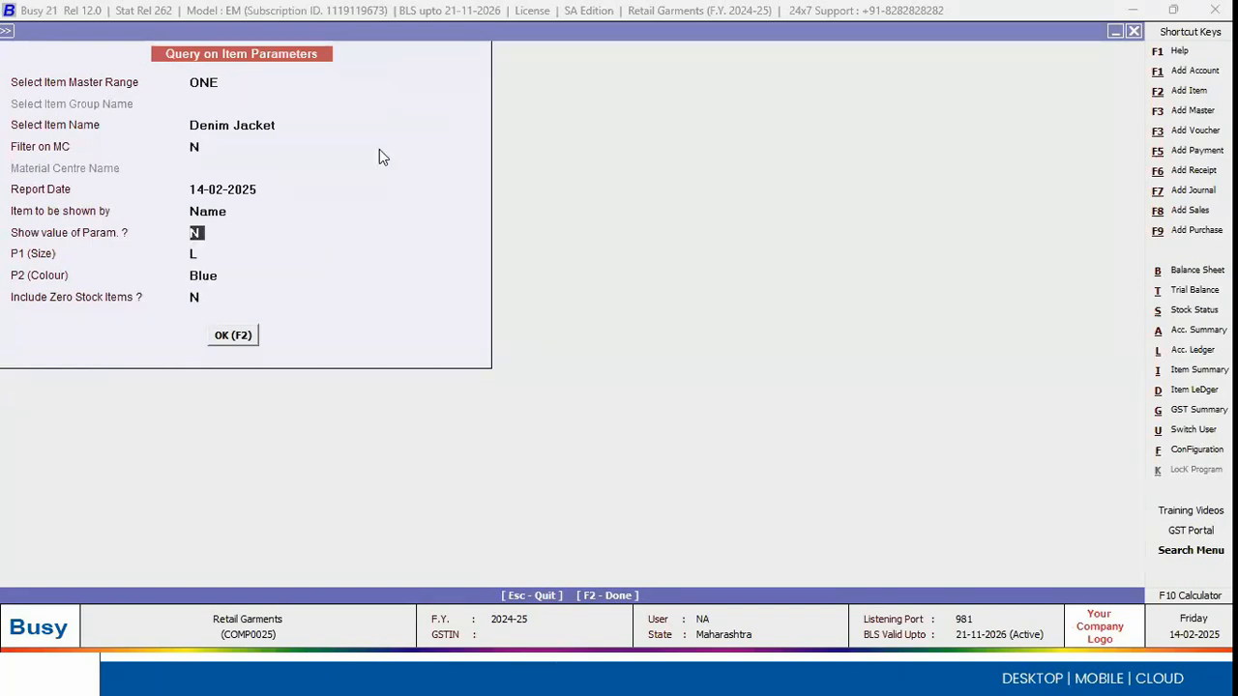
{"action": "key", "text": "Return"}
{"action": "type", "text": "38"}
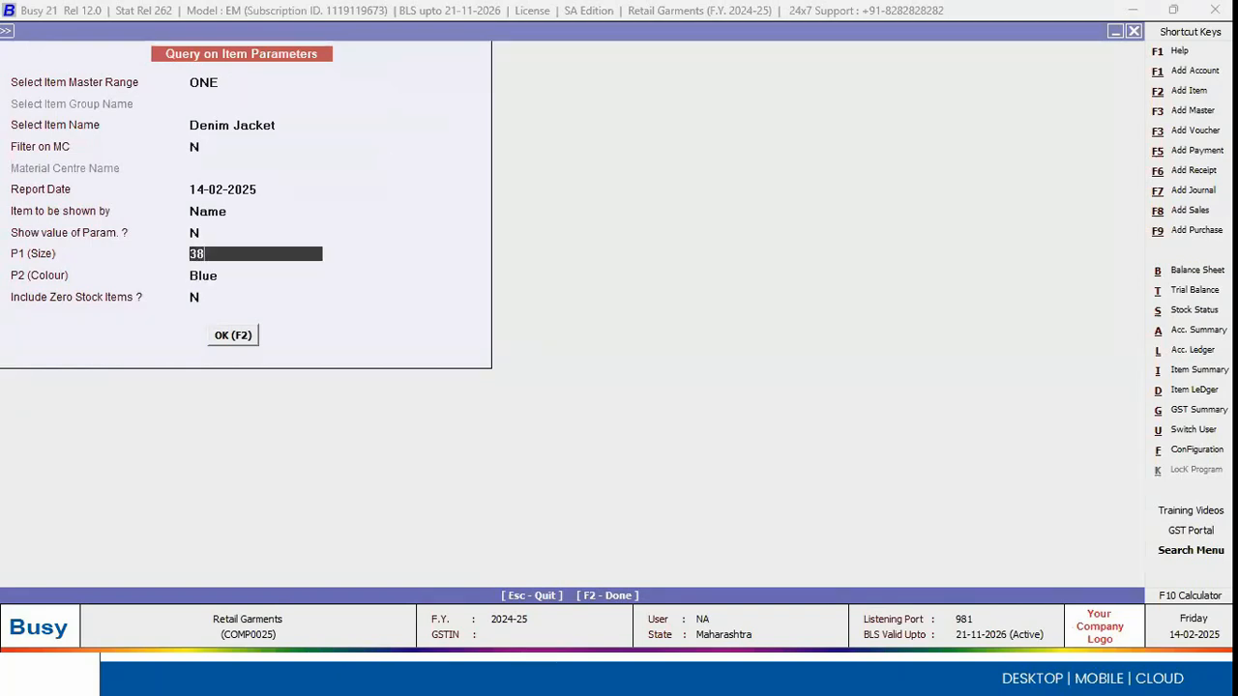
{"action": "key", "text": "Return"}
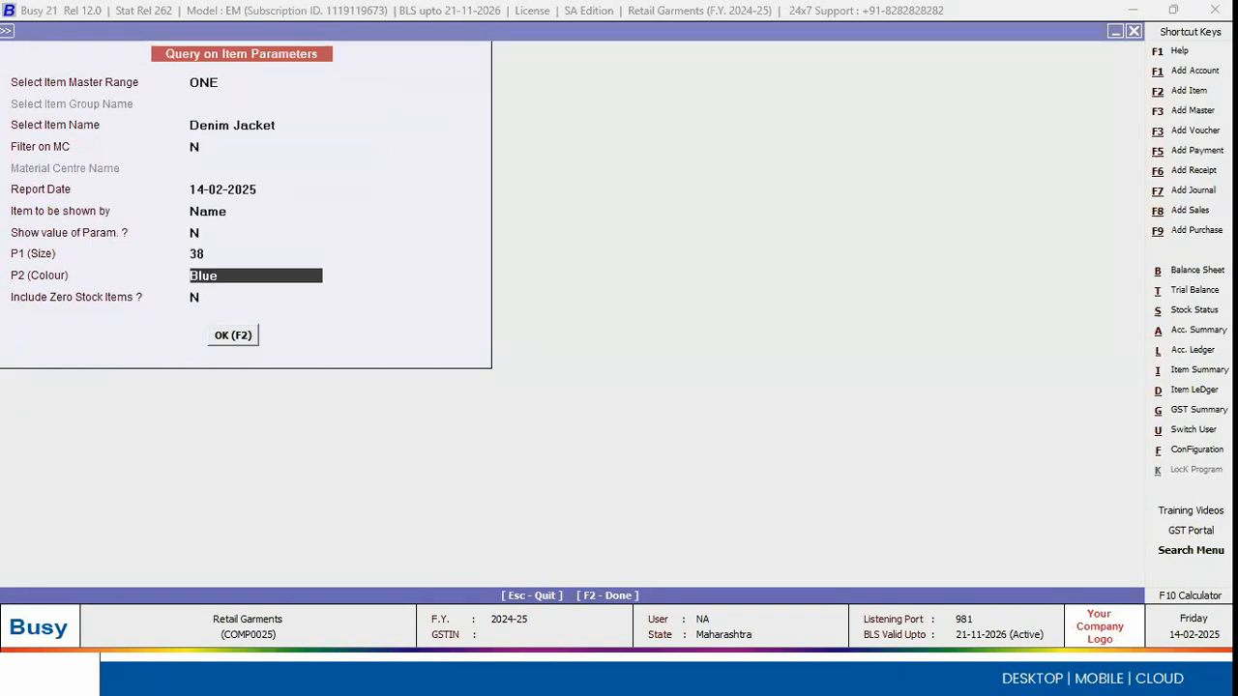
{"action": "key", "text": "Return"}
{"action": "key", "text": "Return"}
{"action": "key", "text": "Return"}
Step: Examine the Denim Jacket quantities held at each material centre and close the report
{"action": "key", "text": "Down"}
{"action": "key", "text": "Down"}
{"action": "key", "text": "Up"}
{"action": "key", "text": "Up"}
{"action": "key", "text": "Down"}
{"action": "key", "text": "Down"}
{"action": "key", "text": "Up"}
{"action": "key", "text": "Up"}
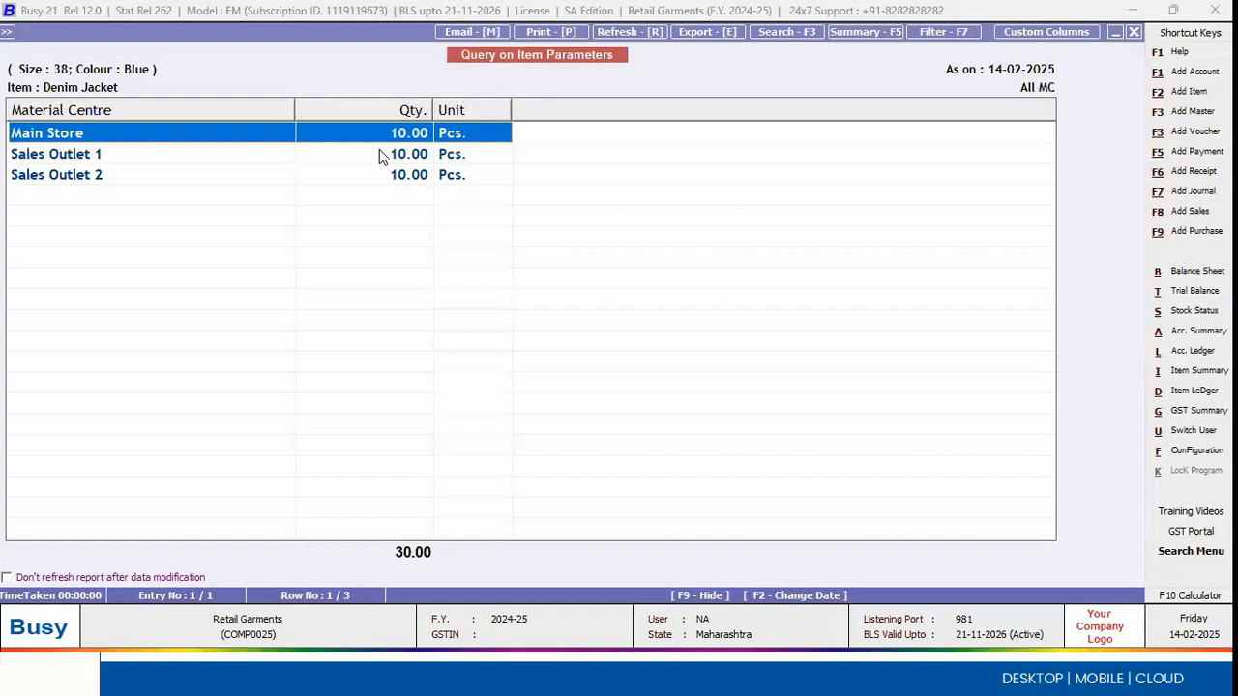
{"action": "key", "text": "Escape"}
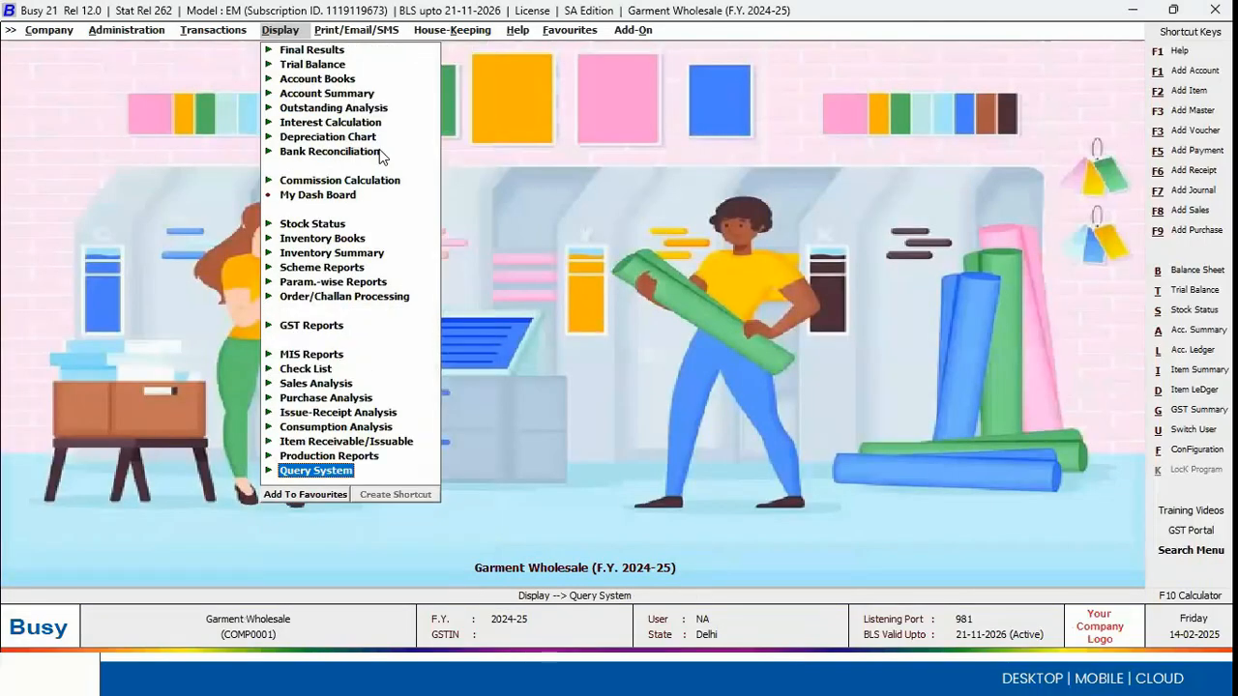
Step: Start a new physical stock voucher in the Garment Wholesale company
{"action": "key", "text": "Left"}
{"action": "key", "text": "Down"}
{"action": "key", "text": "Down"}
{"action": "key", "text": "Down"}
{"action": "key", "text": "Down"}
{"action": "key", "text": "Down"}
{"action": "key", "text": "Down"}
{"action": "key", "text": "Down"}
{"action": "key", "text": "Down"}
{"action": "key", "text": "Down"}
{"action": "key", "text": "Down"}
{"action": "key", "text": "Down"}
{"action": "key", "text": "Down"}
{"action": "key", "text": "Down"}
{"action": "key", "text": "Down"}
{"action": "key", "text": "Down"}
{"action": "key", "text": "Down"}
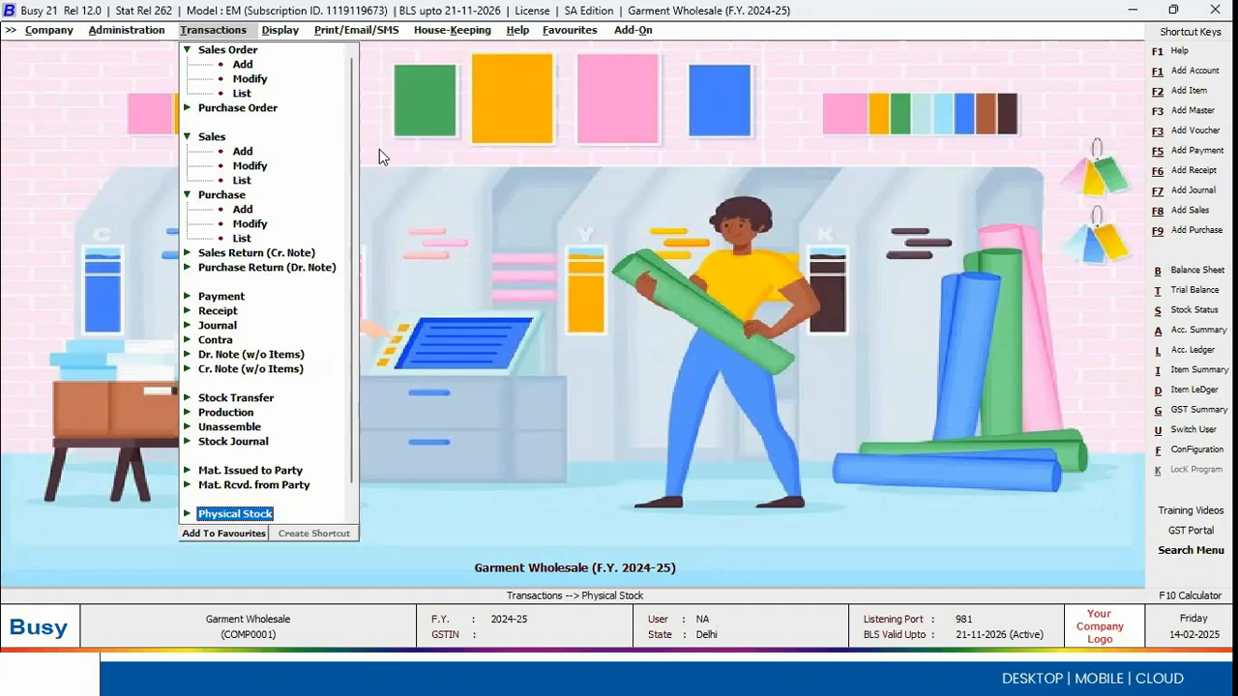
{"action": "key", "text": "Return"}
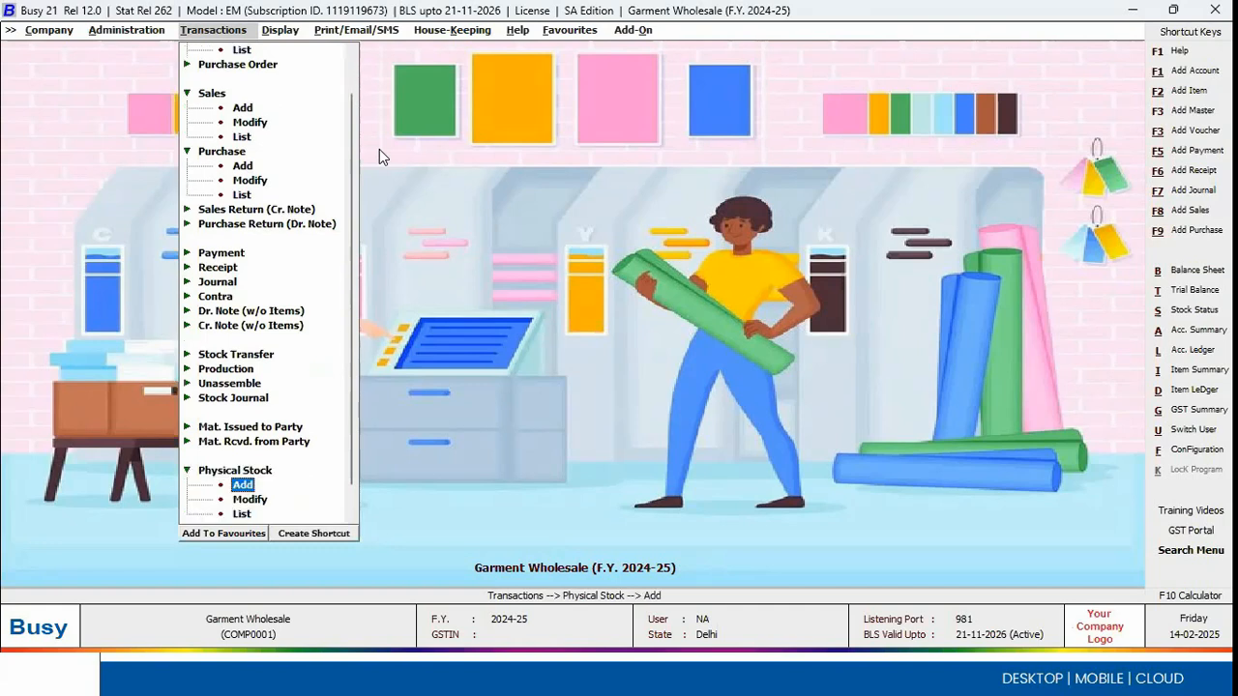
{"action": "key", "text": "Return"}
Step: Enter voucher number 21, date 14-02-2025, material centre Main Store and stock journal series Main
{"action": "key", "text": "Return"}
{"action": "key", "text": "Return"}
{"action": "type", "text": "21"}
{"action": "key", "text": "Return"}
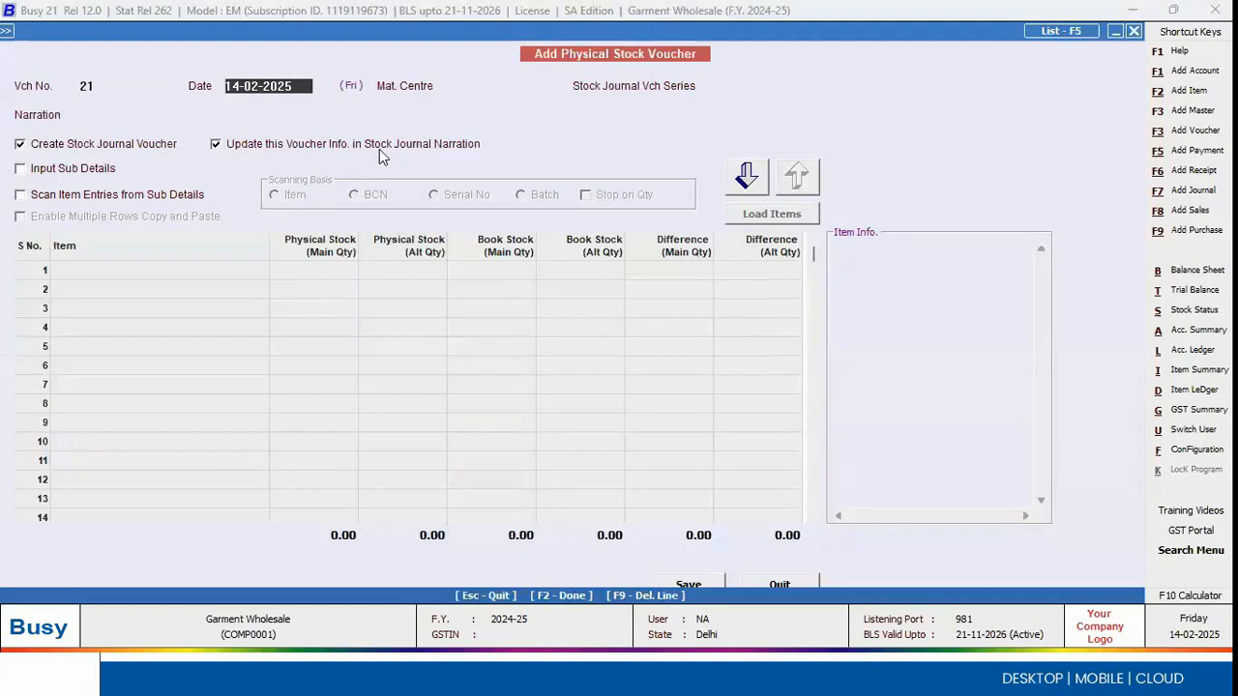
{"action": "key", "text": "Return"}
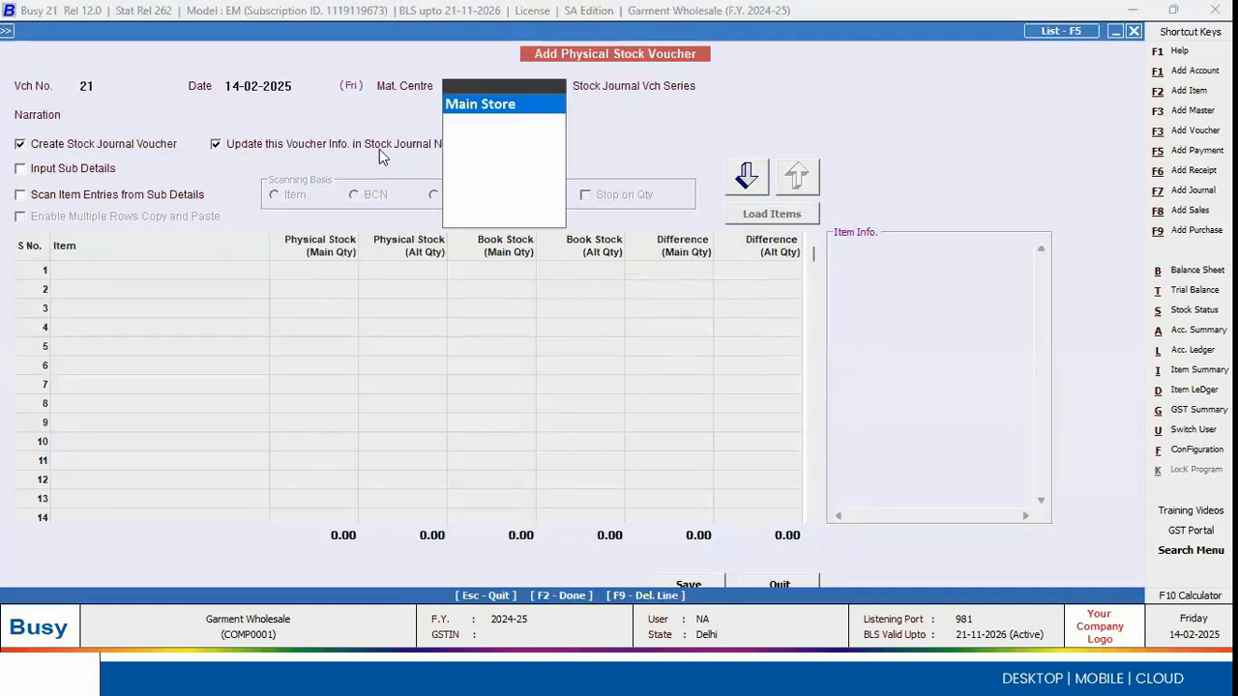
{"action": "key", "text": "Return"}
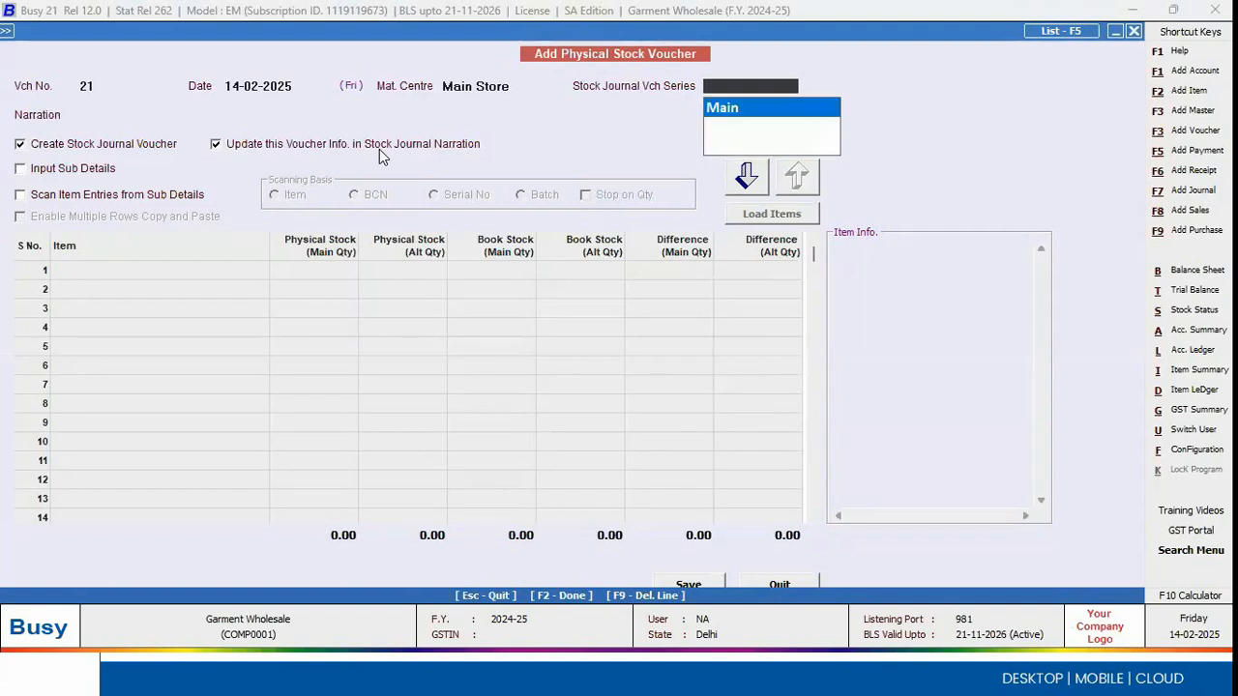
{"action": "key", "text": "Return"}
{"action": "key", "text": "Return"}
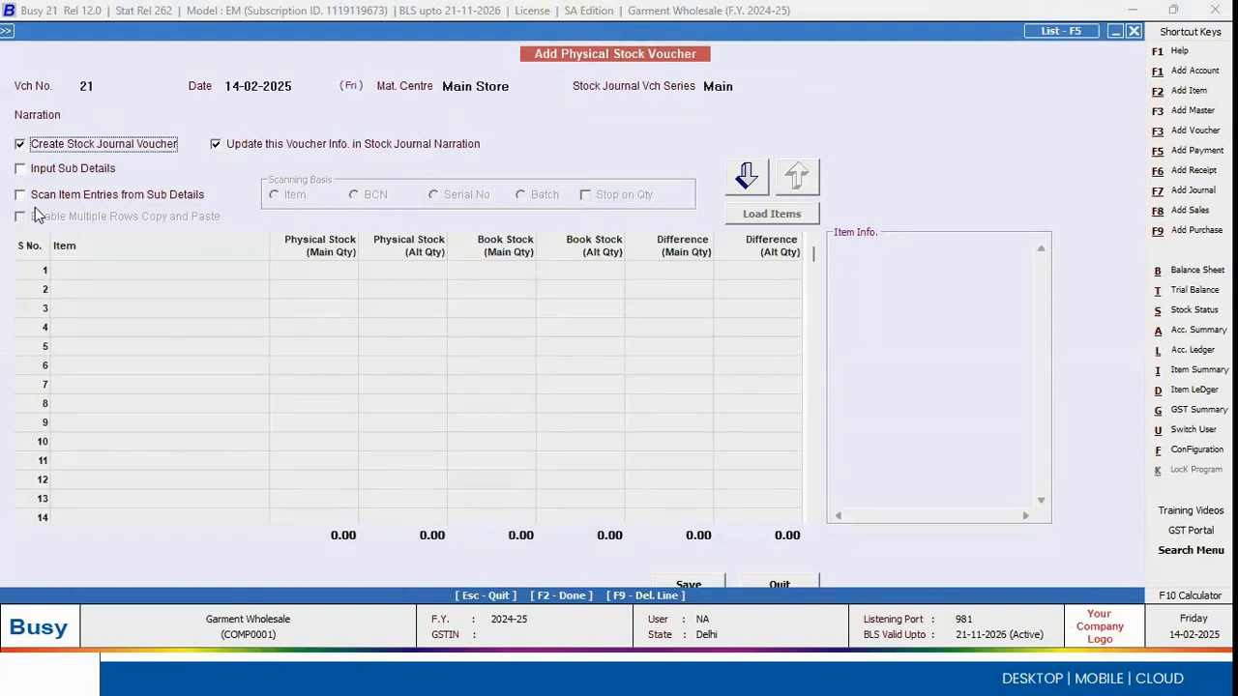
Step: Turn on scanning of item entries from sub details to view its scanning basis options and turn it off again
{"action": "left_click", "coordinate": [73, 197]}
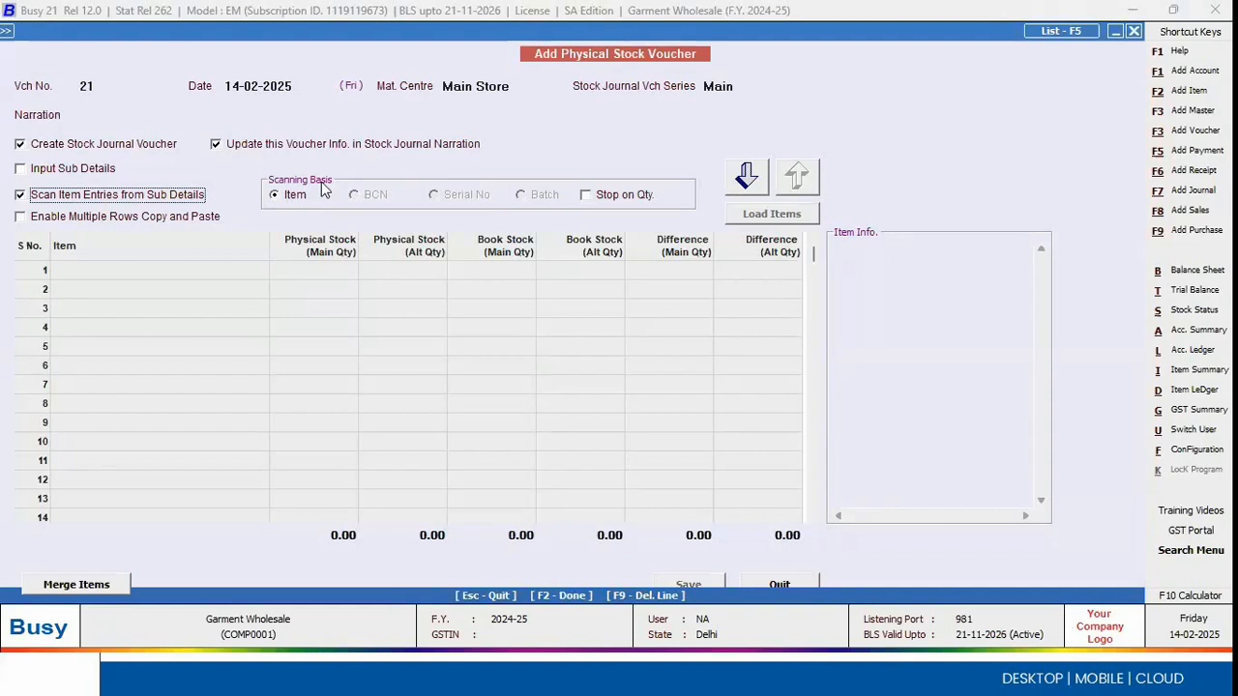
{"action": "left_click", "coordinate": [46, 198]}
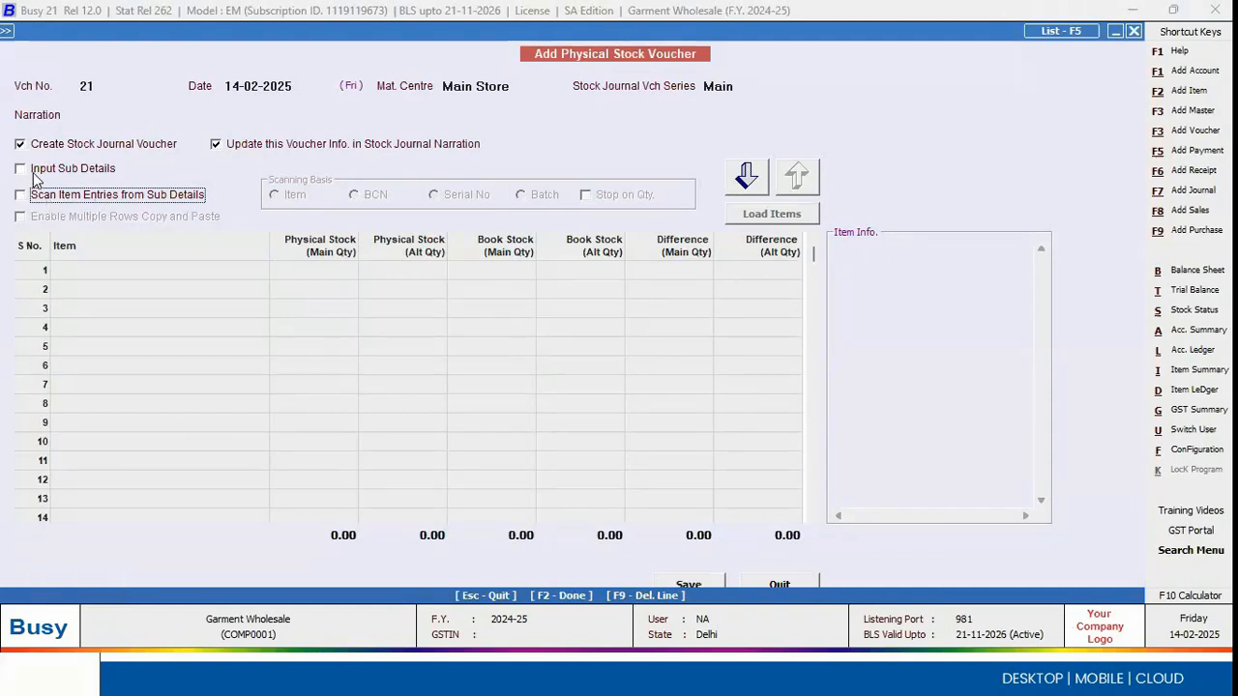
Step: Enable input of sub details by Parameter(BCN) and proceed to the voucher's item entries
{"action": "left_click", "coordinate": [39, 172]}
{"action": "left_click", "coordinate": [228, 197]}
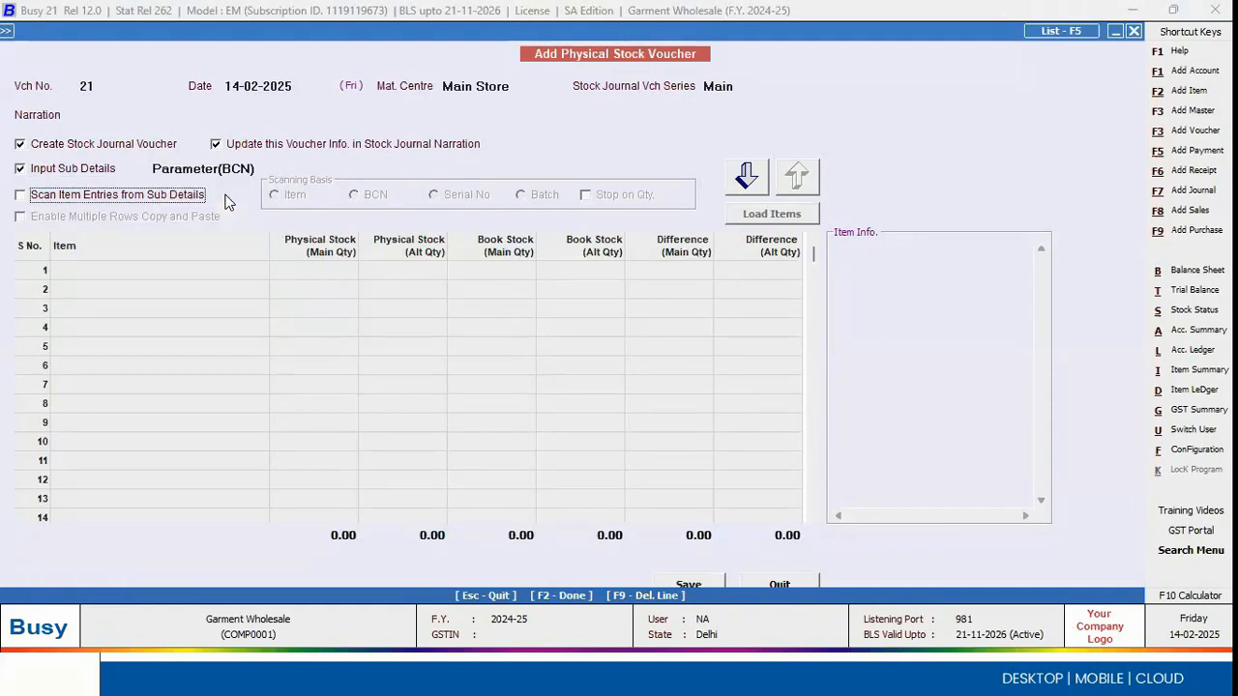
{"action": "left_click", "coordinate": [749, 184]}
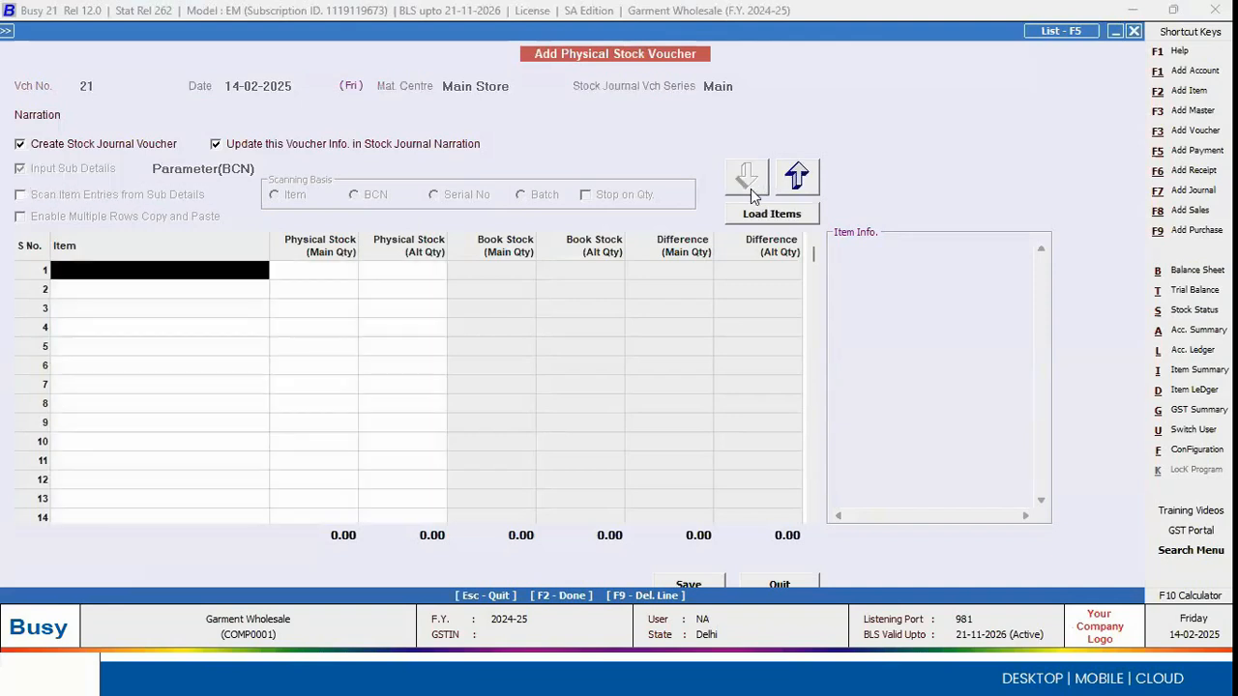
Step: Add Cotton Dobby Fabric as the first item with a physical stock quantity of 40
{"action": "key", "text": "Return"}
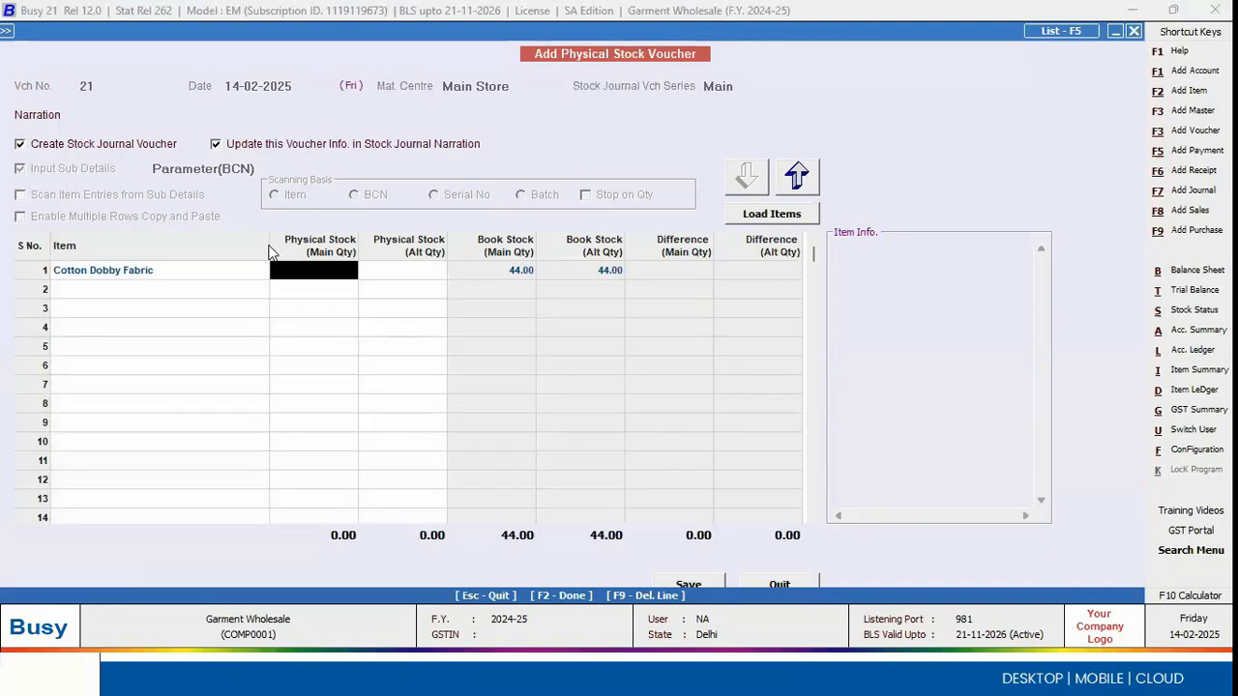
{"action": "key", "text": "Return"}
{"action": "key", "text": "Return"}
{"action": "key", "text": "Up"}
{"action": "key", "text": "Return"}
{"action": "type", "text": "40"}
{"action": "key", "text": "Return"}
Step: Enter barcode G00001 with a quantity of 15 metres as the first parameter row of Cotton Dobby Fabric
{"action": "key", "text": "space"}
{"action": "key", "text": "Return"}
Step: Add barcodes G00002 (7 metres), G00003 (12), G0000G (2) and G0000H (4), and save the fabric's parameter details
{"action": "key", "text": "Return"}
{"action": "key", "text": "Return"}
{"action": "key", "text": "Return"}
{"action": "key", "text": "Return"}
{"action": "key", "text": "Return"}
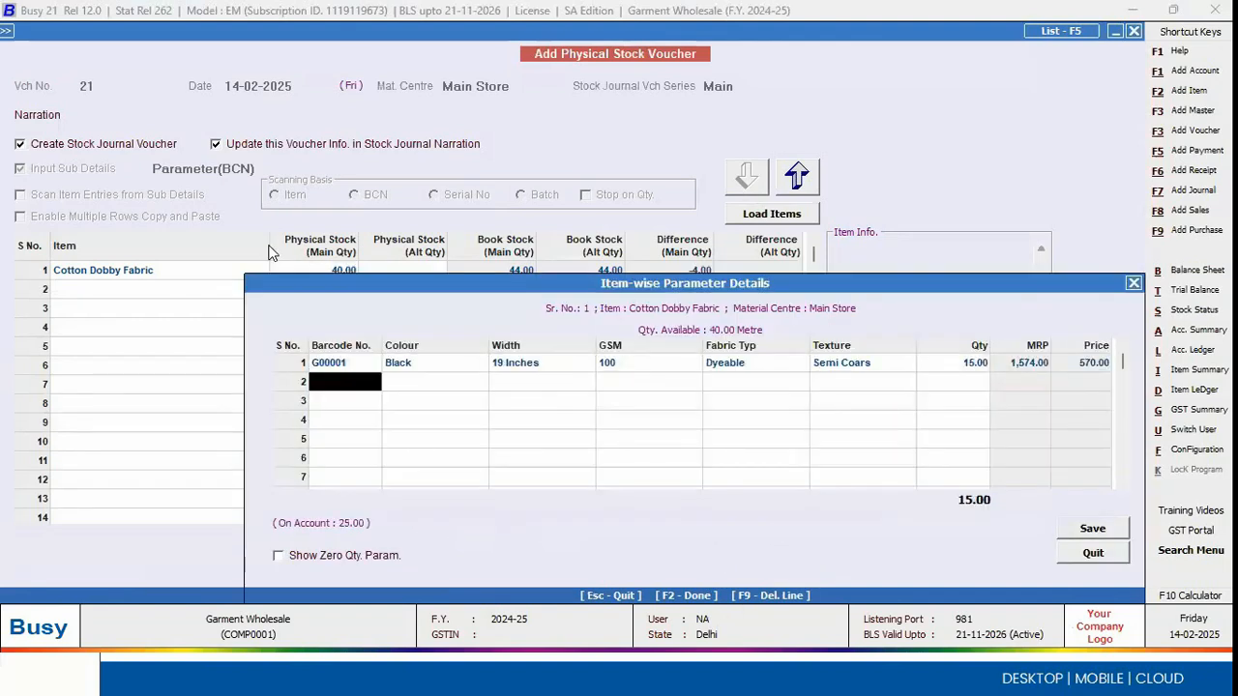
{"action": "key", "text": "Return"}
{"action": "key", "text": "Return"}
{"action": "key", "text": "Return"}
{"action": "key", "text": "Return"}
{"action": "key", "text": "Return"}
{"action": "key", "text": "Return"}
{"action": "key", "text": "Return"}
{"action": "key", "text": "Return"}
{"action": "key", "text": "Return"}
{"action": "key", "text": "Return"}
{"action": "key", "text": "Return"}
{"action": "key", "text": "Return"}
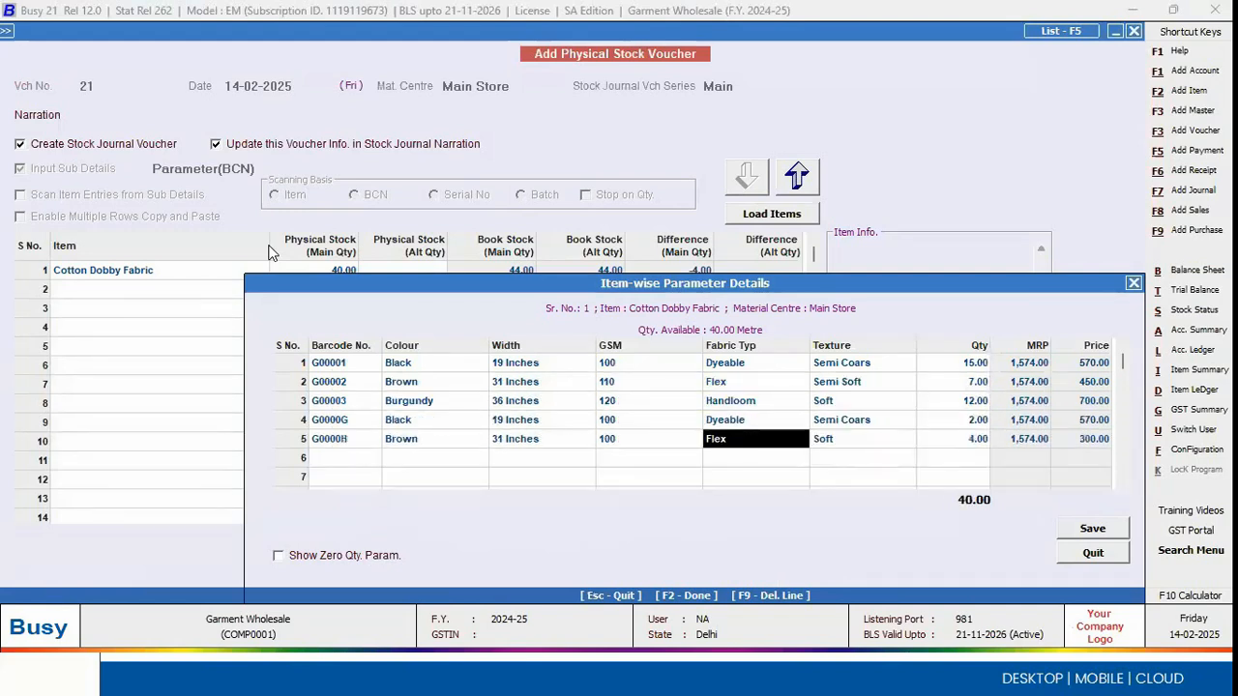
{"action": "left_click", "coordinate": [1106, 531]}
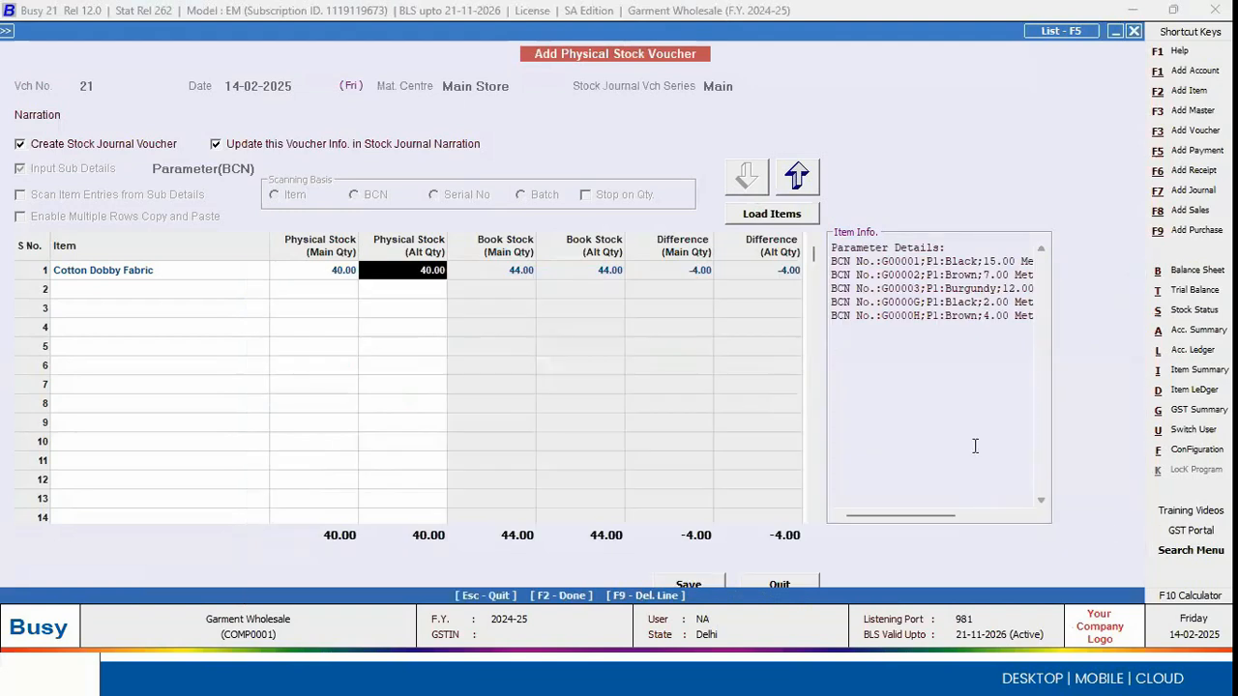
Step: Save the physical stock voucher and quit voucher entry
{"action": "key", "text": "F2"}
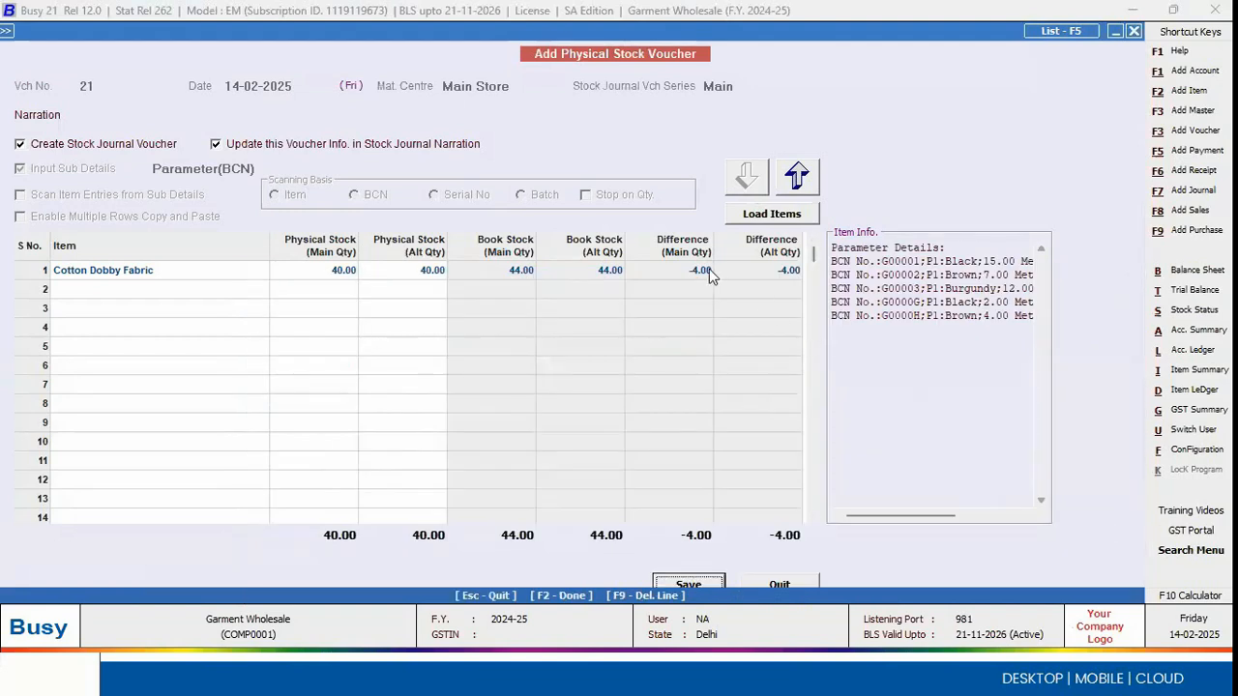
{"action": "key", "text": "Return"}
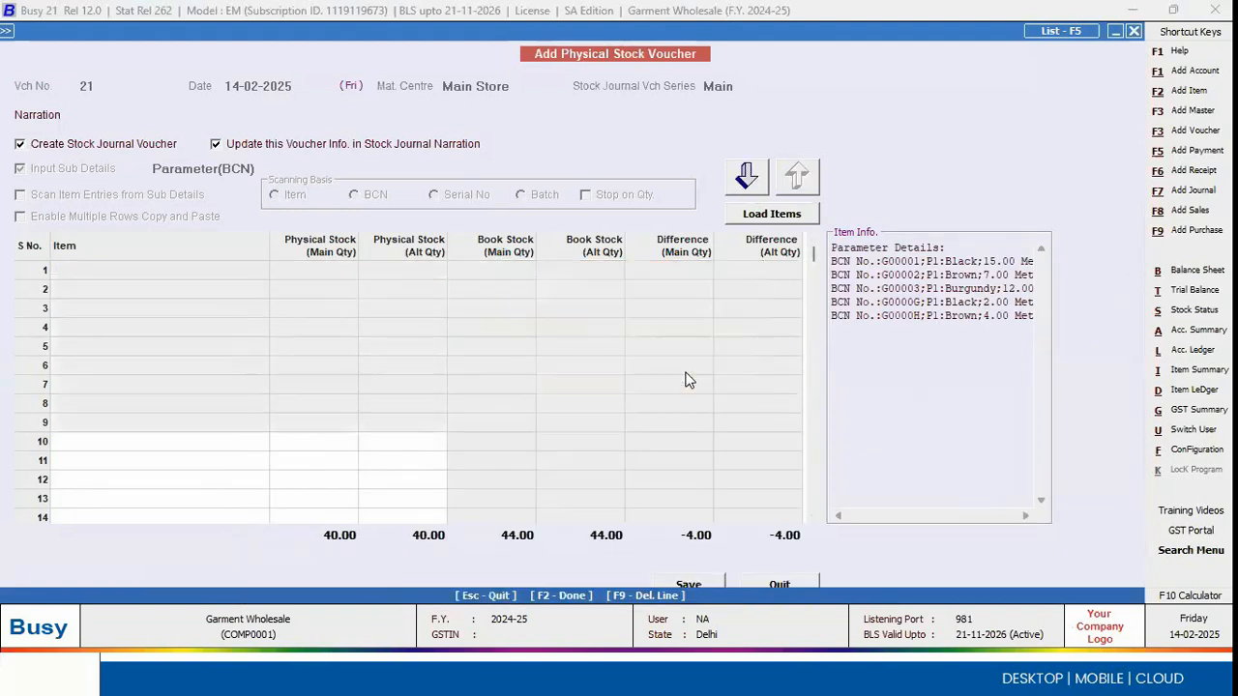
{"action": "key", "text": "Escape"}
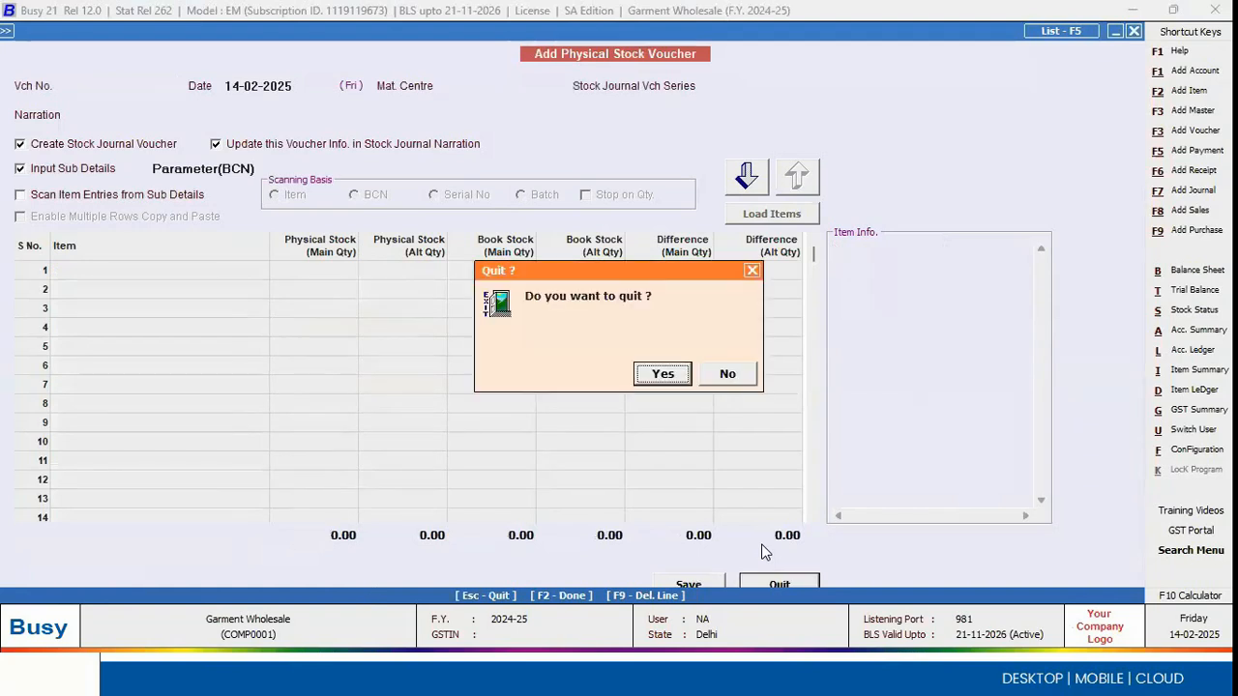
{"action": "left_click", "coordinate": [660, 374]}
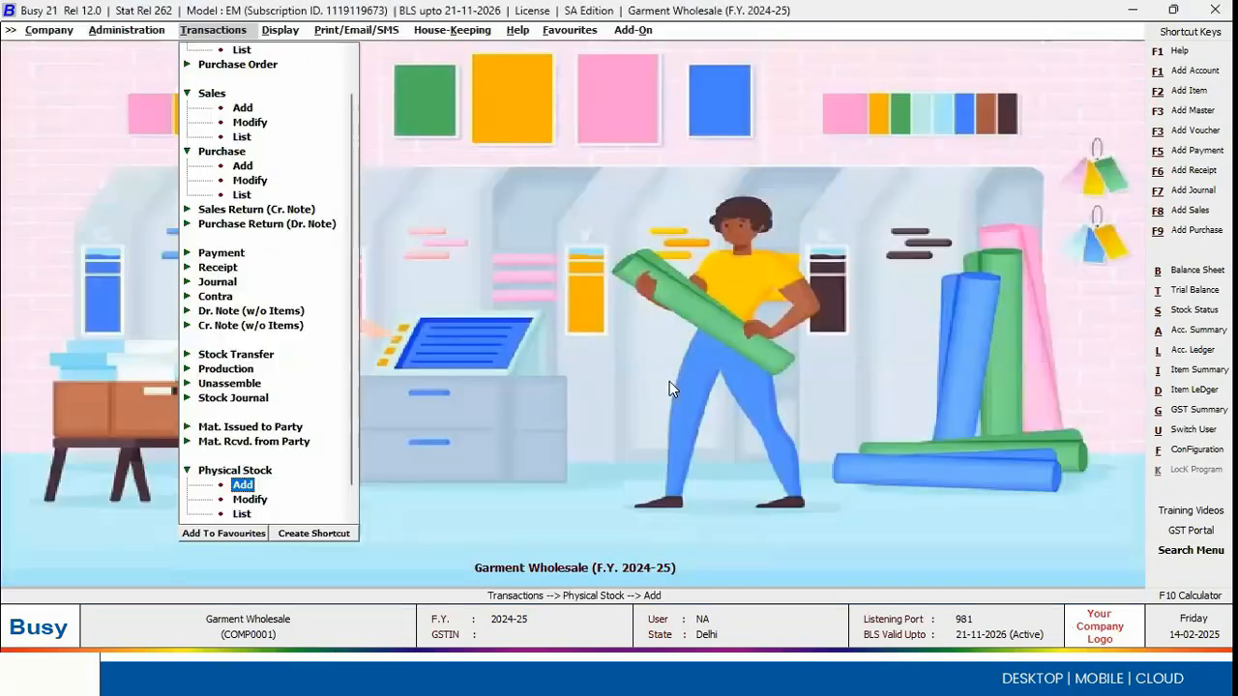
Step: List the stock journal vouchers of all series for 14-02-2025
{"action": "key", "text": "Up"}
{"action": "key", "text": "Up"}
{"action": "key", "text": "Up"}
{"action": "key", "text": "Up"}
{"action": "key", "text": "Up"}
{"action": "key", "text": "Up"}
{"action": "key", "text": "Up"}
{"action": "key", "text": "Up"}
{"action": "key", "text": "Up"}
{"action": "key", "text": "Up"}
{"action": "key", "text": "Up"}
{"action": "key", "text": "Up"}
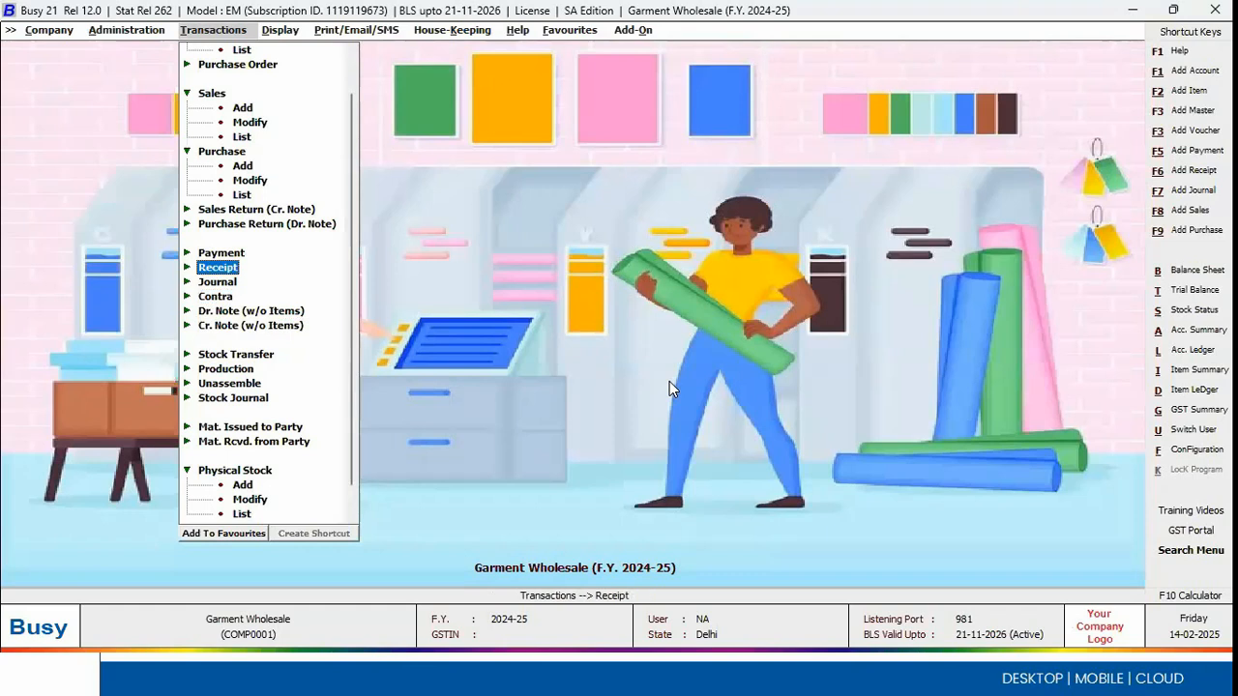
{"action": "key", "text": "Down"}
{"action": "key", "text": "Down"}
{"action": "key", "text": "Down"}
{"action": "key", "text": "Down"}
{"action": "key", "text": "Down"}
{"action": "key", "text": "Down"}
{"action": "key", "text": "Down"}
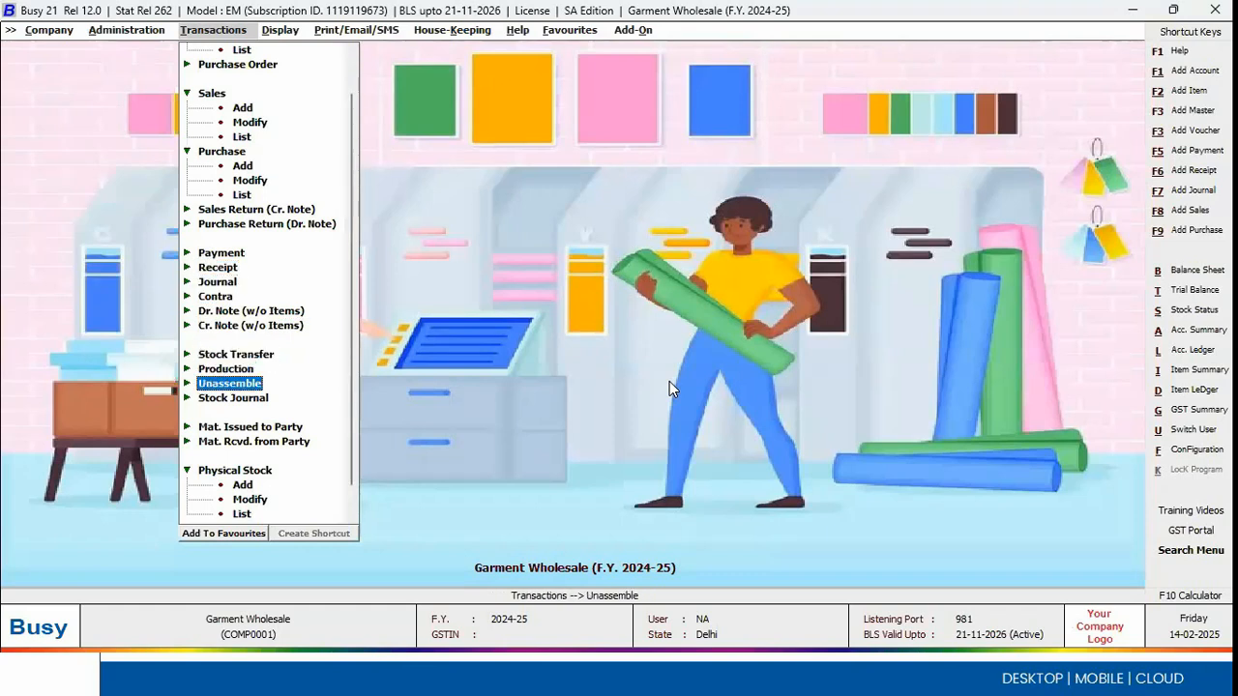
{"action": "key", "text": "Down"}
{"action": "key", "text": "Return"}
{"action": "key", "text": "Down"}
{"action": "key", "text": "Down"}
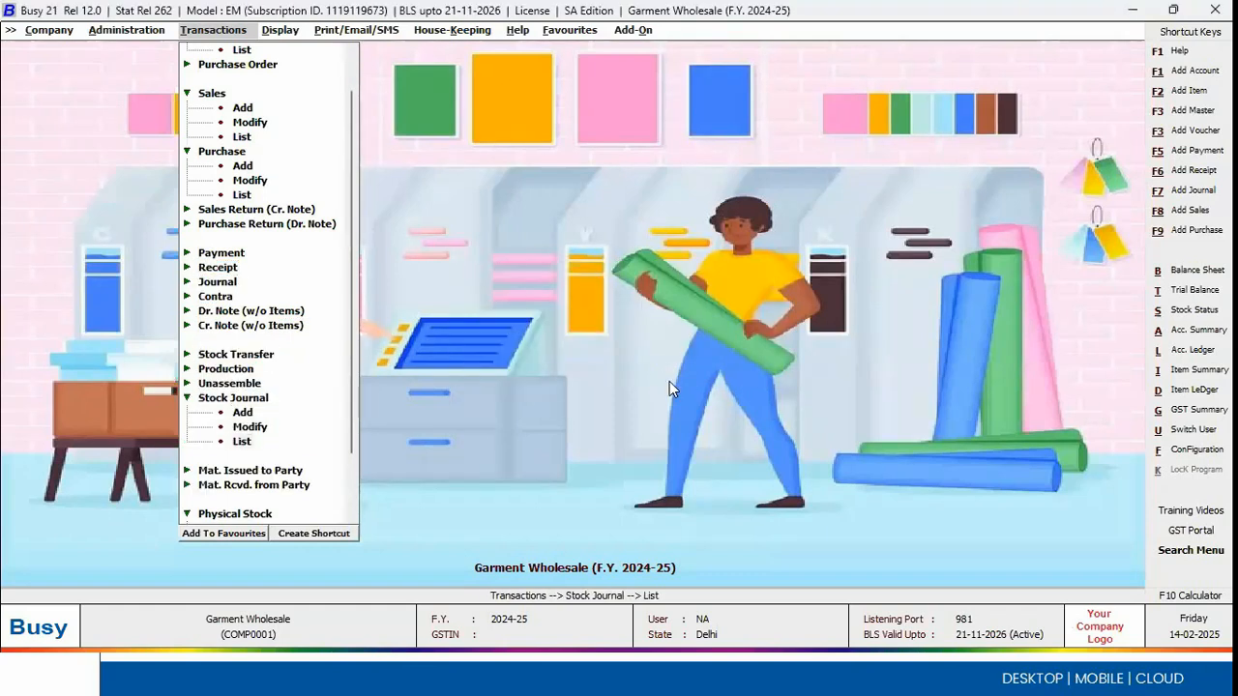
{"action": "key", "text": "Return"}
Step: Open the Cotton Dobby Fabric stock journal voucher and examine the parameterized stock details of the consumed item
{"action": "key", "text": "Return"}
{"action": "key", "text": "F2"}
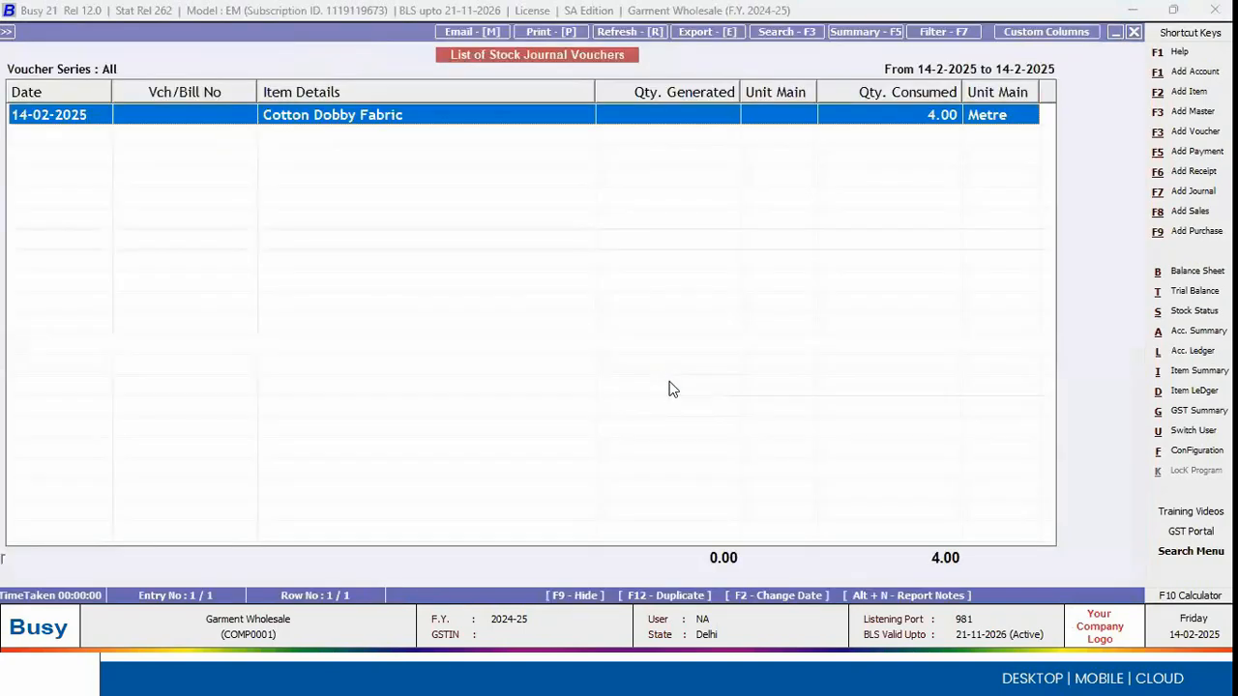
{"action": "key", "text": "Return"}
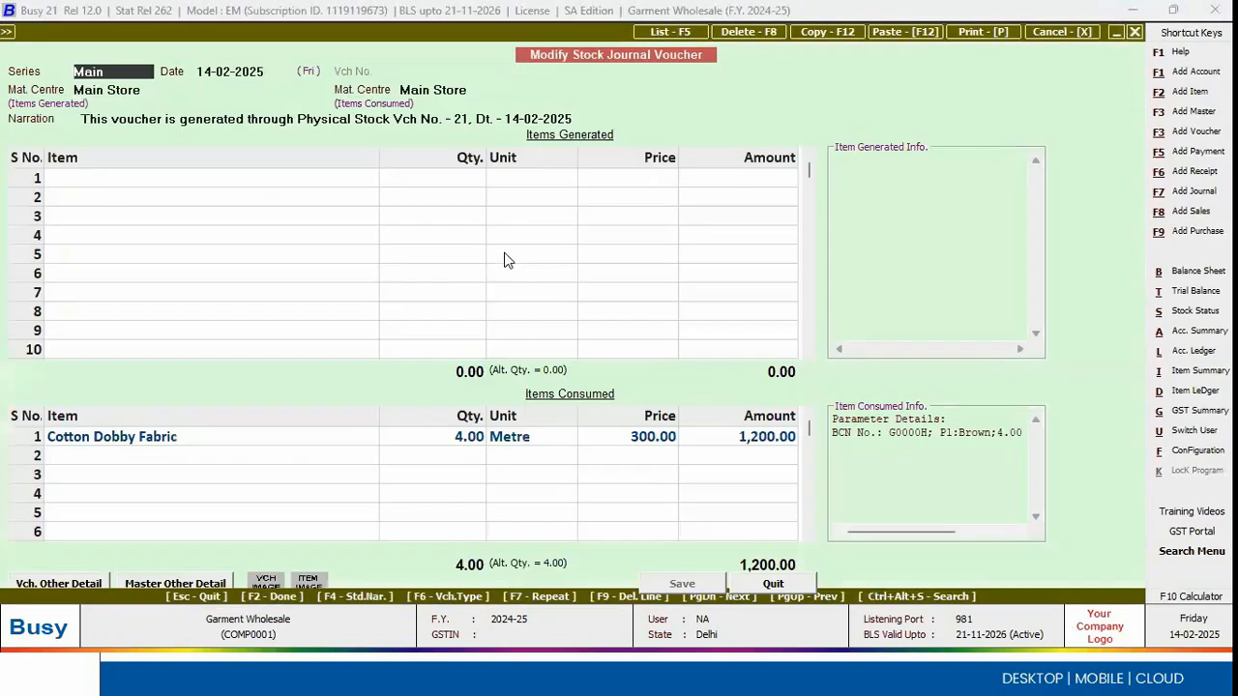
{"action": "left_click", "coordinate": [461, 437]}
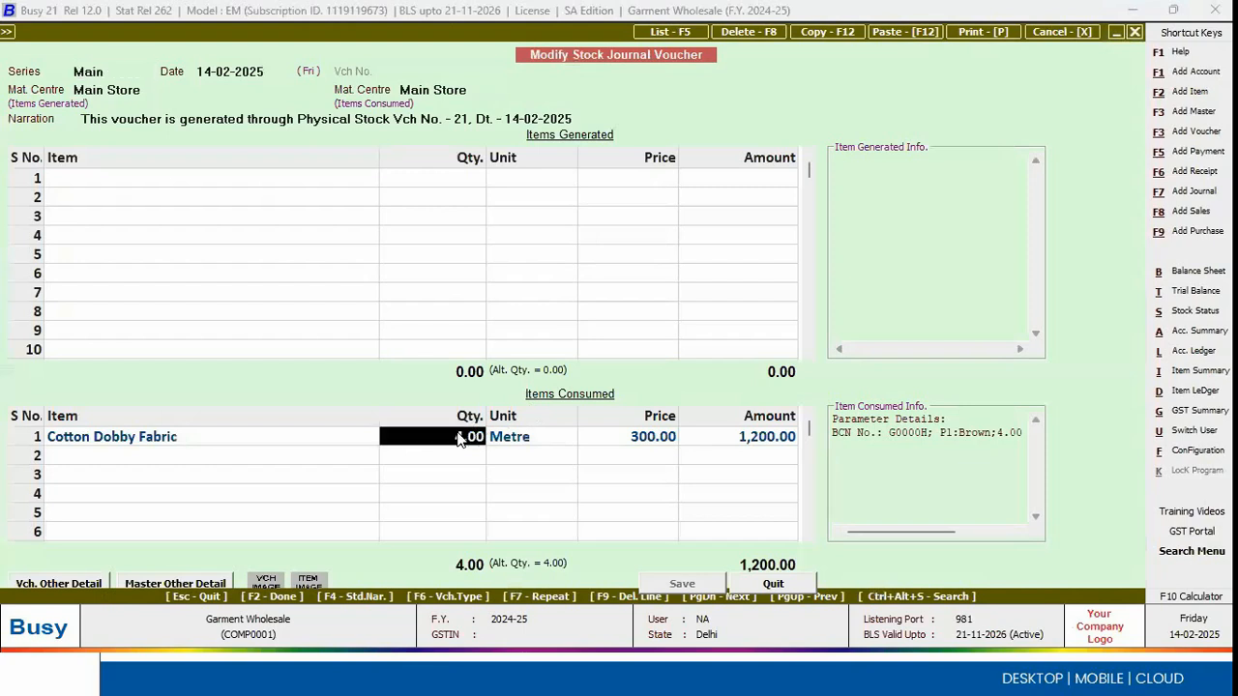
{"action": "key", "text": "Return"}
{"action": "key", "text": "Return"}
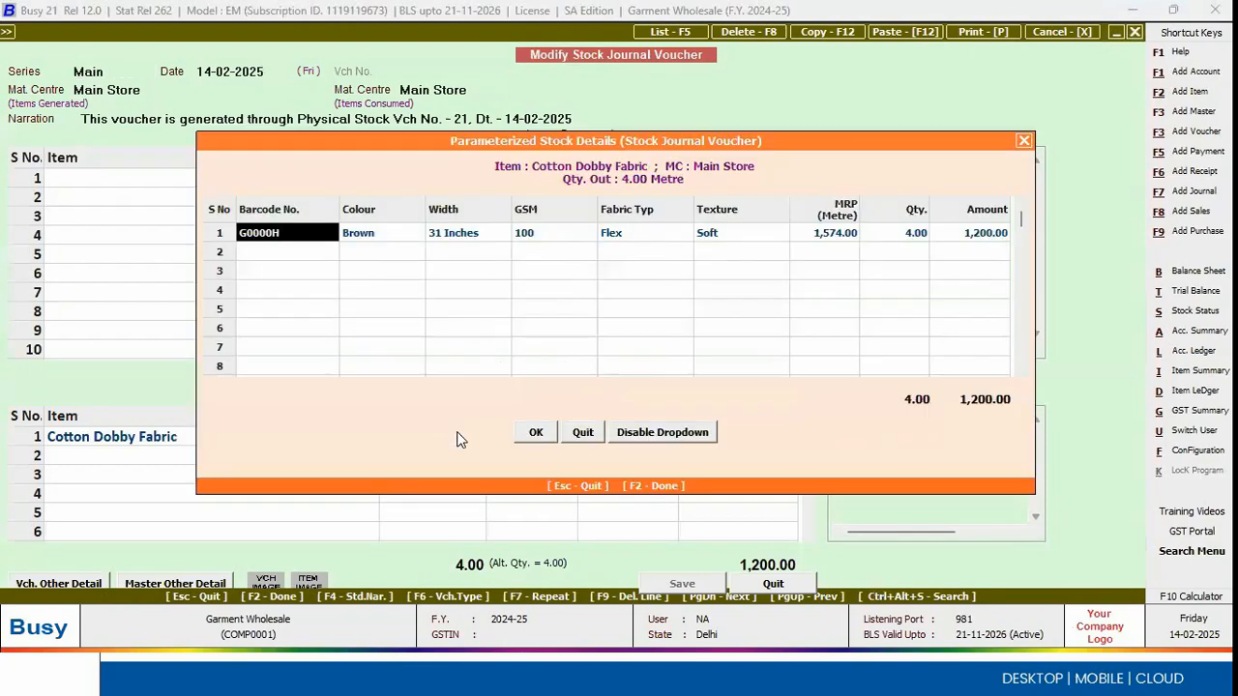
{"action": "key", "text": "Return"}
{"action": "key", "text": "Return"}
{"action": "key", "text": "Return"}
{"action": "key", "text": "Return"}
{"action": "key", "text": "Return"}
{"action": "key", "text": "Return"}
{"action": "key", "text": "Return"}
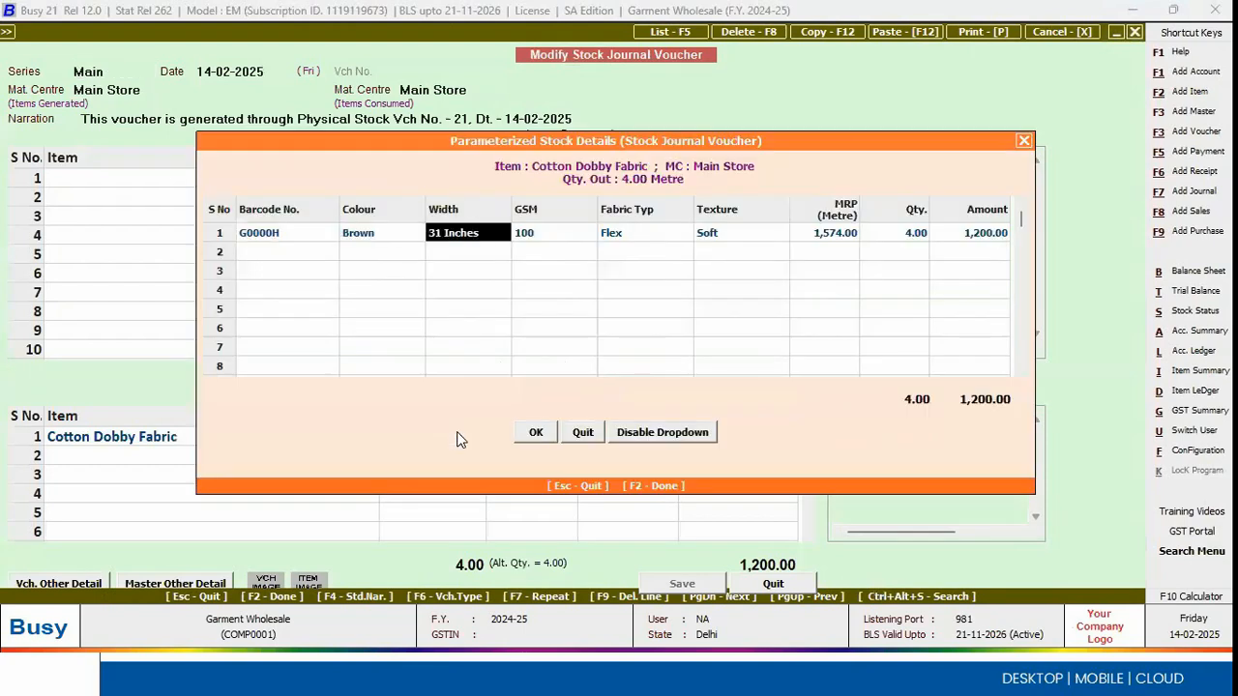
{"action": "key", "text": "Return"}
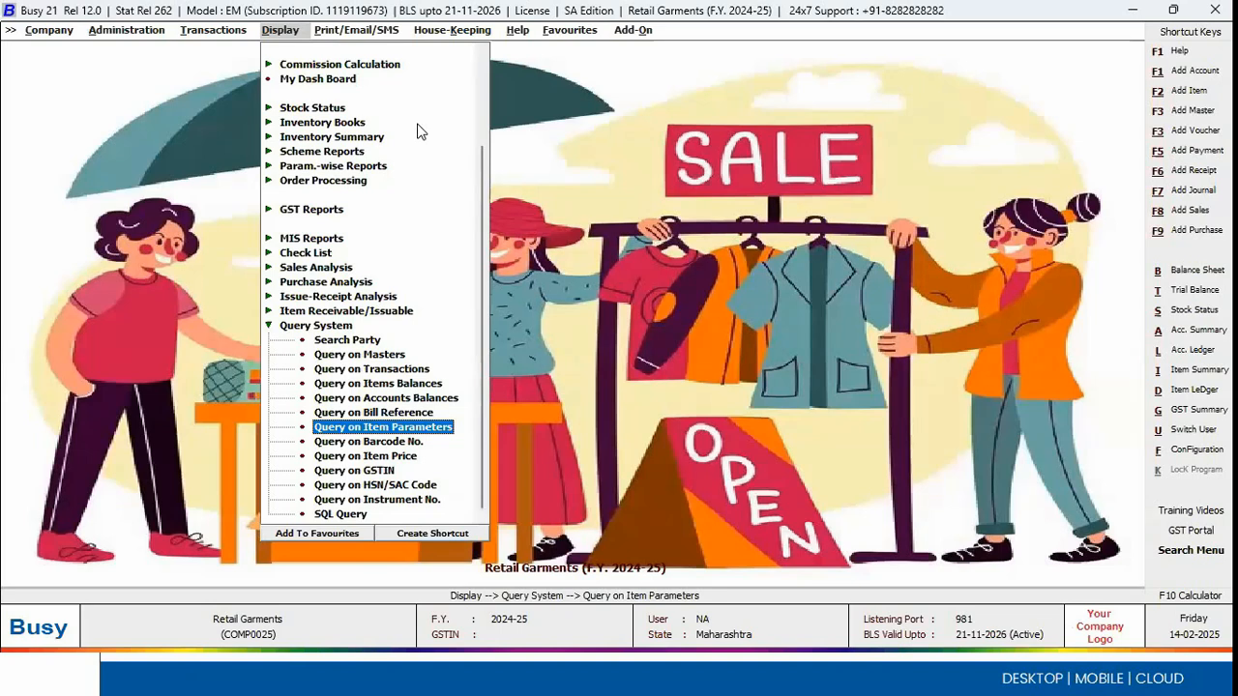
Step: Open the item master of Fancy Shirt 1001 for modification in the Retail Garments company
{"action": "key", "text": "Left"}
{"action": "key", "text": "Left"}
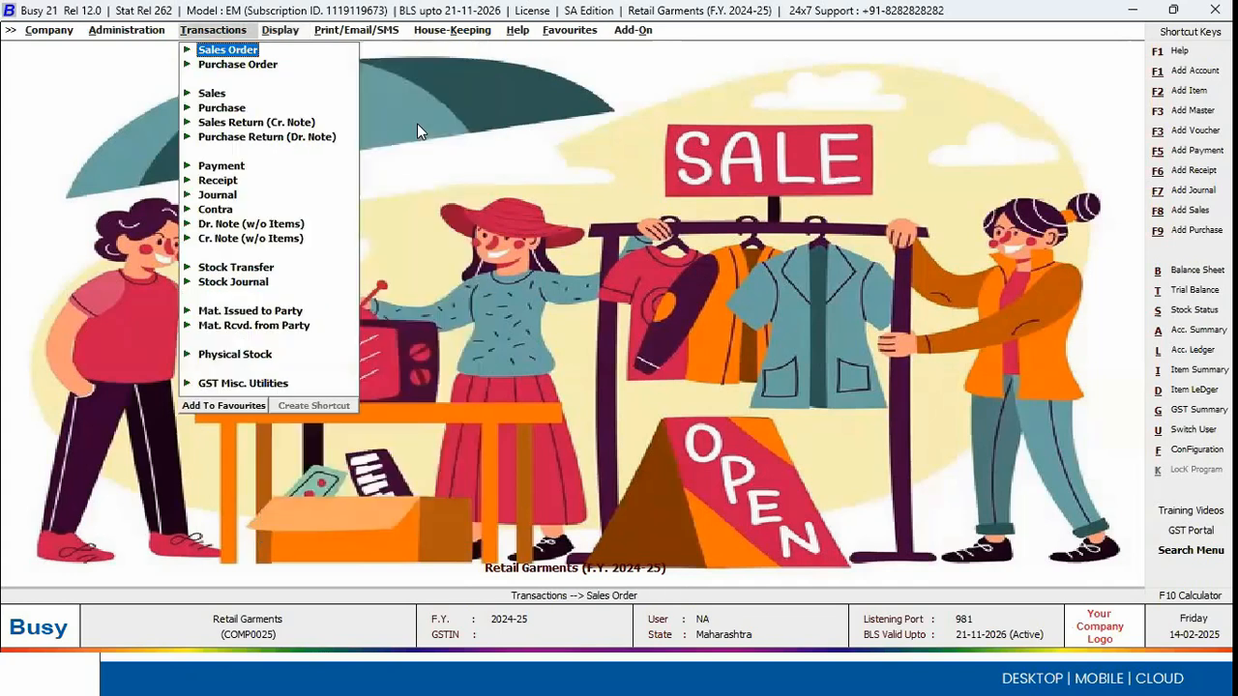
{"action": "key", "text": "Right"}
{"action": "key", "text": "Down"}
{"action": "key", "text": "Down"}
{"action": "key", "text": "Down"}
{"action": "key", "text": "Down"}
{"action": "key", "text": "Right"}
{"action": "key", "text": "Down"}
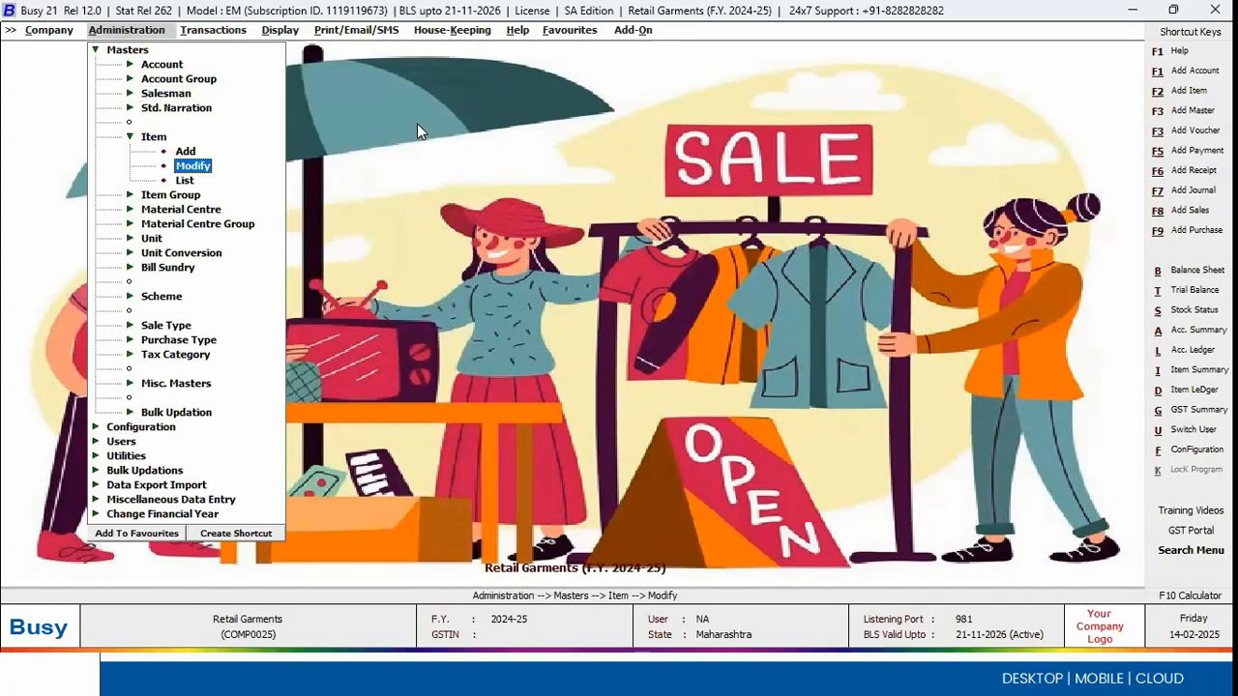
{"action": "key", "text": "Return"}
{"action": "key", "text": "Down"}
{"action": "key", "text": "Down"}
{"action": "key", "text": "Down"}
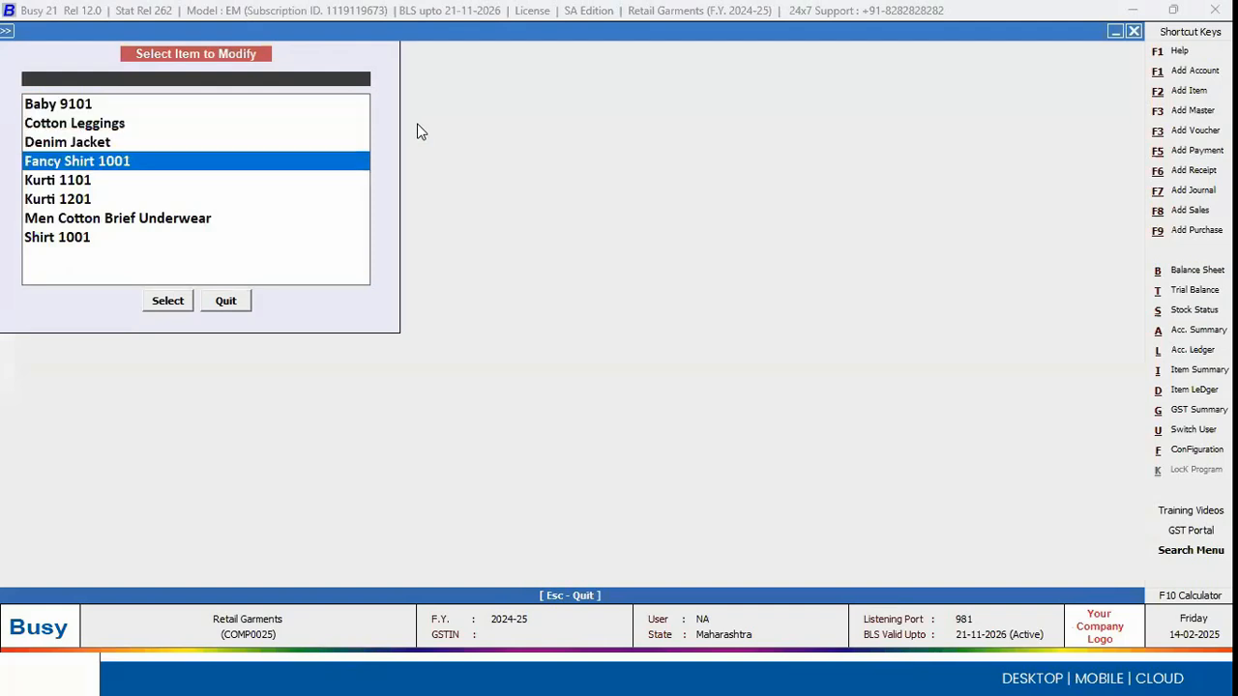
{"action": "key", "text": "Return"}
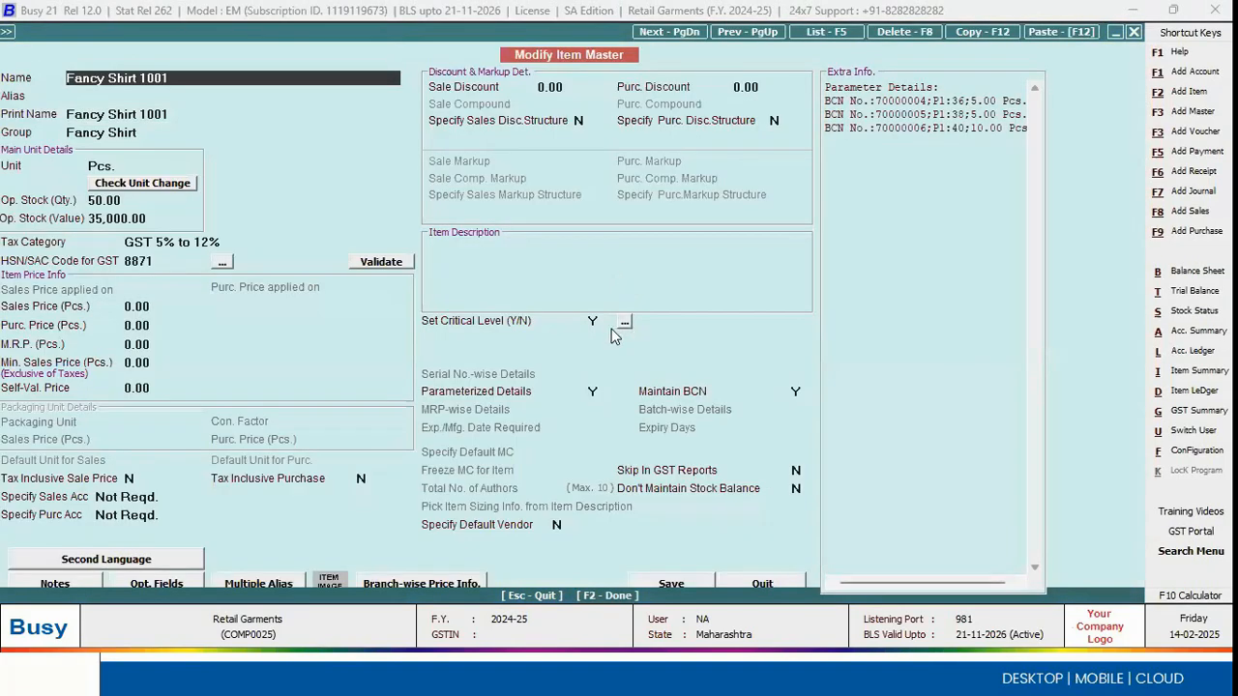
Step: View the material-centre-wise critical level settings of Fancy Shirt 1001 and close the item master without changes
{"action": "left_click", "coordinate": [620, 325]}
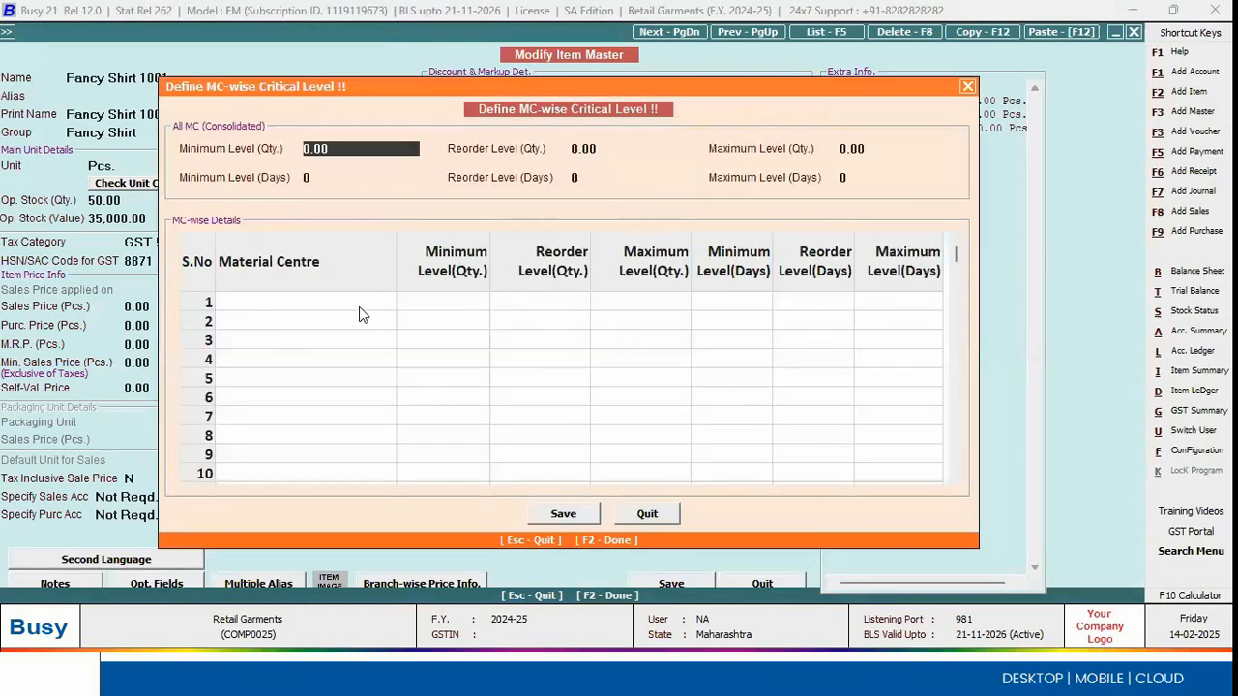
{"action": "key", "text": "Escape"}
{"action": "key", "text": "Escape"}
{"action": "key", "text": "Escape"}
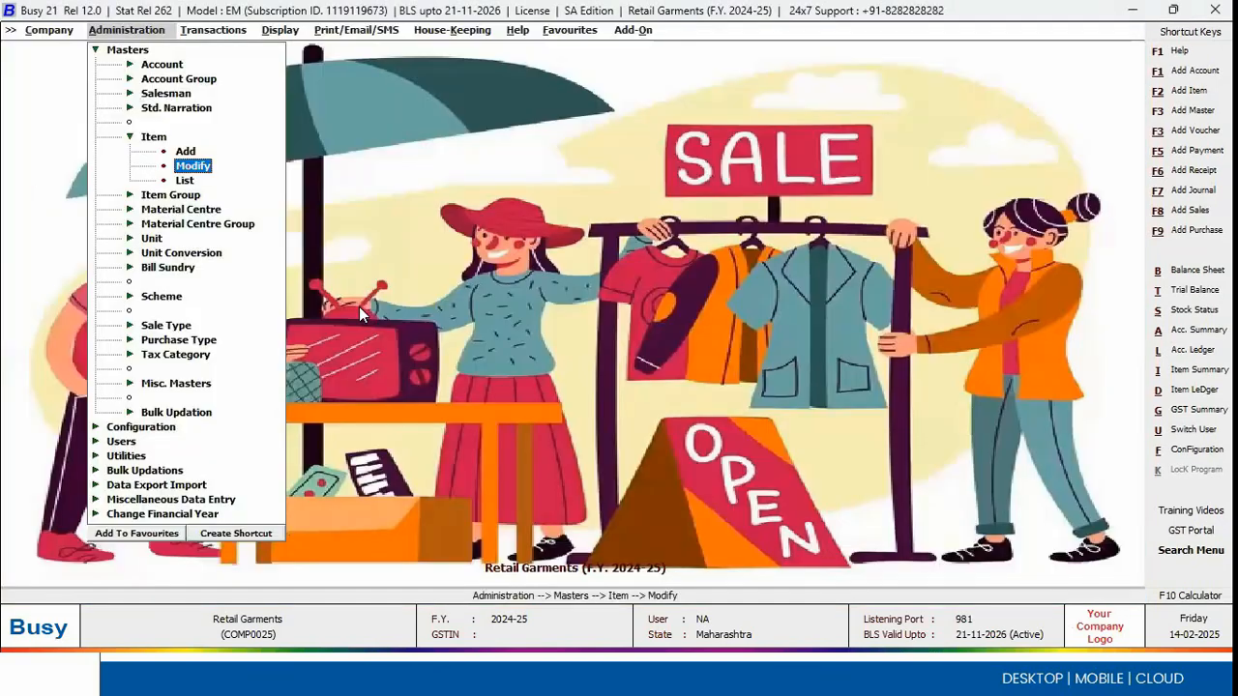
Step: Open the Item Parameter-wise Critical Level configuration
{"action": "key", "text": "Down"}
{"action": "key", "text": "Return"}
{"action": "key", "text": "Down"}
{"action": "key", "text": "Down"}
{"action": "key", "text": "Down"}
{"action": "key", "text": "Down"}
{"action": "key", "text": "Down"}
{"action": "key", "text": "Down"}
{"action": "key", "text": "Down"}
{"action": "key", "text": "Down"}
{"action": "key", "text": "Down"}
{"action": "key", "text": "Down"}
{"action": "key", "text": "Down"}
{"action": "key", "text": "Down"}
{"action": "key", "text": "Down"}
{"action": "key", "text": "Down"}
{"action": "key", "text": "Down"}
{"action": "key", "text": "Down"}
{"action": "key", "text": "Down"}
{"action": "key", "text": "Down"}
{"action": "key", "text": "Down"}
{"action": "key", "text": "Down"}
{"action": "key", "text": "Down"}
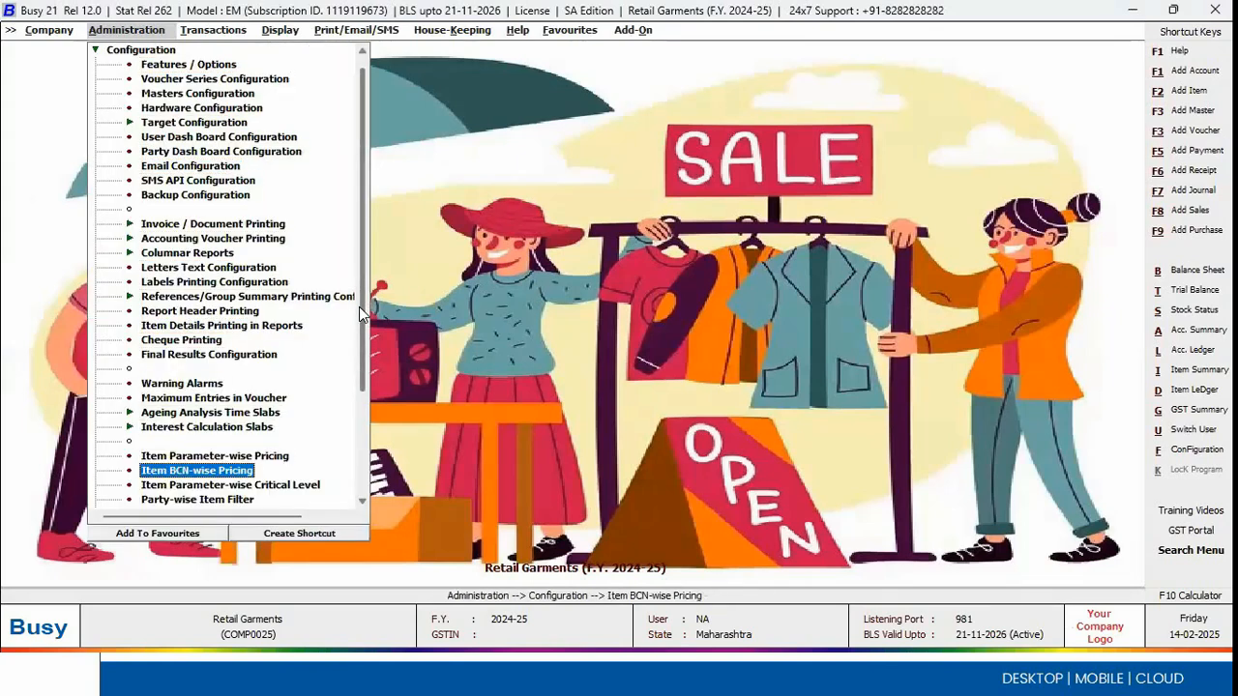
{"action": "key", "text": "Return"}
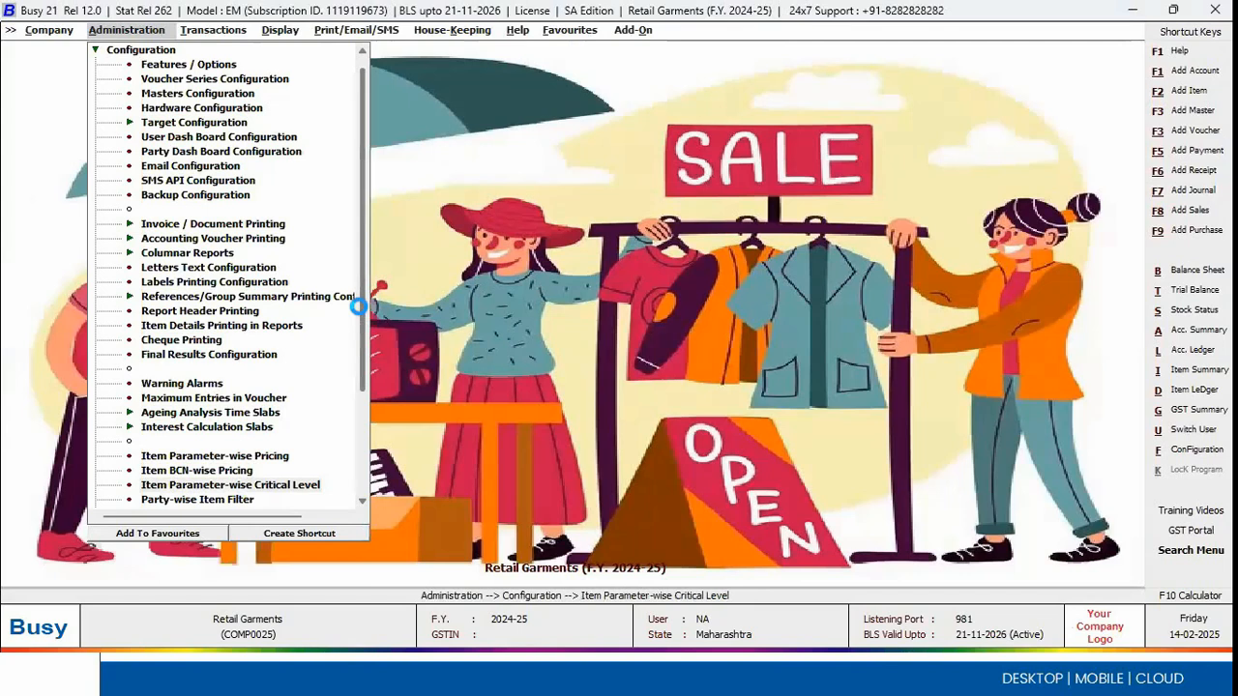
Step: Review the consolidated all-MC critical levels of Fancy Shirt 1001 by size and colour, and close the configuration
{"action": "key", "text": "Down"}
{"action": "key", "text": "Down"}
{"action": "key", "text": "Down"}
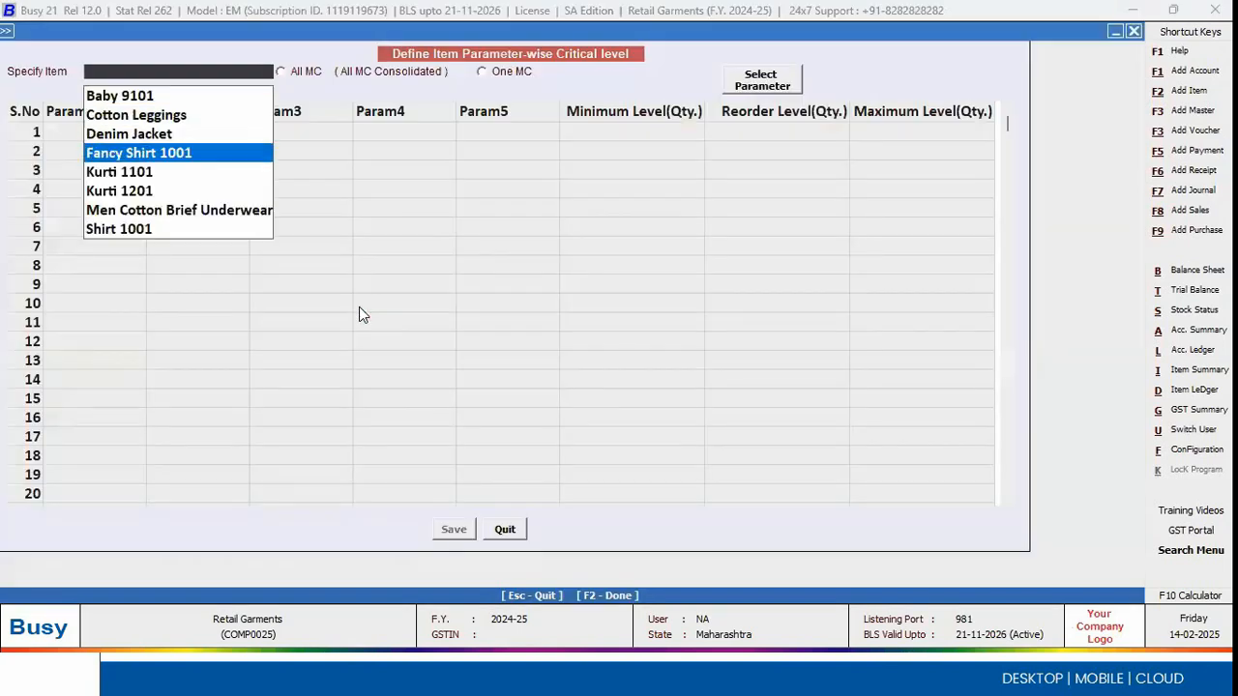
{"action": "key", "text": "Return"}
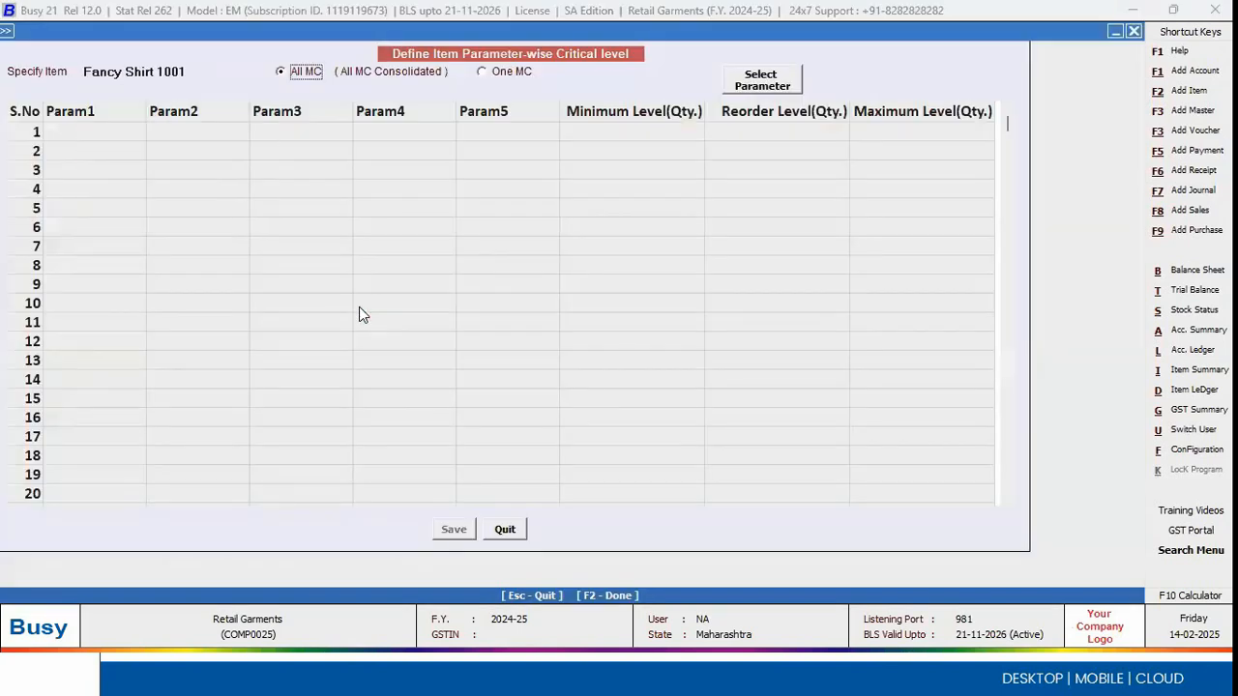
{"action": "key", "text": "Return"}
{"action": "key", "text": "Down"}
{"action": "key", "text": "Up"}
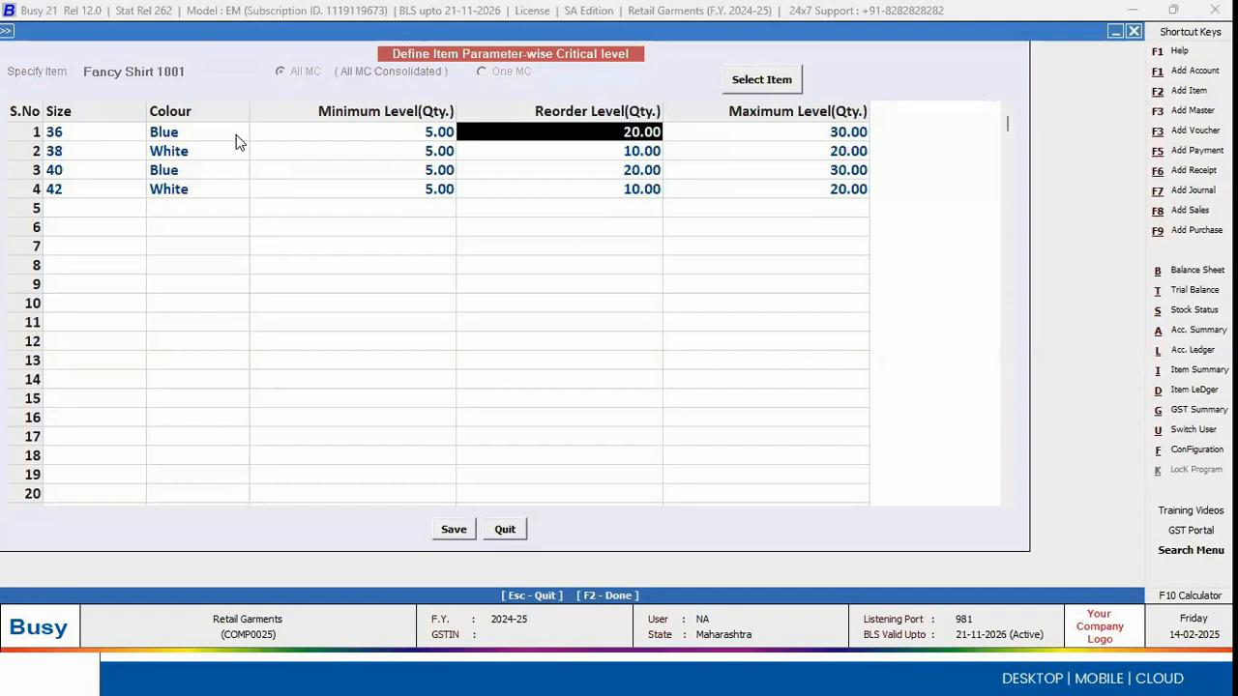
{"action": "key", "text": "Escape"}
Step: Examine the Item Critical Level reports offered under Inventory Summary, from Minimum Level to Reorder Level
{"action": "key", "text": "Right"}
{"action": "key", "text": "Right"}
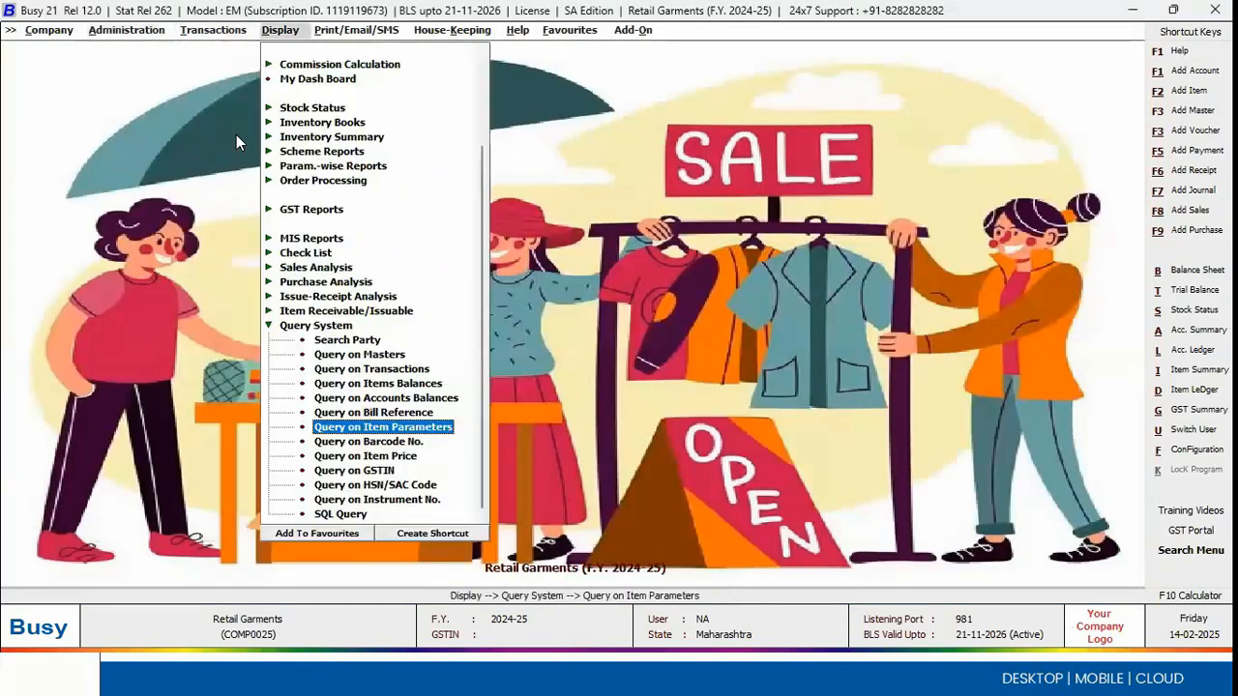
{"action": "key", "text": "Left"}
{"action": "key", "text": "Up"}
{"action": "key", "text": "Up"}
{"action": "key", "text": "Up"}
{"action": "key", "text": "Up"}
{"action": "key", "text": "Up"}
{"action": "key", "text": "Up"}
{"action": "key", "text": "Up"}
{"action": "key", "text": "Up"}
{"action": "key", "text": "Up"}
{"action": "key", "text": "Up"}
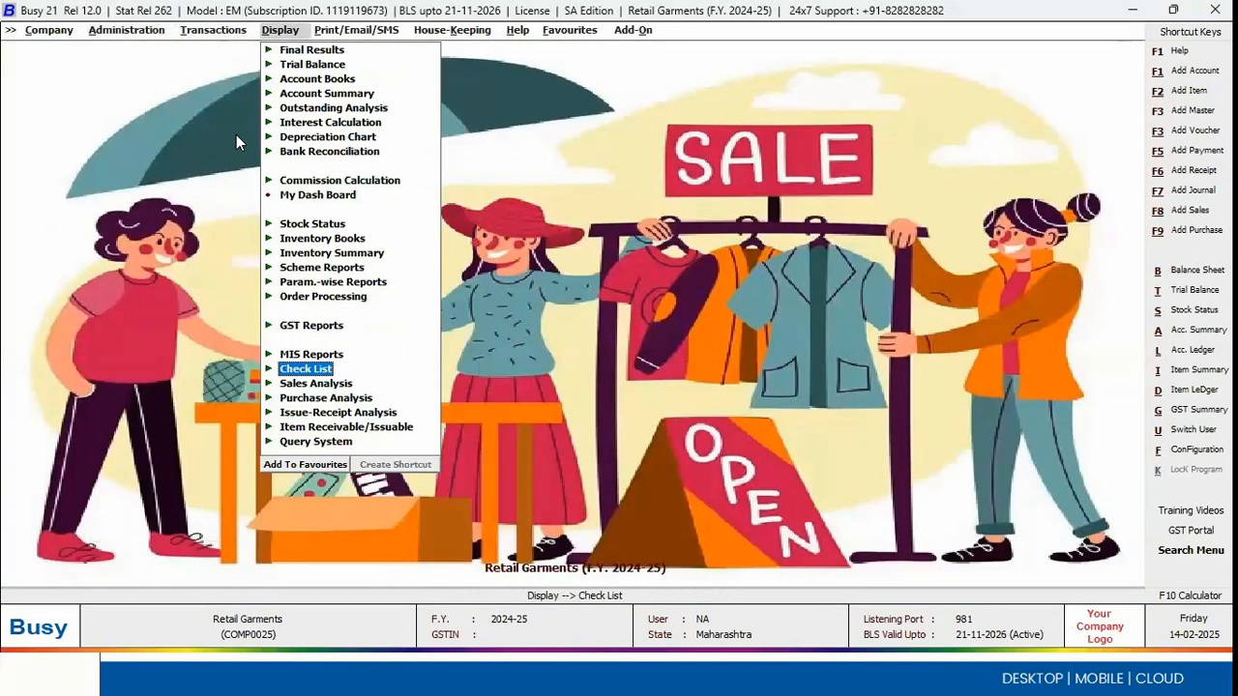
{"action": "key", "text": "Up"}
{"action": "key", "text": "Right"}
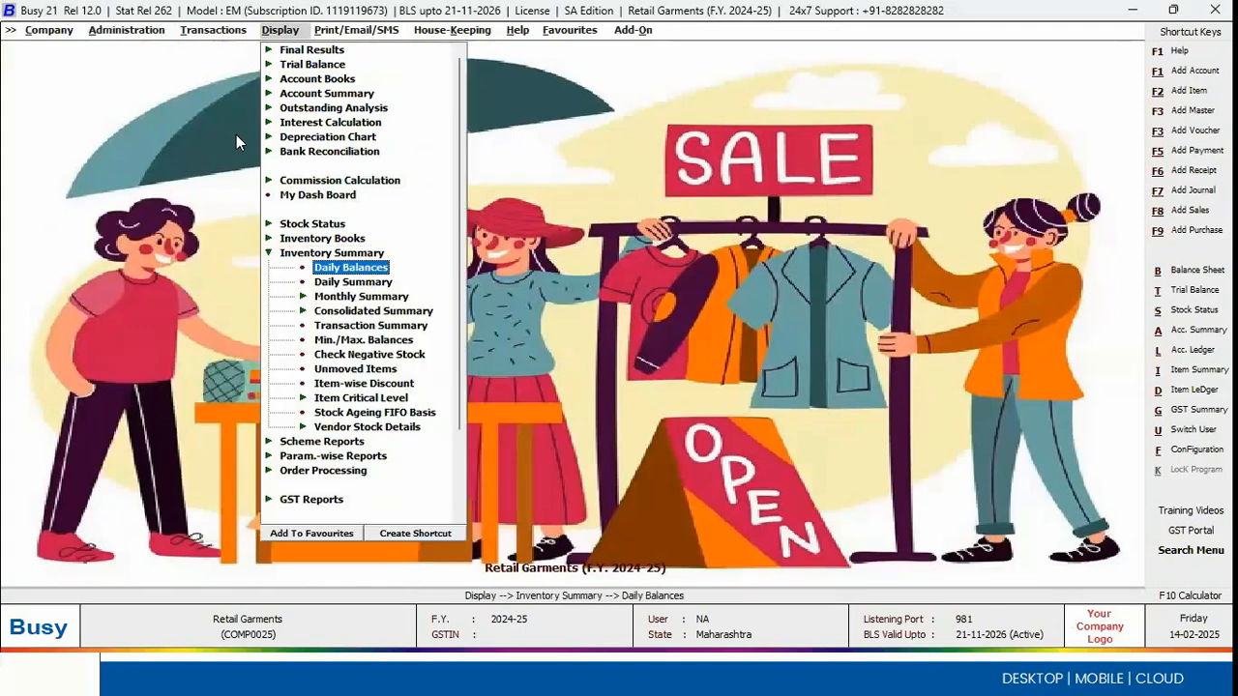
{"action": "key", "text": "Down"}
{"action": "key", "text": "Down"}
{"action": "key", "text": "Down"}
{"action": "key", "text": "Down"}
{"action": "key", "text": "Down"}
{"action": "key", "text": "Down"}
{"action": "key", "text": "Down"}
{"action": "key", "text": "Down"}
{"action": "key", "text": "Down"}
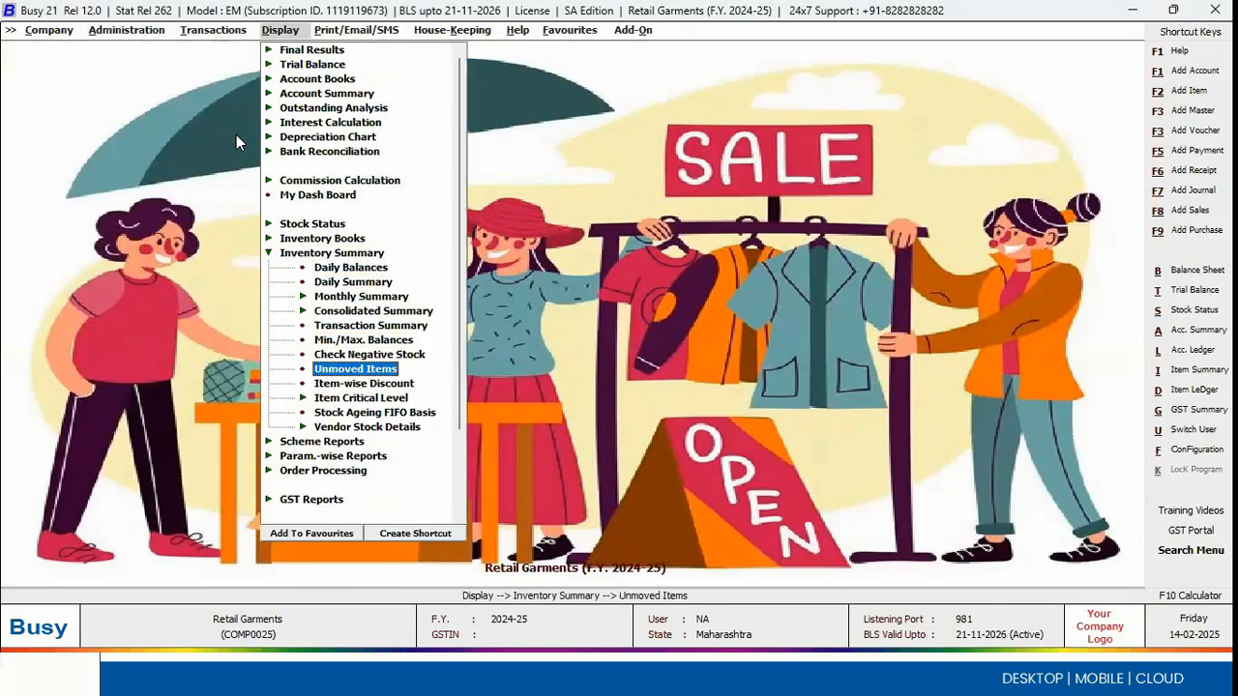
{"action": "key", "text": "Right"}
{"action": "key", "text": "Down"}
{"action": "key", "text": "Down"}
{"action": "key", "text": "Down"}
{"action": "key", "text": "Down"}
{"action": "key", "text": "Down"}
{"action": "key", "text": "Down"}
{"action": "key", "text": "Down"}
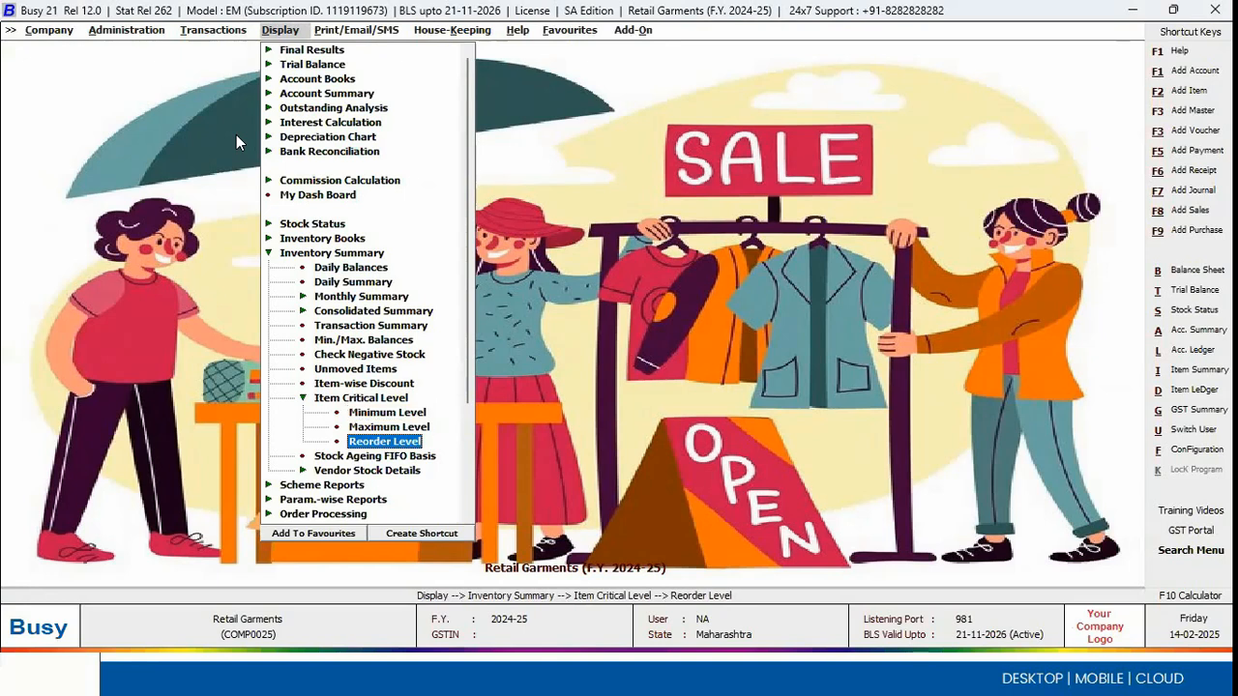
Step: Start the Reorder Level report from the Parameterized Critical Level group of the parameter-wise reports
{"action": "key", "text": "Up"}
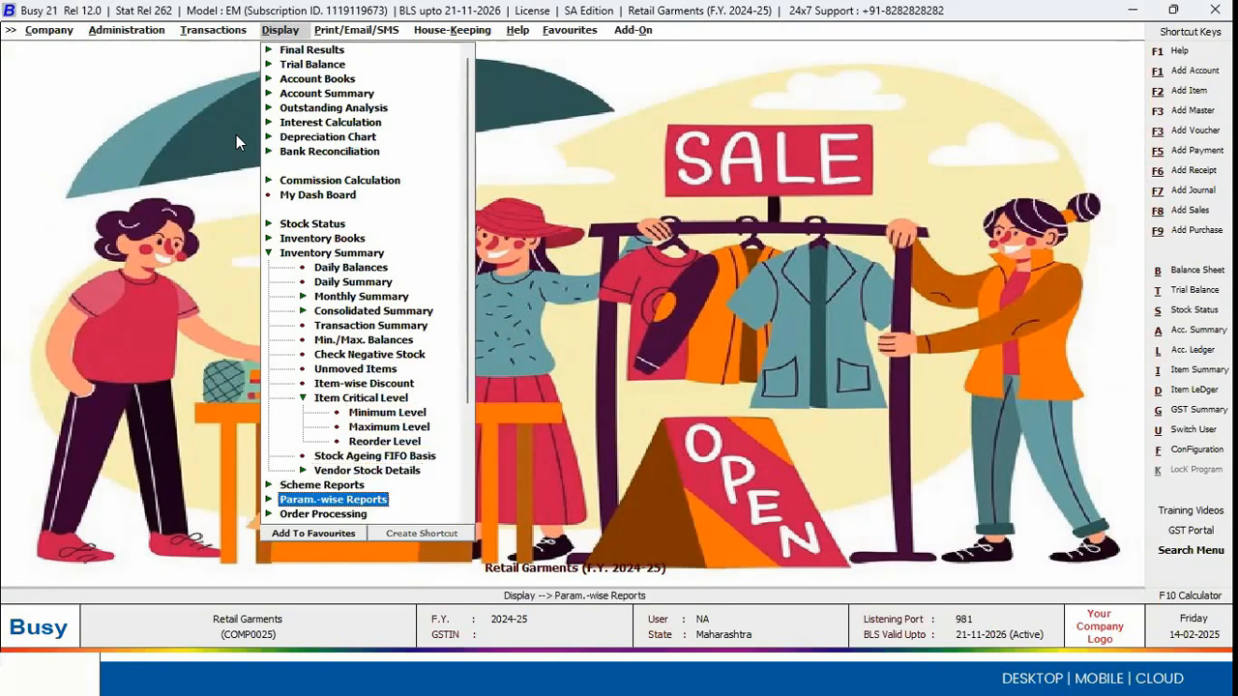
{"action": "key", "text": "Right"}
{"action": "key", "text": "Down"}
{"action": "key", "text": "Down"}
{"action": "key", "text": "Down"}
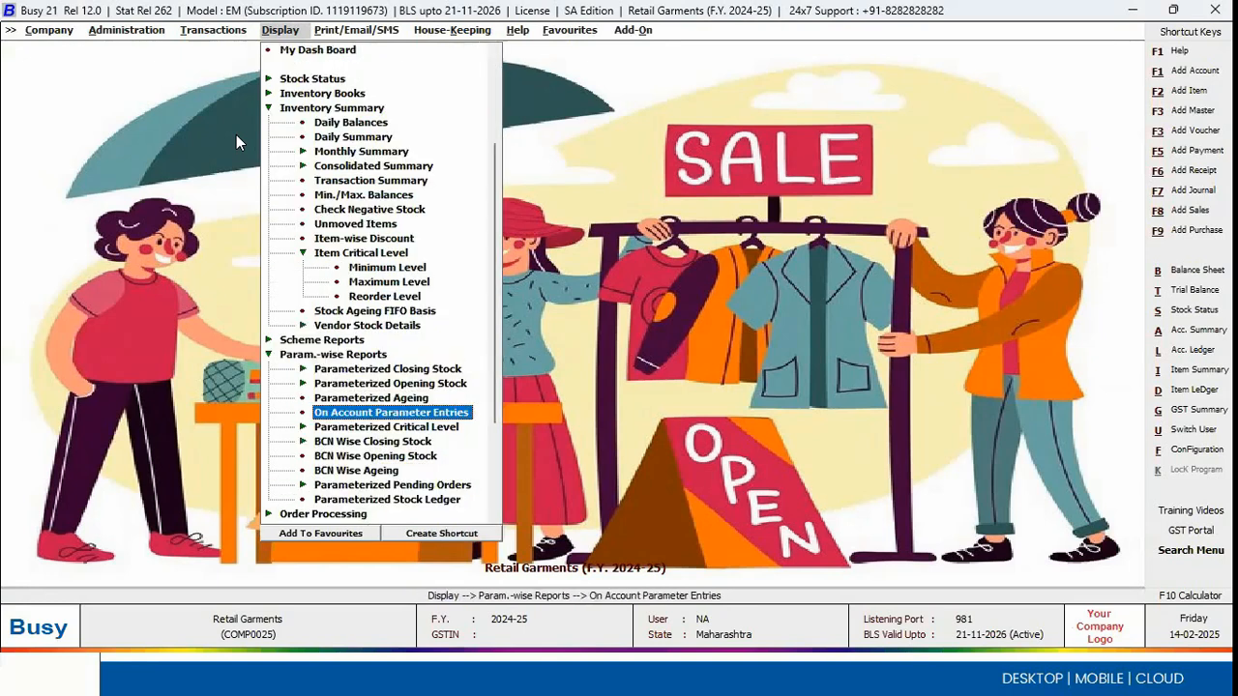
{"action": "key", "text": "Down"}
{"action": "key", "text": "Right"}
{"action": "key", "text": "Down"}
{"action": "key", "text": "Down"}
{"action": "key", "text": "Return"}
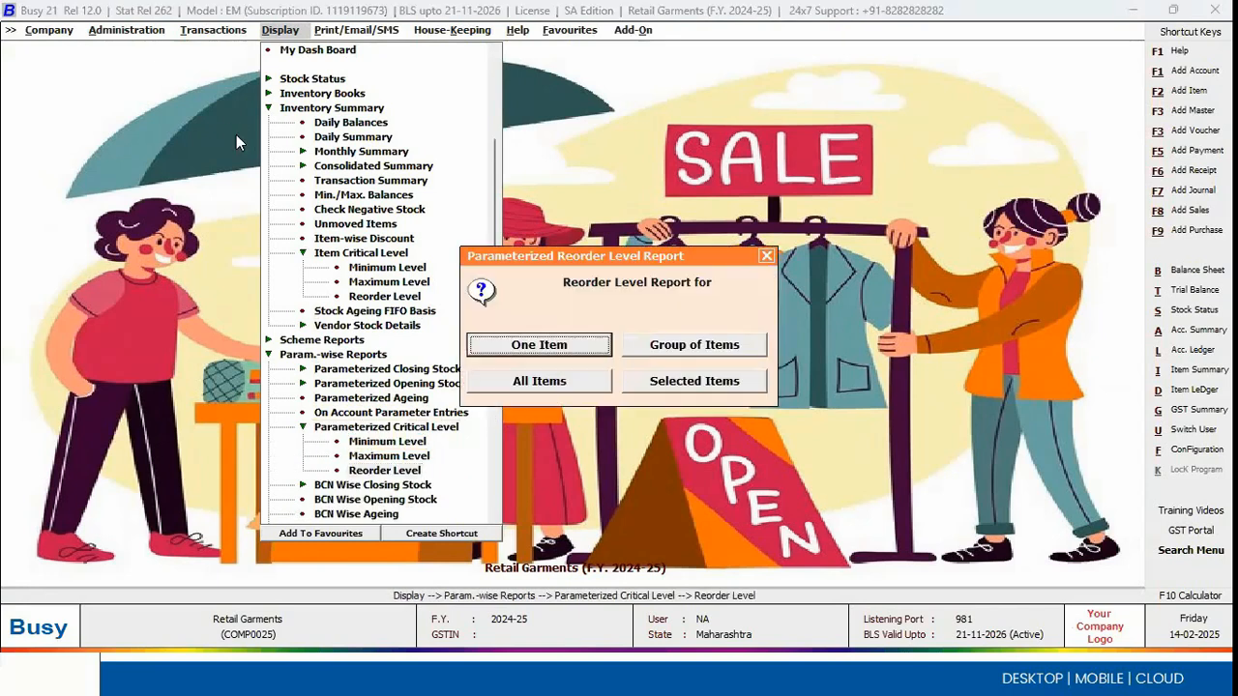
Step: Set the reorder level report to cover one item with stock status at all MC, dated 14-02-2025
{"action": "key", "text": "Return"}
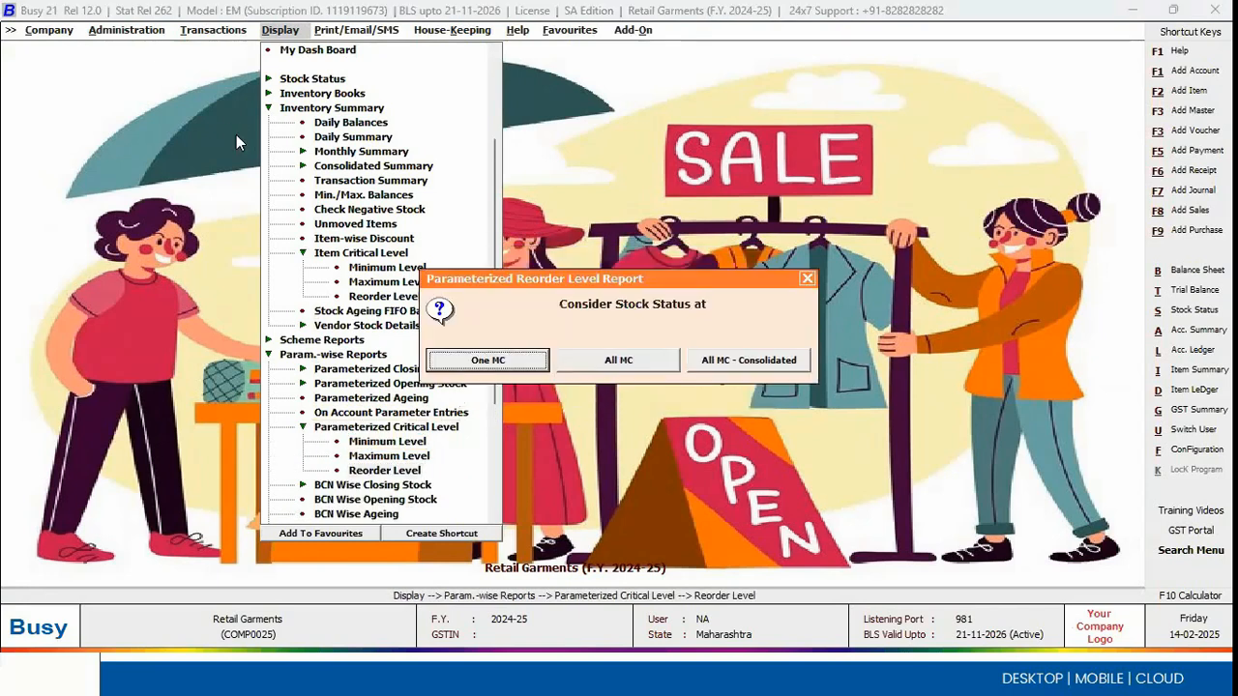
{"action": "key", "text": "Right"}
{"action": "key", "text": "Return"}
{"action": "key", "text": "Return"}
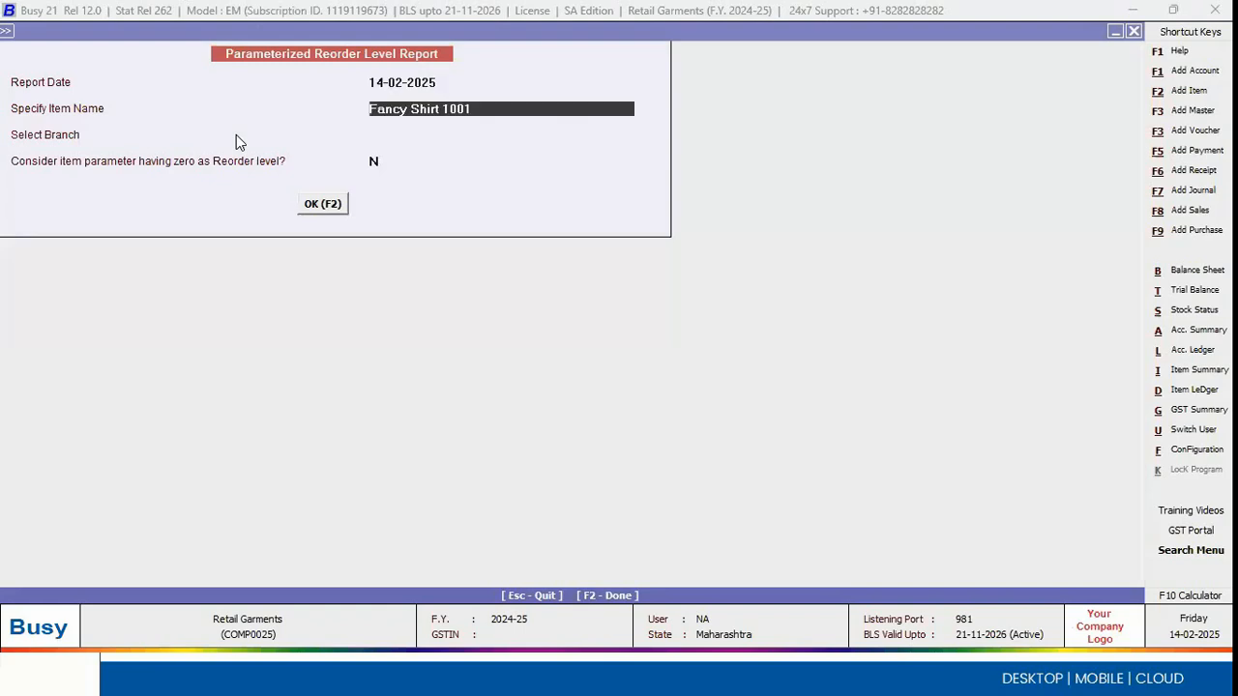
Step: Generate the parameterized reorder level report for Fancy Shirt 1001, leaving out parameters with zero as reorder level
{"action": "key", "text": "BackSpace"}
{"action": "key", "text": "Down"}
{"action": "key", "text": "Down"}
{"action": "key", "text": "Down"}
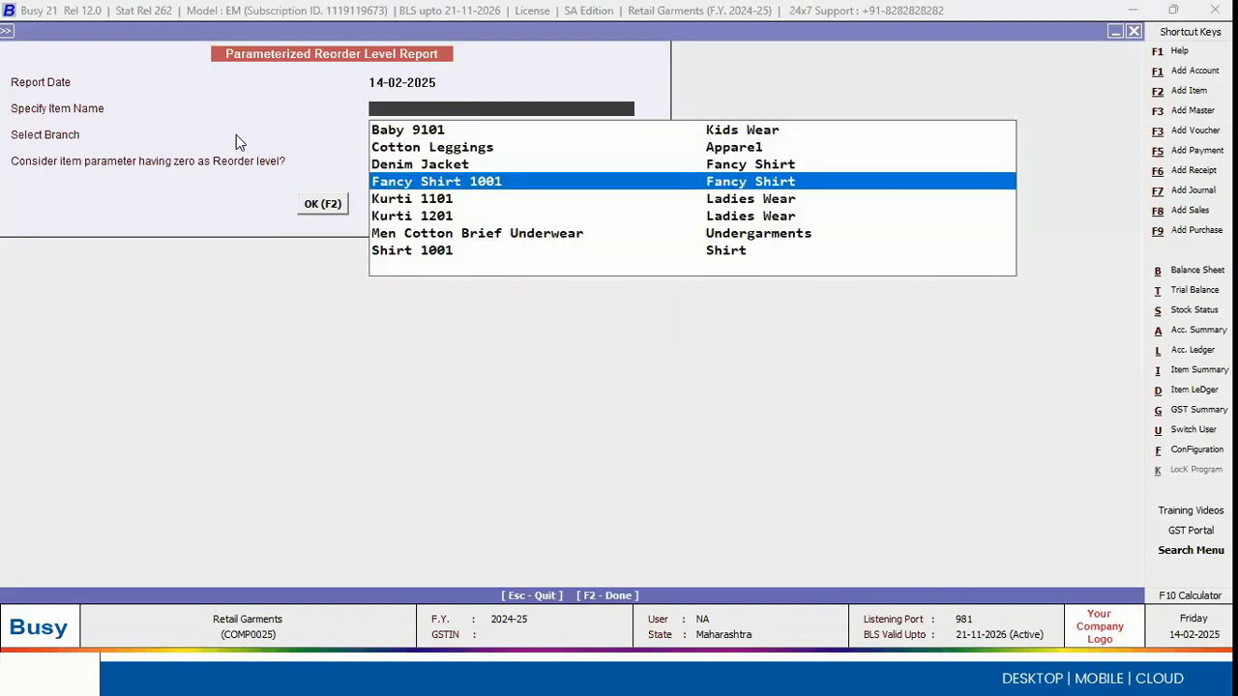
{"action": "key", "text": "Return"}
{"action": "key", "text": "Return"}
{"action": "key", "text": "Return"}
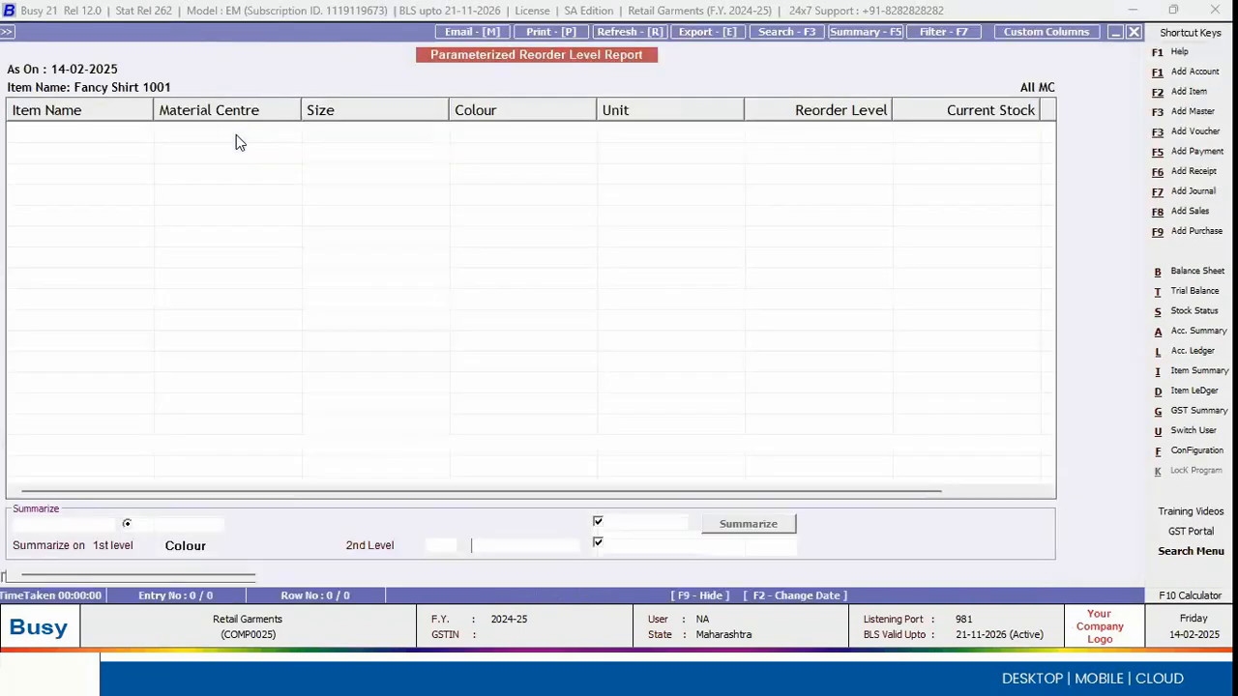
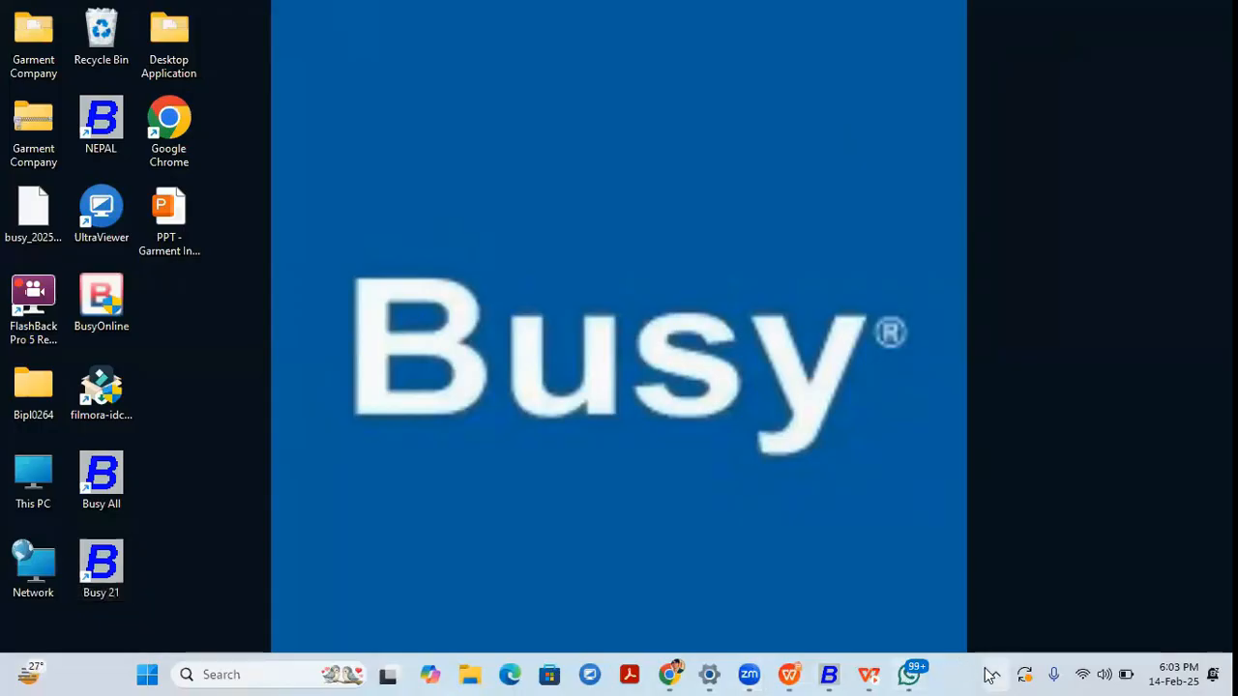
Step: Open the BusyAgent window and examine its backup and payment reminder configuration details
{"action": "left_click", "coordinate": [994, 674]}
{"action": "left_click", "coordinate": [1069, 585]}
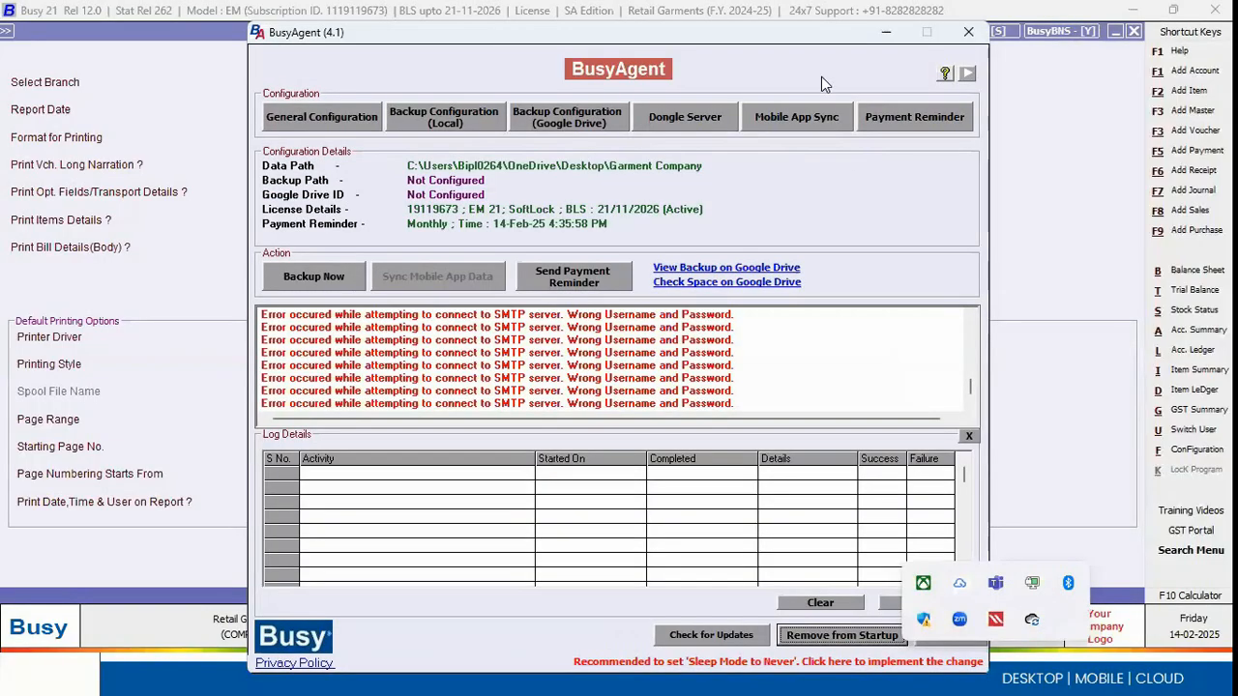
{"action": "left_click", "coordinate": [915, 194]}
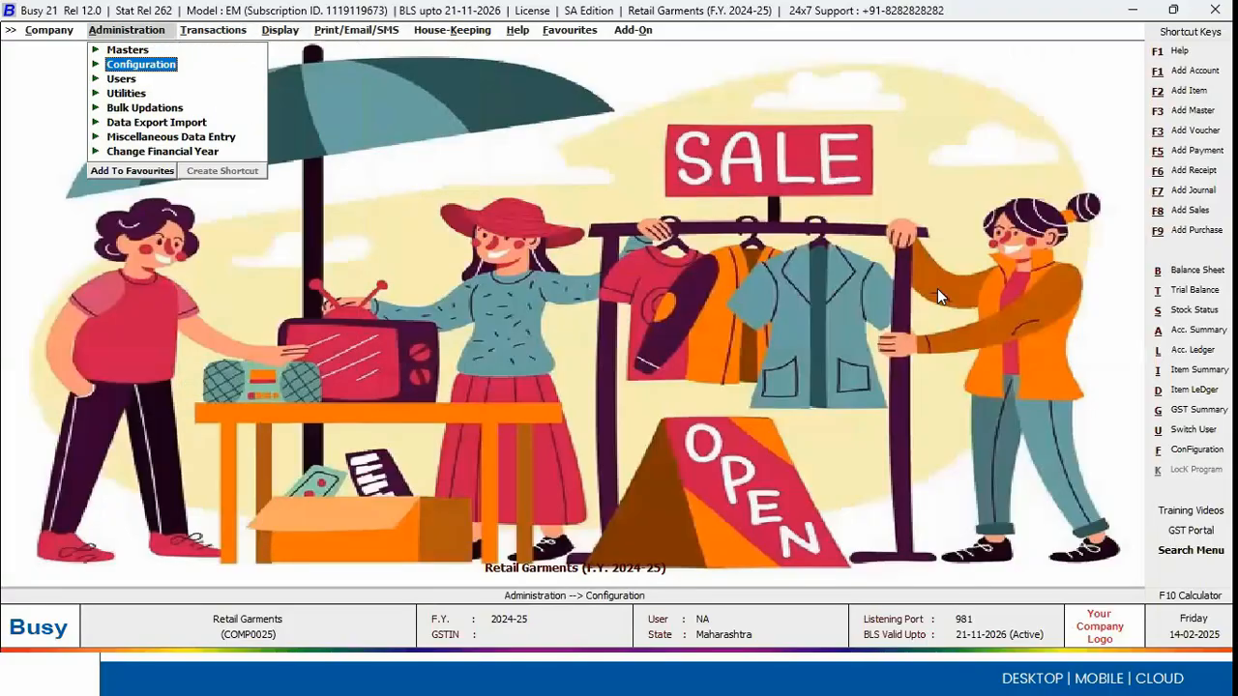
Step: Switch from the Retail Garments company to the Garment Wholesale company for F.Y. 2024-25
{"action": "key", "text": "Return"}
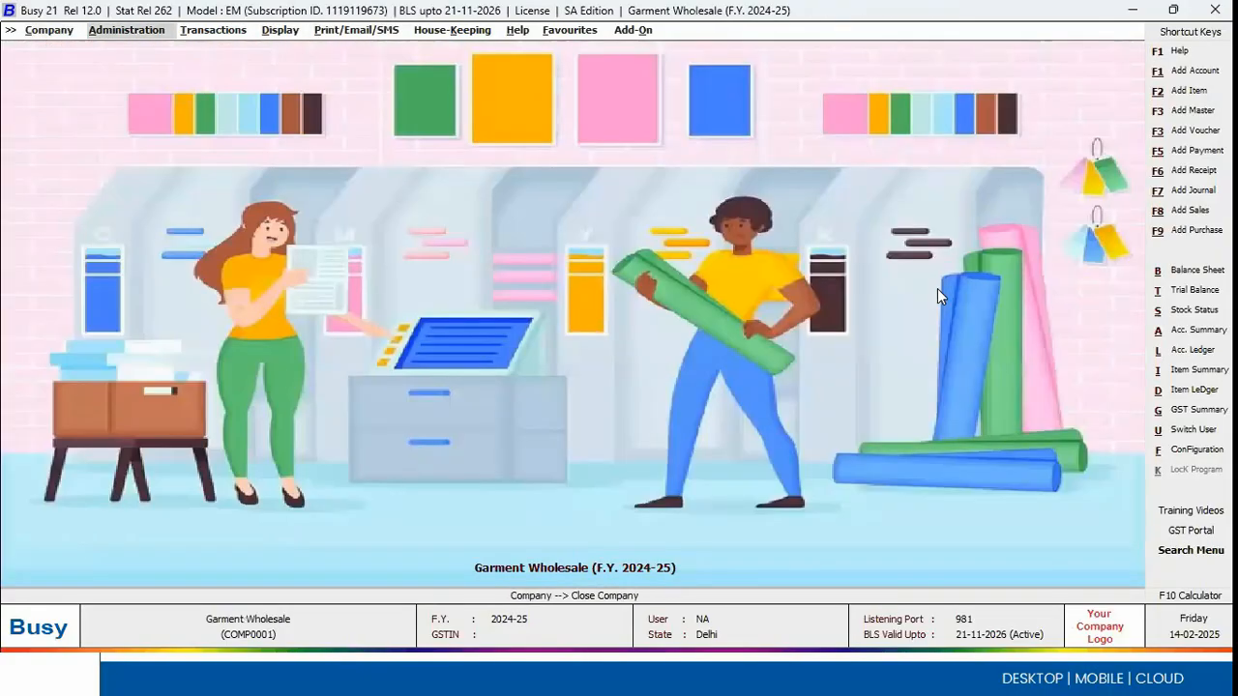
{"action": "key", "text": "Return"}
{"action": "key", "text": "Escape"}
{"action": "key", "text": "Down"}
{"action": "key", "text": "Escape"}
{"action": "key", "text": "Down"}
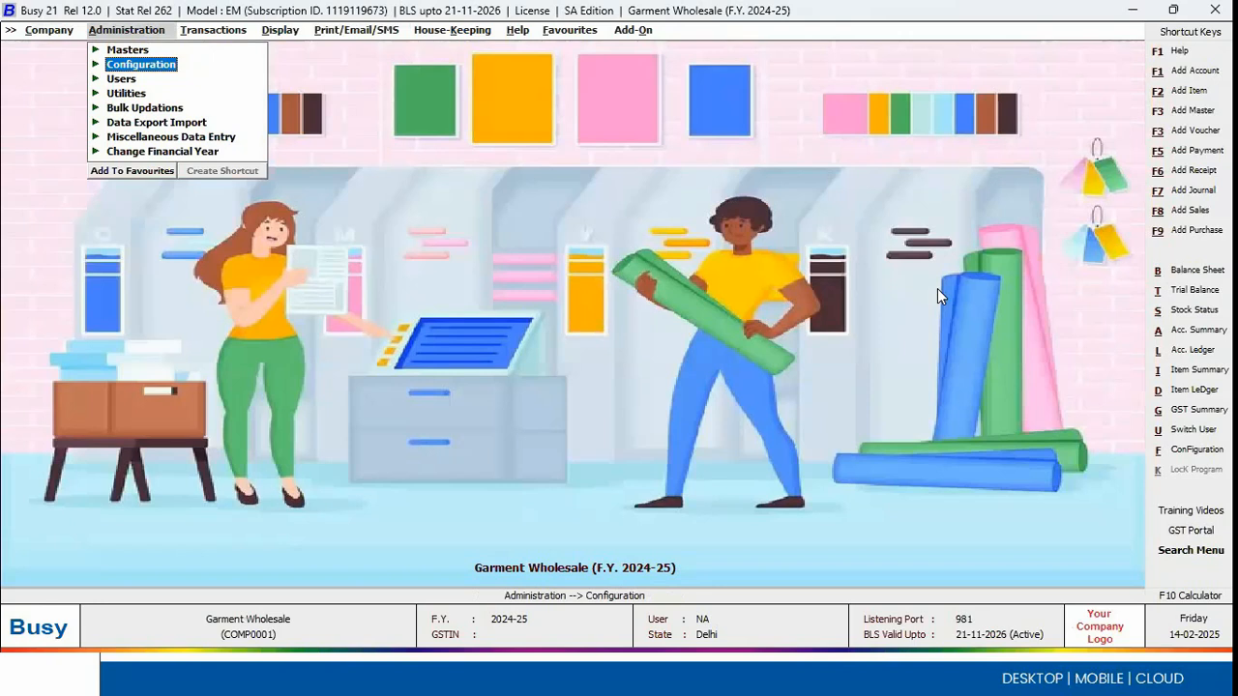
Step: Examine the Accounts feature options for Targets and Salesman/Broker-wise Reporting, then leave them unchanged
{"action": "key", "text": "Return"}
{"action": "key", "text": "Return"}
{"action": "key", "text": "Down"}
{"action": "key", "text": "Return"}
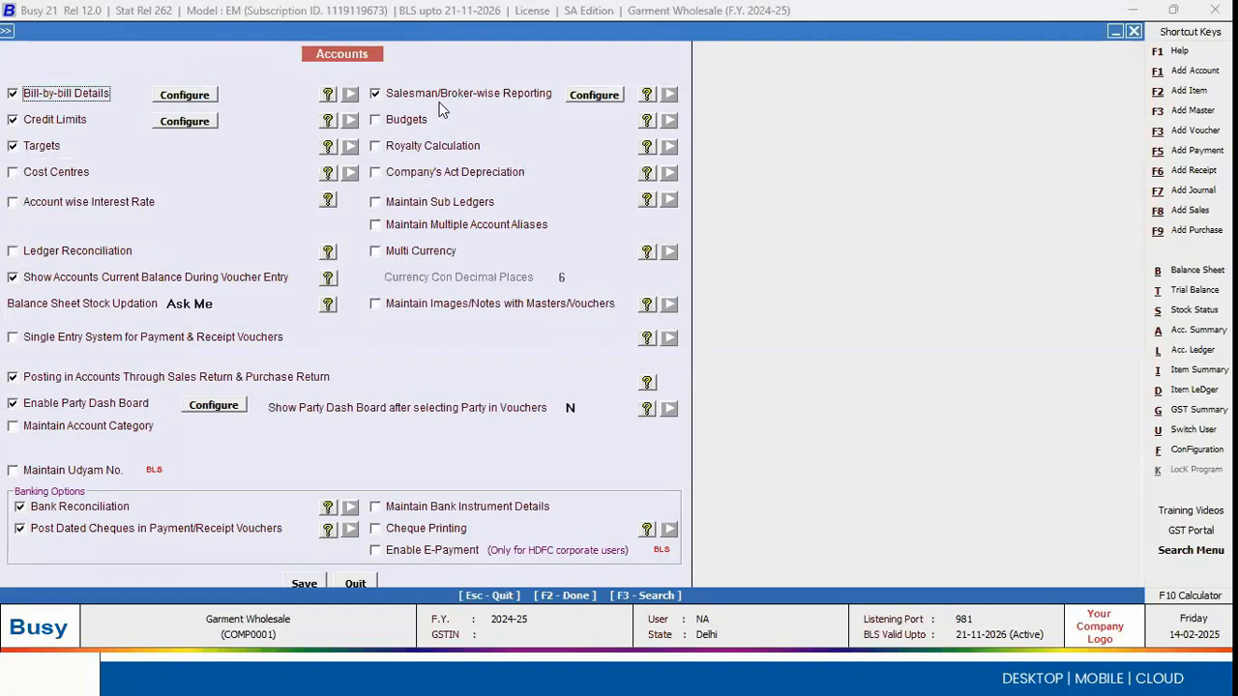
{"action": "key", "text": "Escape"}
{"action": "key", "text": "Escape"}
{"action": "key", "text": "Escape"}
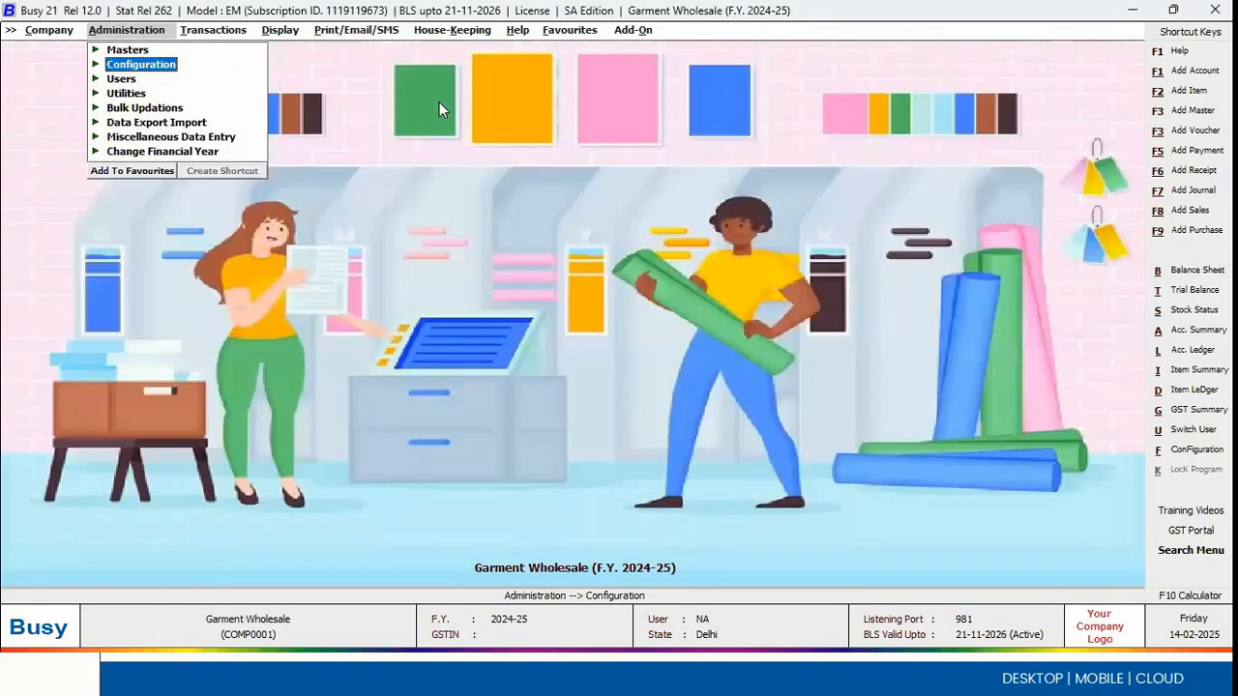
Step: Open the sales target configuration and add a target format named Target 1
{"action": "key", "text": "Return"}
{"action": "key", "text": "Down"}
{"action": "key", "text": "Down"}
{"action": "key", "text": "Down"}
{"action": "key", "text": "Down"}
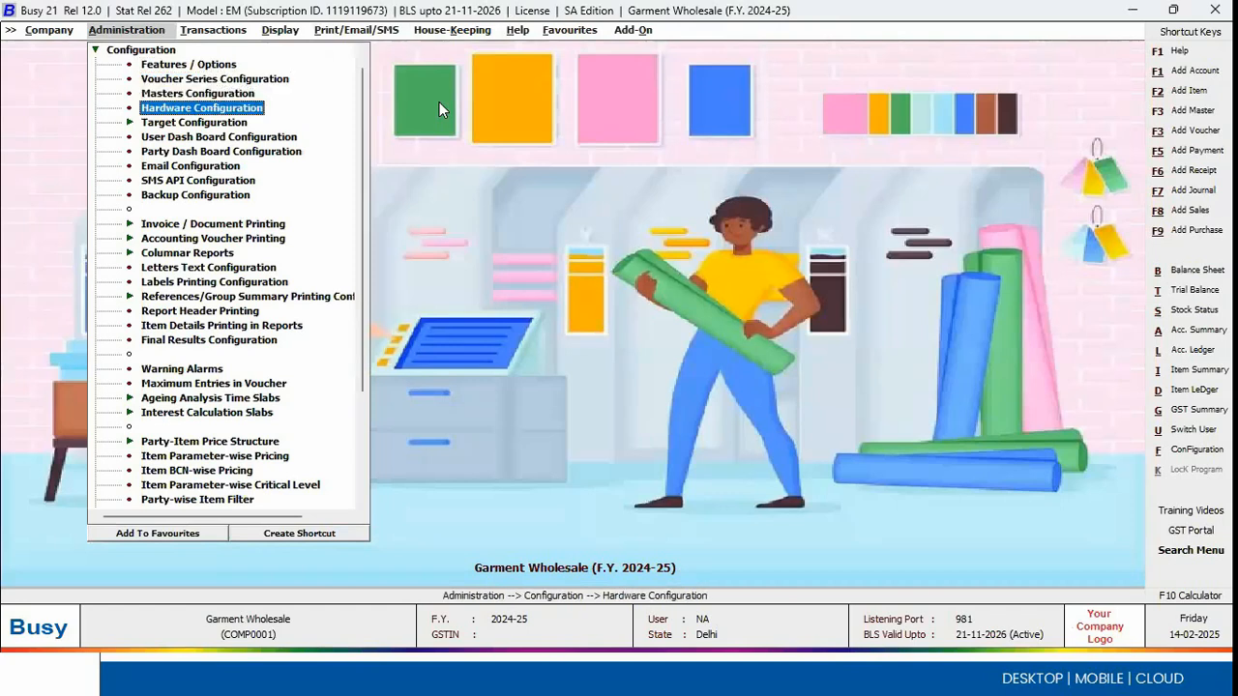
{"action": "key", "text": "Return"}
{"action": "key", "text": "Return"}
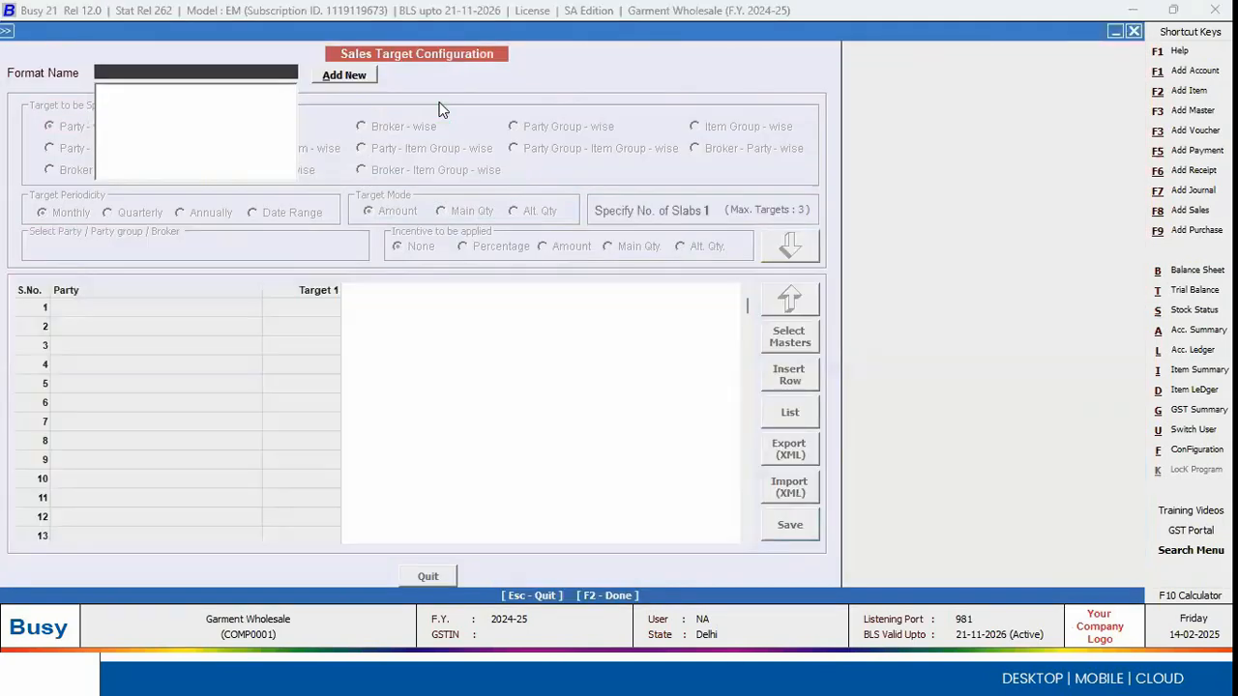
{"action": "left_click", "coordinate": [347, 85]}
{"action": "type", "text": "tage"}
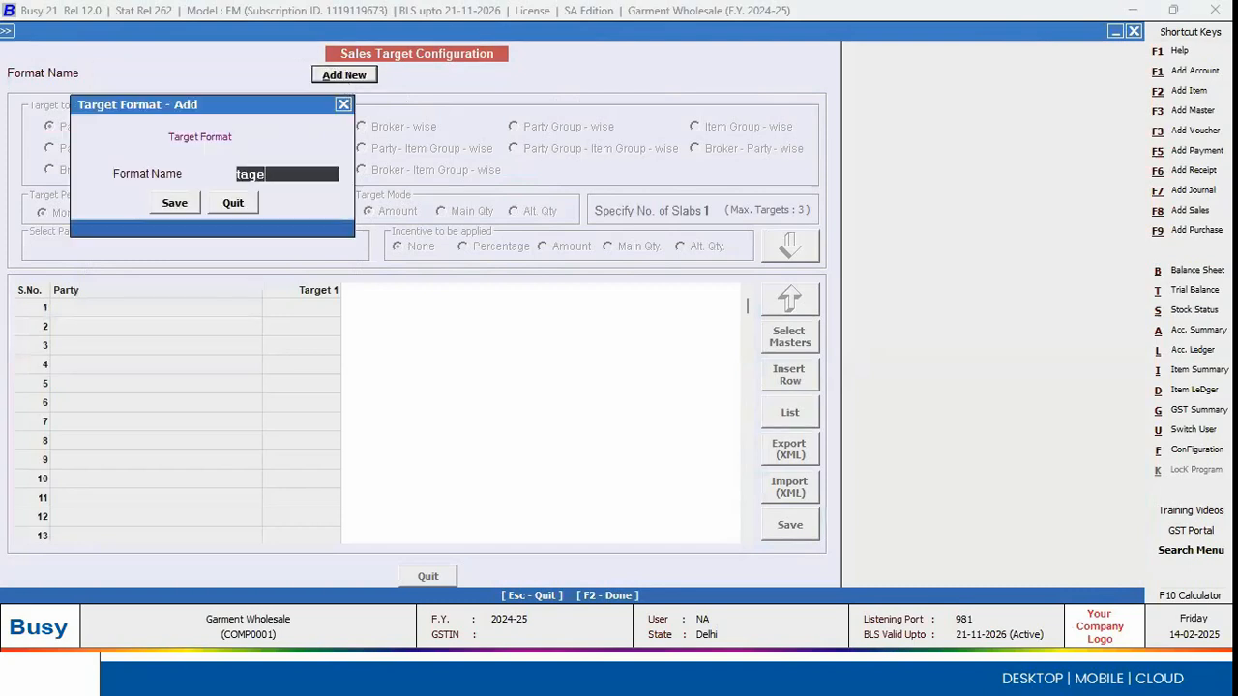
{"action": "type", "text": "t 1"}
{"action": "key", "text": "Return"}
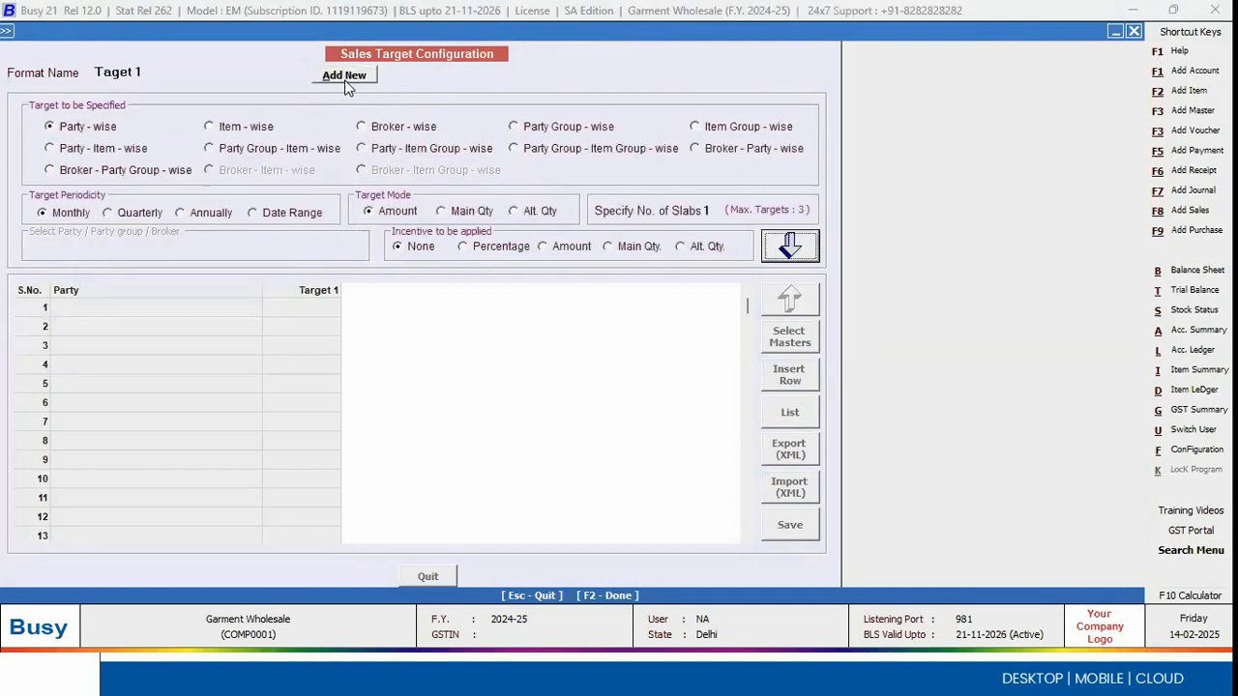
{"action": "left_click", "coordinate": [115, 73]}
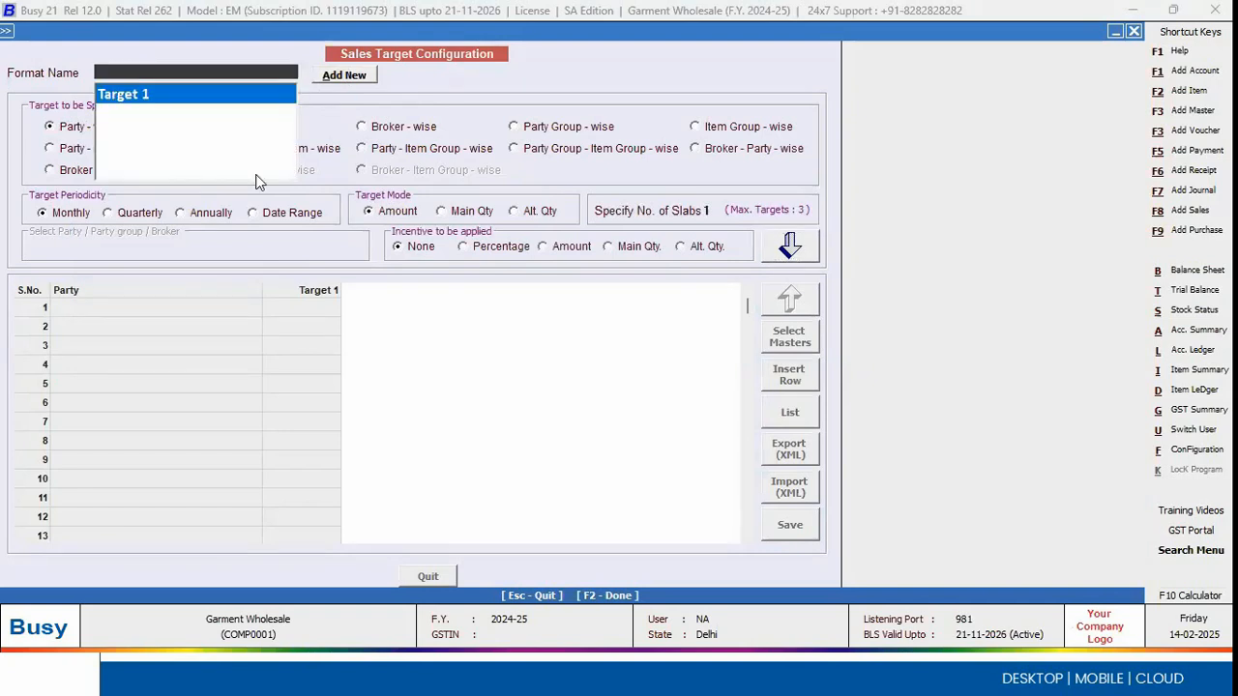
{"action": "key", "text": "Return"}
Step: Specify Target 1 broker-wise with a percentage incentive and proceed to its target entries
{"action": "left_click", "coordinate": [418, 136]}
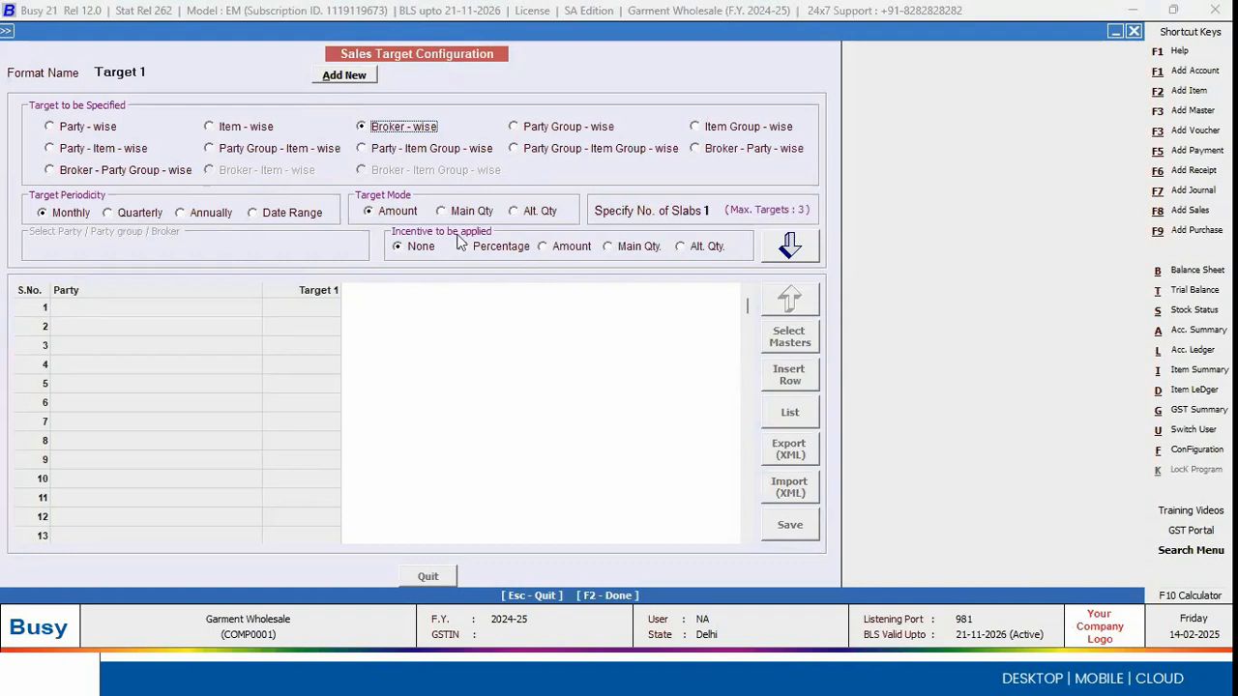
{"action": "left_click", "coordinate": [496, 248]}
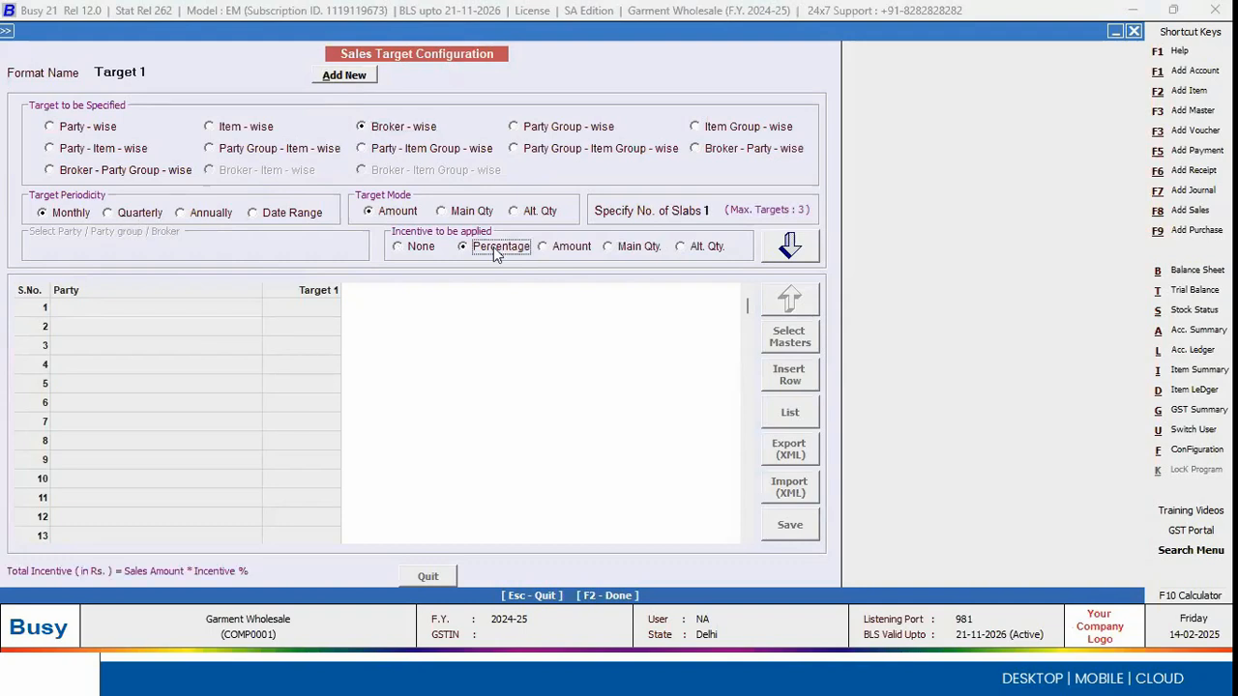
{"action": "left_click", "coordinate": [799, 248]}
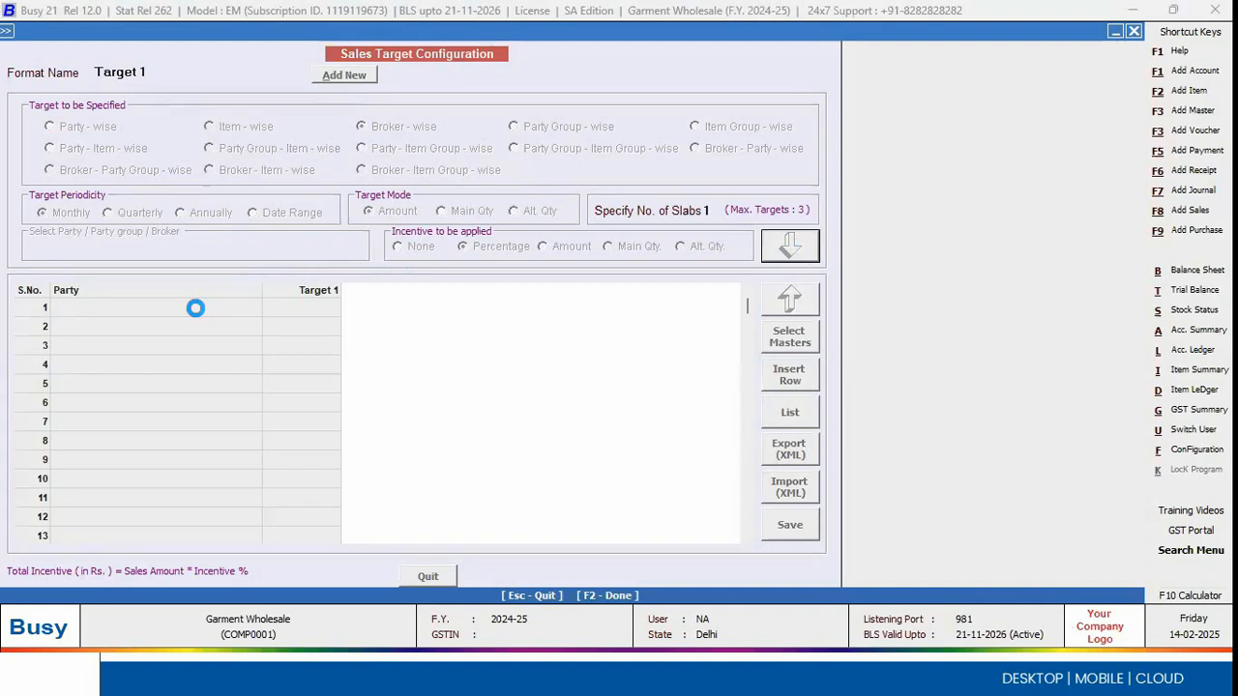
Step: Give the first listed broker a sales target of 100000 with an incentive of 10, and finish the target configuration
{"action": "key", "text": "Return"}
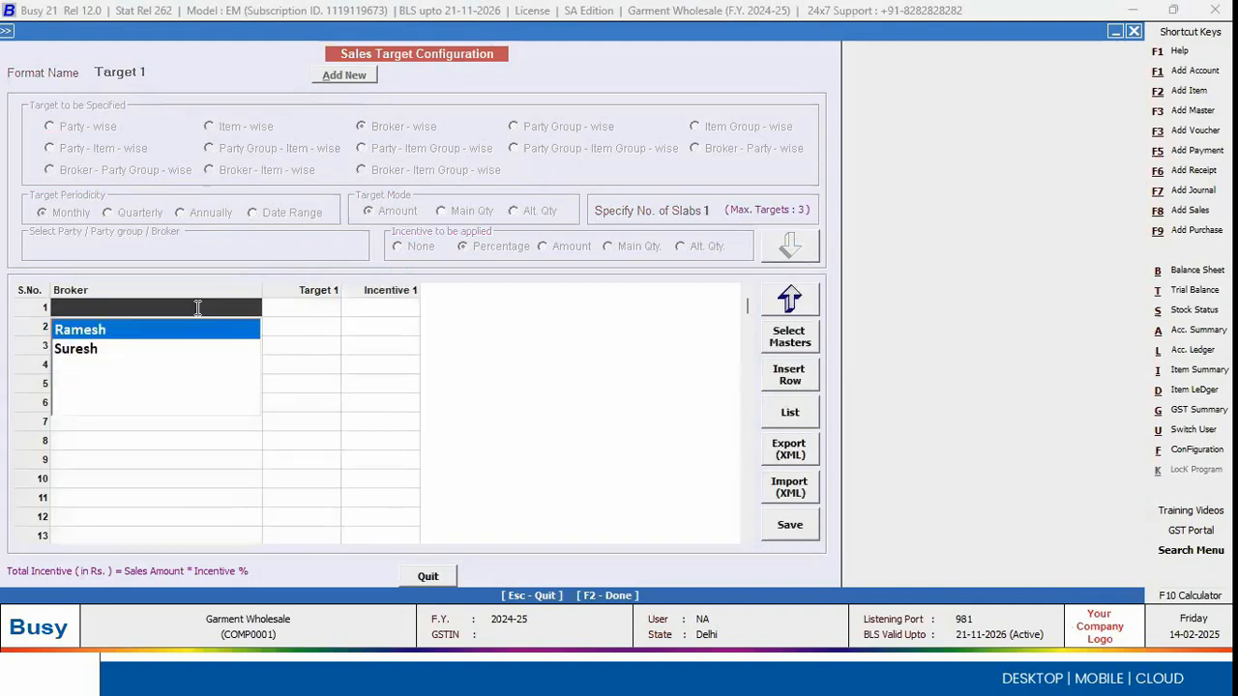
{"action": "key", "text": "Return"}
{"action": "type", "text": "100000"}
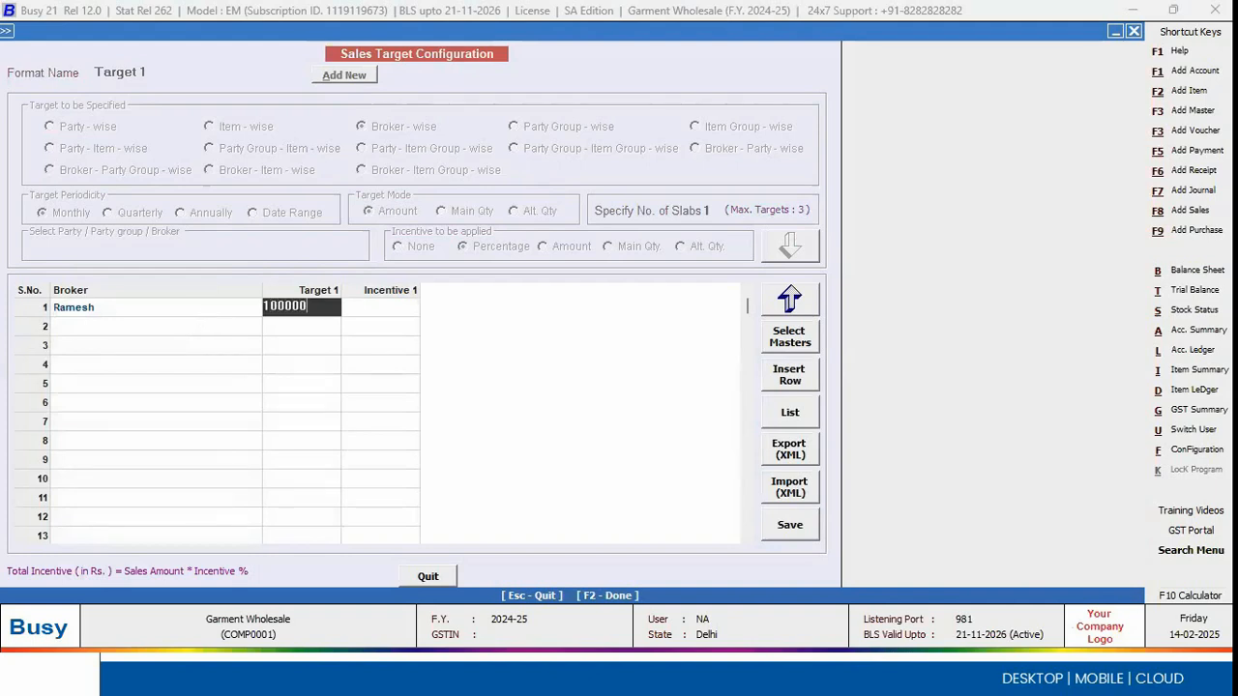
{"action": "key", "text": "Return"}
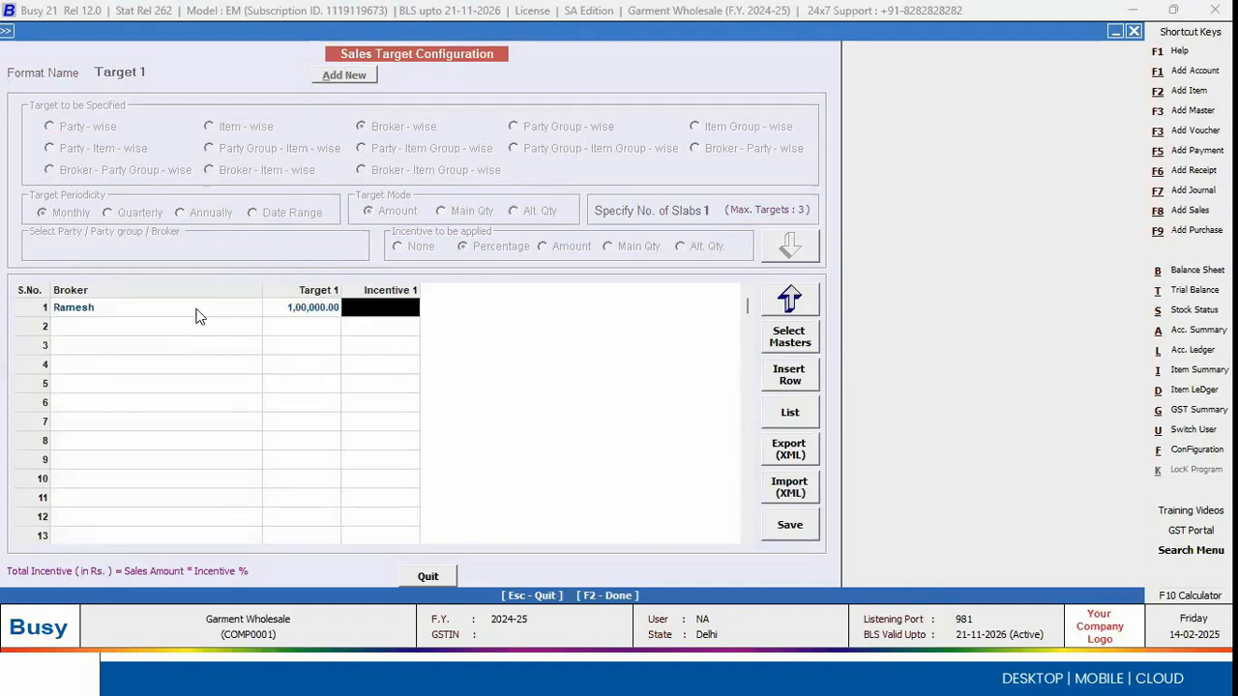
{"action": "type", "text": "10"}
{"action": "key", "text": "Return"}
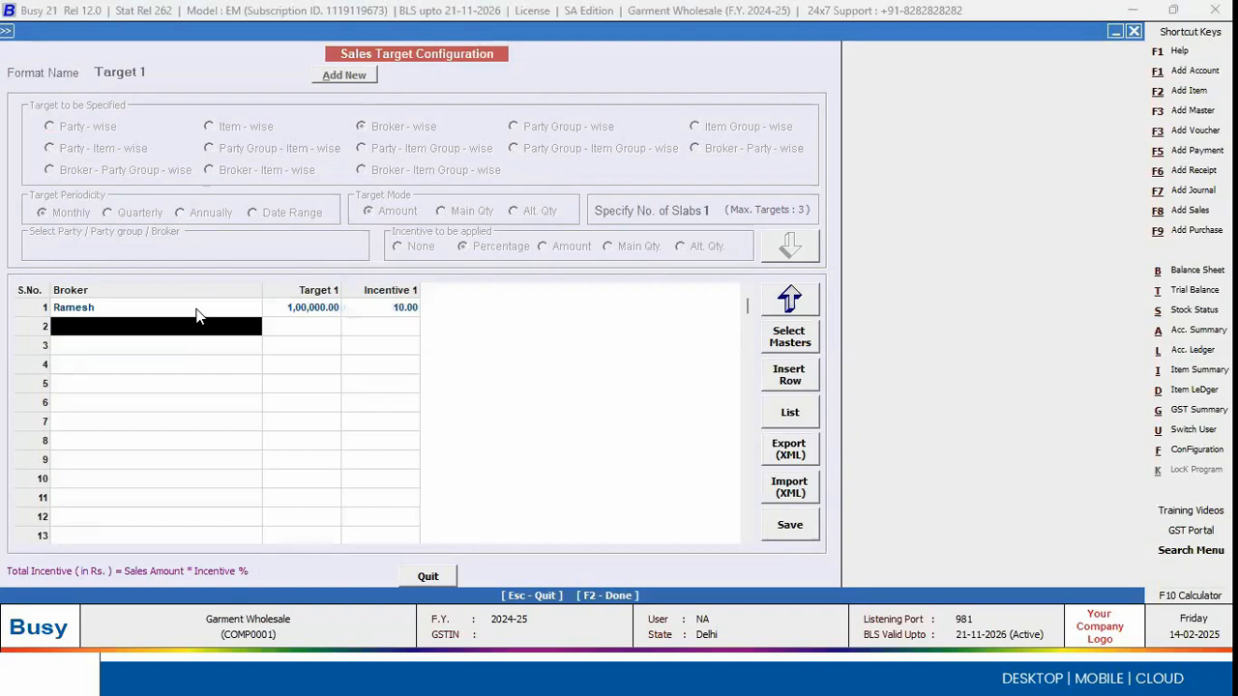
{"action": "left_click", "coordinate": [791, 300]}
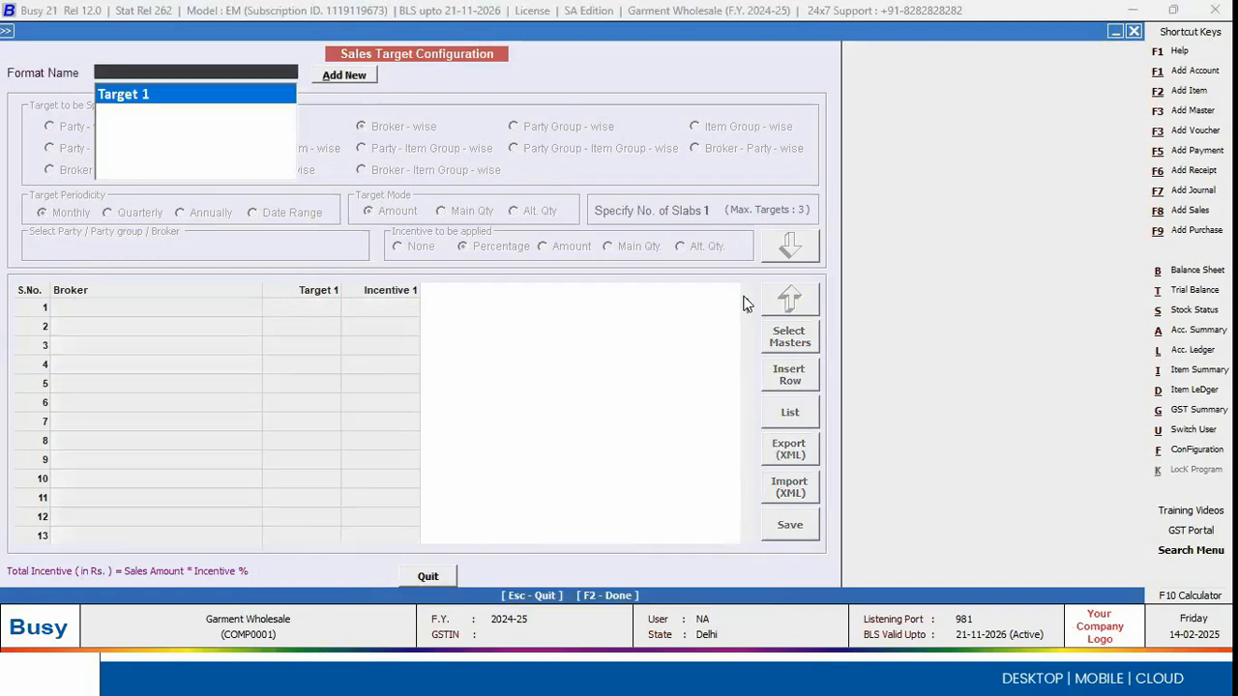
{"action": "key", "text": "Escape"}
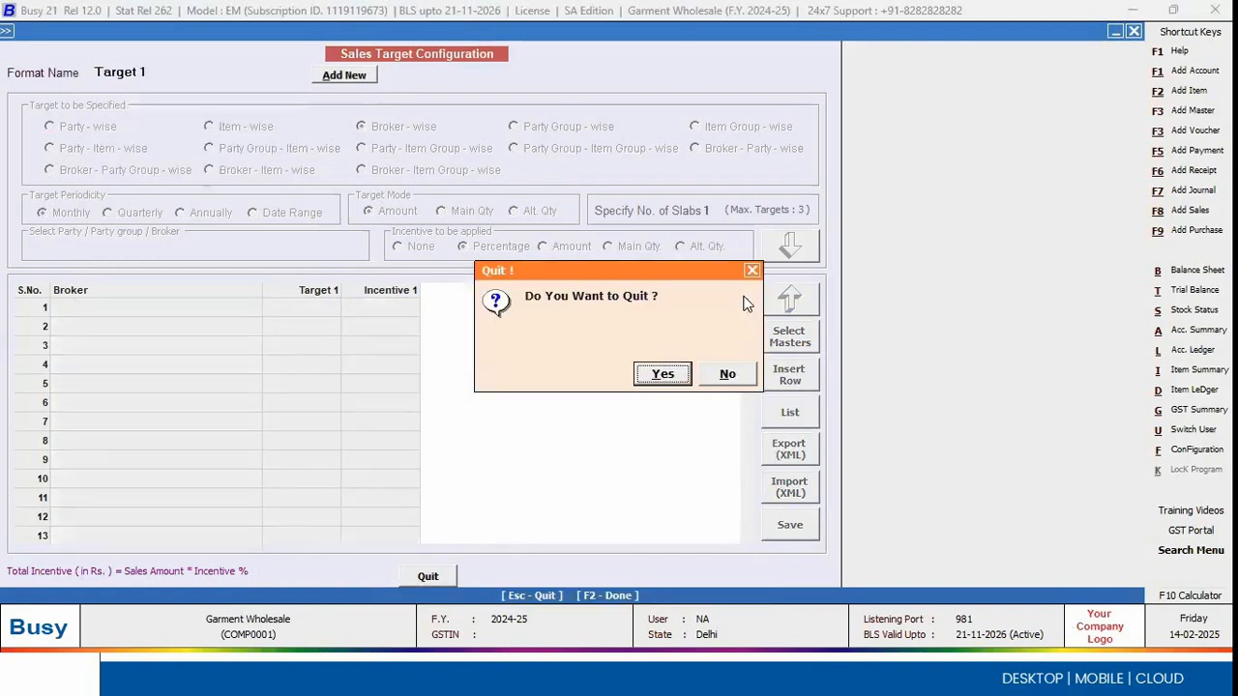
{"action": "key", "text": "Return"}
Step: Start the sales Target Variance report for Target 1 from the MIS reports
{"action": "key", "text": "Right"}
{"action": "key", "text": "Right"}
{"action": "key", "text": "Down"}
{"action": "key", "text": "b"}
{"action": "key", "text": "p"}
{"action": "key", "text": "Down"}
{"action": "key", "text": "m"}
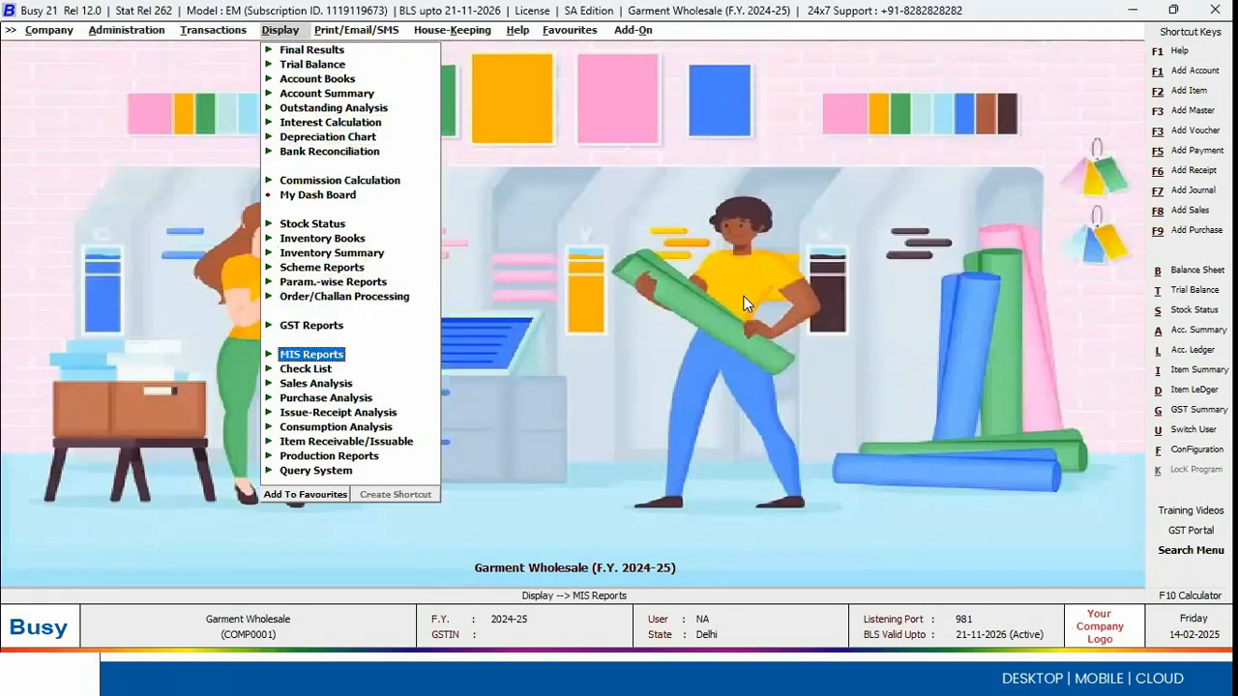
{"action": "key", "text": "Right"}
{"action": "key", "text": "Down"}
{"action": "key", "text": "Down"}
{"action": "key", "text": "Down"}
{"action": "key", "text": "Right"}
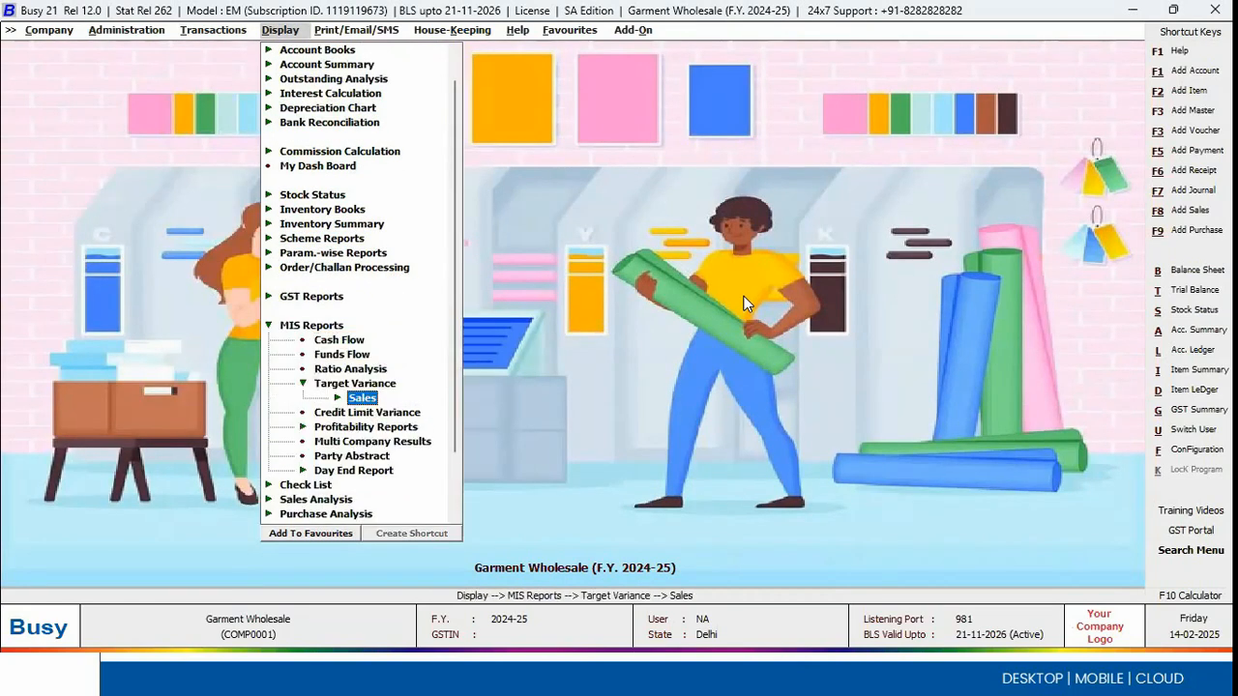
{"action": "key", "text": "Right"}
{"action": "key", "text": "Return"}
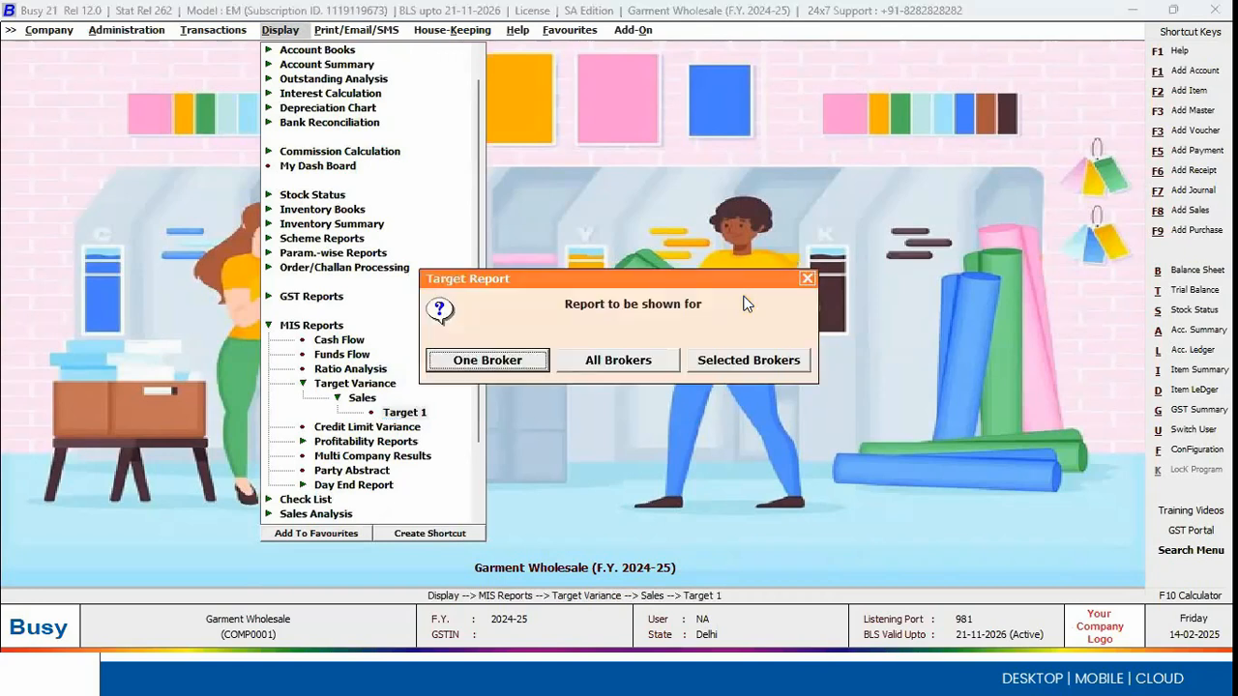
Step: Generate the sales target variance report for one broker, the first listed, for the month of April, and close it after viewing
{"action": "key", "text": "Return"}
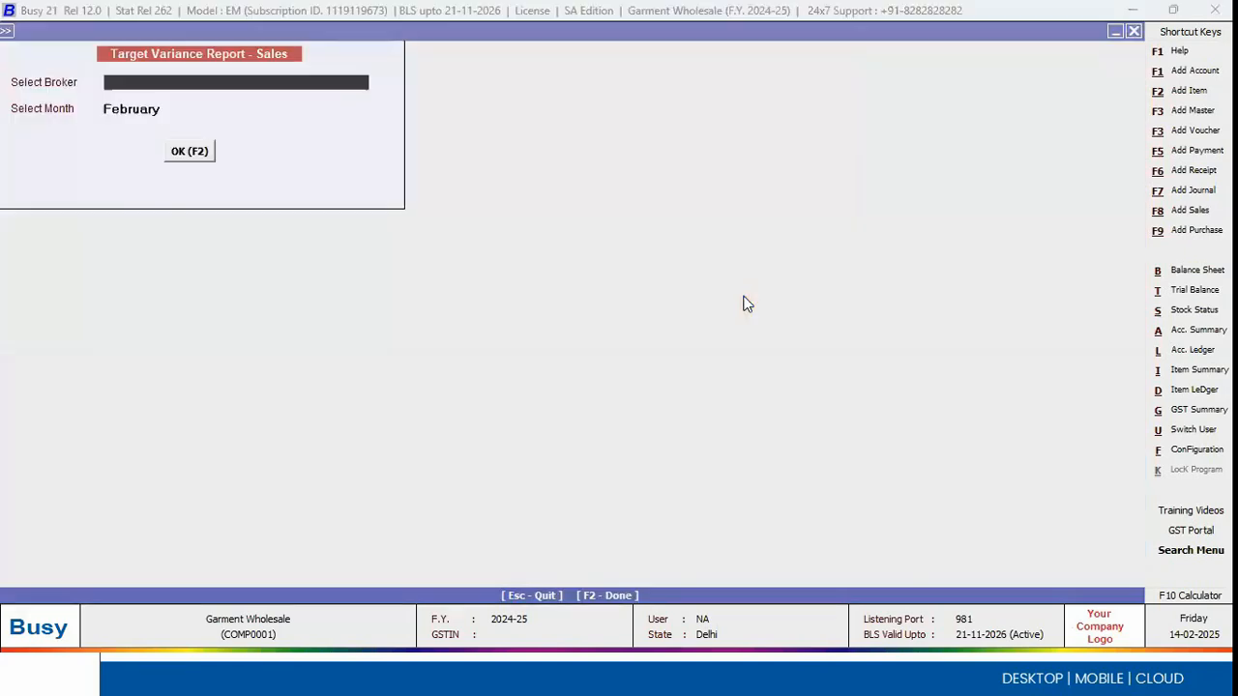
{"action": "key", "text": "Return"}
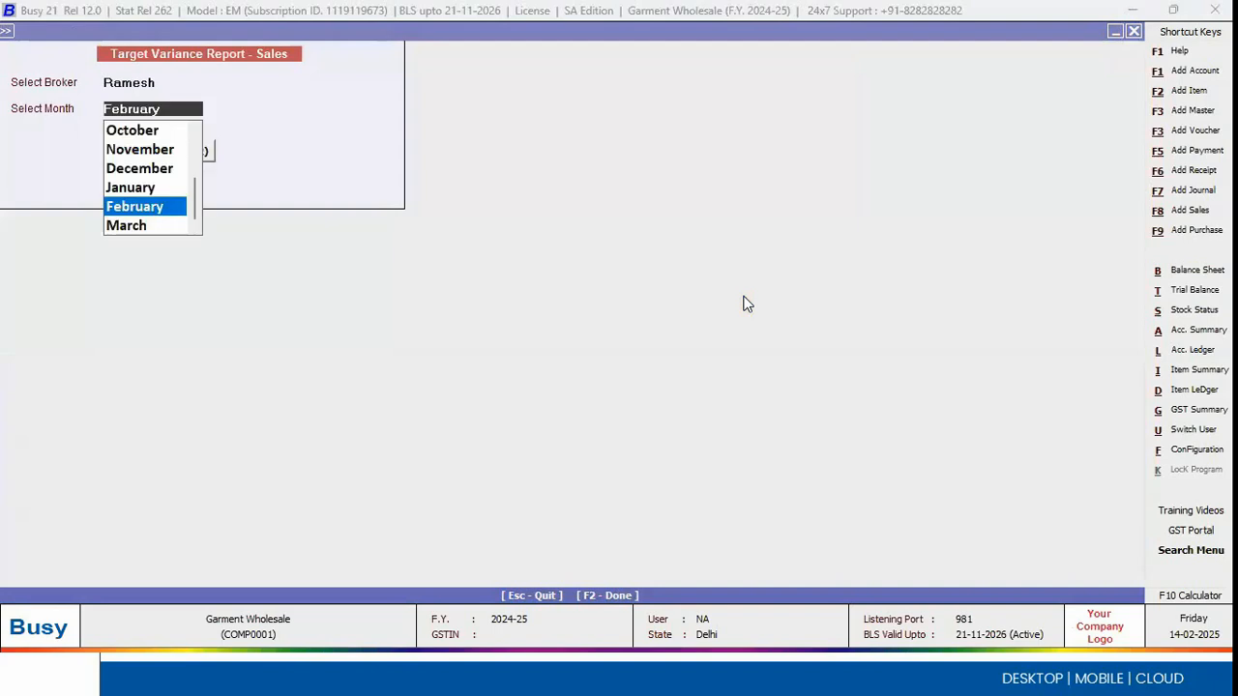
{"action": "key", "text": "Up"}
{"action": "key", "text": "Up"}
{"action": "key", "text": "Up"}
{"action": "key", "text": "Up"}
{"action": "key", "text": "Up"}
{"action": "key", "text": "Up"}
{"action": "key", "text": "Up"}
{"action": "key", "text": "Up"}
{"action": "key", "text": "Up"}
{"action": "key", "text": "Up"}
{"action": "key", "text": "Return"}
{"action": "key", "text": "Return"}
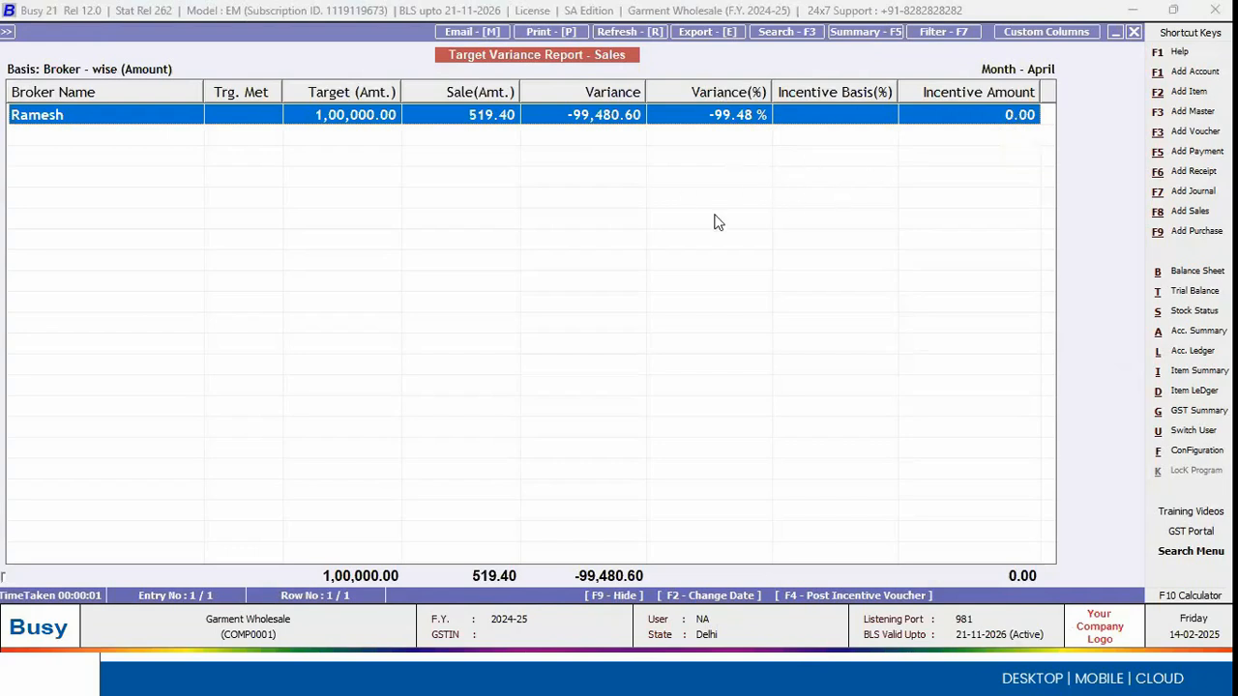
{"action": "key", "text": "Escape"}
{"action": "key", "text": "Escape"}
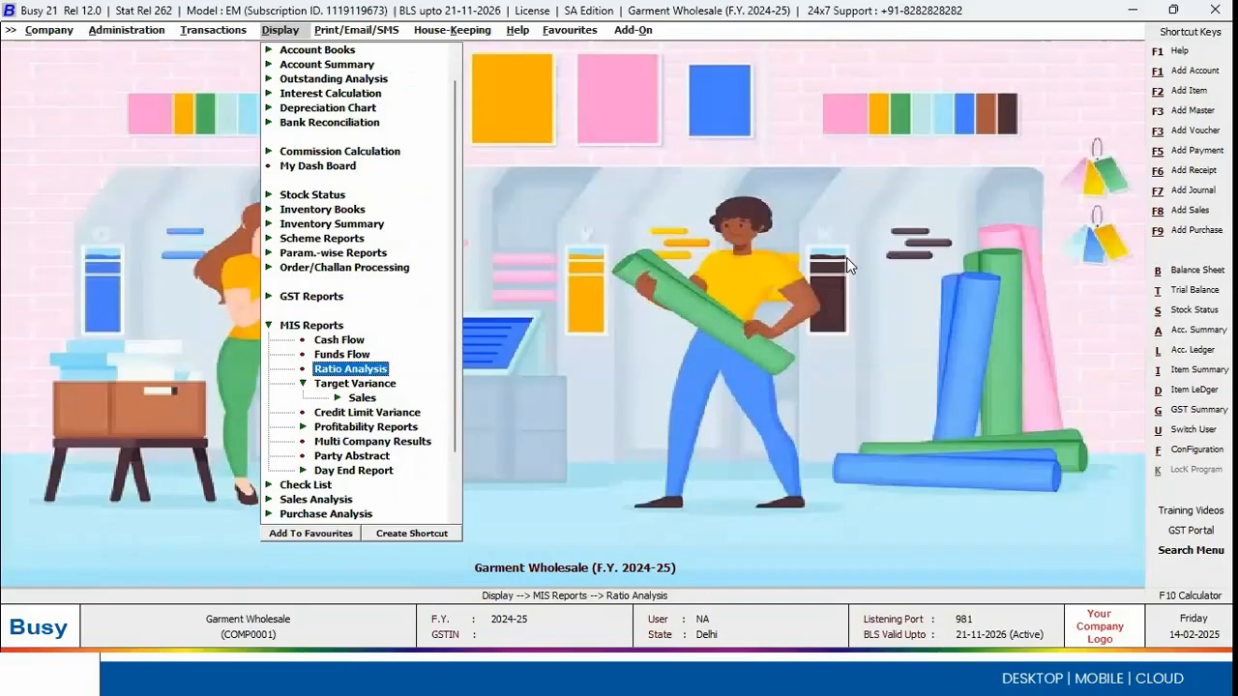
Step: Start the UnBilled Parties report from the Account Summary reports
{"action": "key", "text": "Up"}
{"action": "key", "text": "Up"}
{"action": "key", "text": "Up"}
{"action": "key", "text": "Up"}
{"action": "key", "text": "Up"}
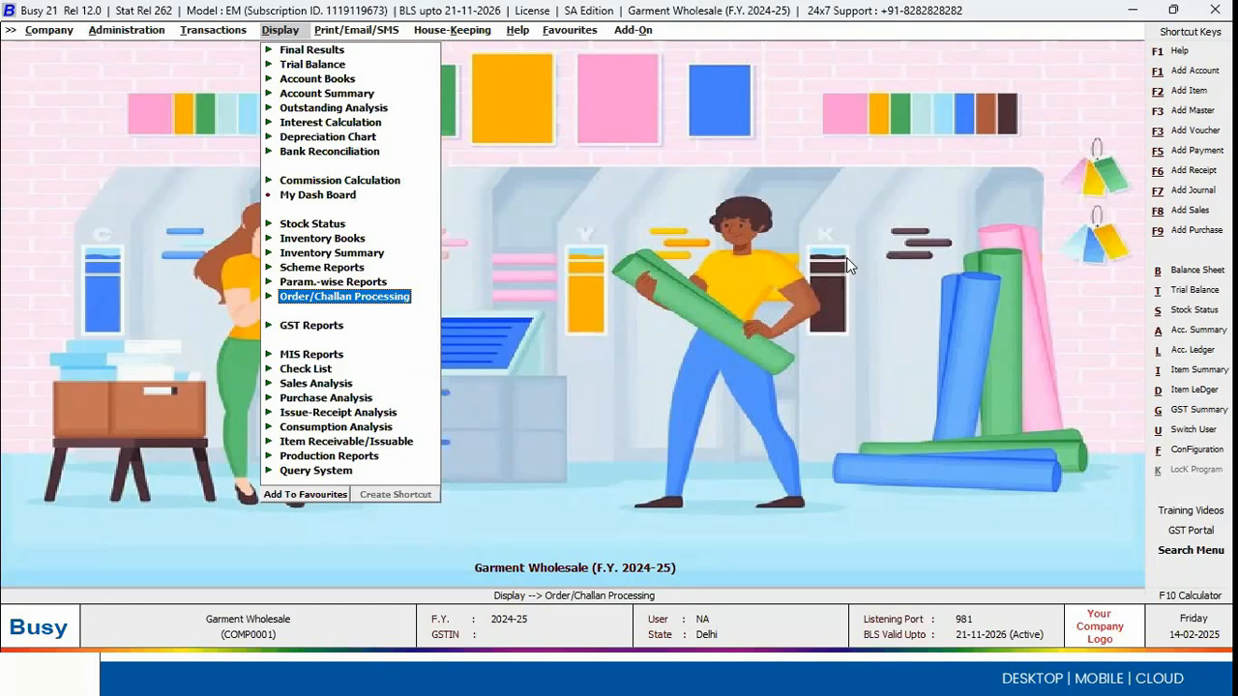
{"action": "key", "text": "Up"}
{"action": "key", "text": "Up"}
{"action": "key", "text": "Up"}
{"action": "key", "text": "Up"}
{"action": "key", "text": "Up"}
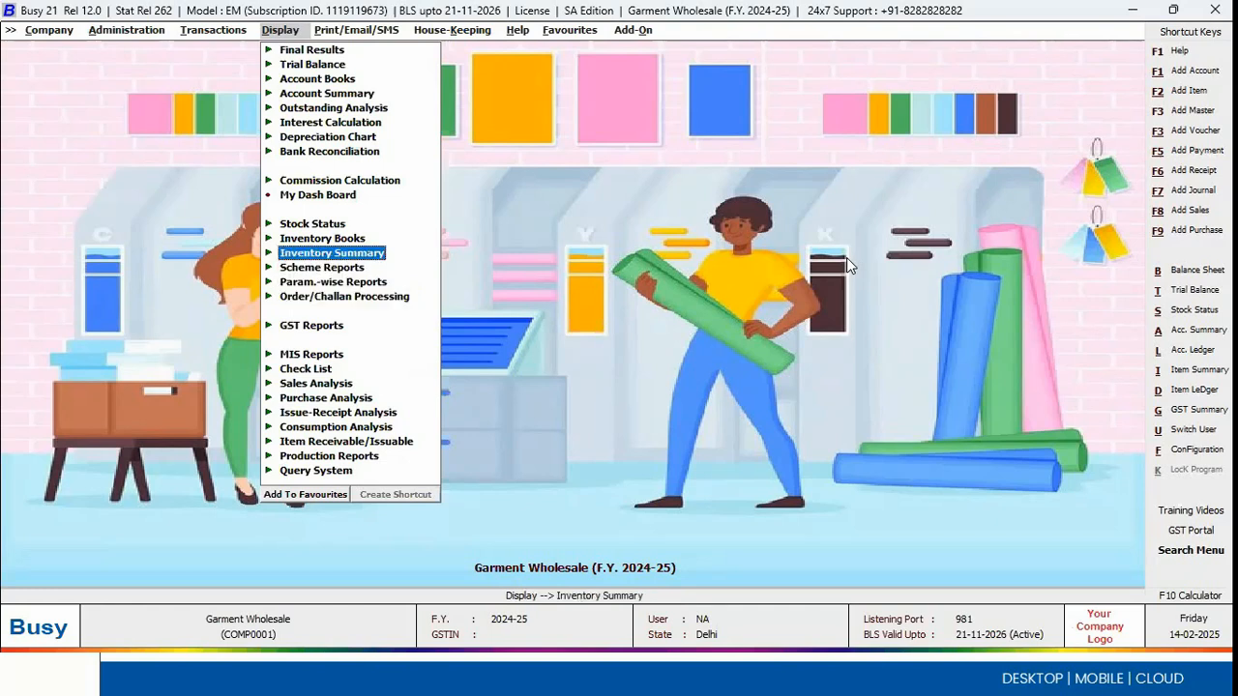
{"action": "key", "text": "Up"}
{"action": "key", "text": "Up"}
{"action": "key", "text": "Up"}
{"action": "key", "text": "Up"}
{"action": "key", "text": "Up"}
{"action": "key", "text": "Up"}
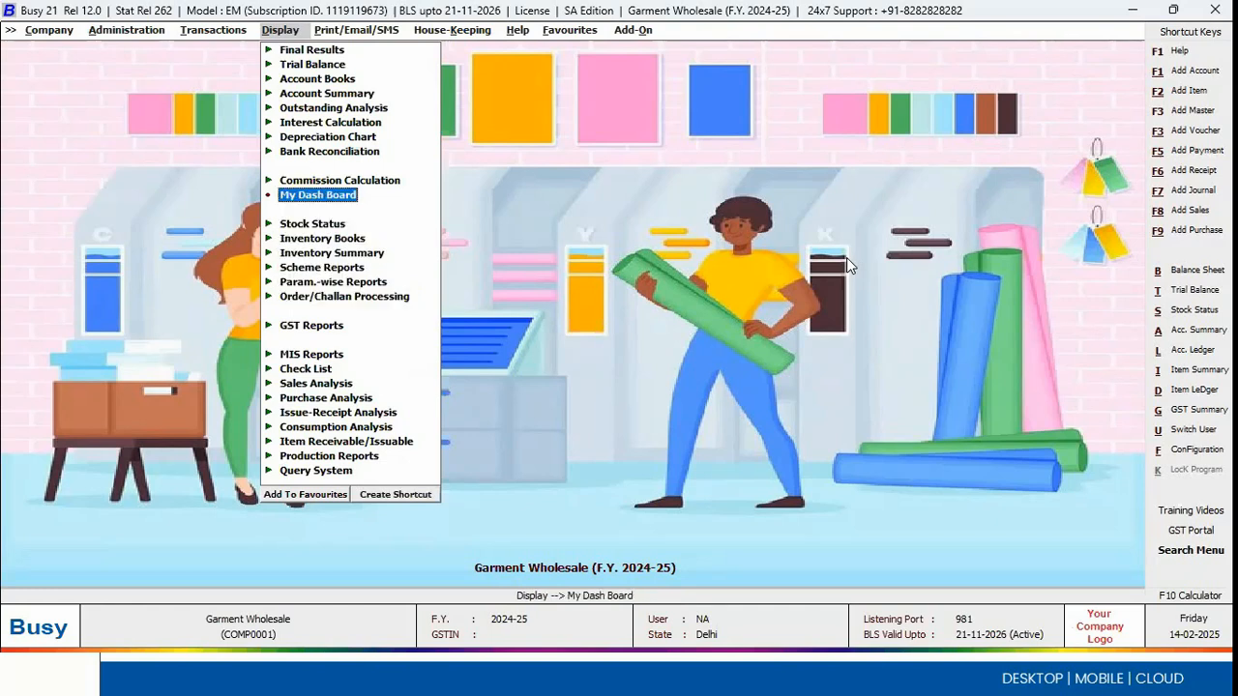
{"action": "key", "text": "Up"}
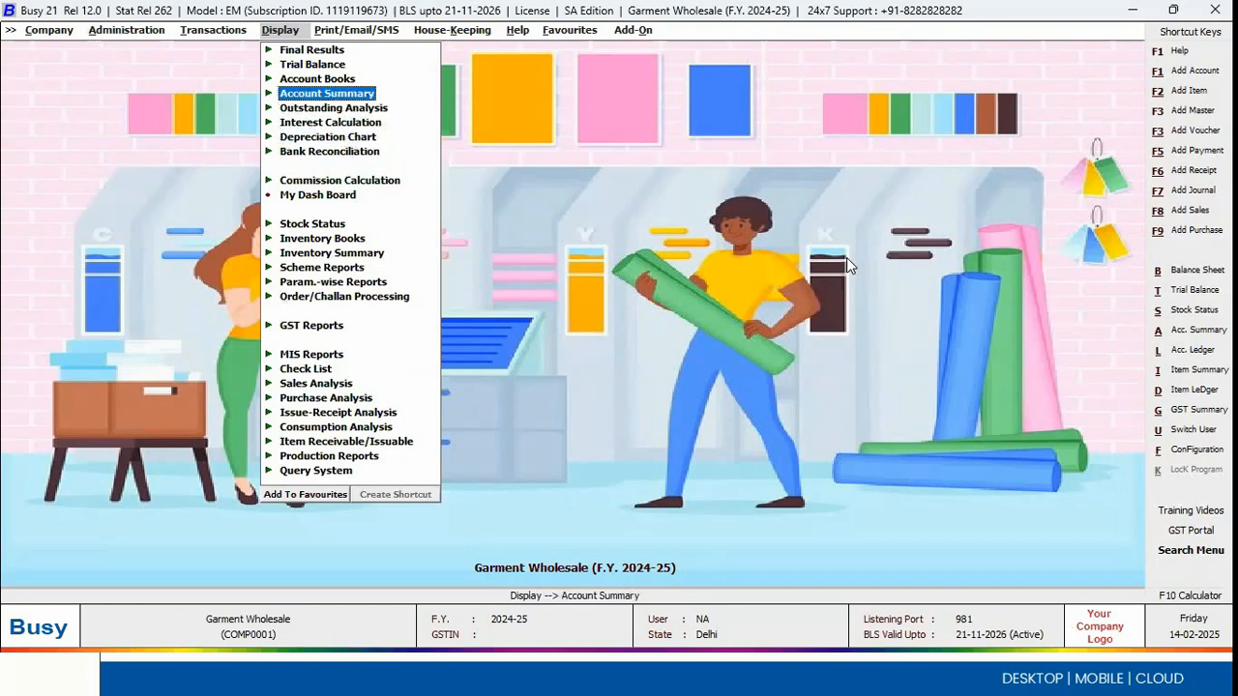
{"action": "key", "text": "Right"}
{"action": "key", "text": "Down"}
{"action": "key", "text": "Down"}
{"action": "key", "text": "Down"}
{"action": "key", "text": "Down"}
{"action": "key", "text": "Down"}
{"action": "key", "text": "Down"}
{"action": "key", "text": "Down"}
{"action": "key", "text": "Down"}
{"action": "key", "text": "Down"}
{"action": "key", "text": "Down"}
{"action": "key", "text": "Down"}
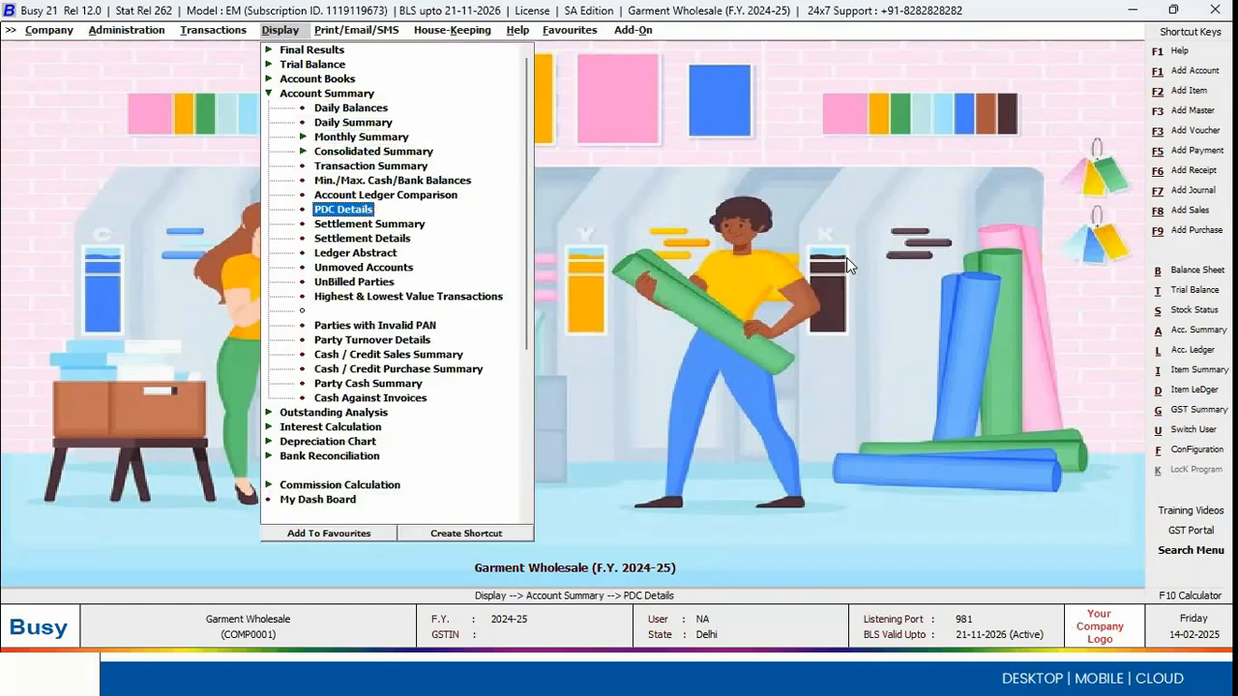
{"action": "key", "text": "Down"}
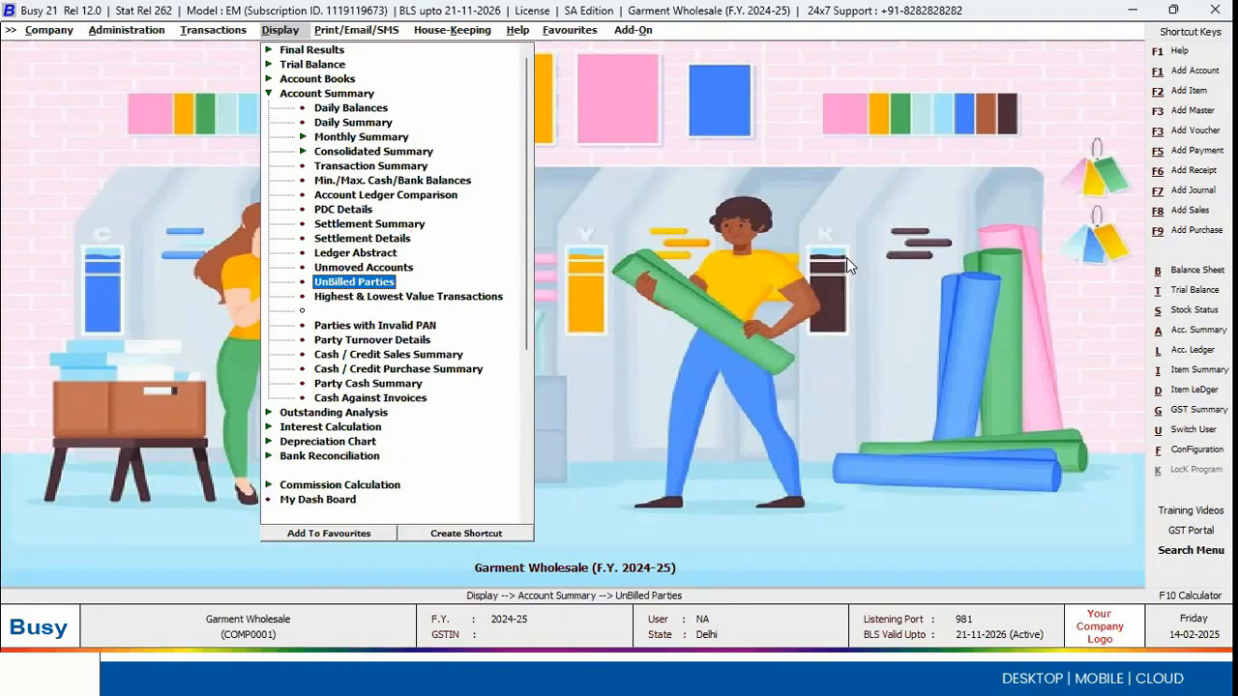
{"action": "key", "text": "Return"}
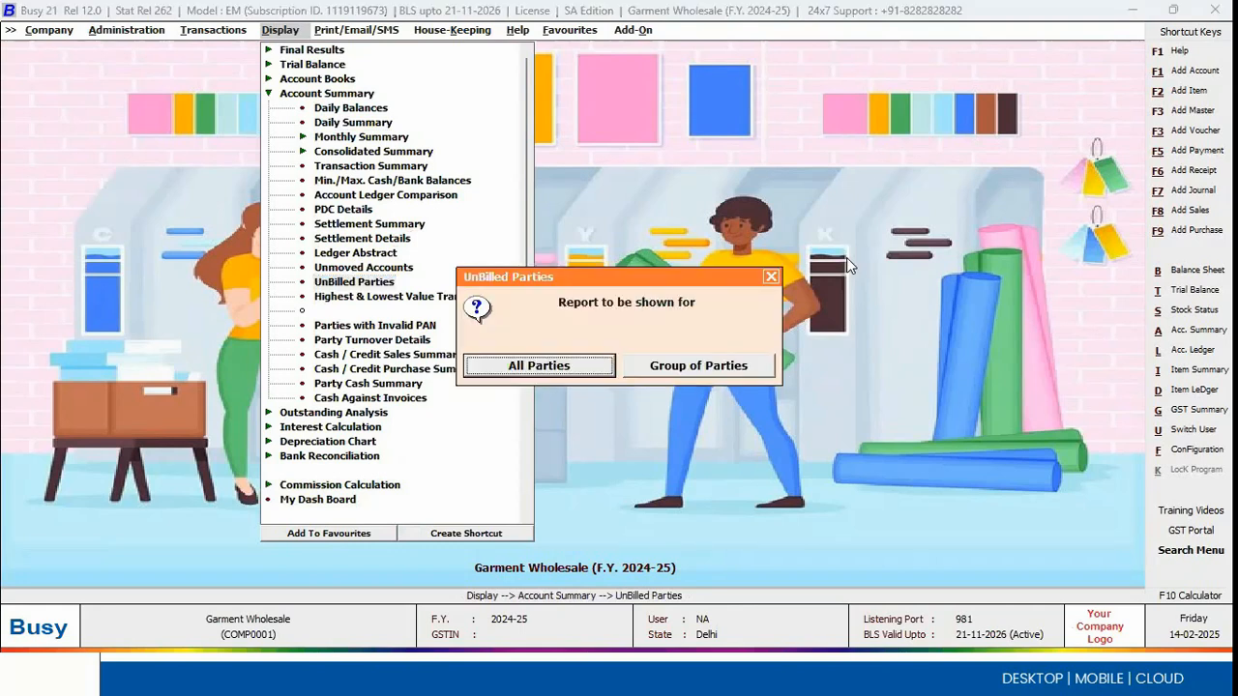
Step: Generate the UnBilled Parties report for all parties as on 14-2-2025 and look through the first parties
{"action": "key", "text": "Return"}
{"action": "key", "text": "Return"}
{"action": "key", "text": "Return"}
{"action": "key", "text": "Return"}
{"action": "key", "text": "Return"}
{"action": "key", "text": "Return"}
{"action": "key", "text": "Down"}
{"action": "key", "text": "Down"}
{"action": "key", "text": "Up"}
{"action": "key", "text": "Up"}
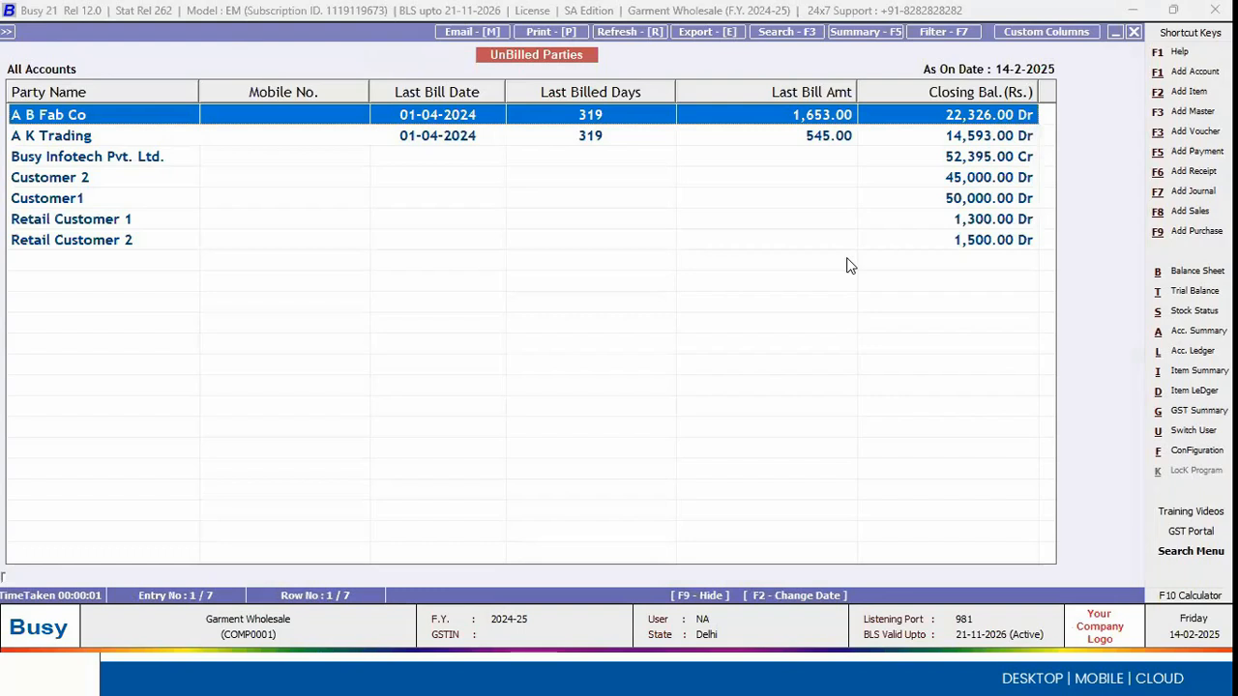
Step: Look through the next parties in the UnBilled Parties report and close it
{"action": "key", "text": "Down"}
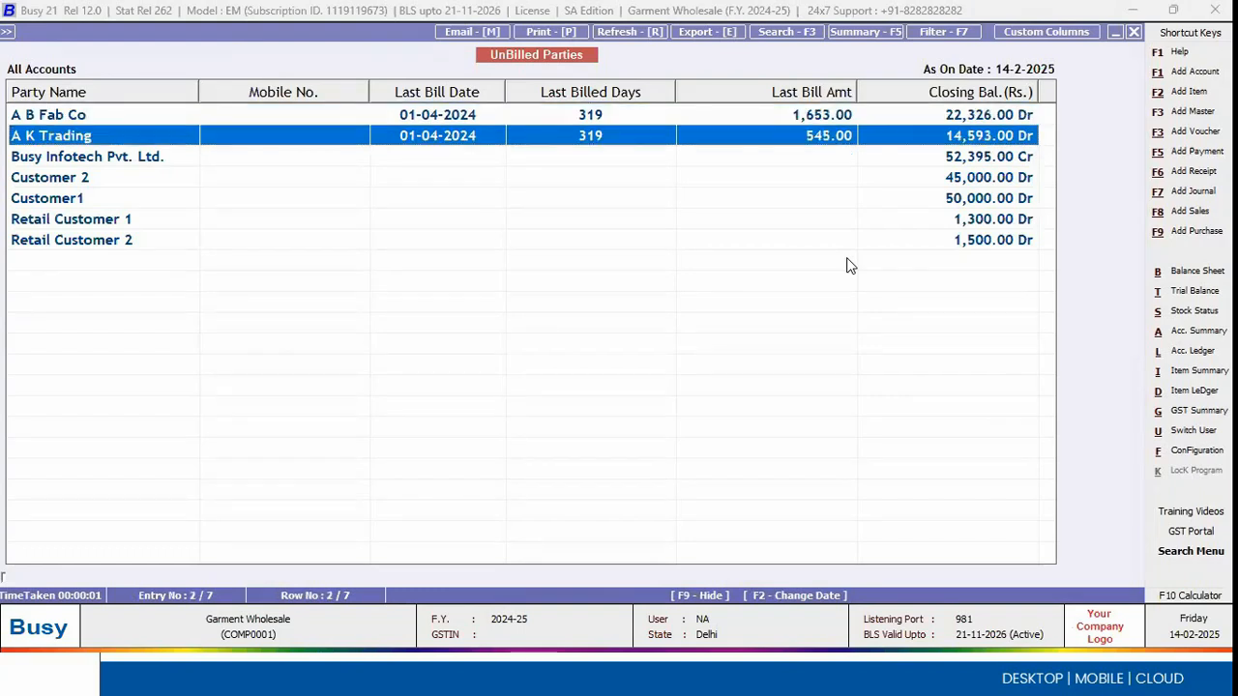
{"action": "key", "text": "Down"}
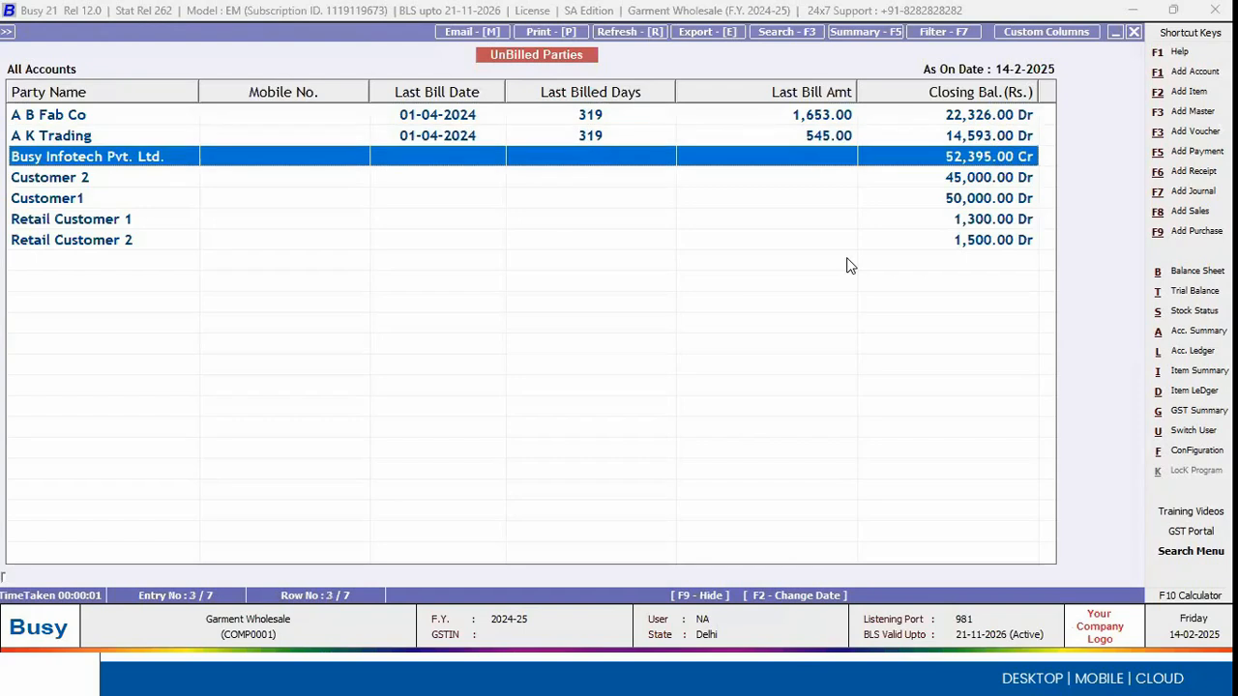
{"action": "key", "text": "Escape"}
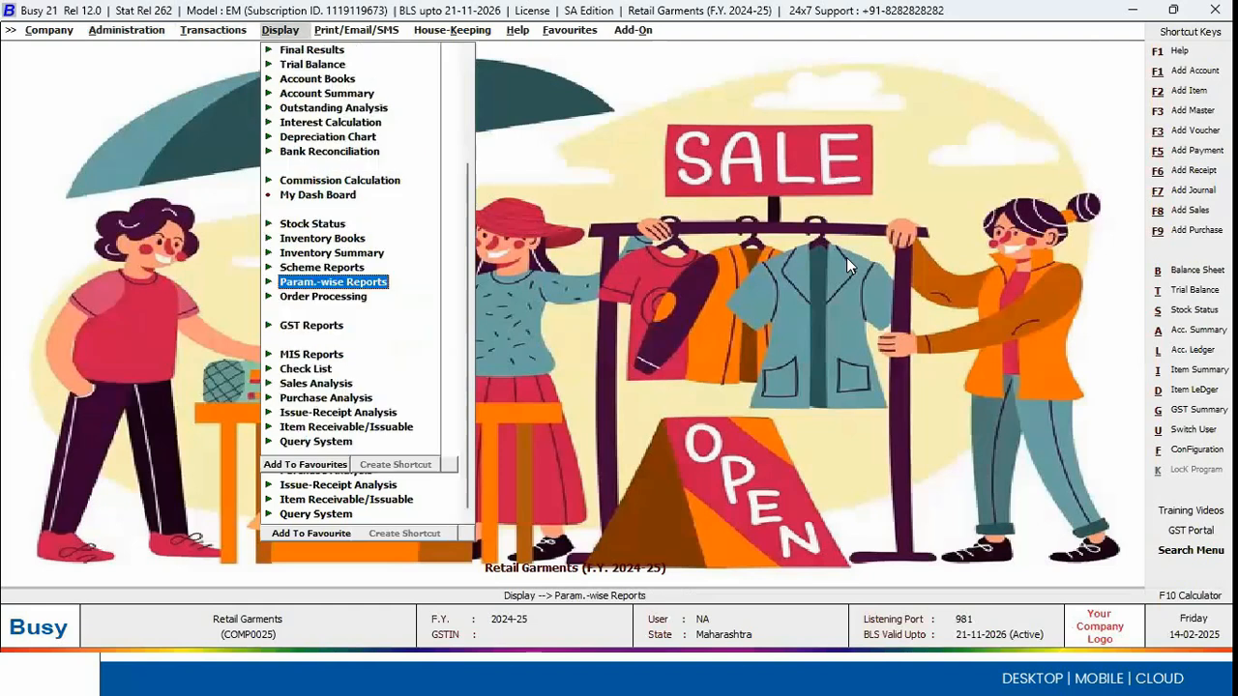
Step: Start the Settlement Summary report from the Account Summary reports of the Retail Garments company
{"action": "key", "text": "Up"}
{"action": "key", "text": "Up"}
{"action": "key", "text": "Up"}
{"action": "key", "text": "Up"}
{"action": "key", "text": "Up"}
{"action": "key", "text": "Up"}
{"action": "key", "text": "Up"}
{"action": "key", "text": "Up"}
{"action": "key", "text": "Up"}
{"action": "key", "text": "Up"}
{"action": "key", "text": "Up"}
{"action": "key", "text": "Up"}
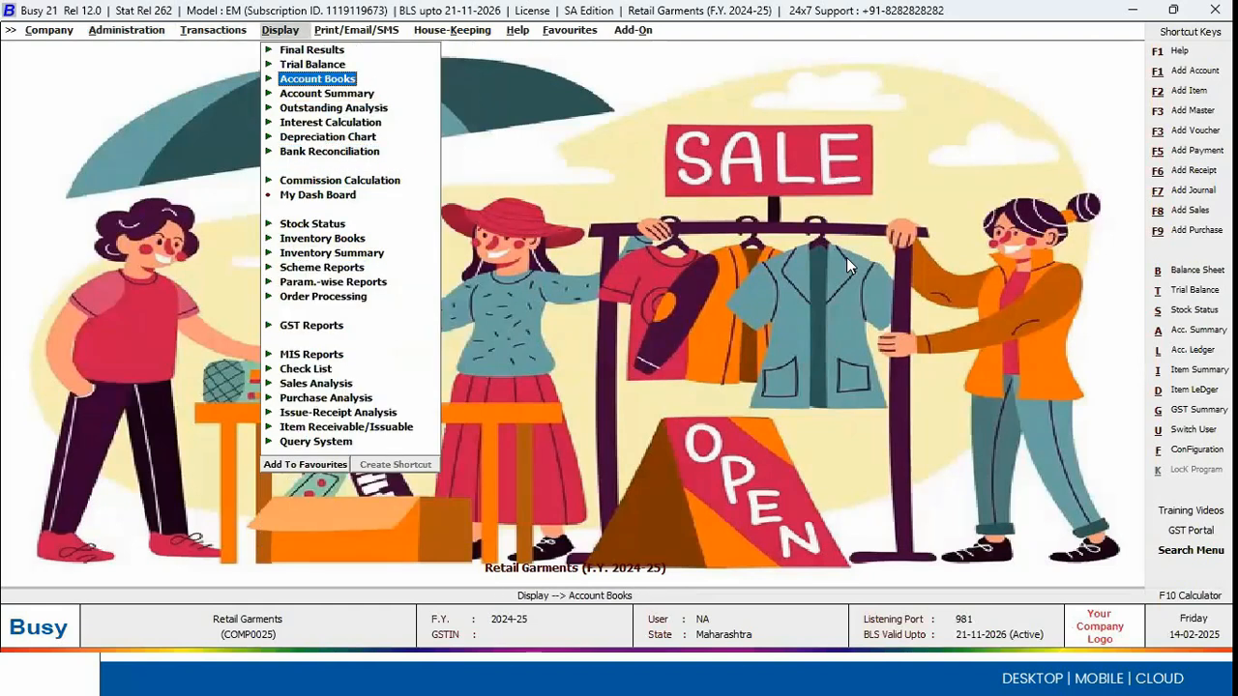
{"action": "key", "text": "Down"}
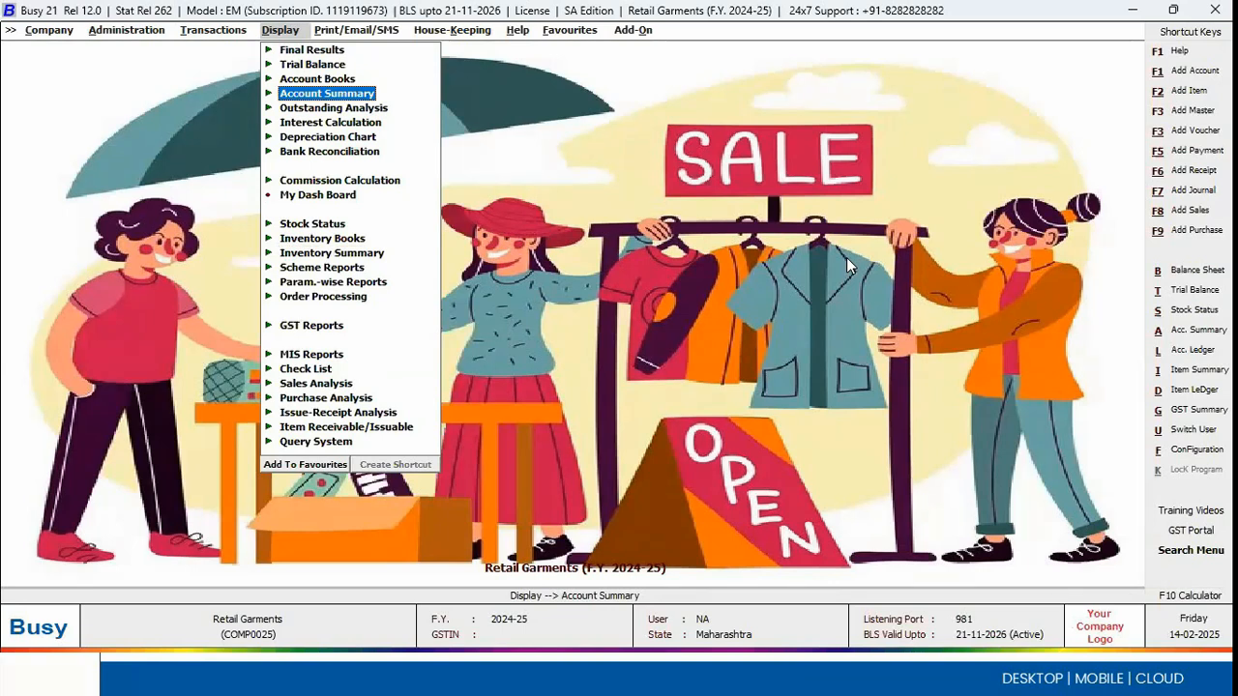
{"action": "key", "text": "Return"}
{"action": "key", "text": "Down"}
{"action": "key", "text": "Down"}
{"action": "key", "text": "Down"}
{"action": "key", "text": "Down"}
{"action": "key", "text": "Down"}
{"action": "key", "text": "Down"}
{"action": "key", "text": "Down"}
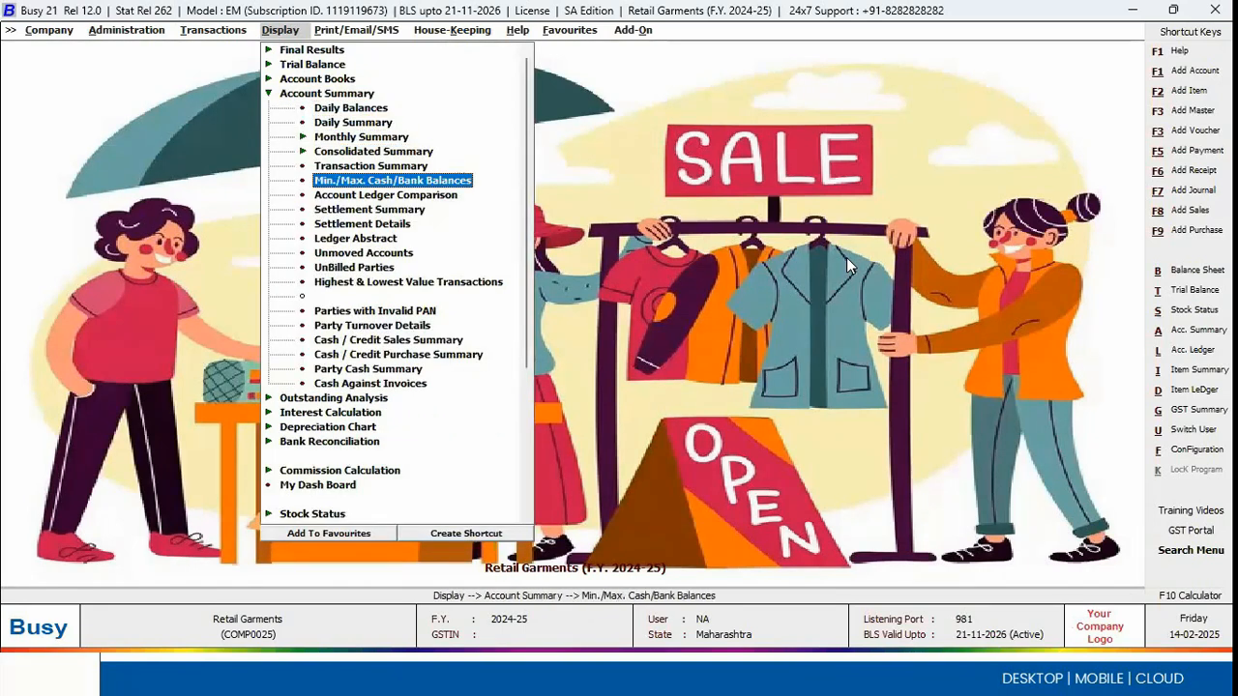
{"action": "key", "text": "Return"}
Step: Generate the Settlement Summary for Sales vouchers of all series from 1-4-2024 to 14-2-2025
{"action": "key", "text": "Return"}
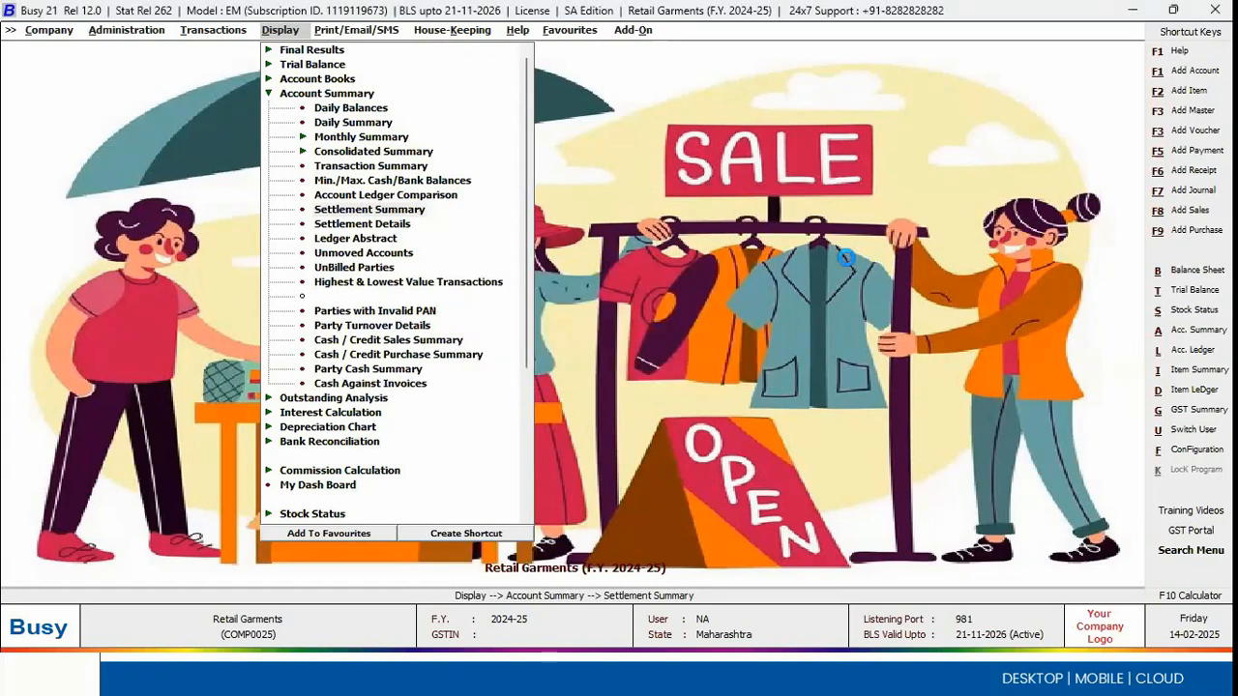
{"action": "key", "text": "Return"}
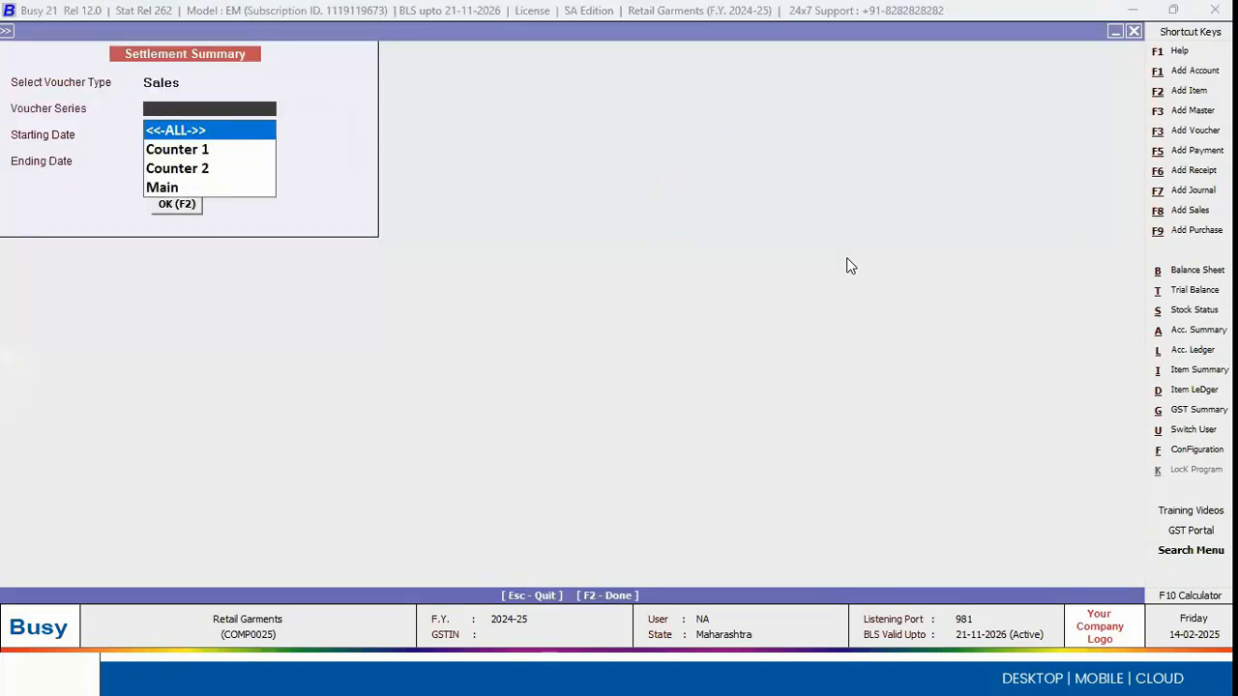
{"action": "key", "text": "Return"}
{"action": "key", "text": "Return"}
{"action": "key", "text": "Return"}
{"action": "key", "text": "Return"}
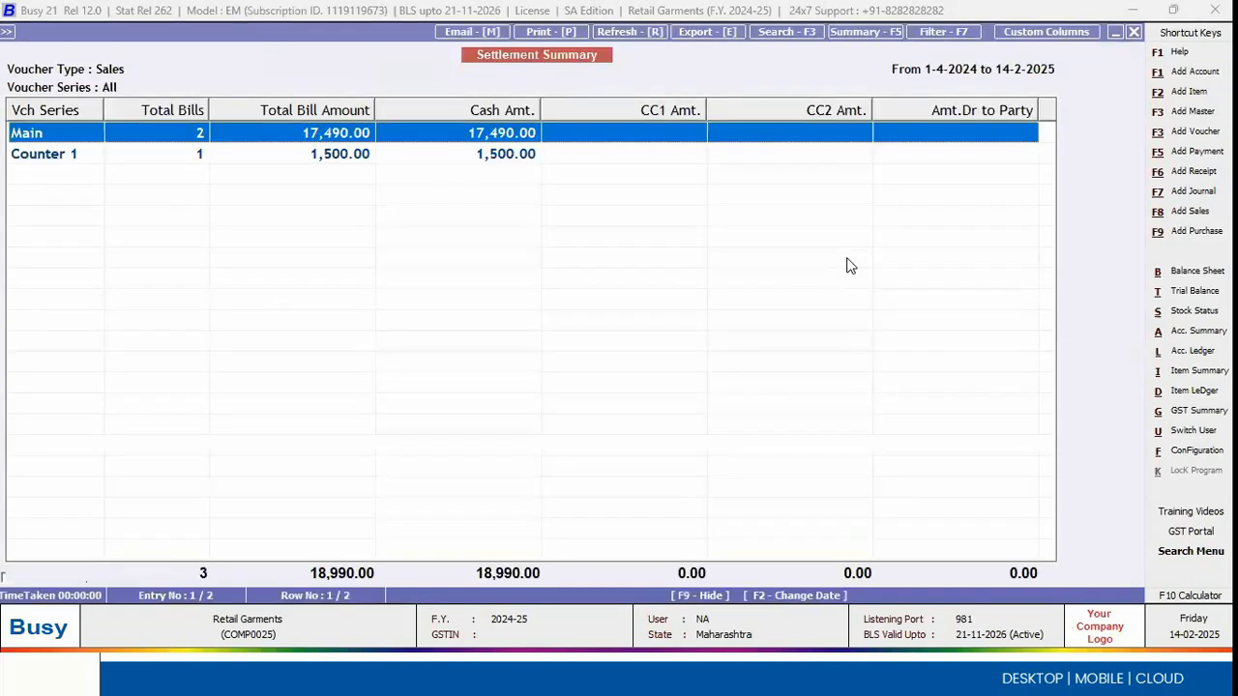
Step: Examine the Counter 1 collections by payment mode, narrow the Cash Amt. column slightly, and close the Settlement Summary
{"action": "key", "text": "Down"}
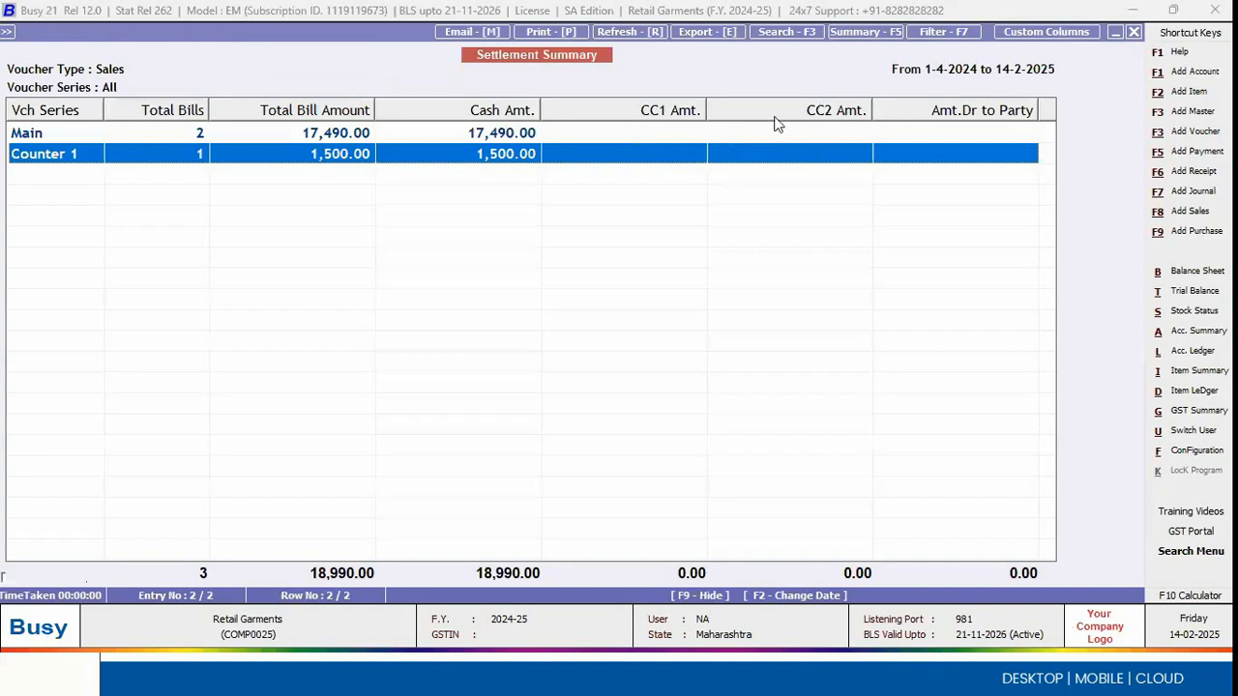
{"action": "left_click_drag", "start_coordinate": [537, 115], "coordinate": [500, 113]}
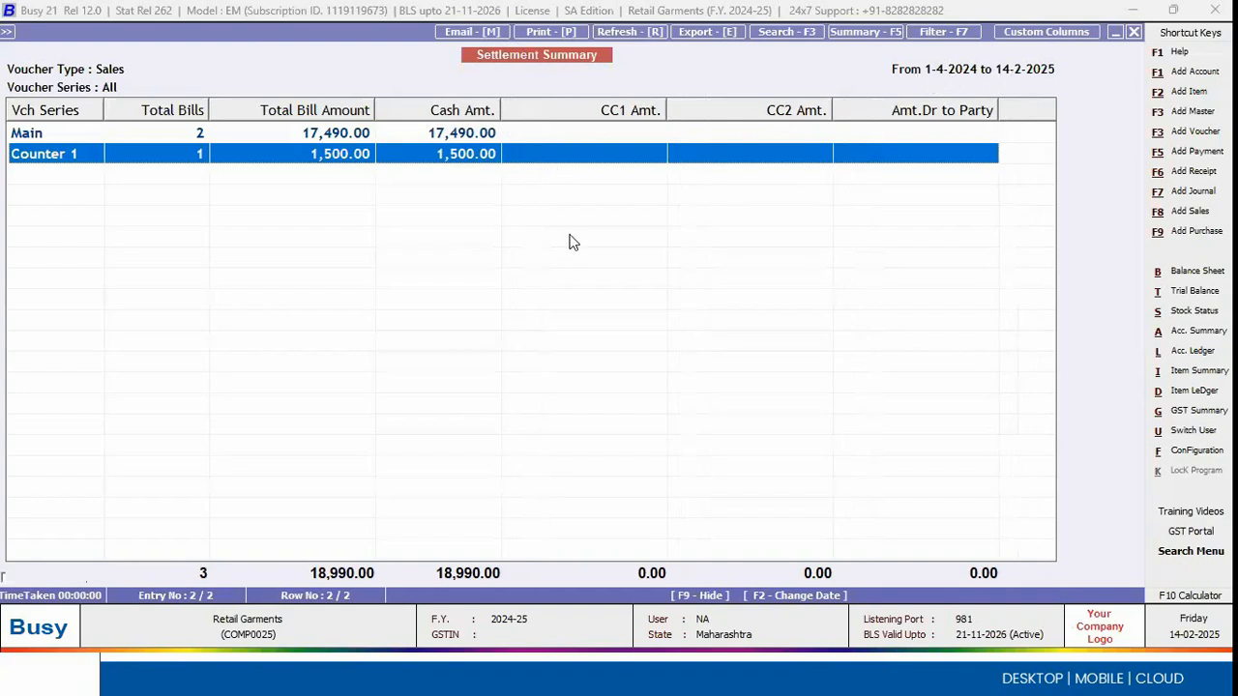
{"action": "key", "text": "Escape"}
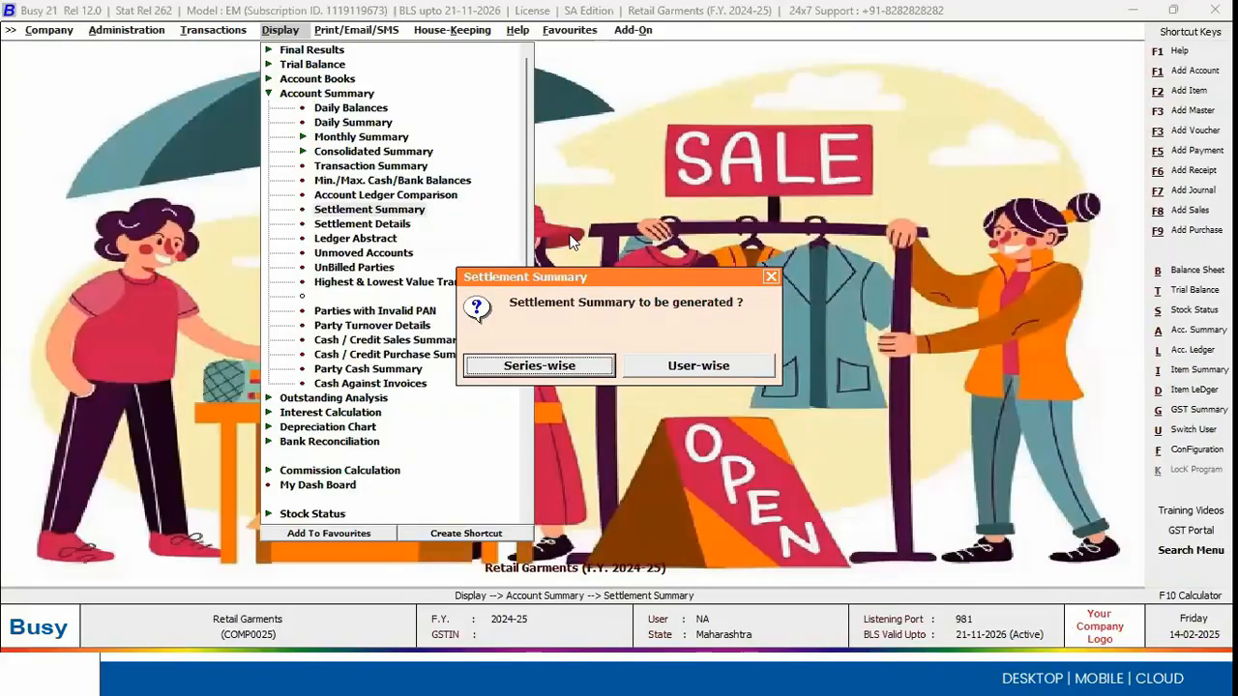
{"action": "key", "text": "Escape"}
{"action": "key", "text": "Escape"}
Step: Start the Item-wise profitability report from the MIS reports
{"action": "key", "text": "Down"}
{"action": "key", "text": "Down"}
{"action": "key", "text": "Down"}
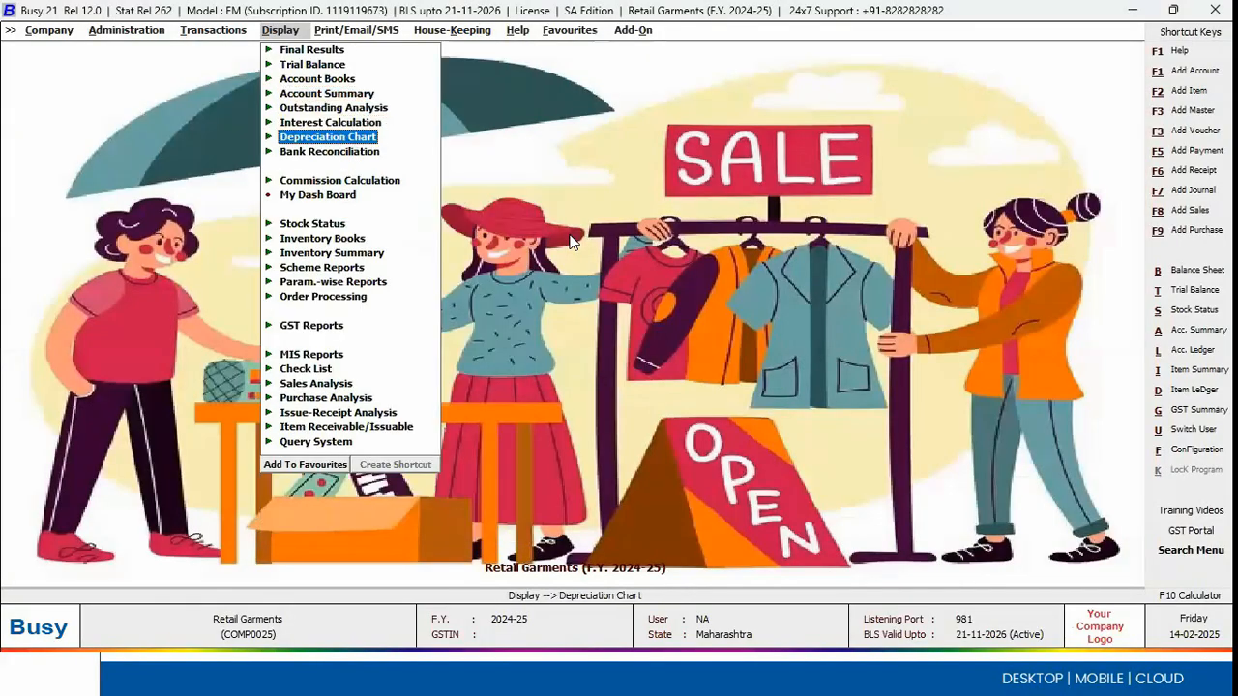
{"action": "key", "text": "Down"}
{"action": "key", "text": "Down"}
{"action": "key", "text": "Down"}
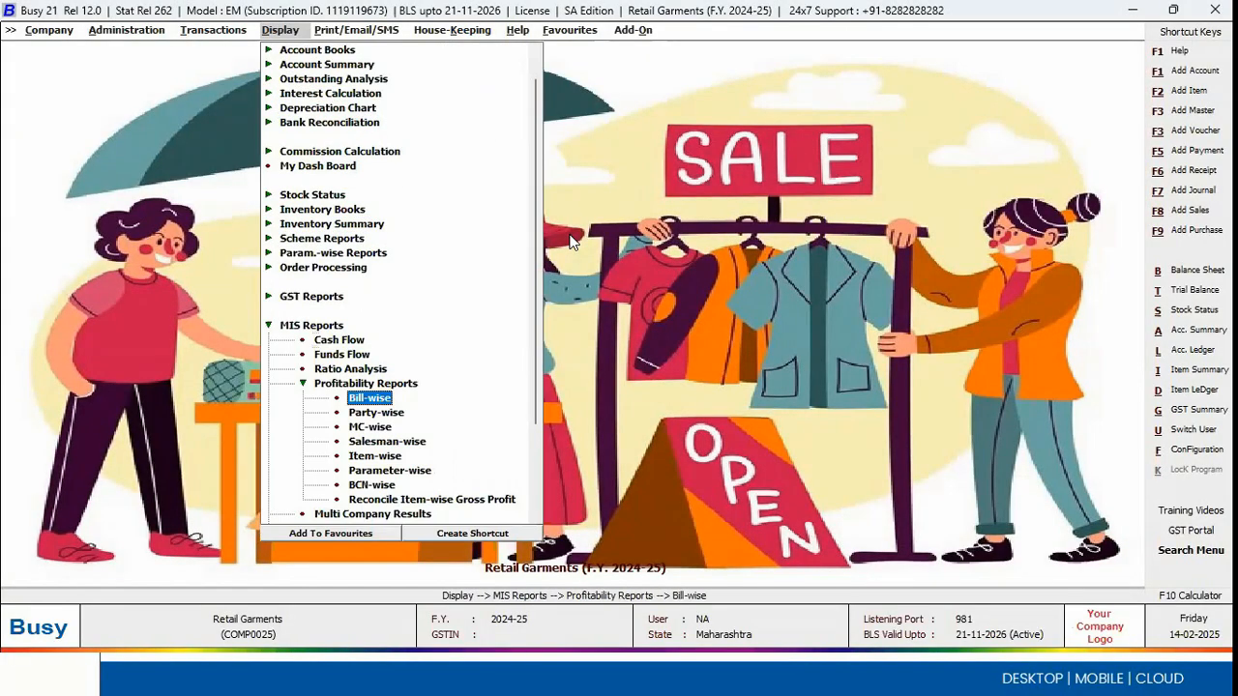
{"action": "key", "text": "Down"}
{"action": "key", "text": "Down"}
{"action": "key", "text": "Down"}
{"action": "key", "text": "Down"}
{"action": "key", "text": "Return"}
{"action": "key", "text": "Return"}
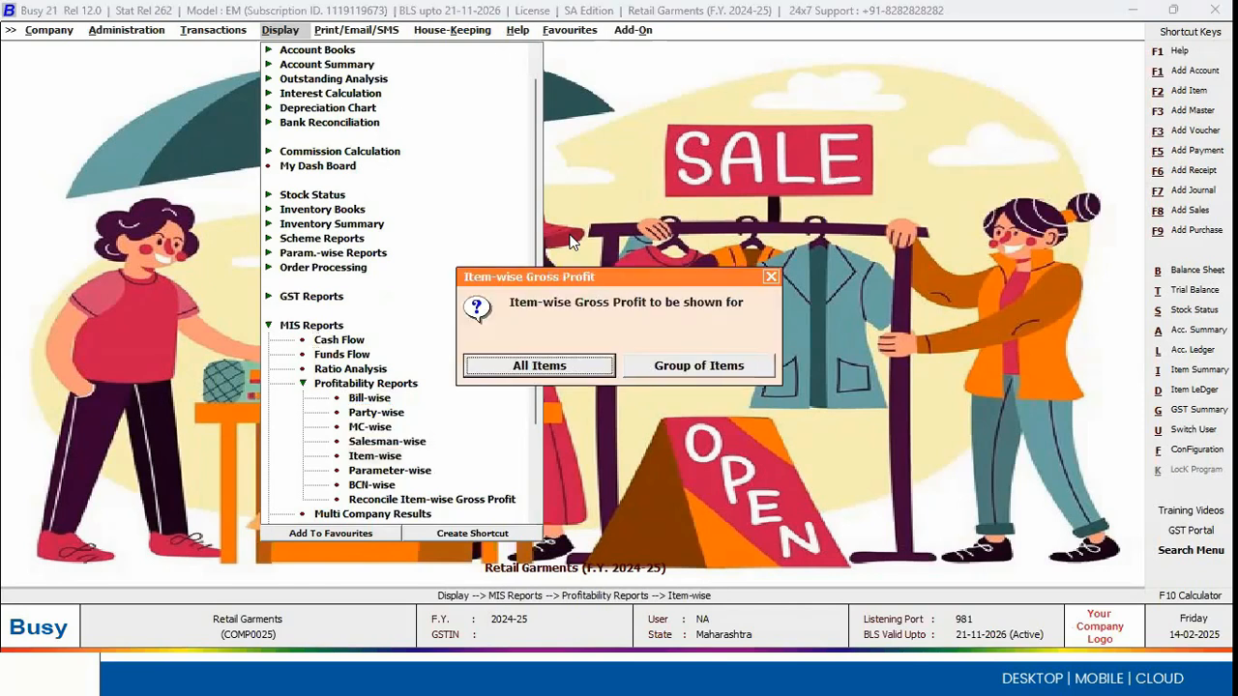
Step: Generate the Item-wise Gross Profit report for all items and all MC from 1-4-2024 to 14-2-2025 and look through the items
{"action": "key", "text": "Return"}
{"action": "key", "text": "Return"}
{"action": "key", "text": "Return"}
{"action": "key", "text": "Return"}
{"action": "key", "text": "Return"}
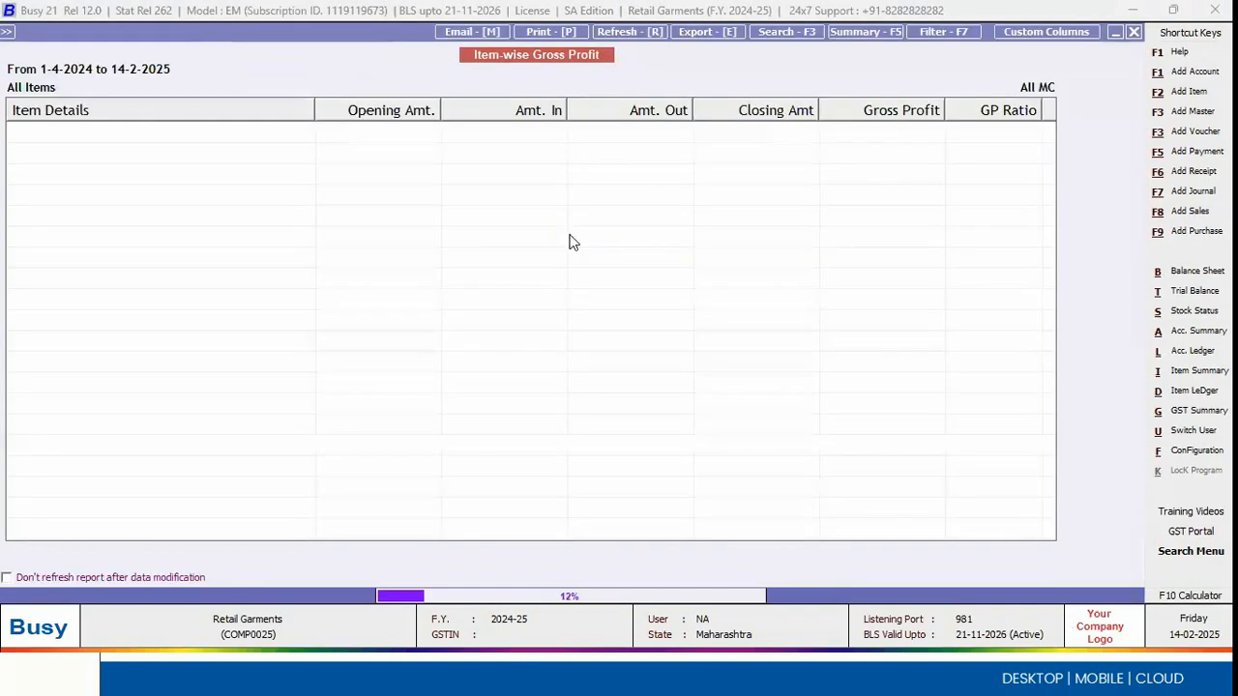
{"action": "key", "text": "Down"}
{"action": "key", "text": "Down"}
{"action": "key", "text": "Up"}
{"action": "key", "text": "Up"}
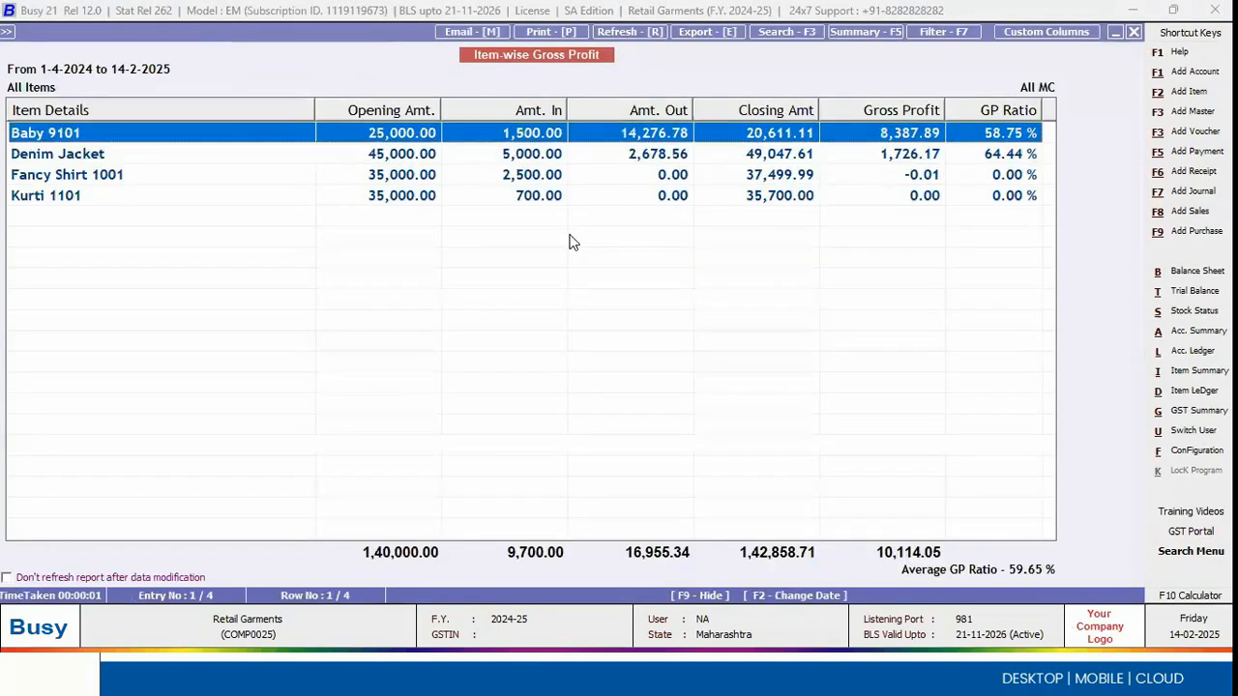